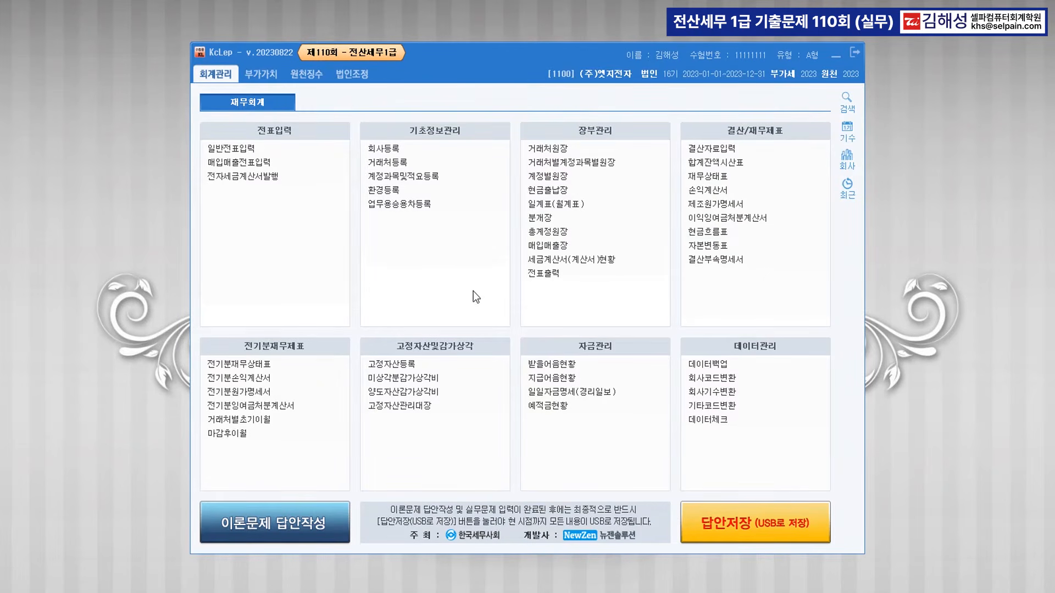
In Hangul, select question [1]'s company name 엠지전자, period 2023.1.1.~2023.12.31. and the 회계처리 heading.
click(216, 592)
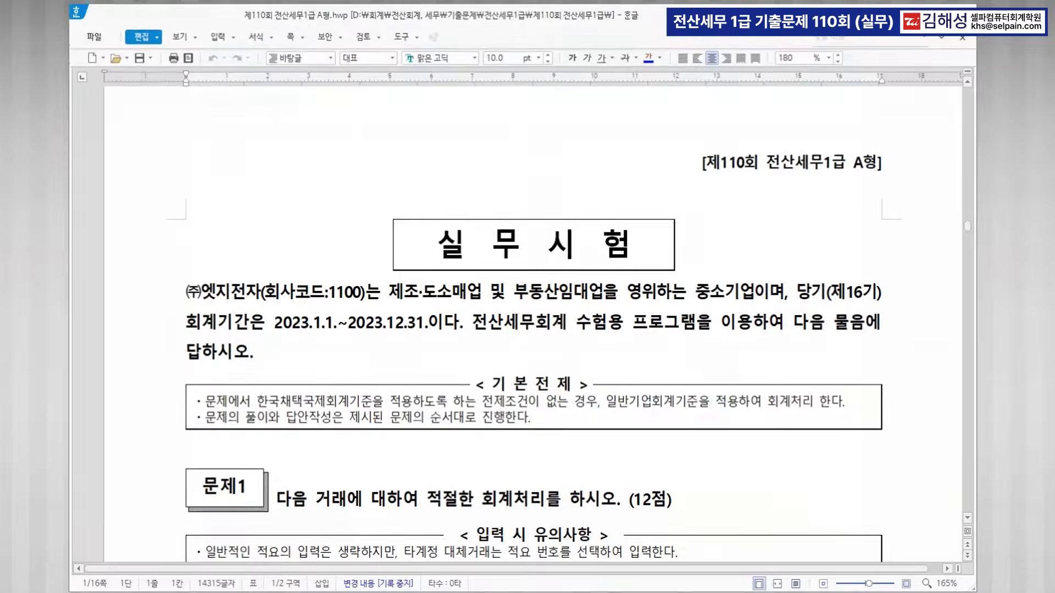
scroll(486, 212, down, 2)
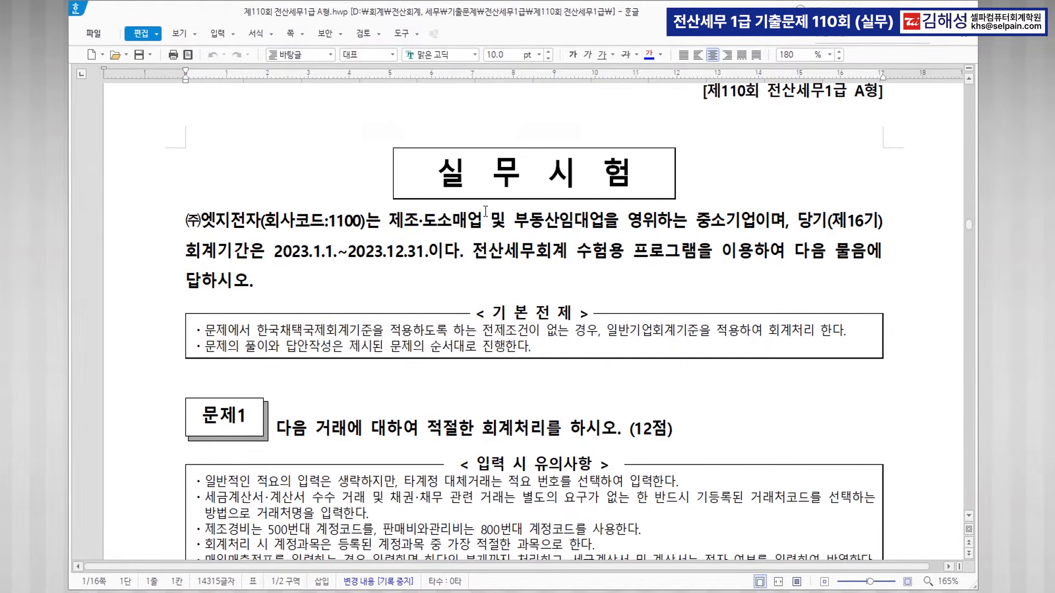
double_click(206, 222)
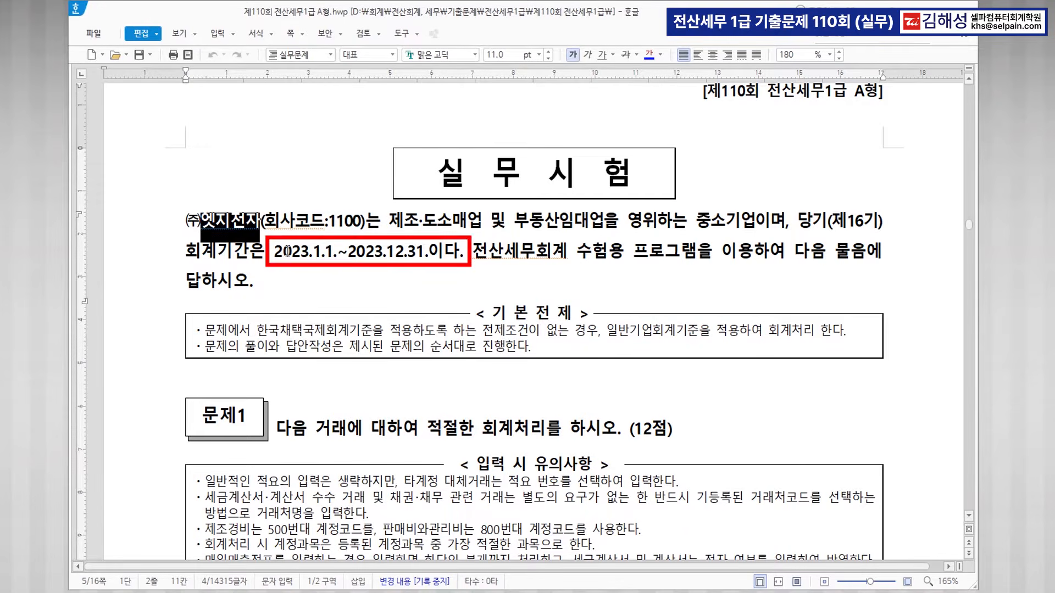
drag(271, 255, 427, 249)
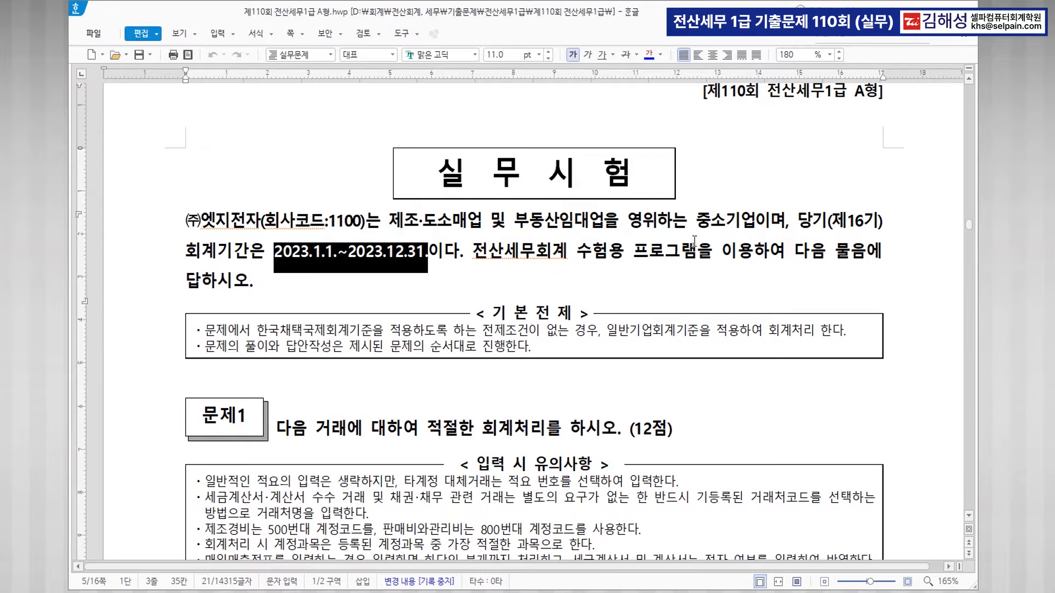
scroll(685, 237, down, 5)
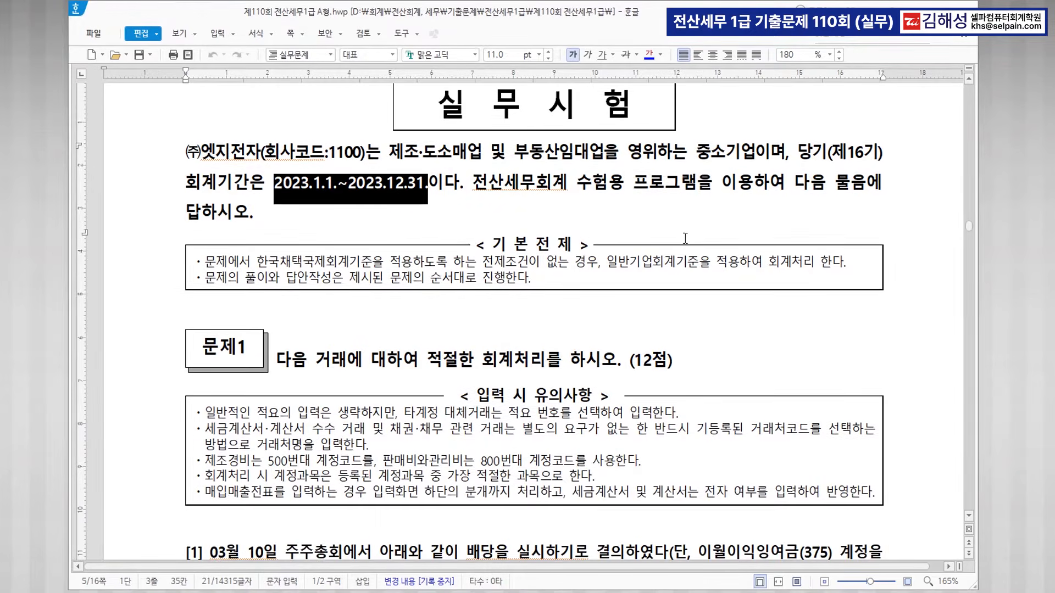
drag(483, 223, 541, 227)
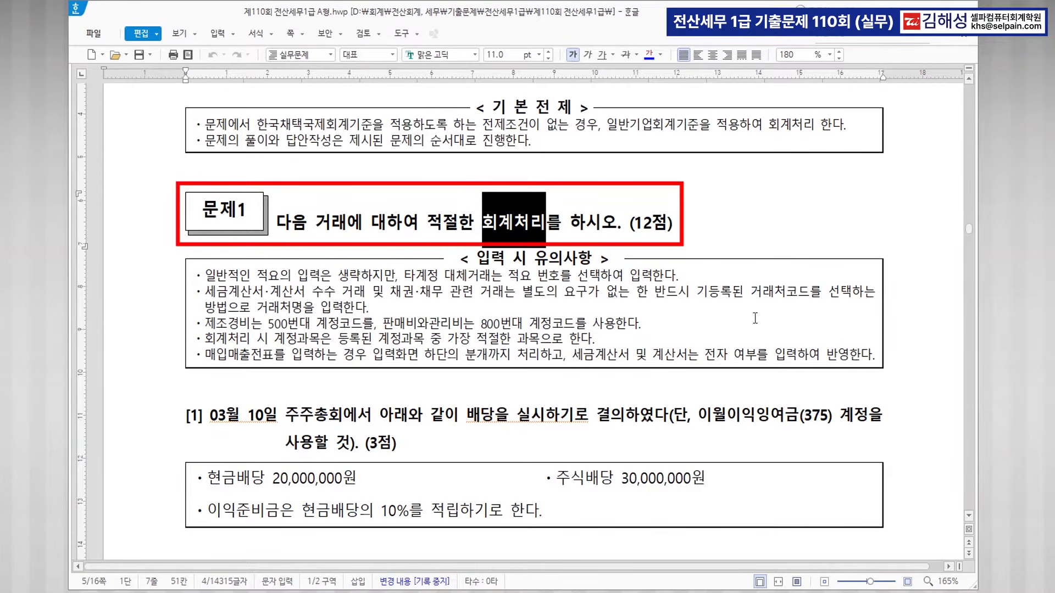
scroll(755, 318, down, 5)
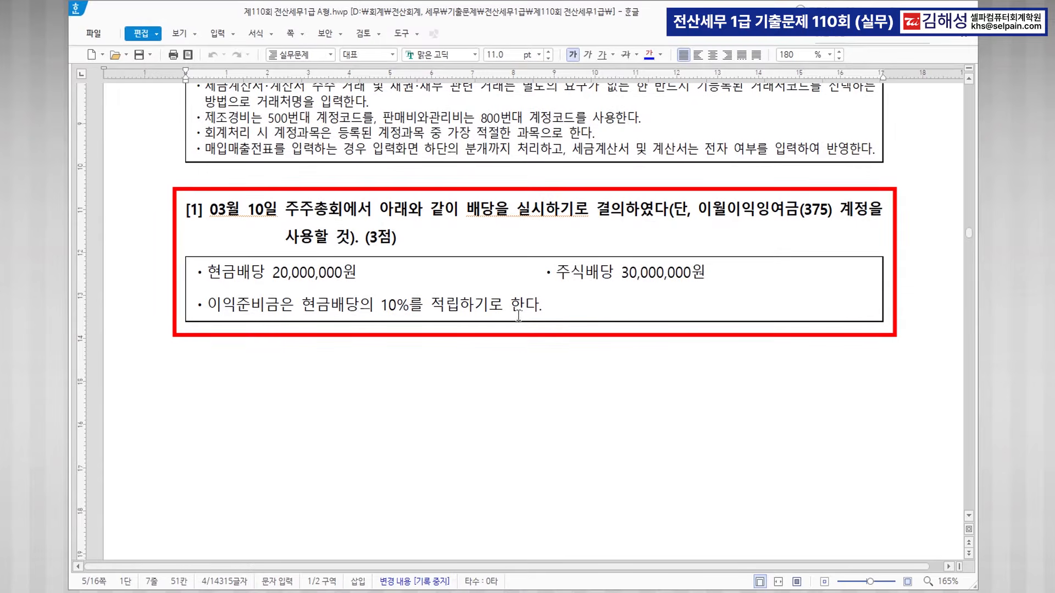
Colour the date 03월 10일 and the phrase 배당을 실시하기로 결의 blue.
drag(209, 210, 277, 212)
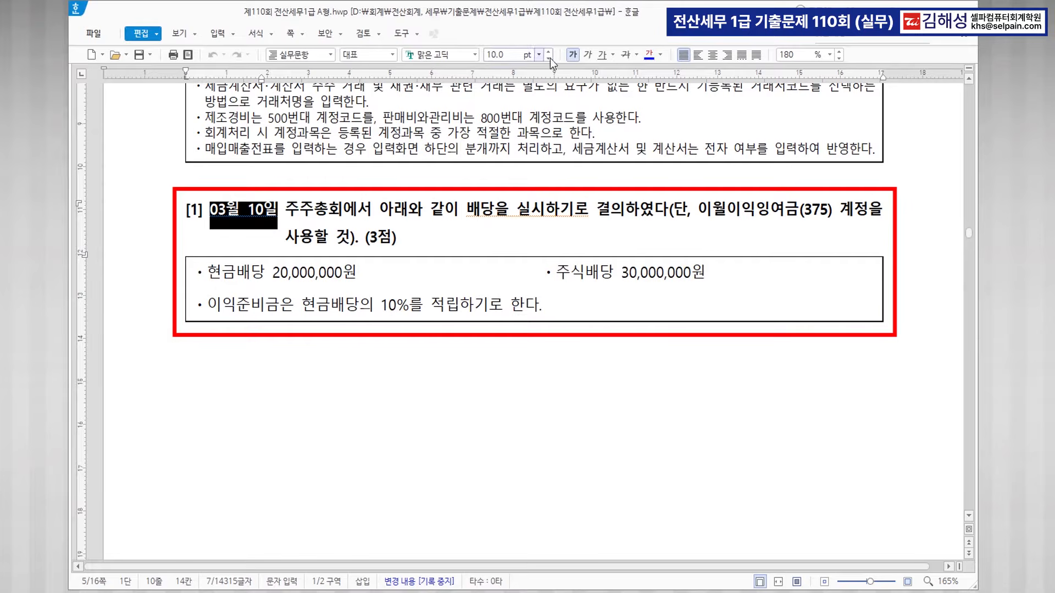
click(647, 55)
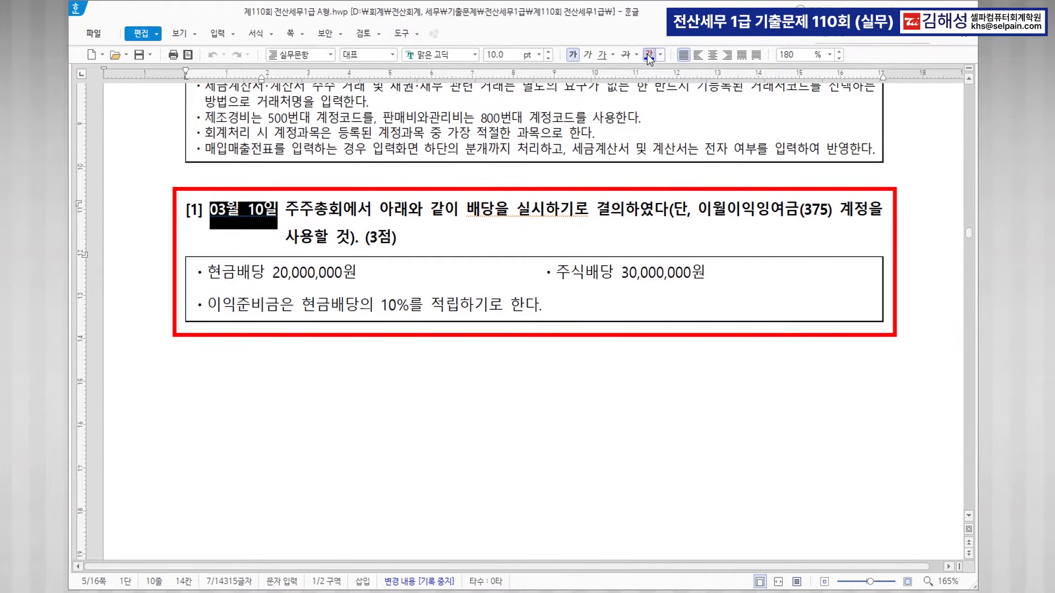
click(536, 217)
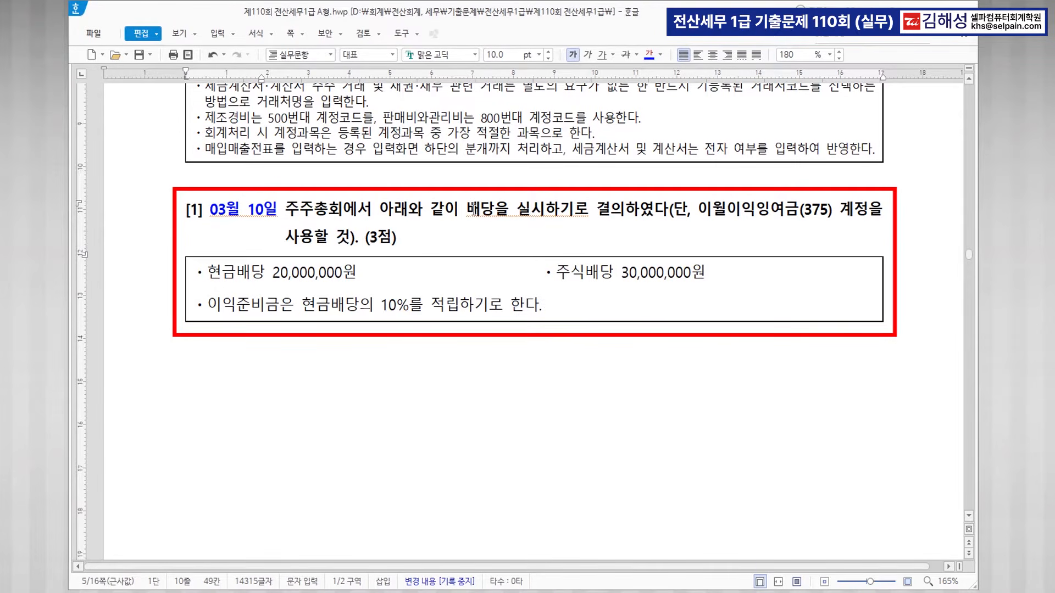
drag(469, 209, 627, 212)
click(649, 54)
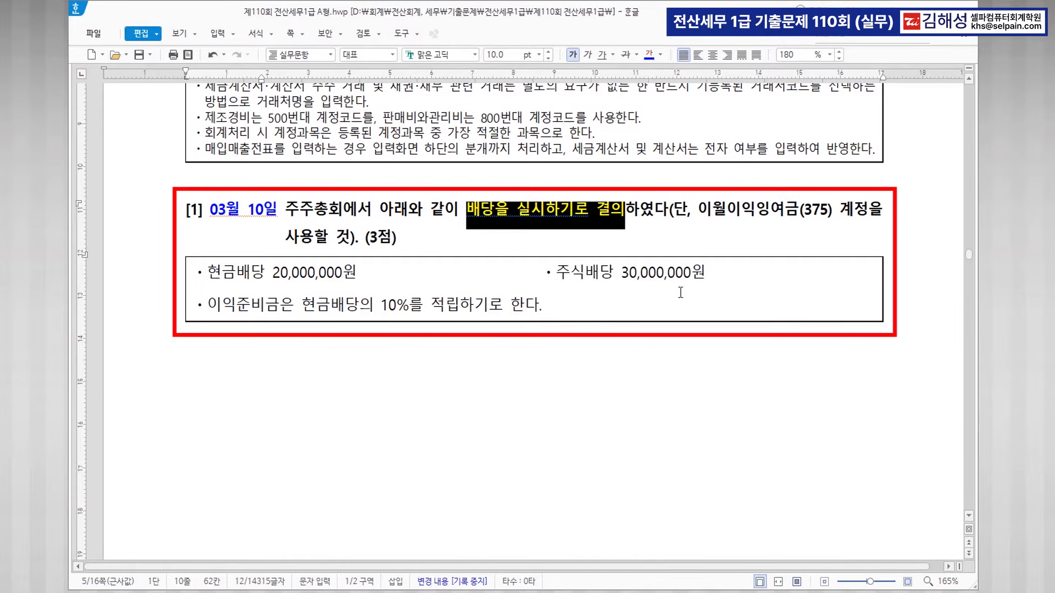
click(731, 273)
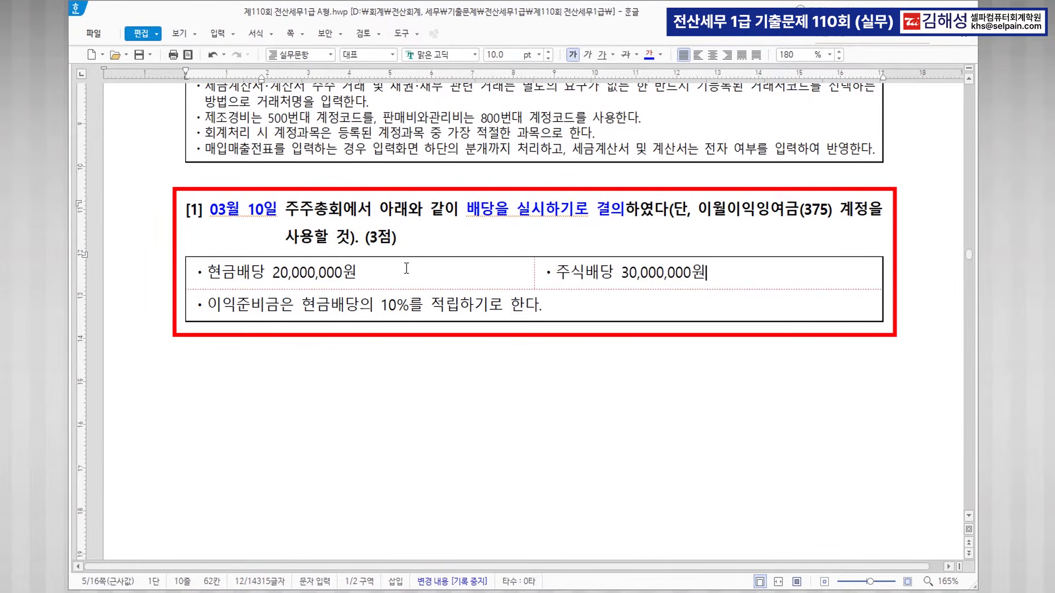
Annotate question [1]'s amounts with >>미지급배당금, >>미교부주식배당금 and >>2,000,000.
double_click(387, 275)
click(388, 275)
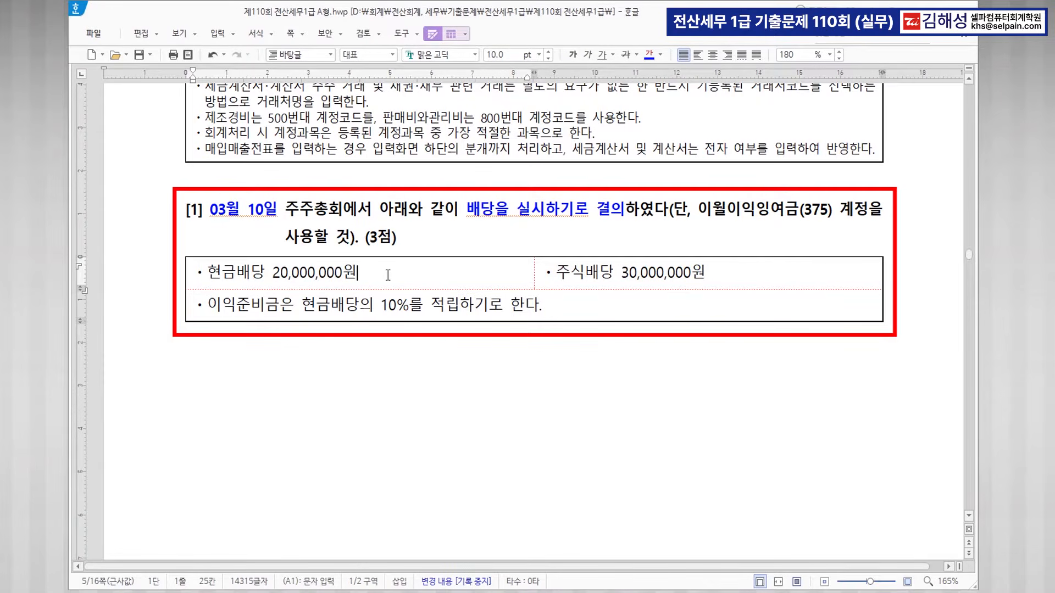
text(>>미지급밴)
key(BackSpace)
text(당금)
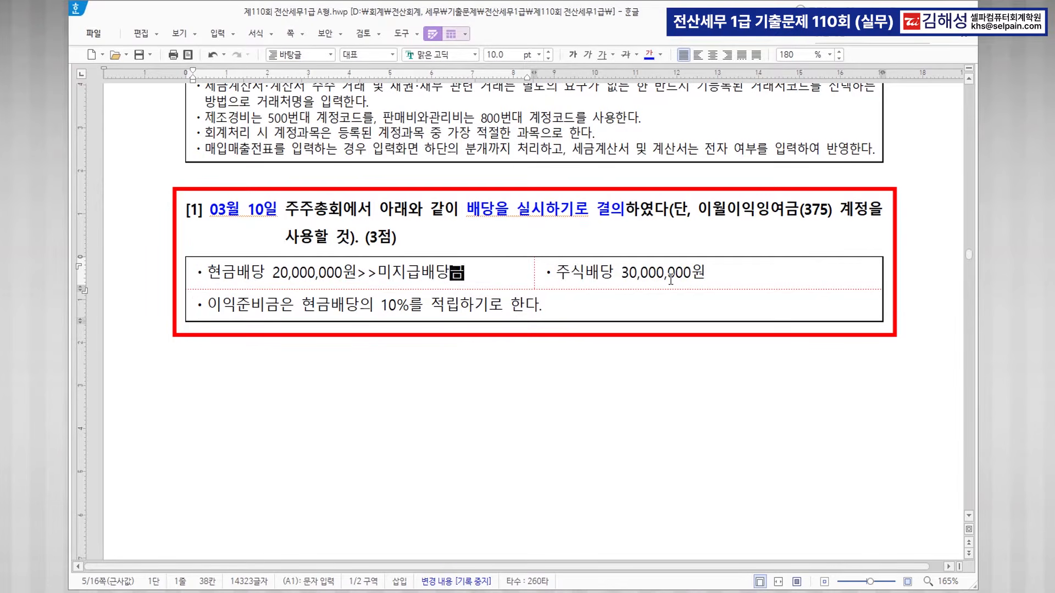
click(715, 273)
text(>>)
text(비교)
key(BackSpace)
key(BackSpace)
key(BackSpace)
text(미교)
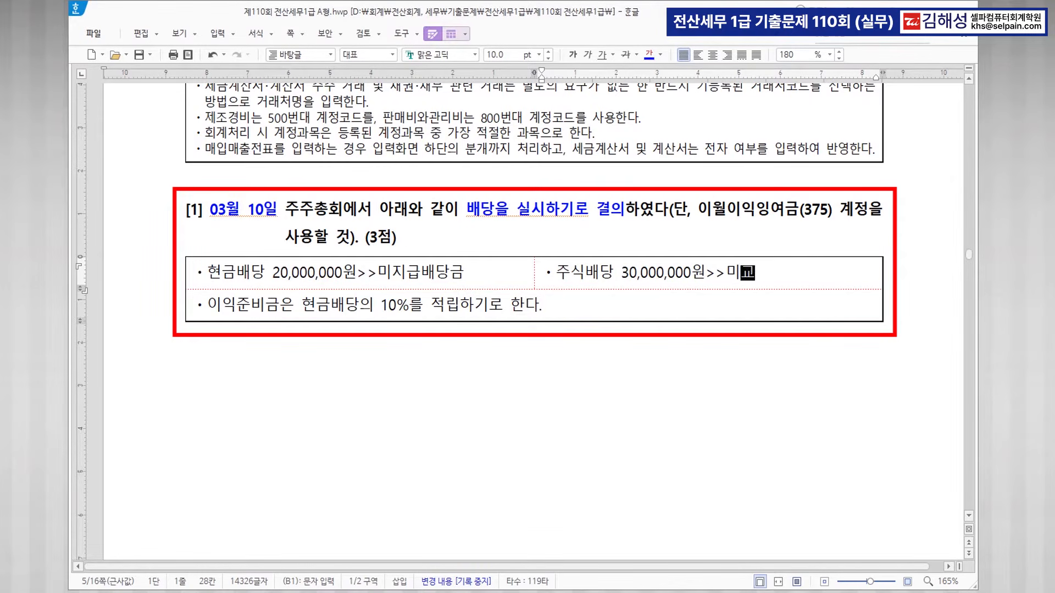
text(부주시식배당금)
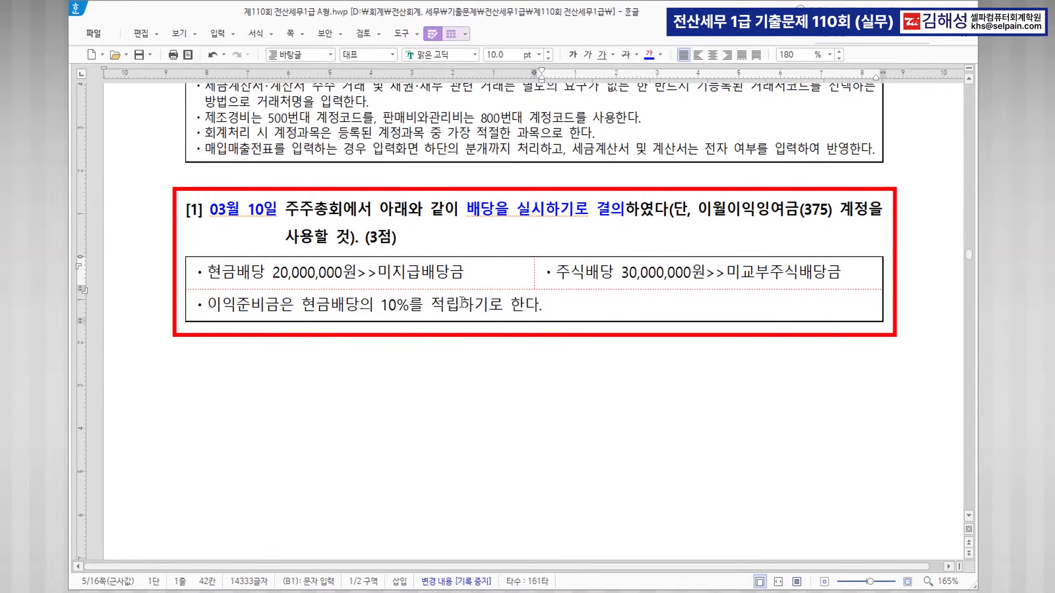
click(389, 301)
click(557, 306)
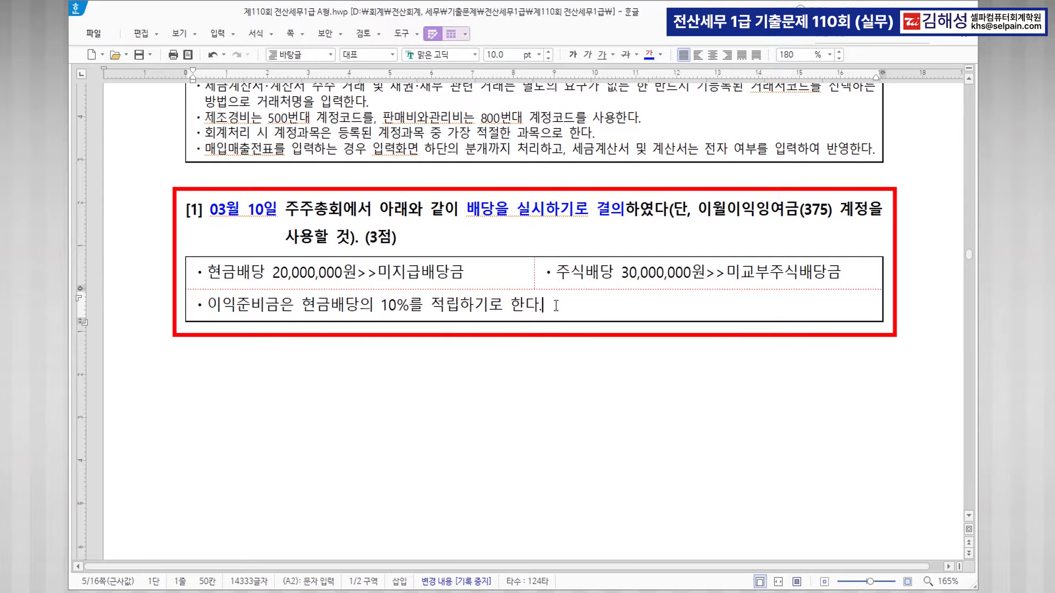
text(>>2,000,000)
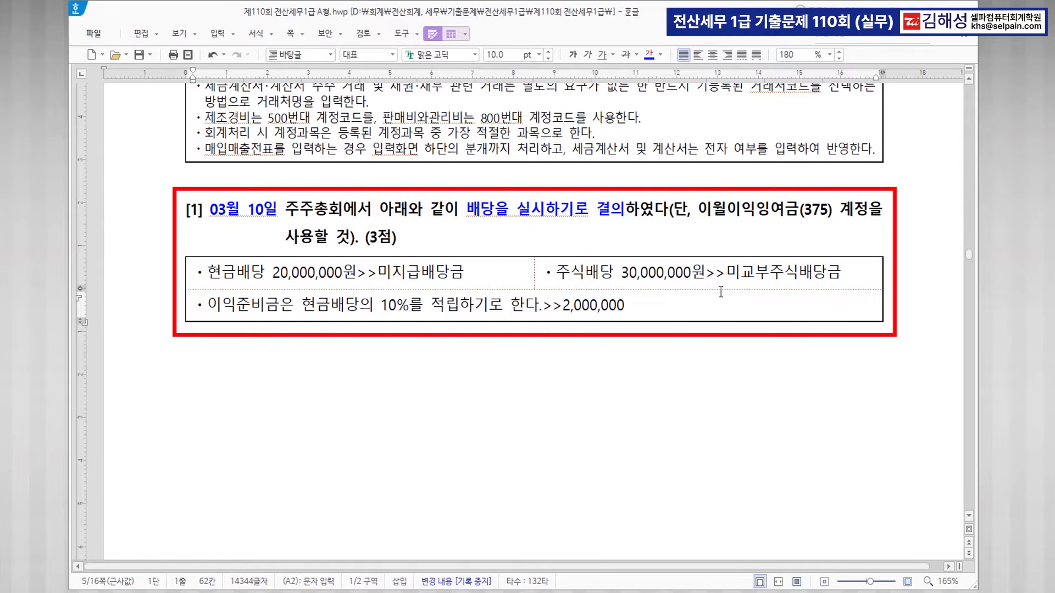
Colour 이월이익잉여금(375) 계정 blue, then bring KcLep back to the front.
drag(697, 208, 868, 209)
click(649, 55)
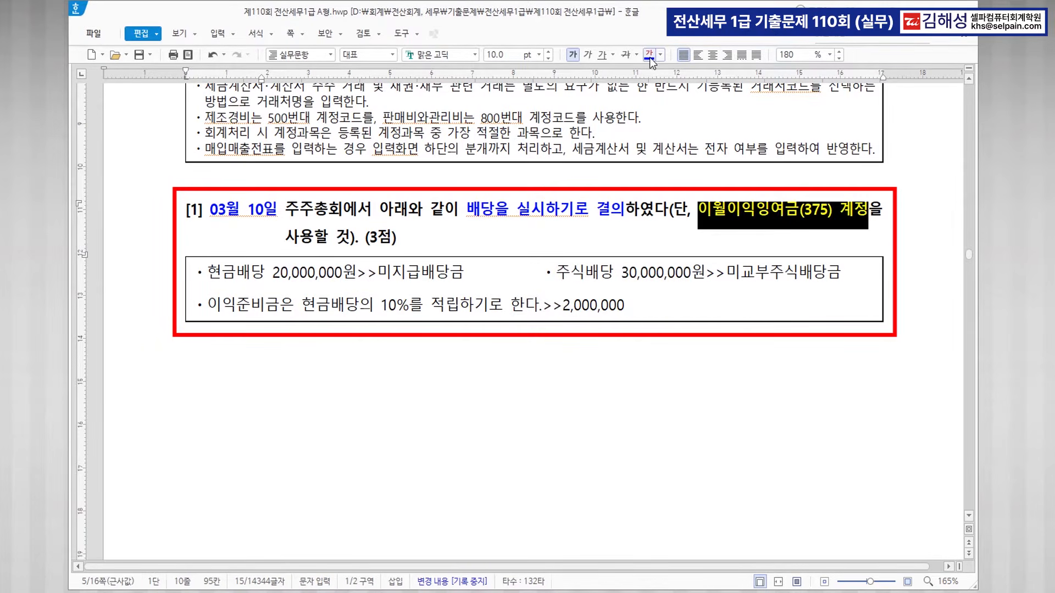
click(574, 356)
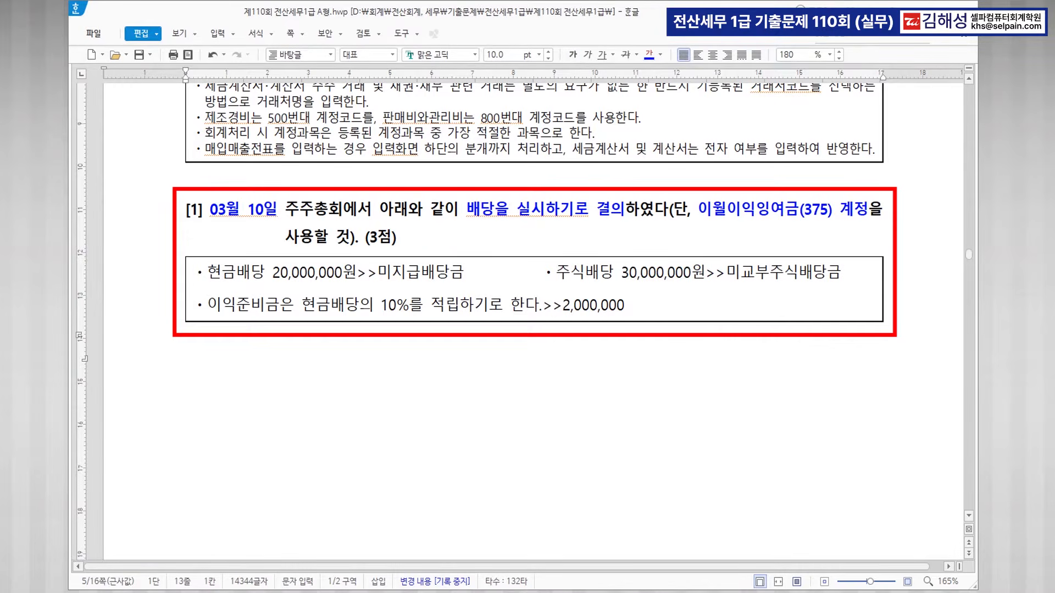
key(alt+Tab)
click(253, 149)
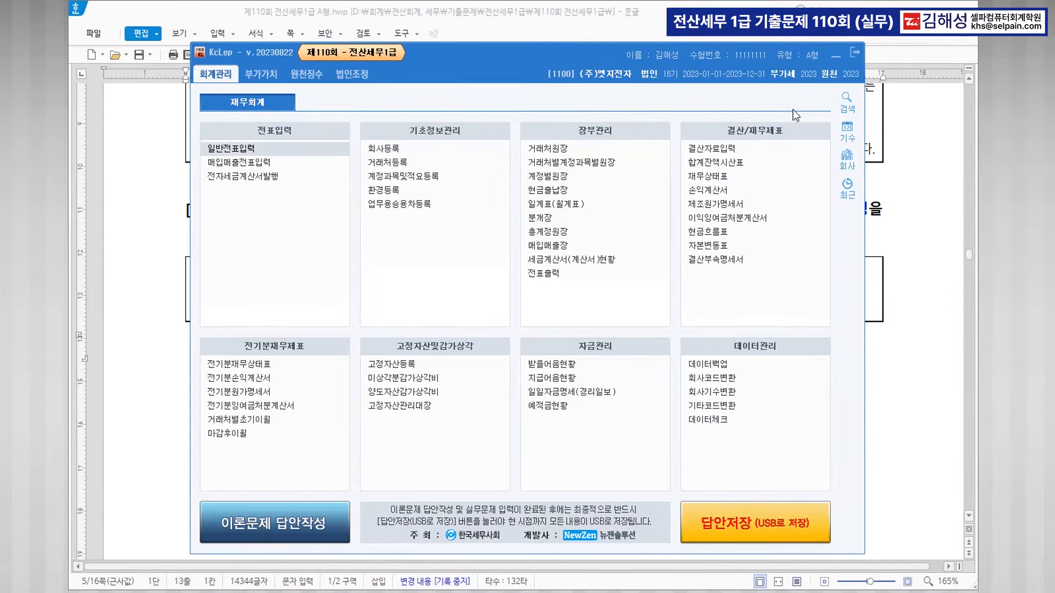
In 일반전표입력, start a voucher dated March 10.
click(839, 57)
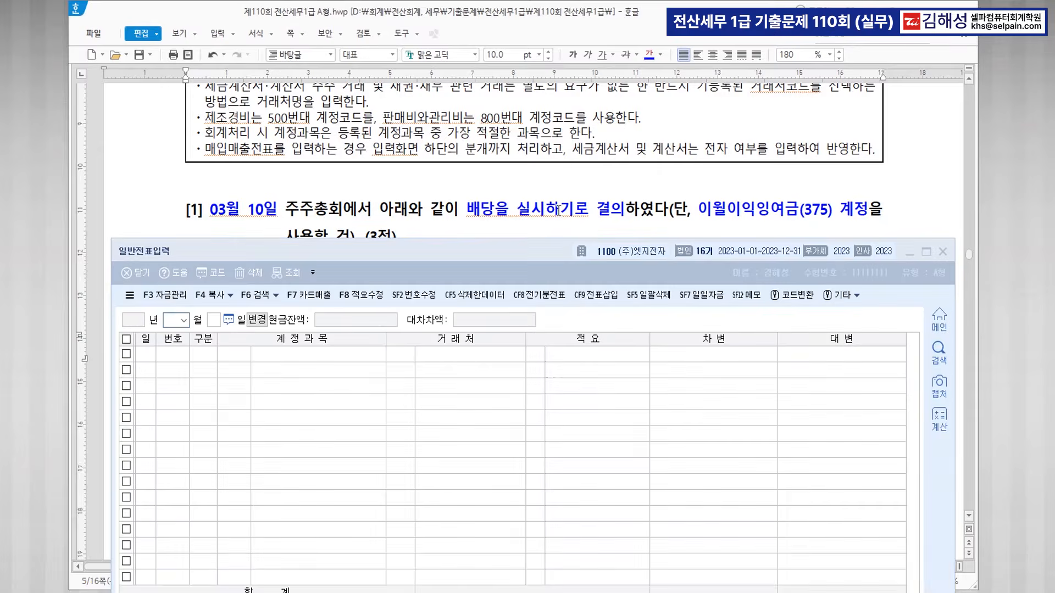
scroll(558, 209, down, 3)
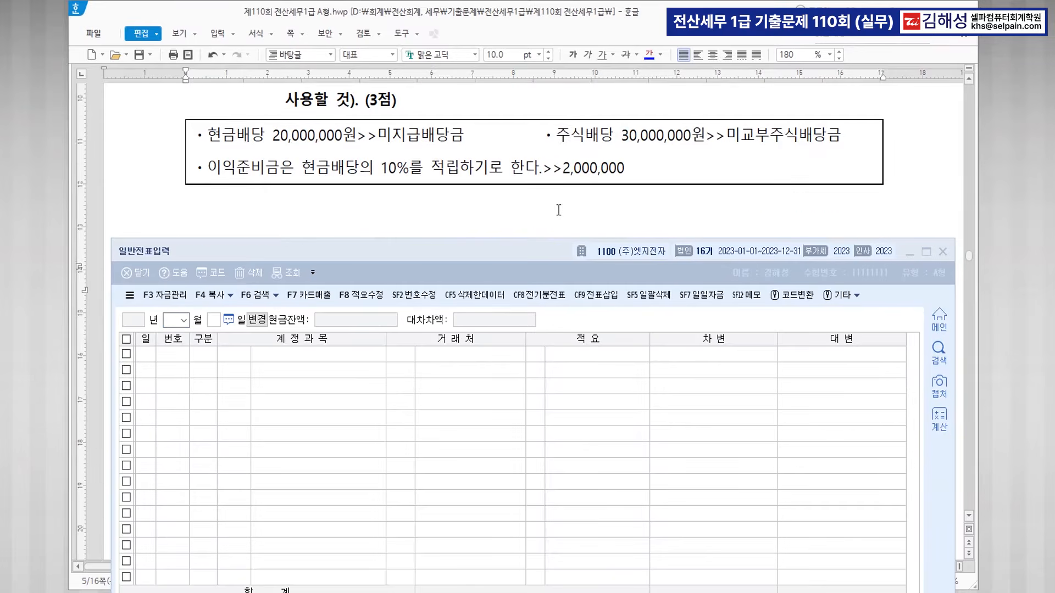
click(172, 319)
text(3)
key(Return)
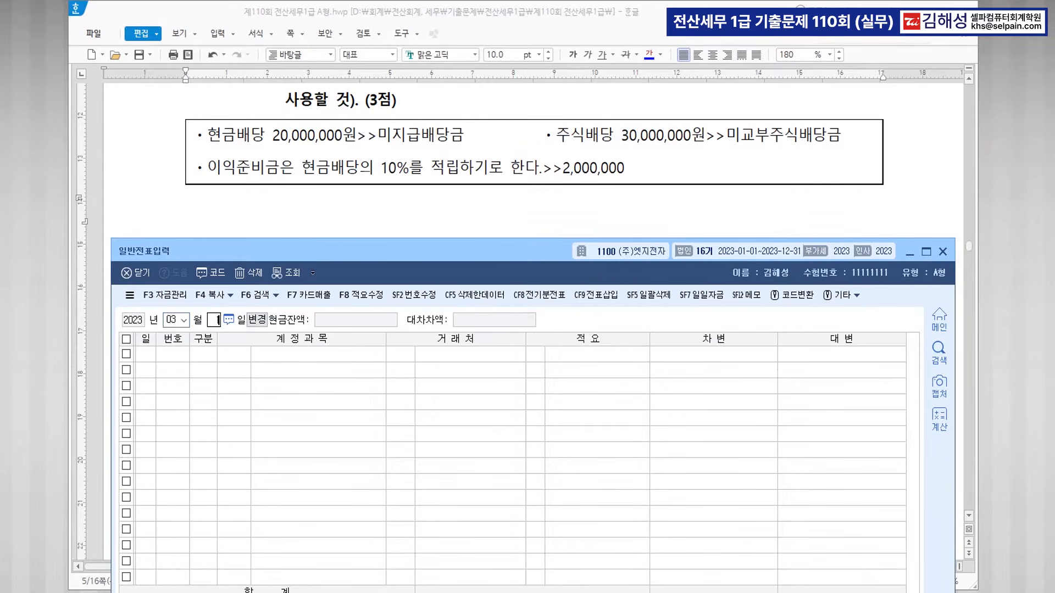
text(10)
key(Return)
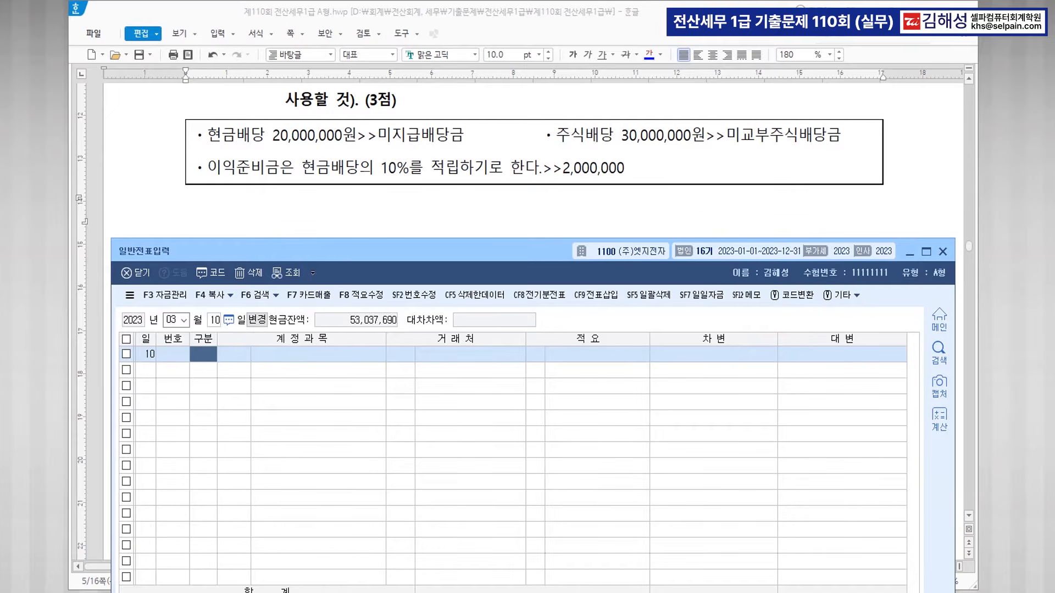
Credit 0265 미지급배당금 20,000,000 and 0387 미교부주식배당금 30,000,000.
text(4)
text(미지급)
key(Return)
key(Down)
key(Down)
key(Down)
key(Return)
key(Return)
key(Return)
key(Return)
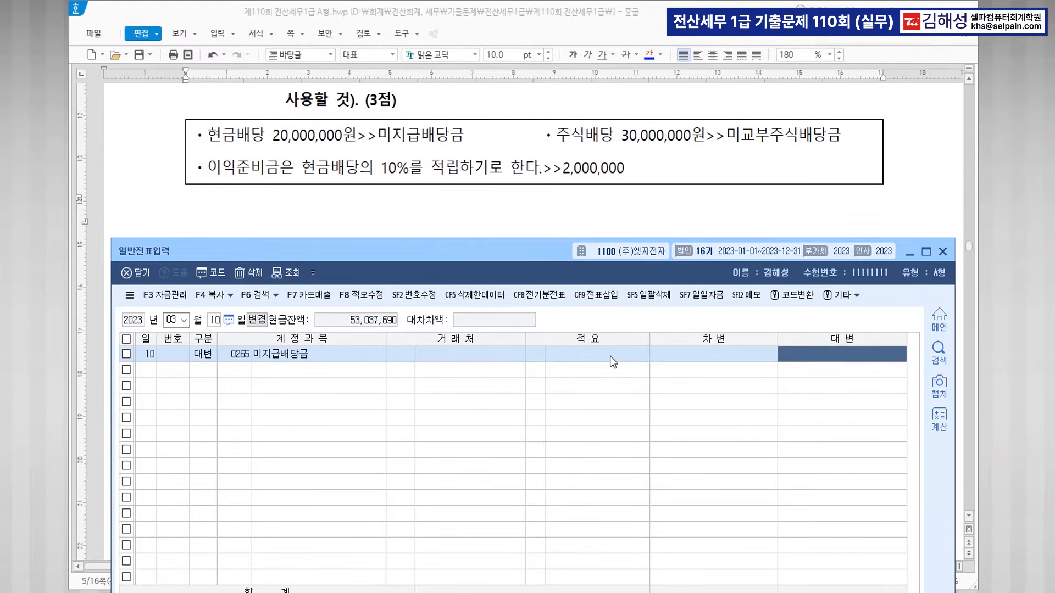
text(20++)
key(Return)
text(4)
key(Return)
text(미교부)
key(Return)
key(Return)
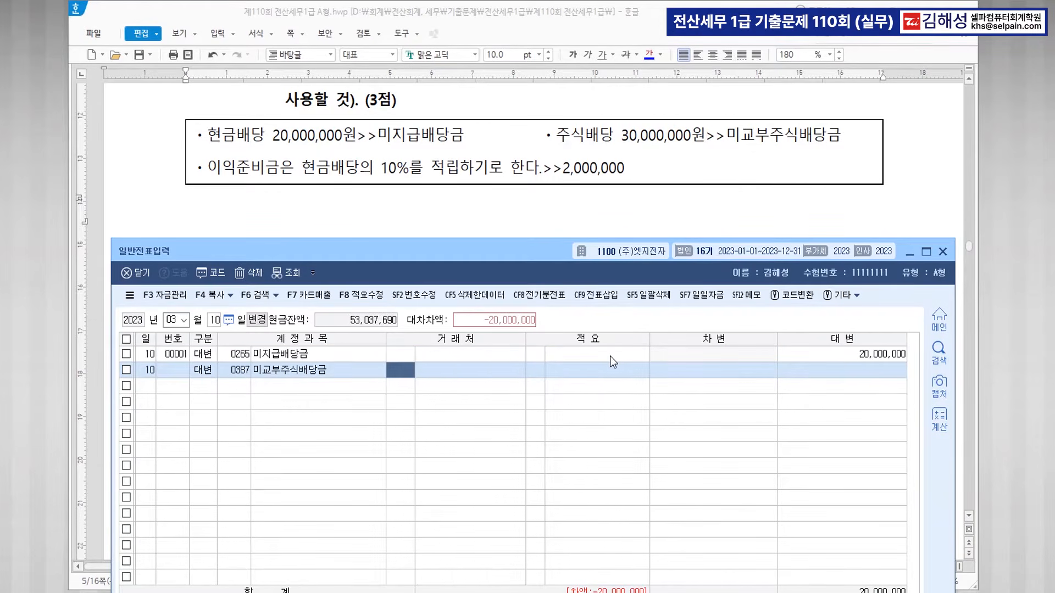
key(Return)
key(Return)
key(Return)
text(30++)
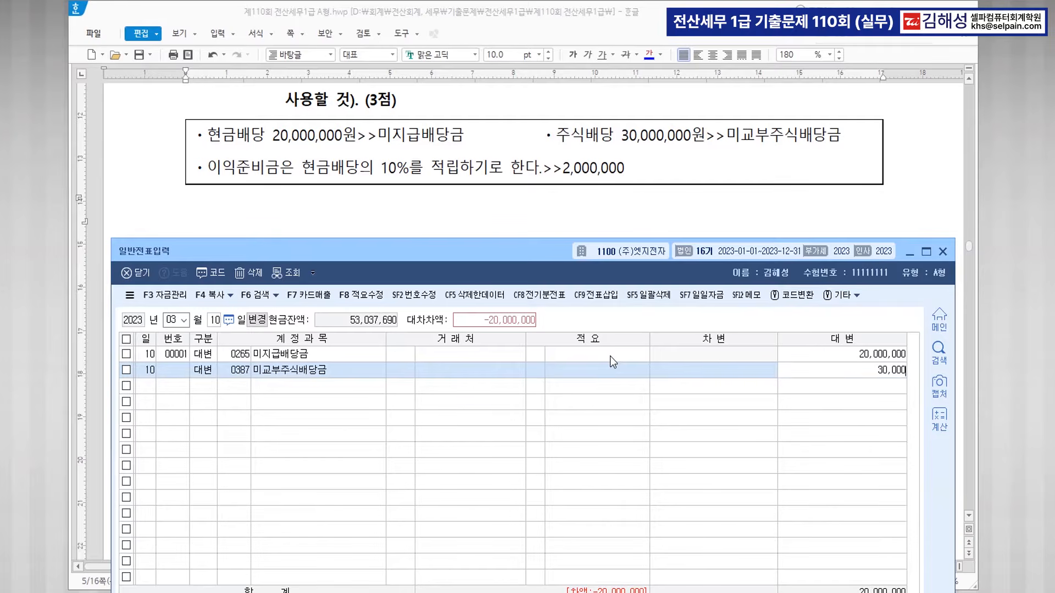
key(Return)
Credit 이익준비금 2,000,000 and debit 0375 이월이익잉여금 52,000,000.
key(Return)
text(이익준)
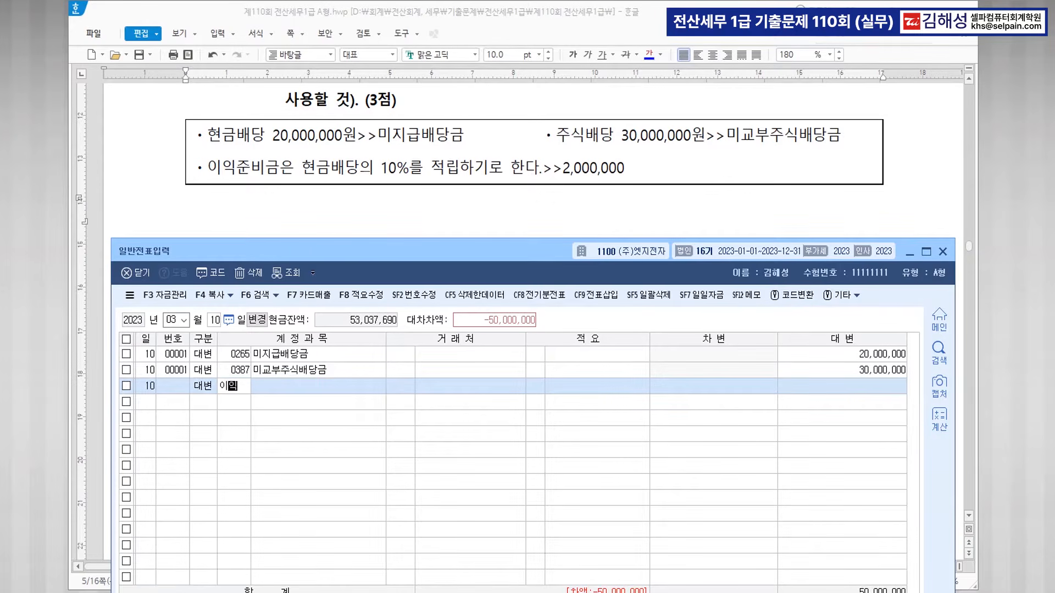
key(Return)
key(Return)
key(Return)
key(Return)
key(Return)
text(2++)
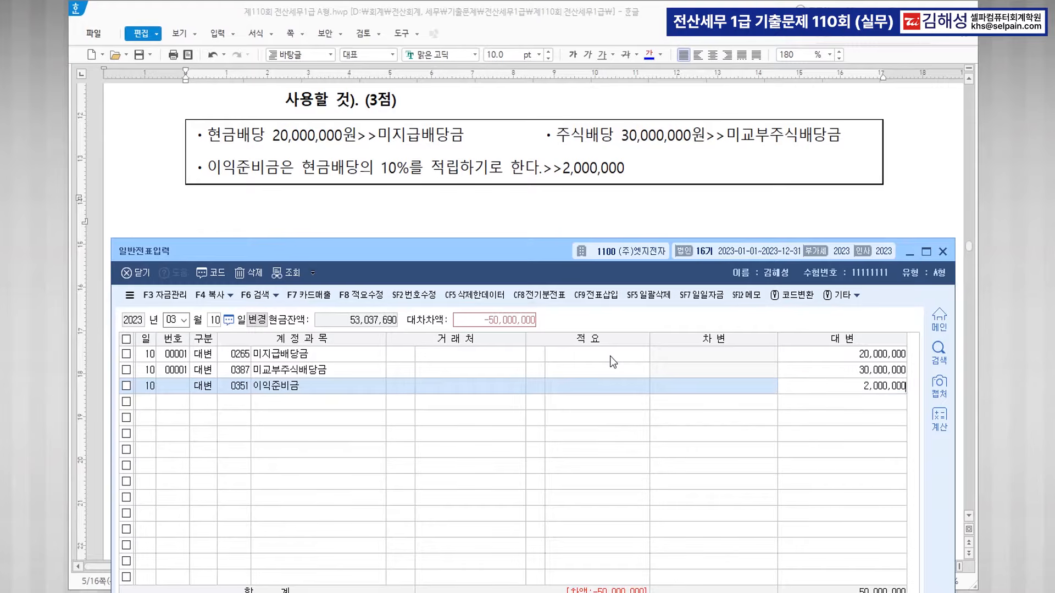
key(Return)
text(3)
key(Return)
text(375)
key(Return)
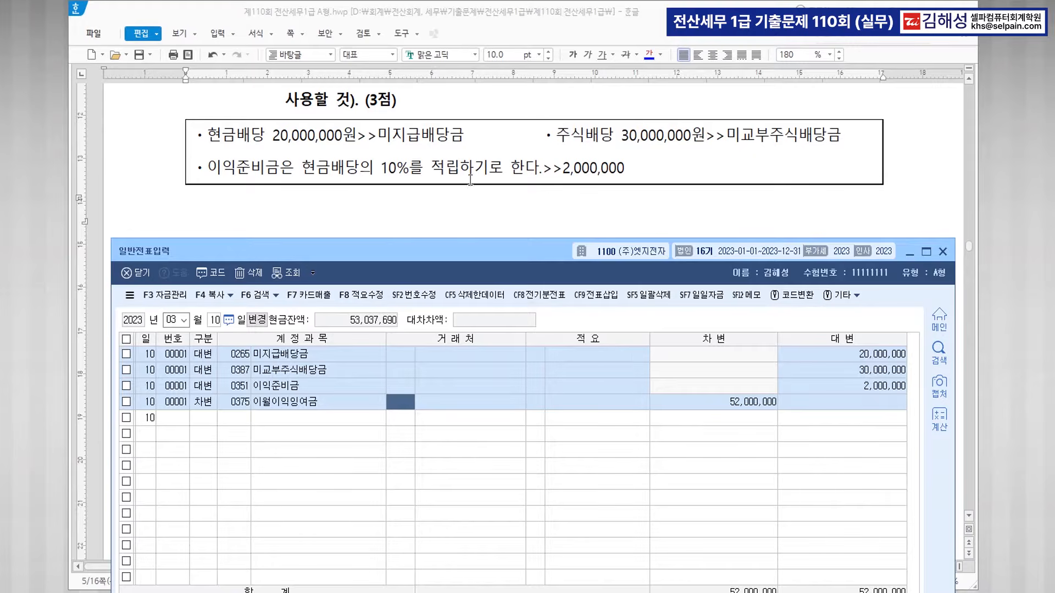
key(ctrl)
Minimize the journal window and colour 장기렌트, 전자세금계산서 and 2,000cc blue in question [2].
drag(523, 249, 510, 320)
scroll(537, 217, down, 5)
scroll(536, 220, down, 6)
scroll(533, 221, down, 3)
scroll(534, 221, up, 3)
click(897, 327)
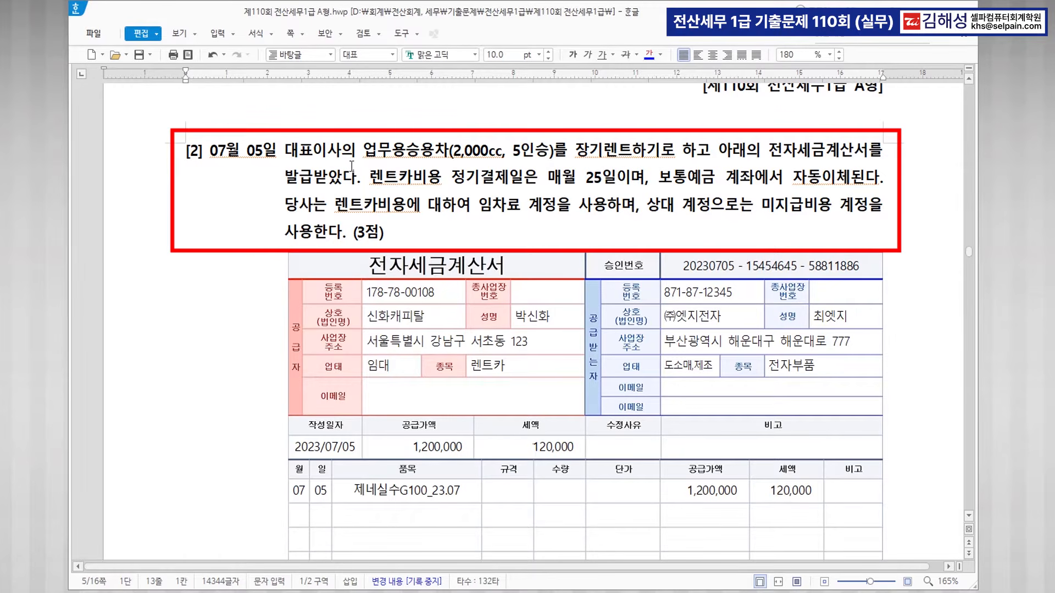
drag(576, 149, 631, 150)
click(647, 56)
drag(767, 156, 866, 161)
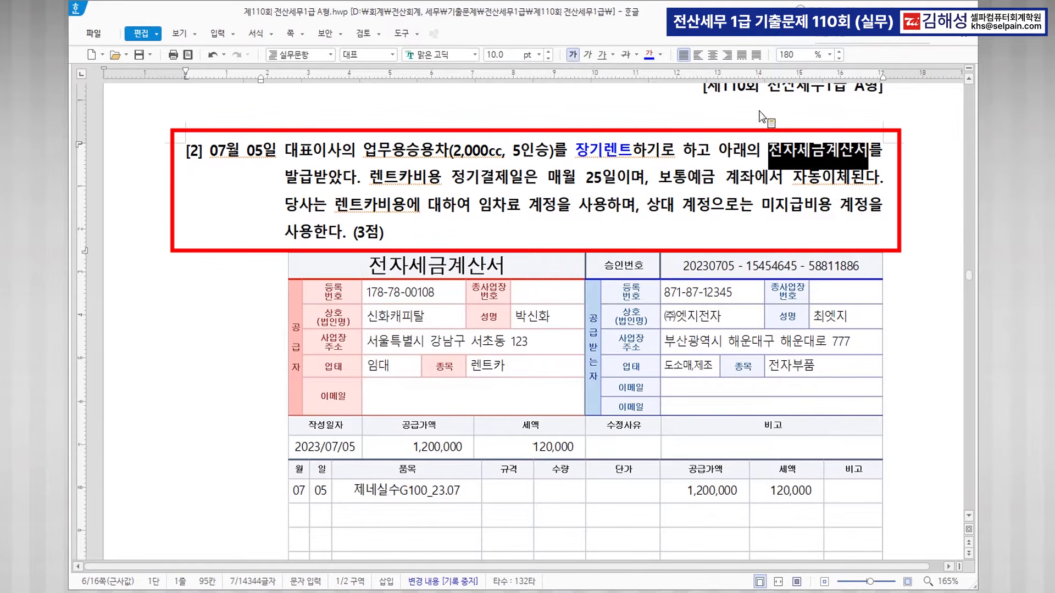
click(649, 55)
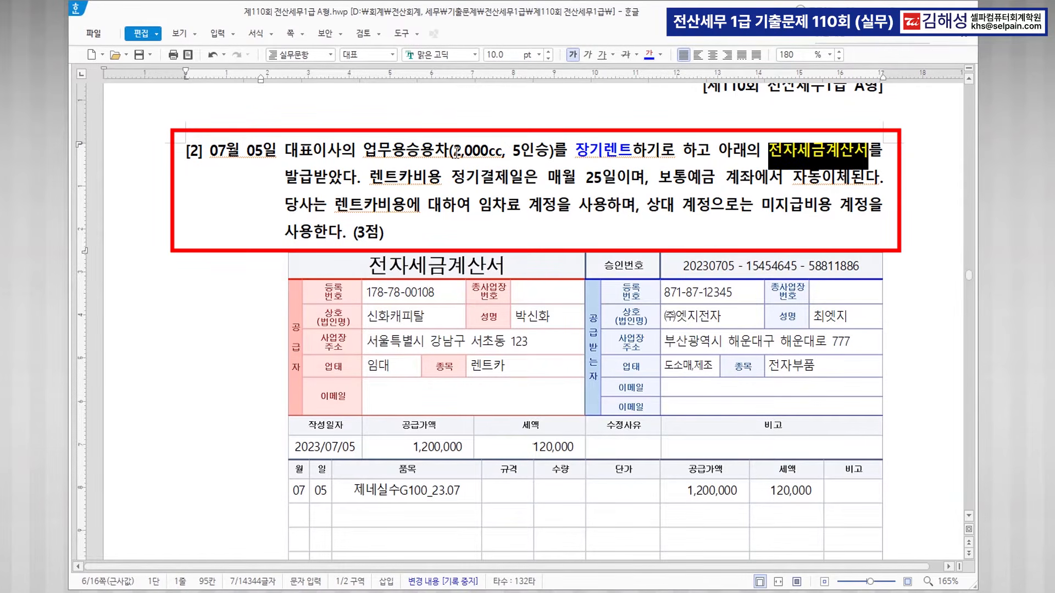
drag(454, 152, 502, 153)
click(649, 55)
click(527, 183)
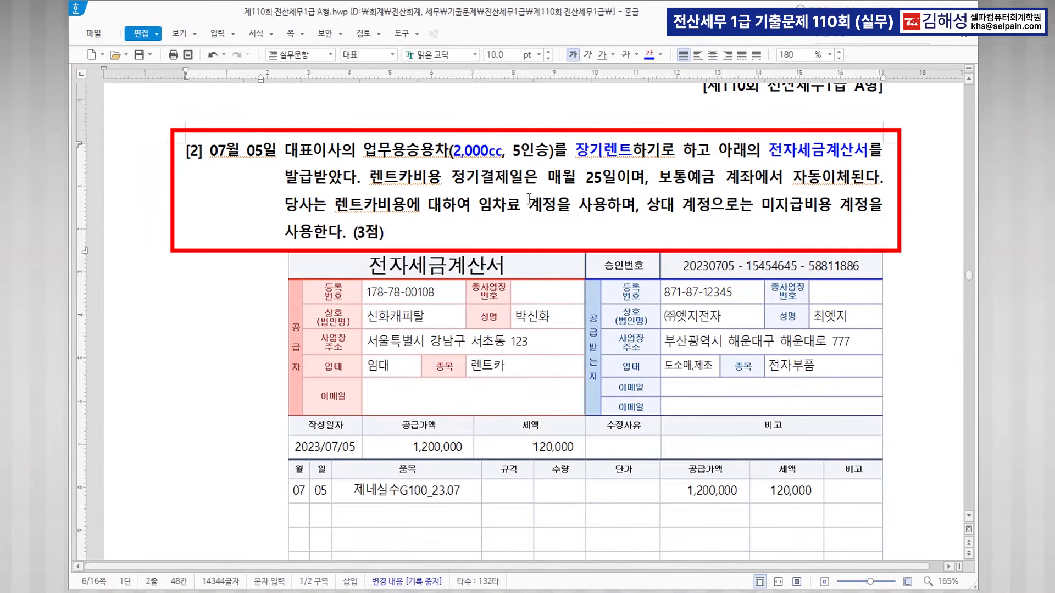
Colour 임차료 계정, 25일 and 미지급비용 blue.
drag(481, 206, 553, 207)
click(649, 55)
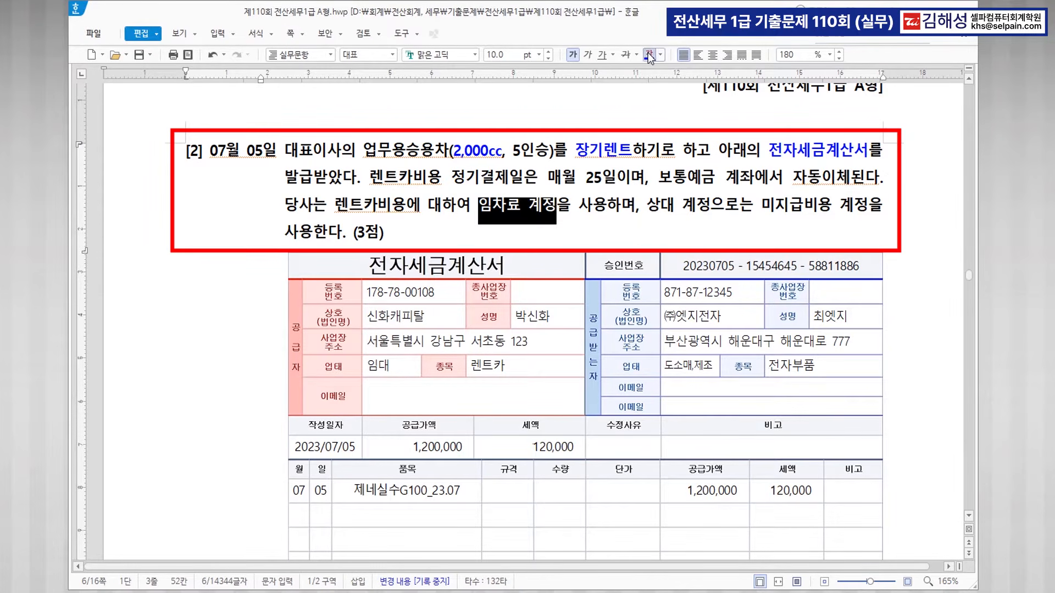
drag(587, 183, 615, 179)
click(650, 59)
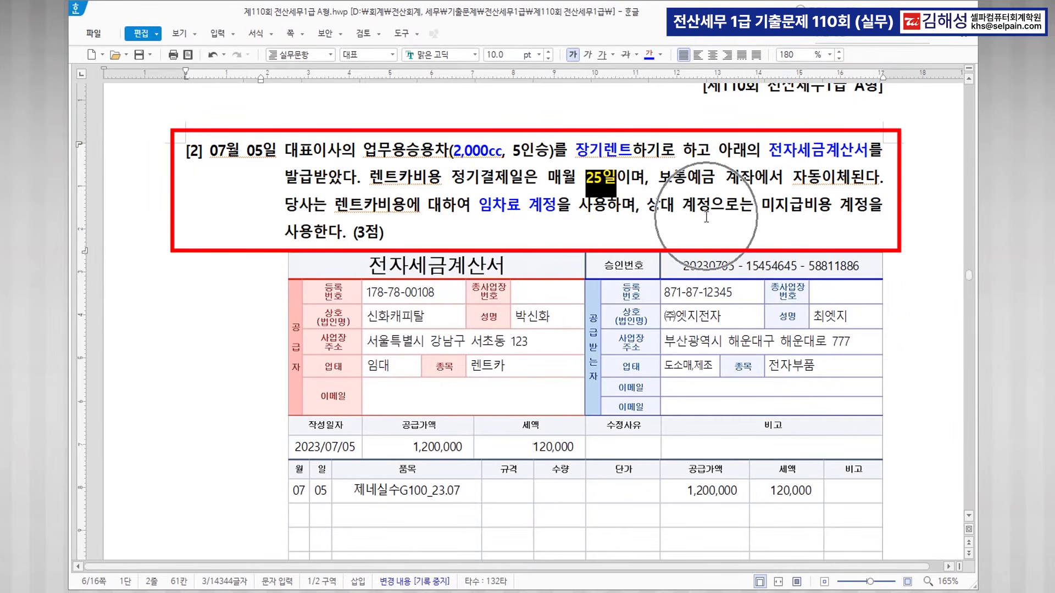
drag(649, 207, 864, 202)
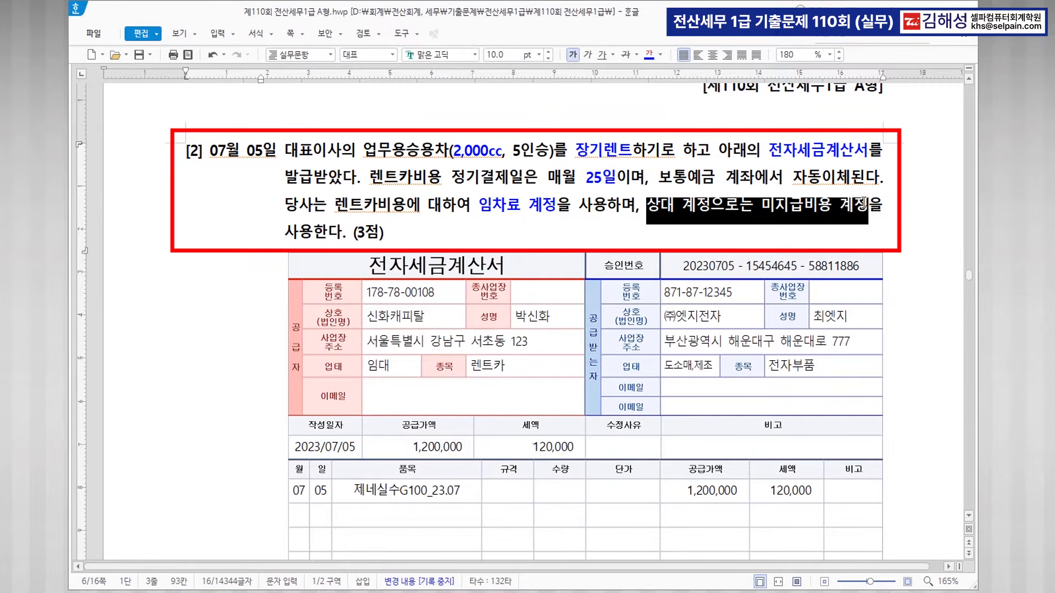
click(853, 213)
drag(762, 204, 830, 204)
click(649, 57)
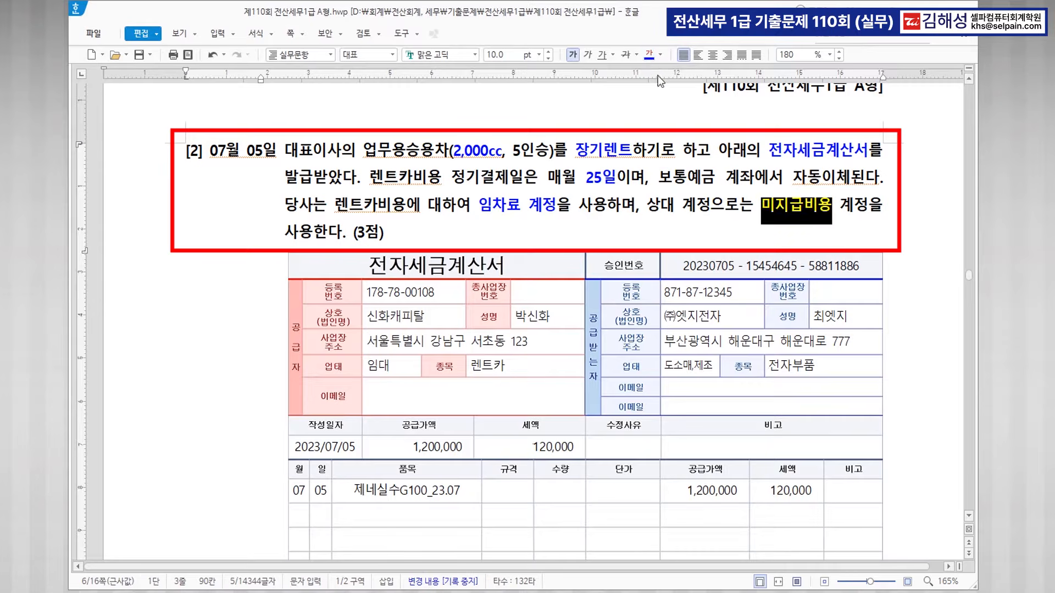
click(802, 214)
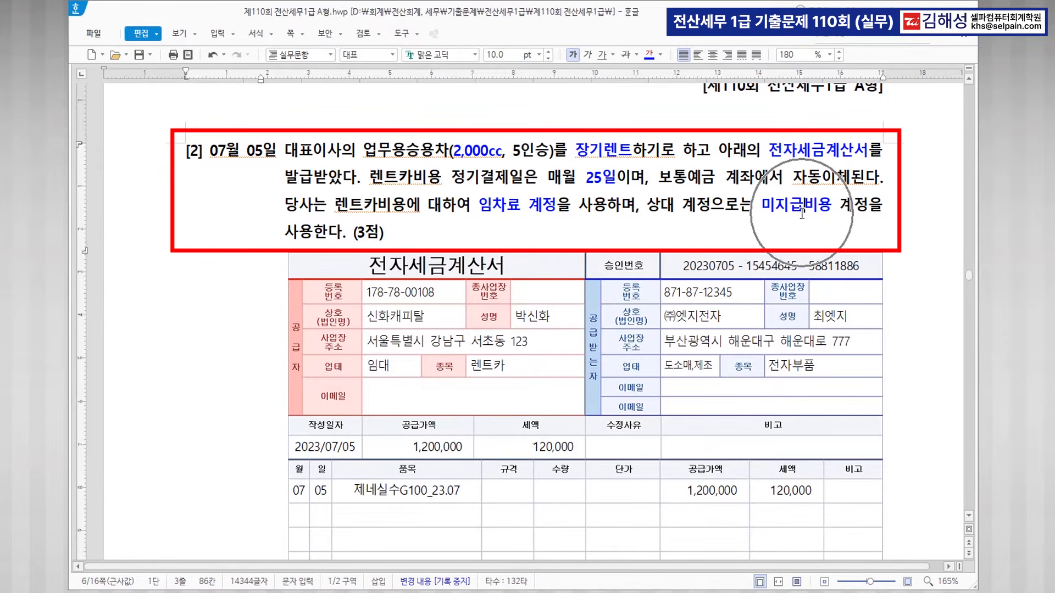
Return to KcLep and open the 매입매출전표입력 screen.
scroll(771, 250, down, 3)
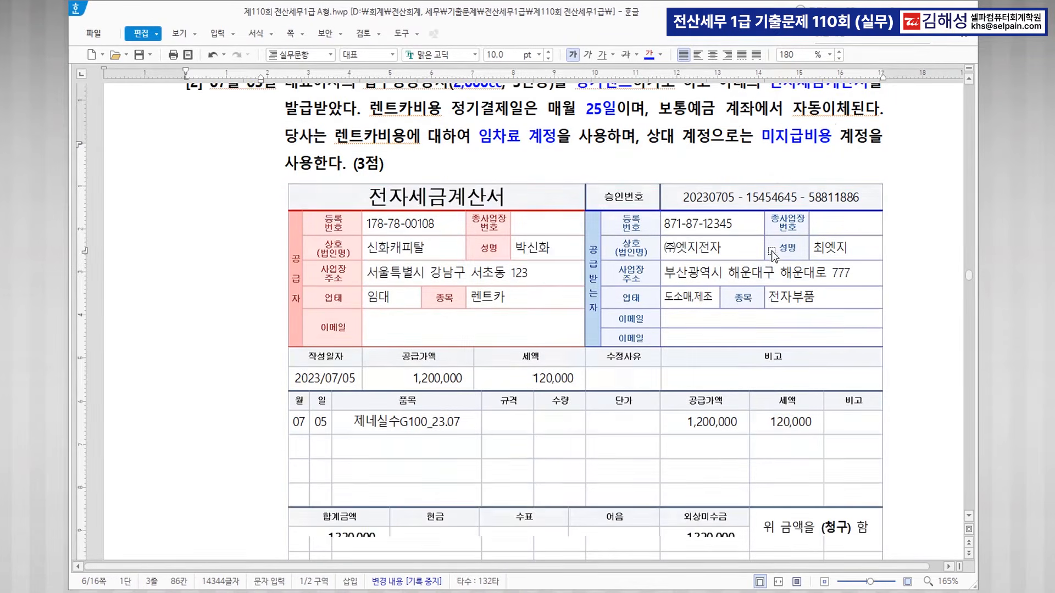
scroll(771, 251, up, 3)
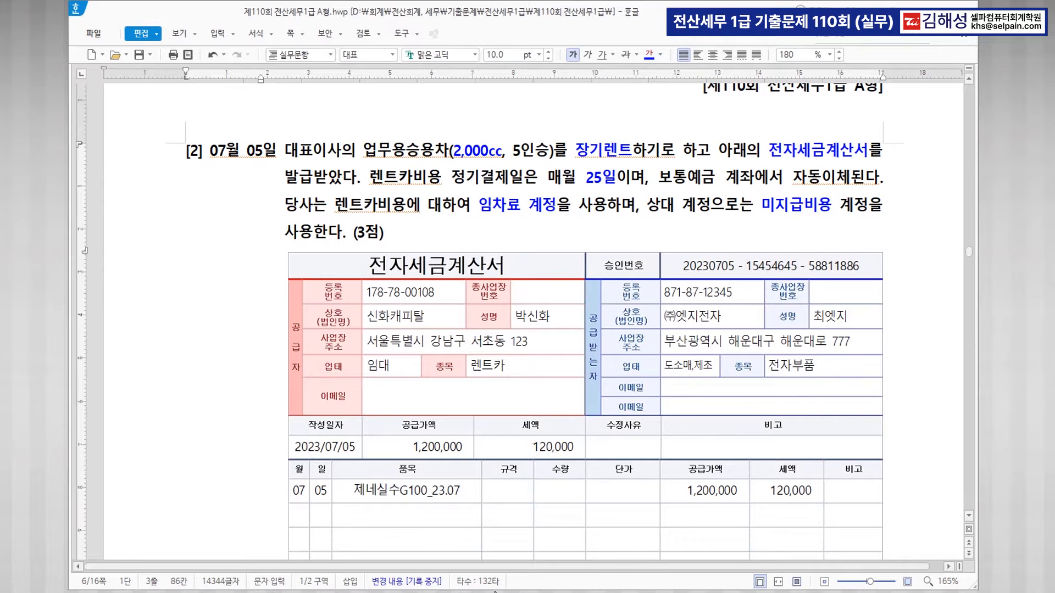
key(alt+Tab)
click(279, 163)
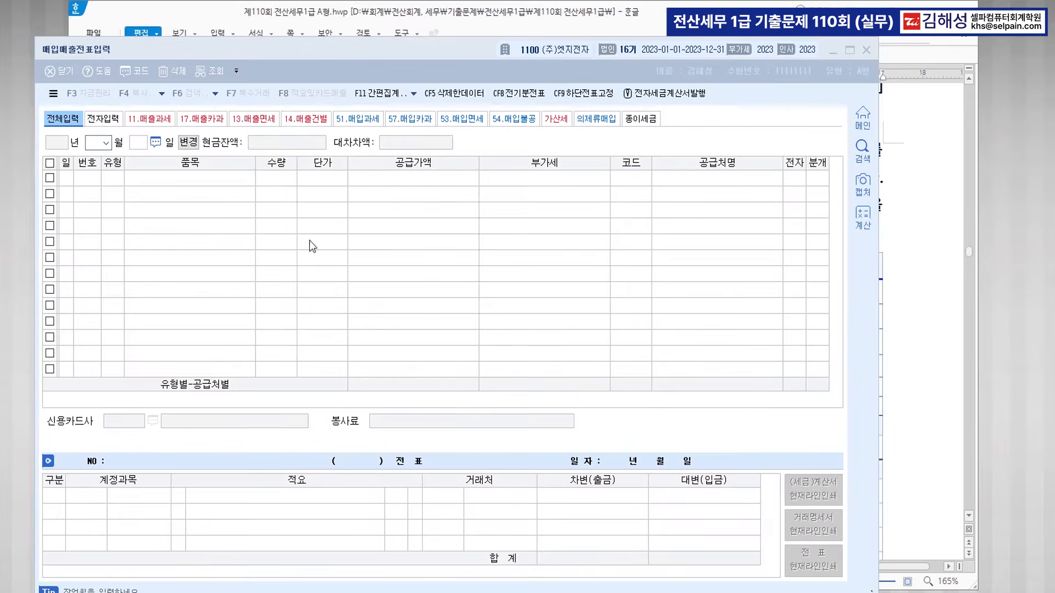
Start a 07/05 type 54 불공 purchase entry with item 렌트.
drag(293, 42, 415, 183)
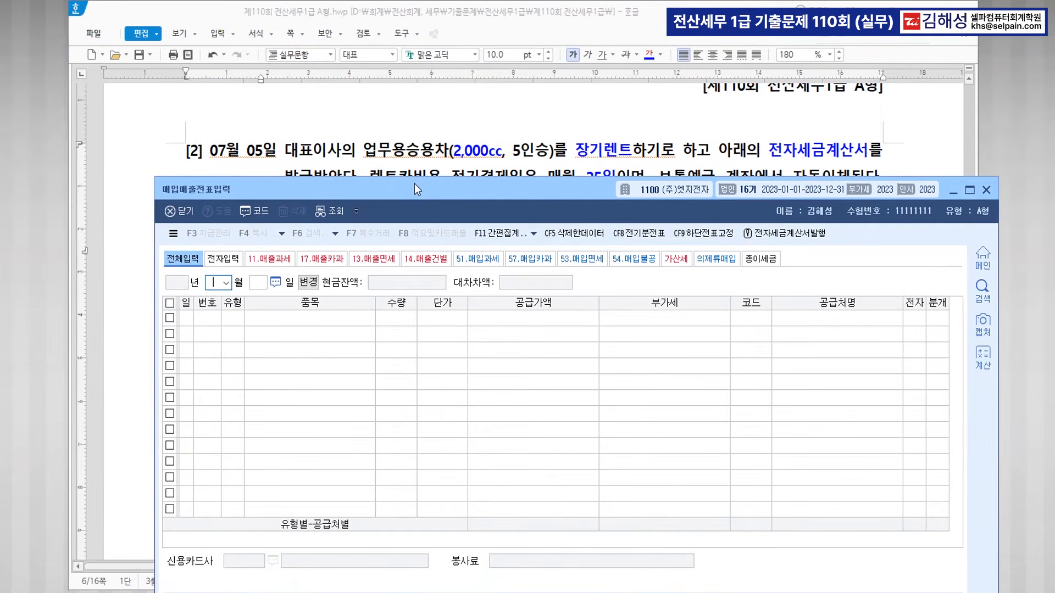
text(07)
key(Return)
text(5)
key(Return)
key(Return)
text(54)
key(Return)
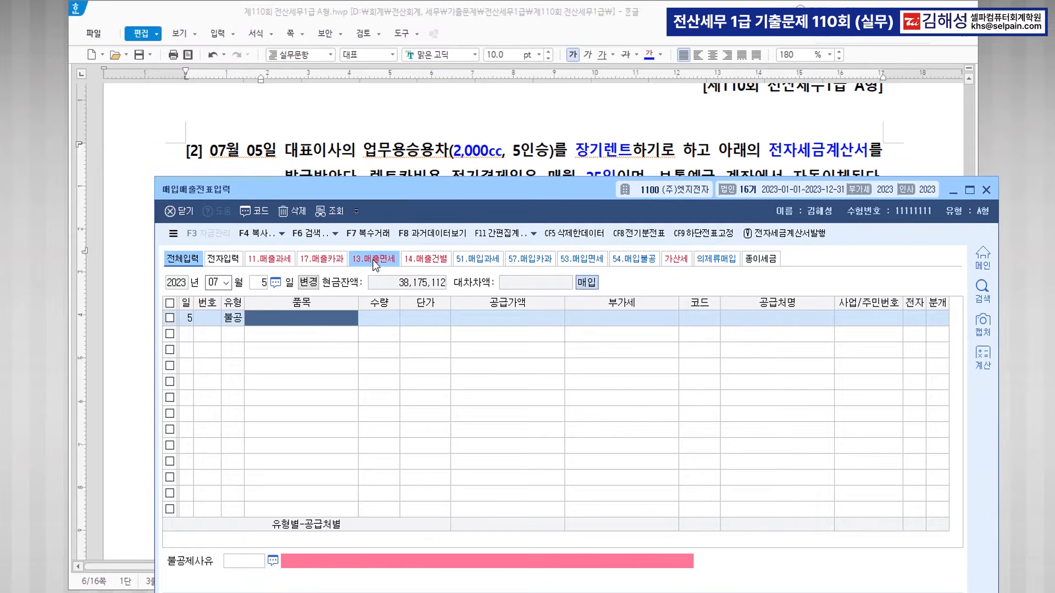
text(렌트)
Enter supply 1,200,000, supplier 신화캐피탈, 전자 1, 불공제사유 3 and 분개 3.
key(Return)
key(Return)
key(Return)
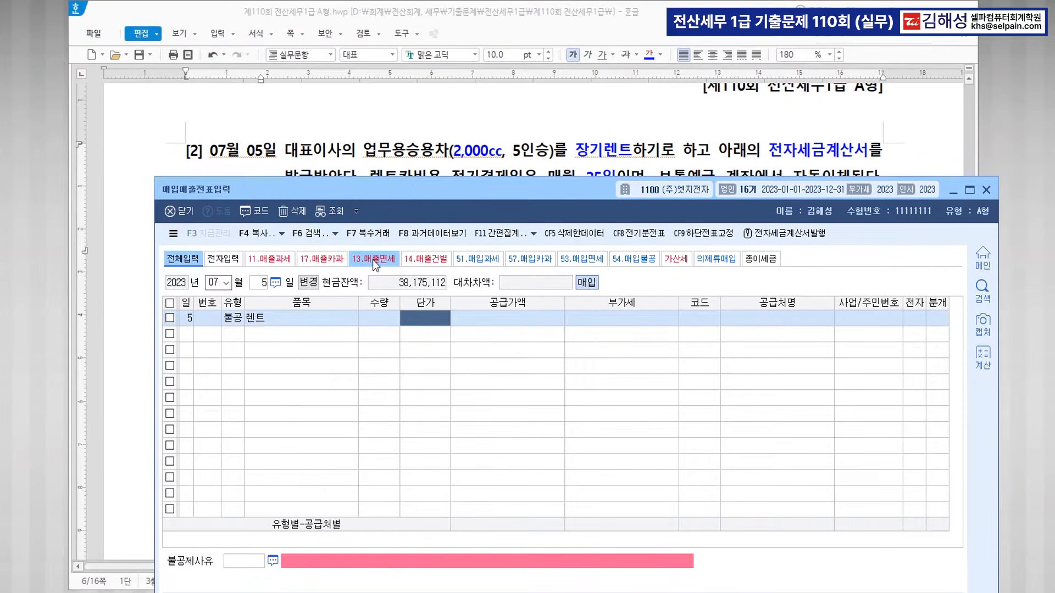
text(1200000)
key(Return)
key(Return)
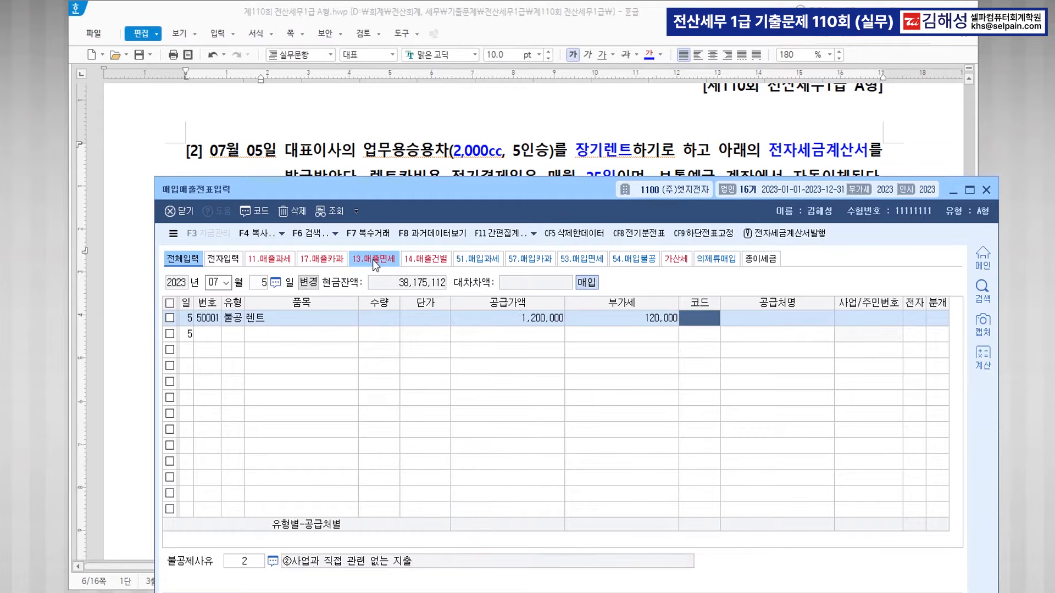
text(신화)
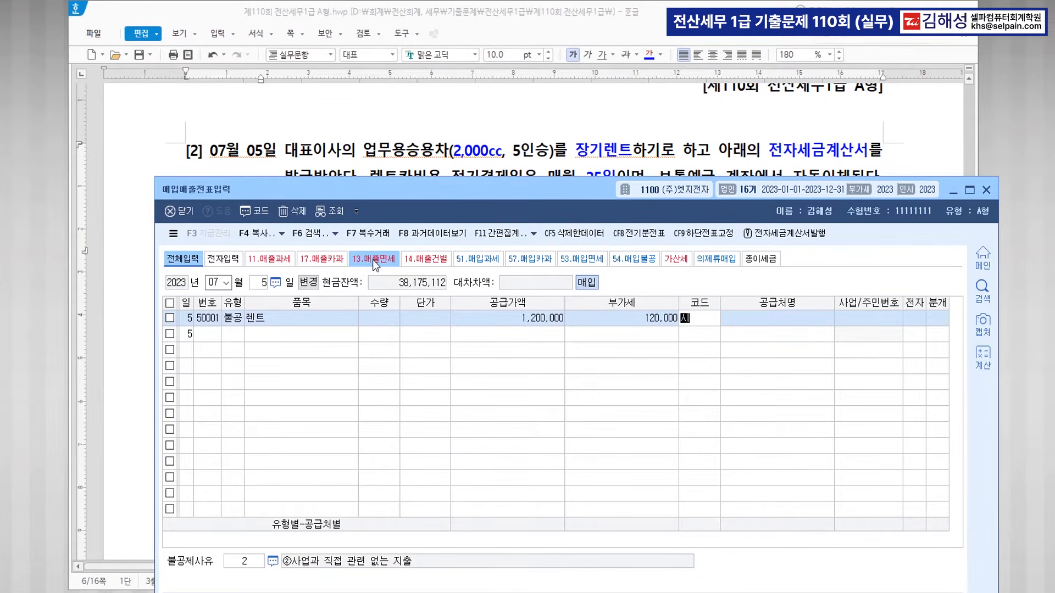
key(Return)
key(Return)
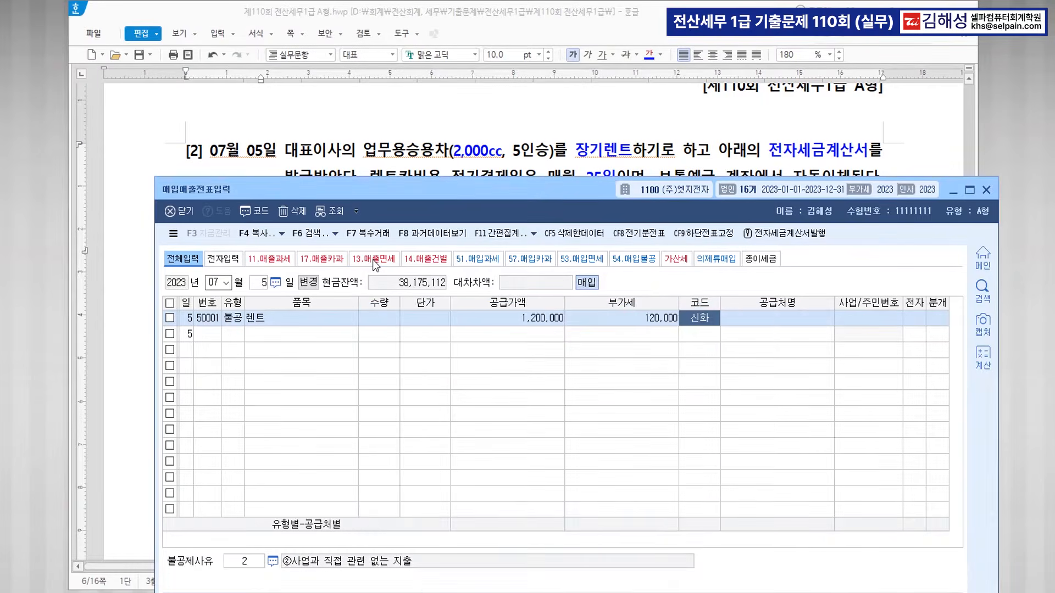
key(Return)
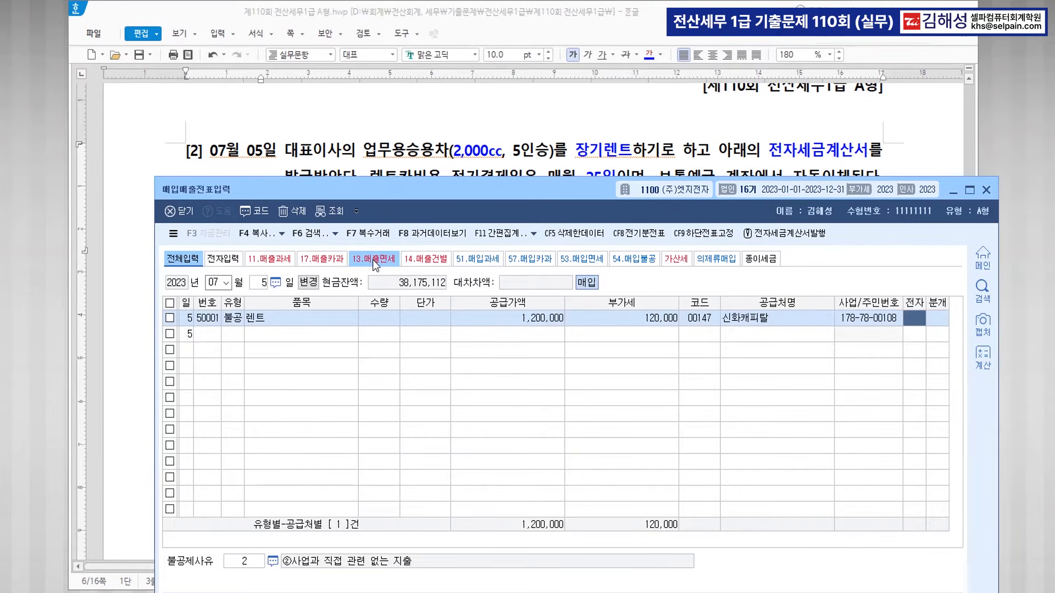
text(1)
key(Return)
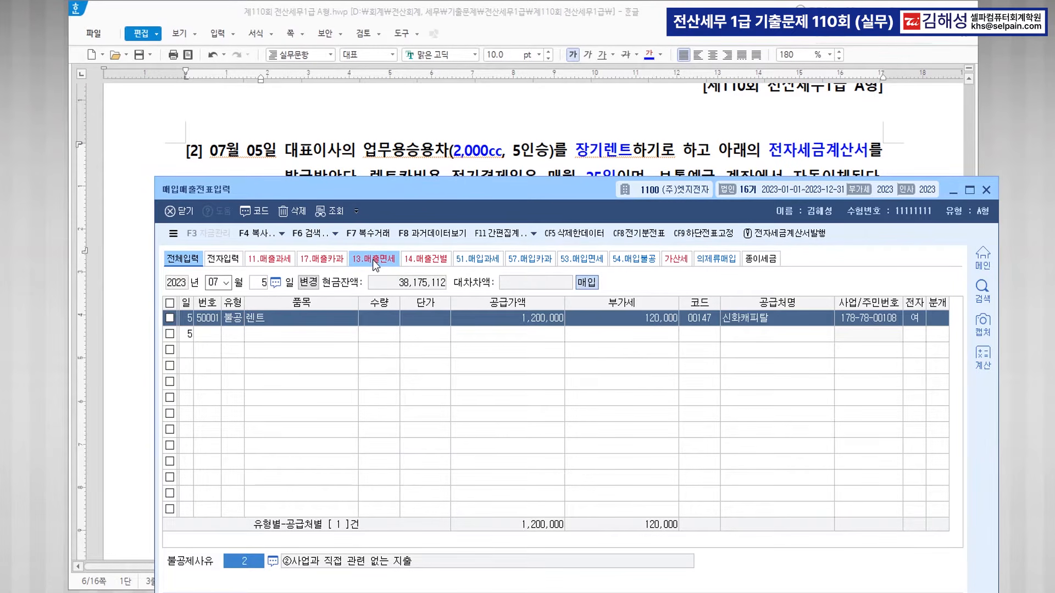
text(3)
key(Return)
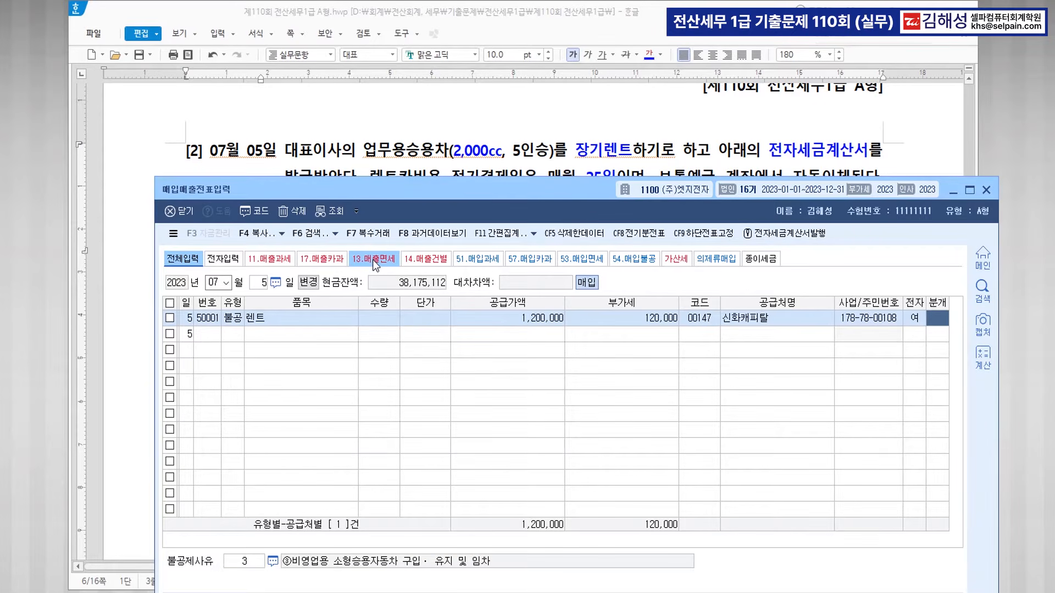
text(3)
key(Return)
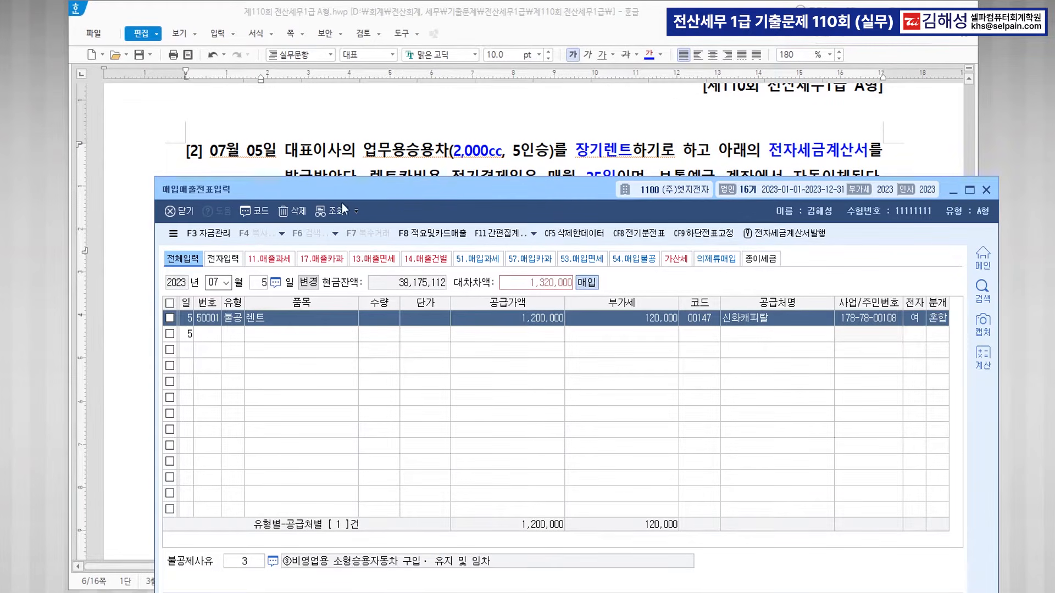
Debit 0819 임차료 and credit 0262 미지급비용 1,320,000 to finish the voucher.
drag(543, 183, 527, 50)
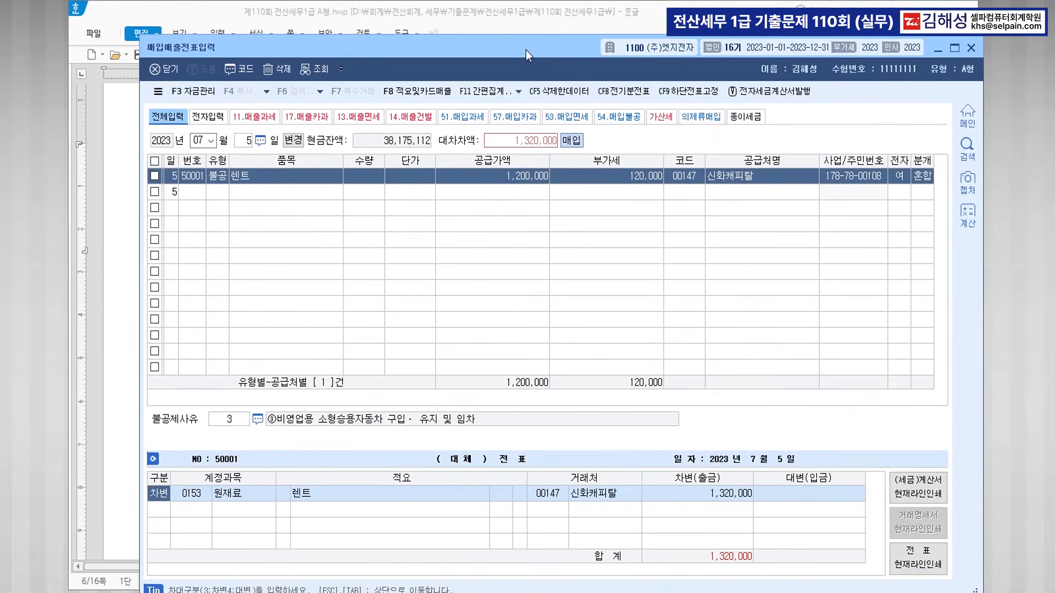
text(임차료)
key(Return)
key(Down)
key(Down)
key(Down)
key(Down)
key(Down)
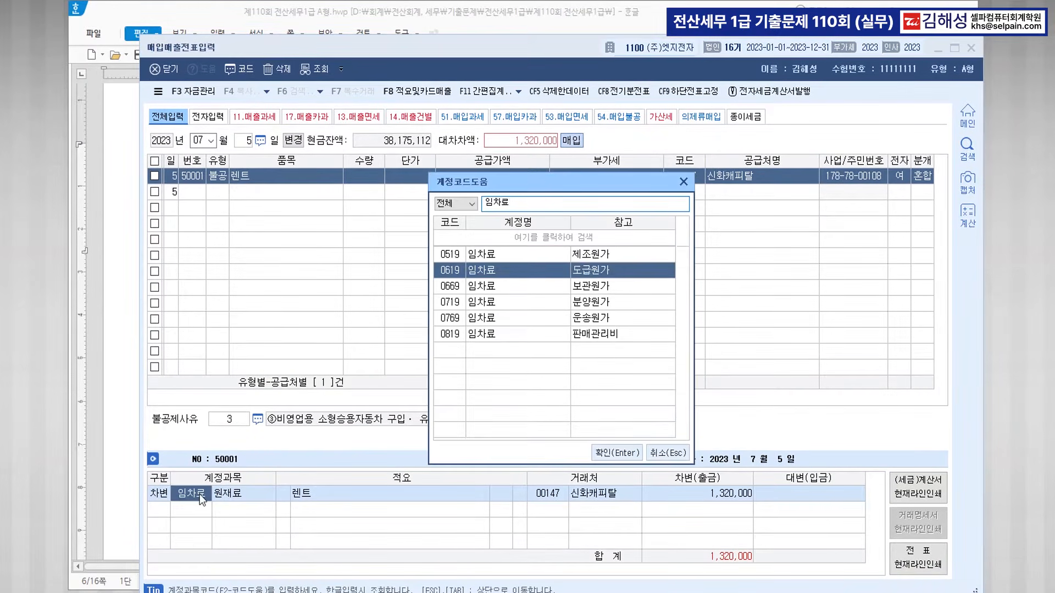
key(Return)
text(4미지)
key(Return)
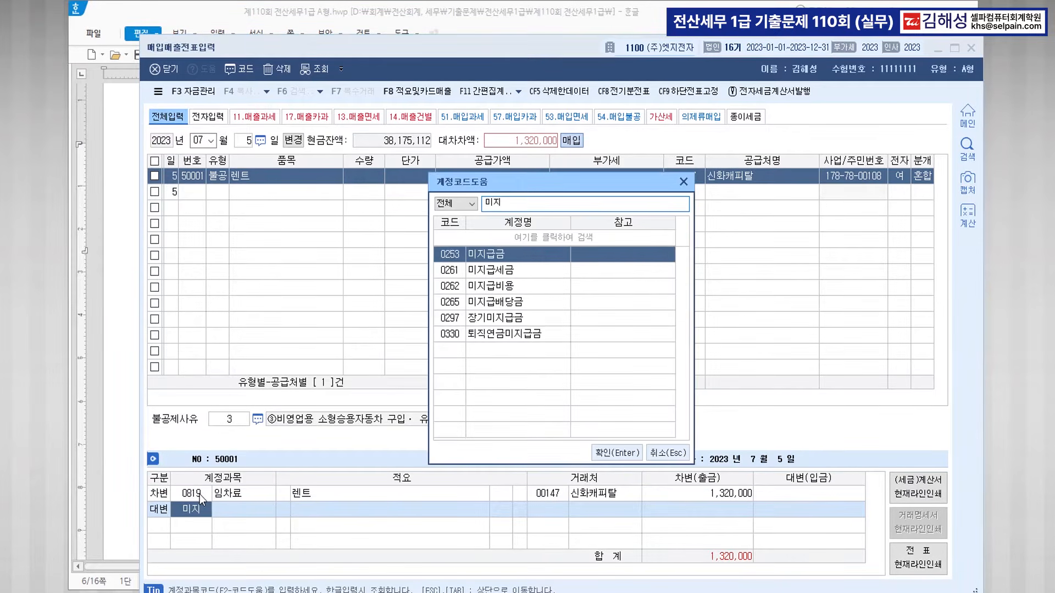
key(Down)
key(Down)
key(Return)
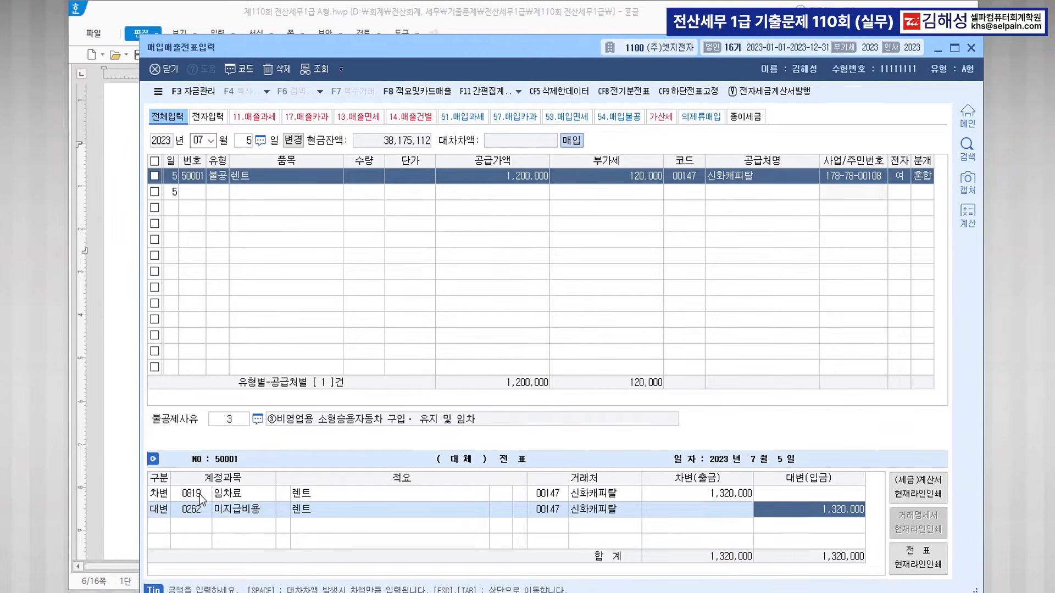
key(Return)
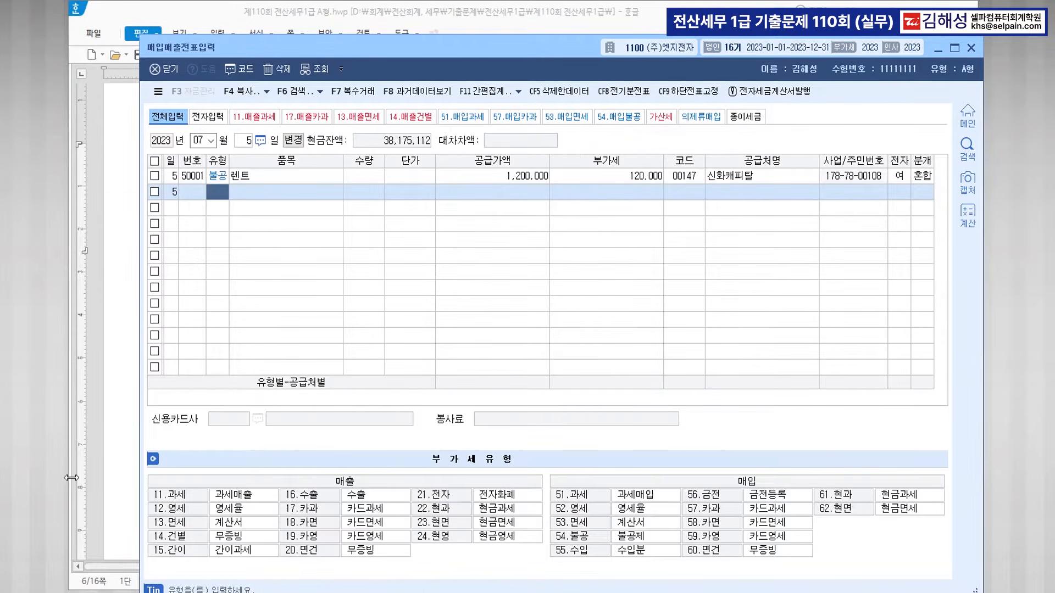
click(109, 432)
Colour the phrase 보통예금 계좌에서 지급 blue.
click(446, 316)
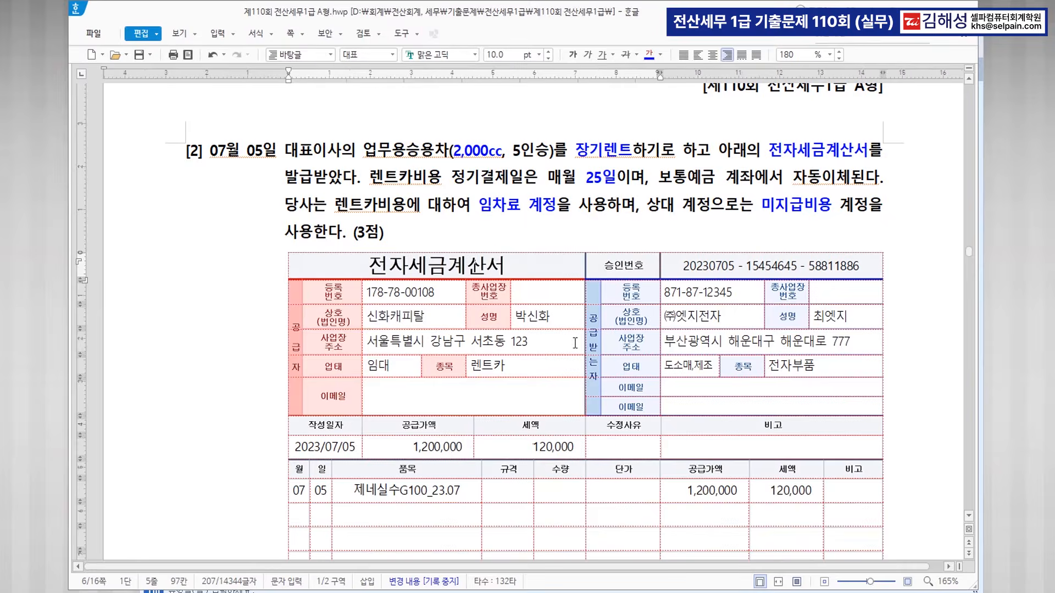
scroll(572, 352, down, 10)
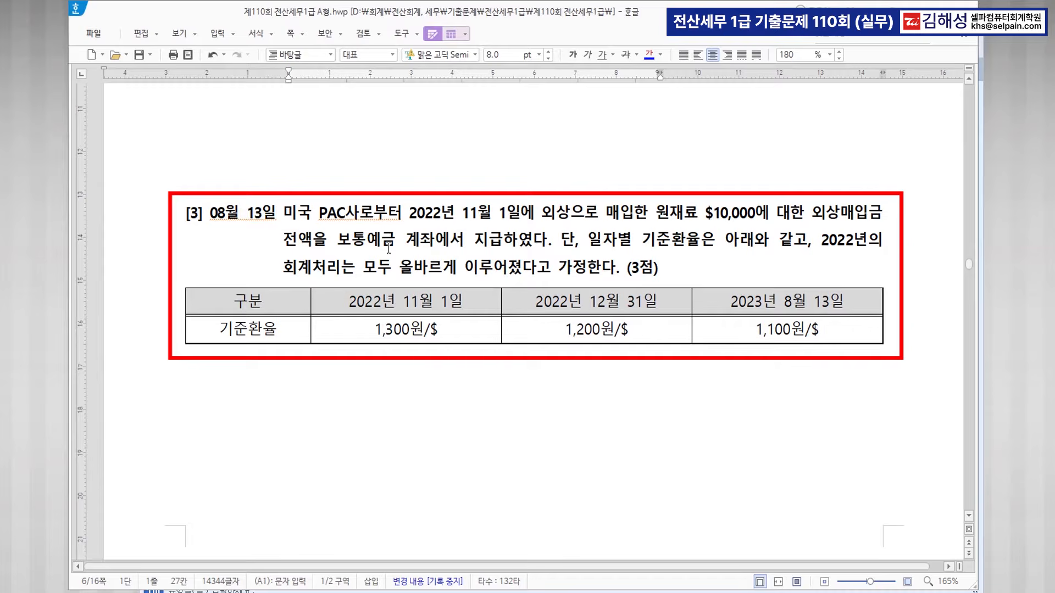
drag(337, 240, 502, 245)
click(646, 53)
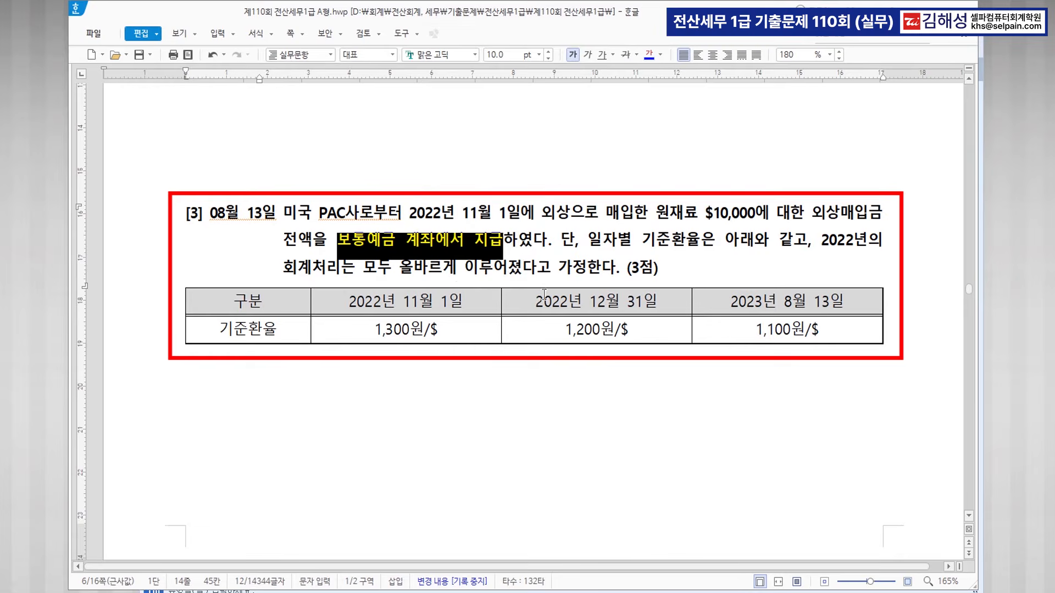
Make the 2022년 12월 31일 heading and its 1,200원/$ rate bold and blue.
drag(531, 299, 644, 321)
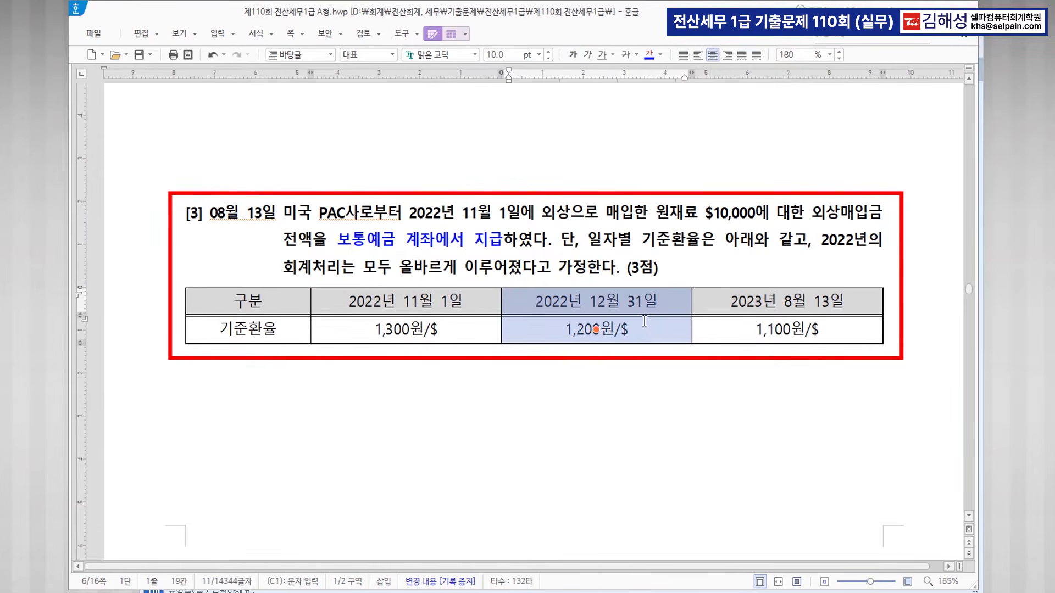
click(649, 55)
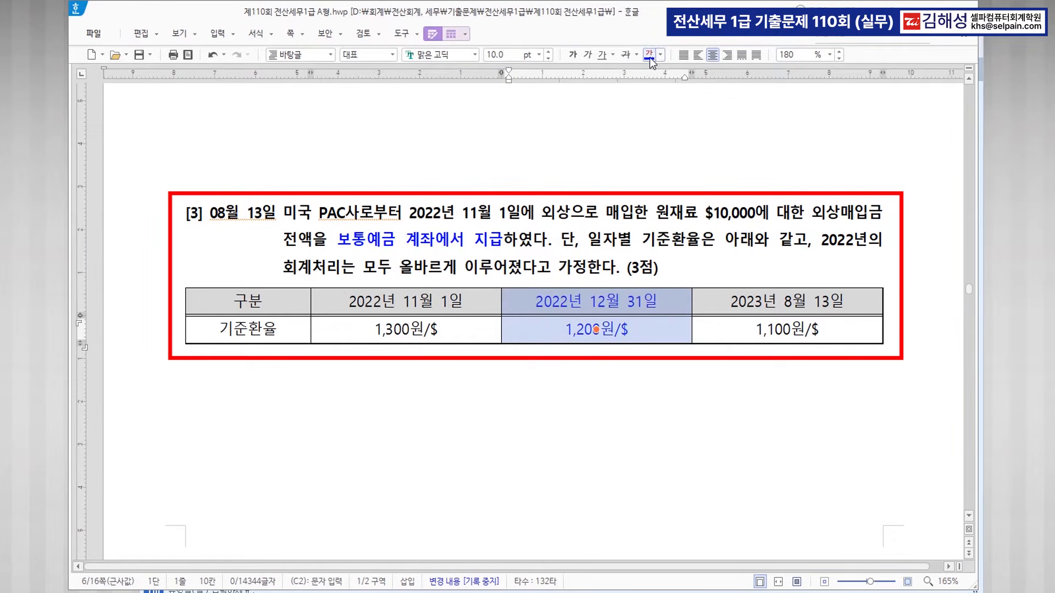
click(574, 56)
click(609, 332)
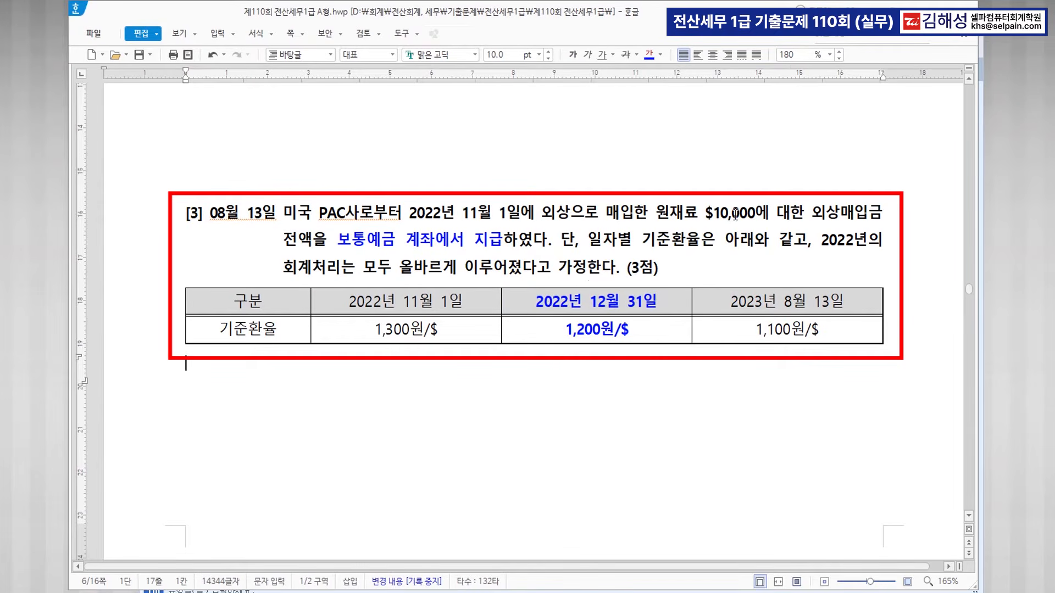
Make the 1,100원/$ rate bold and blue.
click(819, 333)
drag(756, 330, 819, 324)
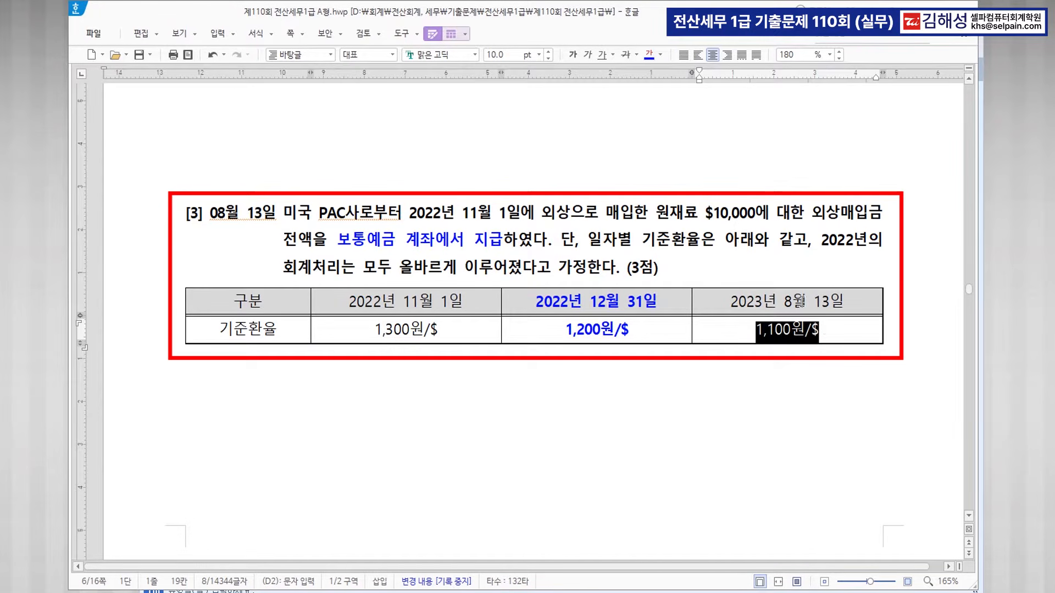
click(649, 55)
click(572, 54)
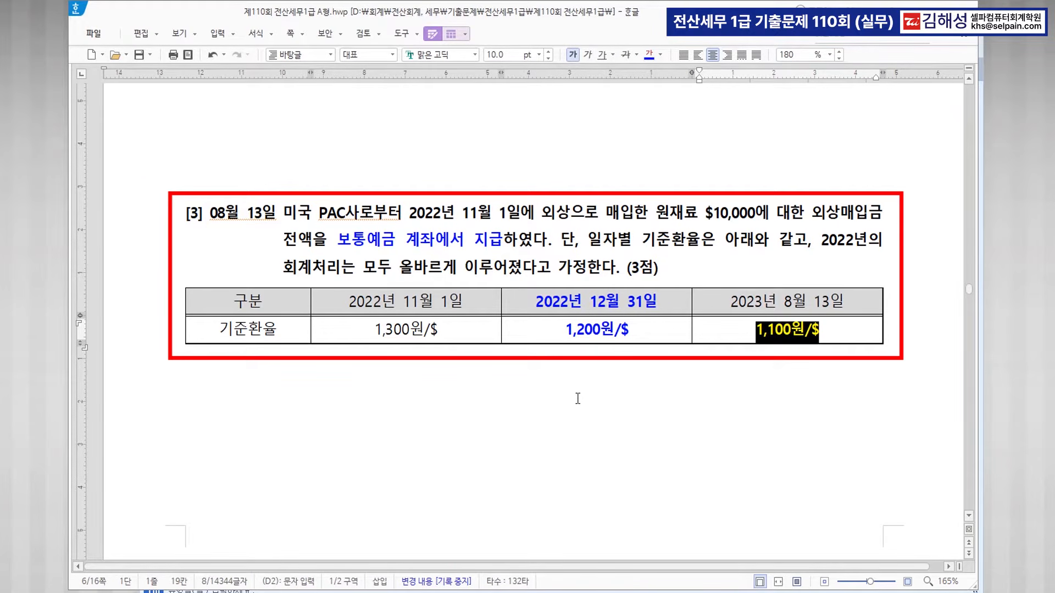
scroll(599, 432, down, 2)
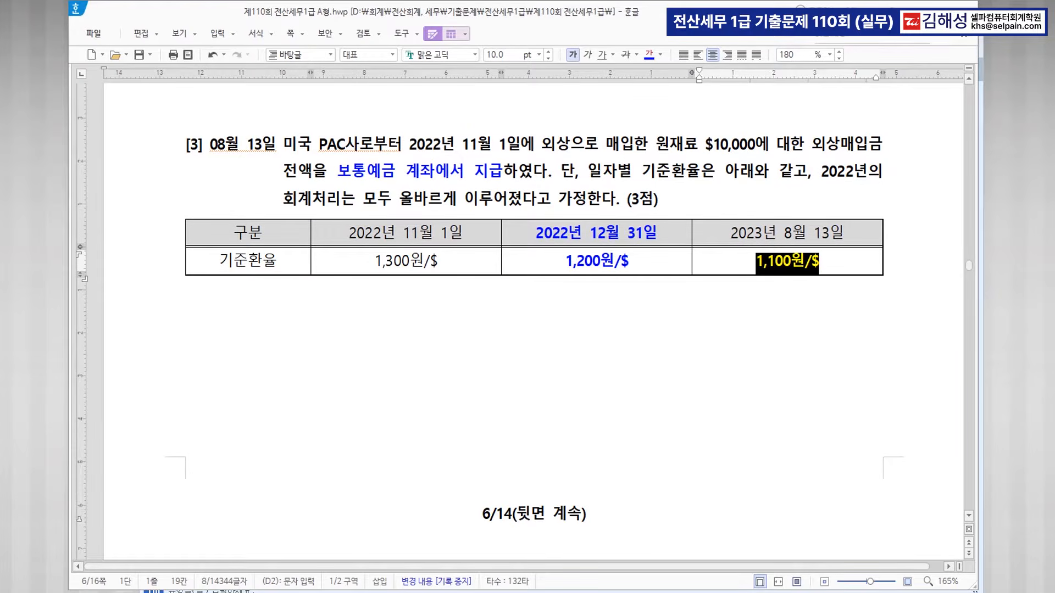
Start an 08/13 general journal voucher debiting 0251 외상매입금 12,000,000 for partner 미국 PAC사.
key(alt+Tab)
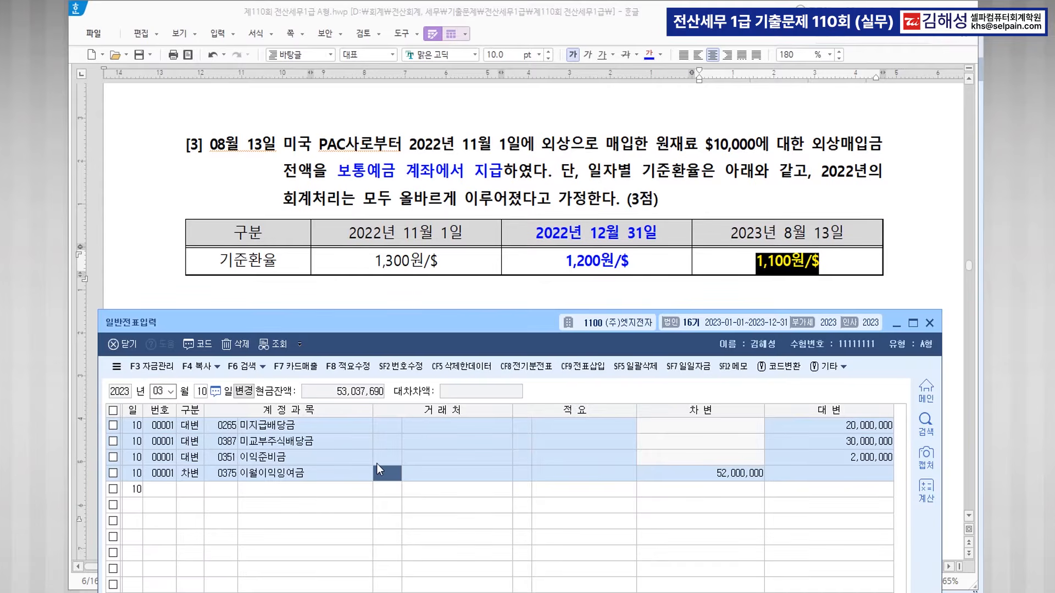
key(Down)
key(Escape)
key(Escape)
text(8)
key(Return)
text(13)
key(Return)
text(3)
key(Return)
text(251)
key(Return)
text(미)
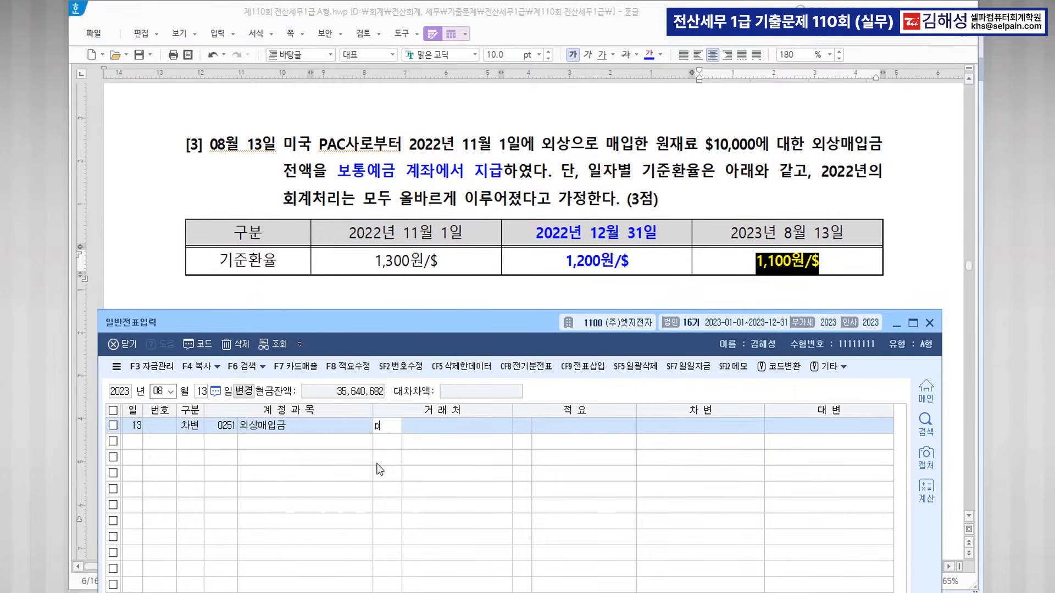
key(Return)
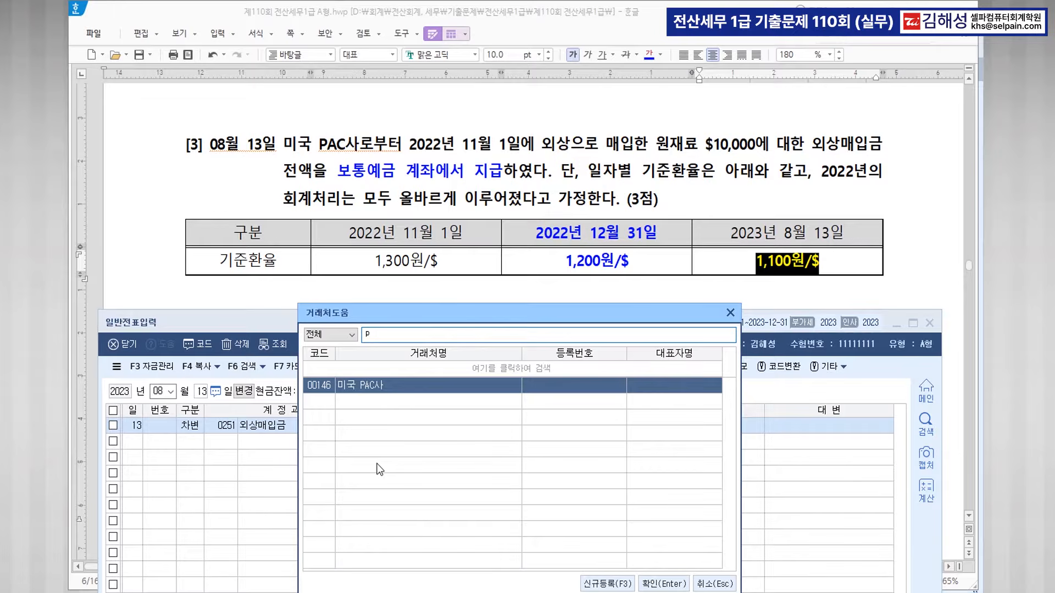
key(Return)
key(Return)
key(Return)
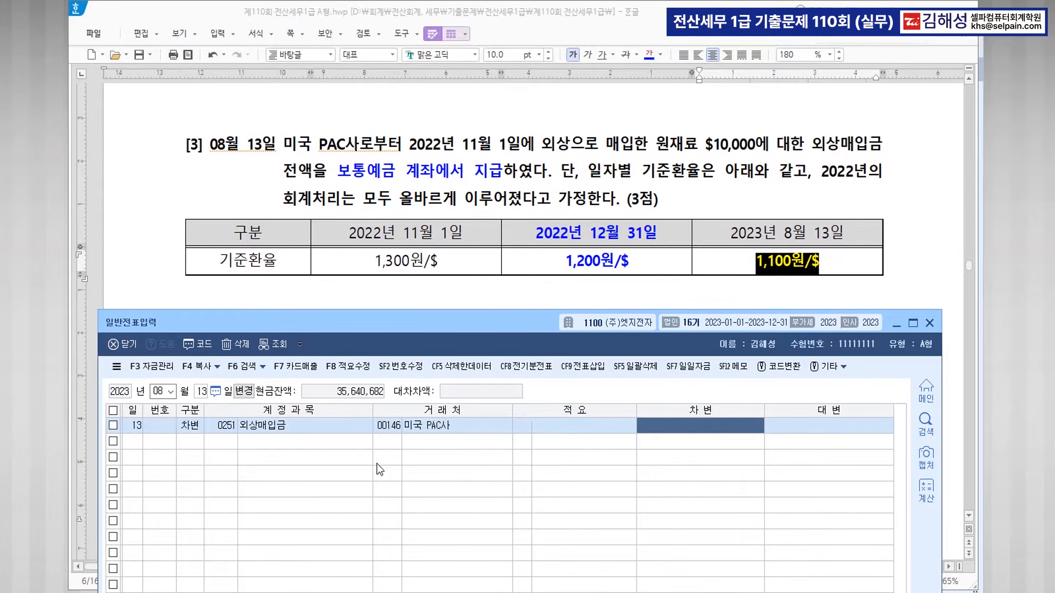
text(12000000)
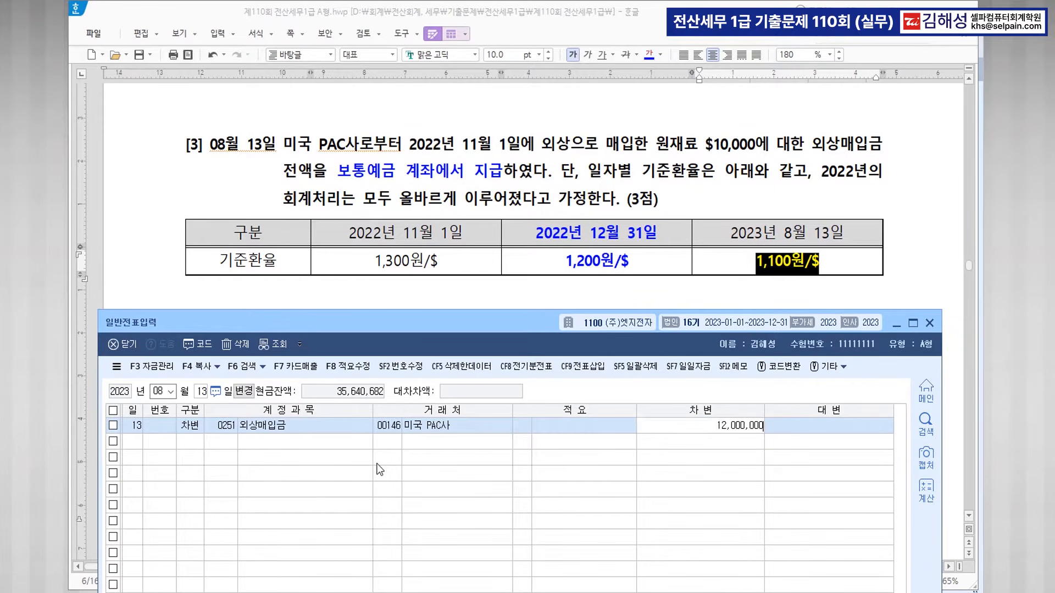
key(Return)
Credit 0103 보통예금 11,000,000 and 0907 외환차익 1,000,000 to balance the voucher.
text(4)
key(Return)
text(103)
key(Return)
key(Return)
key(Return)
text(11000000)
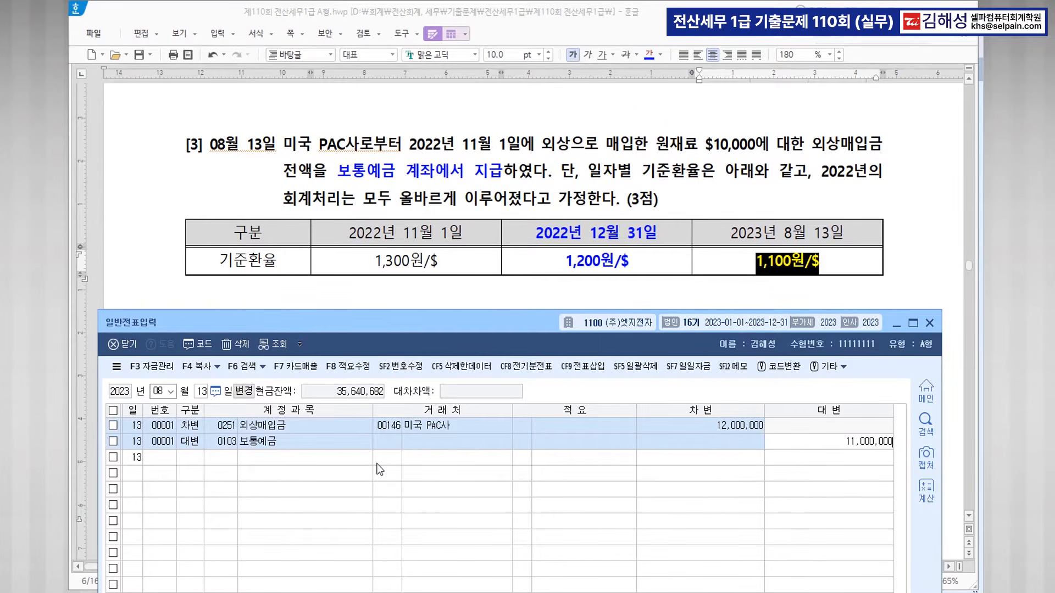
key(Return)
text(4)
key(Return)
text(외환)
key(Return)
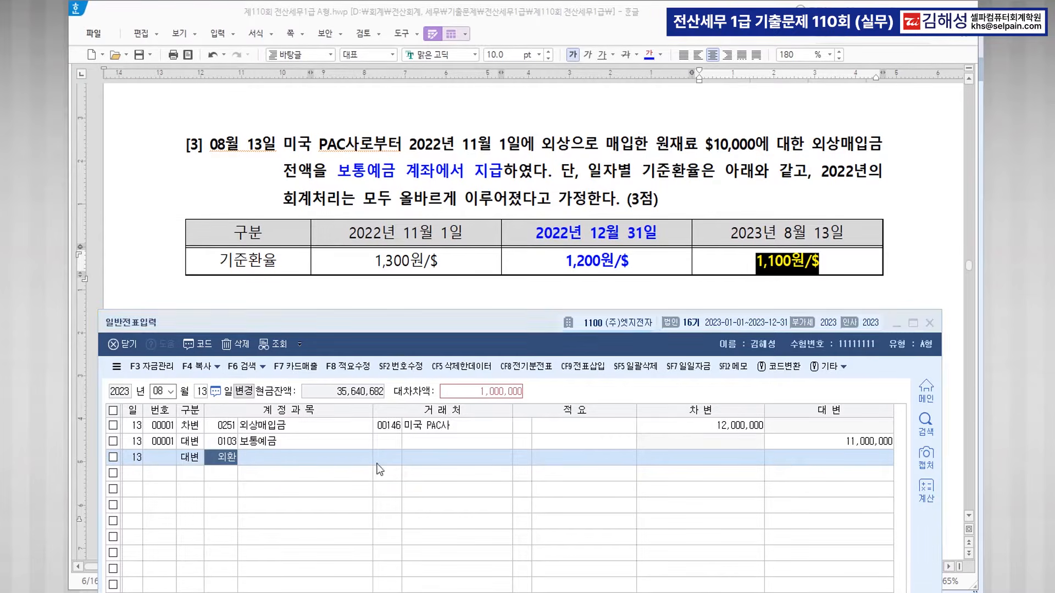
key(Return)
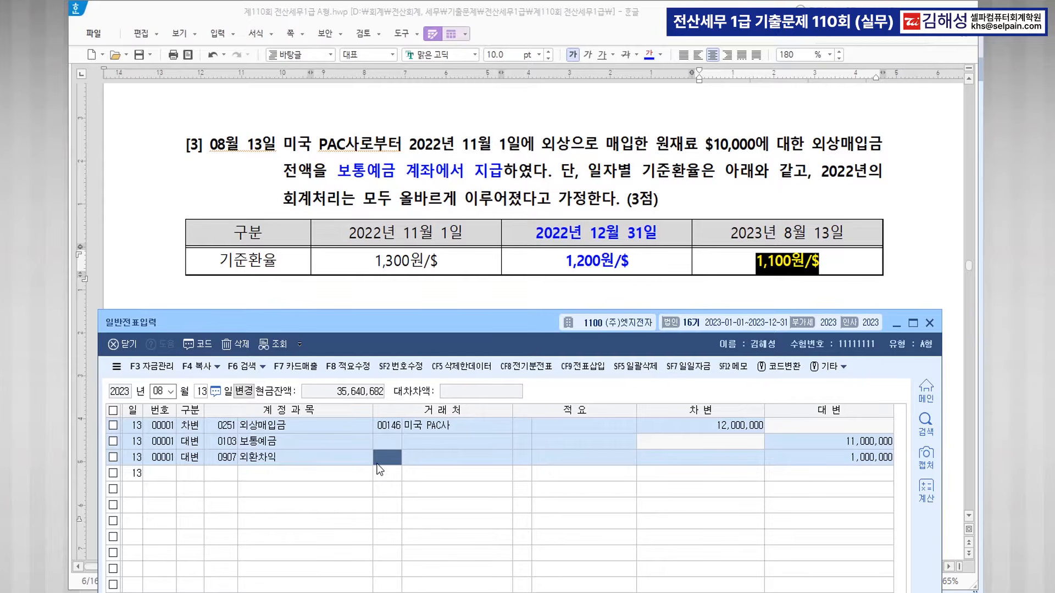
key(Return)
key(Return)
key(Return)
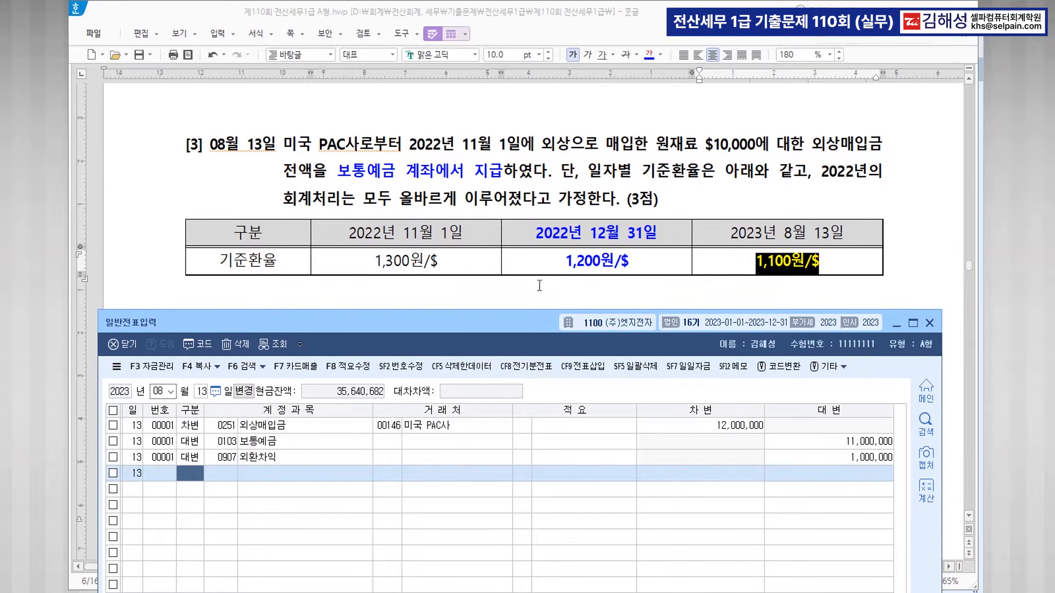
key(ctrl)
In question [4], colour 자진발급 처리 blue and select the receipt's 1,650,000 total.
click(896, 323)
scroll(599, 313, down, 8)
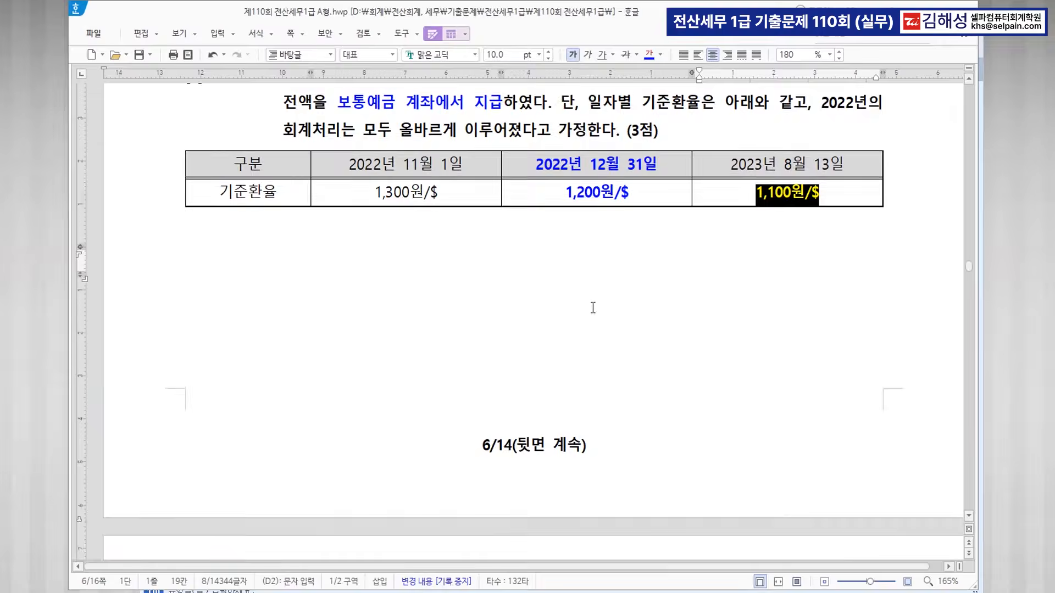
scroll(599, 313, down, 3)
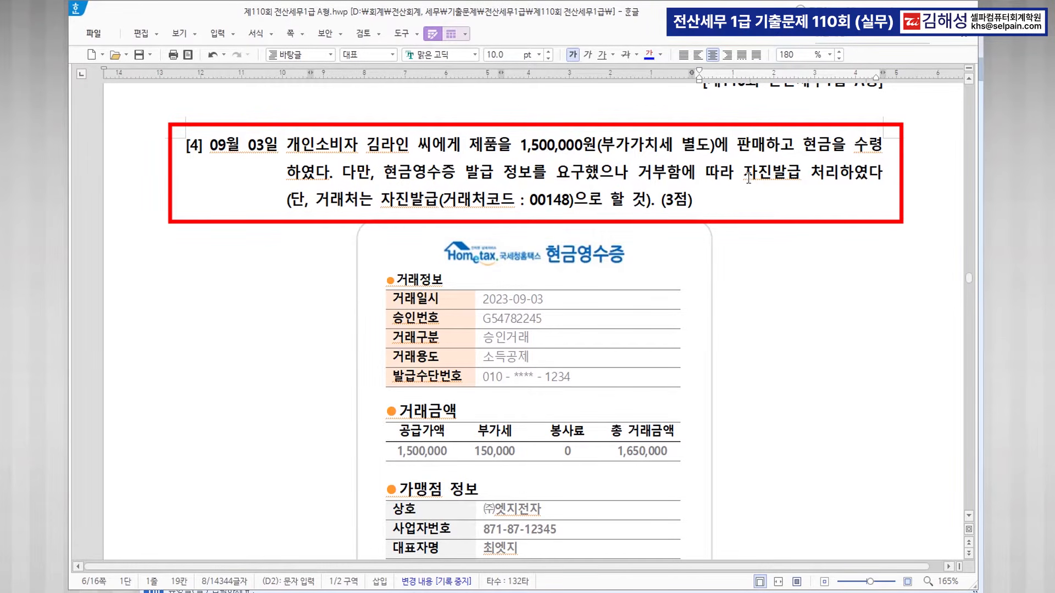
drag(744, 173, 839, 174)
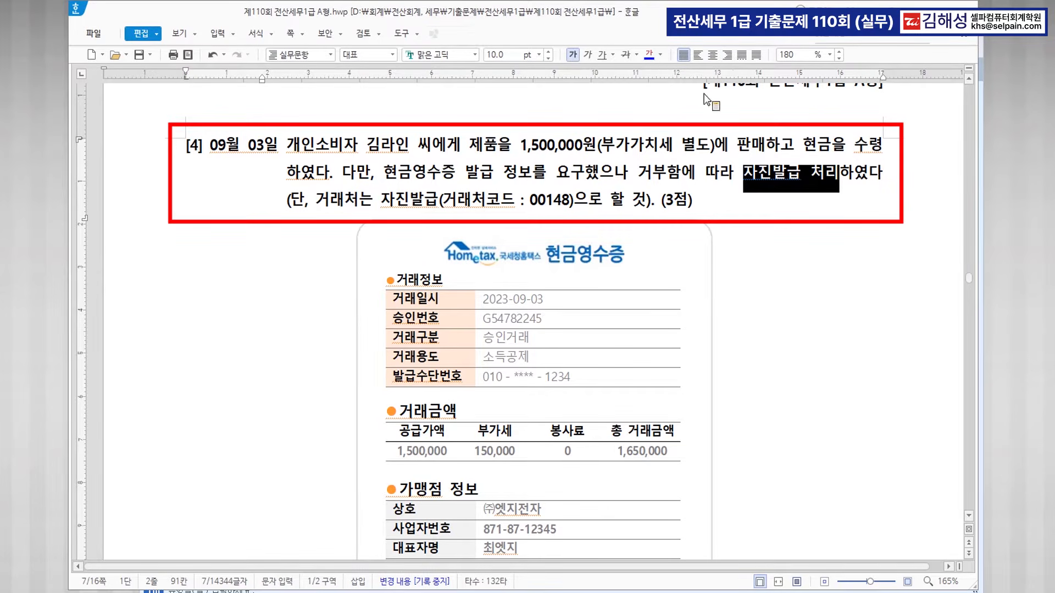
click(652, 58)
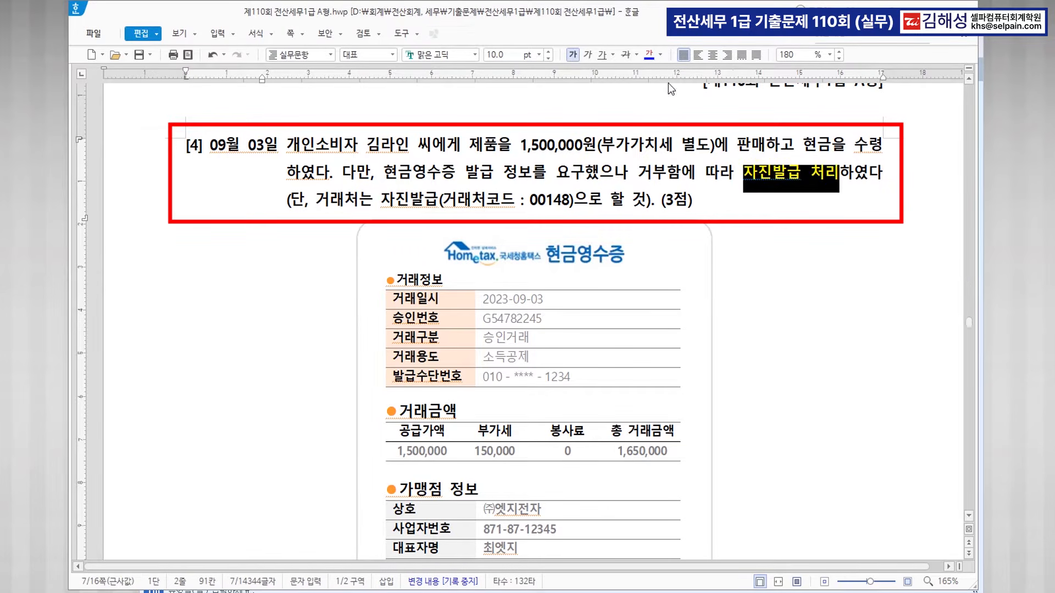
click(788, 209)
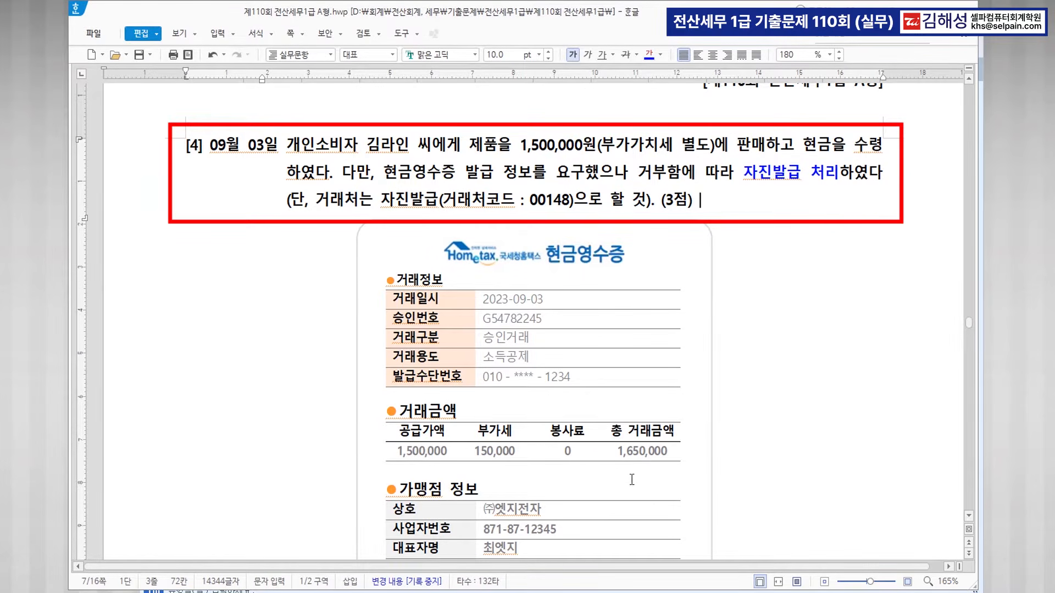
drag(619, 451, 668, 452)
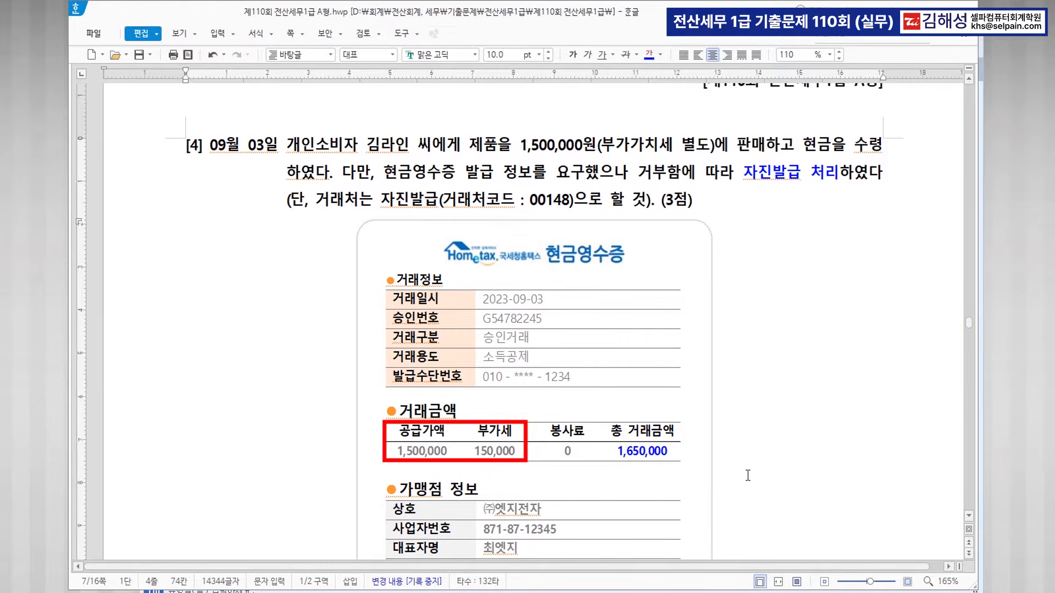
Enter a 09/03 type 61 현과 sale of 제품 totalling 1,650,000 to partner 00148 자진발급.
click(614, 541)
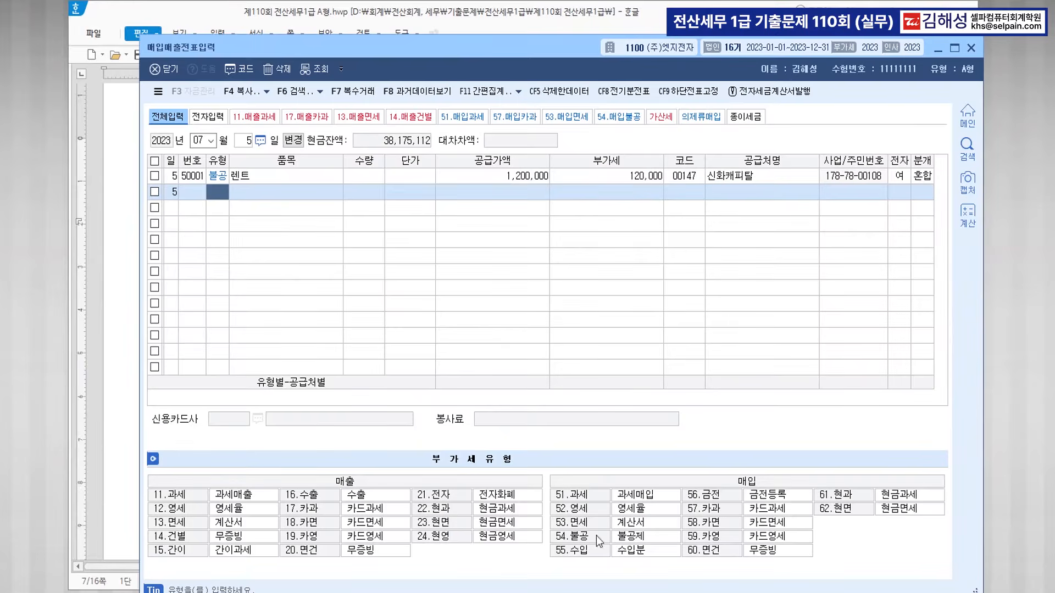
key(Escape)
key(Escape)
text(090)
text(3)
key(Return)
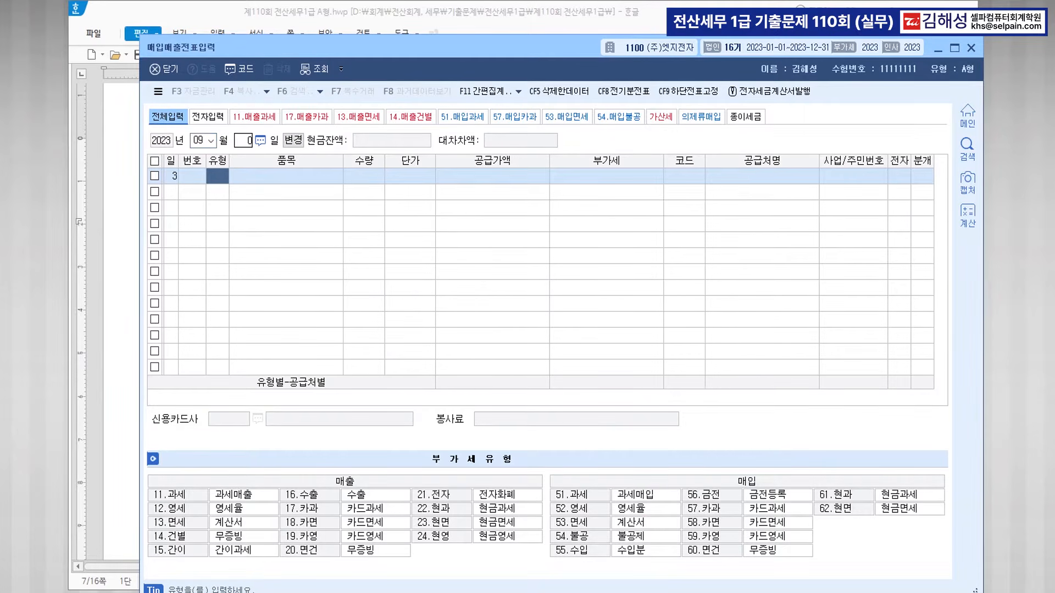
text(61)
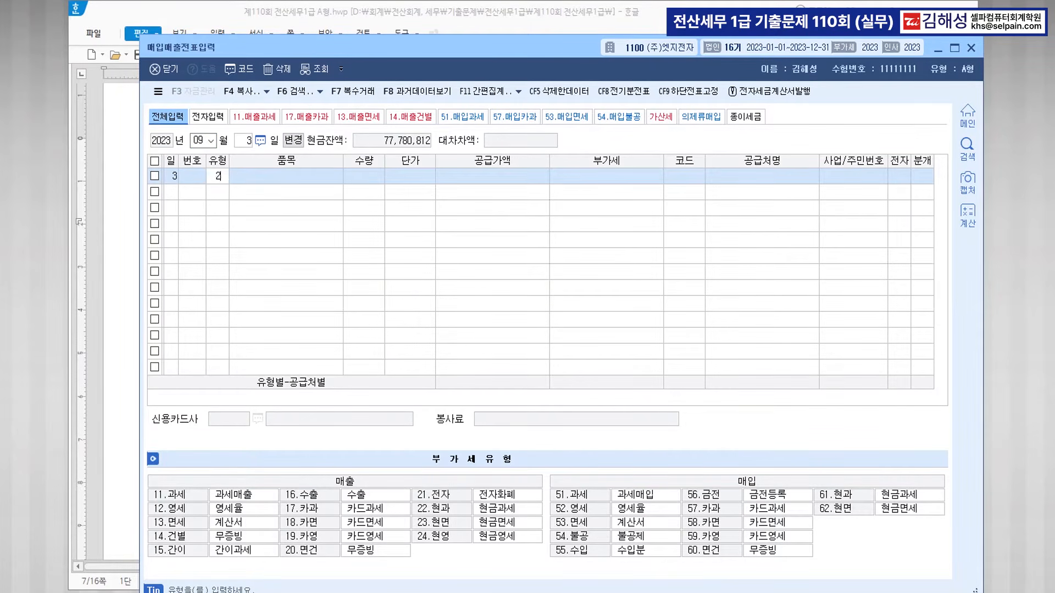
key(Return)
text(제품)
key(Return)
key(Return)
key(Return)
text(1650)
text(000)
key(Return)
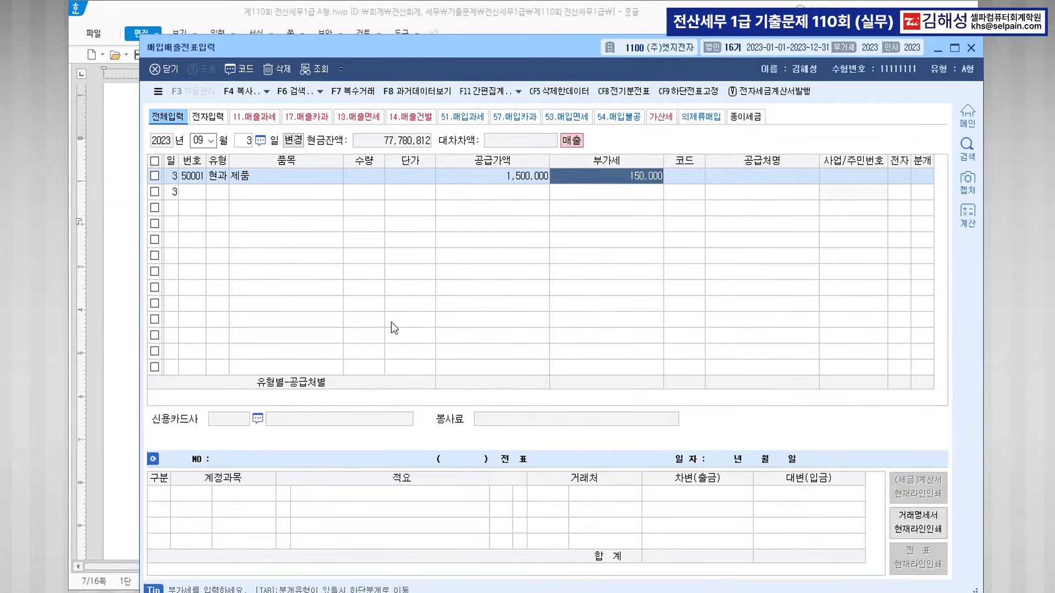
key(Return)
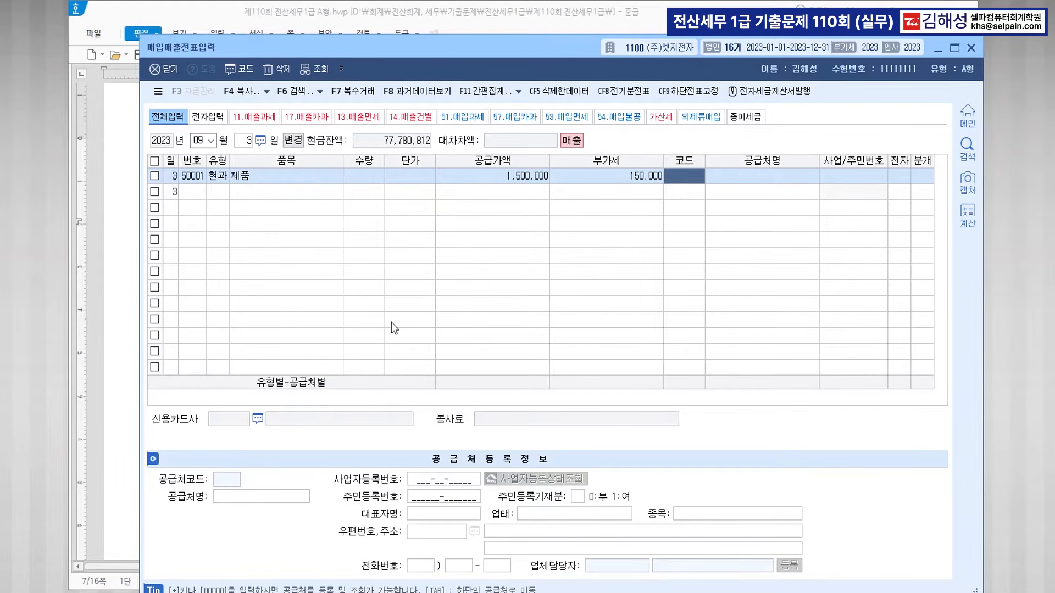
text(148)
key(Return)
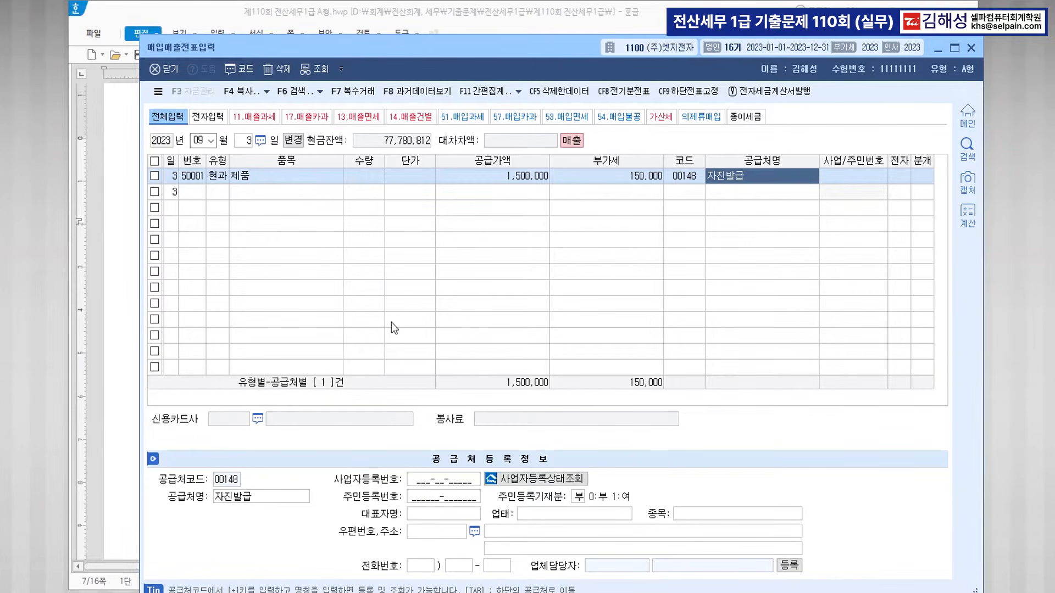
Journalise the sale as 현금 (분개 1) and complete the entry.
key(Return)
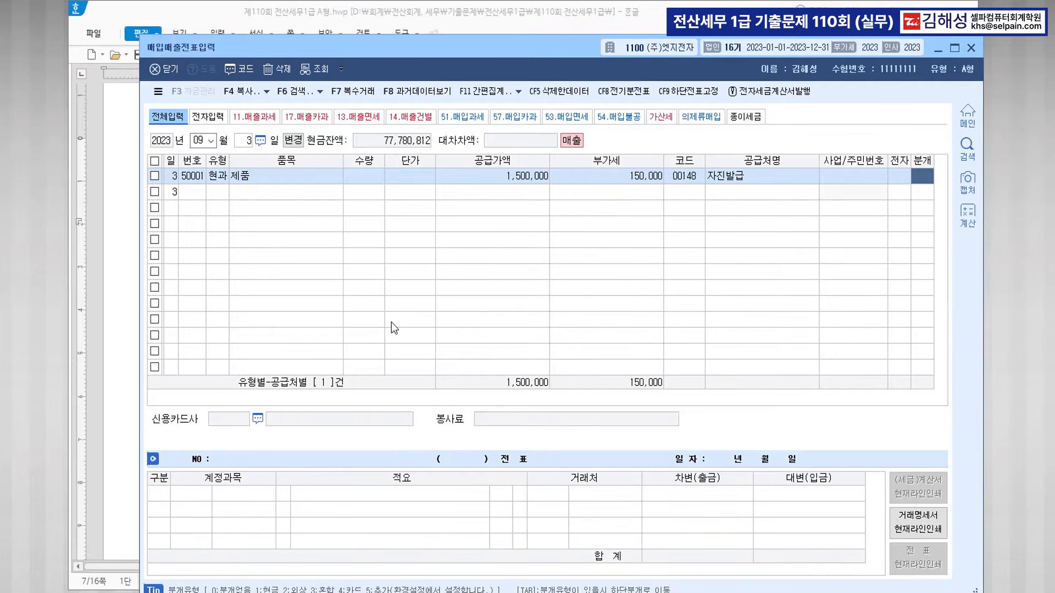
text(1)
key(Return)
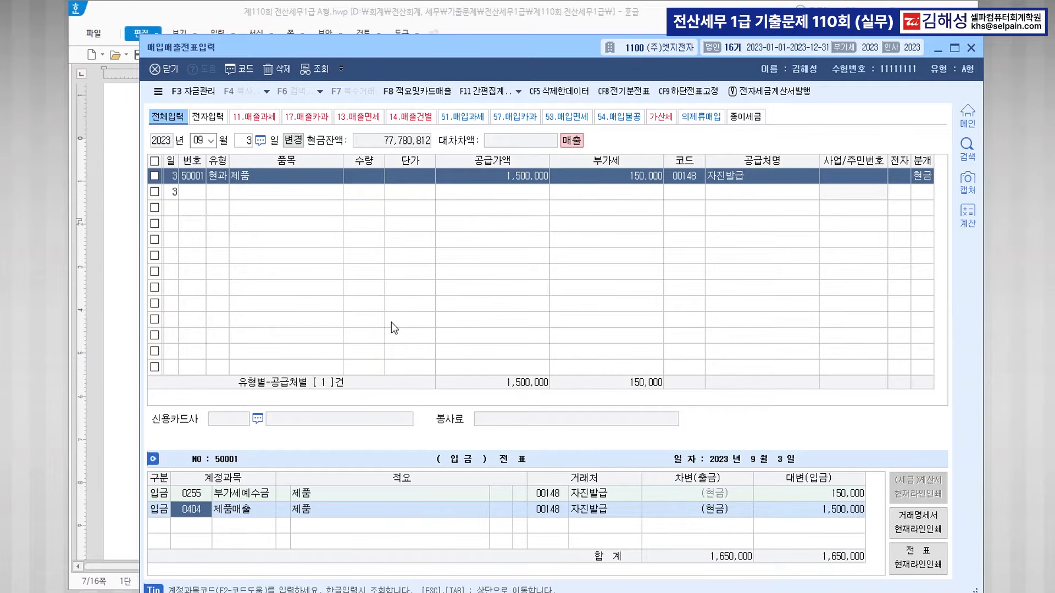
key(Return)
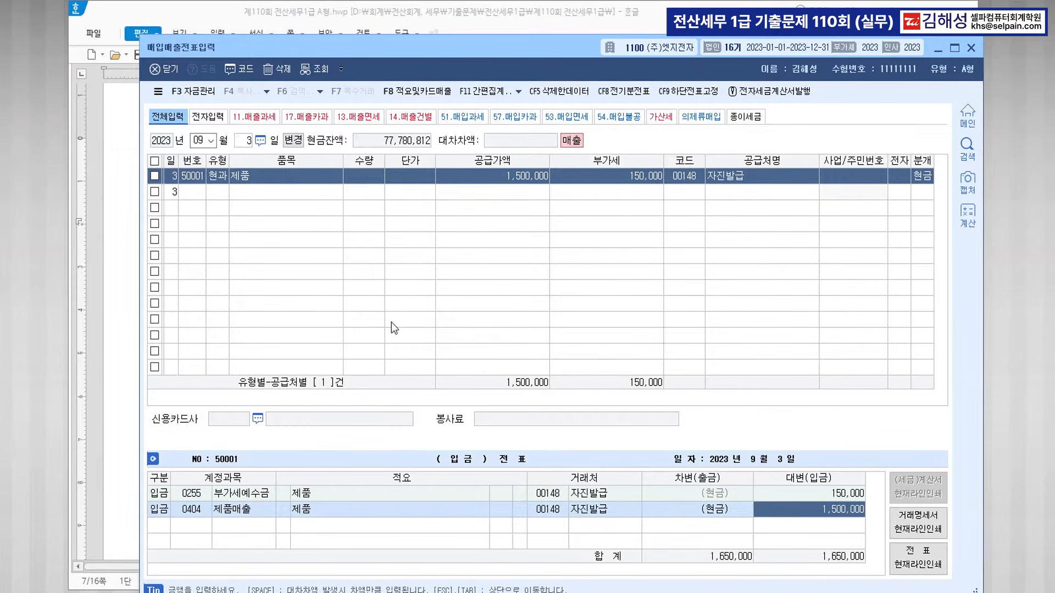
key(Return)
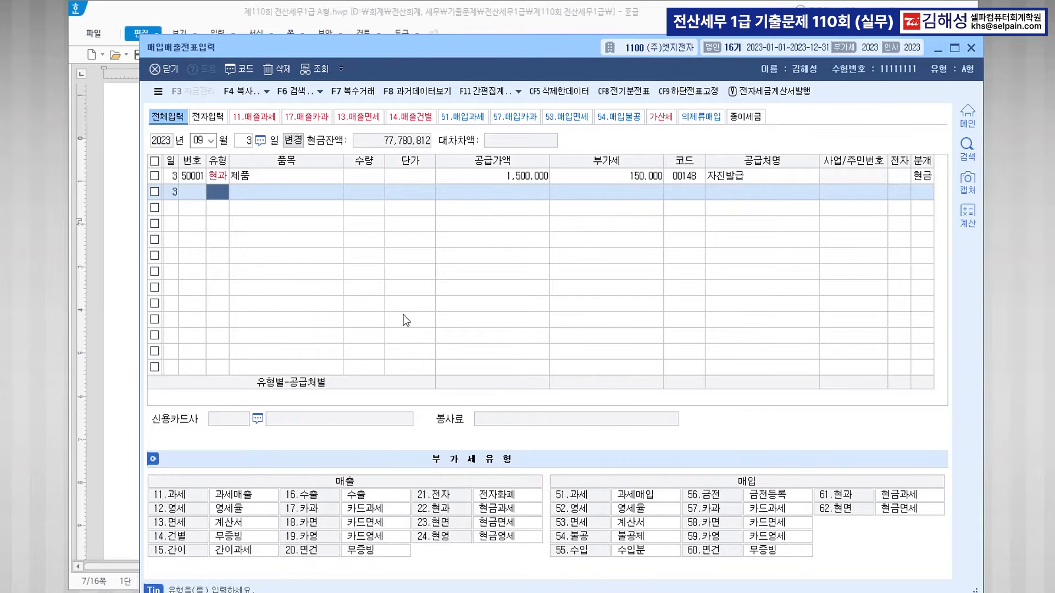
click(111, 379)
Colour 부동산임대공급가액명세서, 확정신고기간(10월~12월) and 2.9% blue in problem 2 [1].
scroll(754, 357, down, 8)
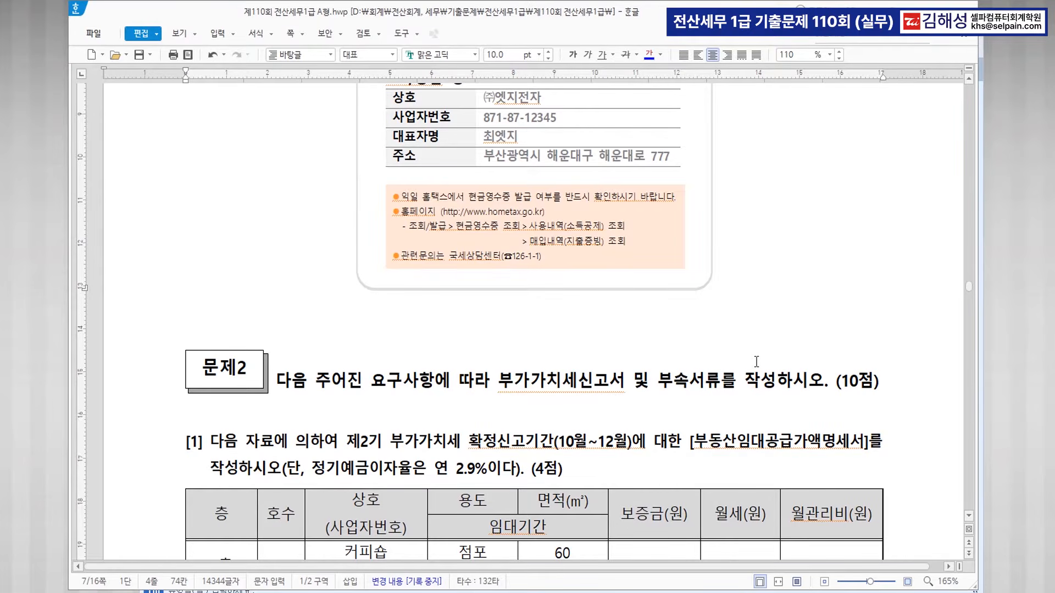
scroll(756, 361, down, 5)
drag(697, 166, 864, 166)
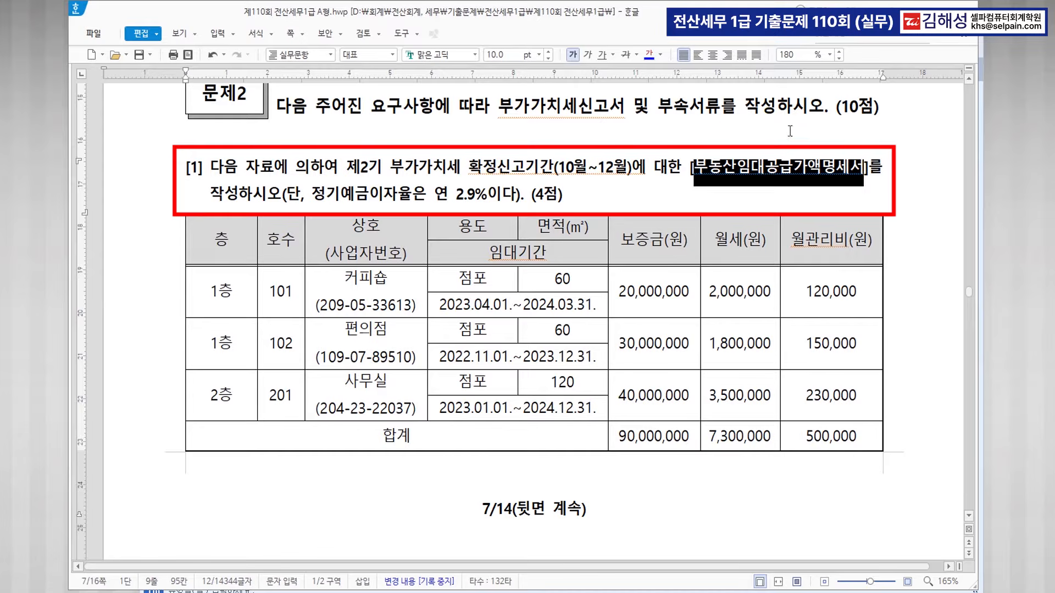
click(649, 54)
drag(469, 168, 632, 174)
click(651, 54)
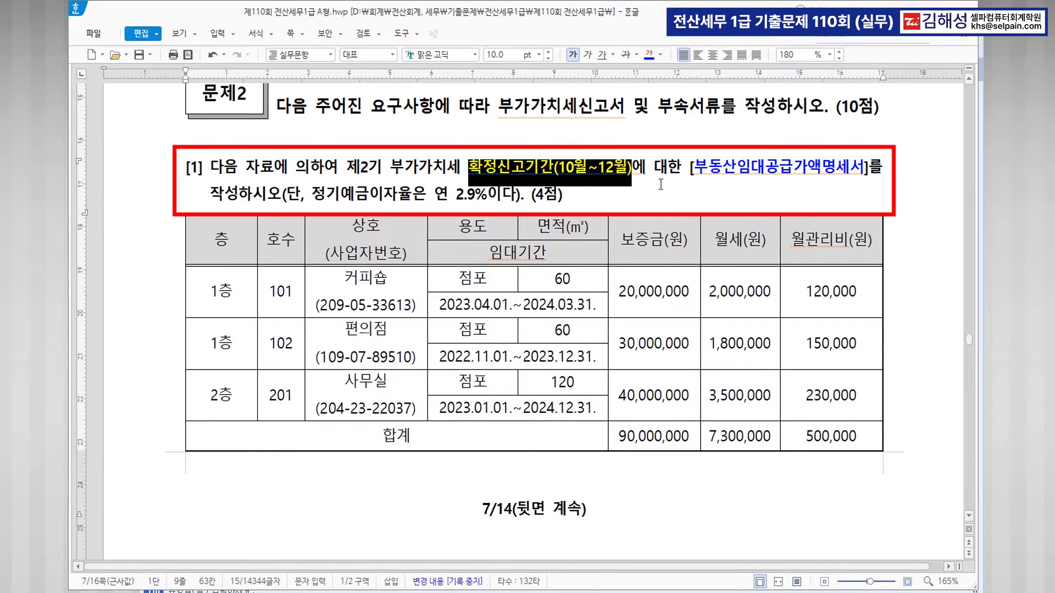
click(656, 190)
drag(456, 193, 485, 191)
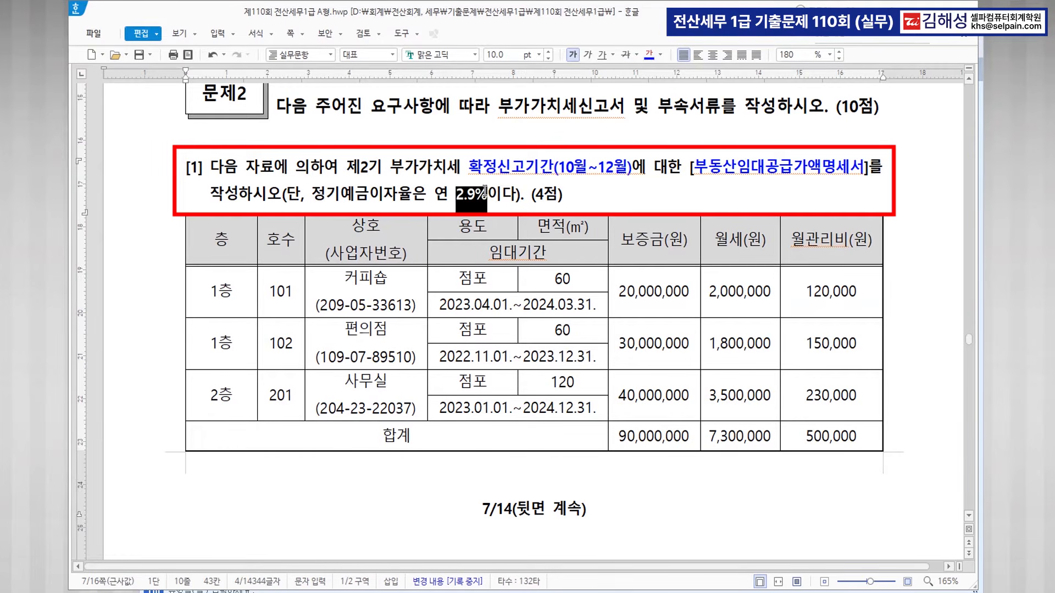
click(649, 54)
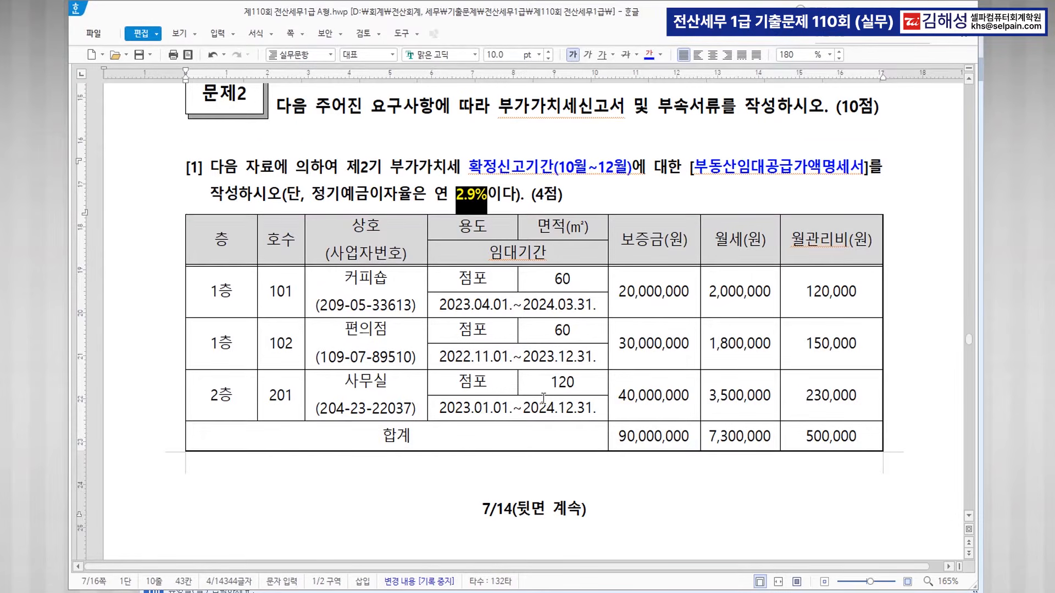
scroll(543, 398, down, 3)
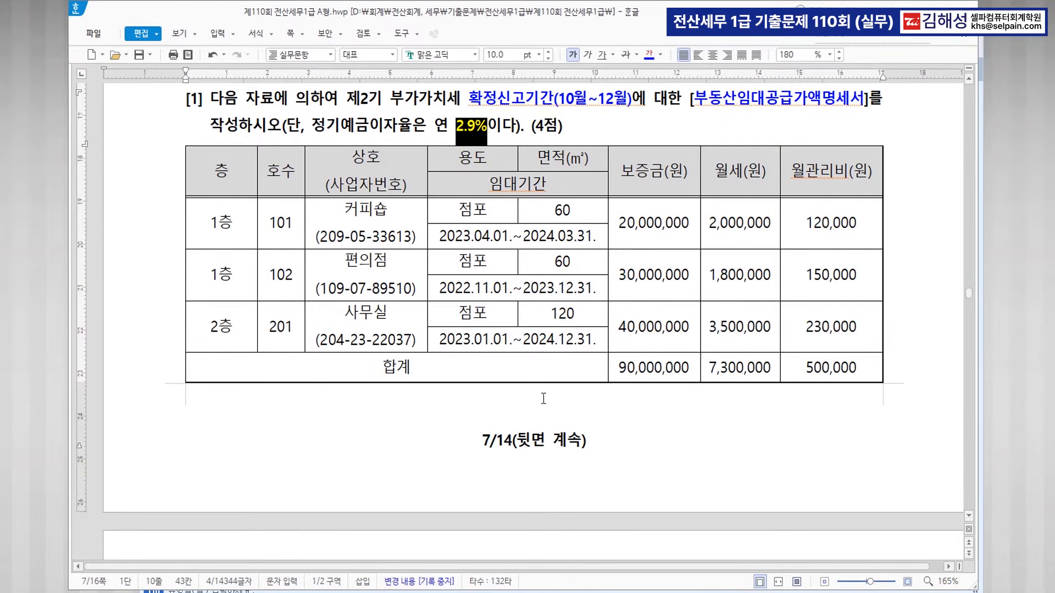
click(462, 592)
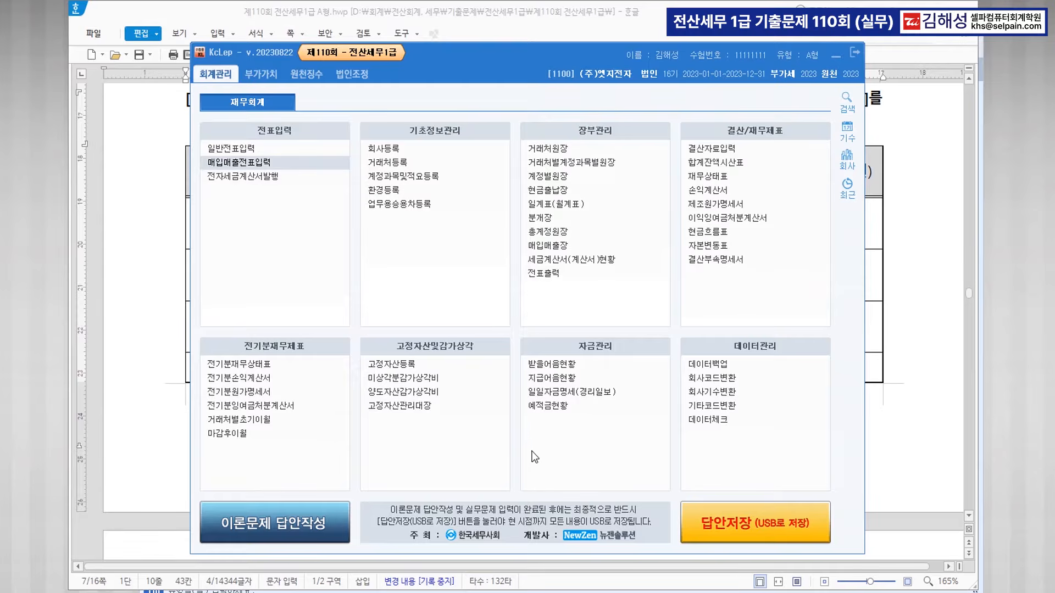
Open 부동산임대공급가액명세서 via menu search (ㅂㄷㅅㄱ) and position it beside the question.
key(ctrl+f)
text(ㅂㄷㅅㄱ)
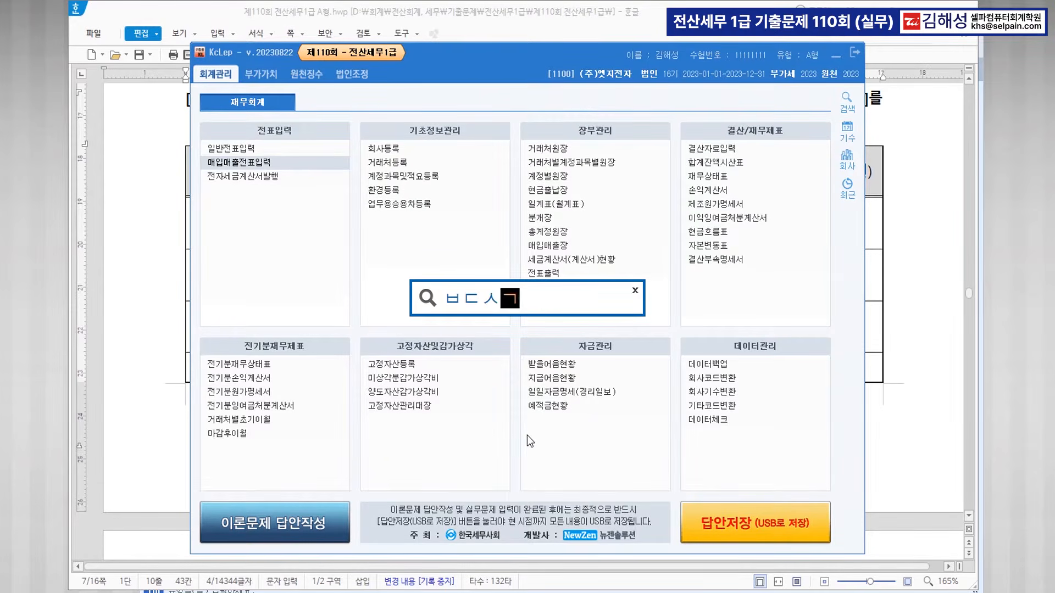
key(Return)
key(Return)
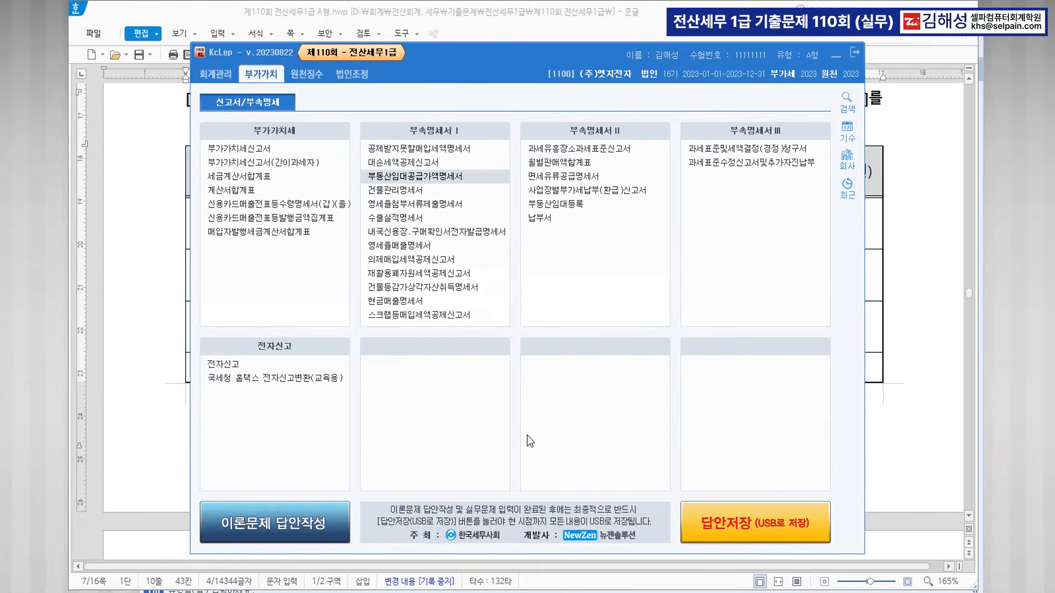
key(Return)
double_click(466, 35)
click(841, 59)
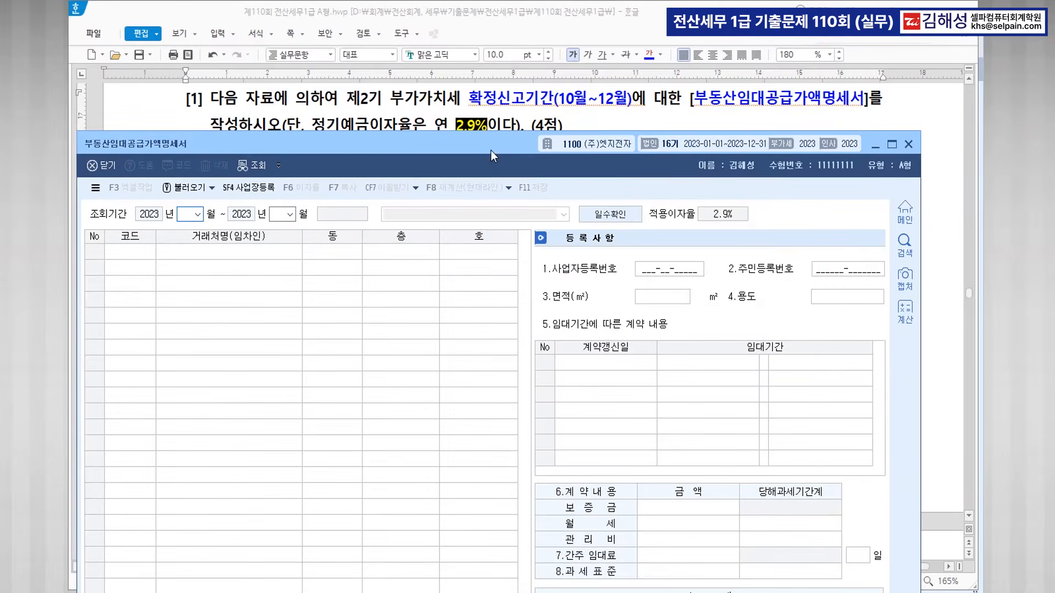
drag(490, 150, 503, 222)
Set the lookup period to 2023 October–December (2기 확정).
scroll(495, 165, down, 3)
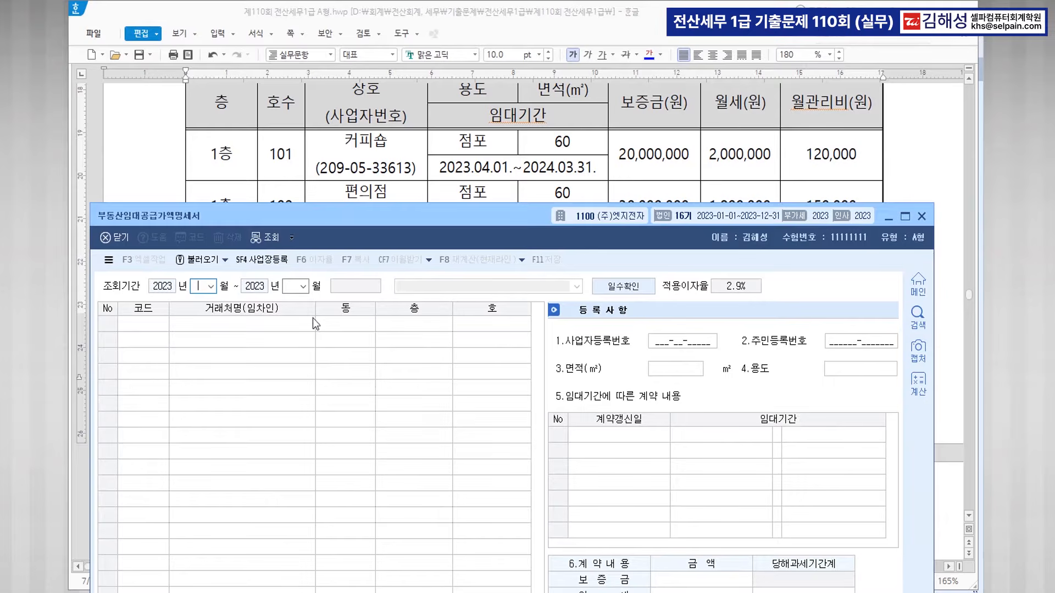
scroll(516, 170, up, 2)
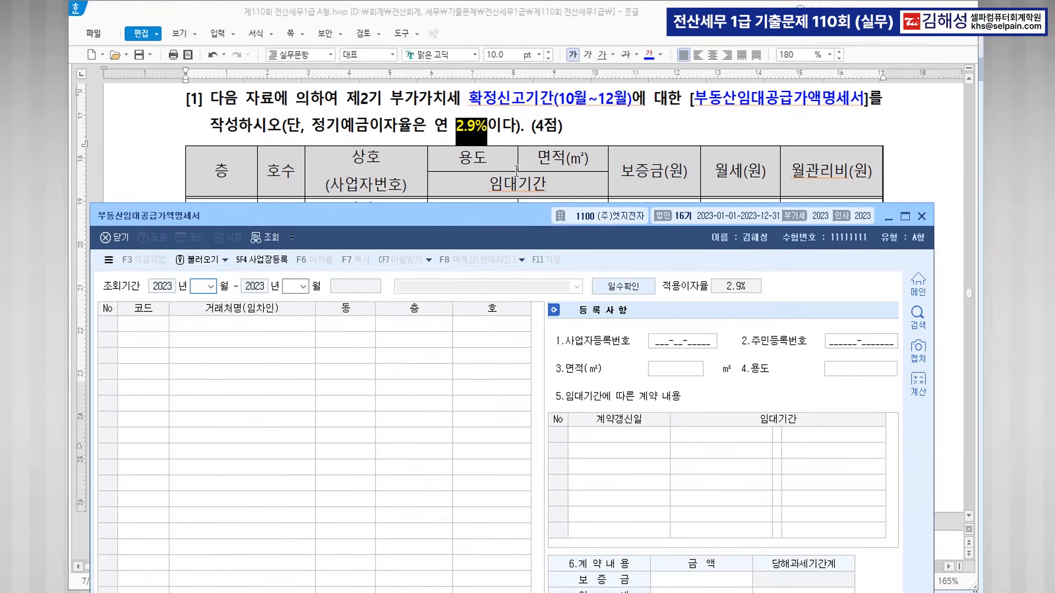
text(0)
key(Return)
text(12)
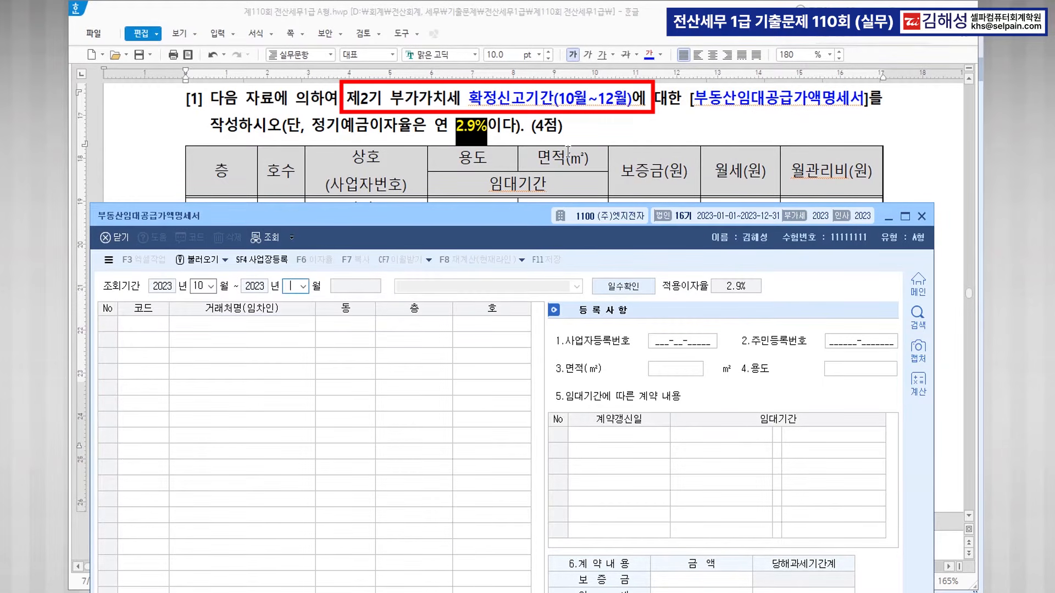
key(Return)
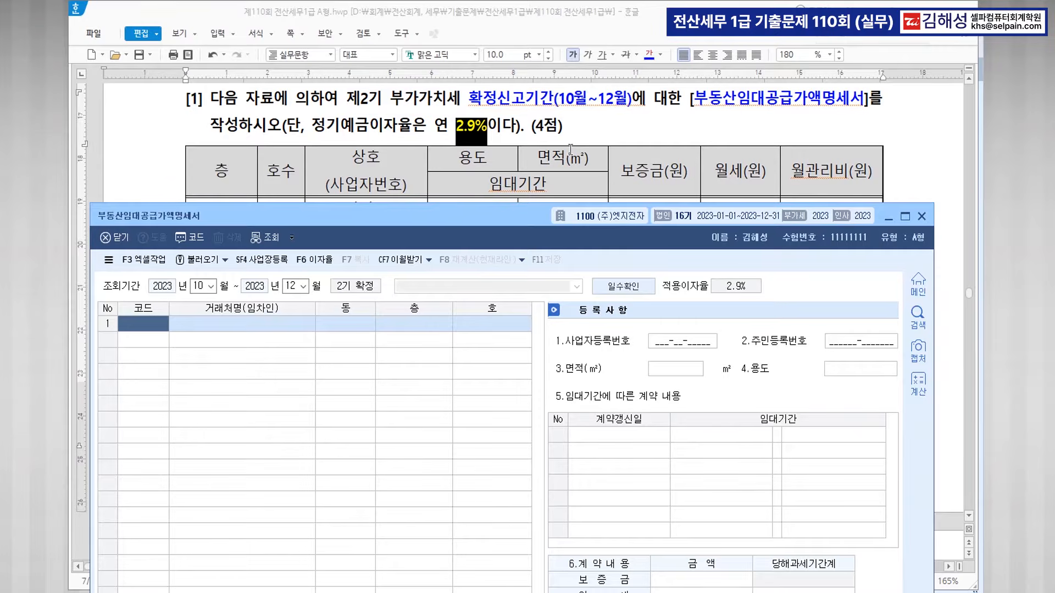
scroll(569, 150, down, 3)
Add tenant 커피숍 in row 1 at 1층 101, 60㎡, used as 점포.
scroll(570, 149, up, 2)
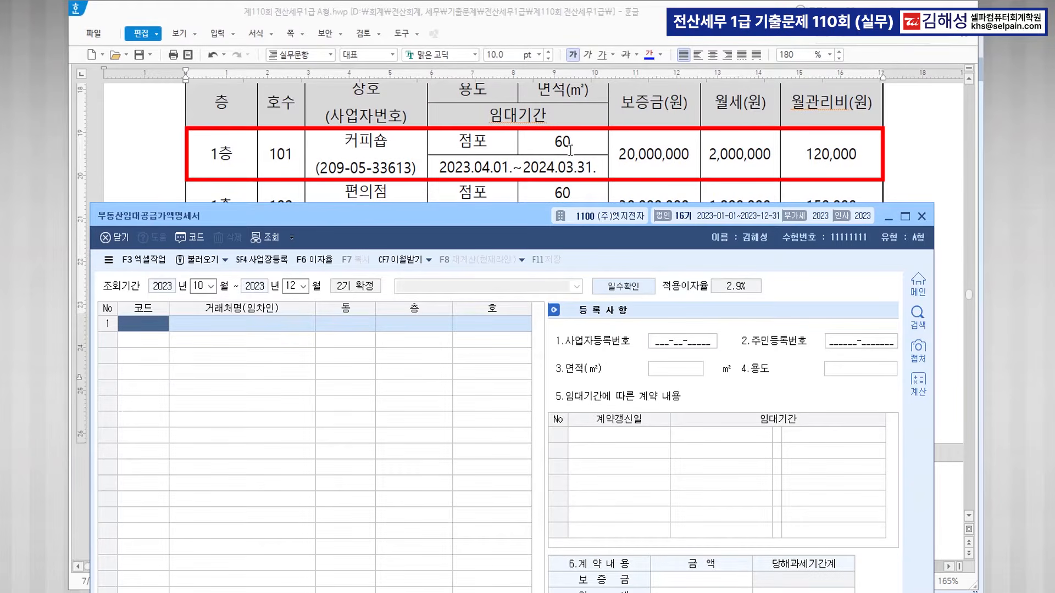
key(F2)
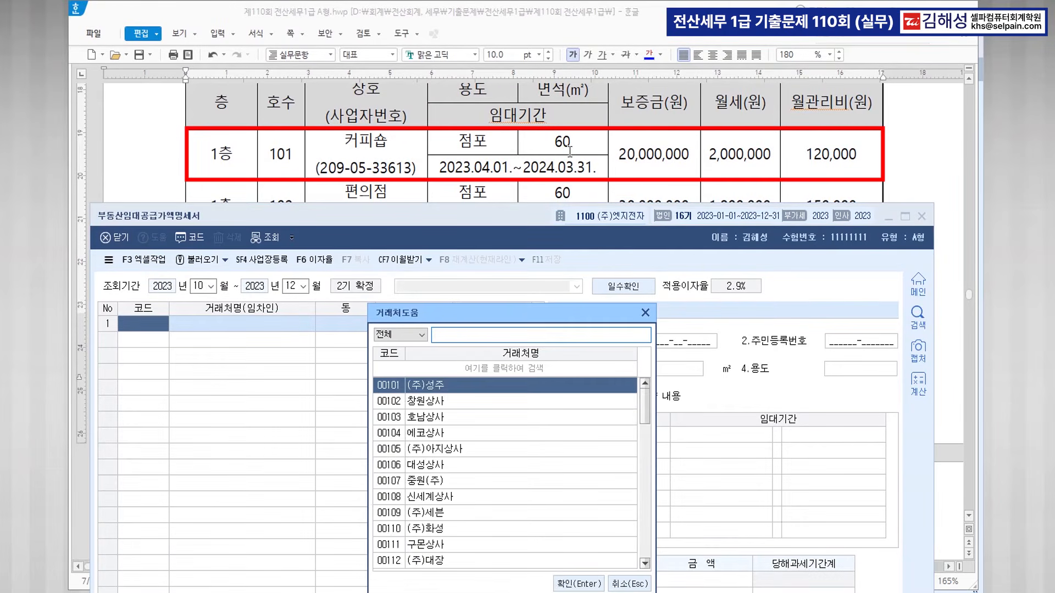
text(커피)
key(Return)
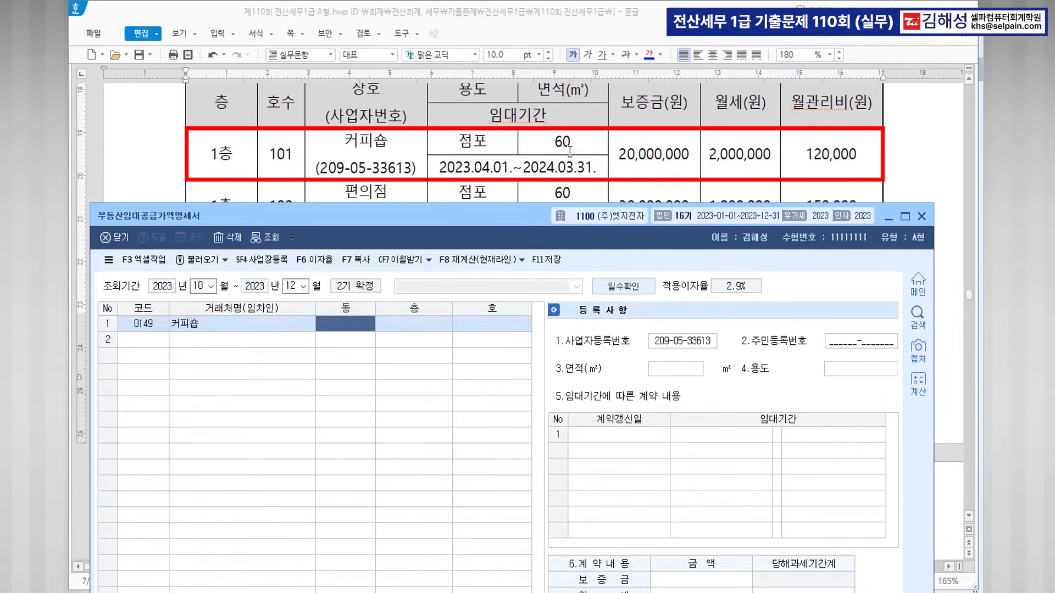
key(Return)
text(1)
key(Return)
text(101)
key(Return)
key(Return)
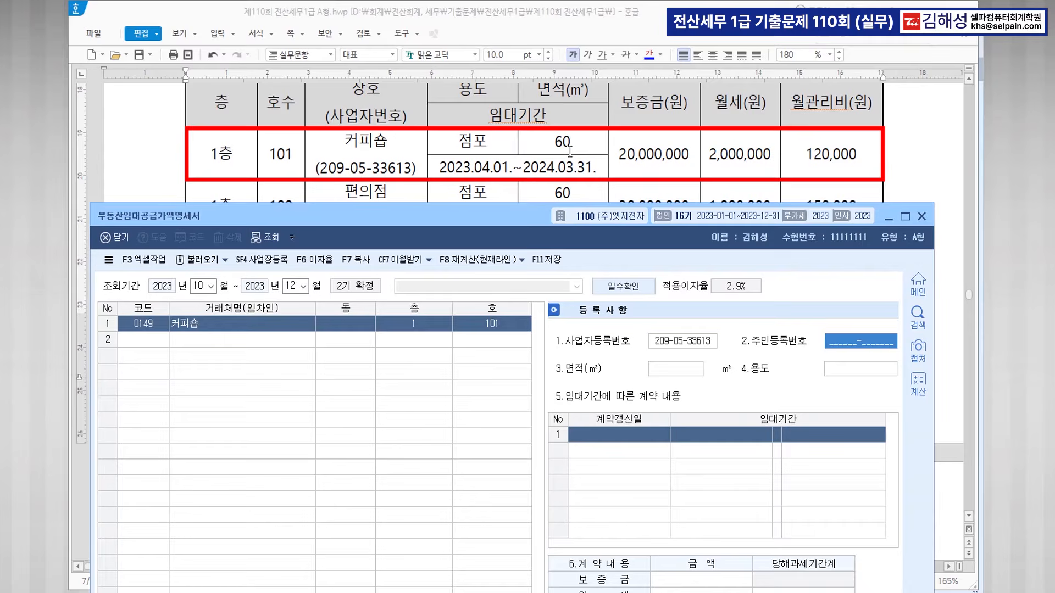
text(60)
key(Return)
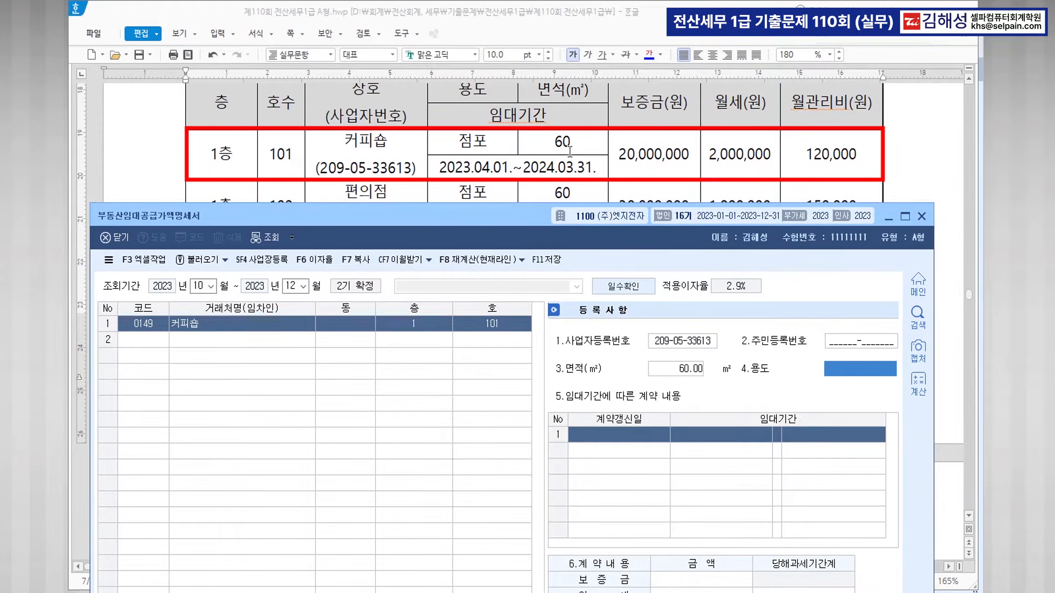
text(점포)
key(Return)
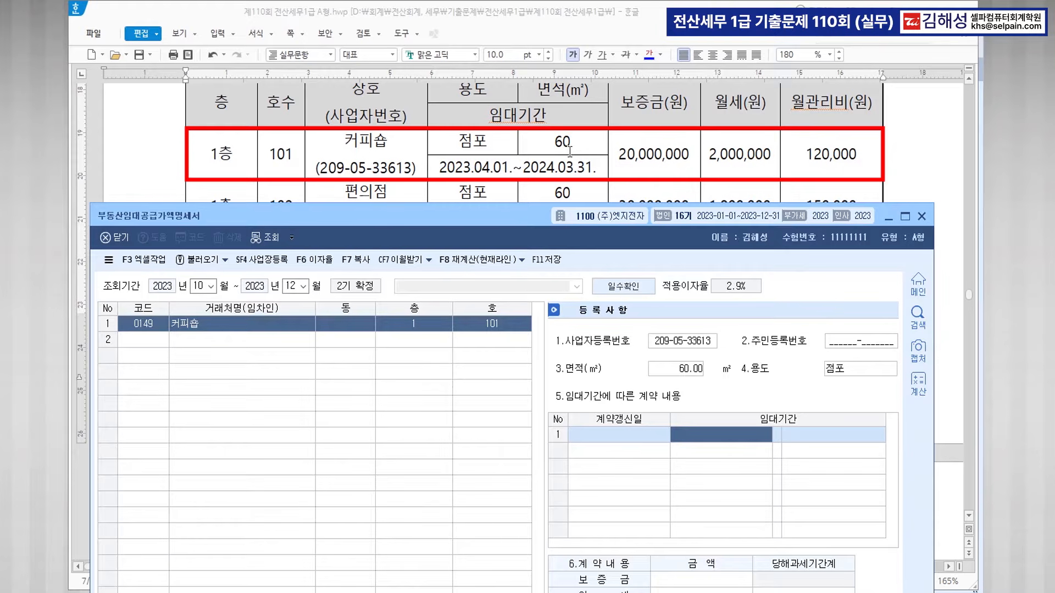
Enter lease 2023-04-01~2024-03-31, deposit 20,000,000, monthly rent 2,000,000 and management fee 120,000.
text(2023-04-01)
key(Return)
text(2024-03-31)
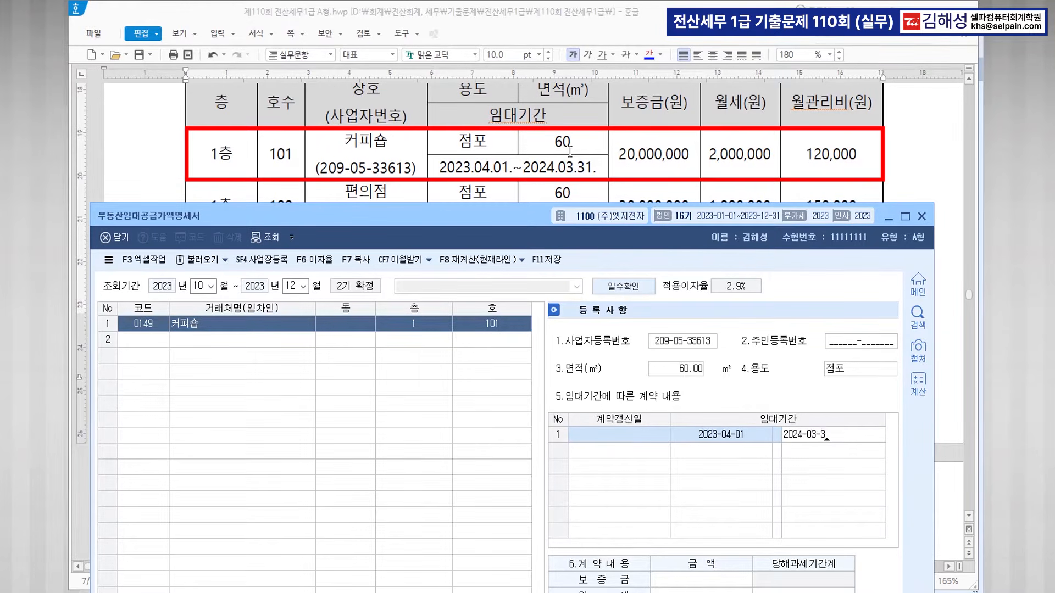
key(Return)
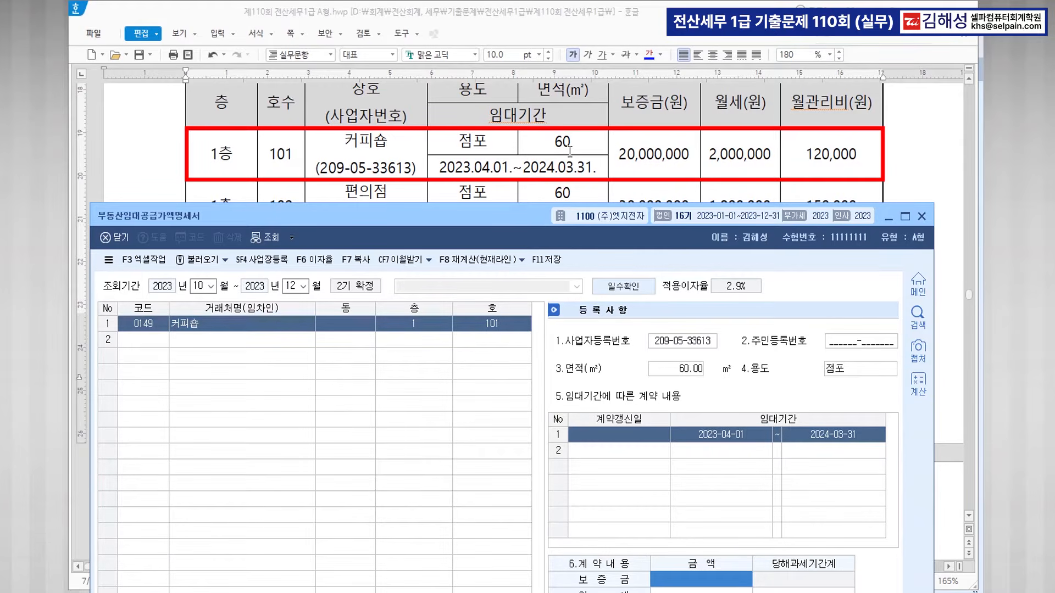
text(20000000)
key(Return)
drag(540, 204, 527, 126)
text(2000000)
key(Return)
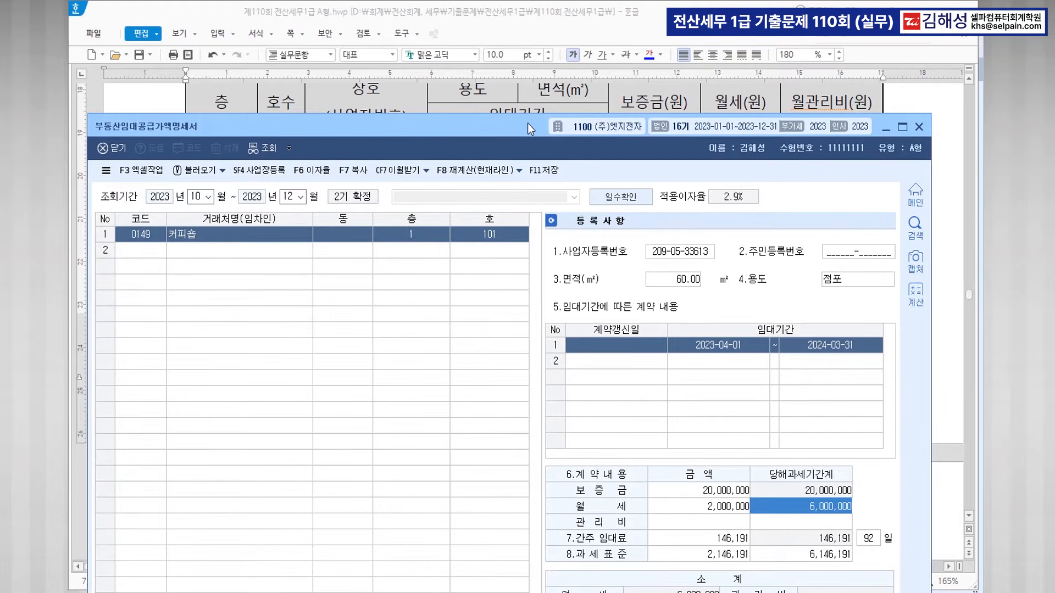
key(Return)
text(1200000)
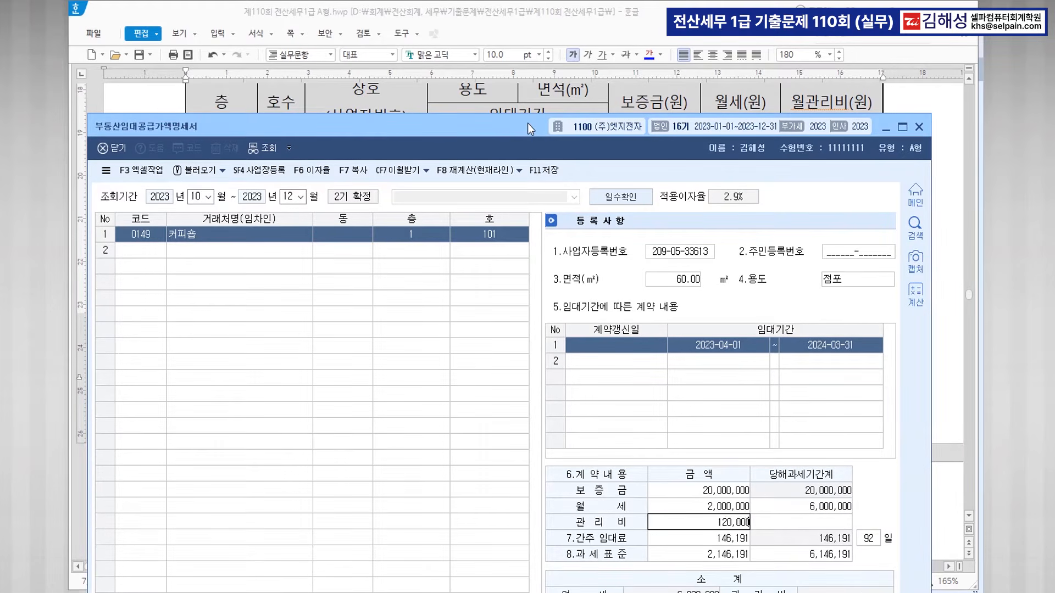
key(Return)
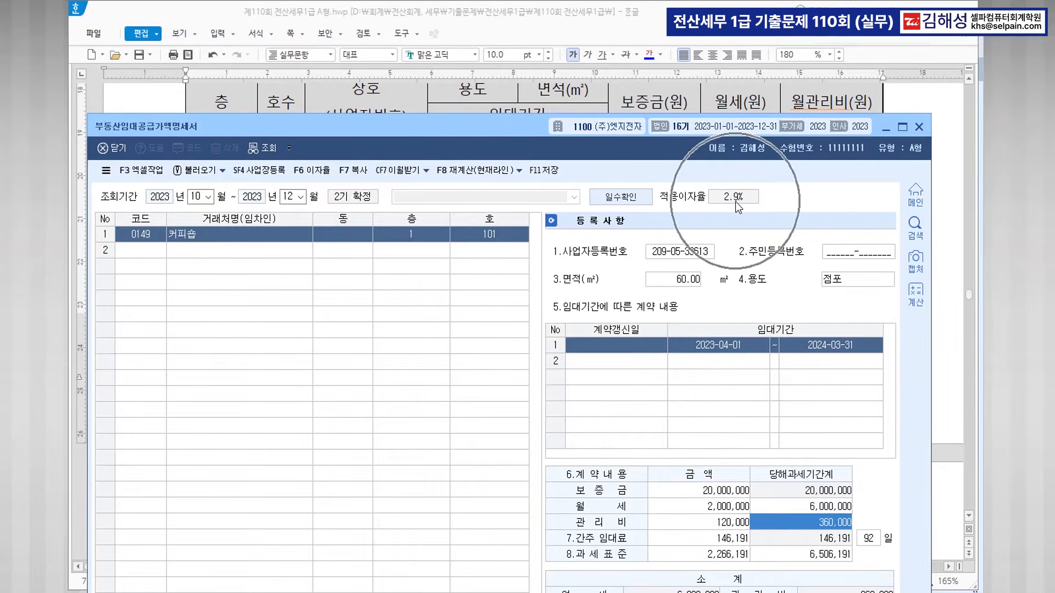
key(Return)
key(Return)
key(Return)
key(Return)
key(Return)
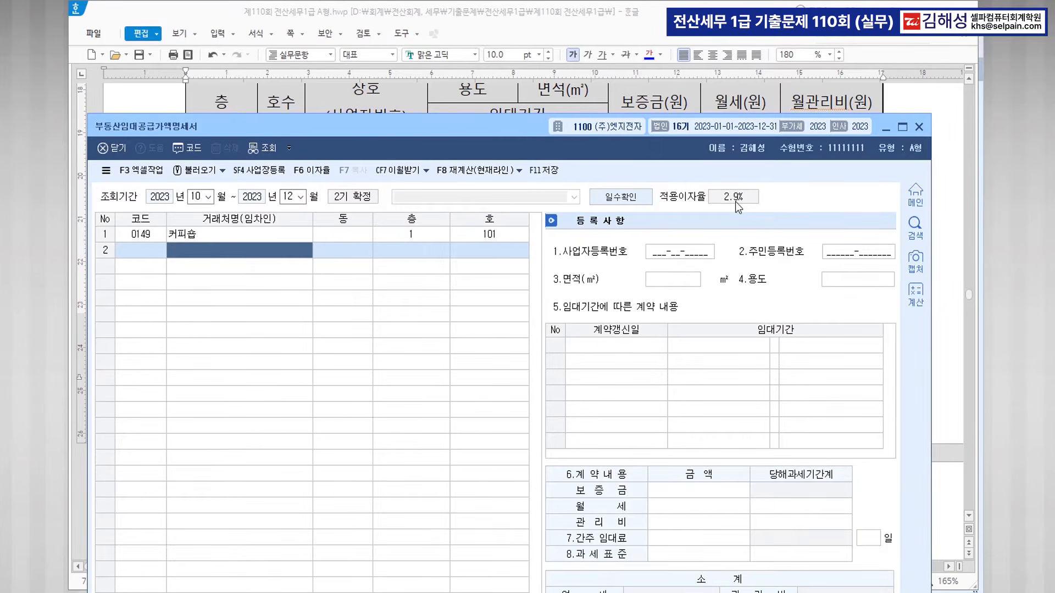
Add tenant 편의점 in row 2 at 1층 102, 60㎡, used as 점포.
drag(519, 127, 526, 237)
scroll(551, 173, down, 2)
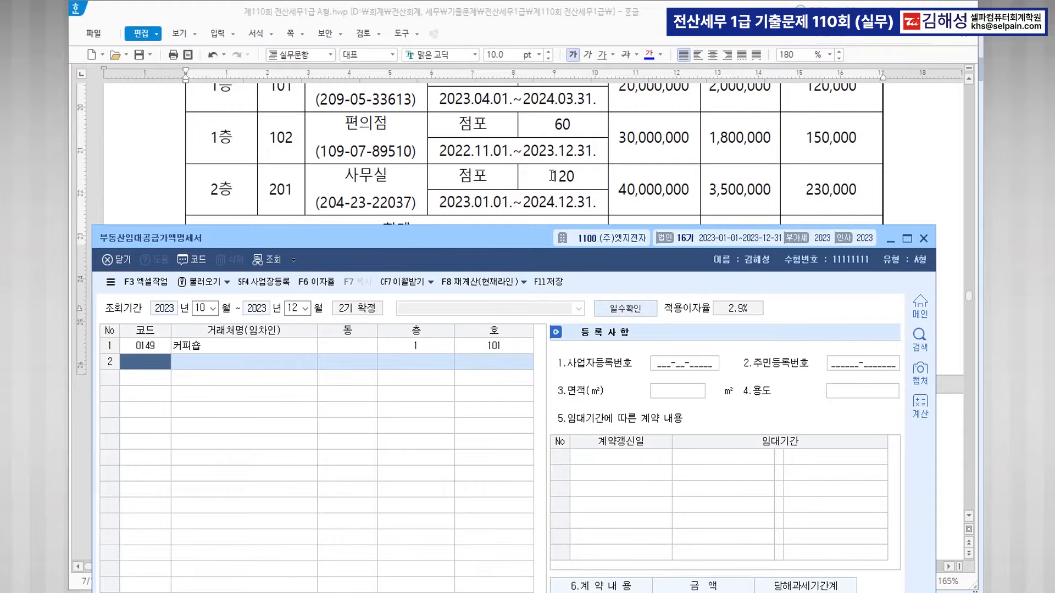
key(F2)
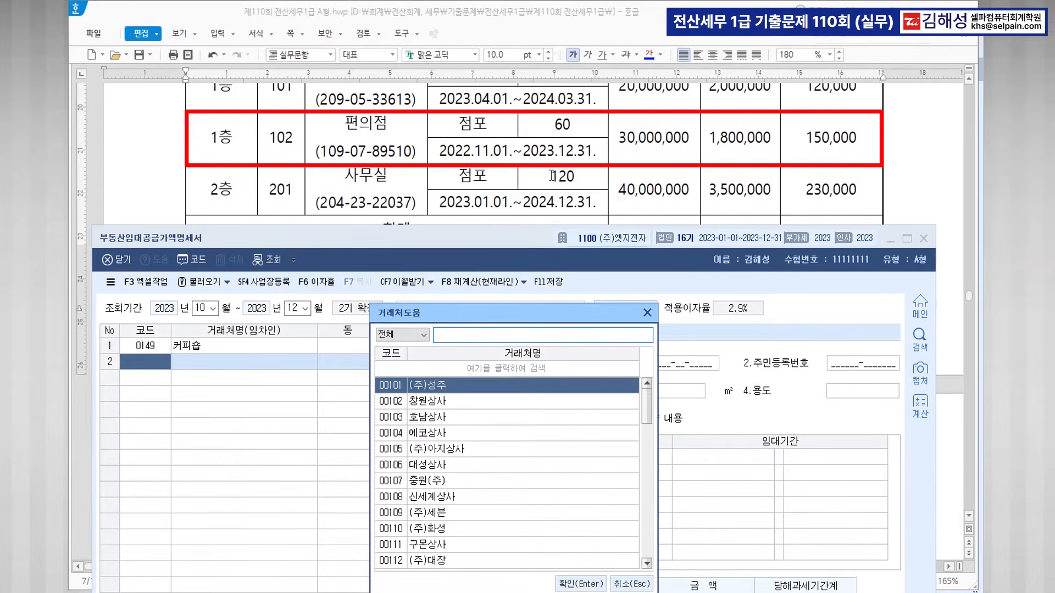
text(편의점)
key(Return)
key(Return)
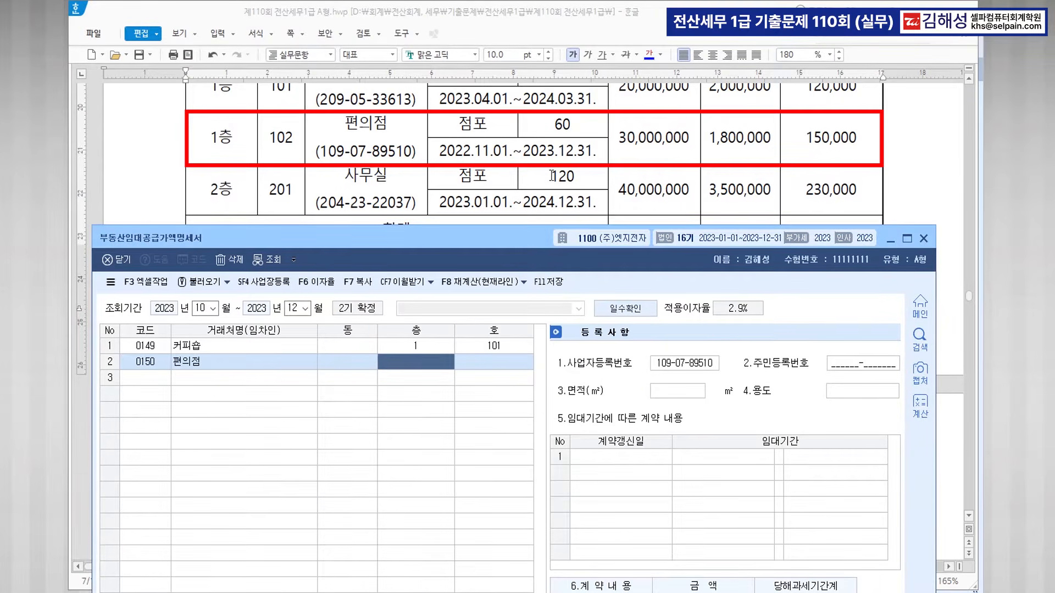
text(1)
key(Return)
text(102)
key(Return)
key(Return)
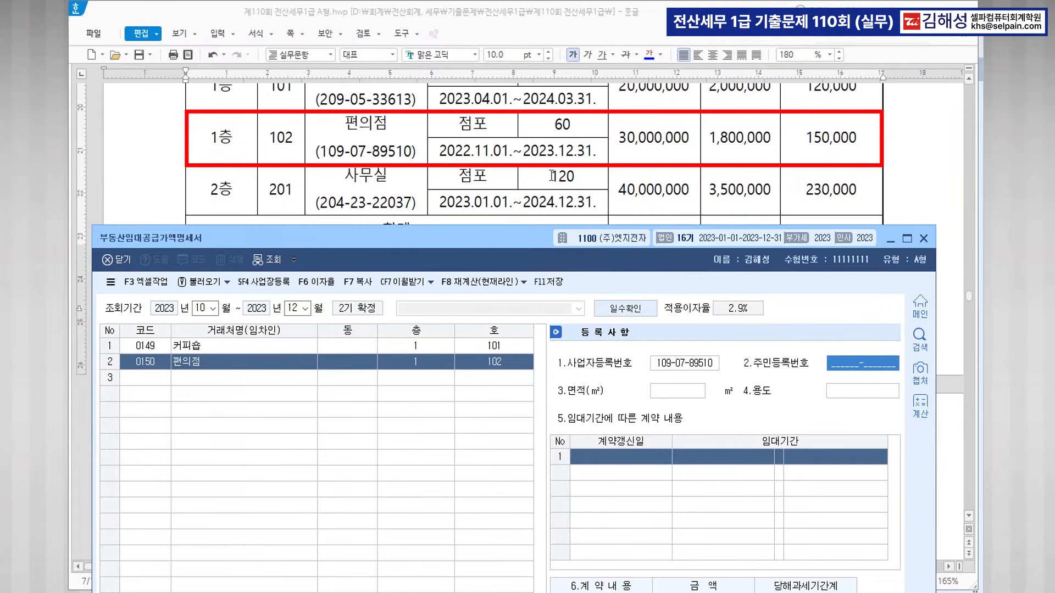
key(Return)
text(60)
key(Return)
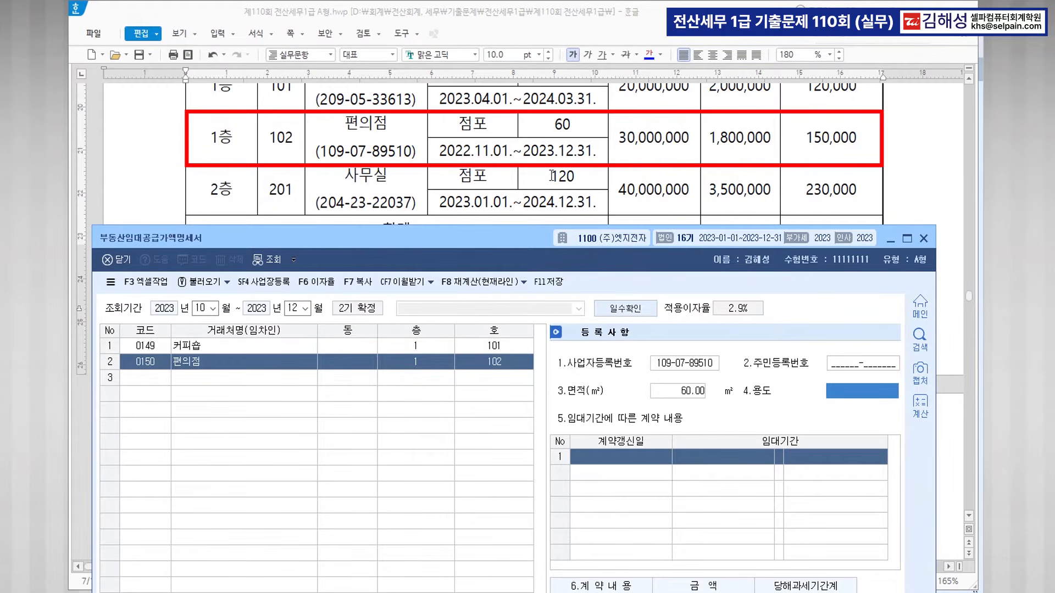
text(점포)
Enter lease 2022-11-01~2023-12-31, deposit 30,000,000, rent 1,800,000 and maintenance 150,000.
key(Return)
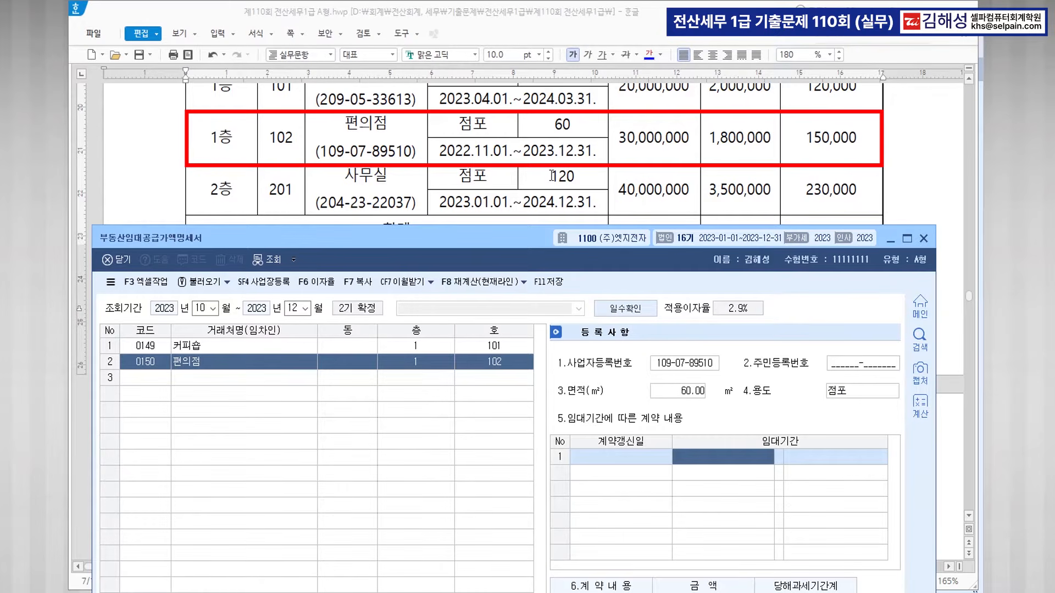
text(2022-11-01)
key(Return)
text(2023-12-3)
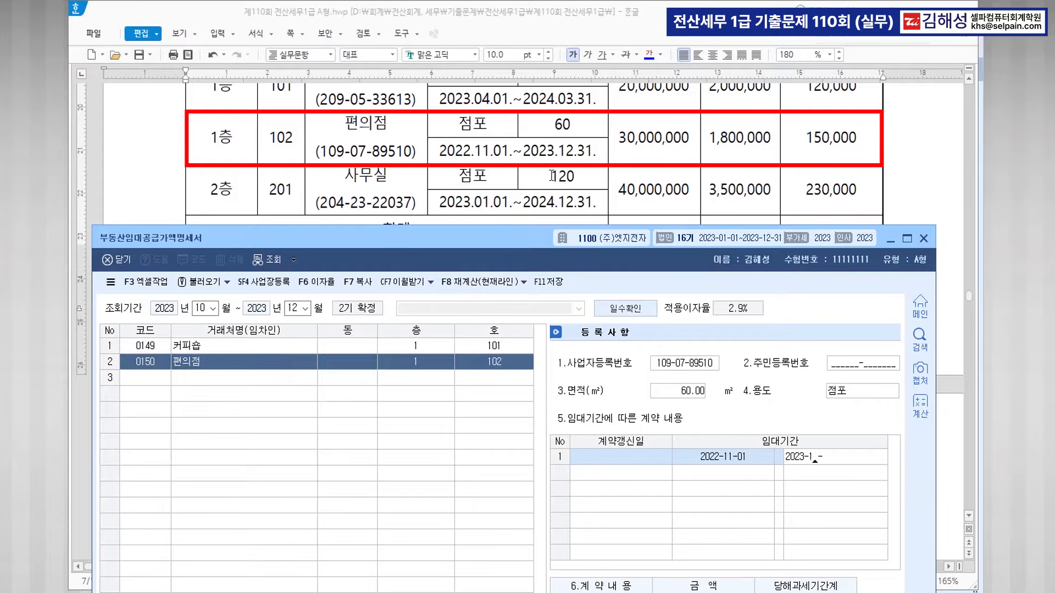
text(1)
key(Return)
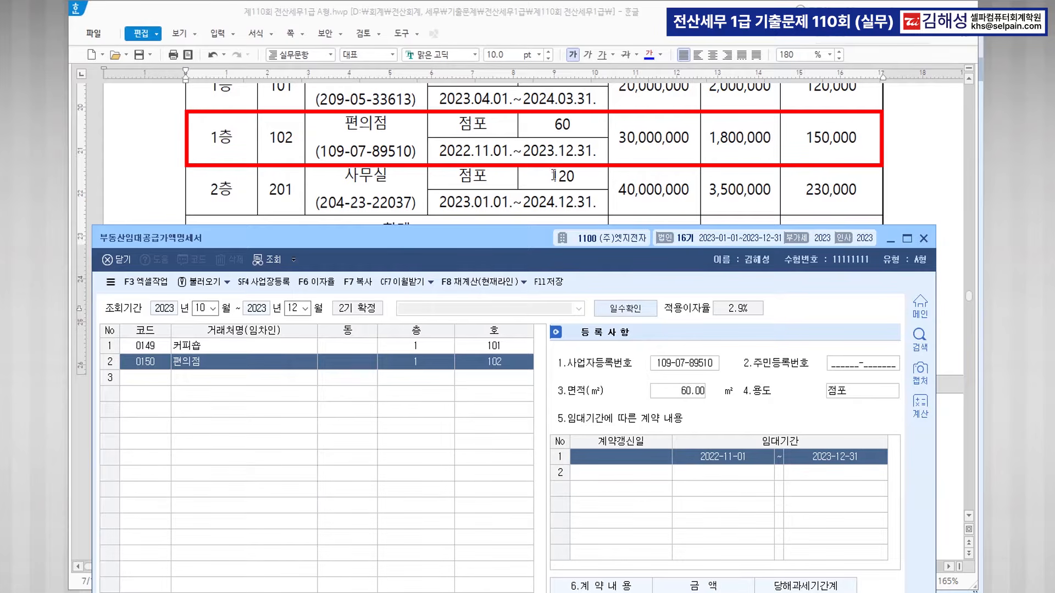
drag(539, 239, 543, 133)
text(30,000,000)
key(Return)
text(1,800,000)
key(Return)
key(Return)
text(150,000)
key(Return)
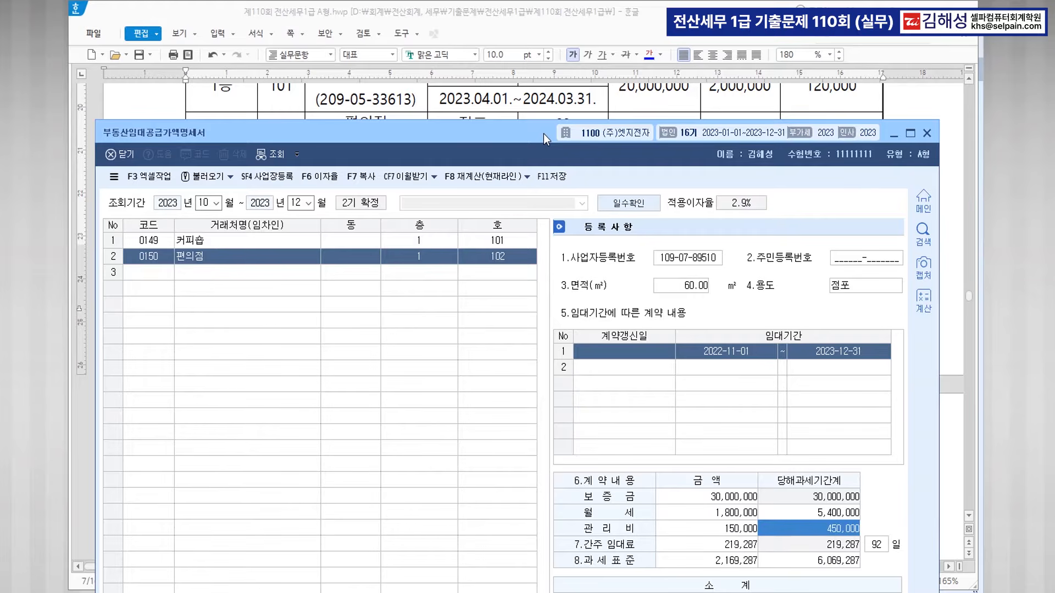
key(Return)
key(Return)
key(Return)
key(Return)
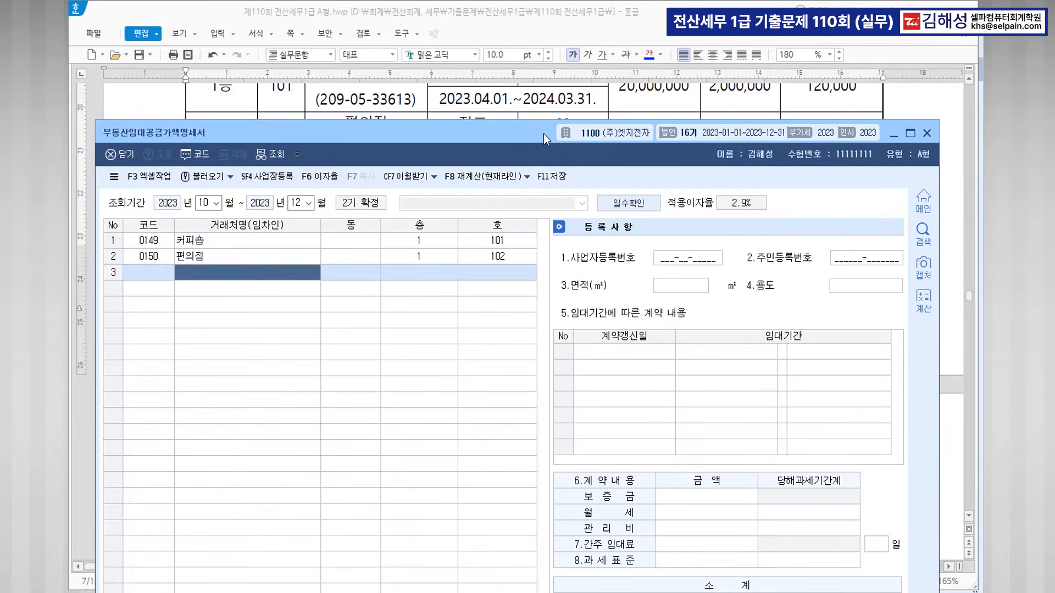
Add 사무실 as the third tenant row at floor 2, unit 201.
drag(499, 135, 498, 190)
scroll(506, 133, down, 1)
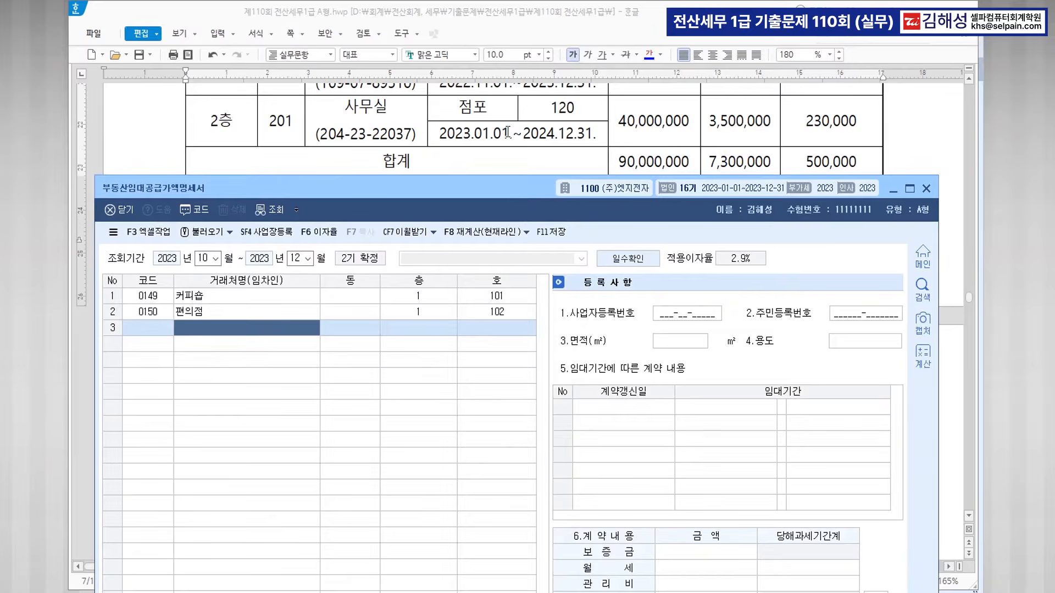
key(F2)
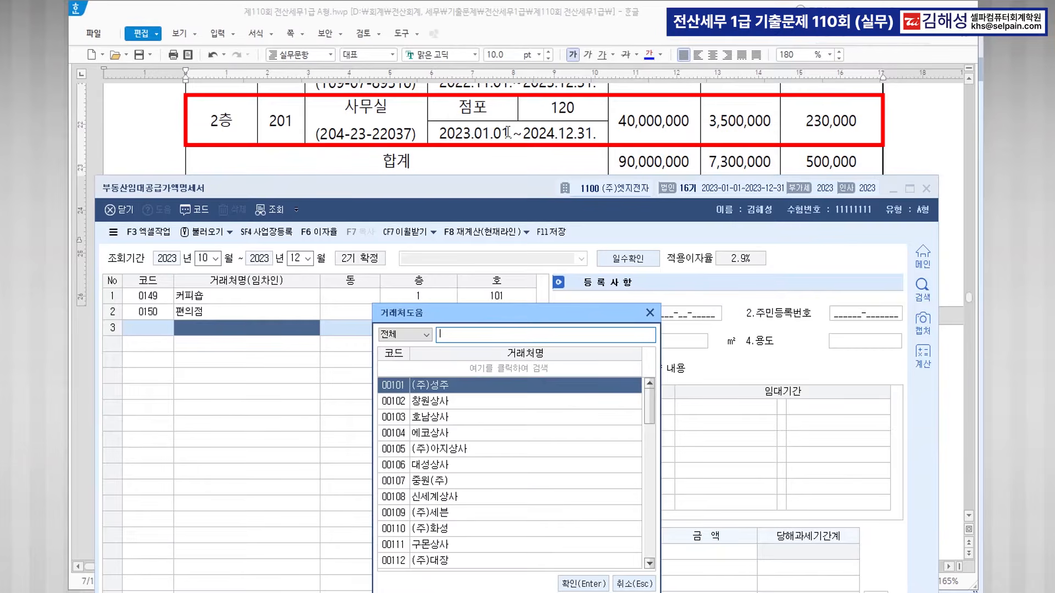
text(사무)
key(Return)
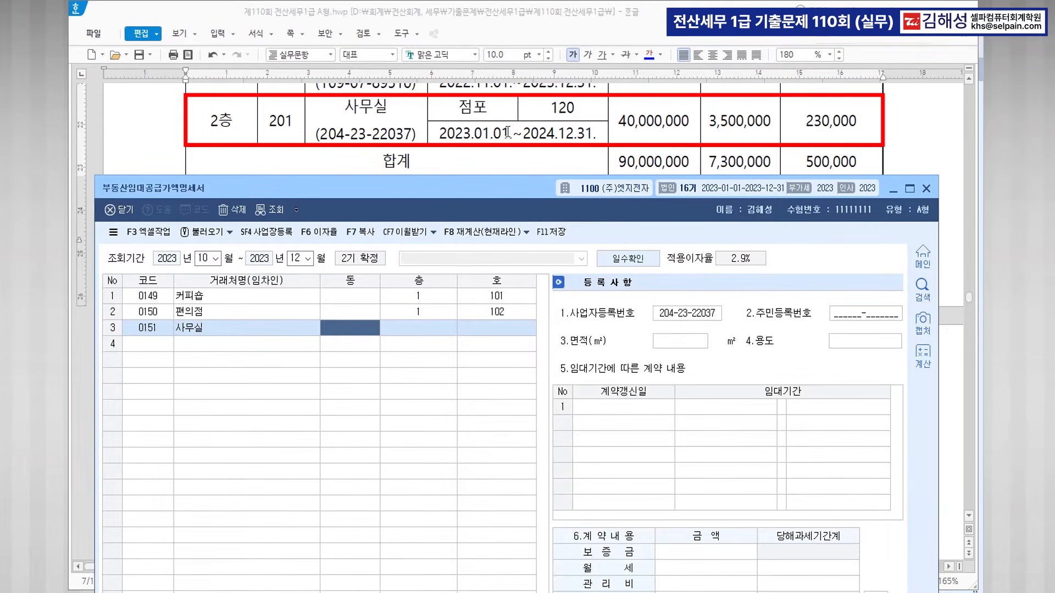
key(Return)
text(2)
key(Return)
text(201)
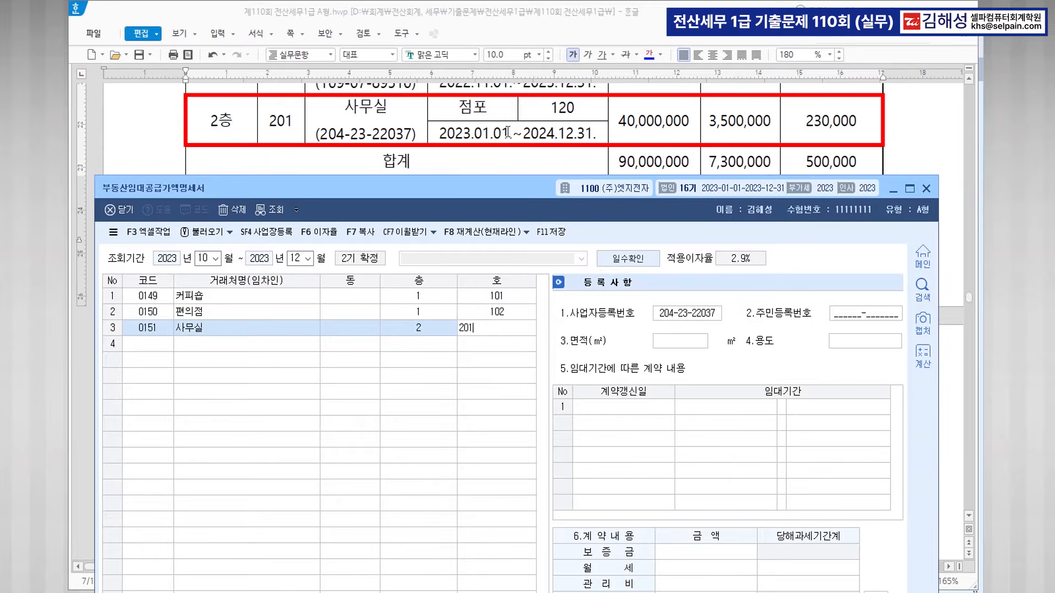
key(Return)
Enter area 120㎡, use 점포, and lease period 2023-01-01 to 2024-12-31.
key(Return)
key(Return)
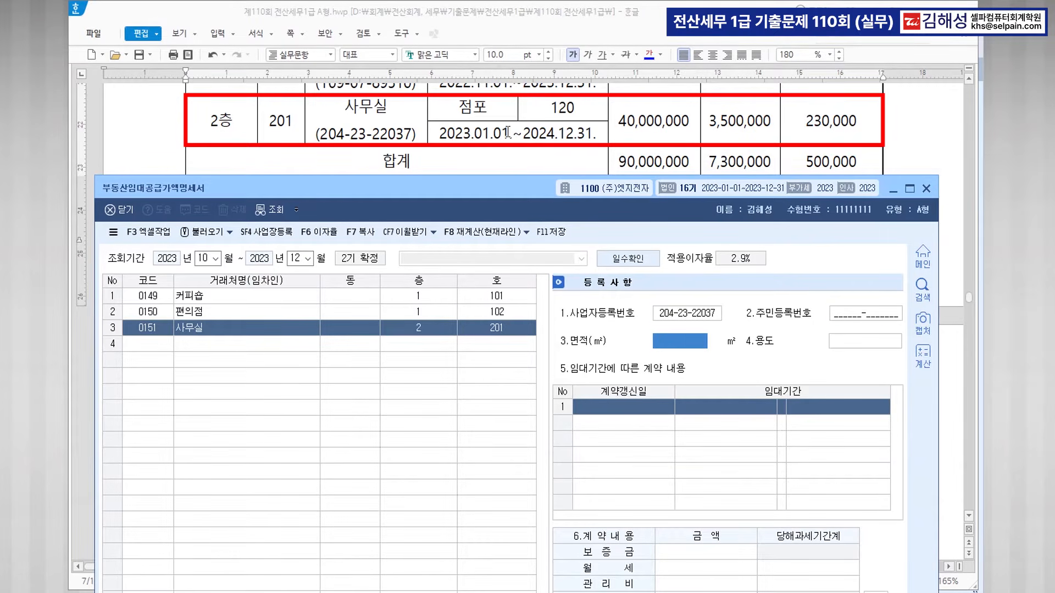
text(120)
key(Return)
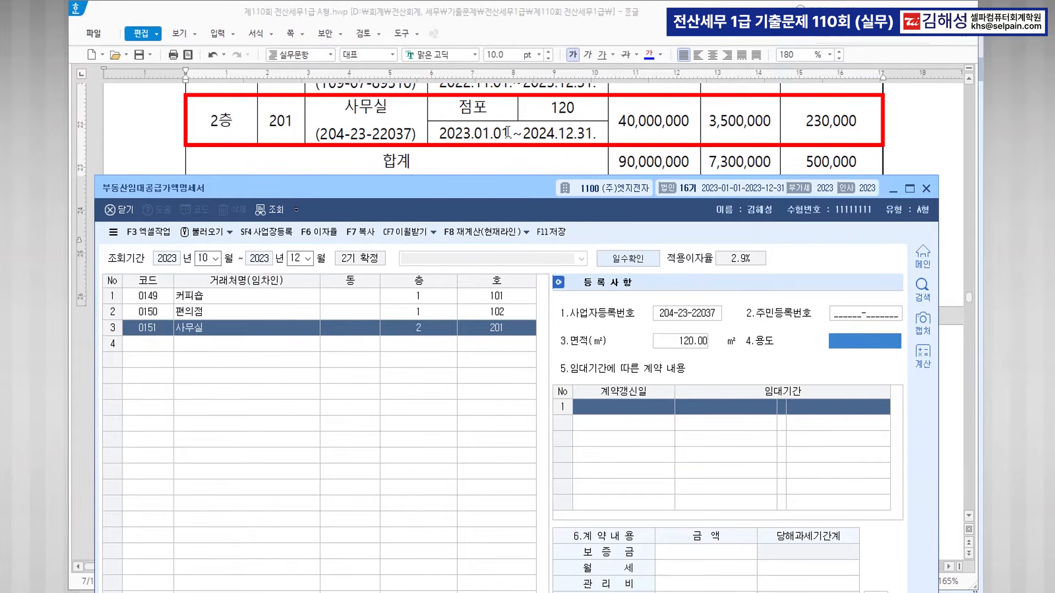
text(점포)
key(Return)
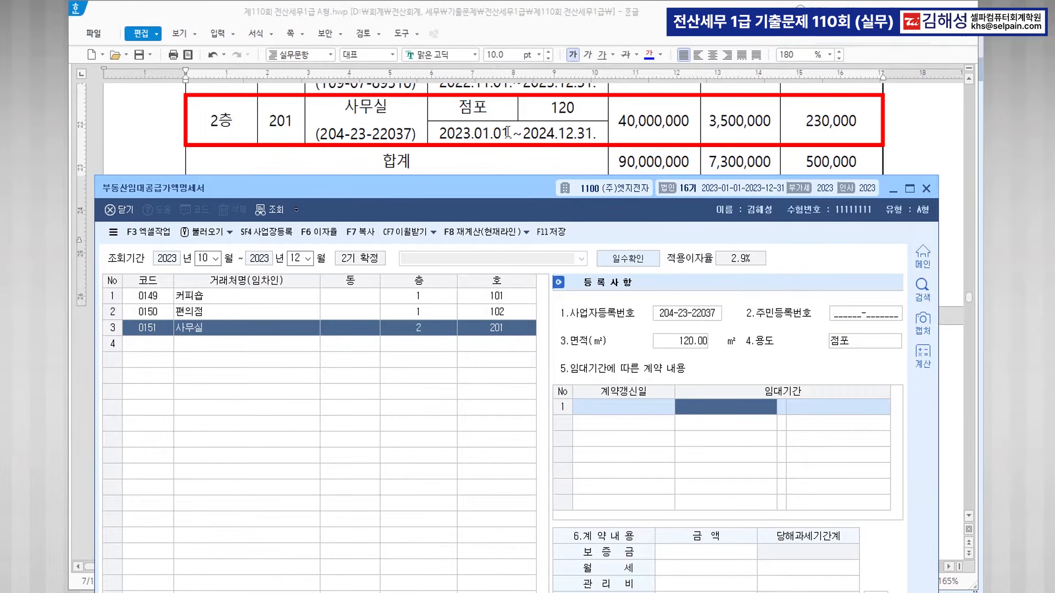
text(2023-01-01)
key(Return)
text(2024-12-31)
key(Return)
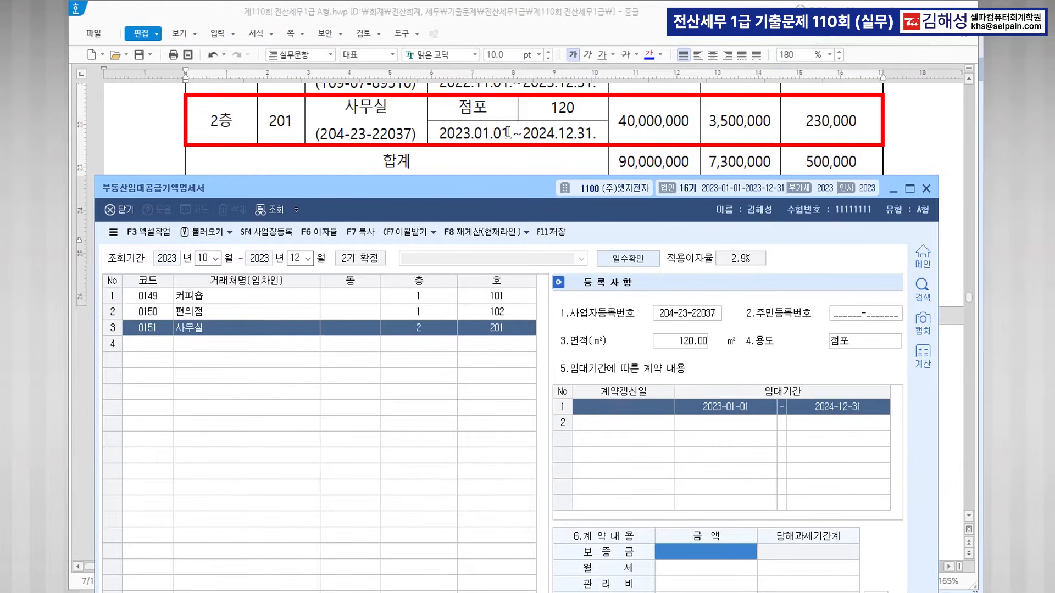
Enter deposit 40,000,000, rent 3,500,000 and maintenance 230,000, then save and close the statement.
text(90000000)
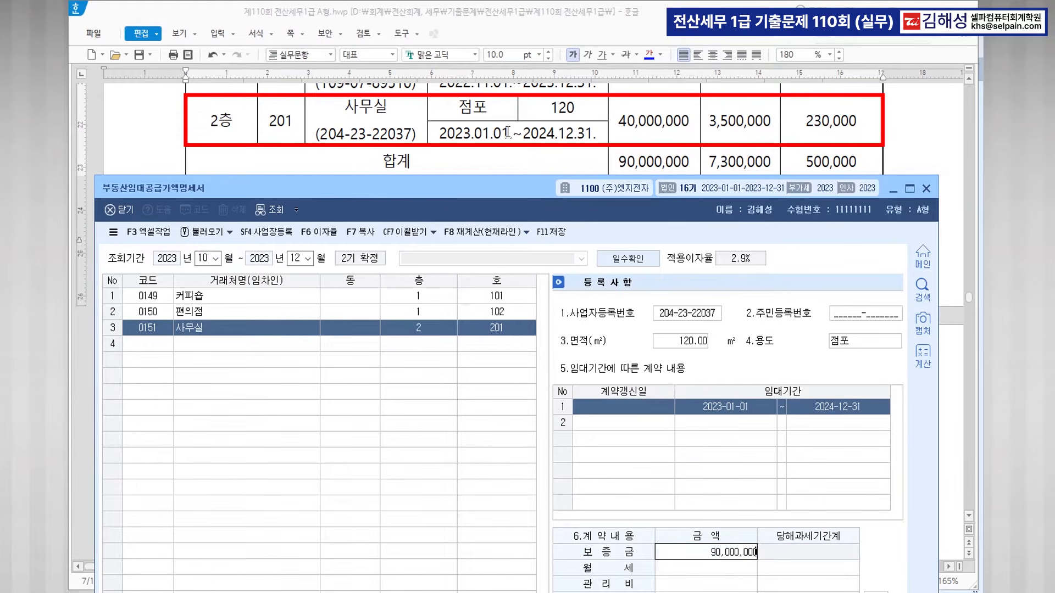
key(BackSpace)
key(BackSpace)
key(BackSpace)
key(BackSpace)
key(BackSpace)
key(BackSpace)
key(BackSpace)
text(40000000)
key(Return)
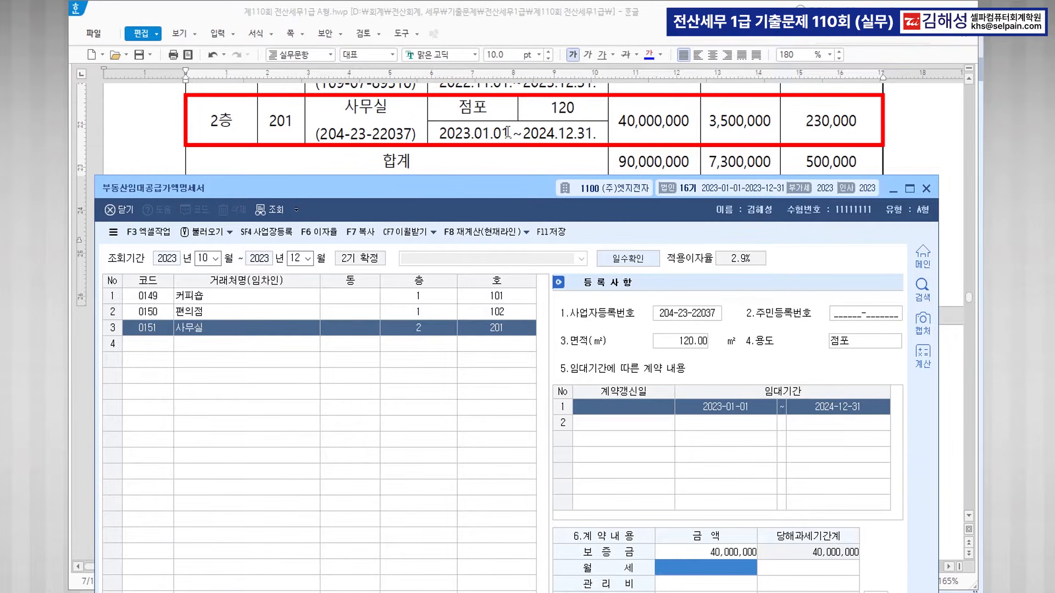
text(3500000)
key(Return)
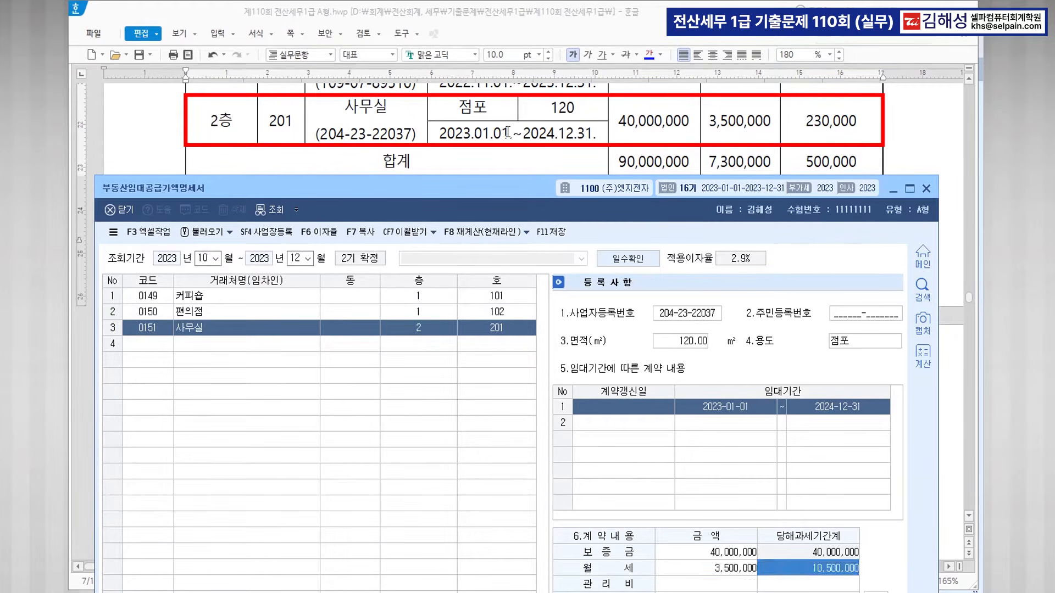
text(2300000)
key(Return)
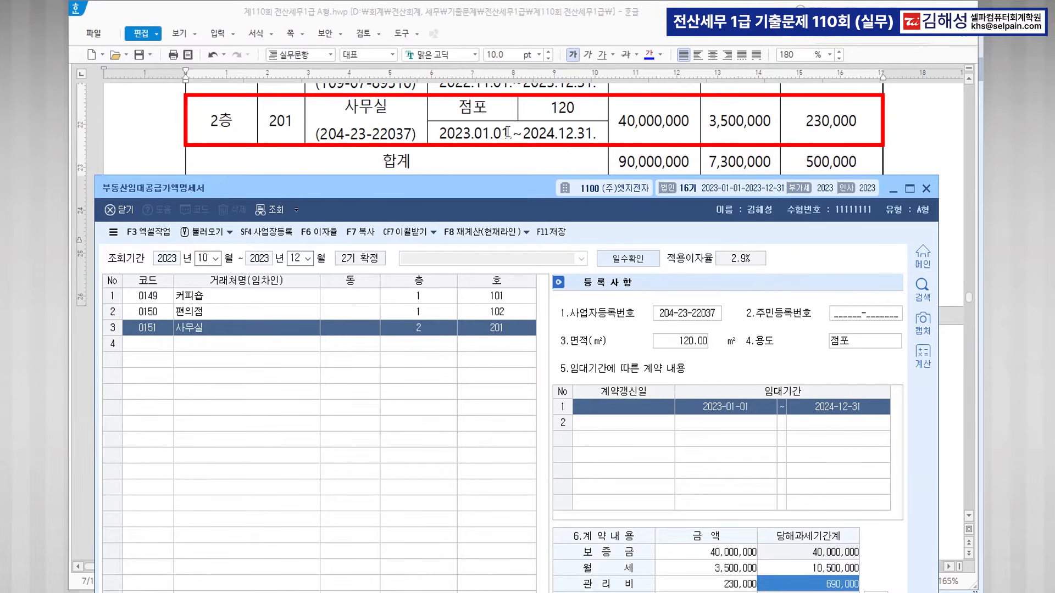
key(Return)
drag(489, 188, 498, 31)
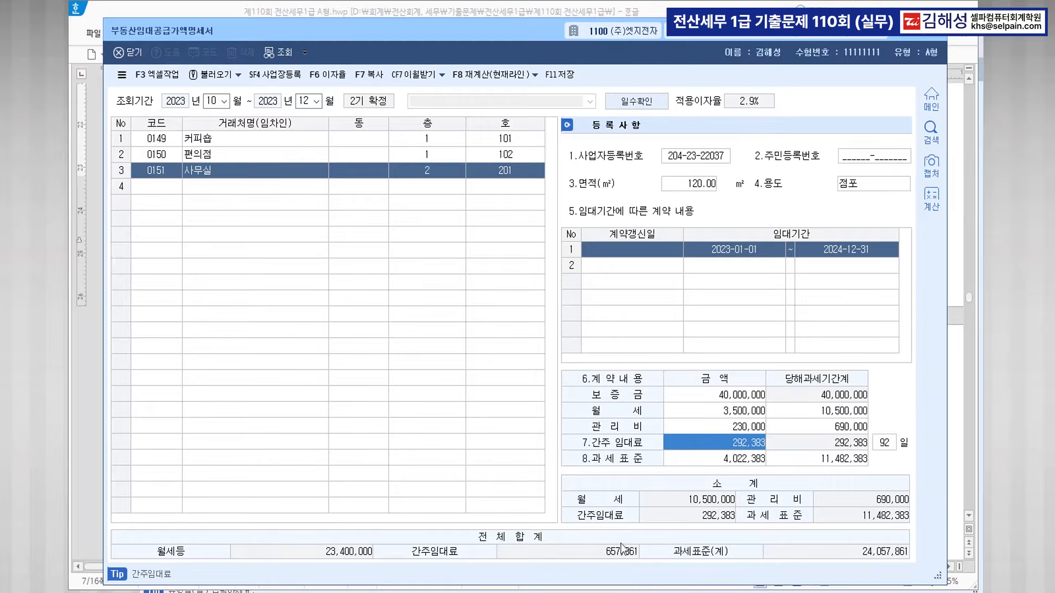
click(561, 75)
click(935, 29)
Colour 예정신고기간, 공제받지못할매입세액명세서 and 공제받지못할매입세액내역 blue in question [2].
scroll(558, 368, down, 5)
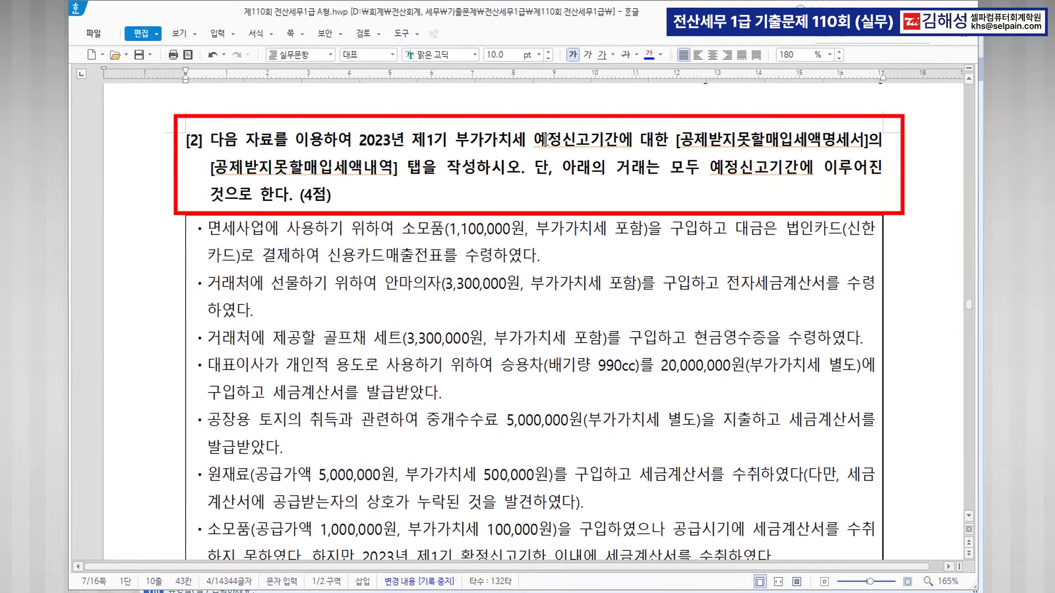
drag(536, 140, 861, 139)
click(650, 55)
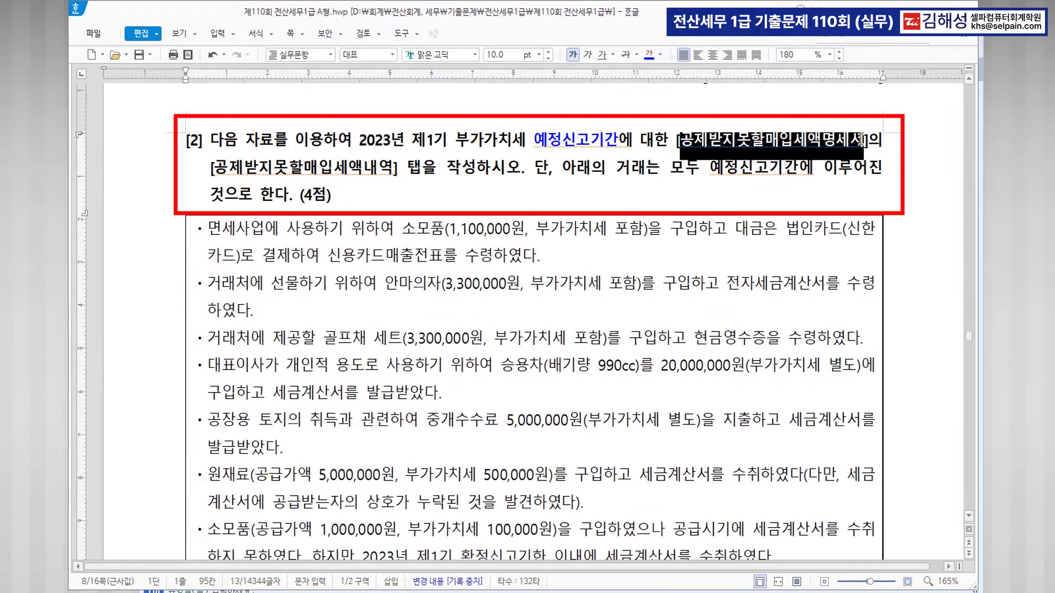
click(649, 55)
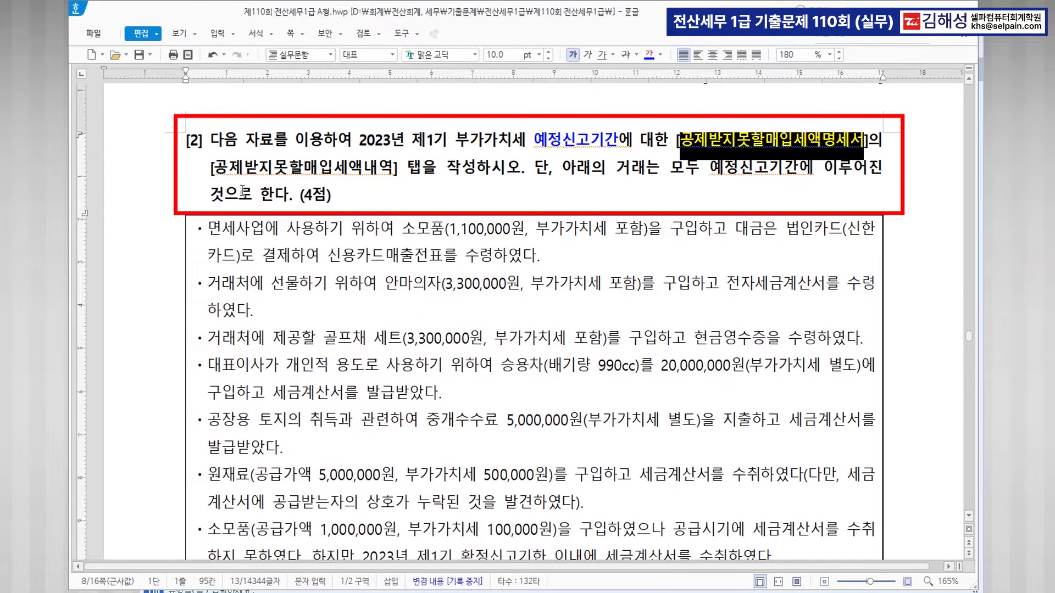
drag(213, 168, 387, 177)
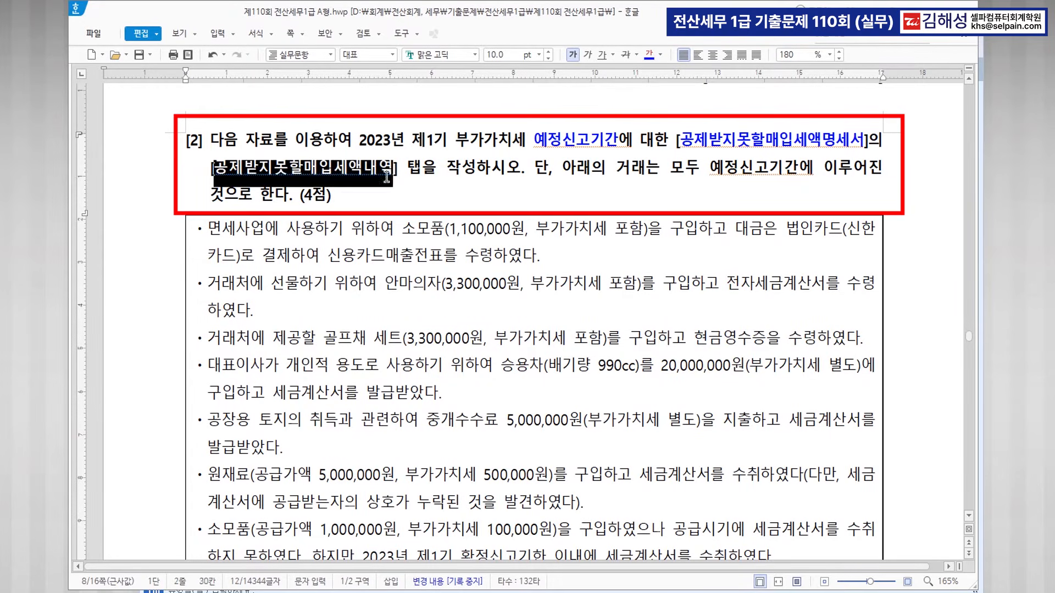
click(650, 54)
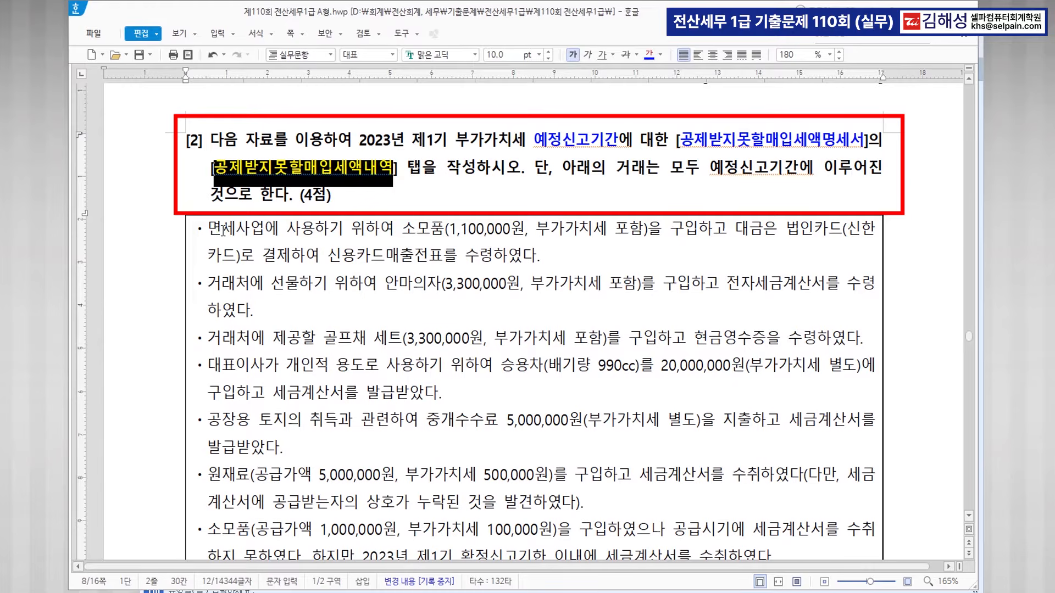
Add the note '>>불공 >> 증빙 세금계산서' after the 공제받지못할매입세액내역 tab name.
key(ctrl)
click(395, 167)
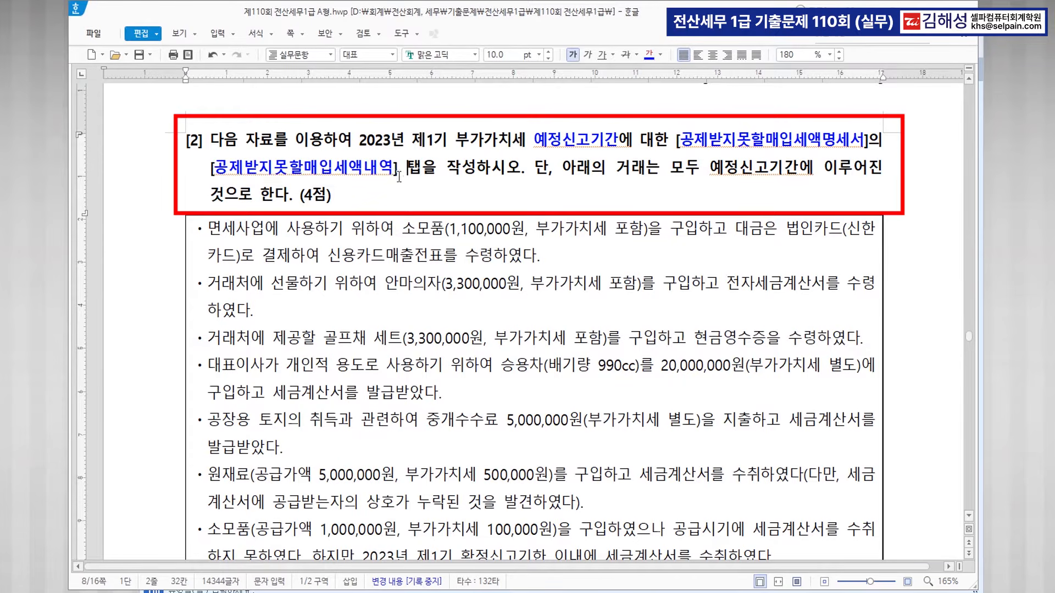
text([공제받지못할매입세액내역 >> )
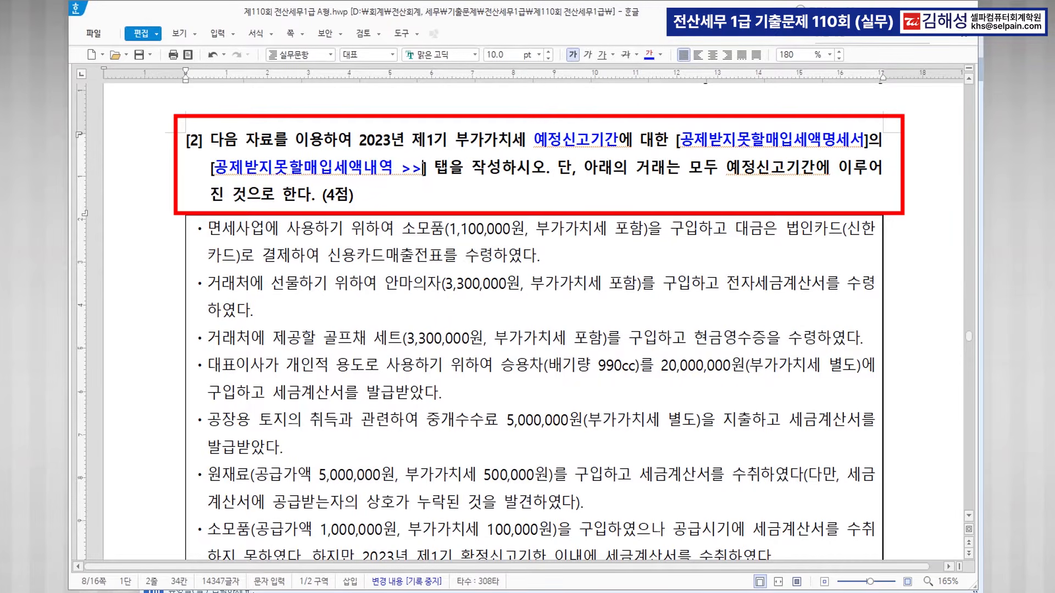
text(증빙)
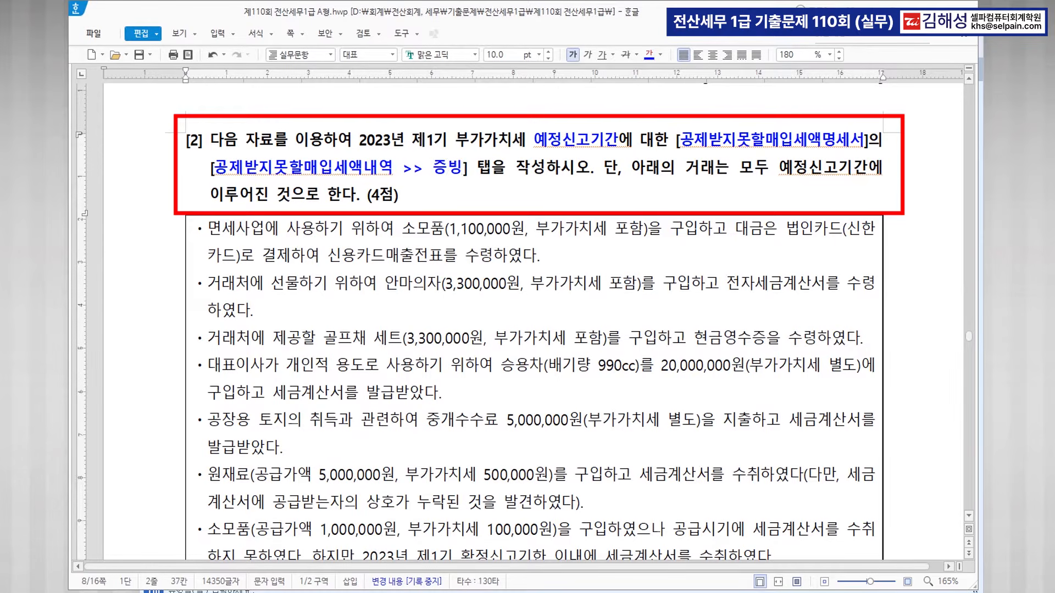
text( 세금)
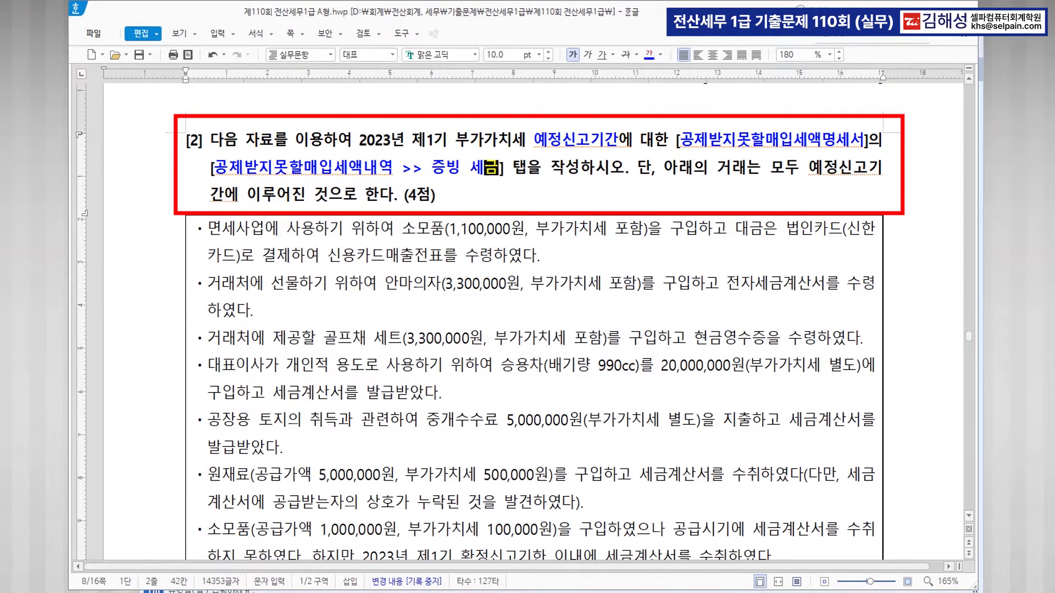
text(계산서)
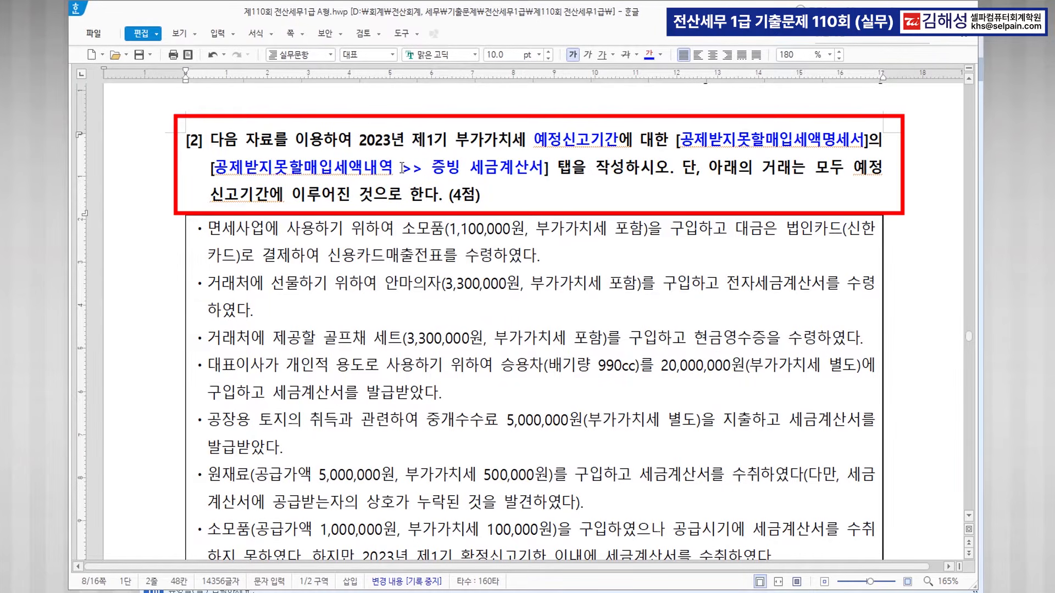
text(>>)
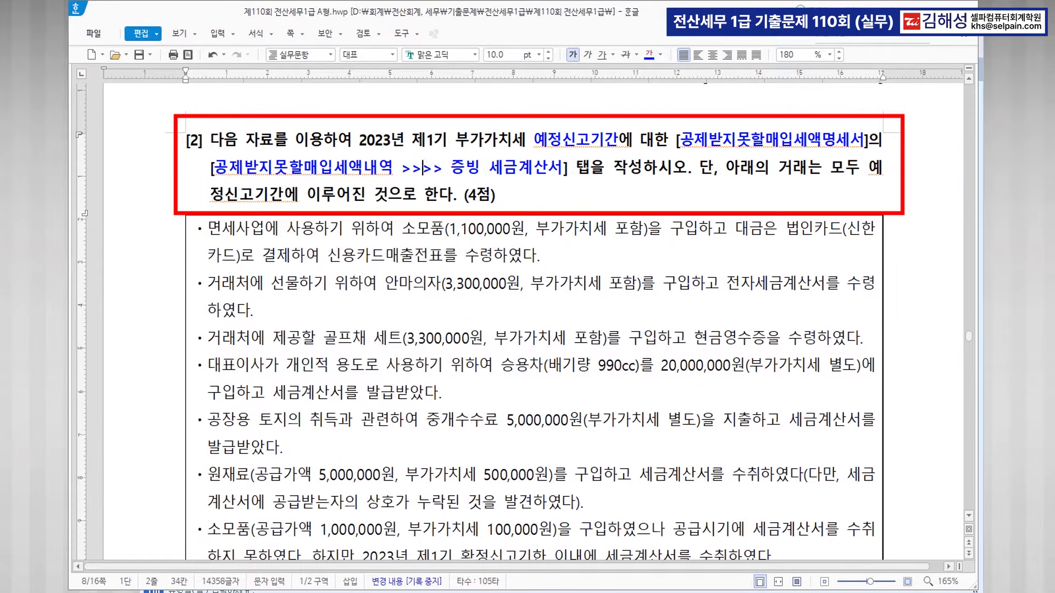
text(불공)
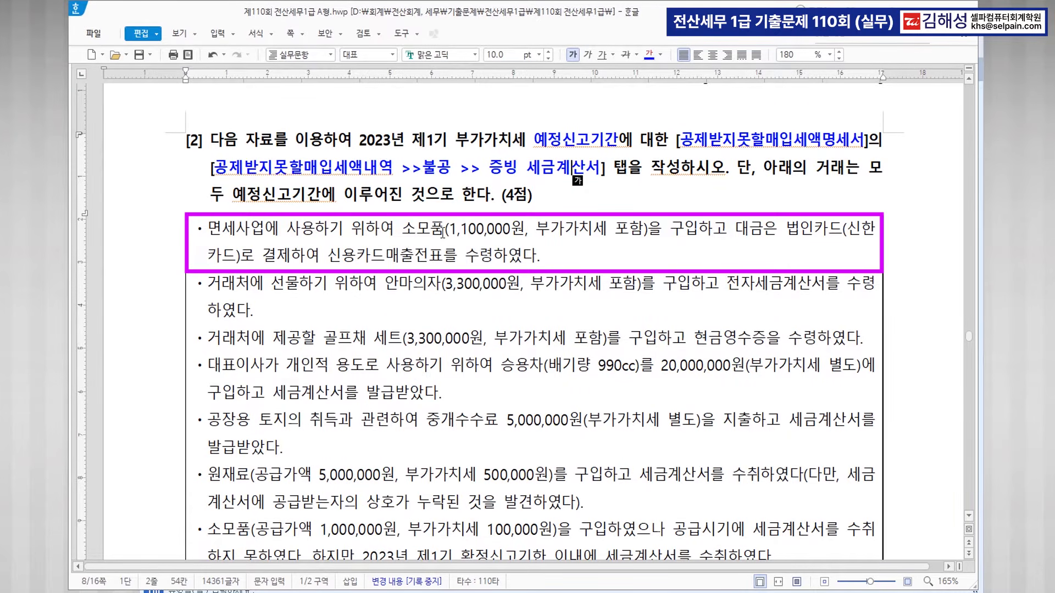
Strike through 신용카드매출전표를 수령 in the first bullet.
drag(329, 257, 493, 257)
click(627, 54)
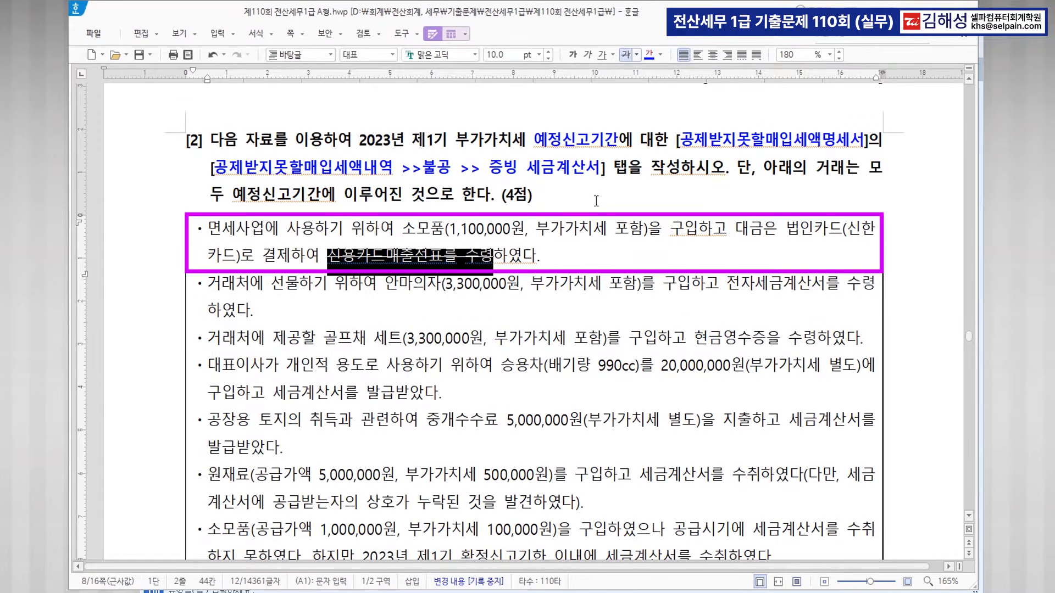
click(574, 247)
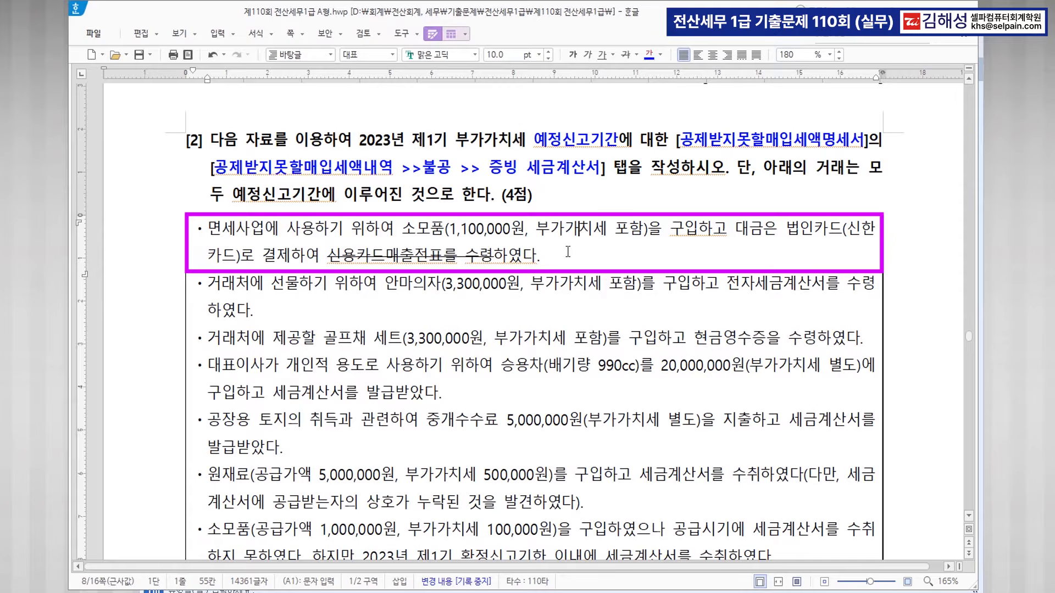
Make 전자세금계산서 and 거래처에 선물 bold blue in the second bullet.
drag(727, 281, 825, 285)
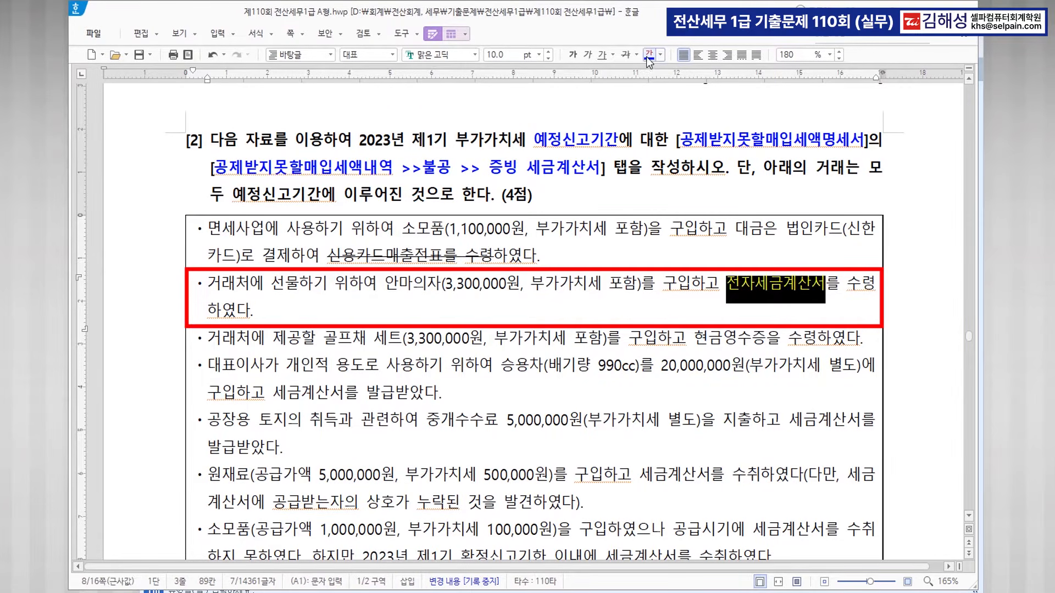
click(572, 55)
click(547, 285)
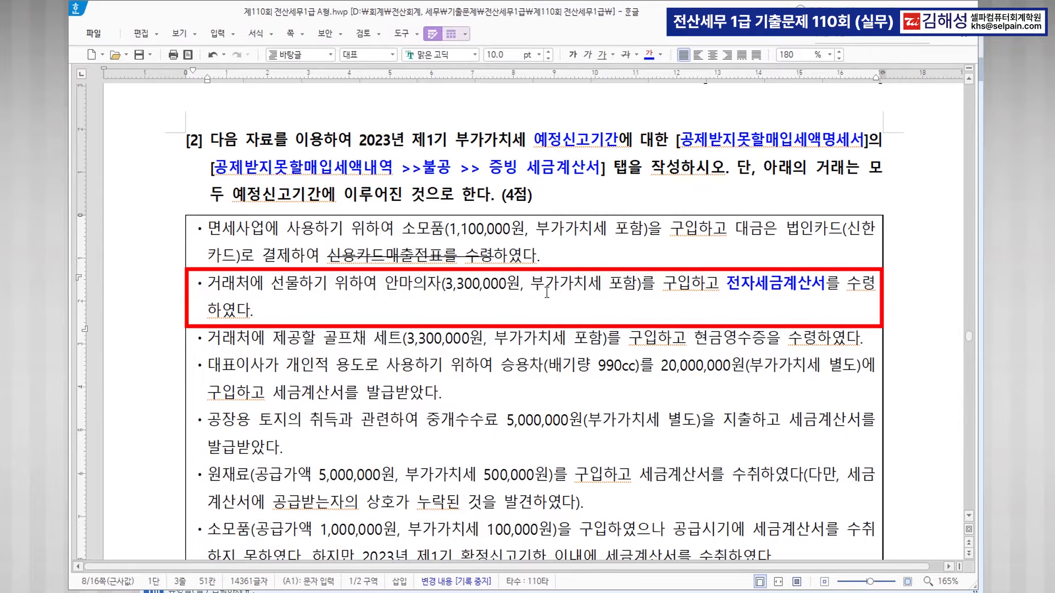
drag(209, 283, 293, 289)
click(649, 54)
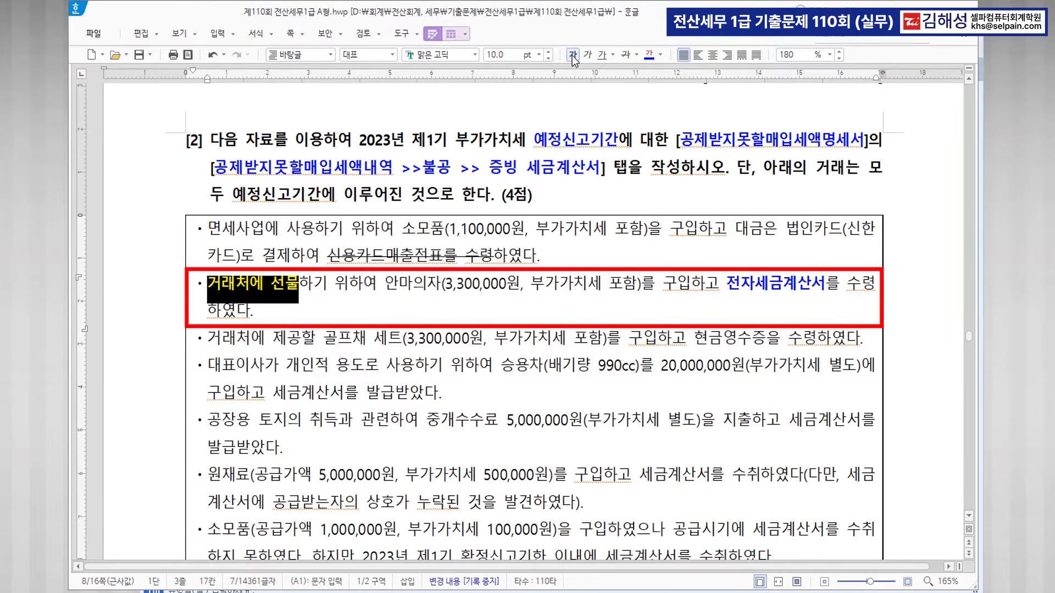
click(520, 289)
click(770, 288)
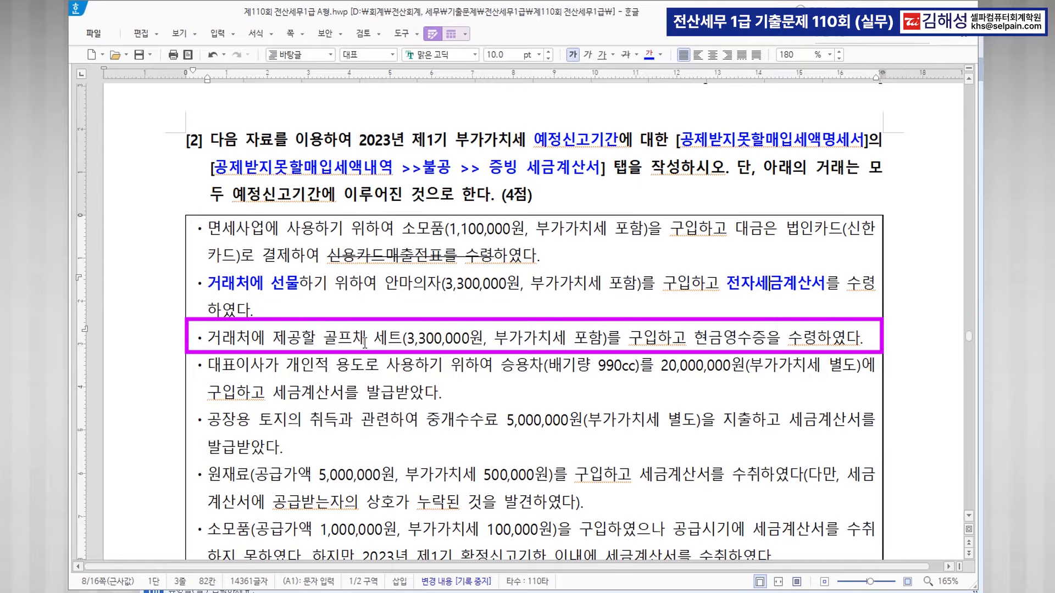
Strike through the golf-set bullet and the tax-exempt supplies bullet.
drag(694, 337, 766, 338)
drag(218, 338, 858, 338)
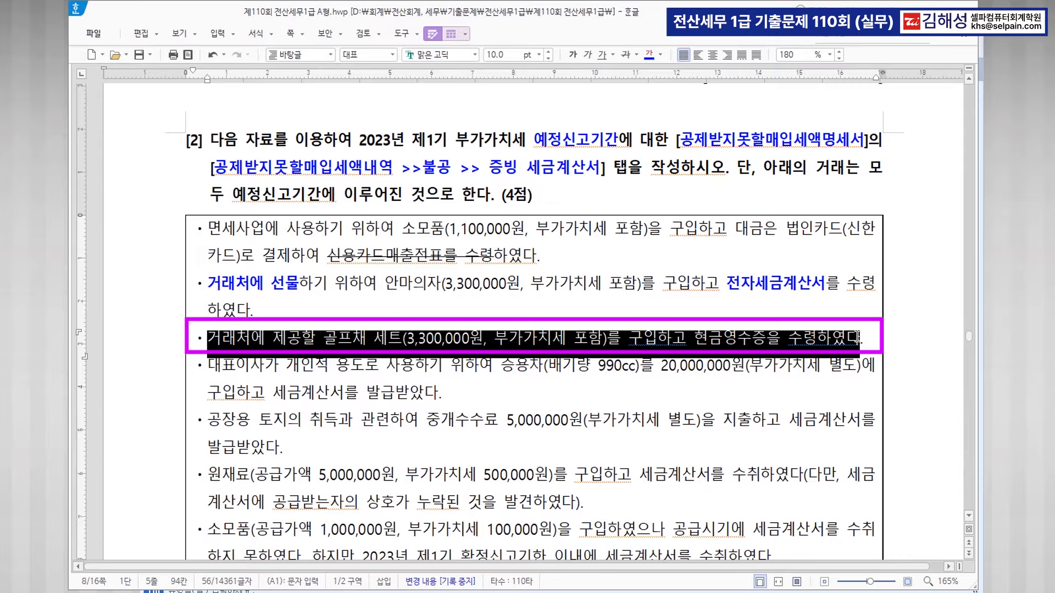
click(625, 54)
drag(207, 229, 553, 259)
click(625, 55)
click(544, 365)
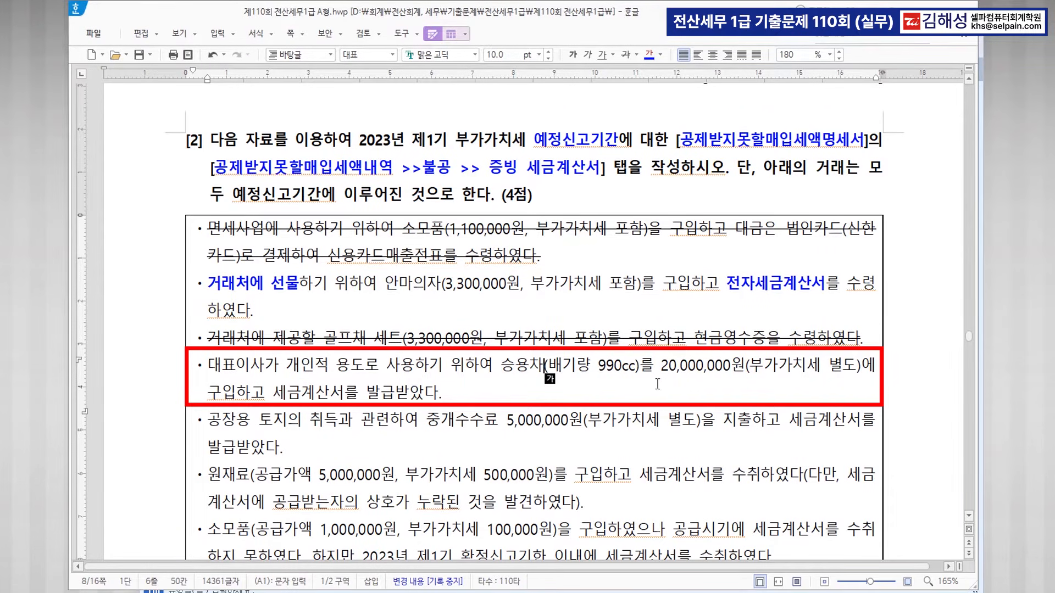
Make 대표이사가 개인적 용도로 사용 bold blue and its 세금계산서 blue in the car bullet.
key(ctrl)
key(ctrl)
drag(212, 366, 418, 371)
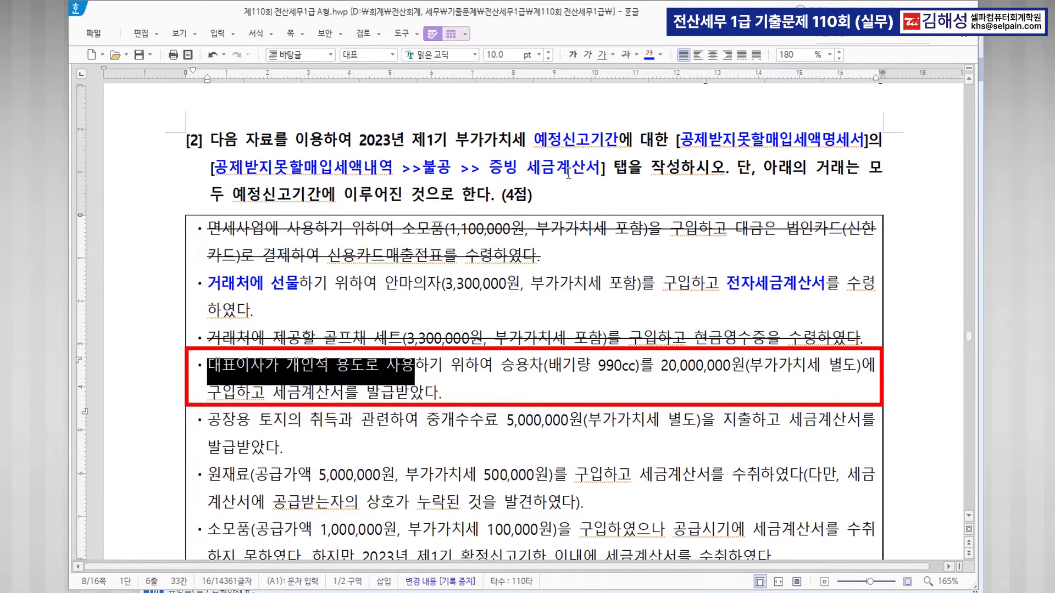
click(649, 55)
click(573, 54)
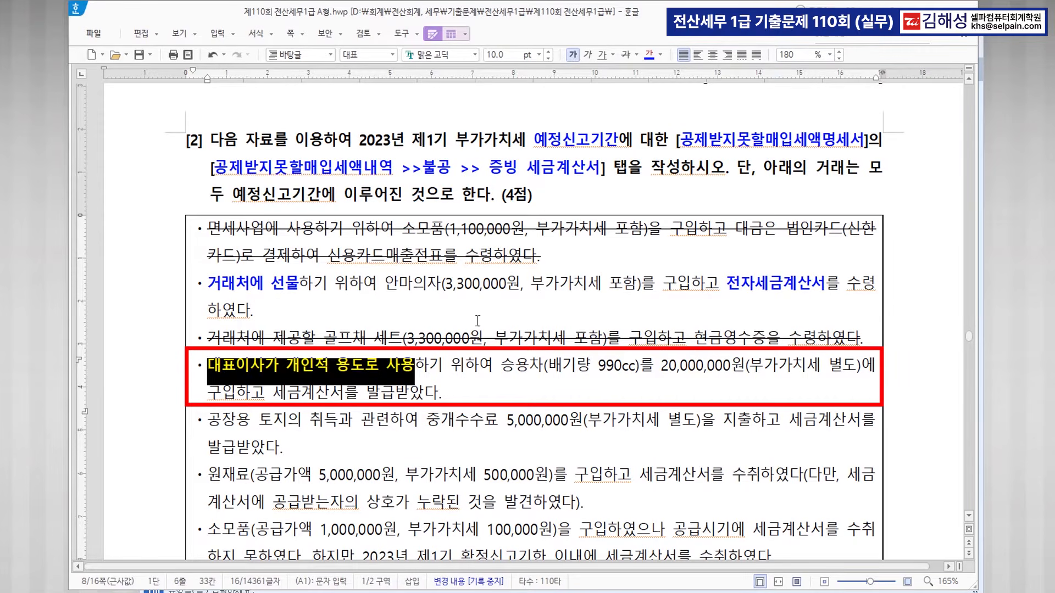
drag(273, 392, 343, 392)
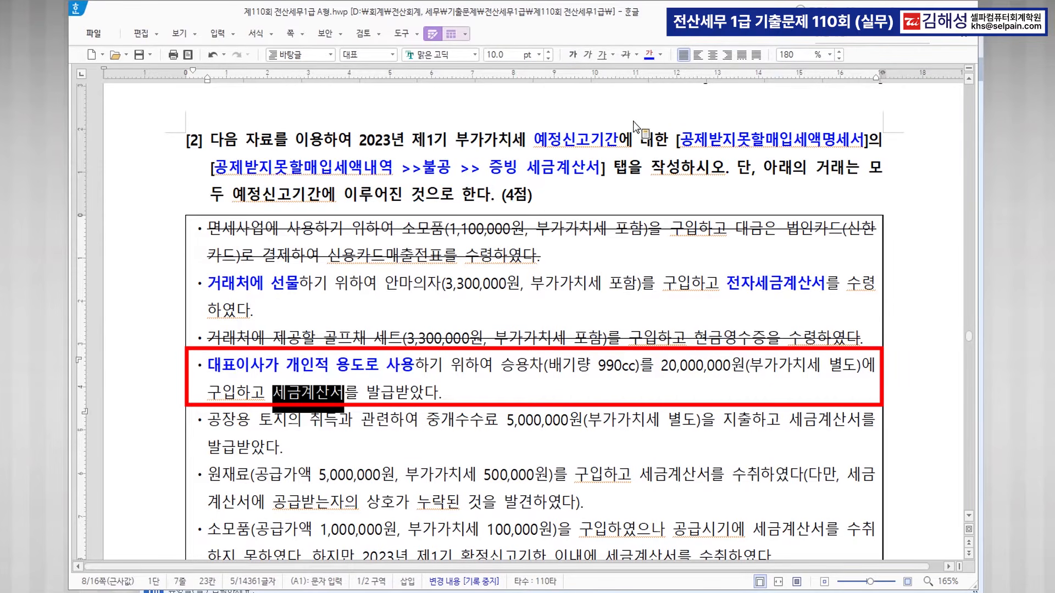
click(649, 55)
scroll(464, 419, down, 2)
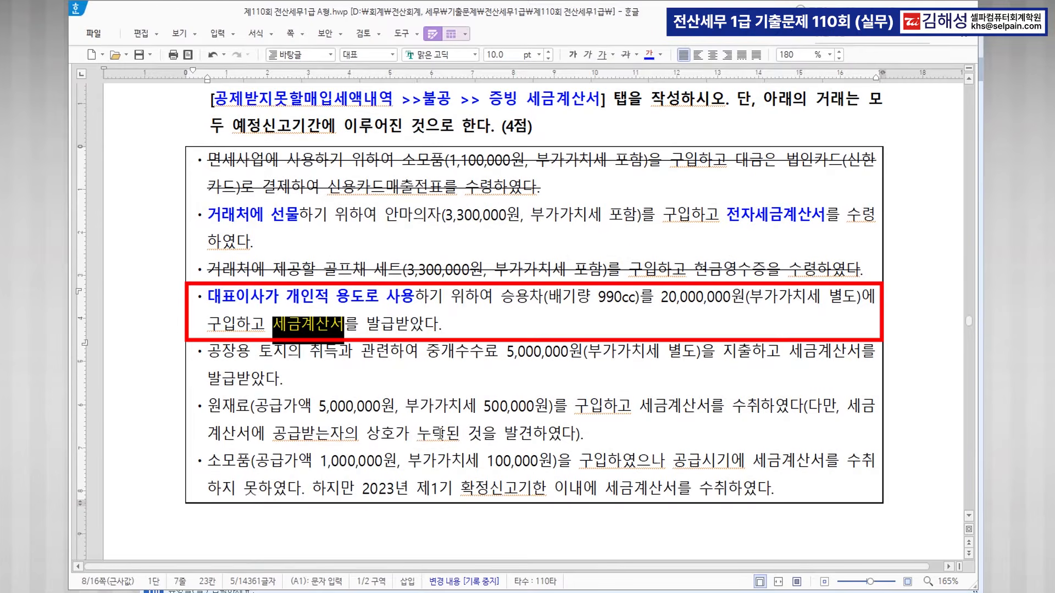
Make 토지의 취득과 관련 and its 세금계산서 bold blue in the land bullet.
click(259, 353)
drag(260, 352, 390, 354)
click(650, 57)
drag(790, 353, 861, 355)
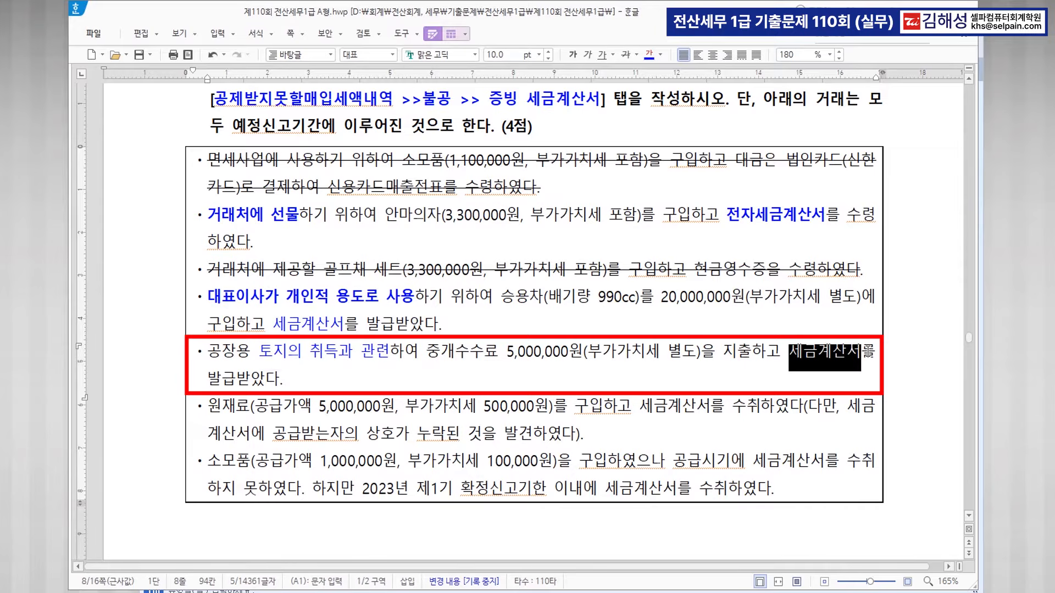
click(650, 55)
click(573, 55)
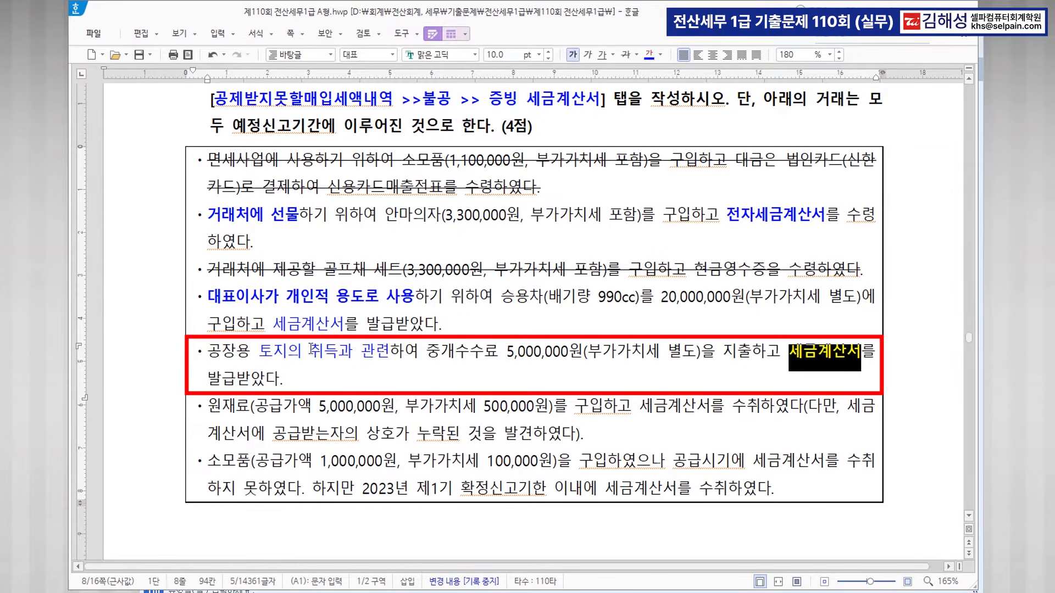
drag(260, 352, 391, 354)
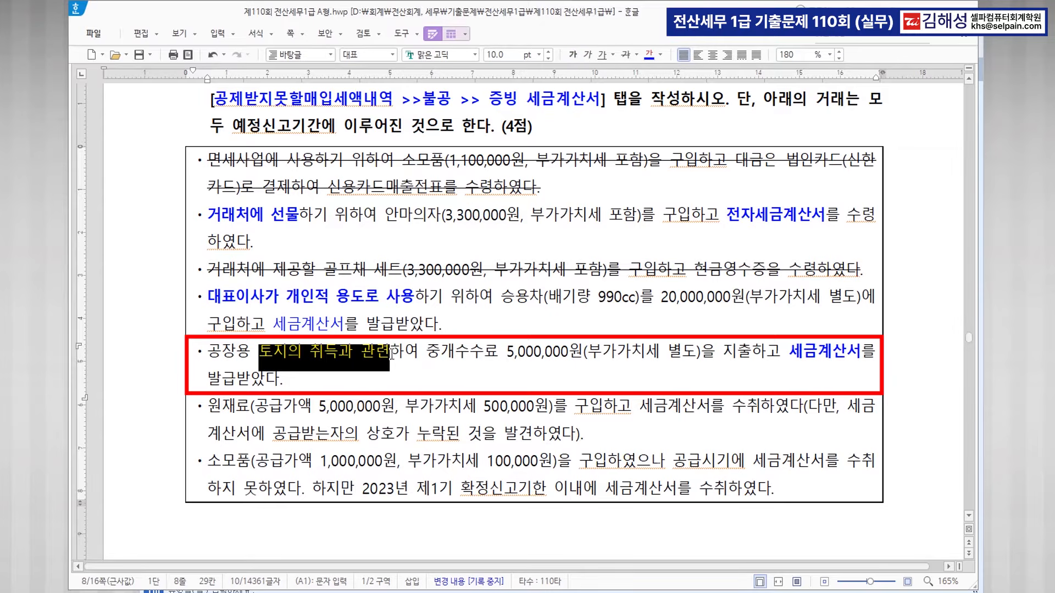
click(573, 54)
click(432, 371)
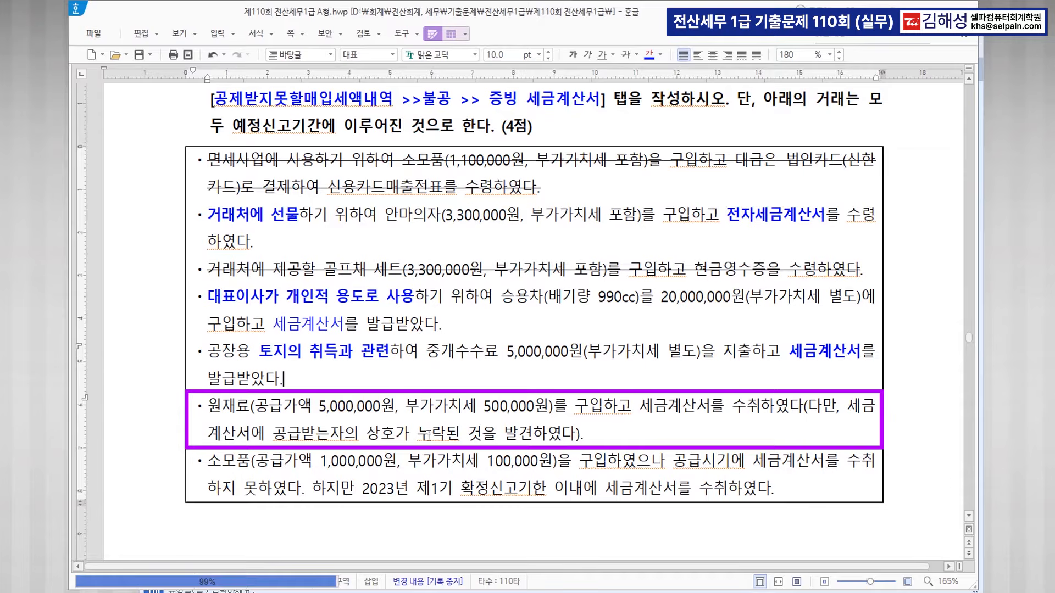
Strike through the whole raw-material (원재료) bullet.
drag(369, 434, 446, 438)
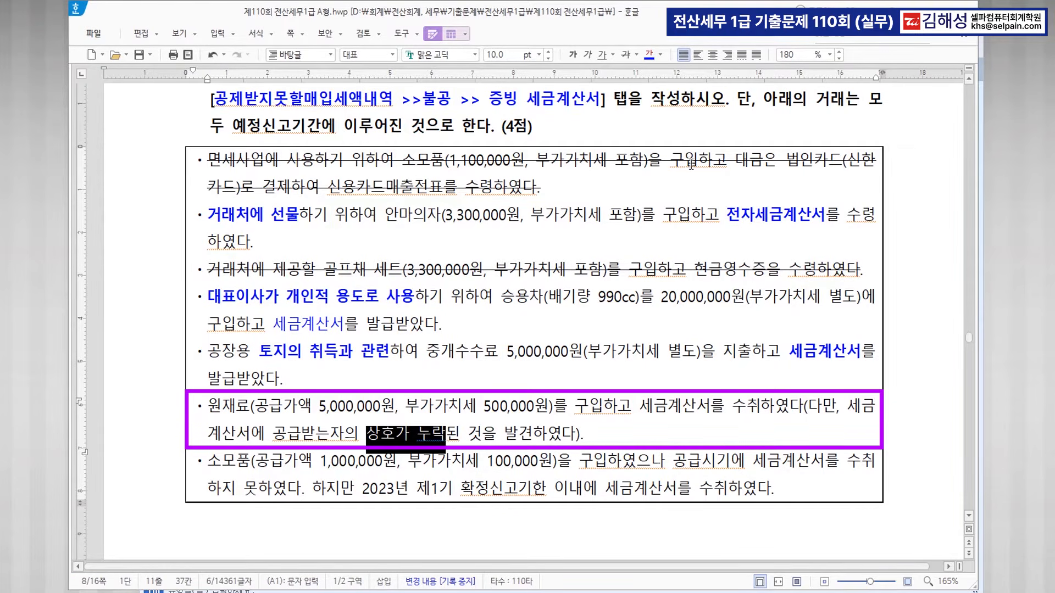
click(625, 54)
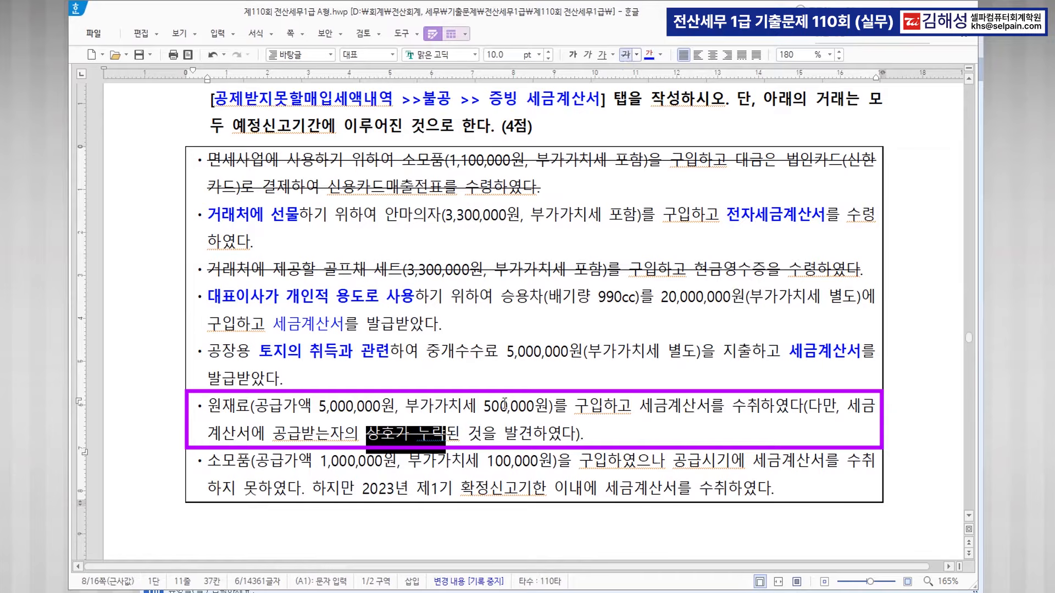
click(500, 437)
click(464, 438)
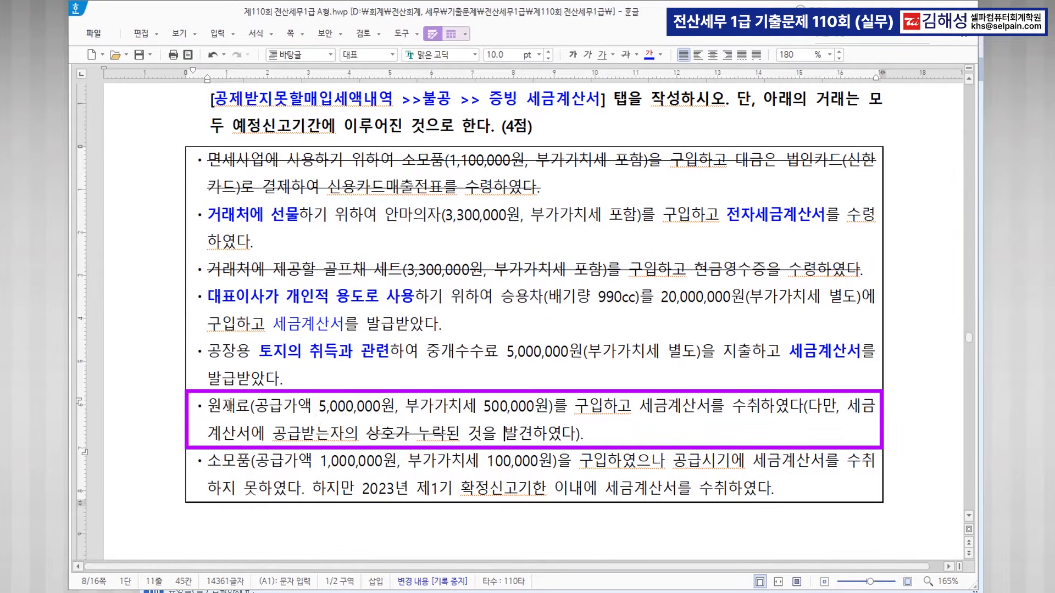
drag(207, 407, 583, 434)
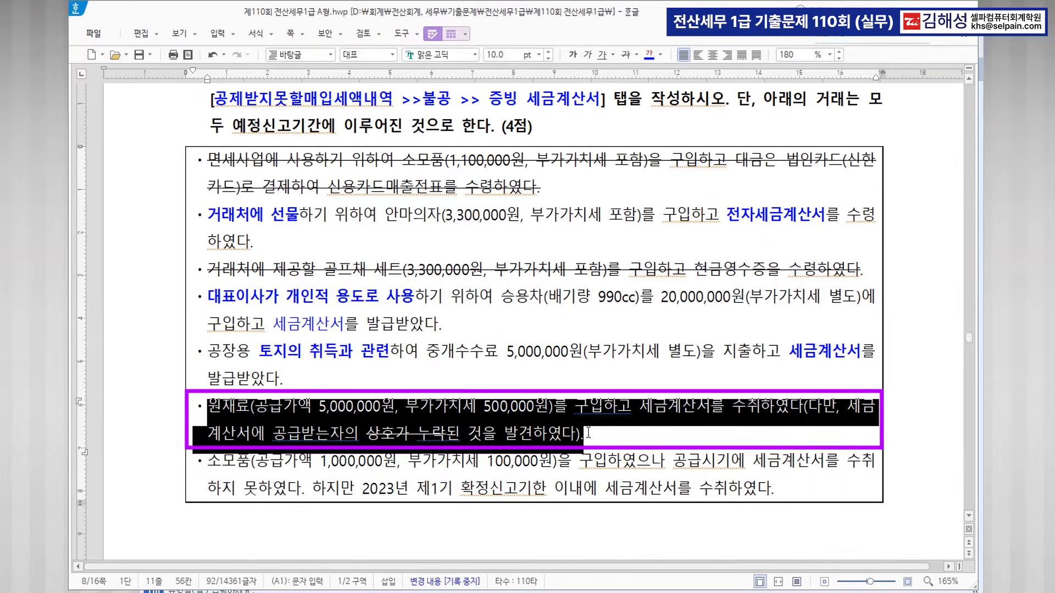
click(625, 55)
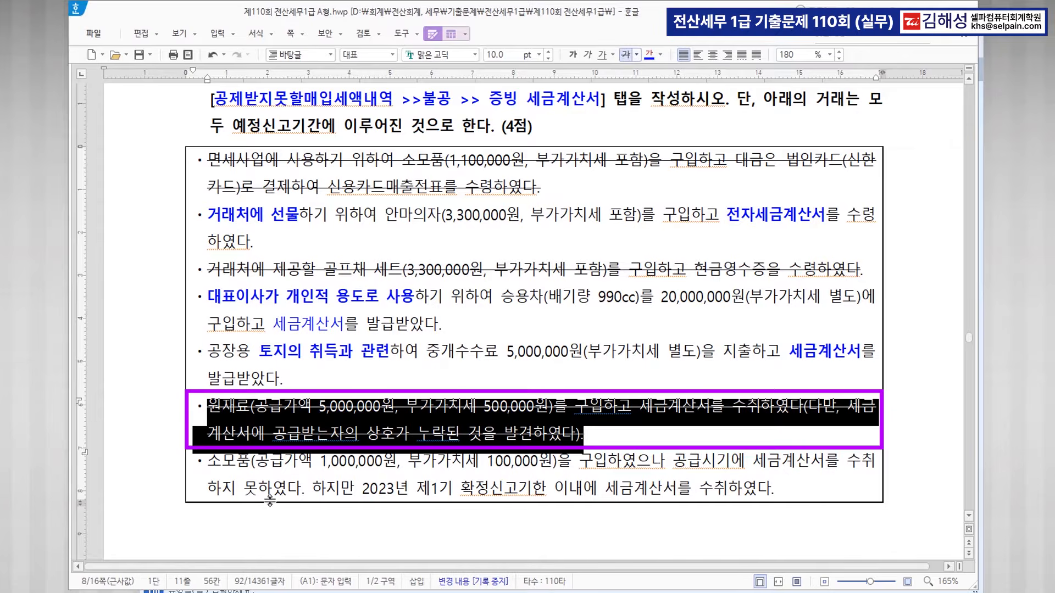
click(240, 474)
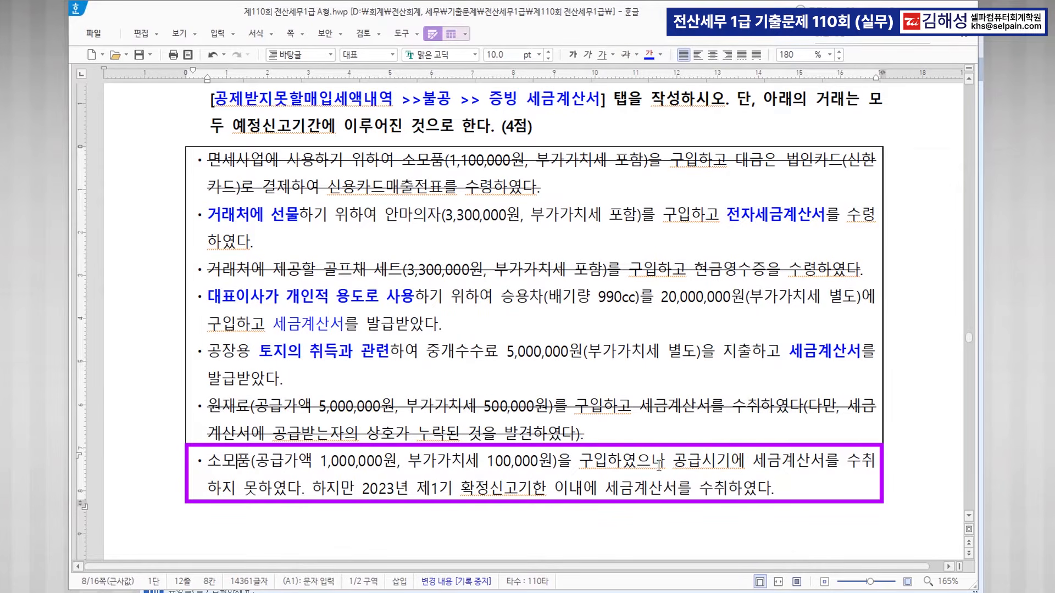
Strike through the last supplies (소모품) bullet and return to KcLep.
click(290, 486)
key(ctrl)
key(ctrl)
click(635, 489)
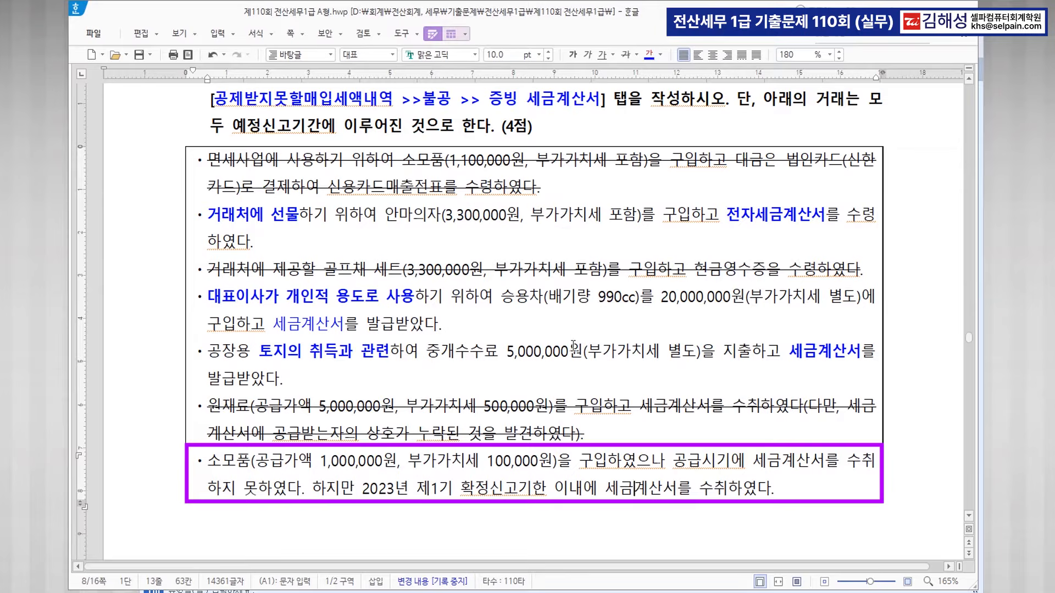
key(ctrl)
key(ctrl)
drag(210, 461, 788, 494)
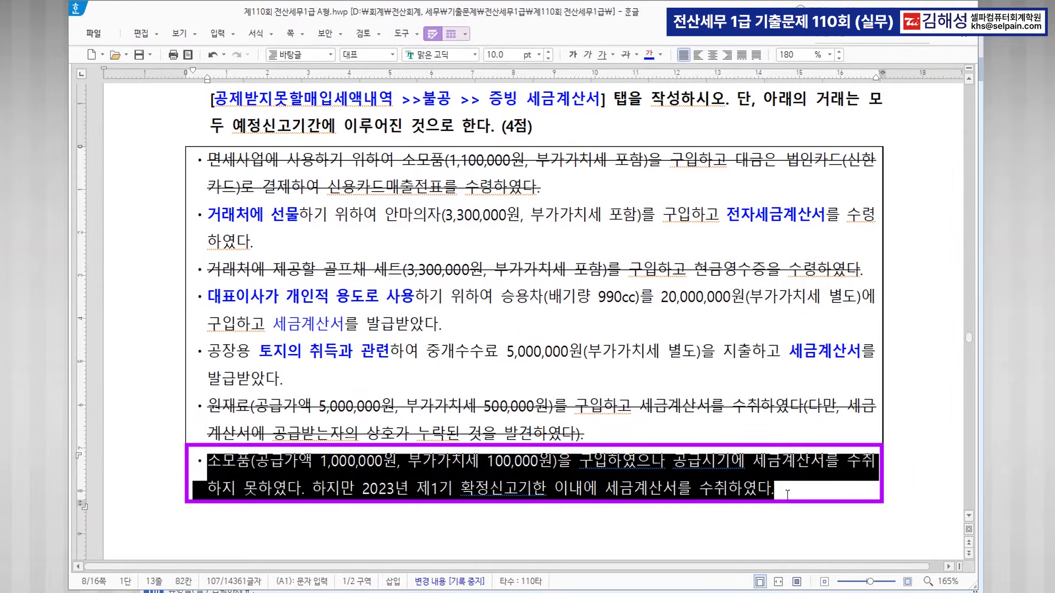
click(625, 55)
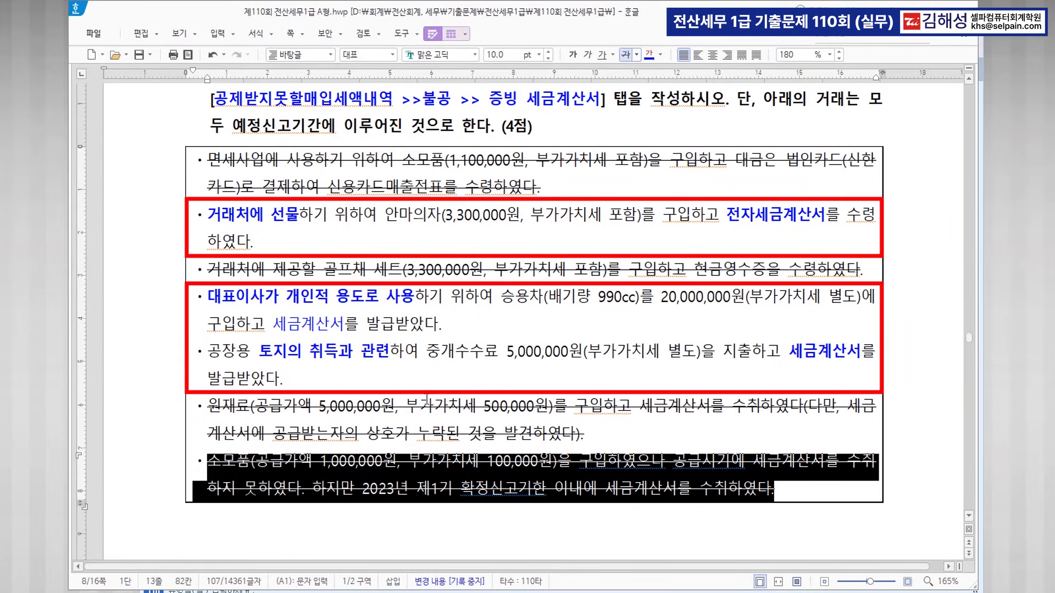
click(435, 588)
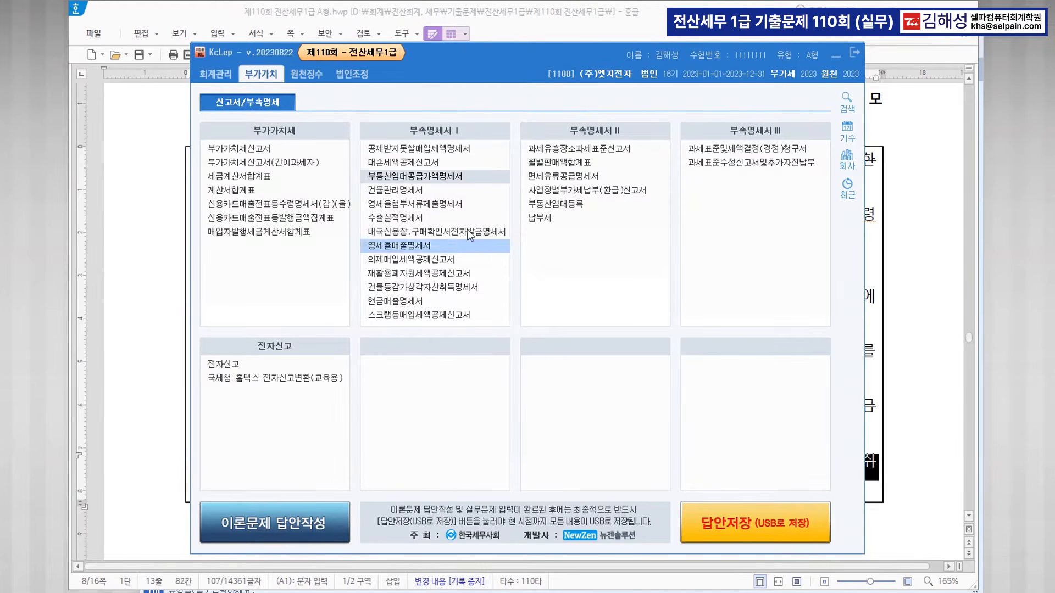
Open the non-deductible input tax statement for months 1–3, checking the problem text.
click(447, 150)
text(1)
key(Return)
text(3)
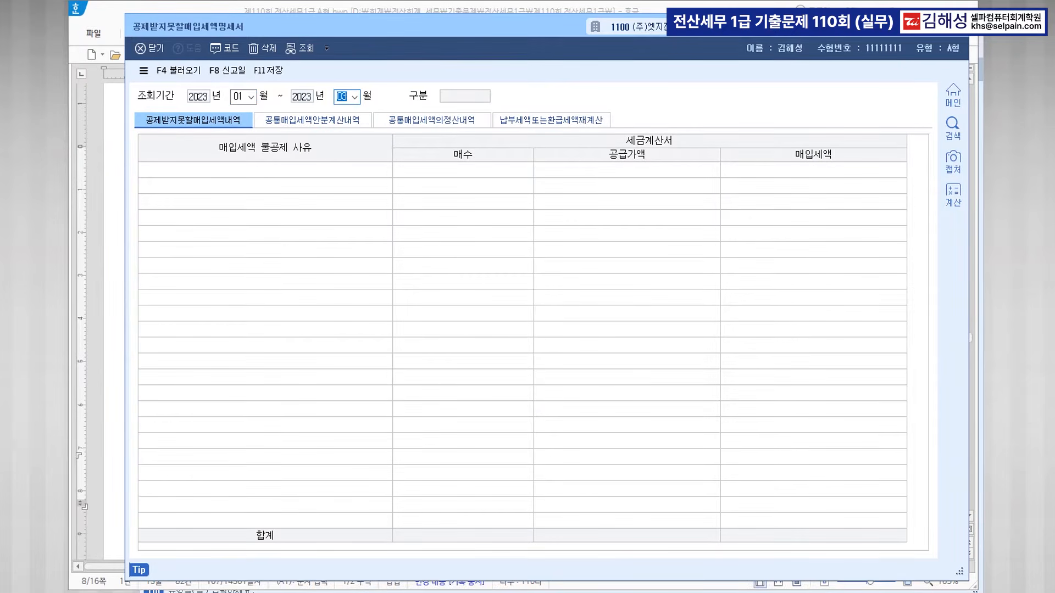
key(Return)
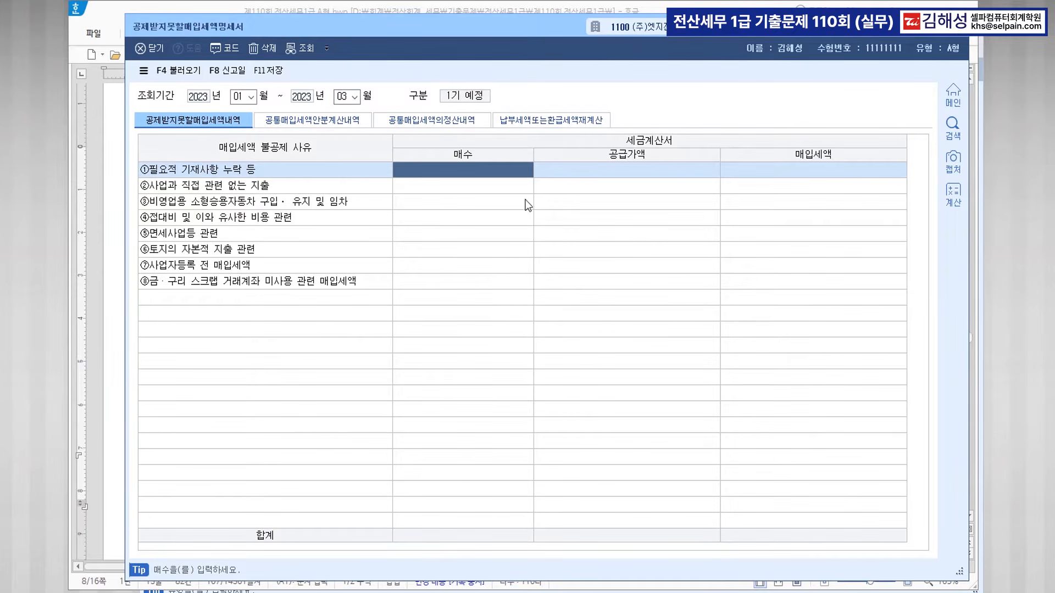
click(503, 203)
click(489, 187)
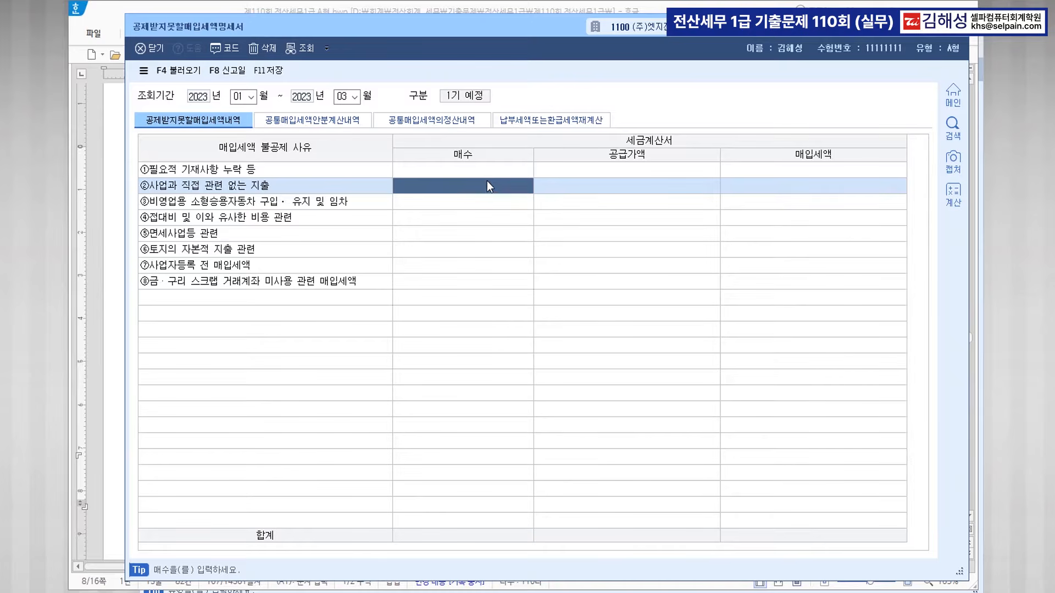
drag(444, 32, 451, 311)
click(160, 181)
click(299, 214)
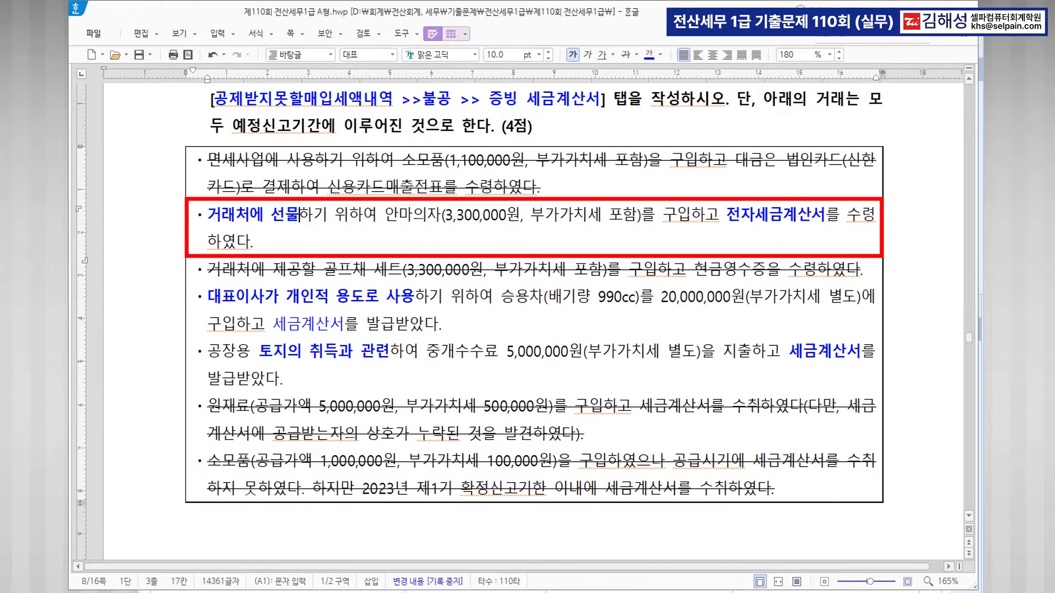
key(alt+Tab)
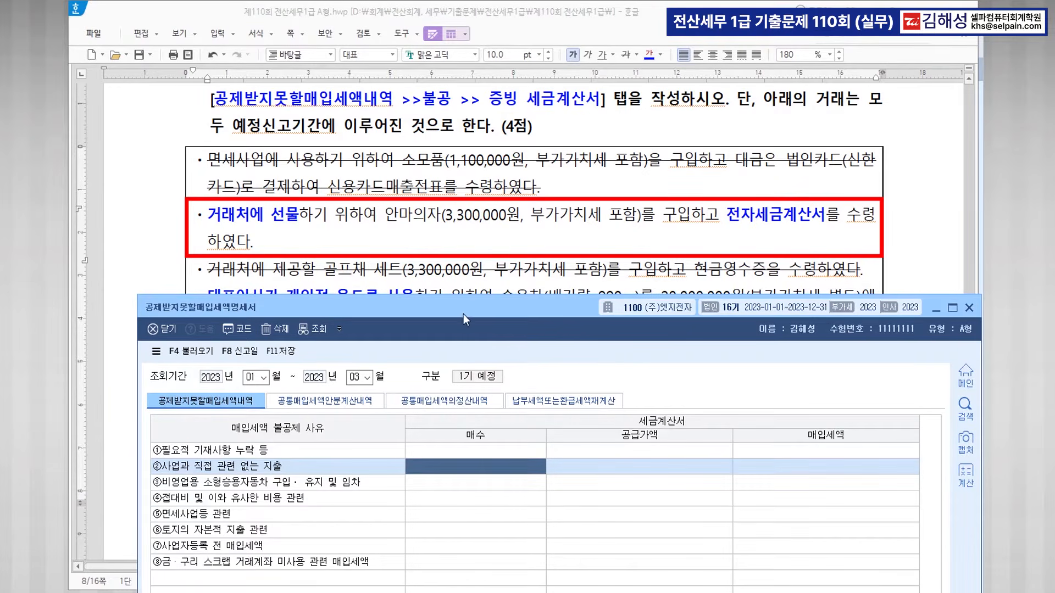
Enter 1 invoice of 3,000,000 (tax 300,000) on the entertainment-expense row ④.
click(422, 498)
text(1)
key(Return)
text(3000000)
key(Return)
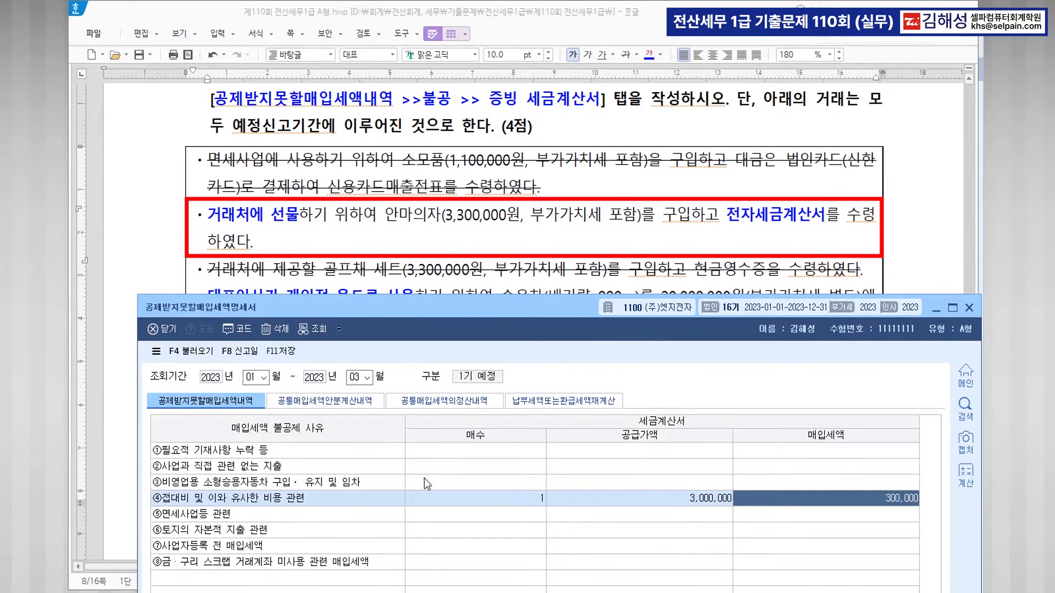
Enter 1 invoice of 20,000,000 on the business-unrelated expenses row.
scroll(409, 177, down, 3)
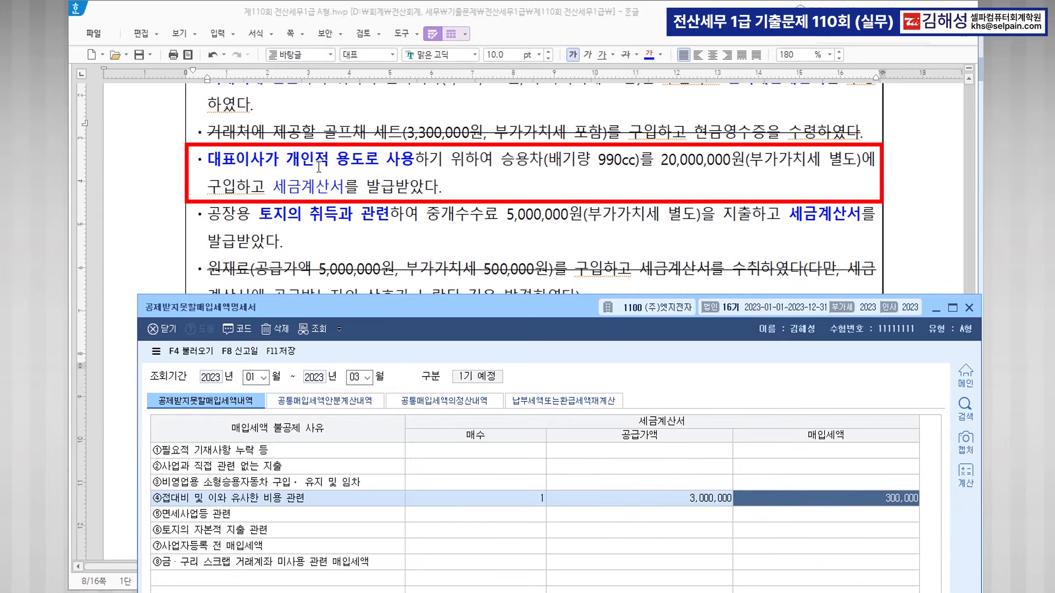
click(458, 464)
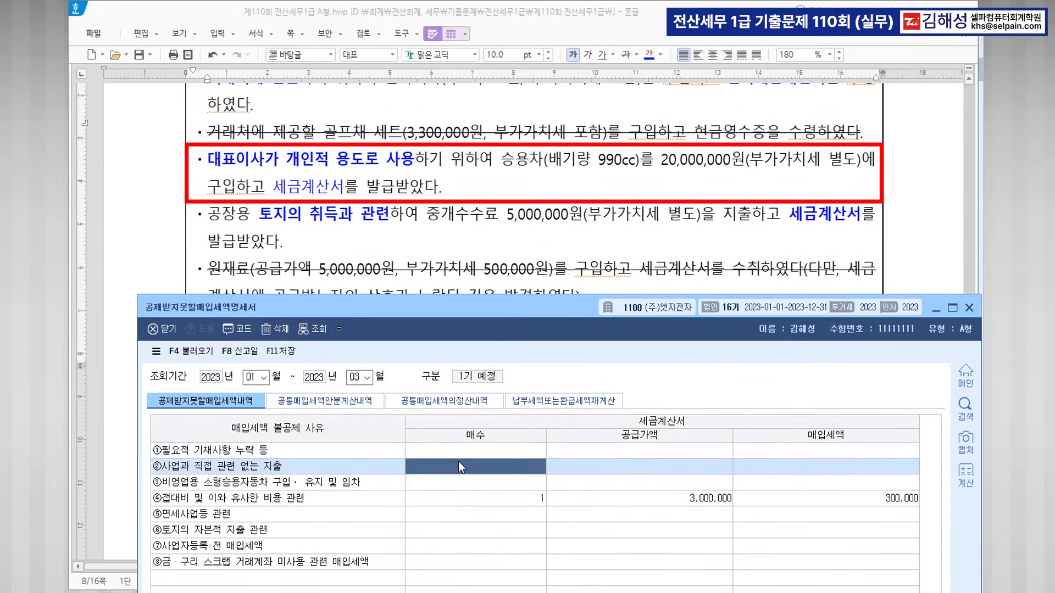
text(1)
key(Return)
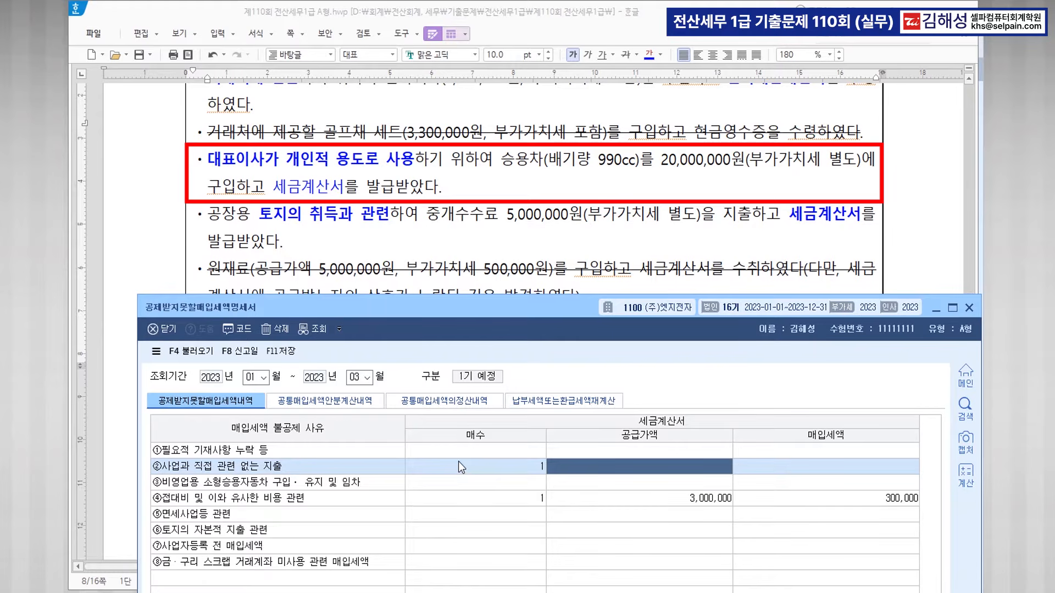
text(20000000)
key(Return)
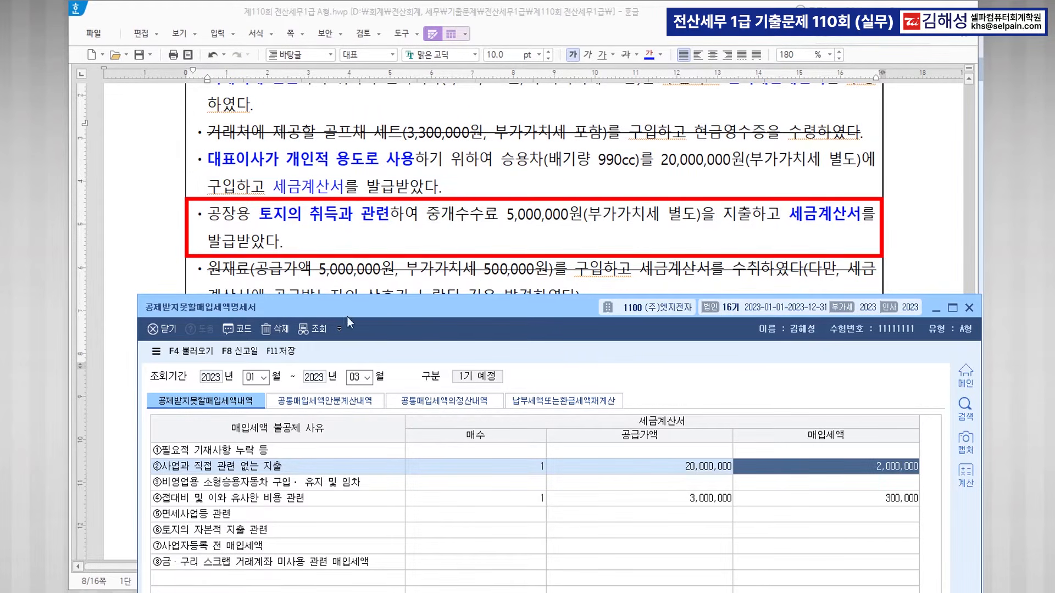
Enter 1 invoice of 5,000,000 on the land-related row and save the statement.
click(473, 528)
text(1)
key(Return)
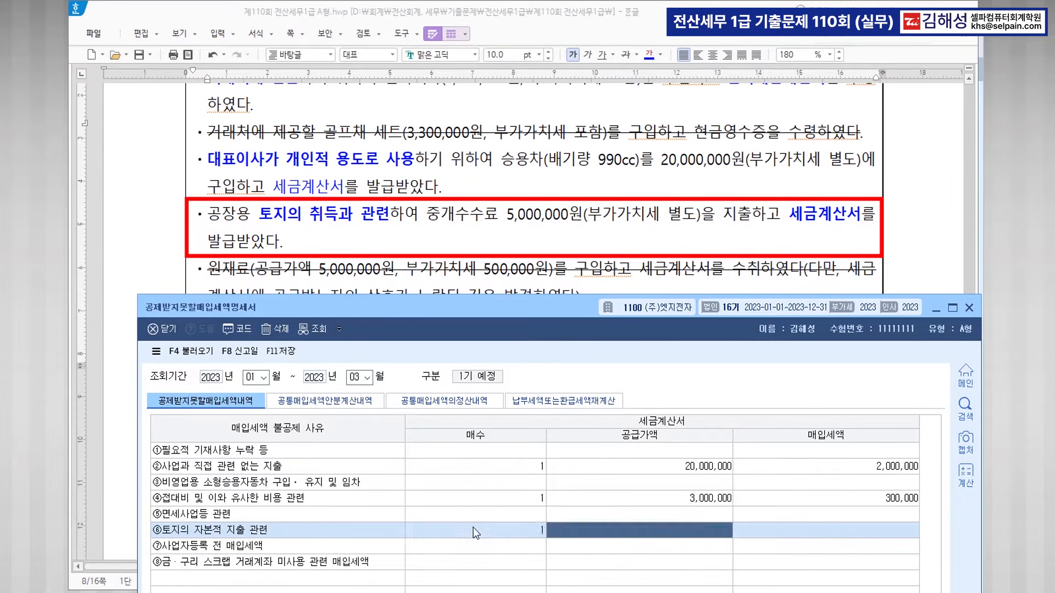
text(5000000)
key(Return)
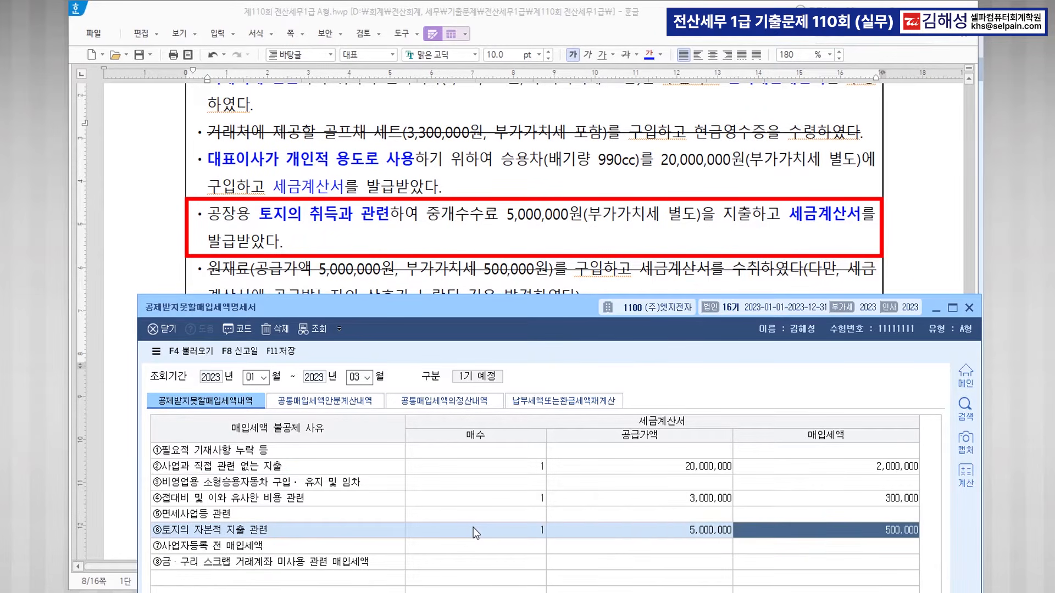
key(Return)
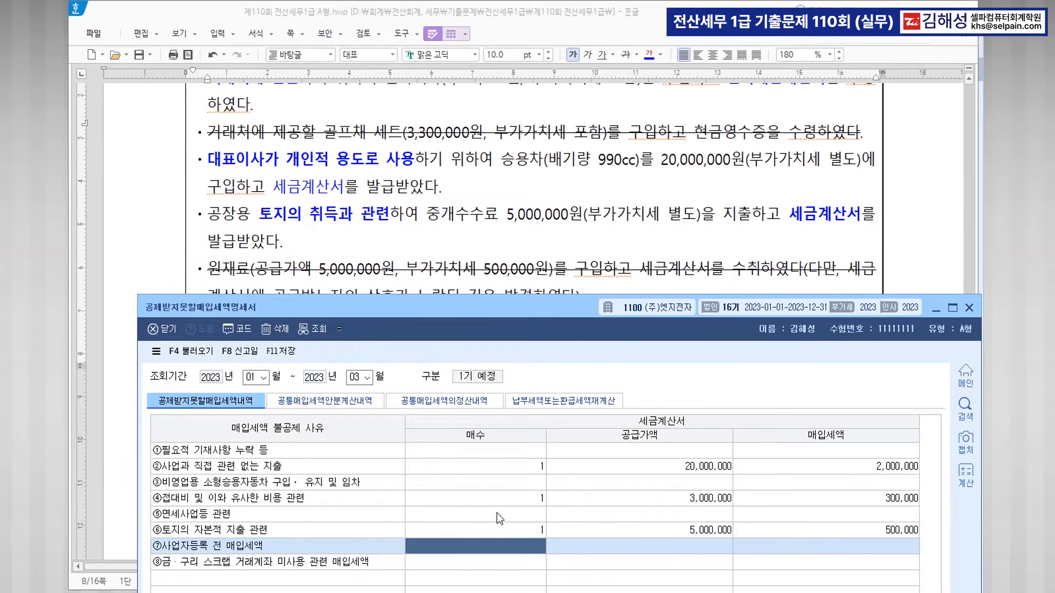
click(288, 353)
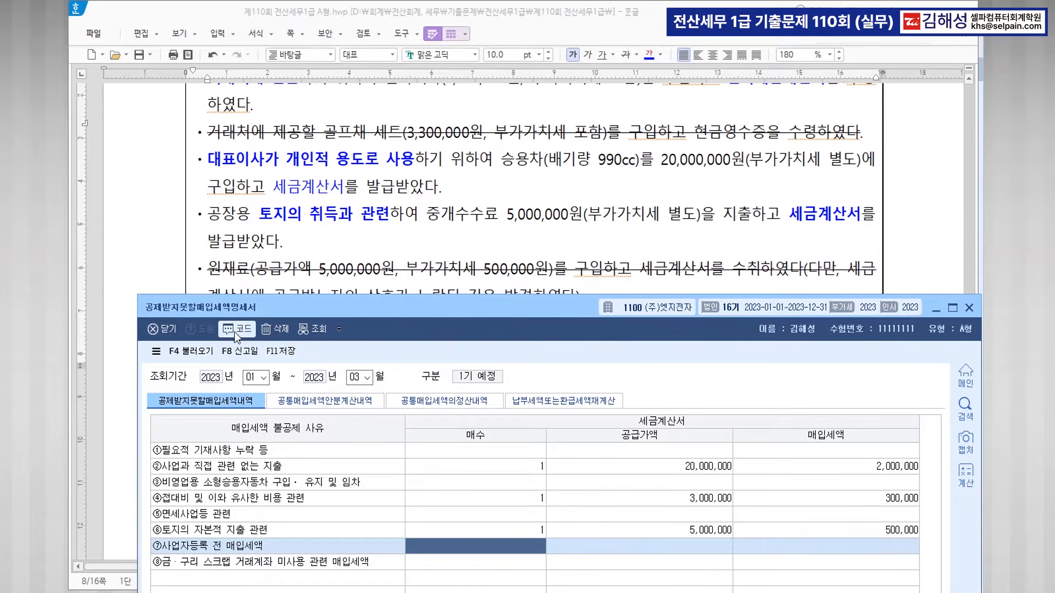
click(220, 409)
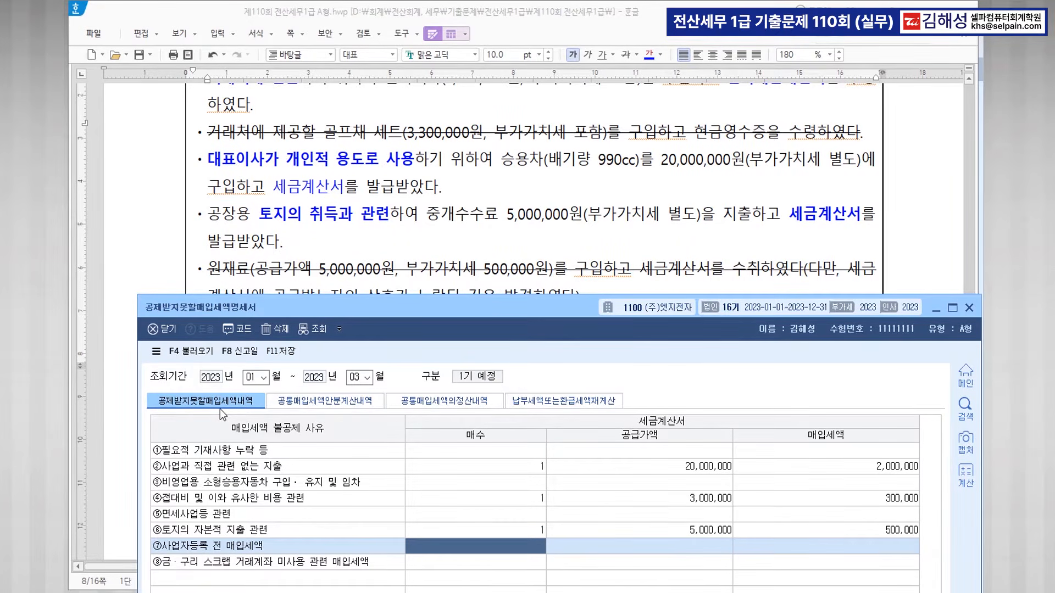
click(220, 408)
Close the KcLep statement and colour '불공 >> 증빙 세금계산서' red in the Hangul heading.
click(968, 306)
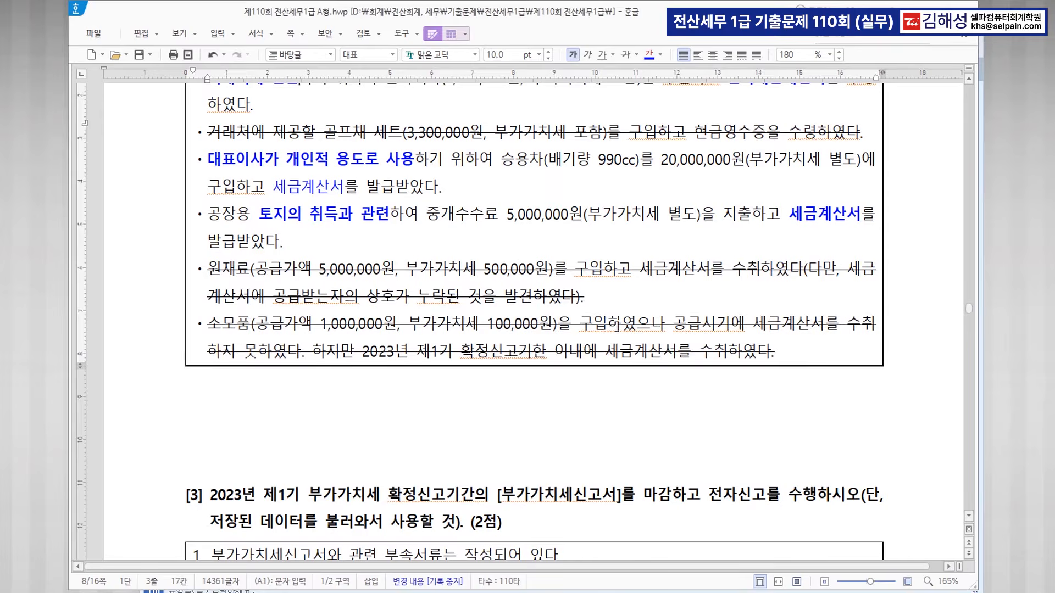
scroll(616, 326, up, 2)
scroll(617, 326, up, 3)
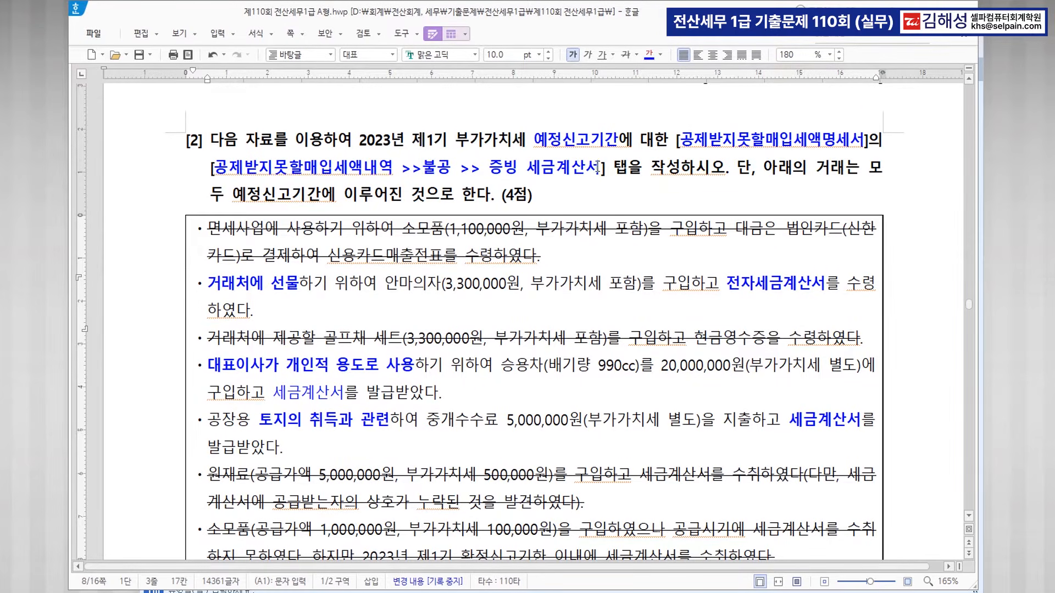
drag(422, 167, 598, 167)
click(661, 54)
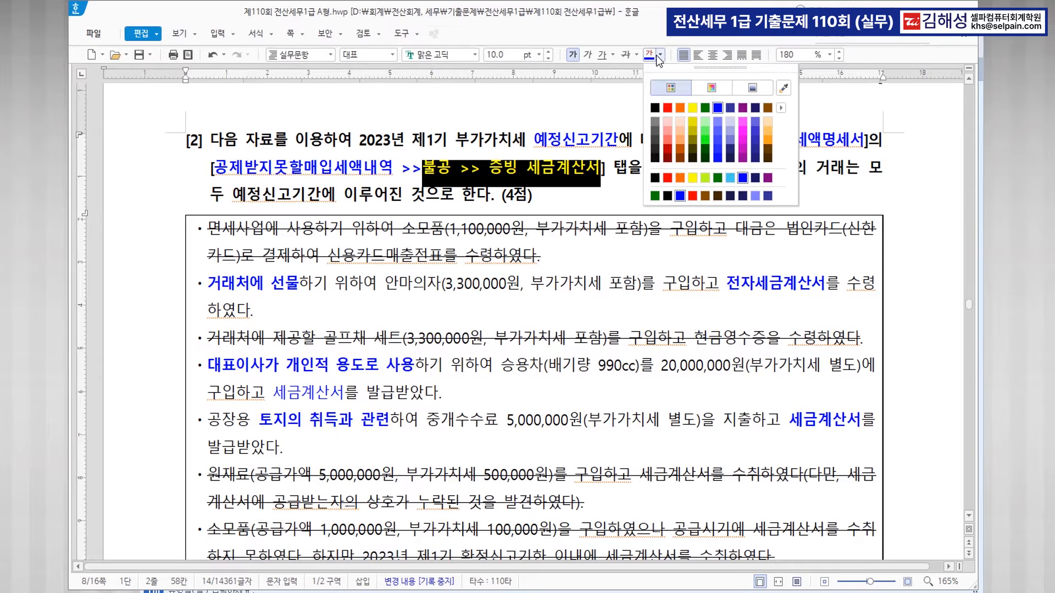
click(667, 107)
click(607, 278)
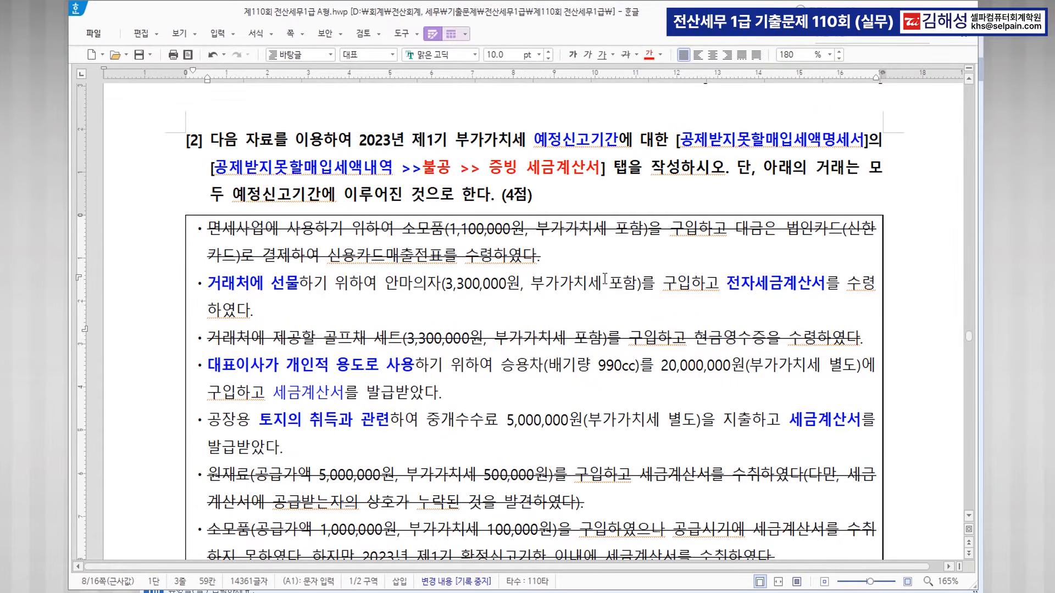
scroll(599, 367, down, 6)
scroll(648, 357, down, 3)
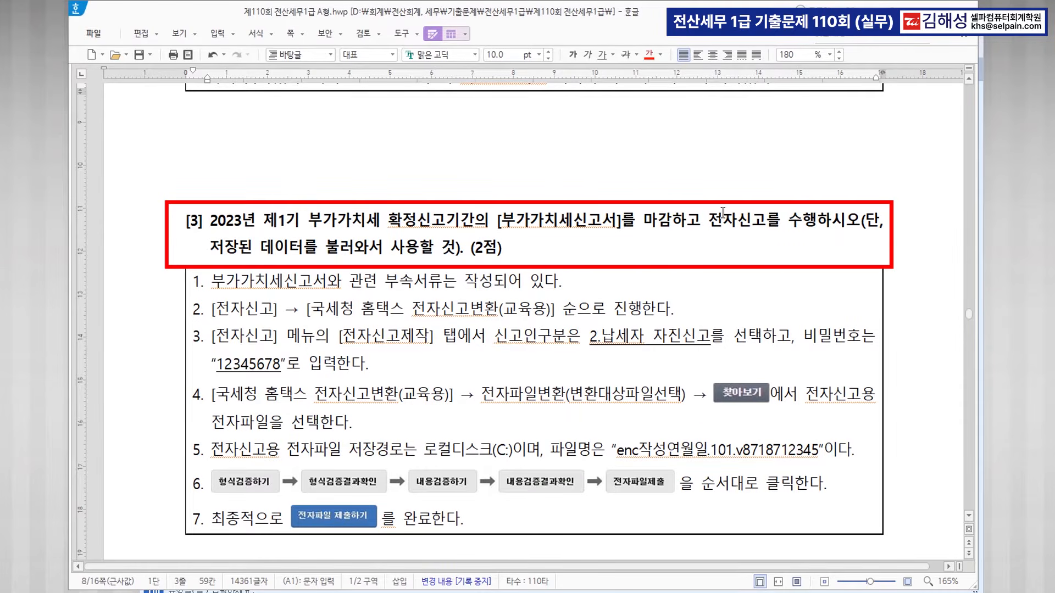
Load the saved April–June VAT return and close it with 마감.
click(456, 592)
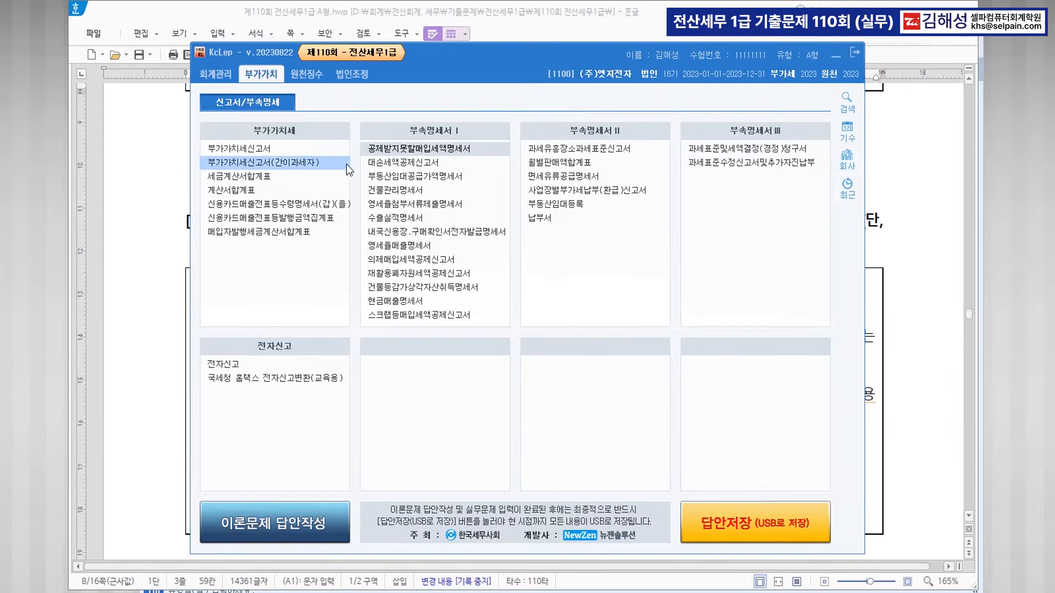
click(274, 150)
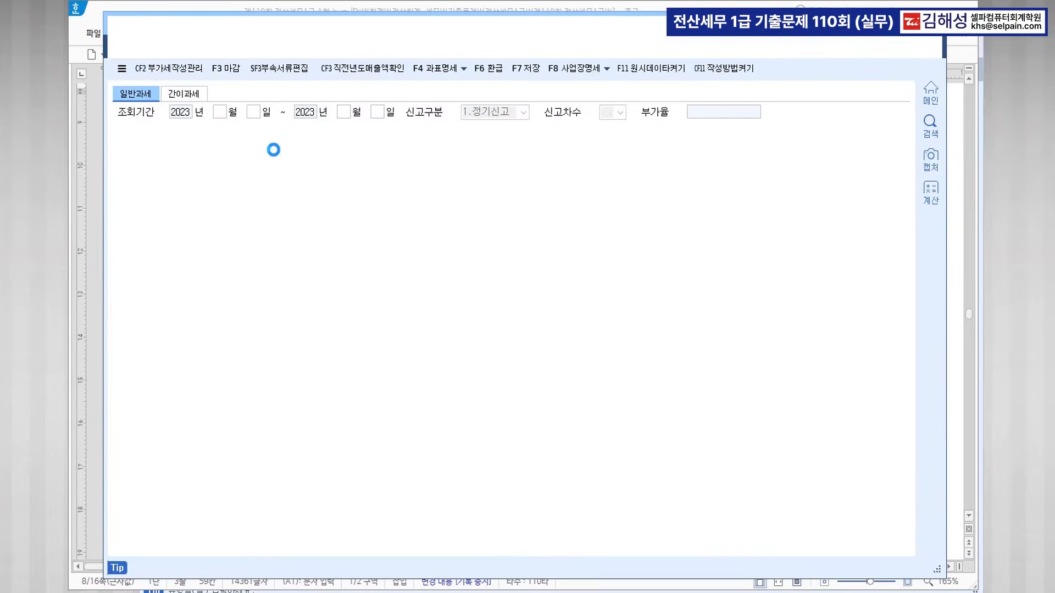
text(4)
key(Return)
text(6)
key(Return)
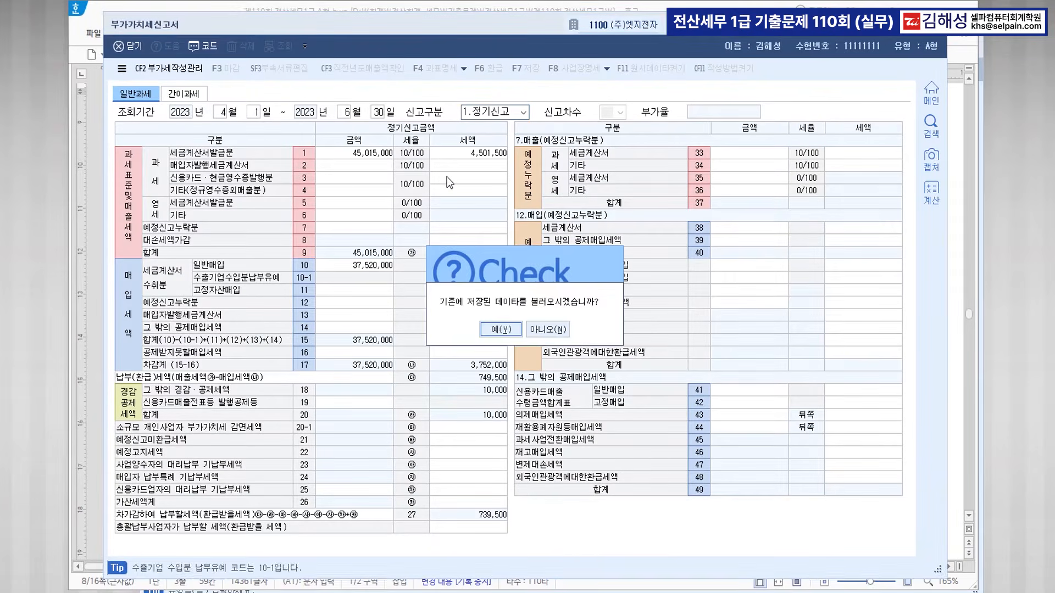
key(Return)
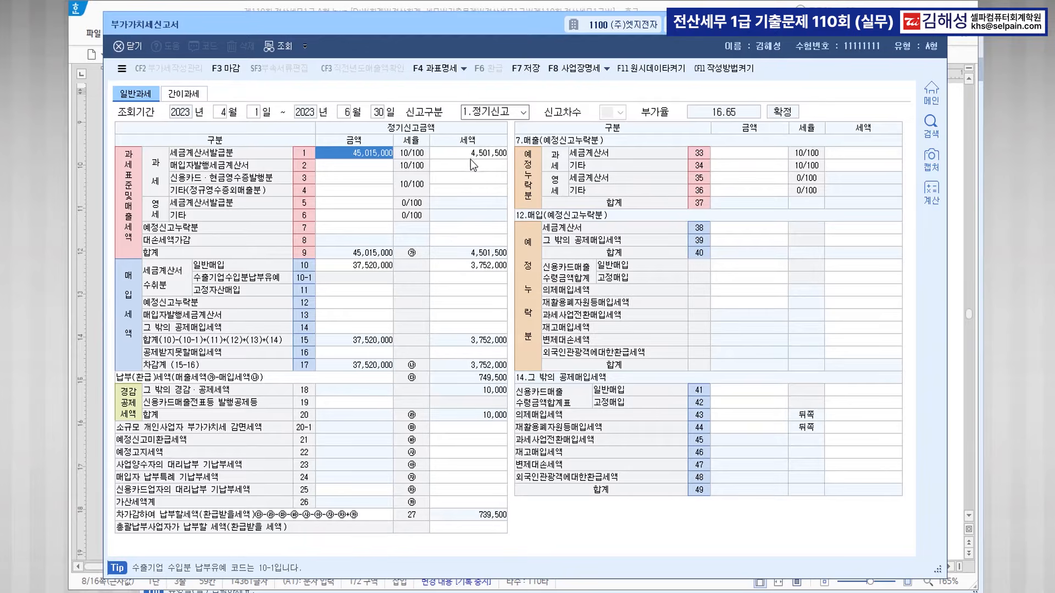
click(230, 70)
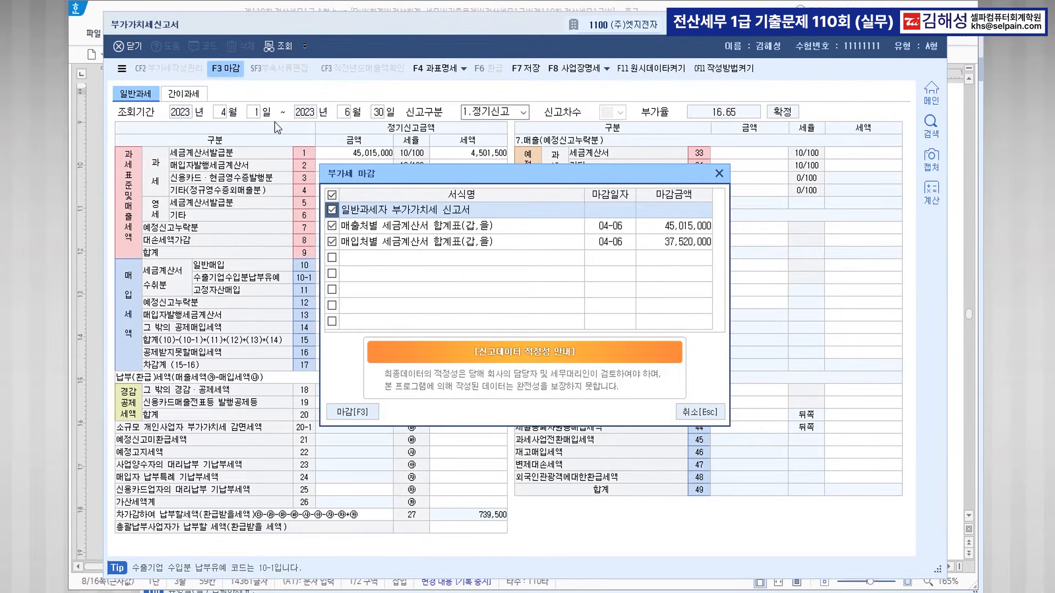
click(361, 411)
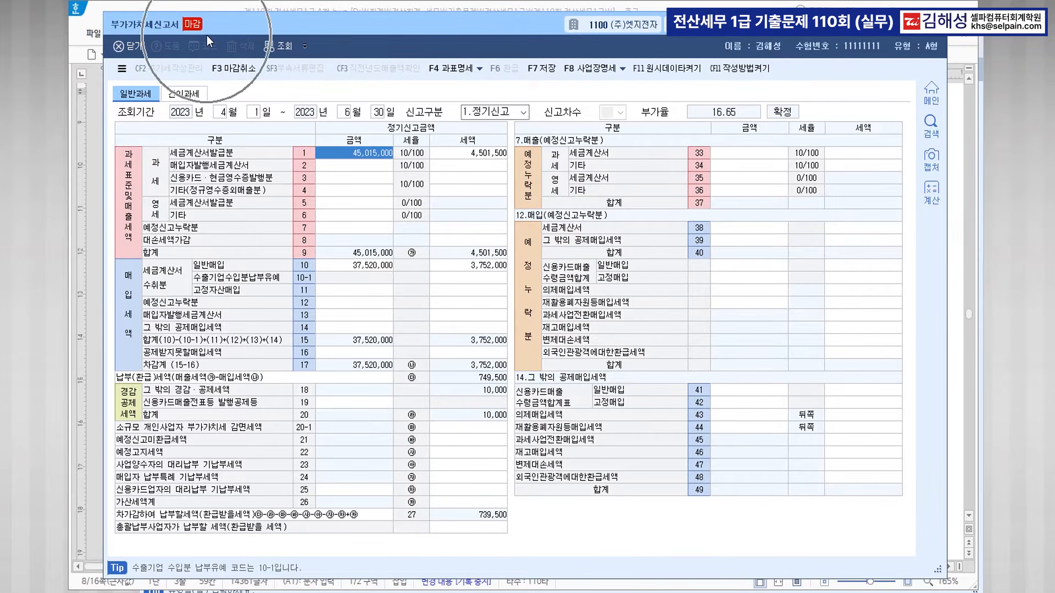
Open the 전자신고 electronic filing screen via menu search ㅈㅈㅅ.
key(ctrl+Return)
text(ㅈㅈㅅ)
key(Return)
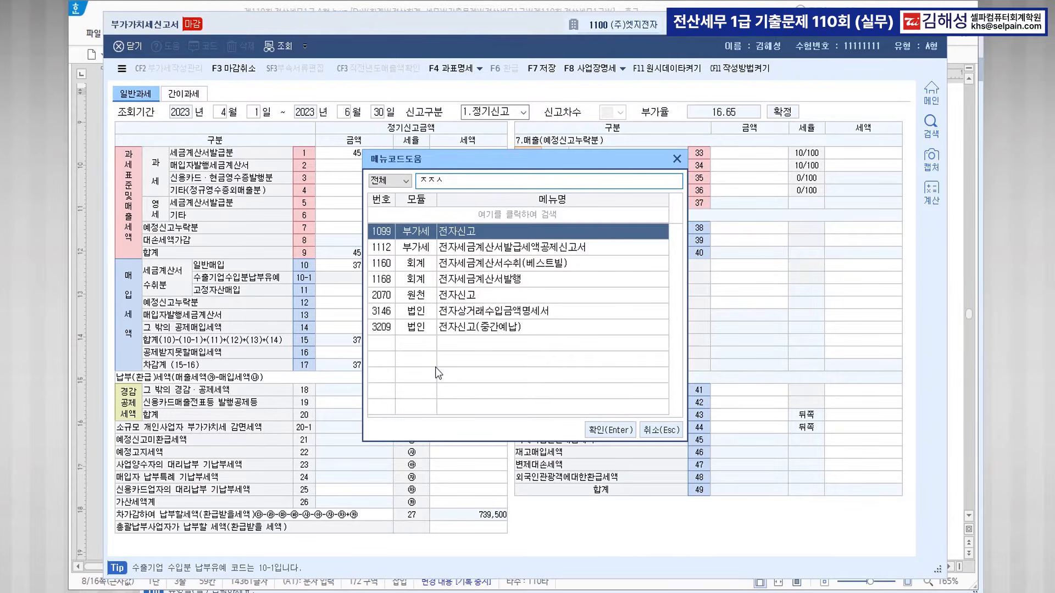
key(Return)
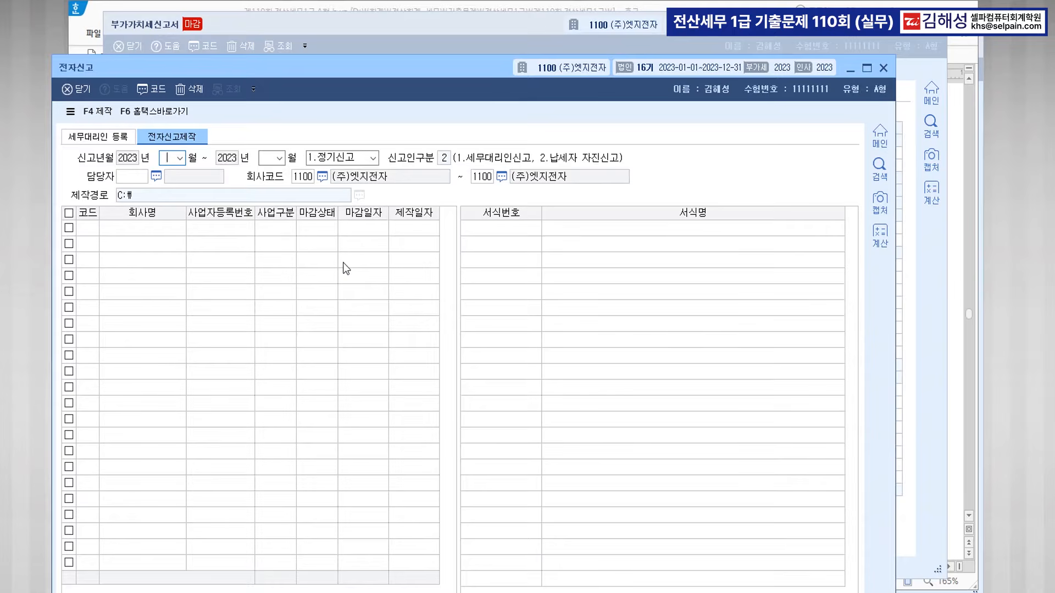
Load the April–June (04–06) period in the 전자신고 screen.
text(04)
key(Return)
text(06)
key(Return)
key(Return)
key(Return)
key(Return)
key(Return)
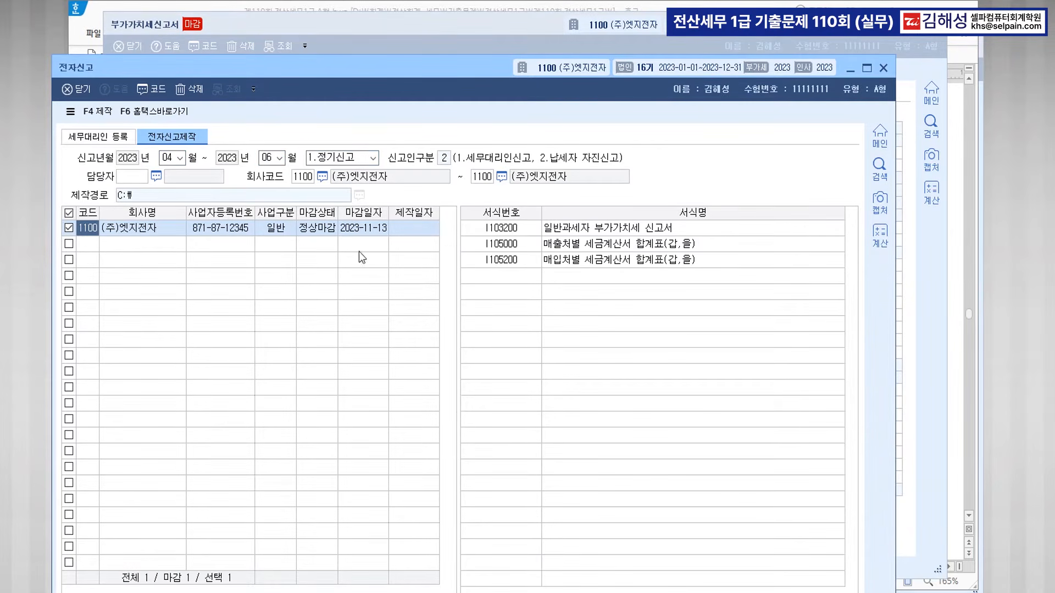
drag(492, 65, 514, 30)
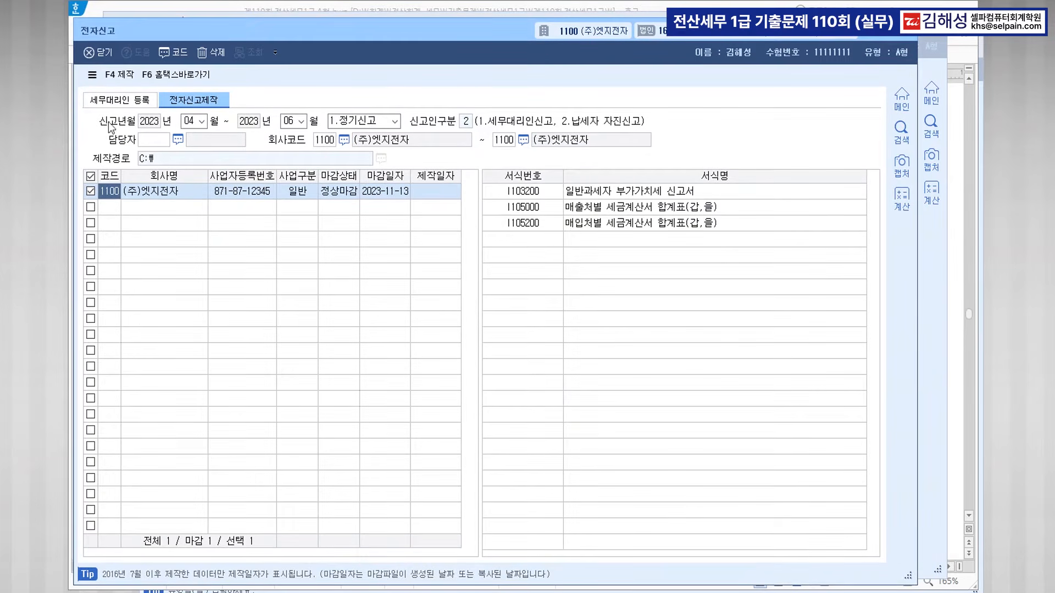
Produce the e-filing file with an encryption password and acknowledge the completion notice.
click(128, 80)
text(12345678)
key(Tab)
text(1234567)
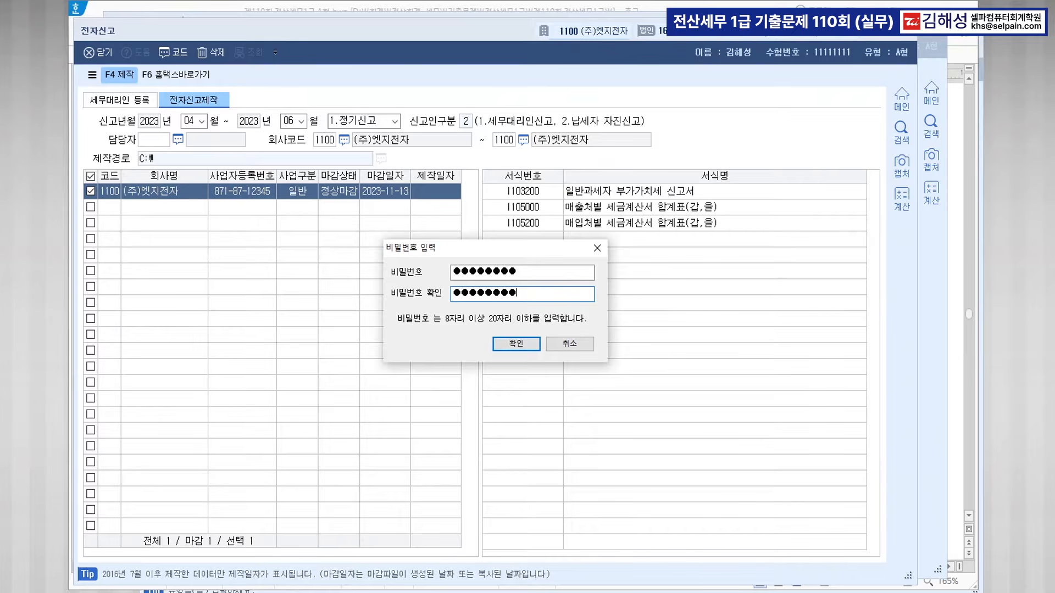
click(516, 344)
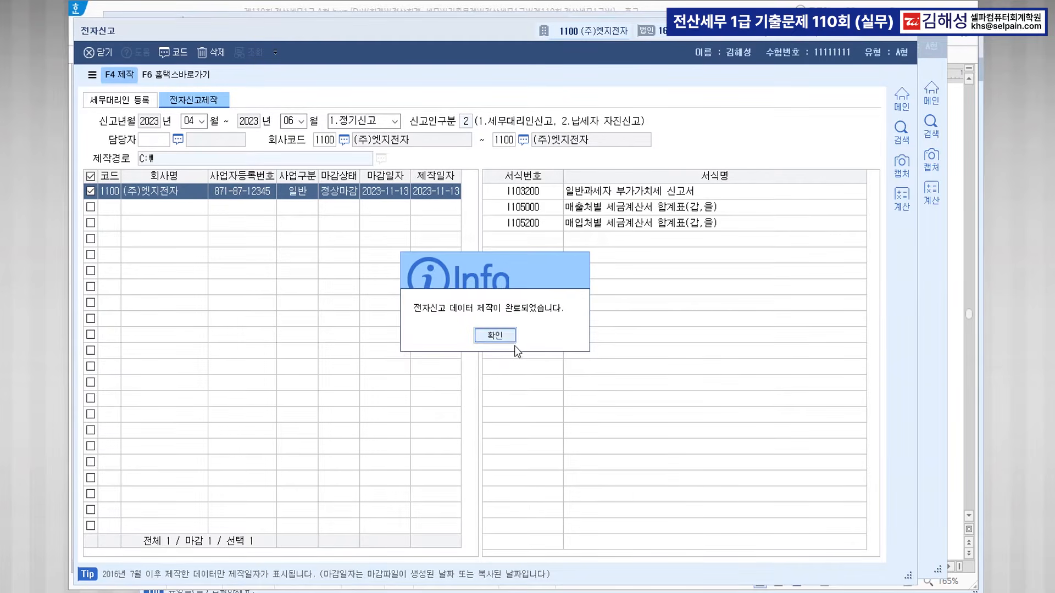
click(509, 339)
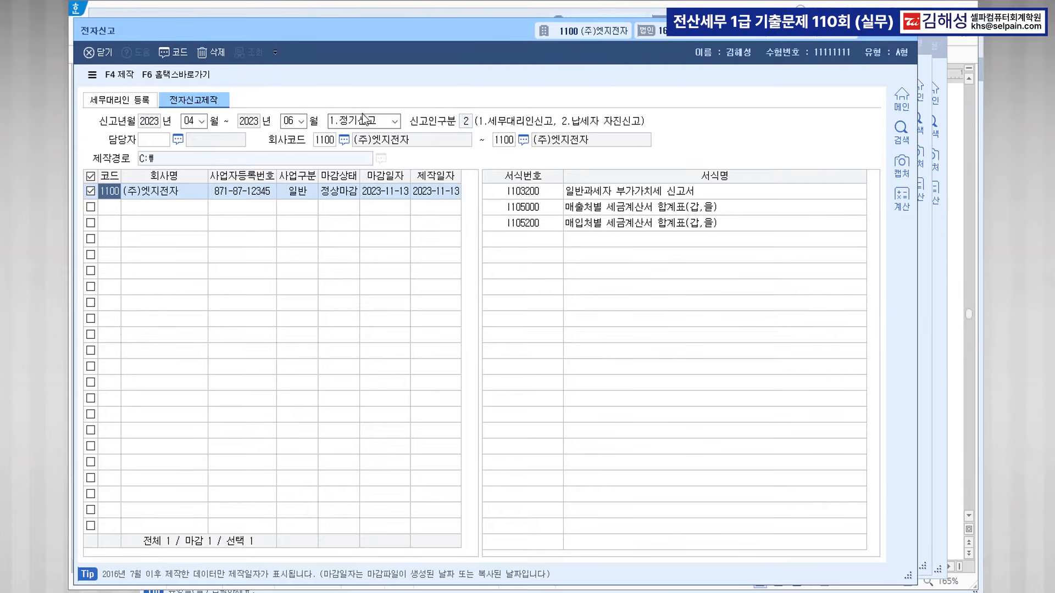
click(767, 592)
click(767, 592)
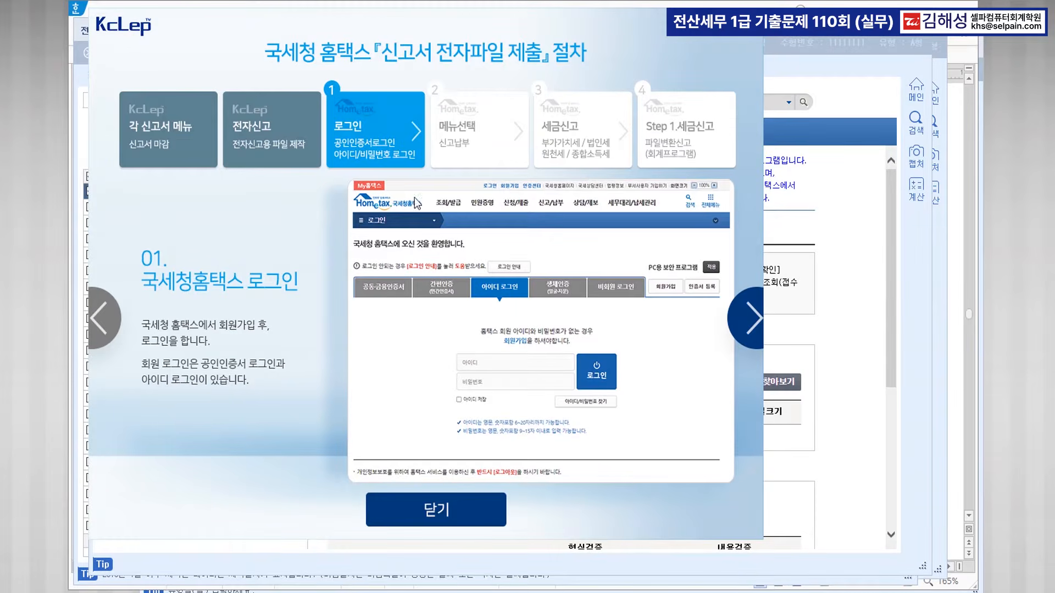
click(450, 512)
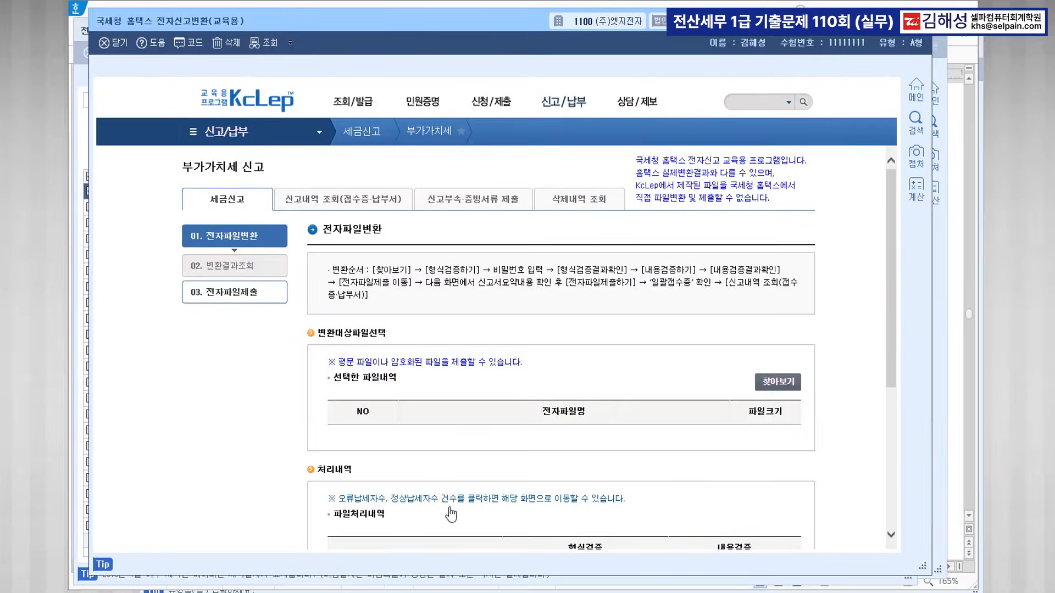
click(786, 385)
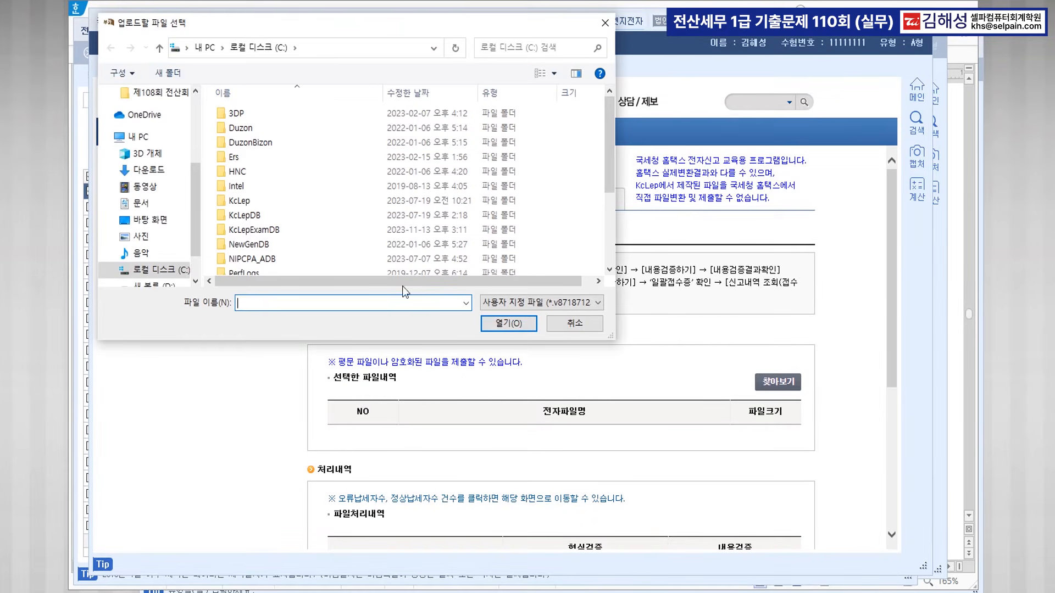
drag(609, 153, 607, 235)
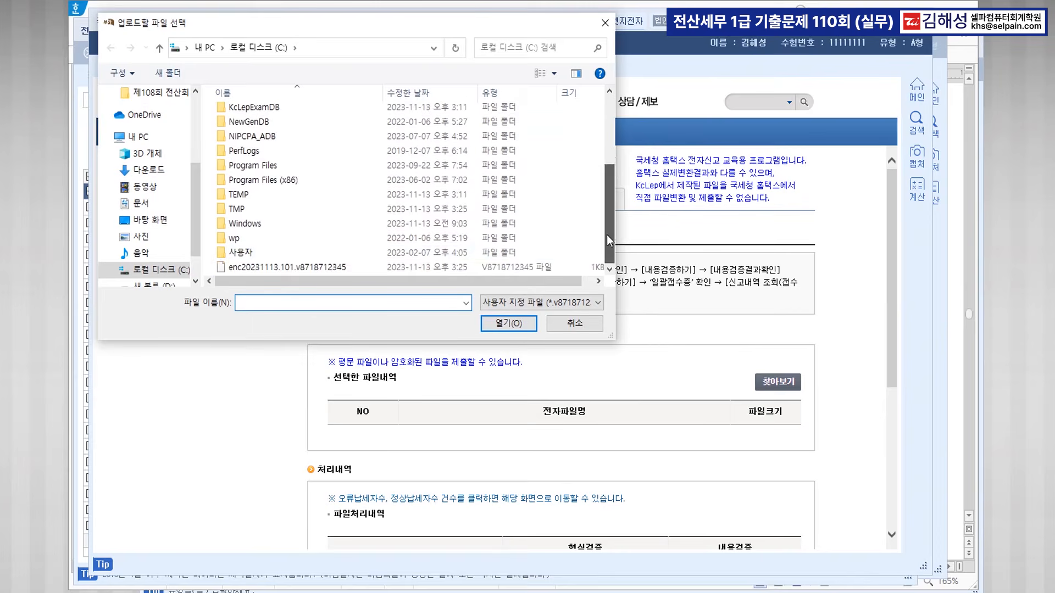
click(342, 268)
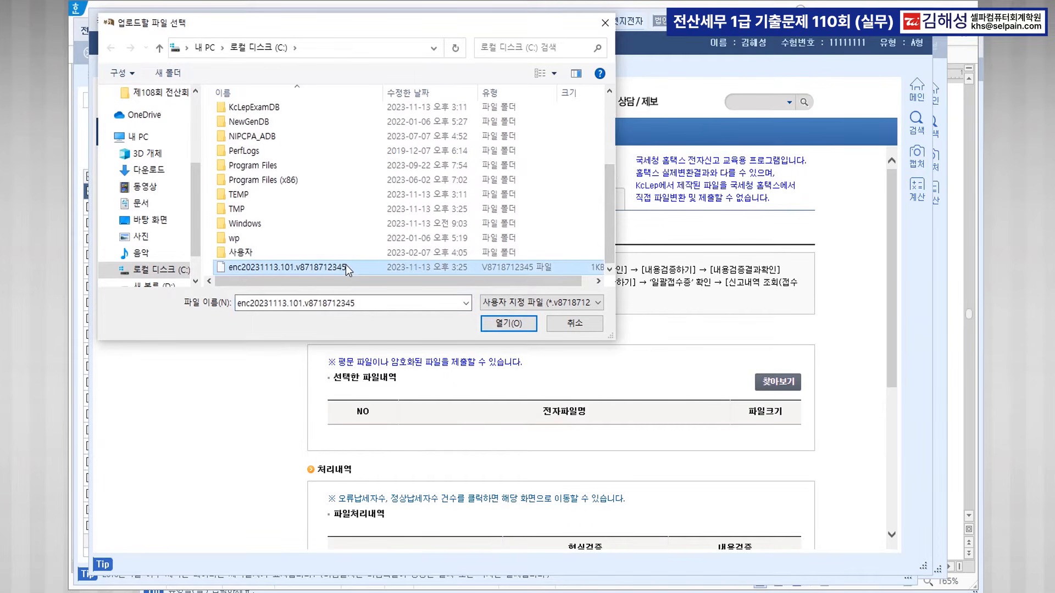
click(497, 323)
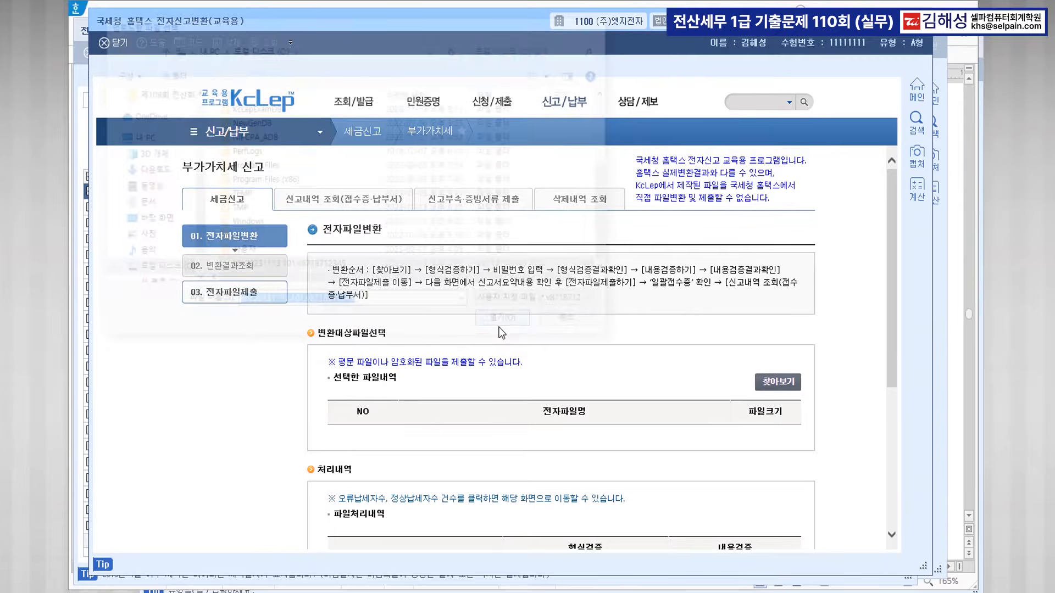
Enter the conversion password and run format and content verification, reviewing both results.
scroll(687, 443, down, 3)
scroll(688, 442, down, 2)
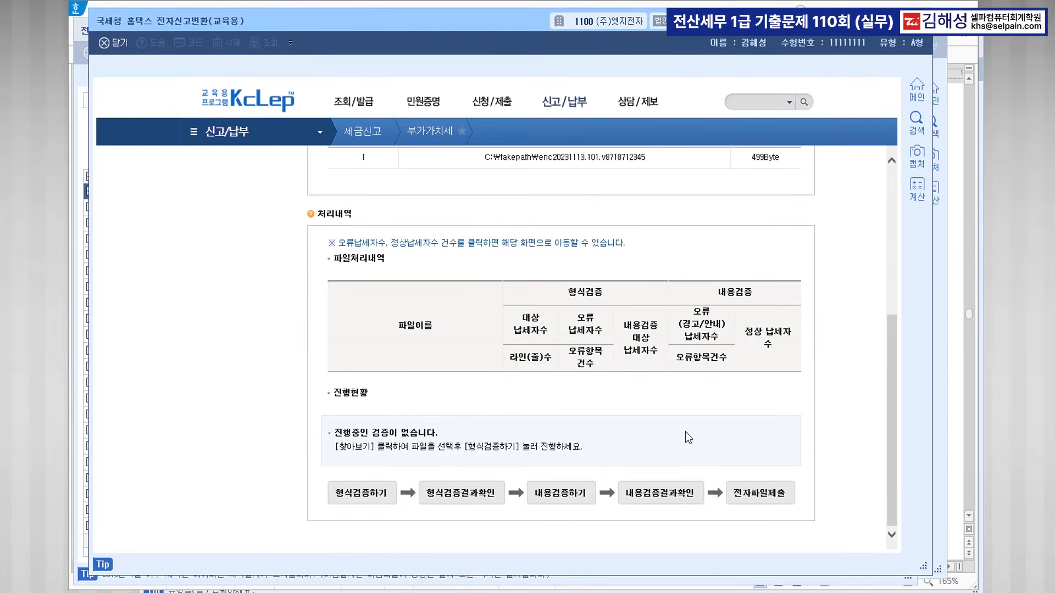
click(376, 497)
text(1234123)
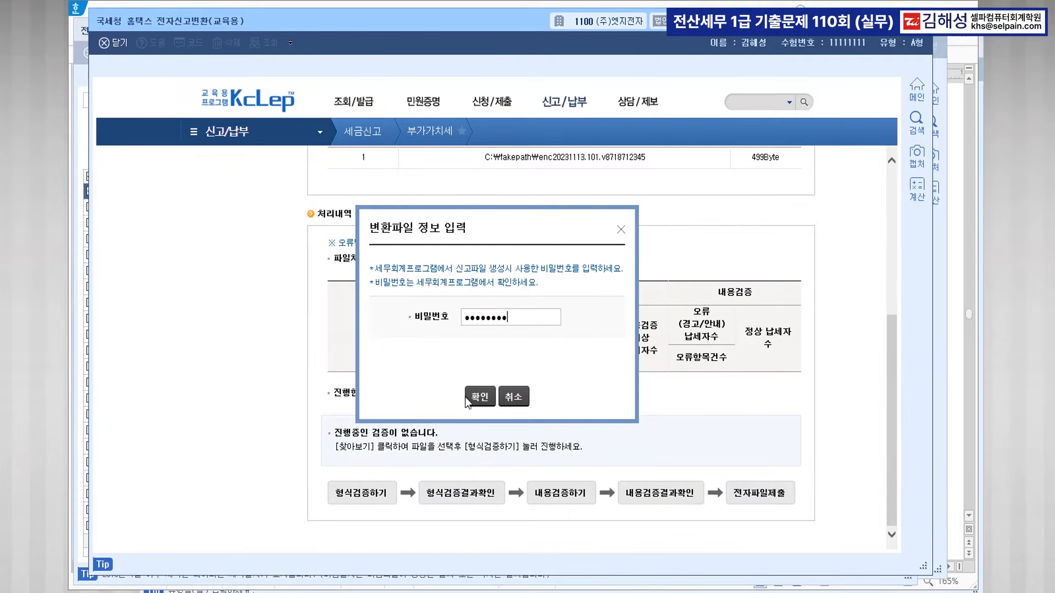
click(479, 396)
click(467, 513)
click(579, 529)
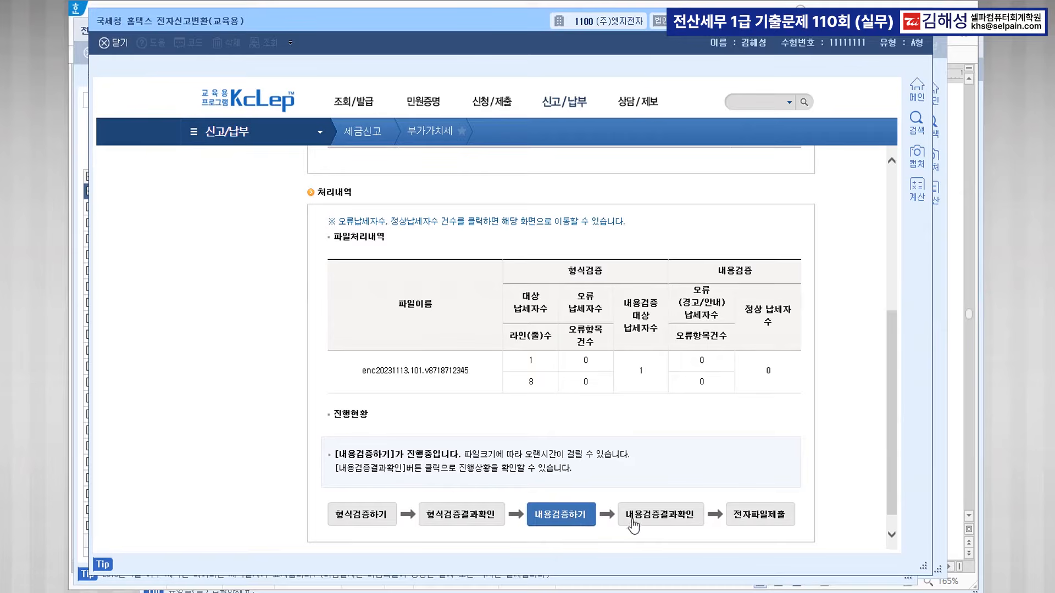
click(666, 517)
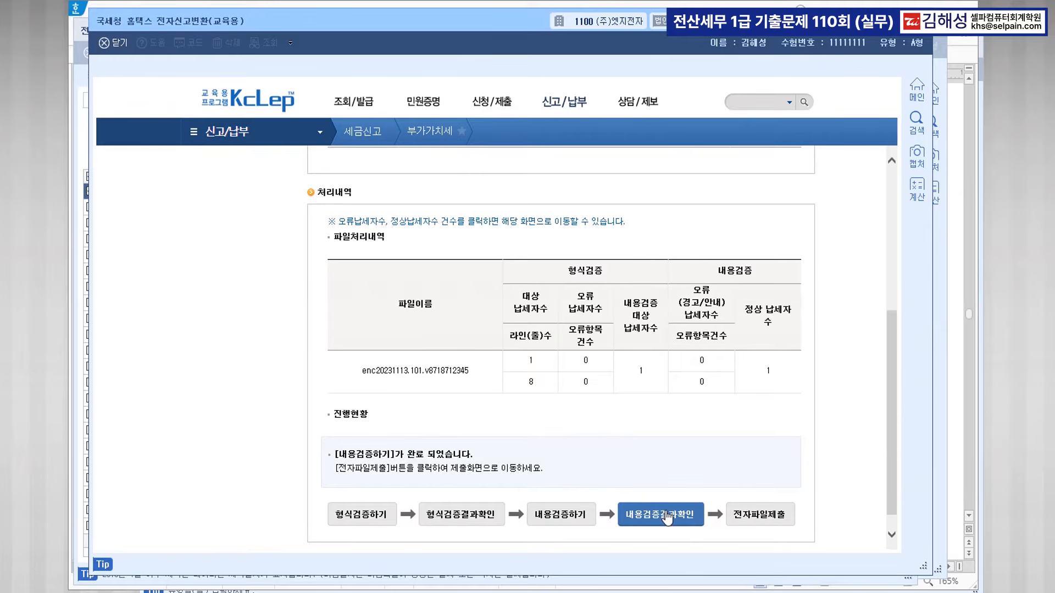
Submit the verified VAT return, close the receipt and filing windows, and return to the exam document.
click(756, 518)
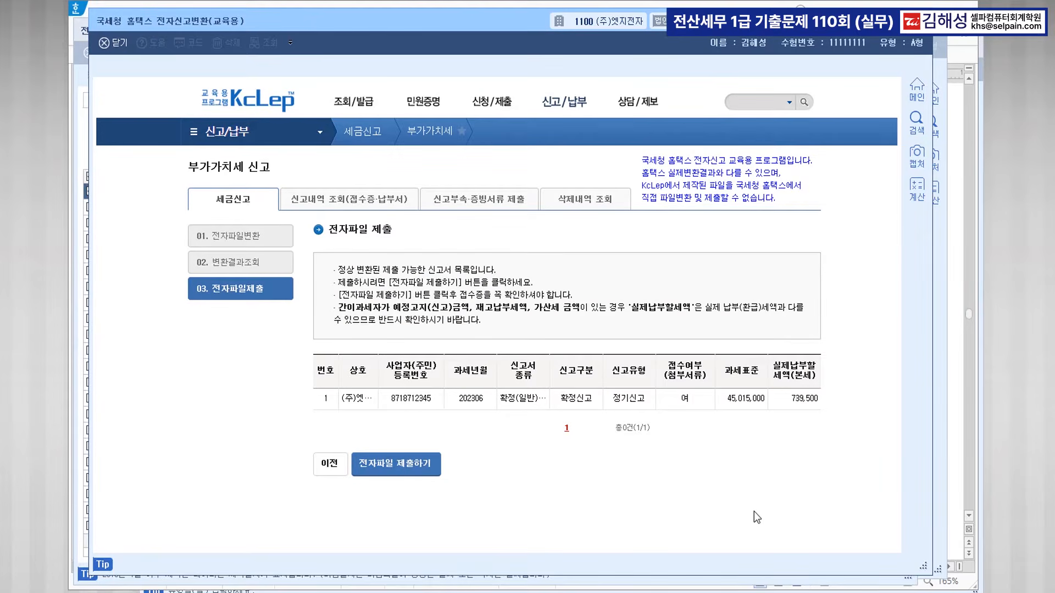
click(405, 468)
click(503, 331)
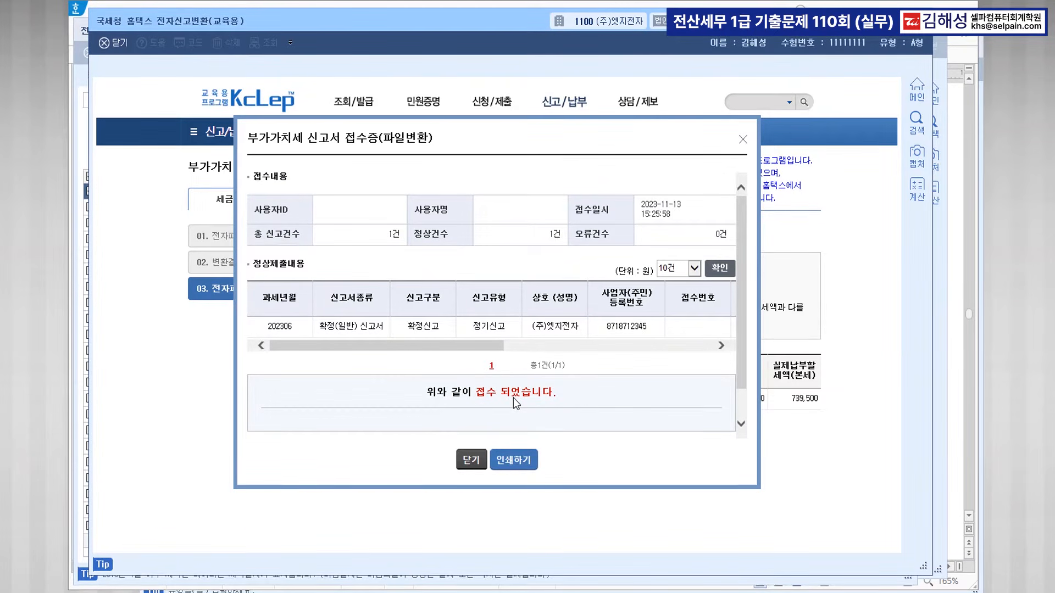
click(474, 469)
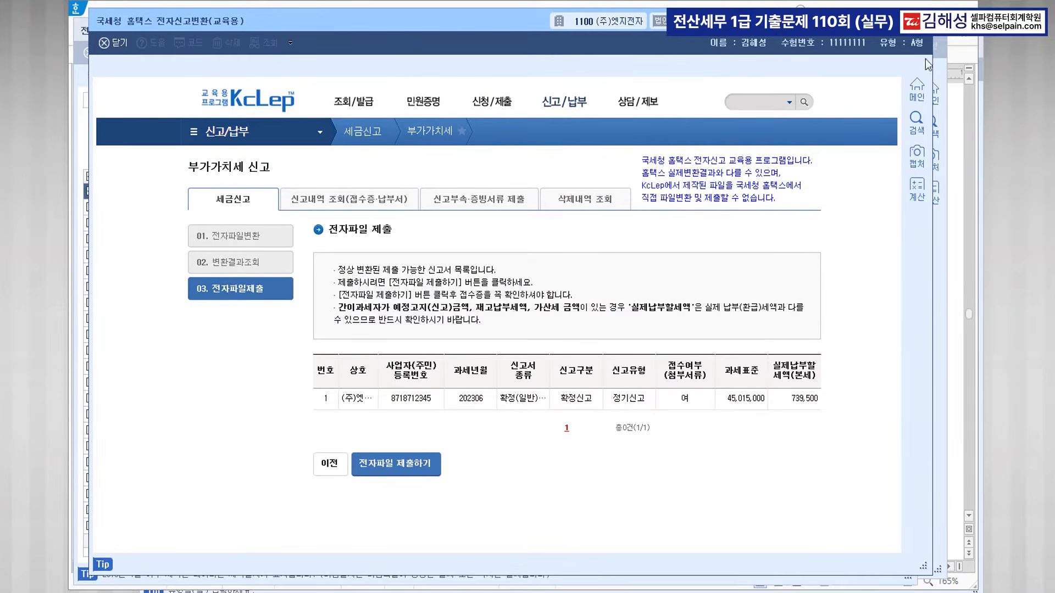
click(921, 21)
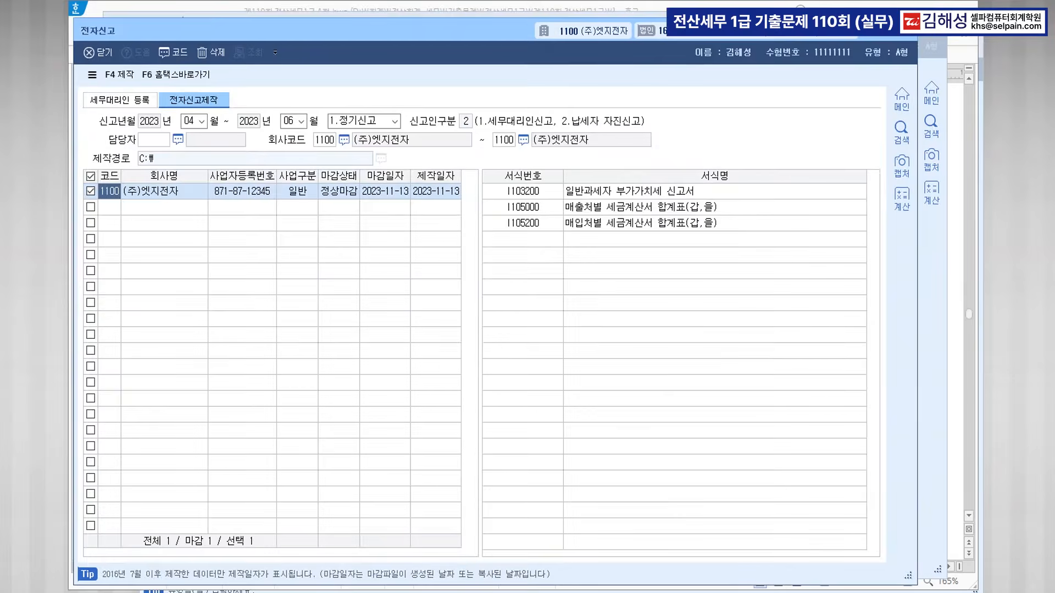
click(907, 35)
click(931, 45)
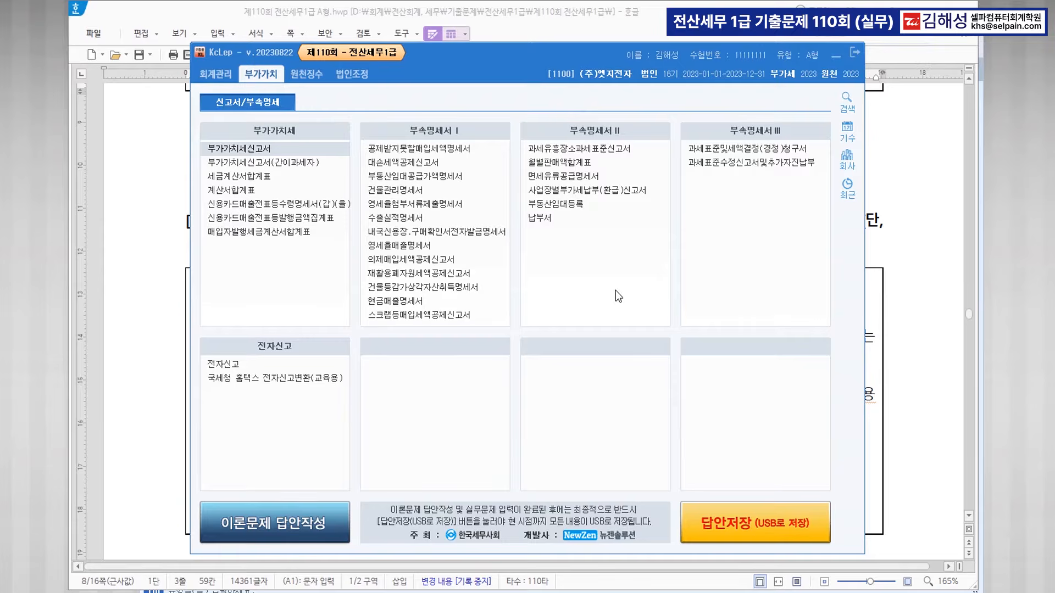
click(149, 308)
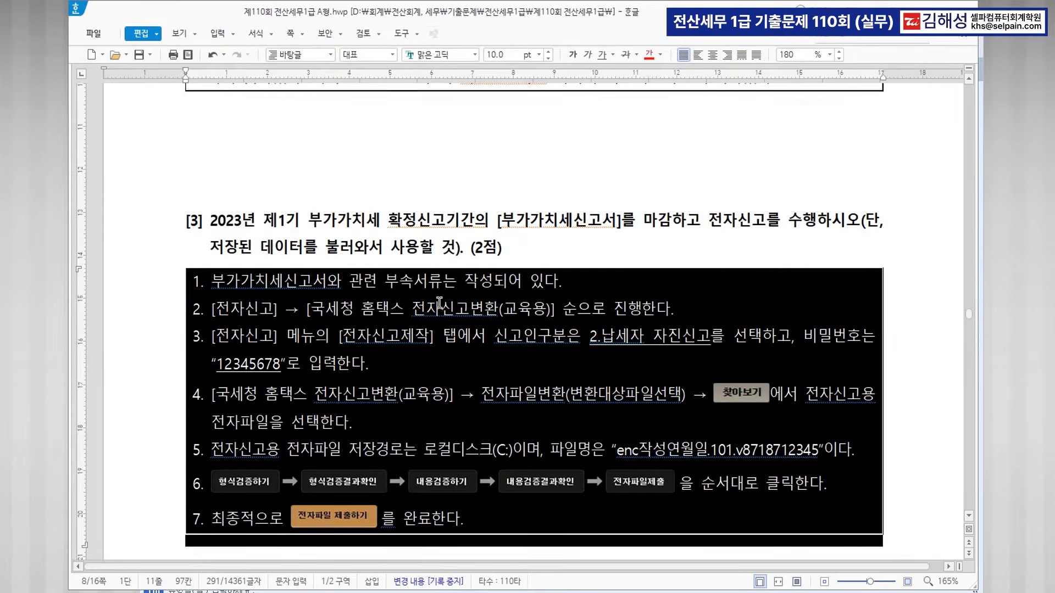
Colour 미지급 상태 red and type '30,000,000 * 6% = 1,800,000 * 11 / 12' below item [1].
click(625, 271)
scroll(639, 249, down, 10)
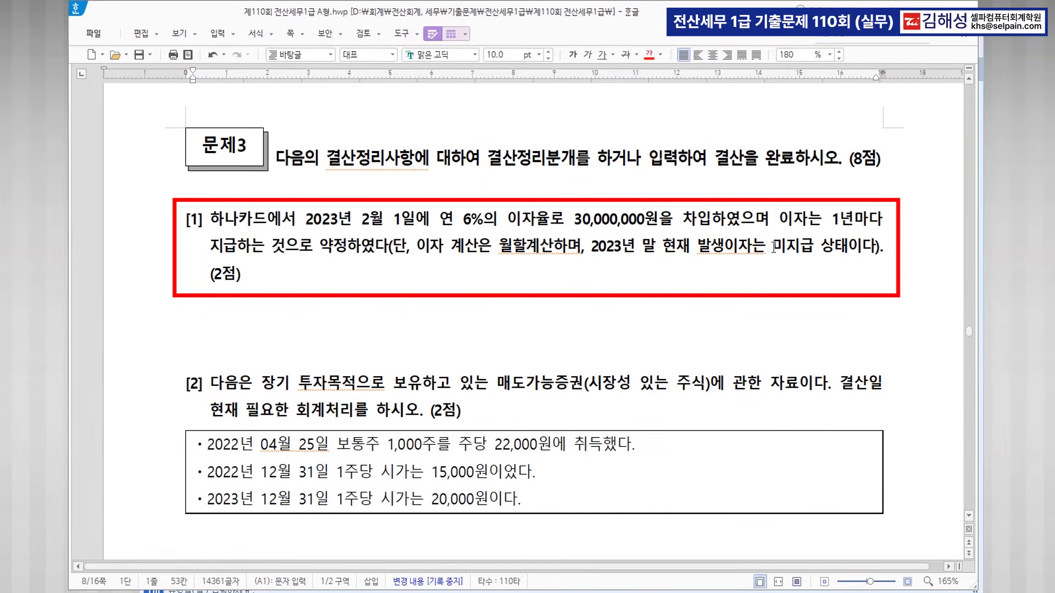
drag(771, 246, 848, 247)
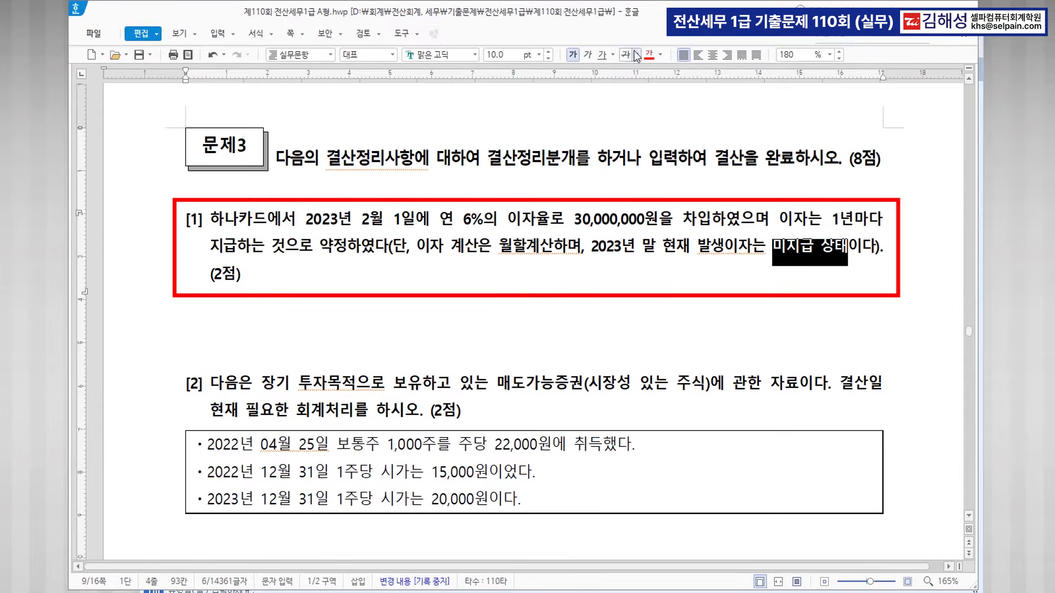
click(650, 54)
click(332, 306)
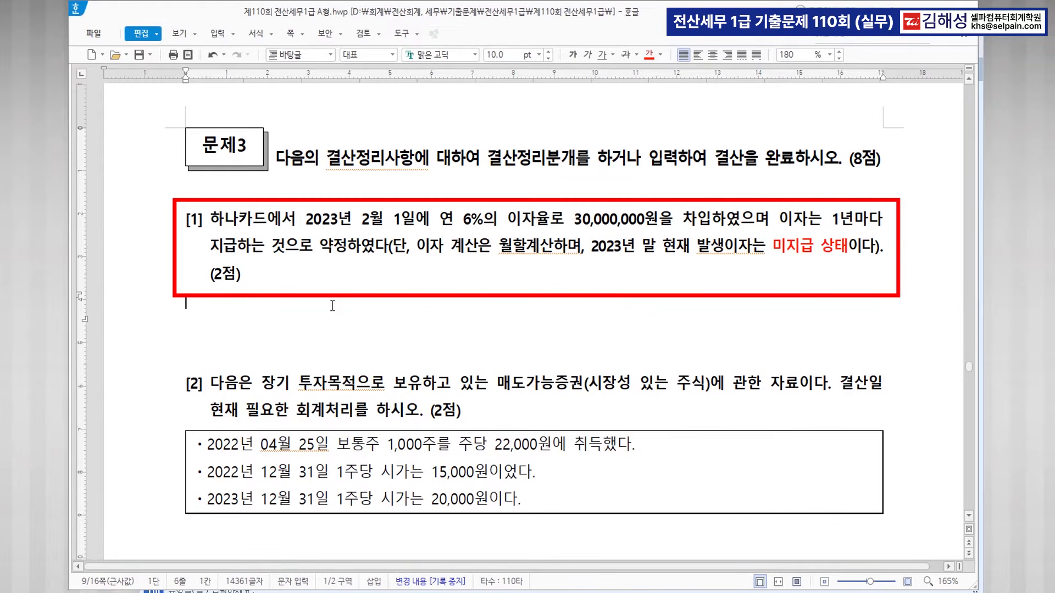
text(30,)
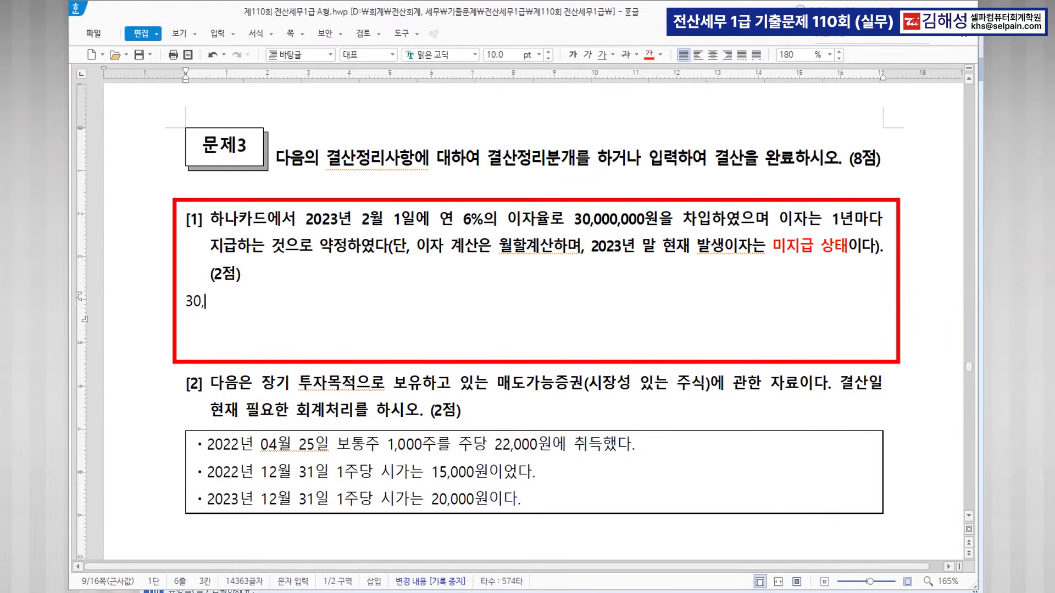
text(000,000  * )
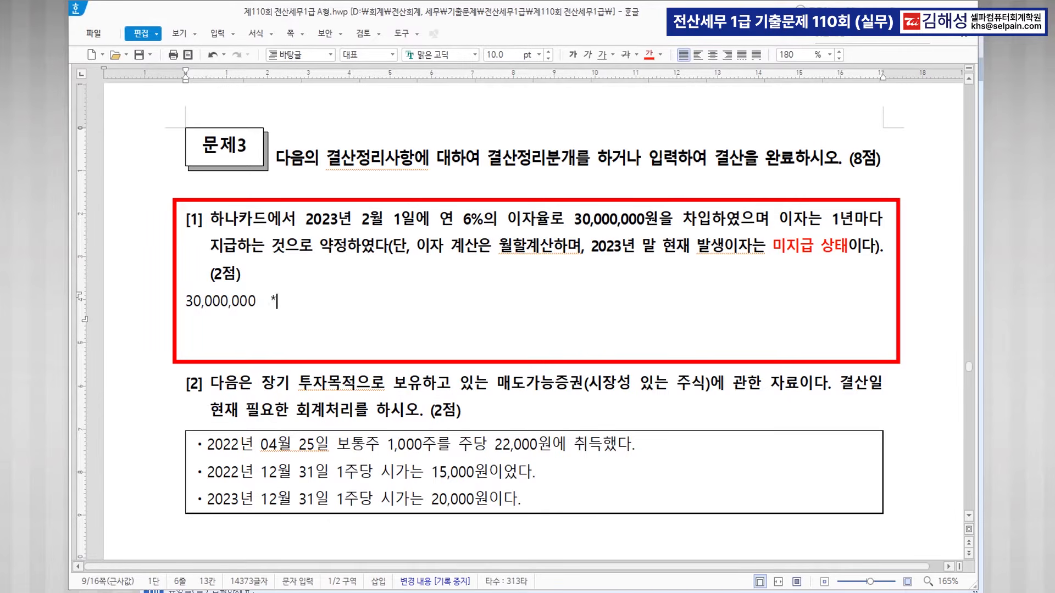
text(6% = 1,800,000  * )
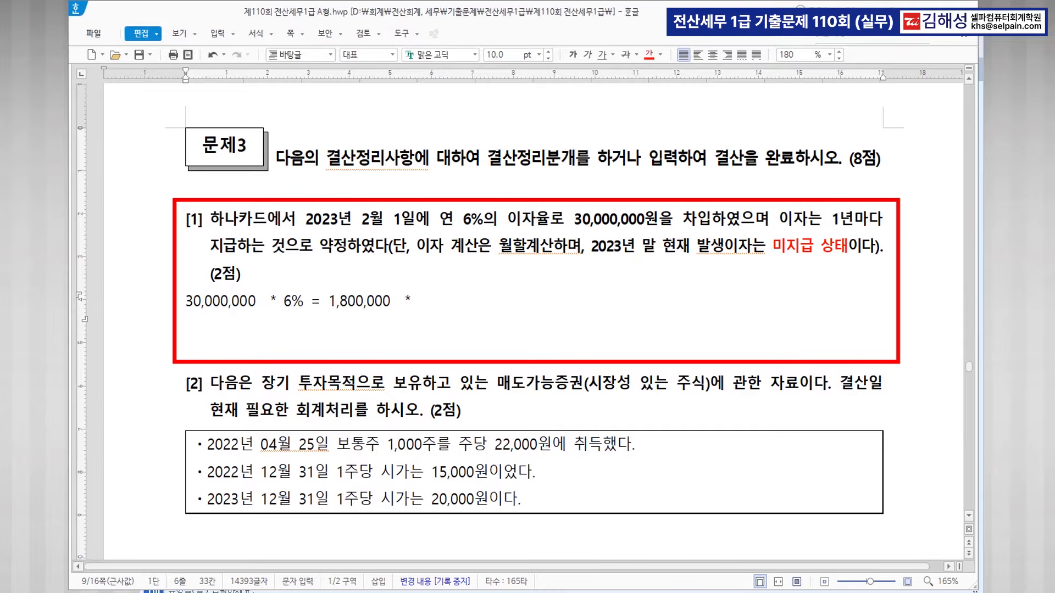
text(11 / 12 =)
Compute 1800000*11/12 in Calculator and append the result 1,650,000 after the equals sign.
click(308, 591)
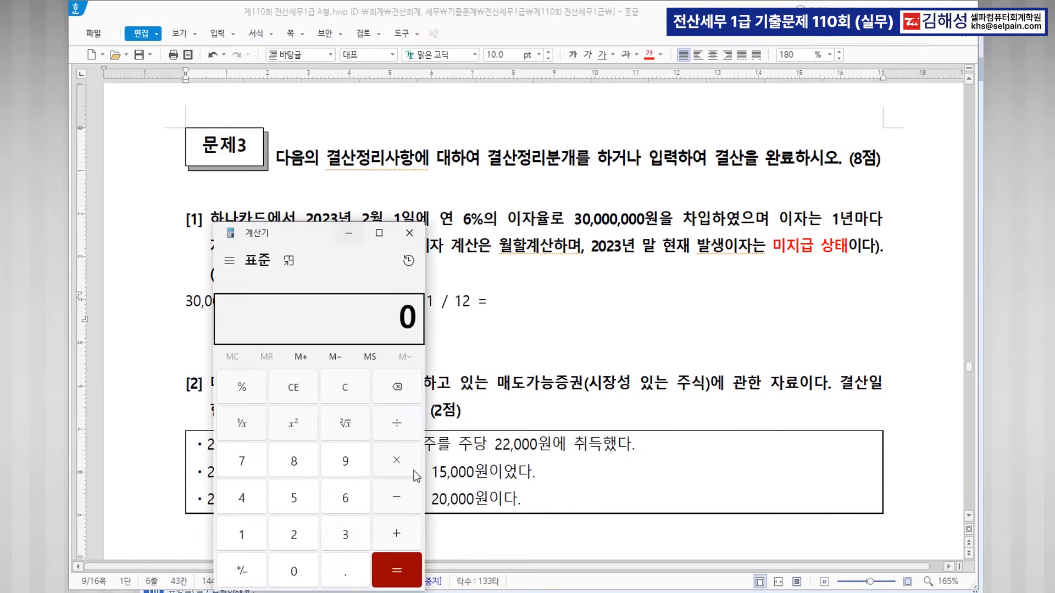
drag(296, 236, 682, 147)
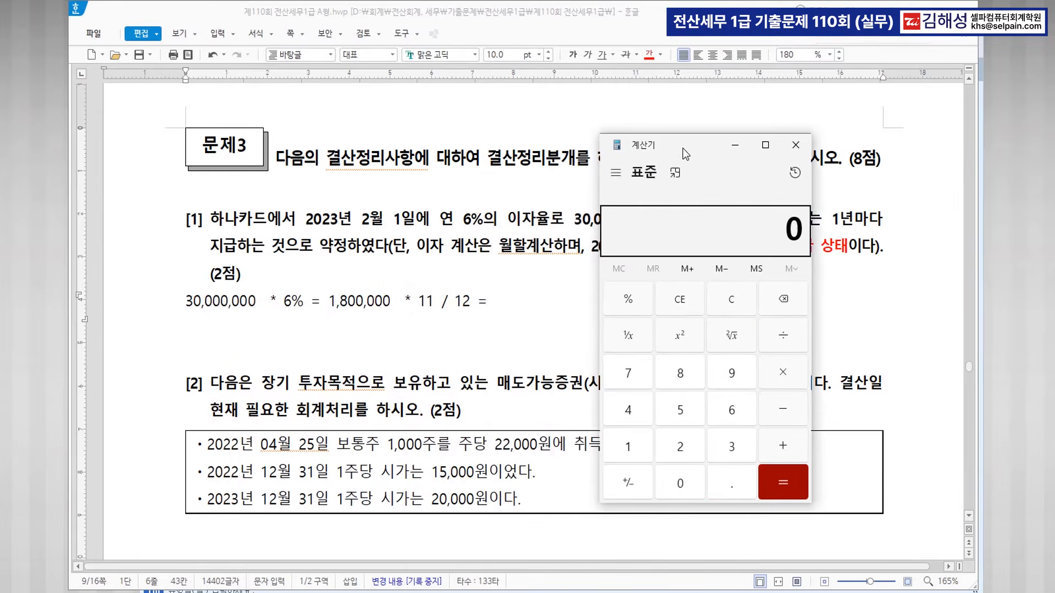
text(18000)
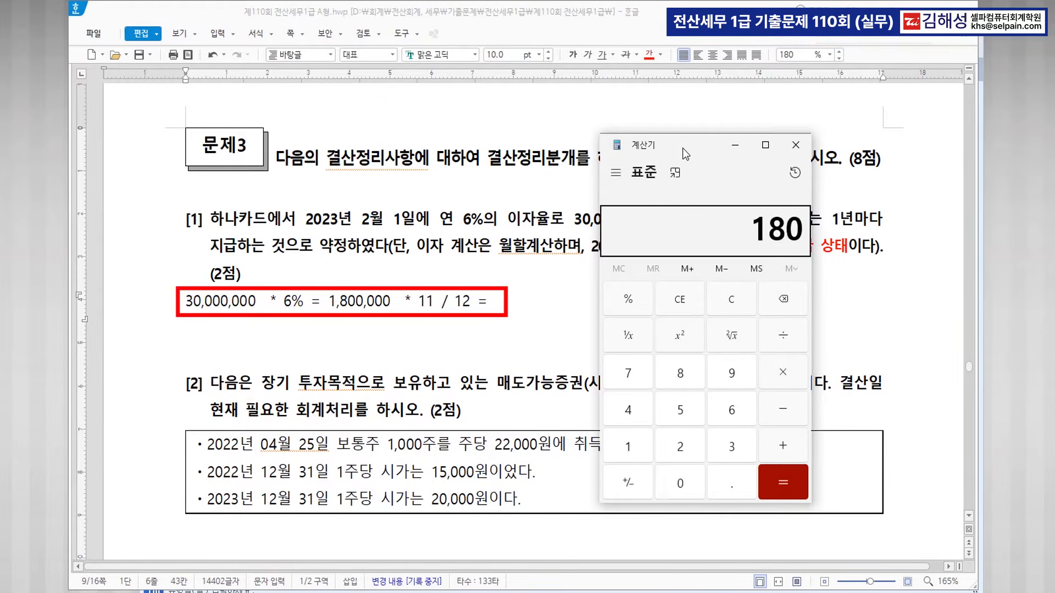
text(00)
text(*11/12)
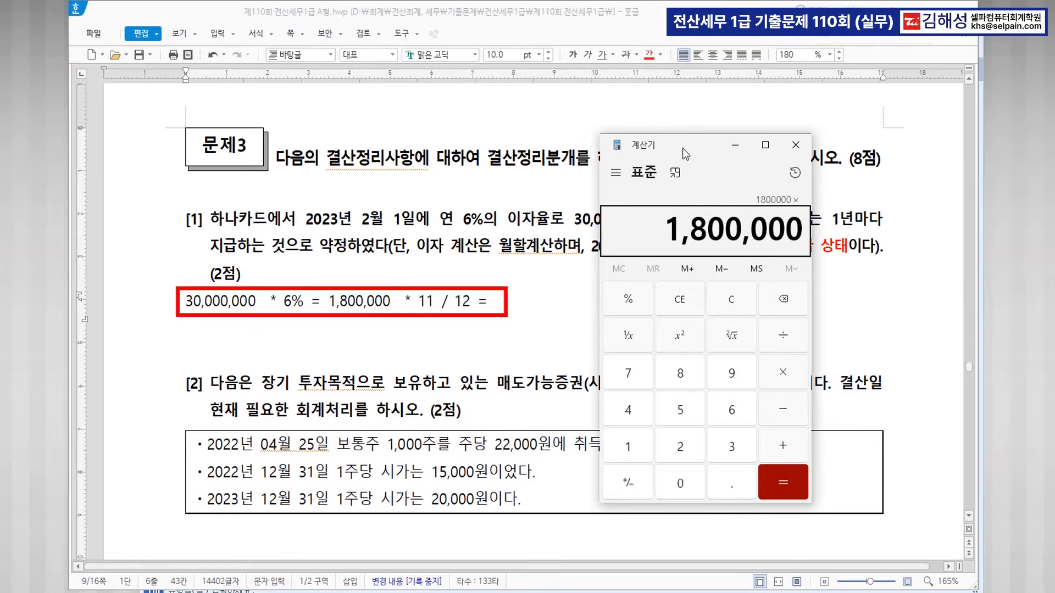
key(Return)
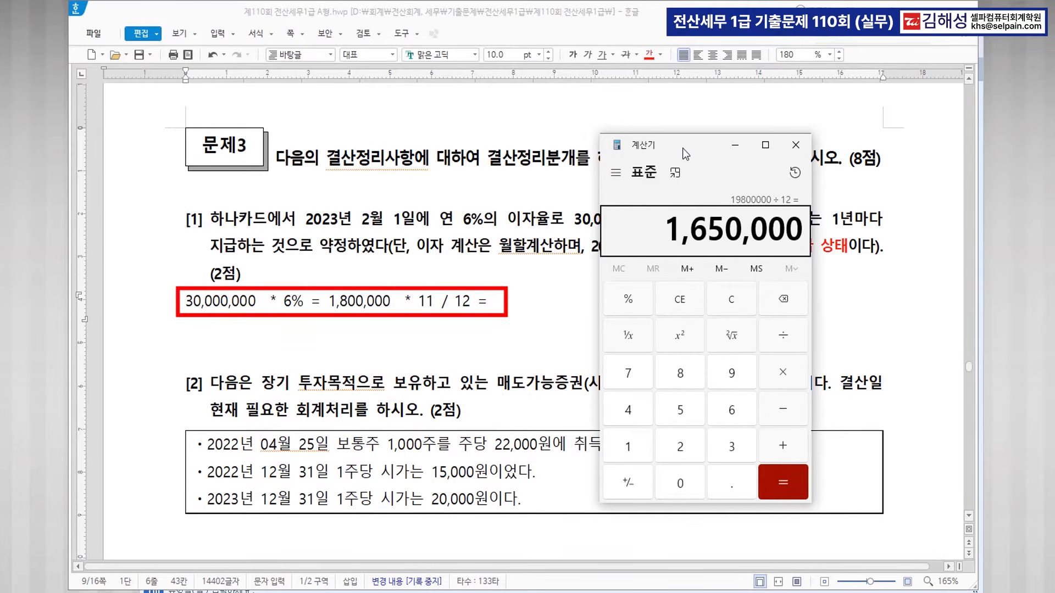
click(510, 304)
text(1)
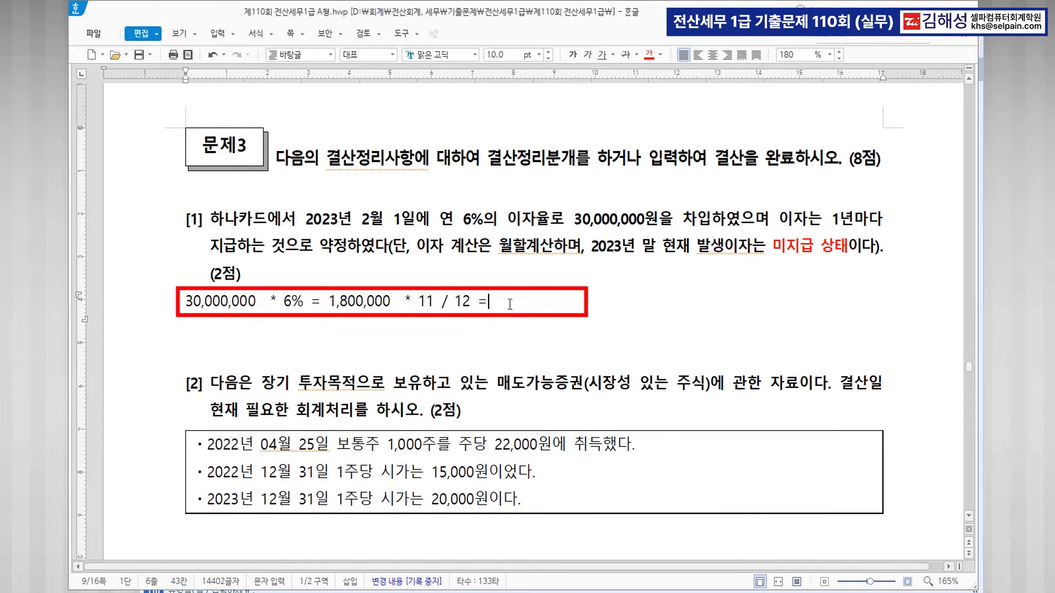
text(,650,000)
Start a 12/31 general journal entry debiting 0951 이자비용 for 1,650,000.
scroll(535, 301, down, 2)
click(531, 591)
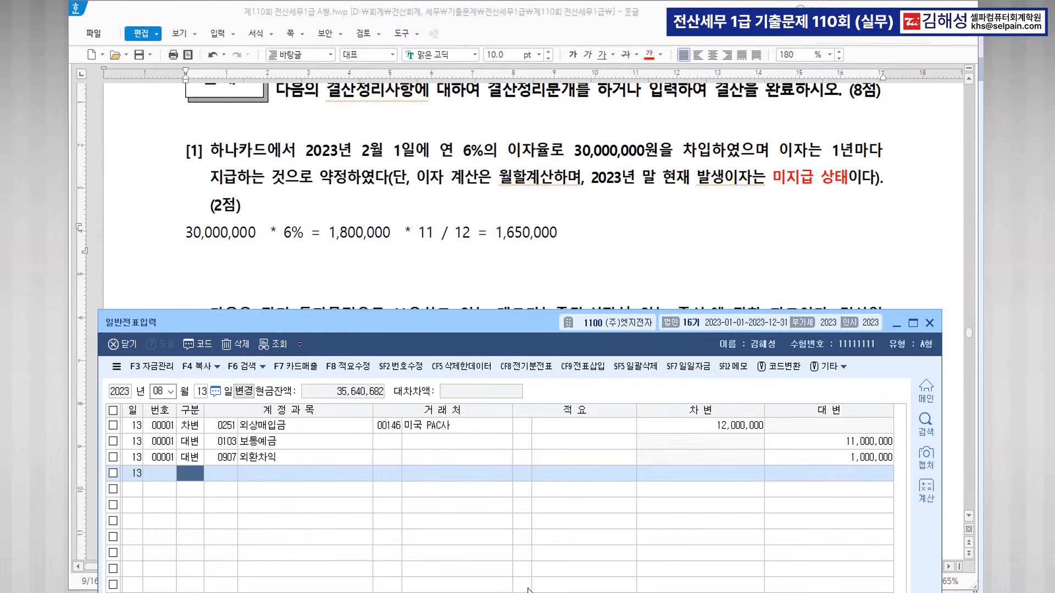
key(Escape)
key(Escape)
text(1234)
key(Return)
text(31)
key(Return)
text(3)
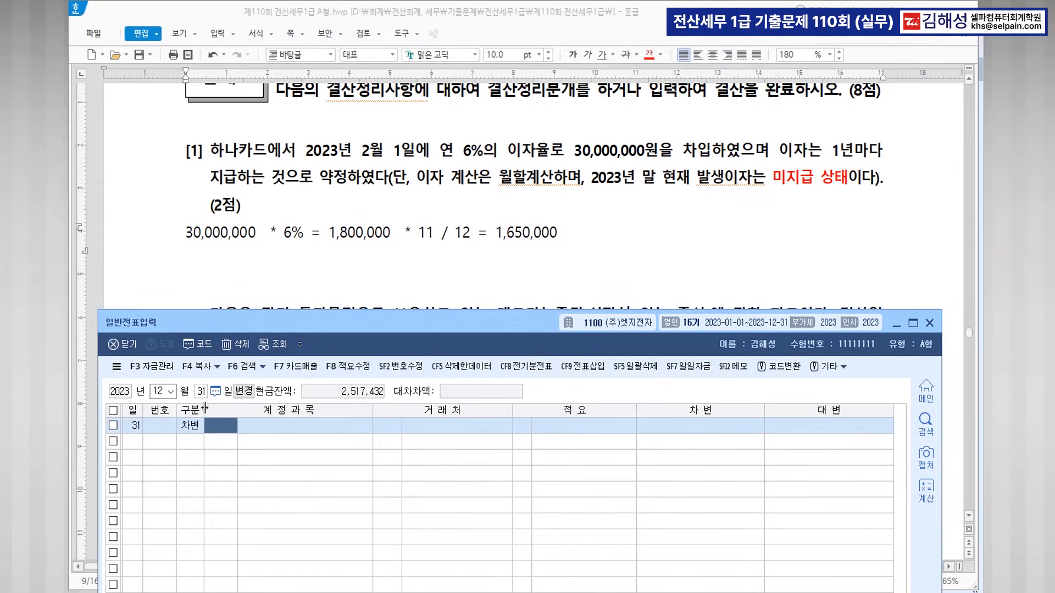
text(951)
key(Return)
key(Return)
key(Return)
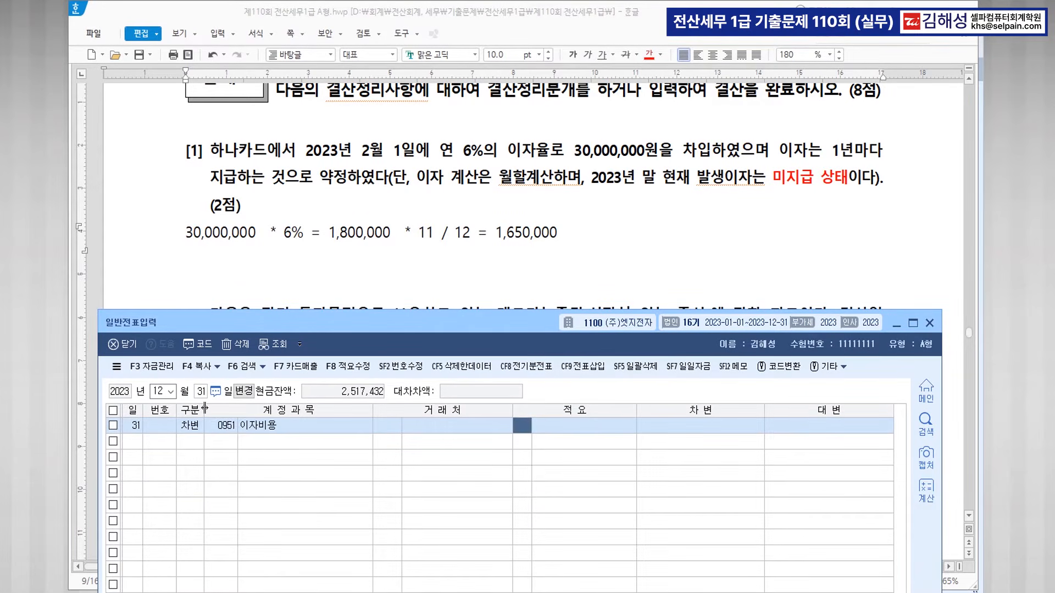
text(1650000)
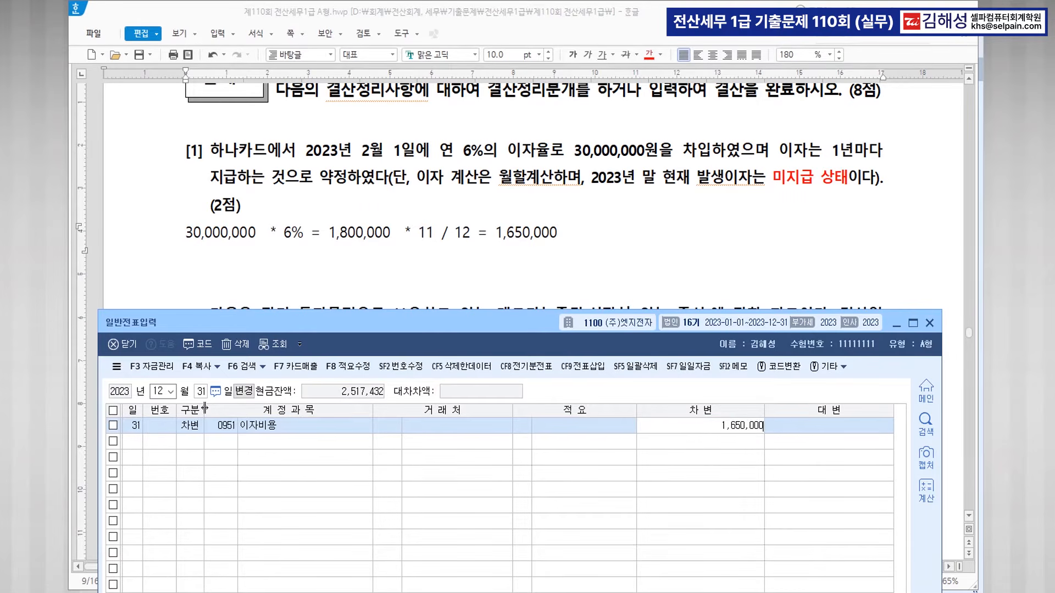
key(Return)
Credit 0262 미지급비용 for 1,650,000 using the 미지 account lookup.
text(4)
key(Return)
text(미지)
key(Return)
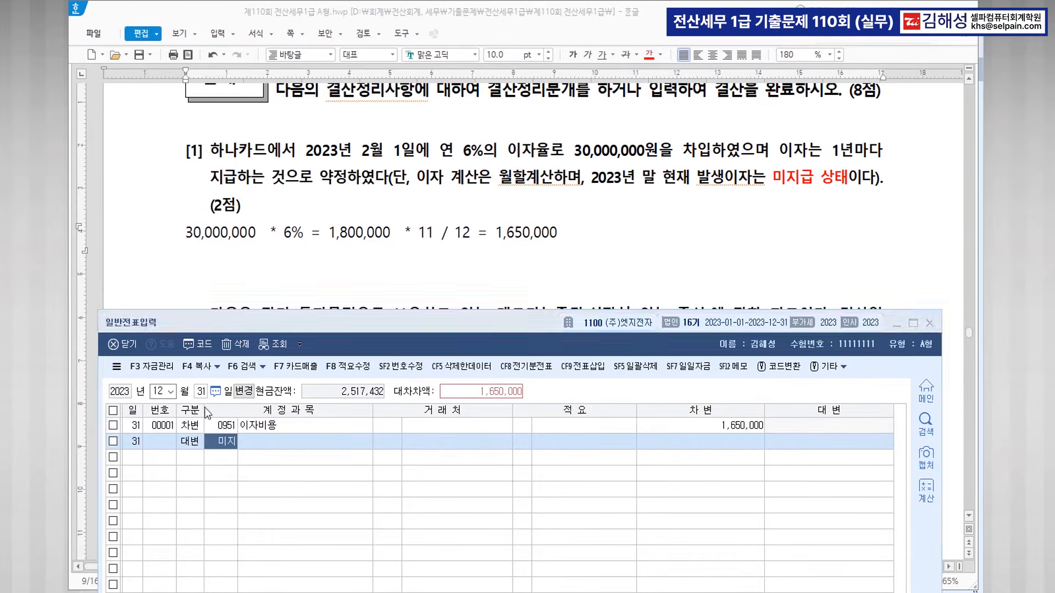
key(Down)
key(Down)
key(Return)
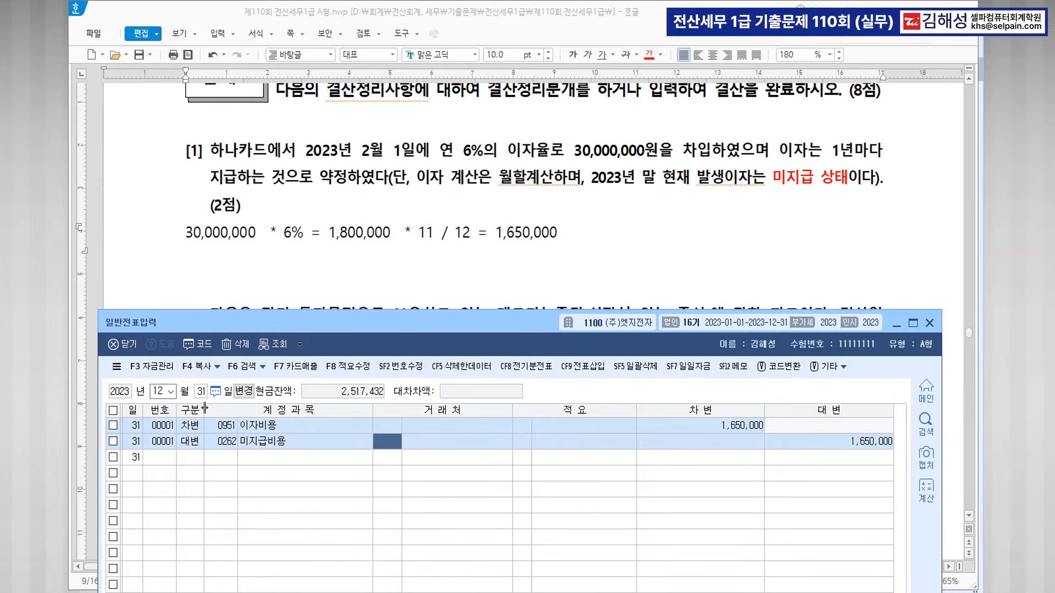
key(Down)
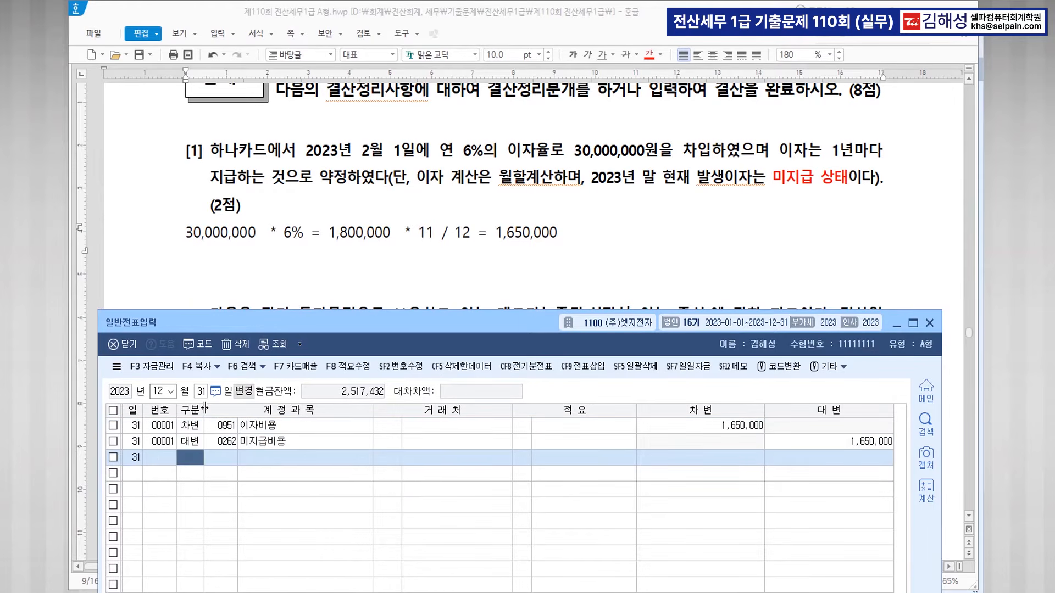
scroll(522, 205, down, 5)
Colour 매도가능증권 and 22,000원에 취득 red in question [2].
click(522, 205)
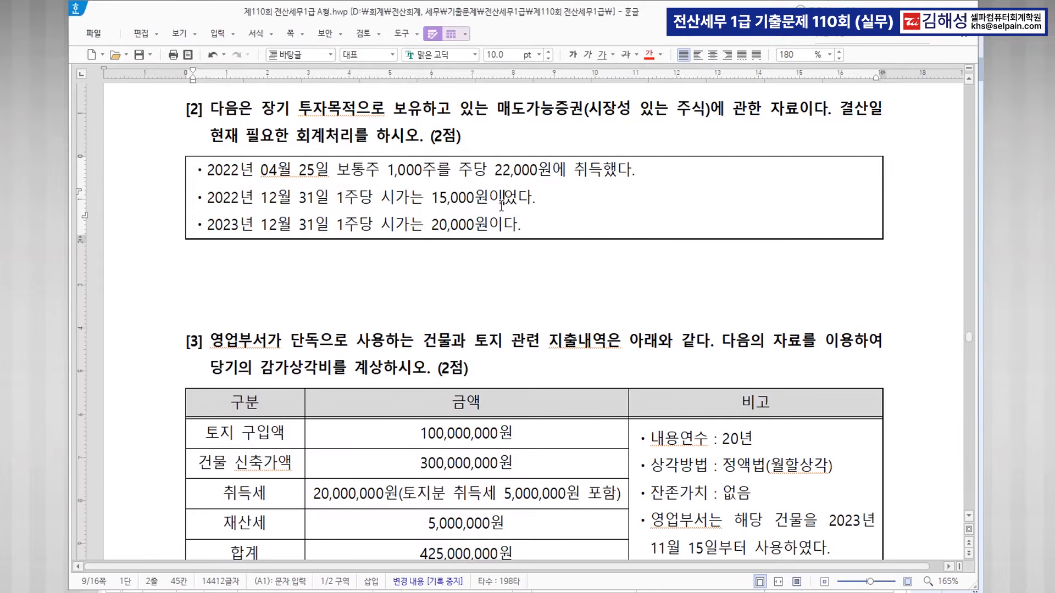
drag(496, 109, 585, 108)
click(648, 54)
scroll(651, 63, up, 1)
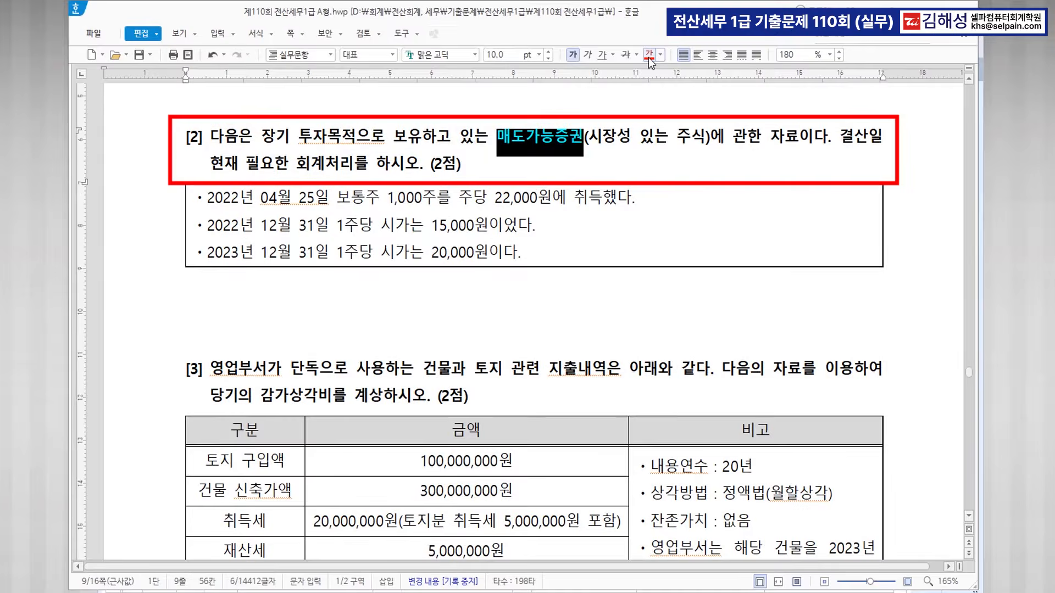
drag(495, 204, 599, 202)
click(552, 203)
click(649, 54)
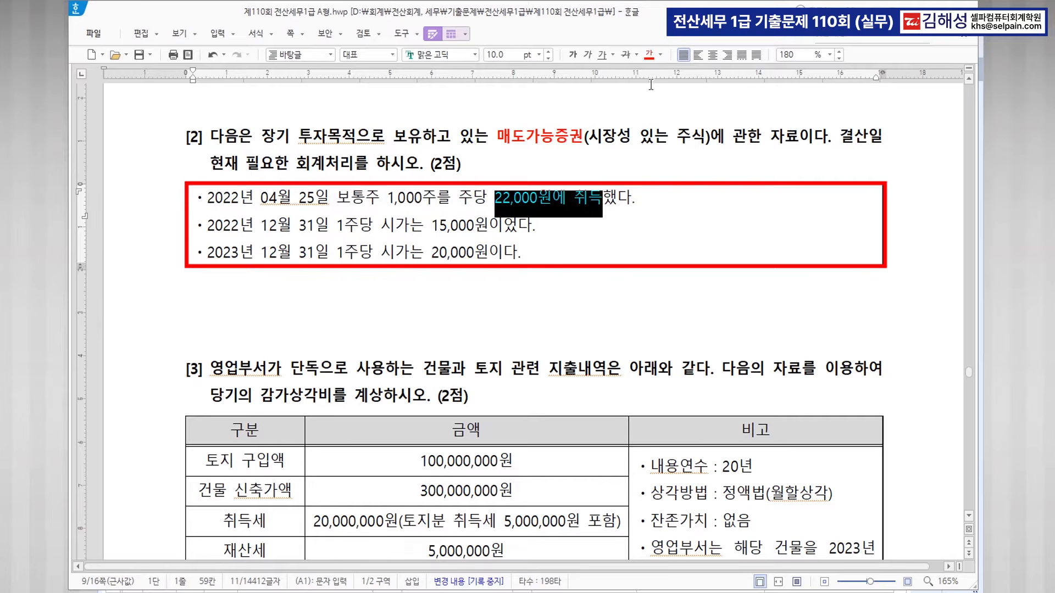
click(566, 250)
drag(431, 230, 493, 231)
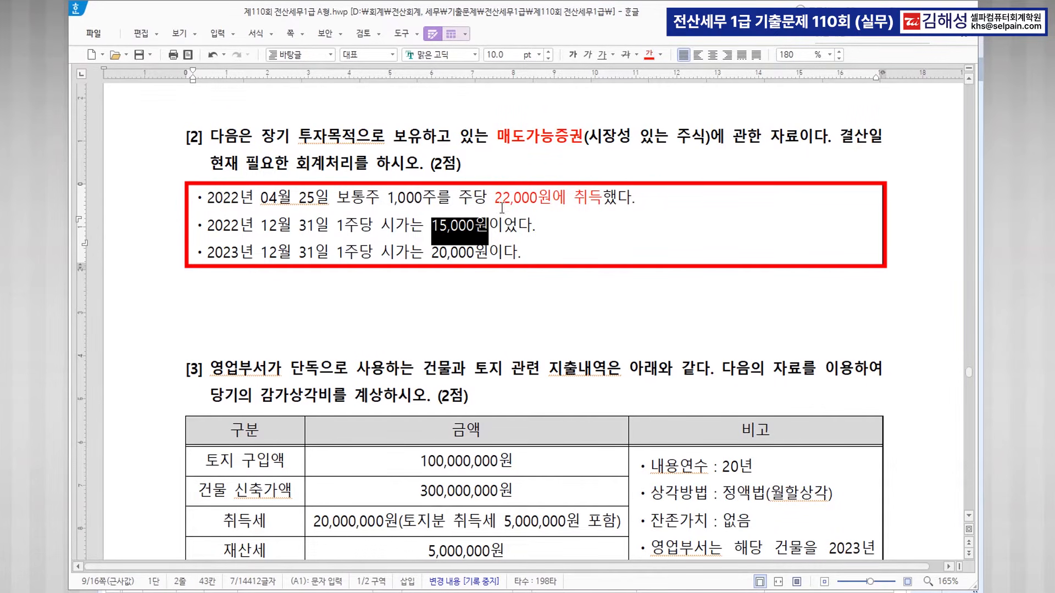
Add the red note (매도가능증권평가손실 7,000,000) after the second bullet.
click(539, 227)
text((매도가)
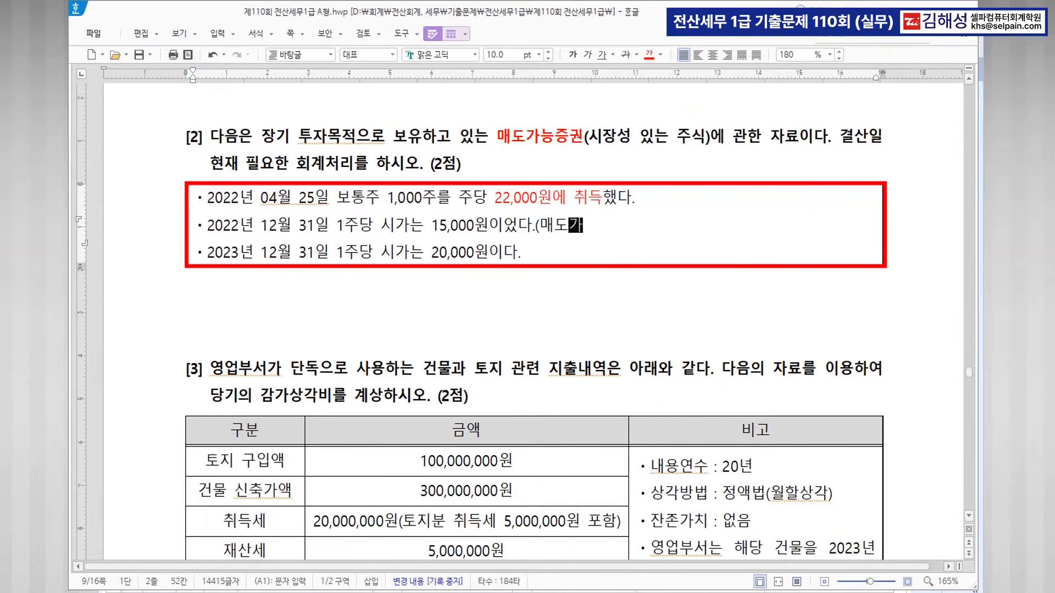
text(능증권평가손ㅅ)
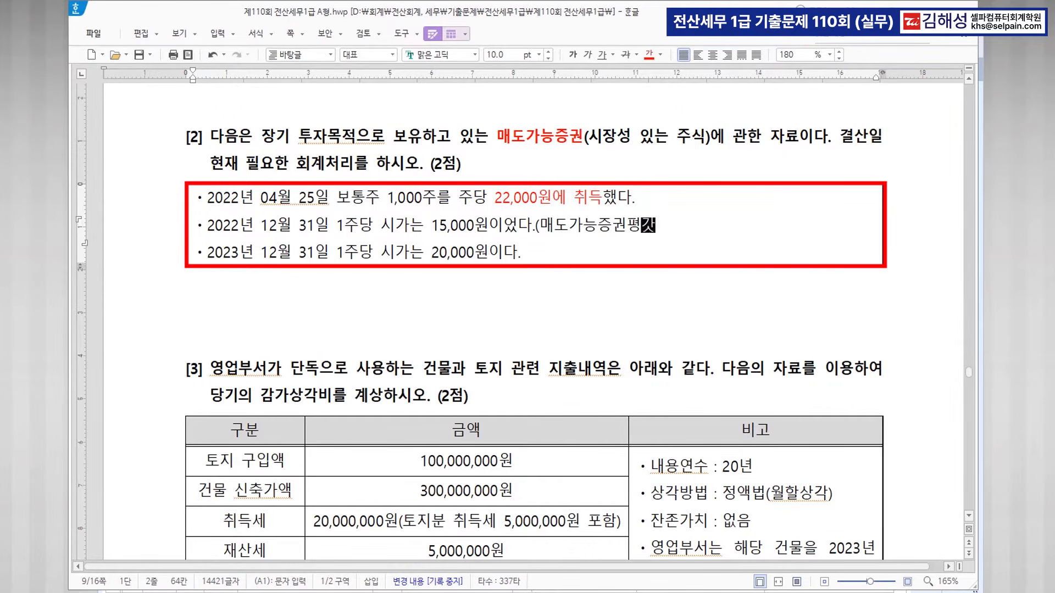
text(실 7,)
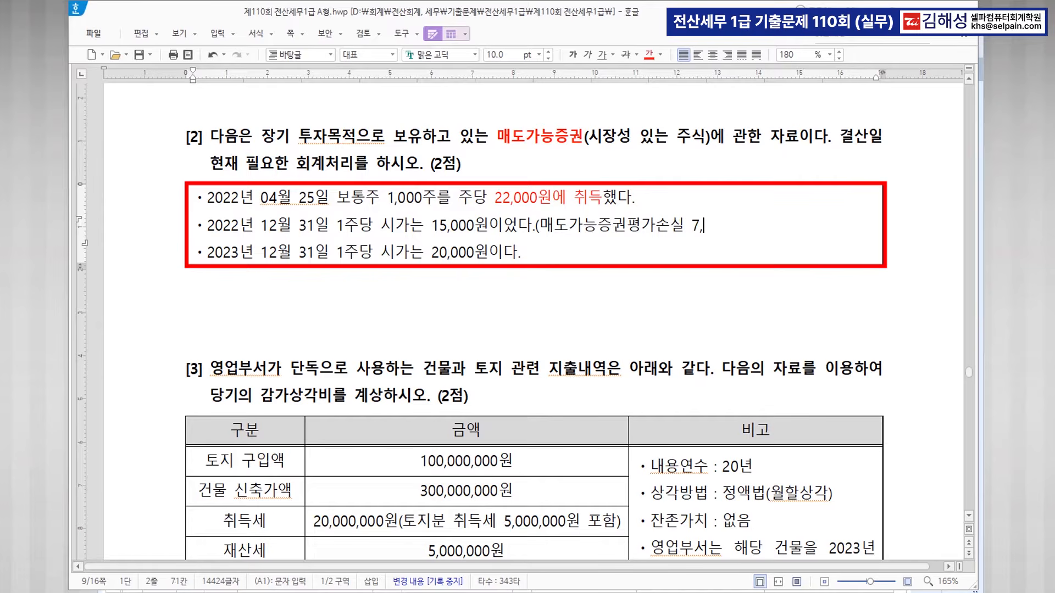
text(000,000 )
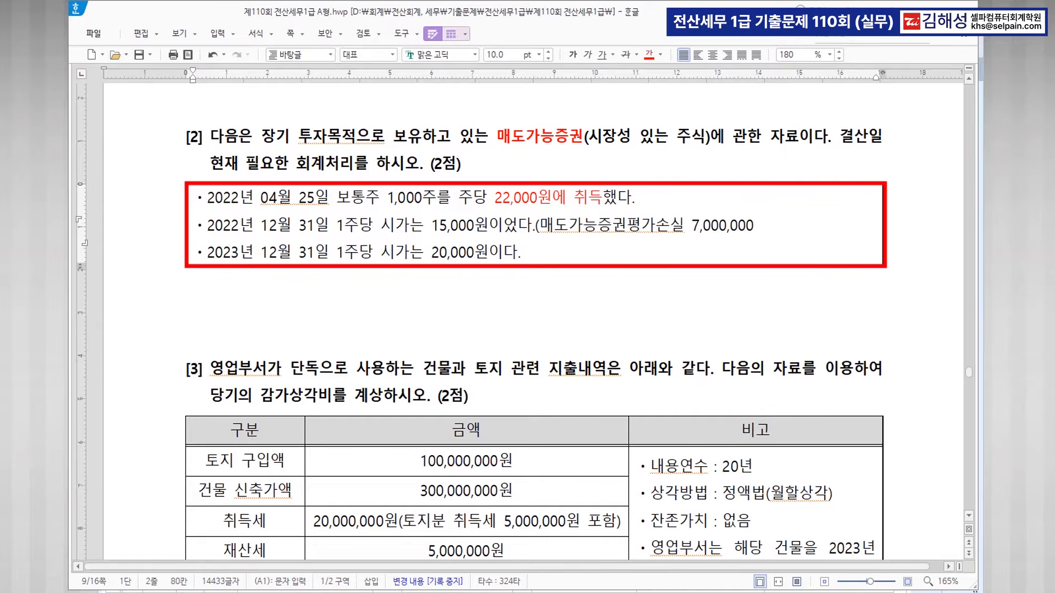
text())
drag(636, 233, 753, 232)
click(649, 55)
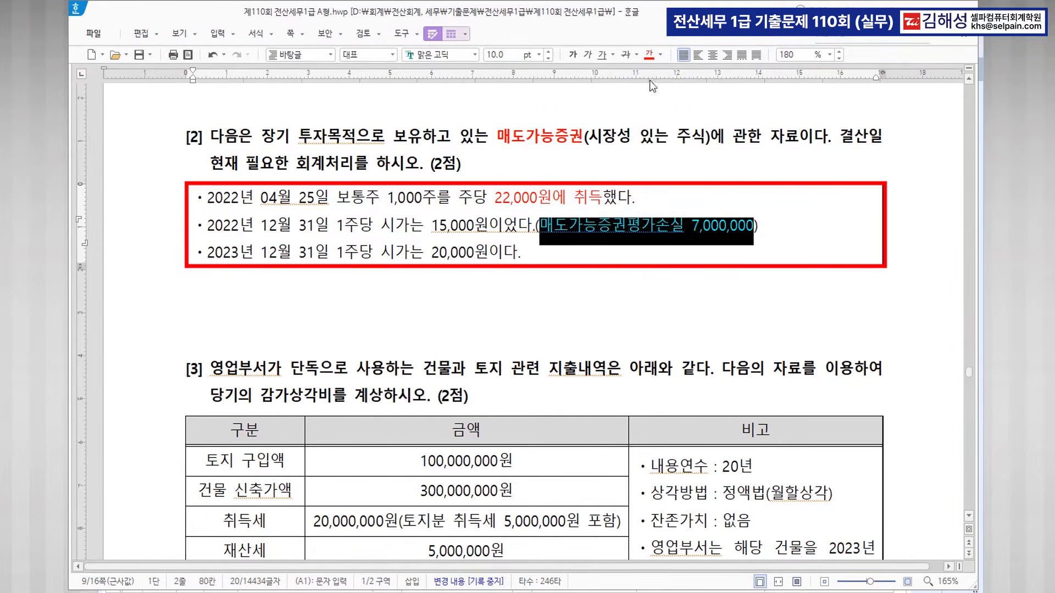
click(449, 254)
Write '상승 5,000,000 >> 매도가능증권평가손실' on the third bullet, pasting the copied account name.
click(449, 256)
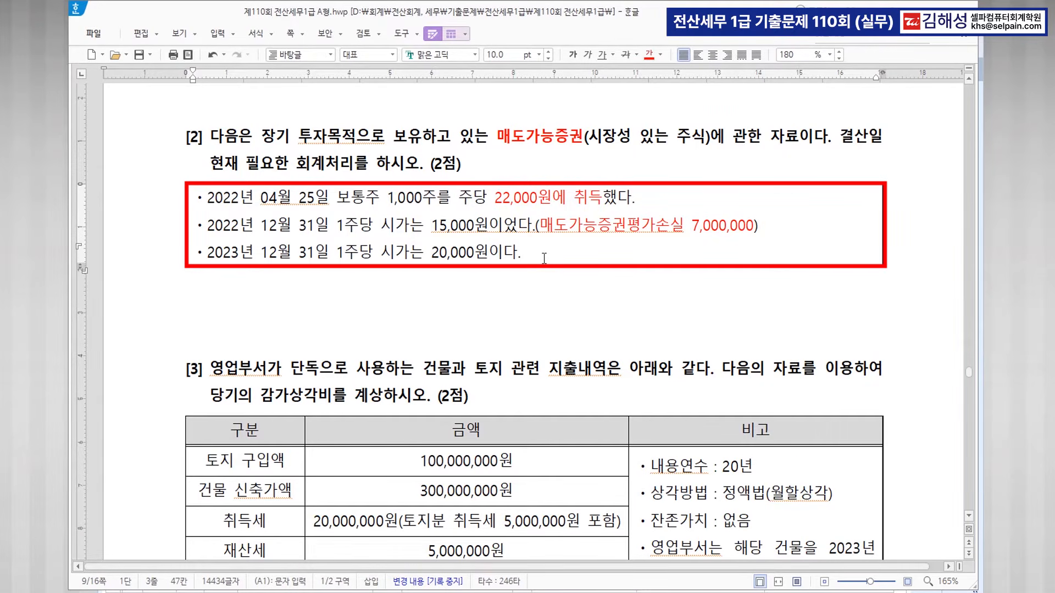
text(상승 5,000,000)
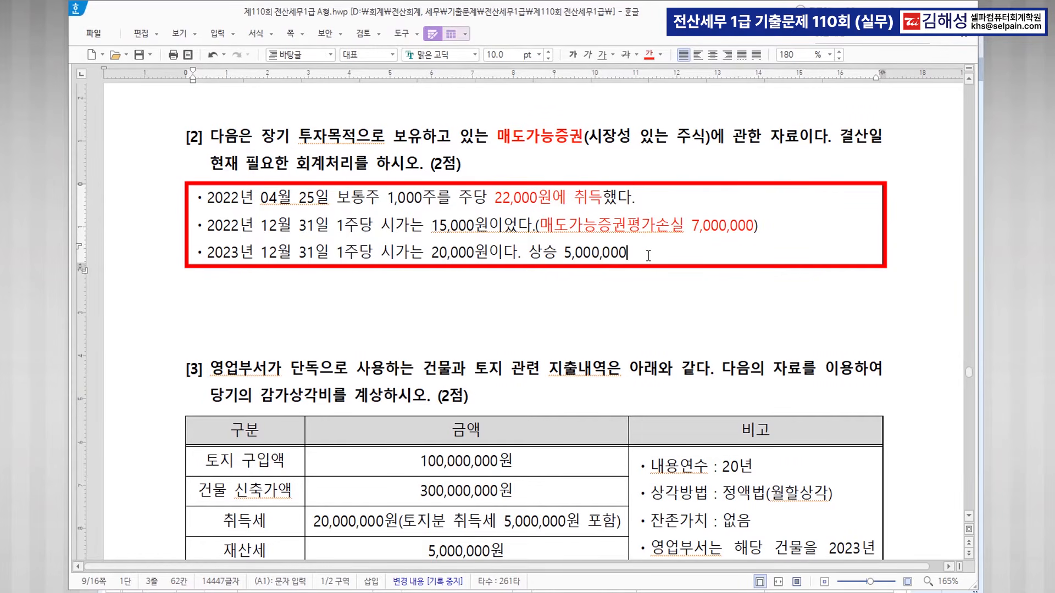
text(>>)
drag(540, 226, 679, 224)
key(ctrl+c)
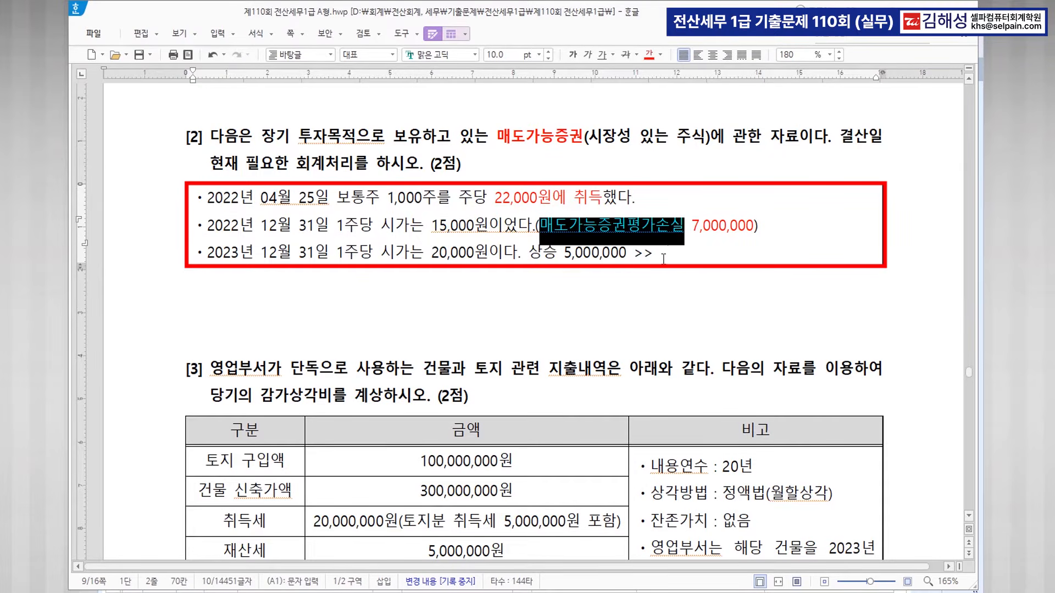
click(664, 253)
key(ctrl+v)
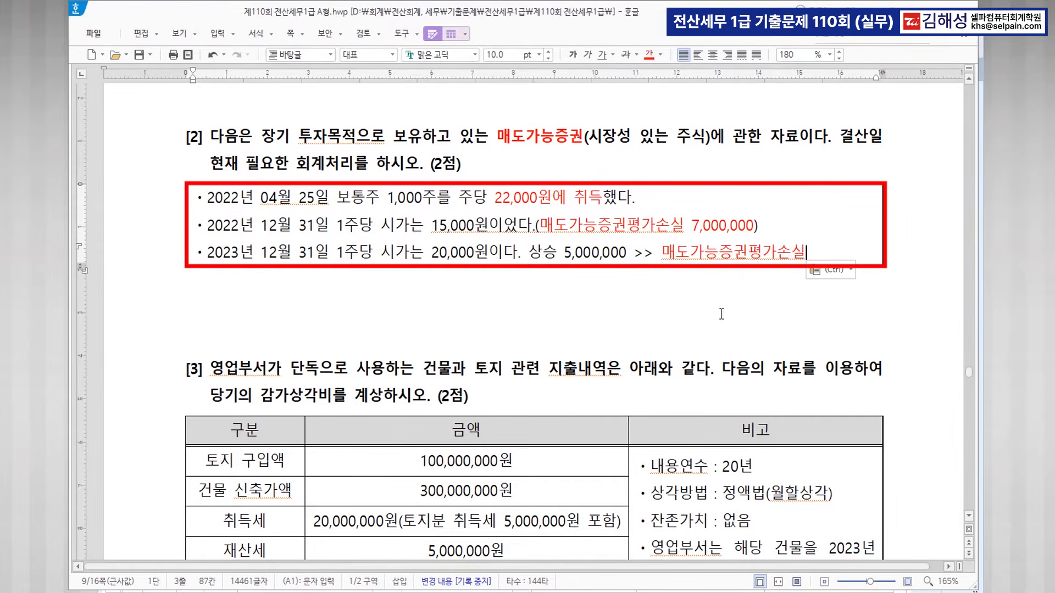
click(562, 296)
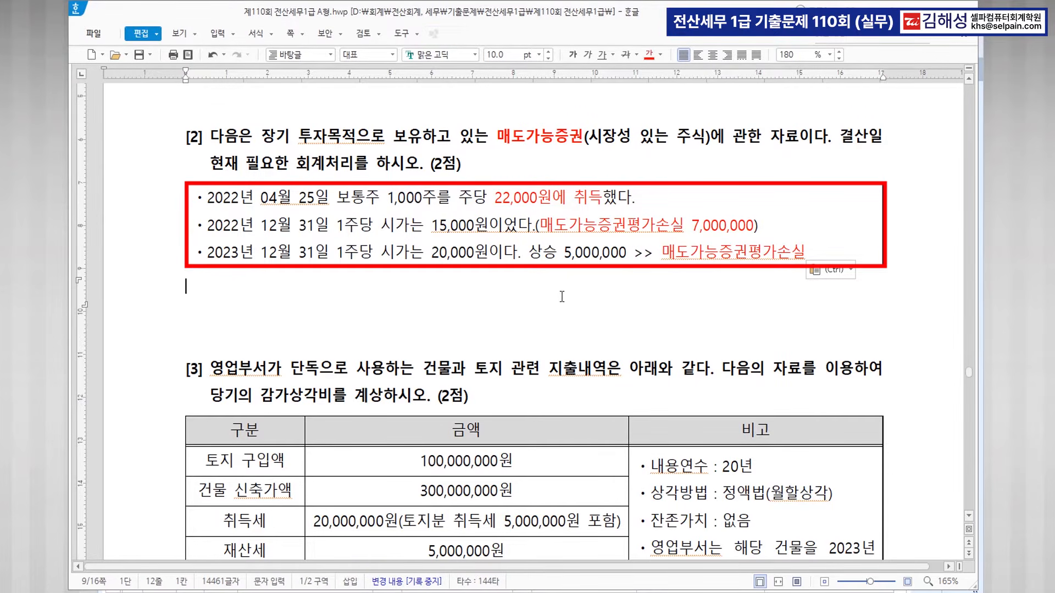
key(ctrl)
key(ctrl)
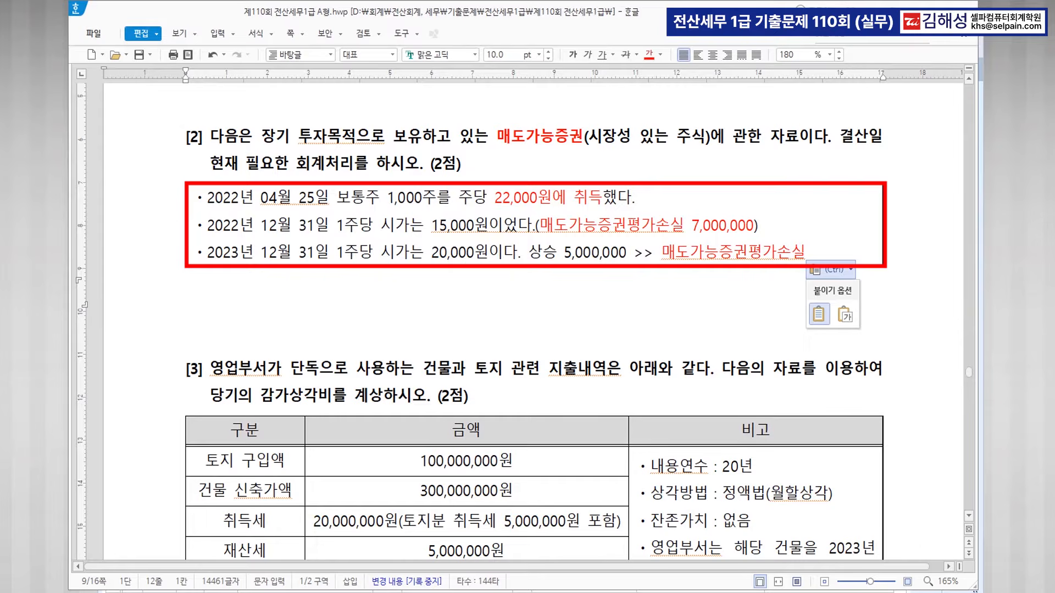
click(648, 592)
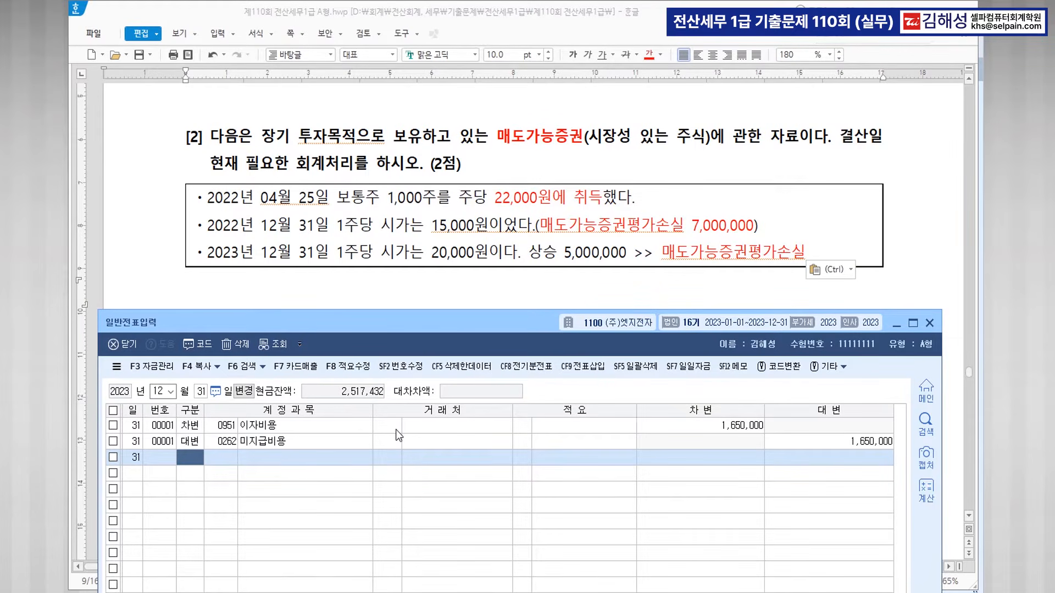
Add a 12/31 journal line debiting 0178 매도가능증권 for 5,000,000.
text(3)
key(Return)
text(매도)
key(Return)
key(Down)
key(Return)
key(Return)
key(Return)
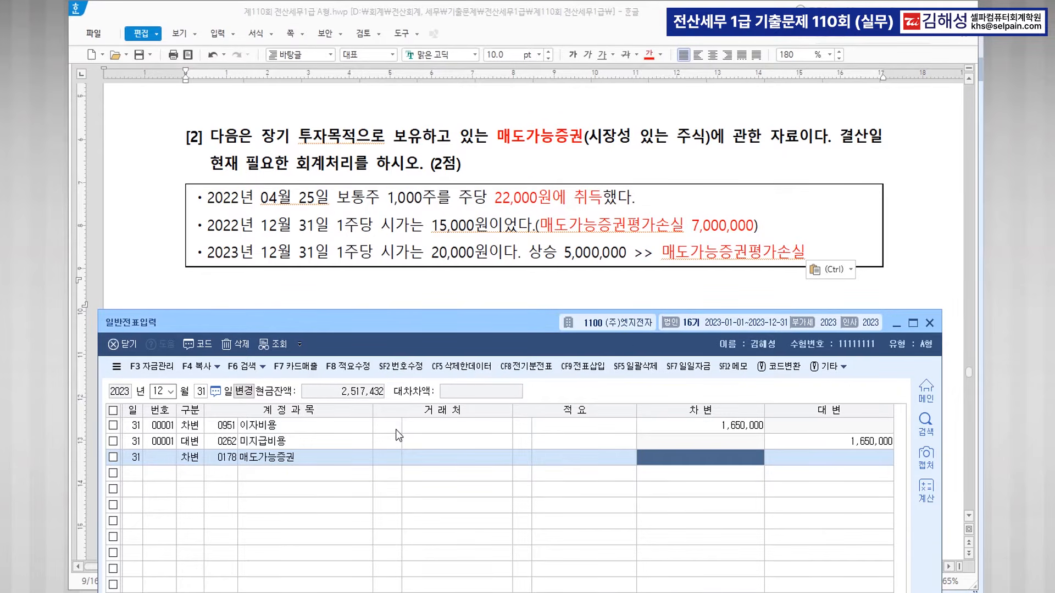
text(5000000)
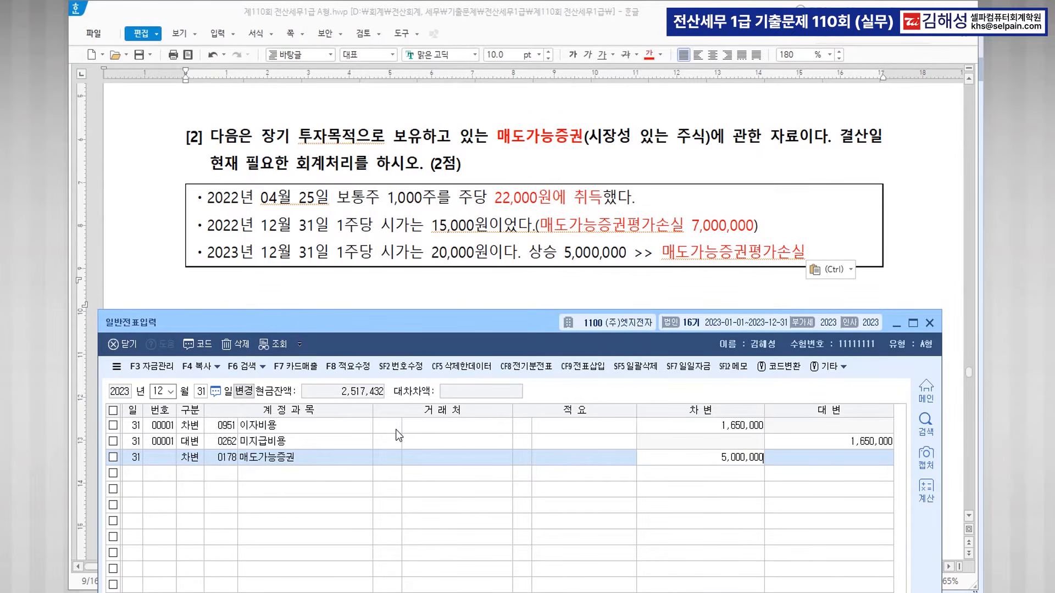
key(Return)
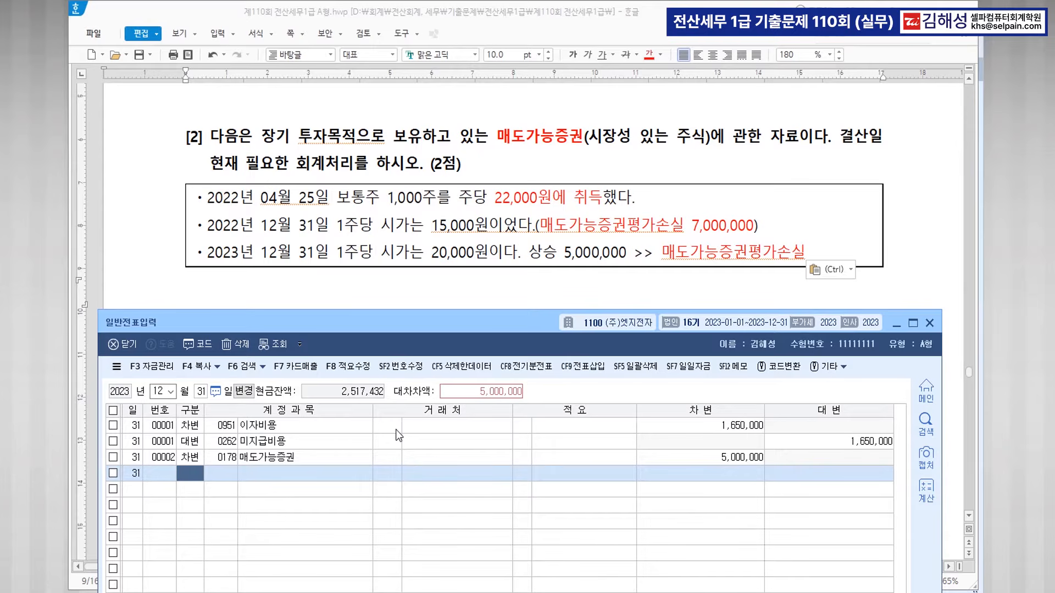
Credit 0395 매도가능증권평가손실, then make 22,000원에 취득 bold in the exam document.
text(4)
key(Return)
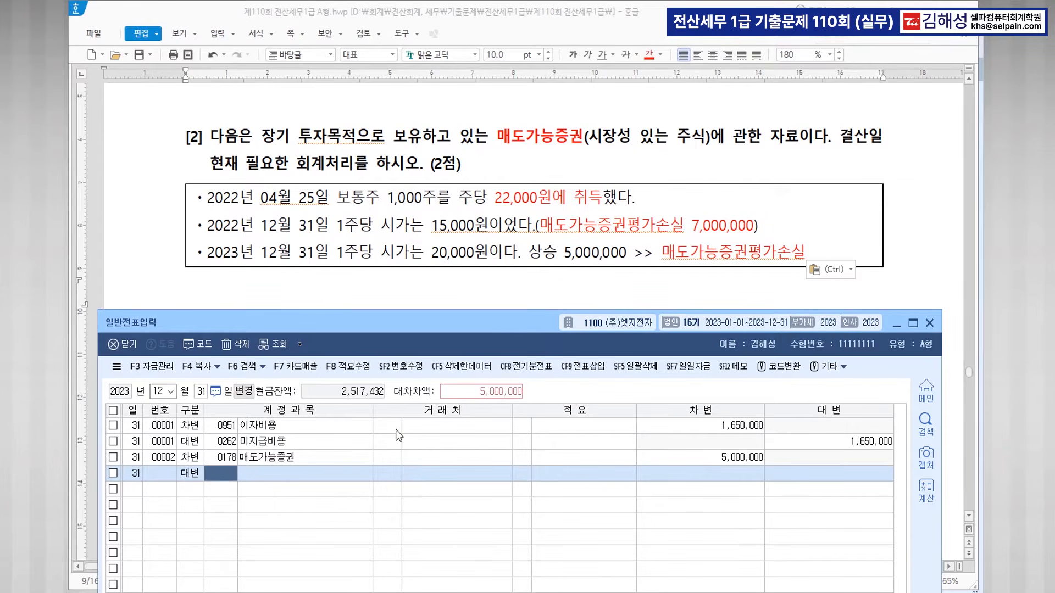
text(매도)
key(Return)
key(Down)
key(Down)
key(Down)
key(Return)
key(Return)
key(Return)
key(Return)
key(Return)
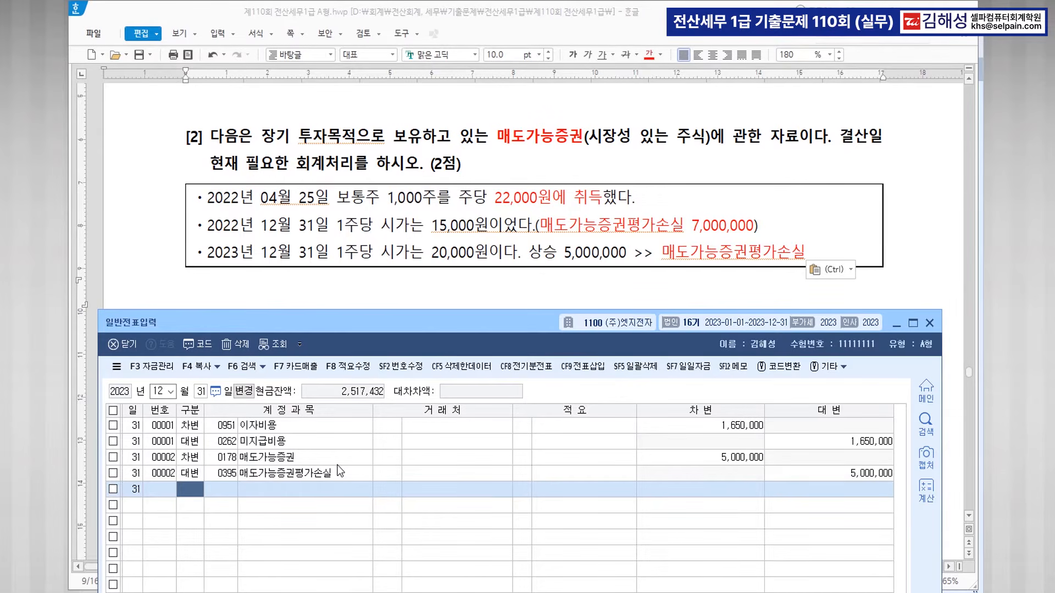
drag(494, 198, 603, 200)
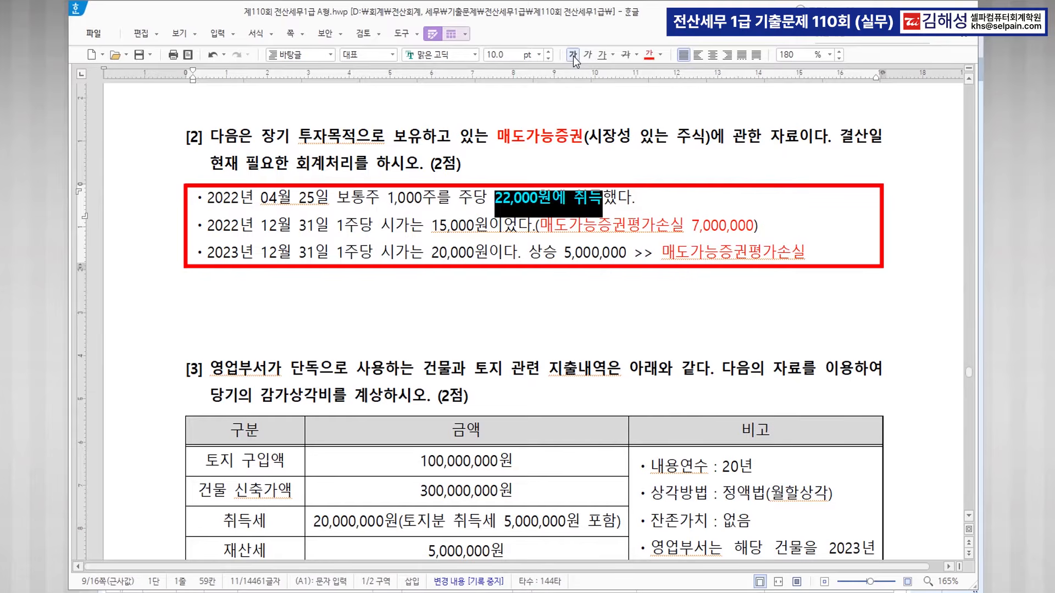
click(501, 254)
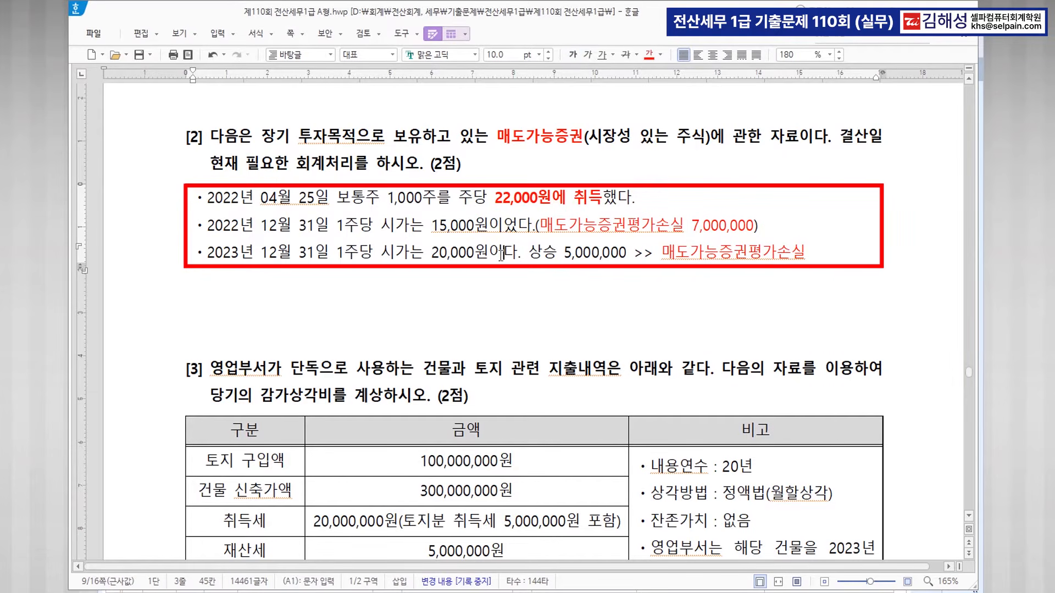
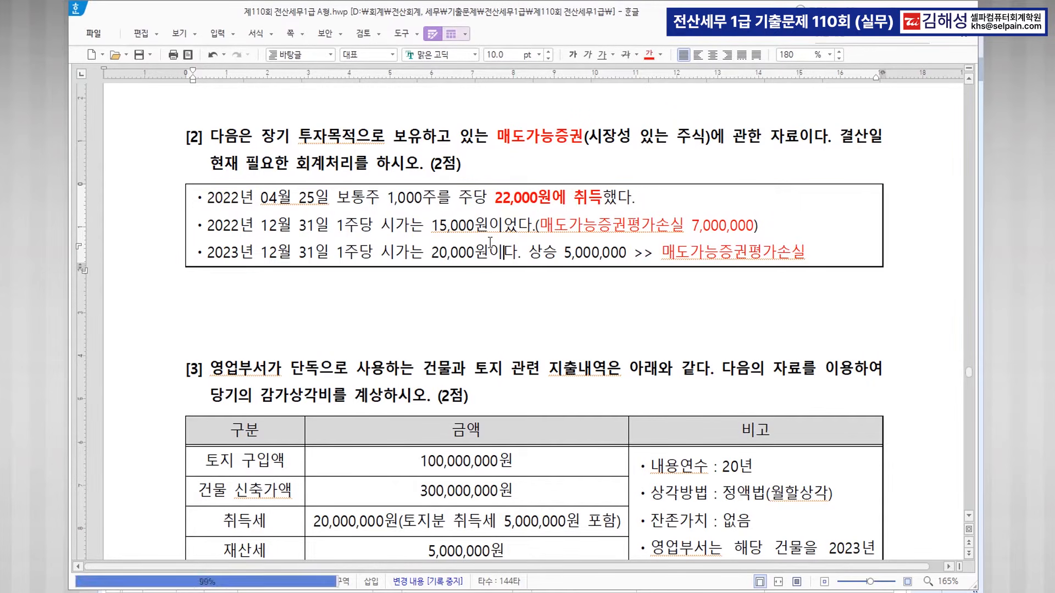
Colour 감가상각비를 계상 and the start-of-use date in question [3] red.
scroll(645, 379, down, 5)
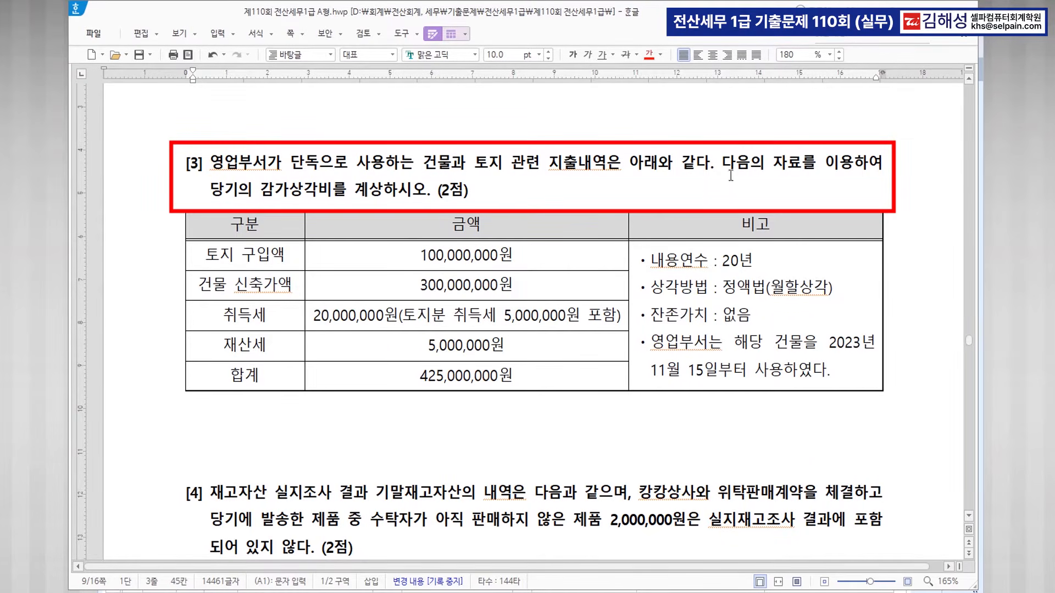
drag(260, 189, 383, 189)
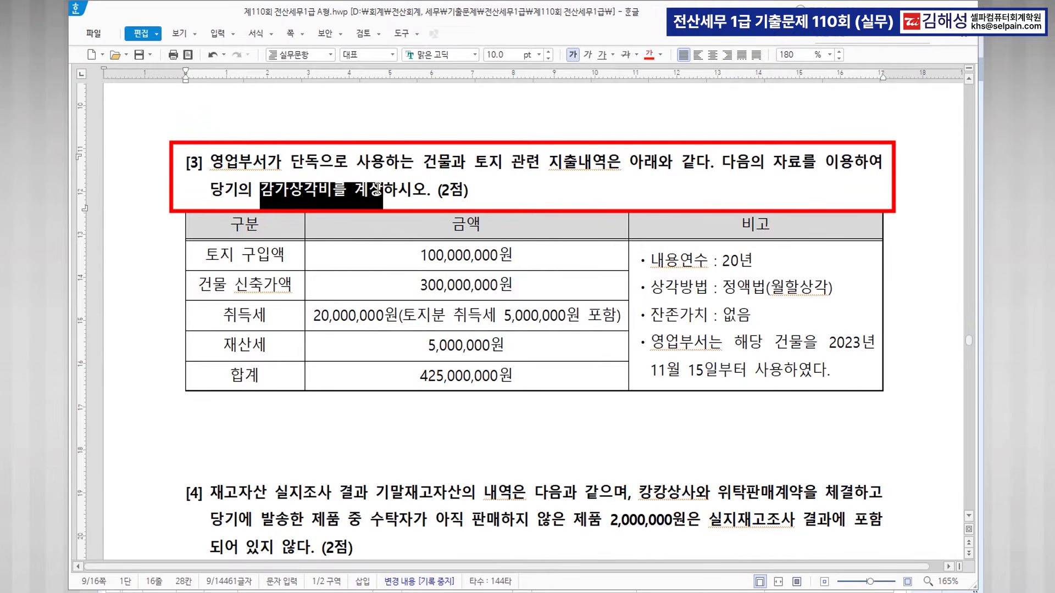
click(649, 57)
click(470, 256)
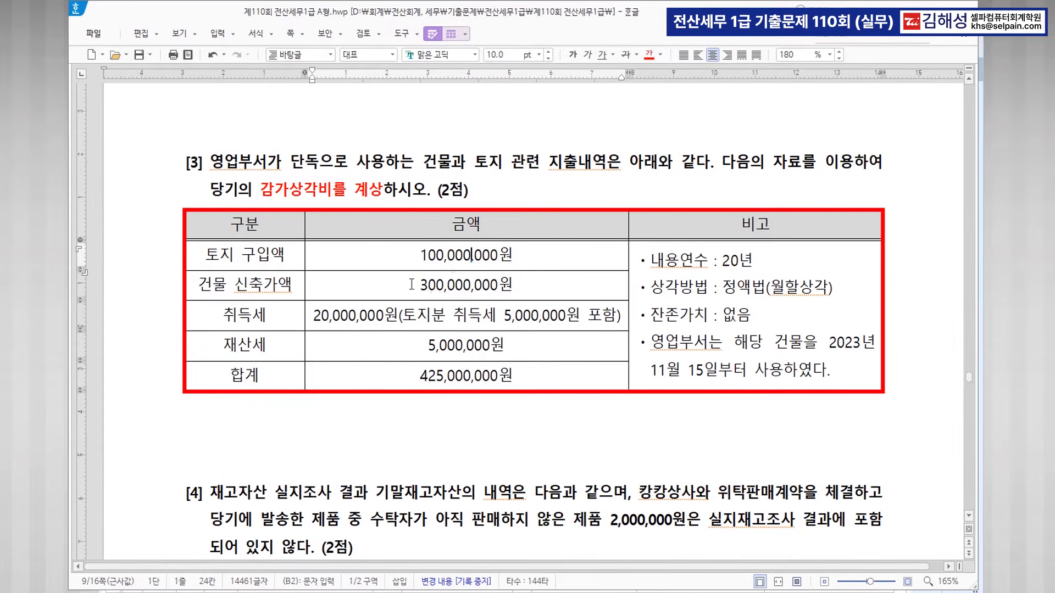
drag(419, 287, 532, 285)
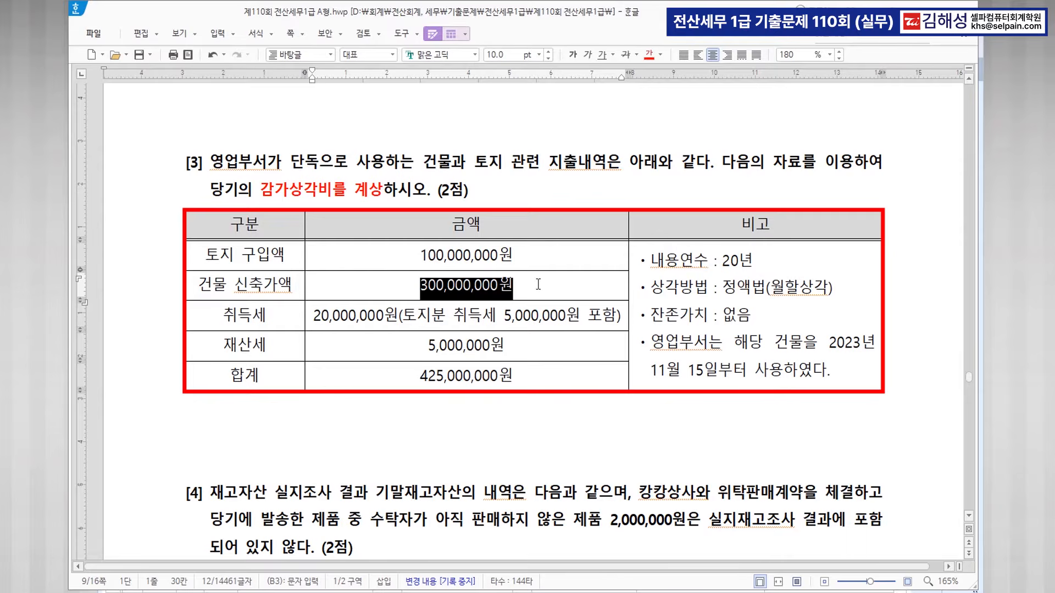
drag(825, 345, 783, 374)
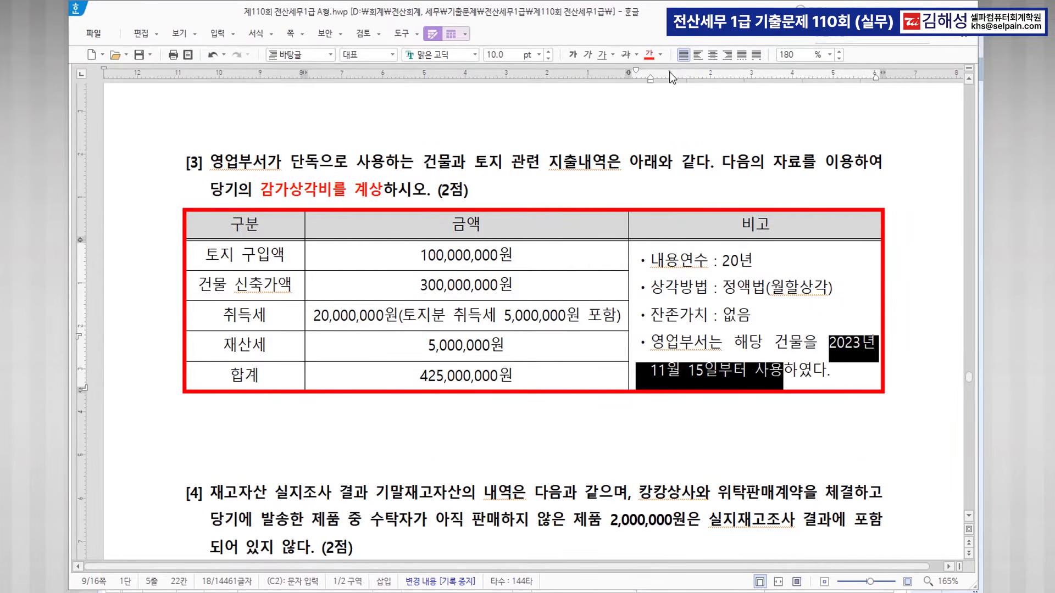
click(649, 55)
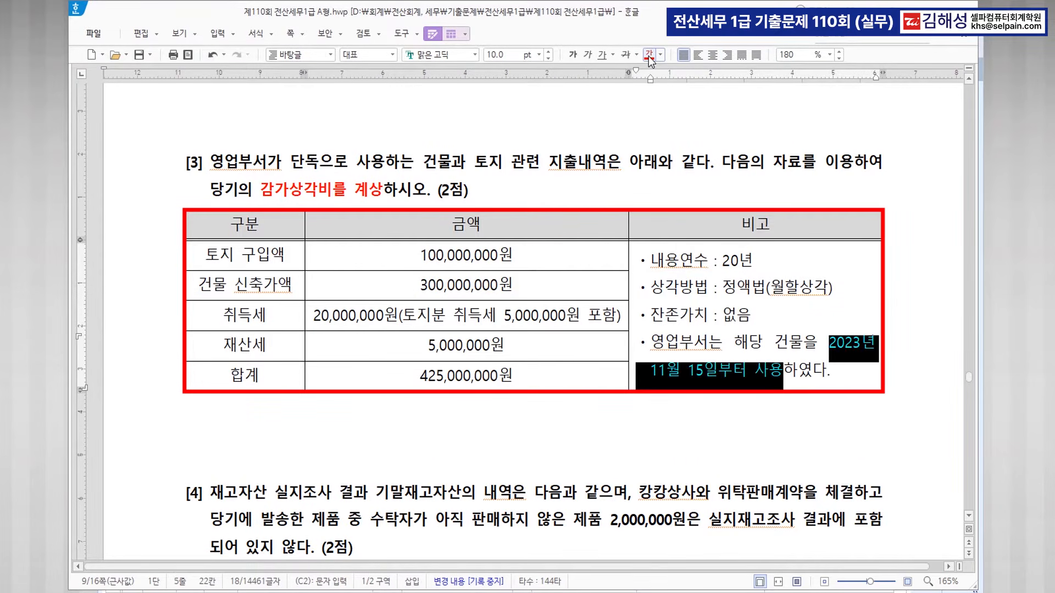
click(789, 376)
Add a red bold (2개월) note on its own line after 하였다.
click(844, 373)
text((2개월)
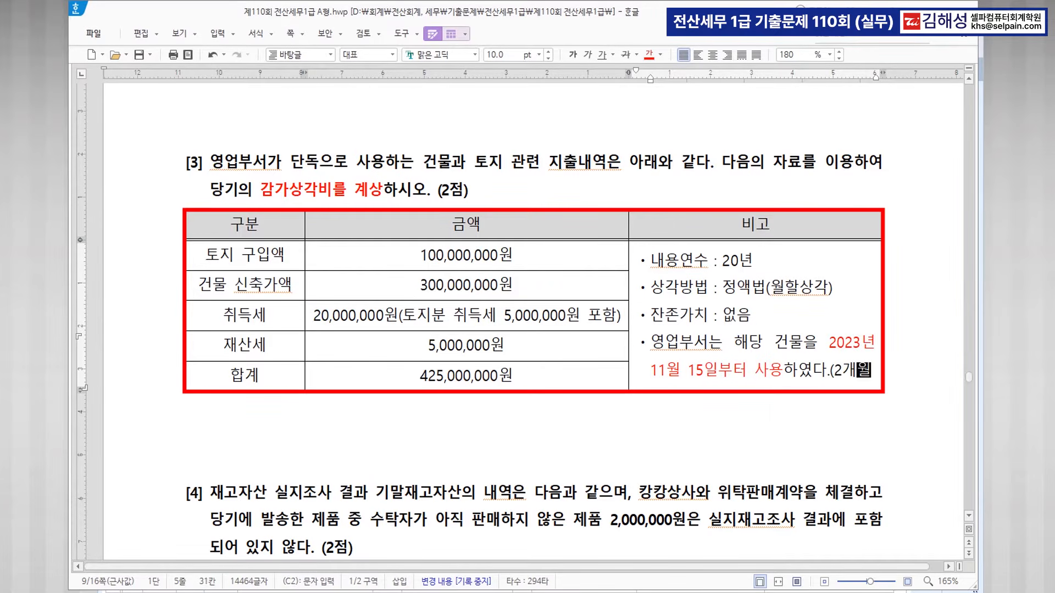
text())
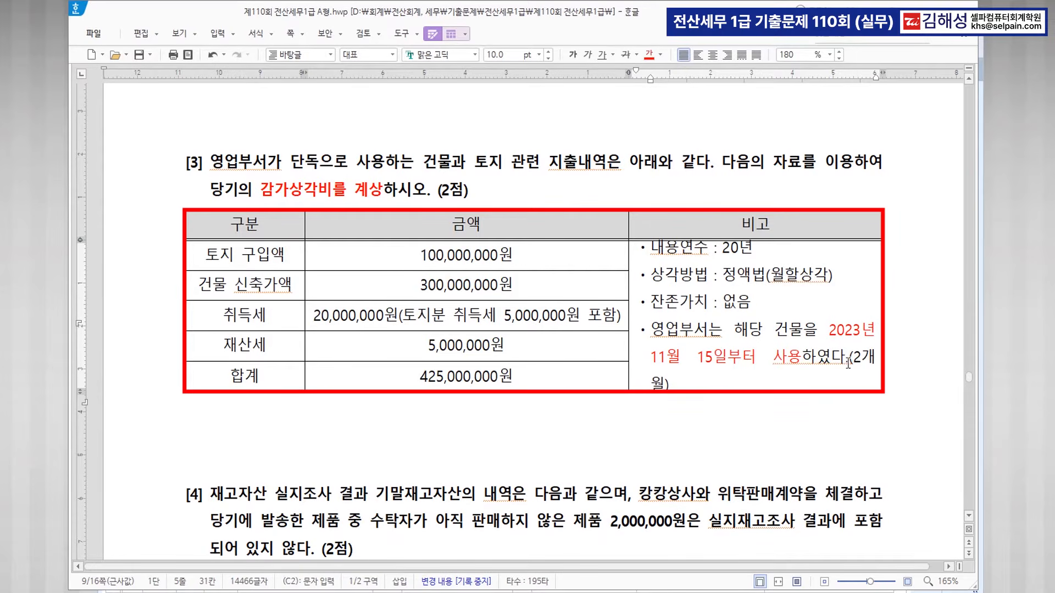
click(847, 365)
key(Return)
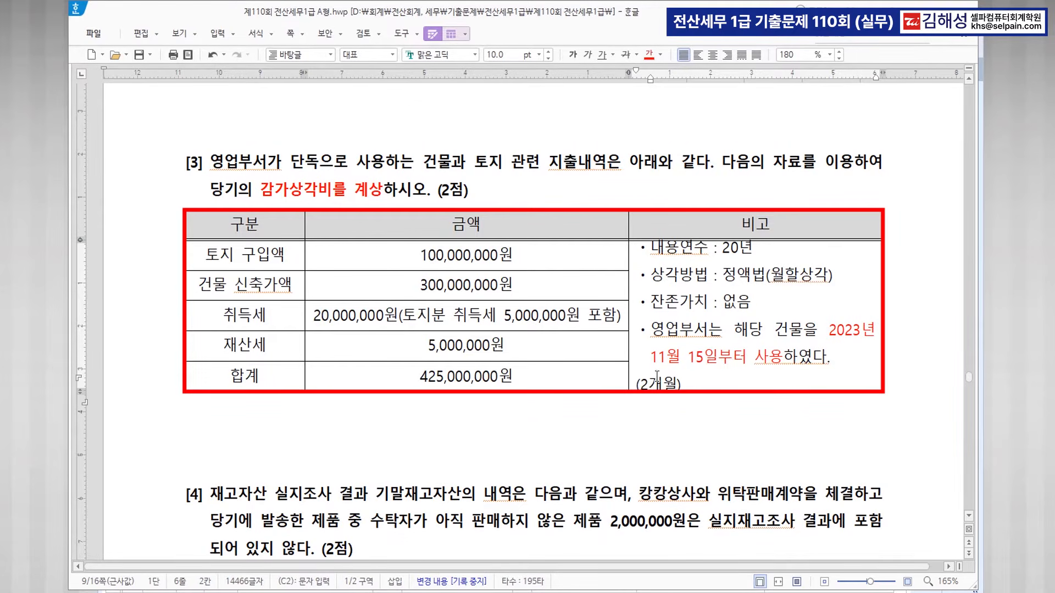
drag(635, 382, 681, 383)
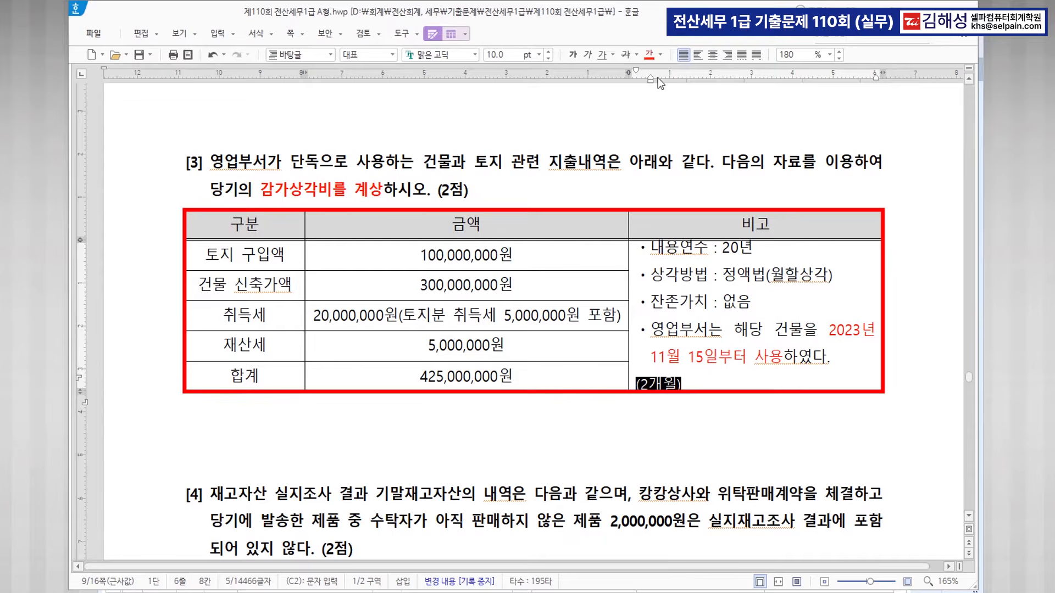
click(649, 55)
click(573, 54)
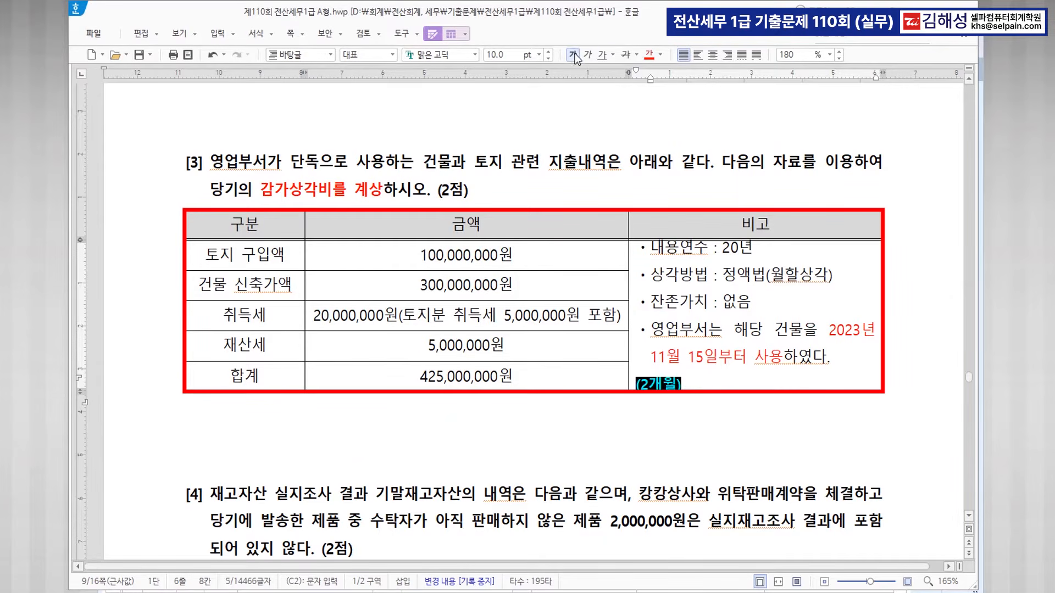
click(718, 366)
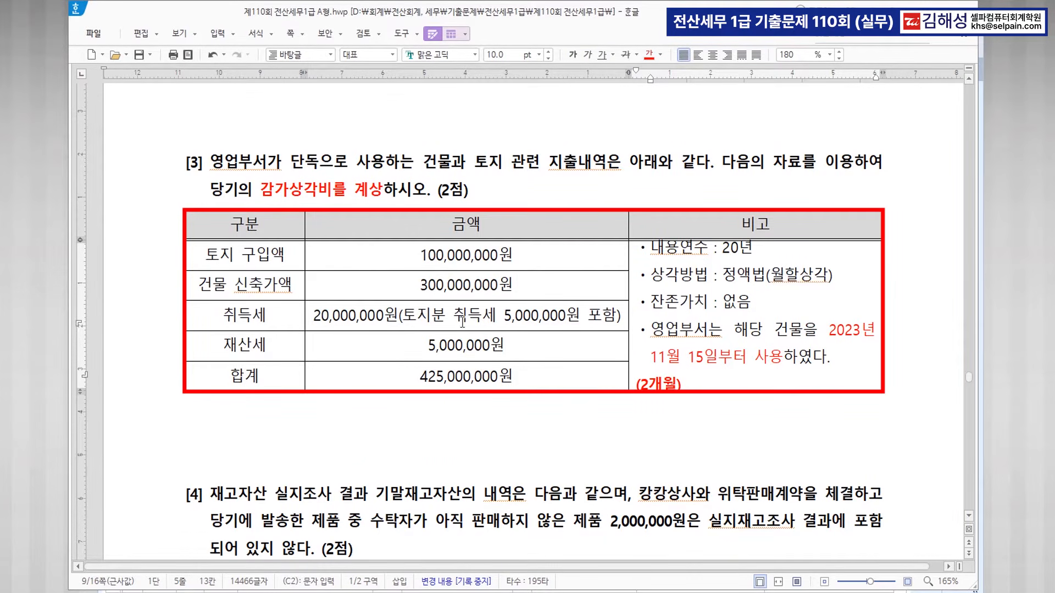
Add 15,000,000(건물분) under the 취득세 amount and 비용 after 재산세 5,000,000원.
key(ctrl)
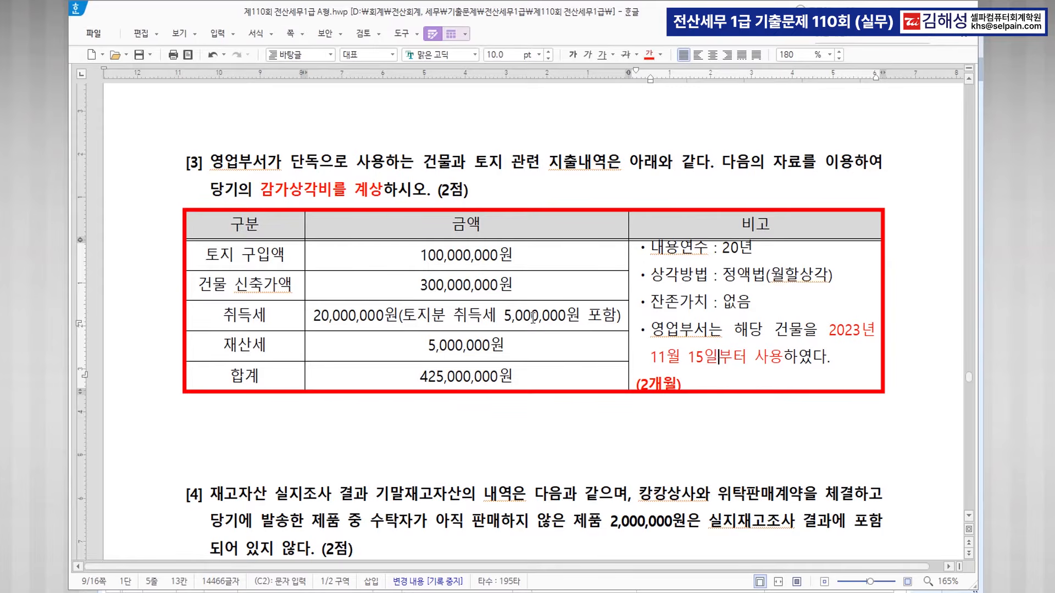
click(622, 314)
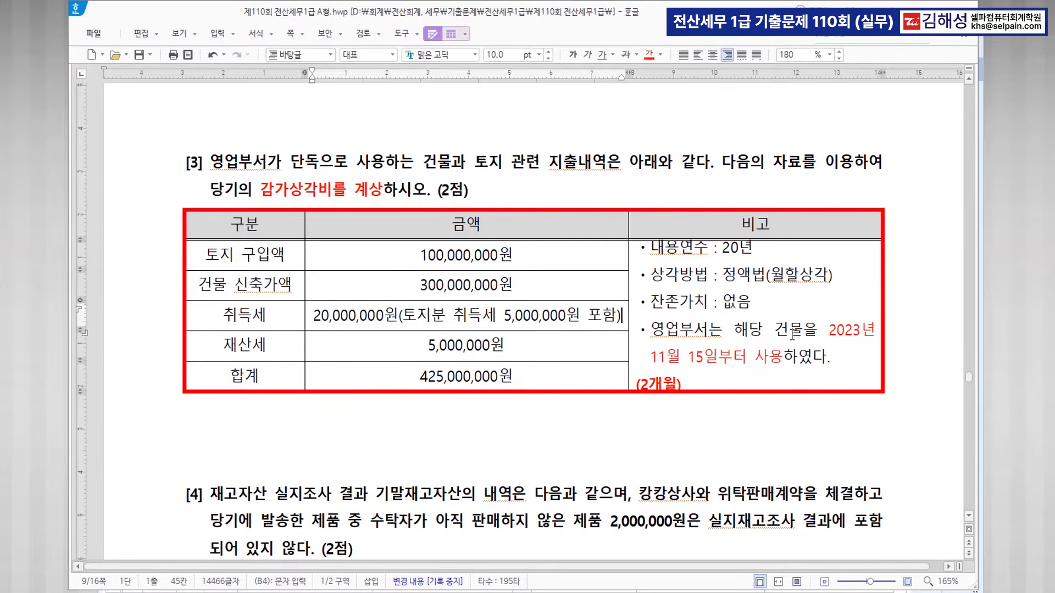
key(Return)
text(15,000,000)
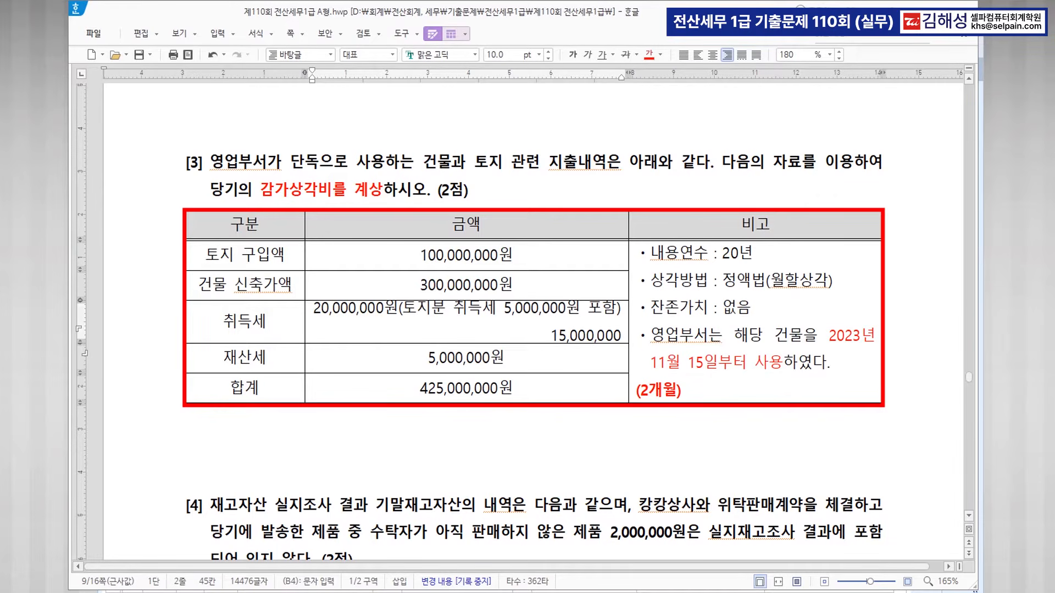
text((건물분))
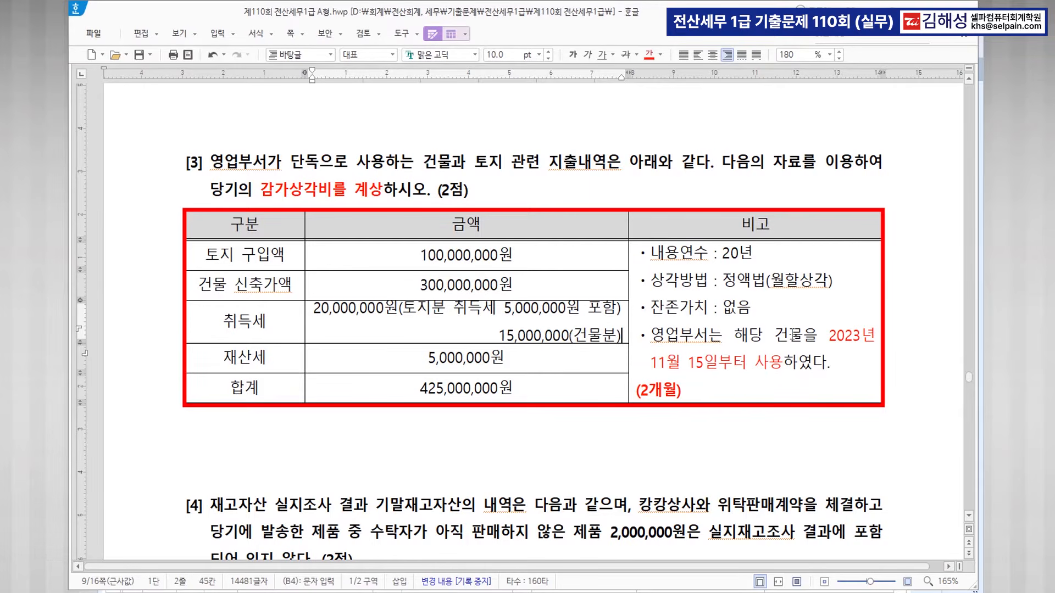
click(515, 360)
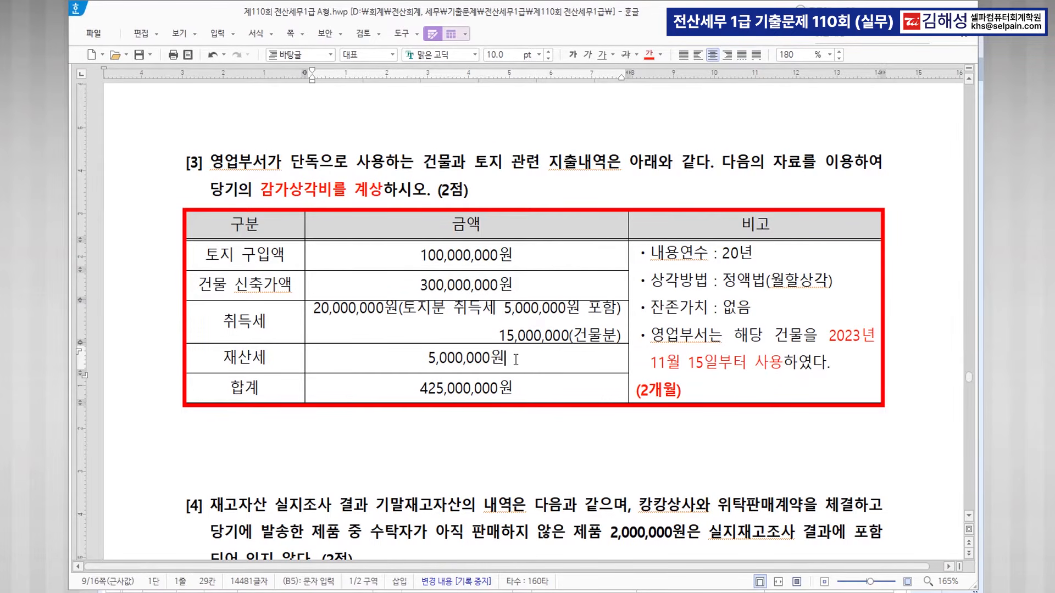
text(비용)
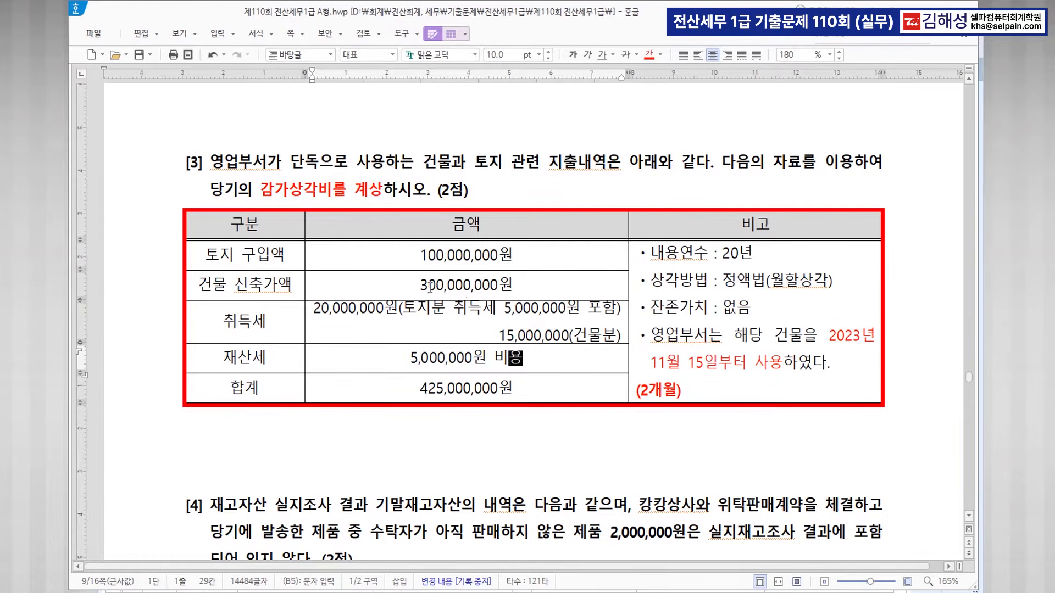
Make 300,000,000원 and 15,000,000 in the table bold and red.
drag(423, 284, 519, 282)
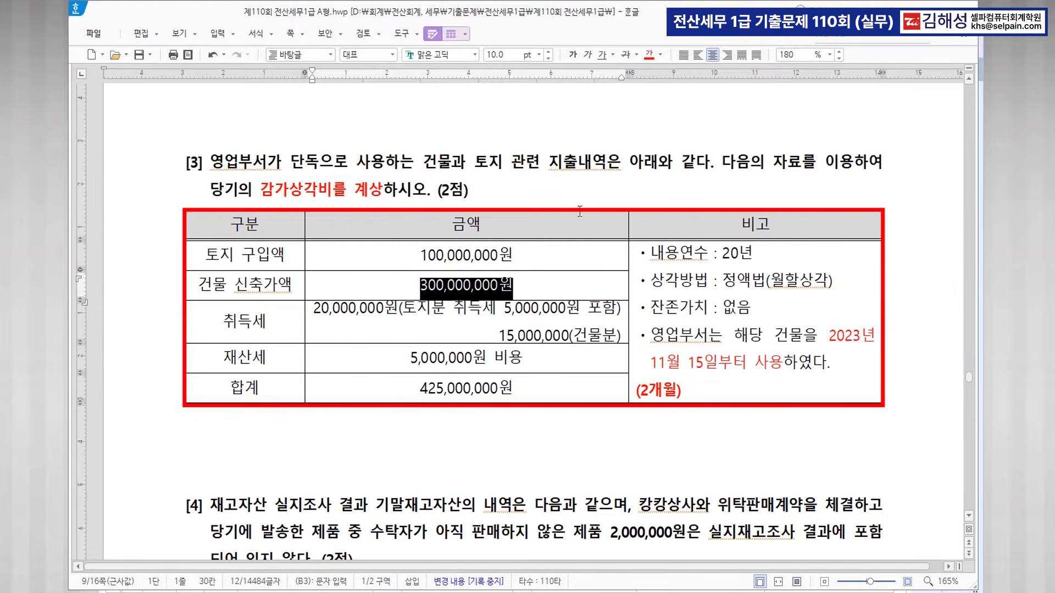
click(649, 54)
click(572, 54)
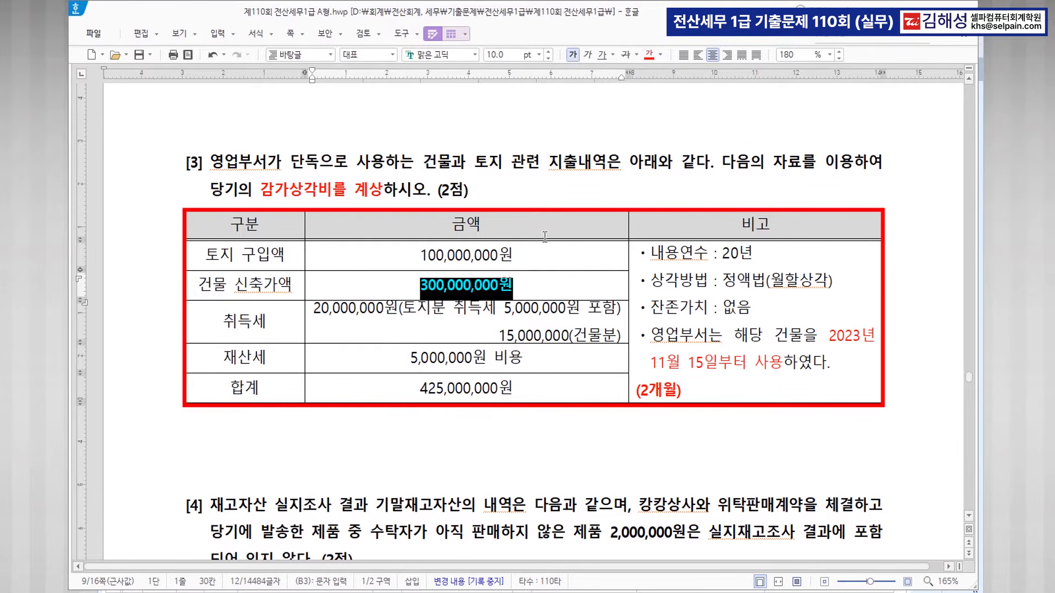
drag(498, 337, 567, 336)
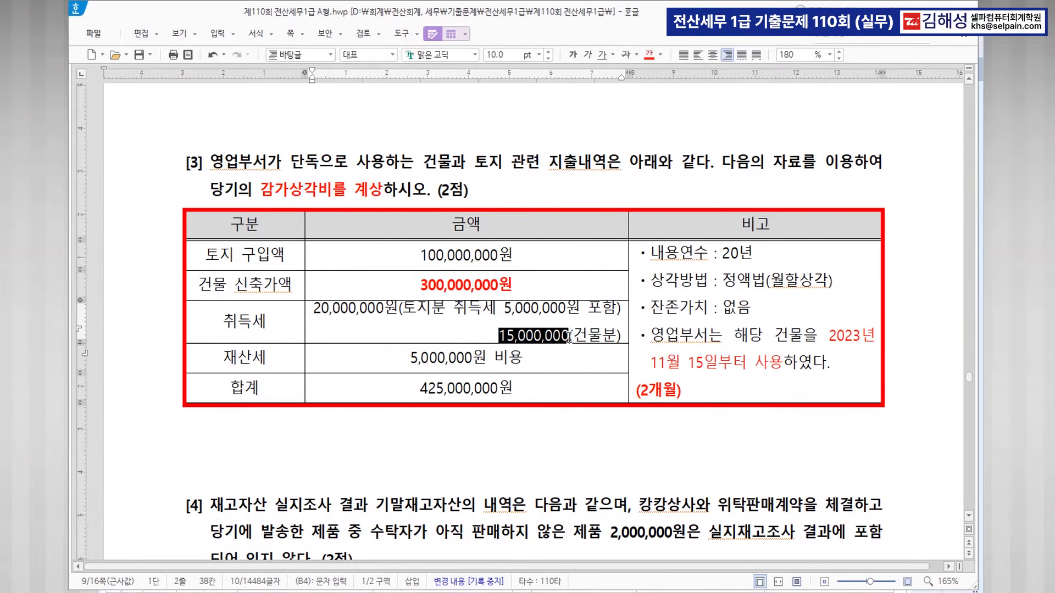
click(648, 56)
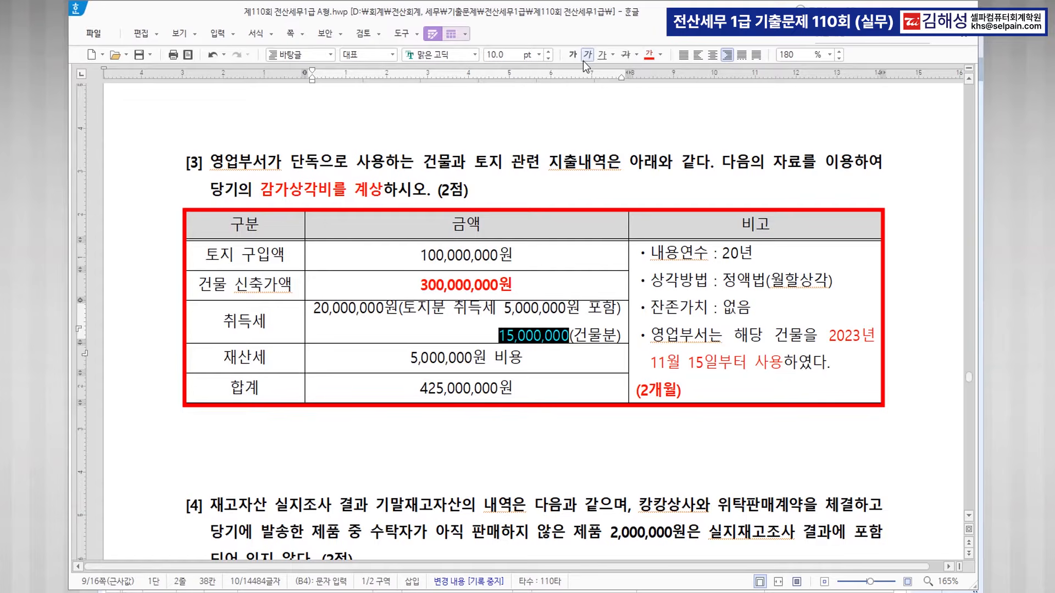
click(572, 55)
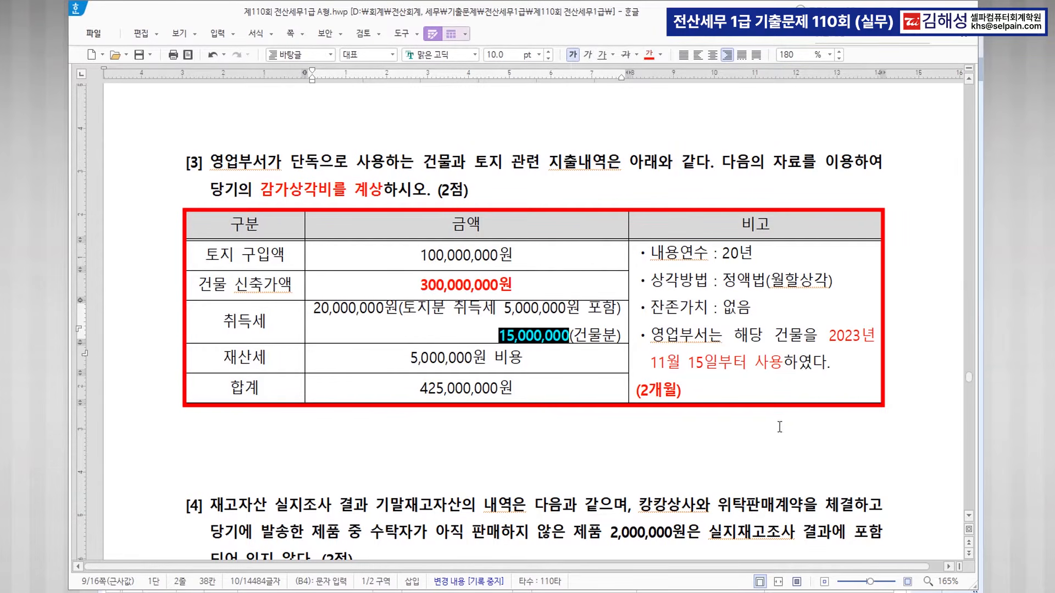
click(633, 421)
Write '315,000,000 / 20 = 15,750,000 * 2 / 12', checking 15,750,000 in Calculator.
text(3)
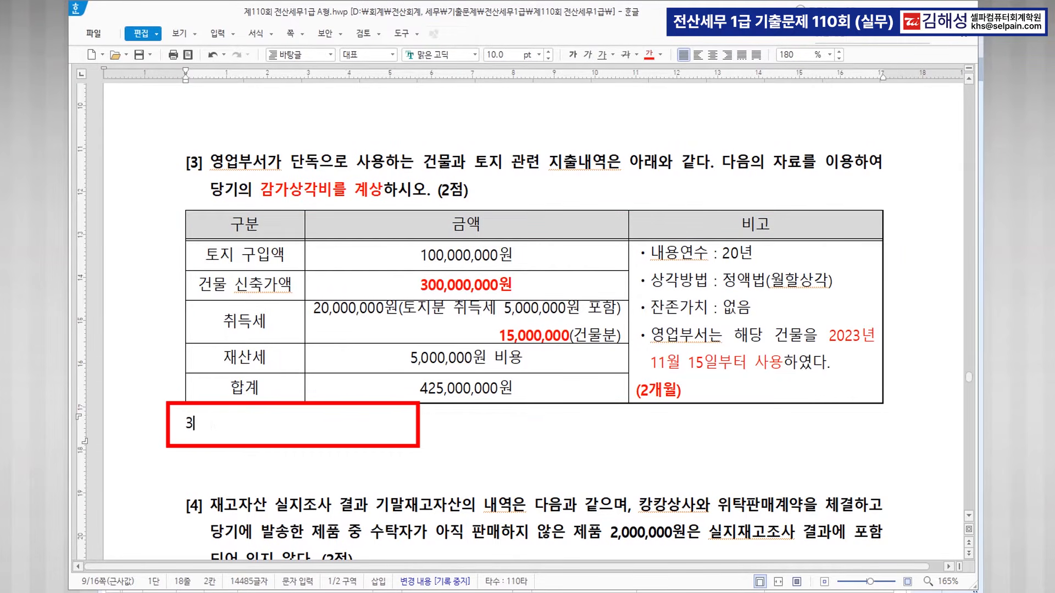
text(15,000,000)
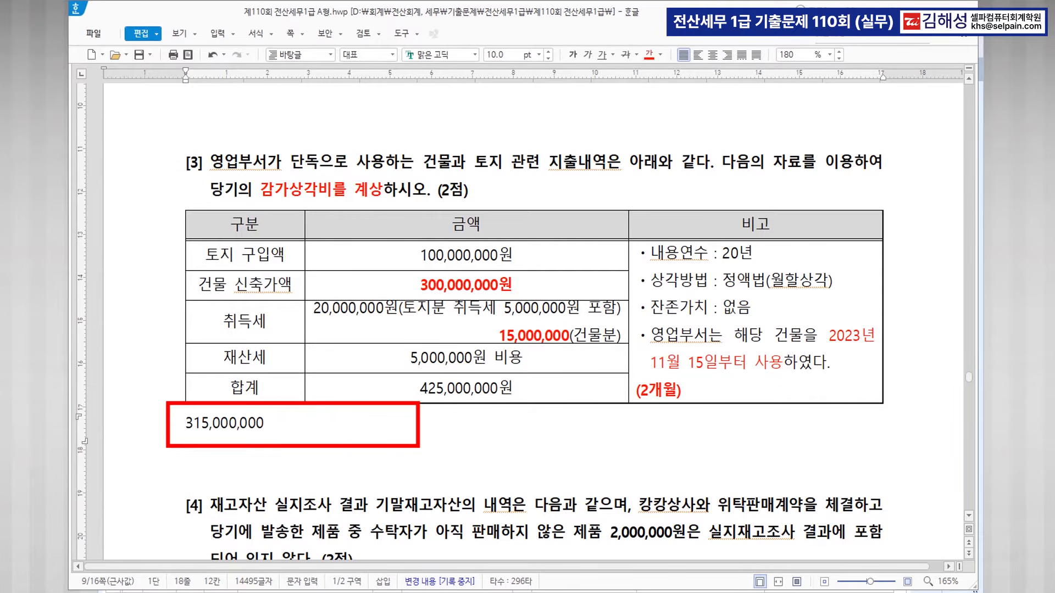
text( / 20 =)
key(XF86Calculator)
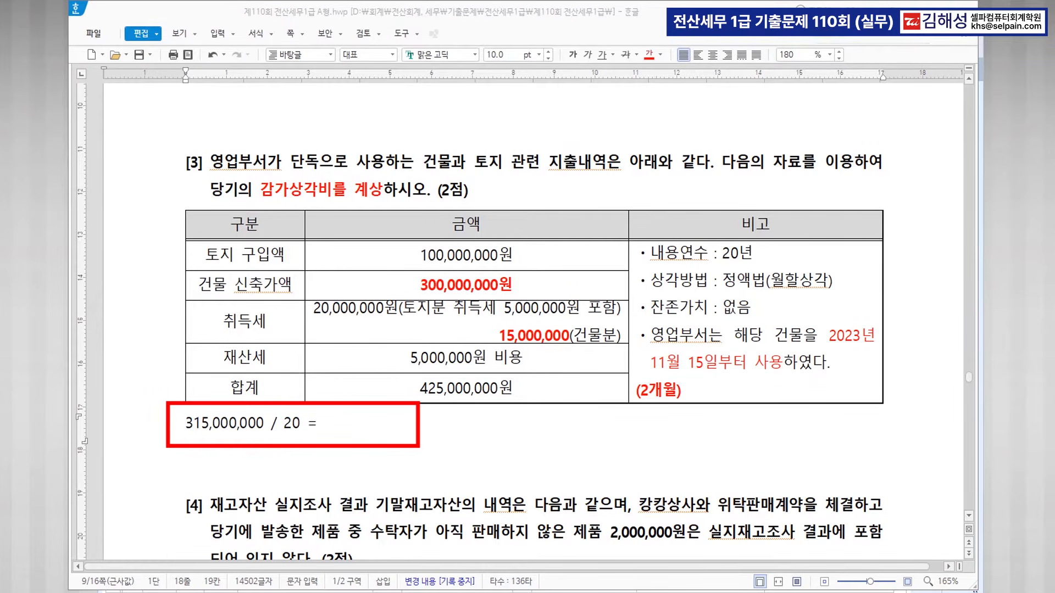
text(315,000,000)
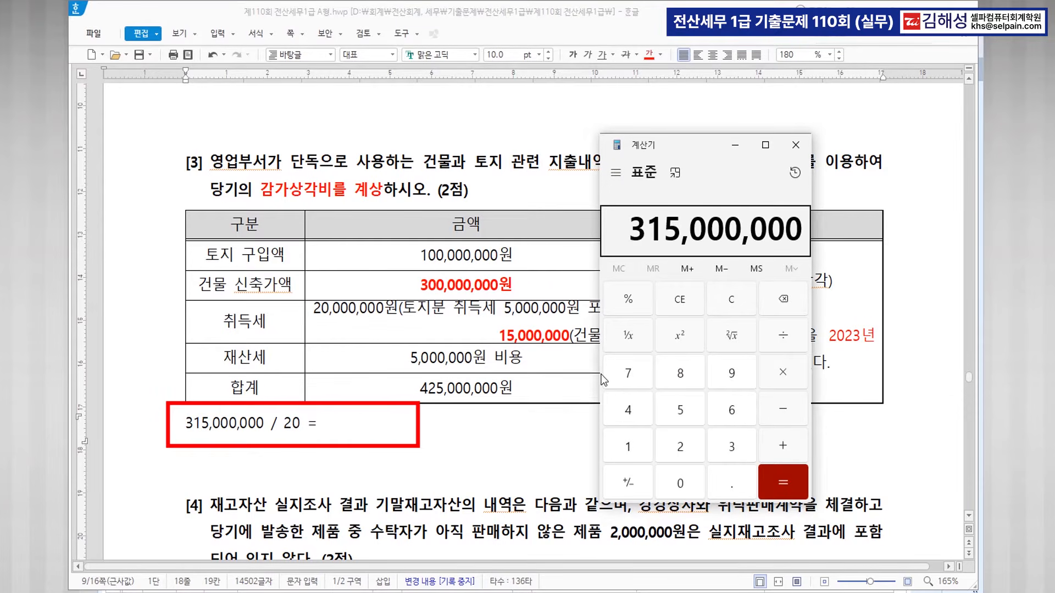
key(slash)
text(20)
key(Return)
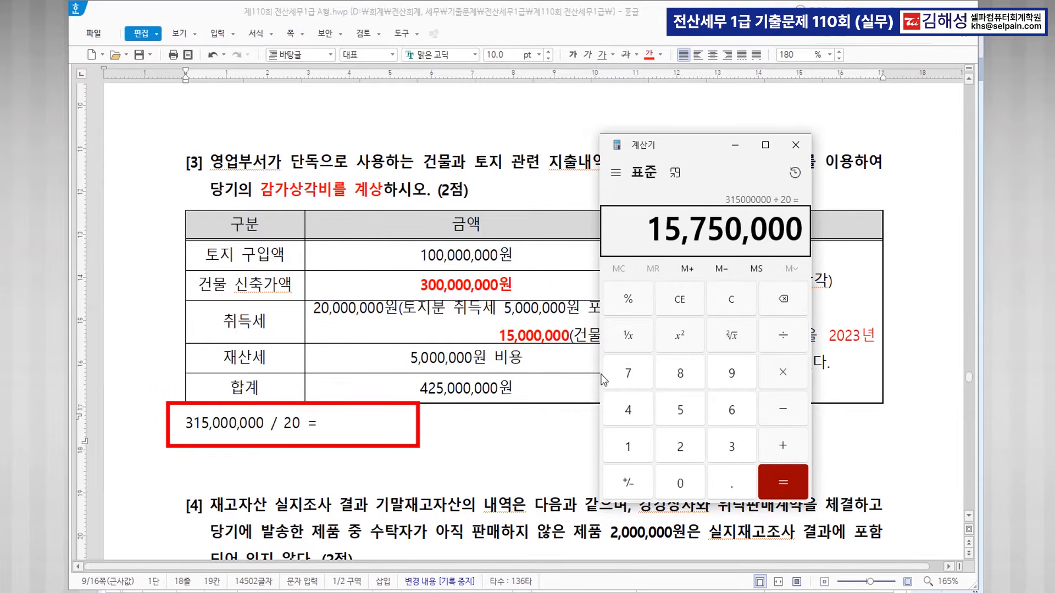
click(382, 424)
text(15,750)
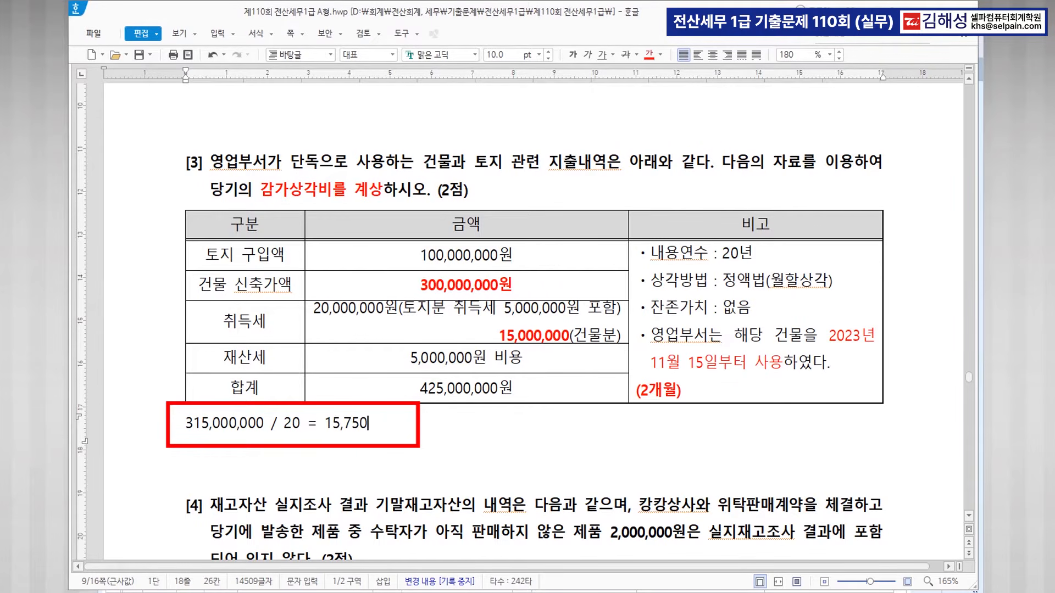
text(,000   * 2 / 12)
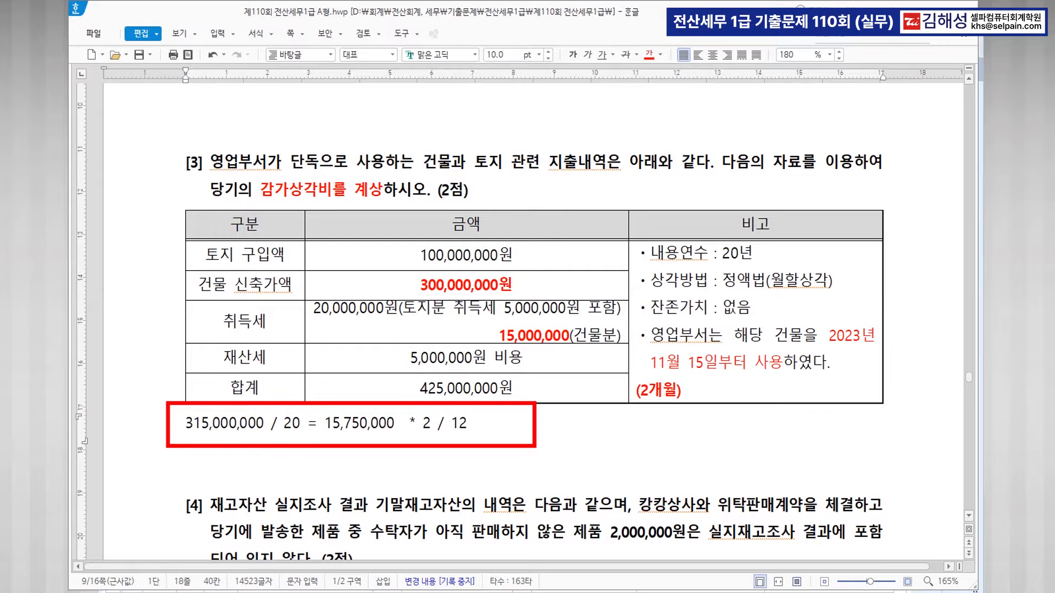
Compute 15,750,000 × 2 ÷ 12 = 2,625,000 in Calculator.
key(alt+Tab)
key(asterisk)
key(2)
key(slash)
key(1)
key(2)
key(Return)
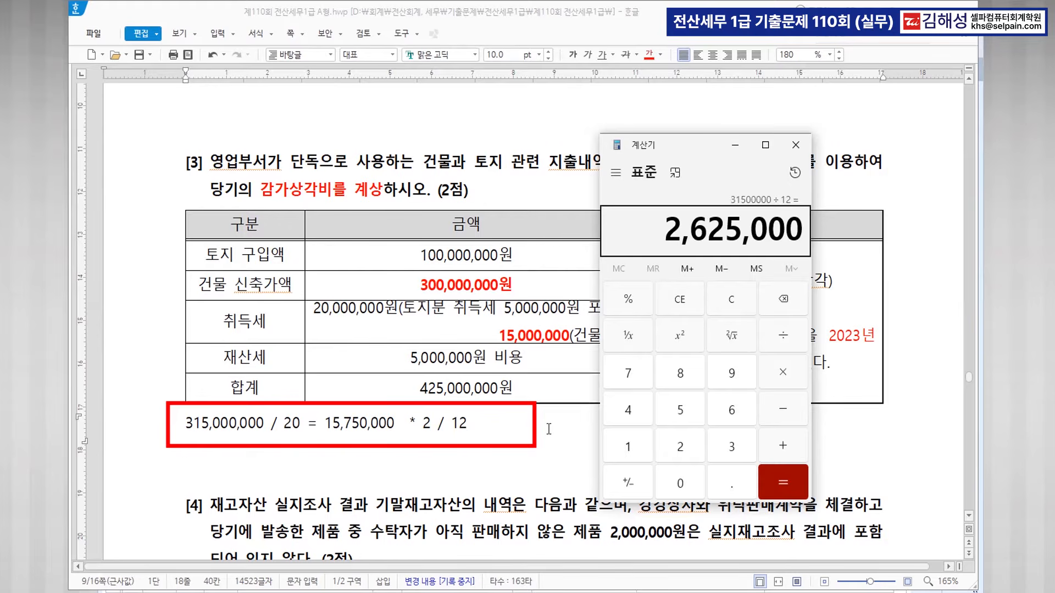
Append '=2,625,000>> 영업부 건물 감가상각비' to the formula line.
click(468, 423)
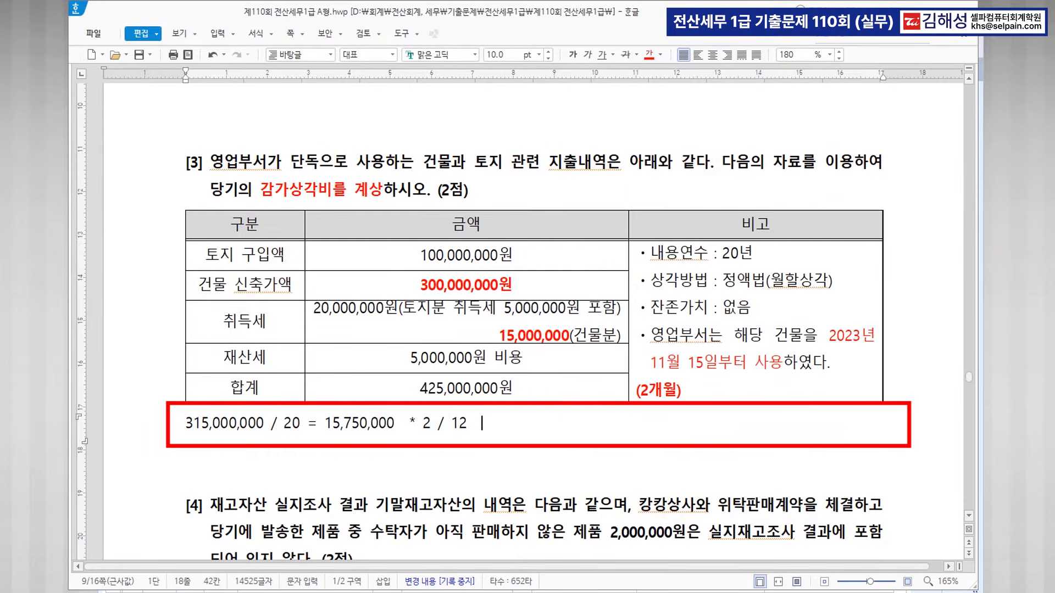
text(=2625000)
key(Left)
key(Left)
key(Left)
key(Left)
key(Left)
click(504, 424)
text(,)
click(525, 424)
text(,)
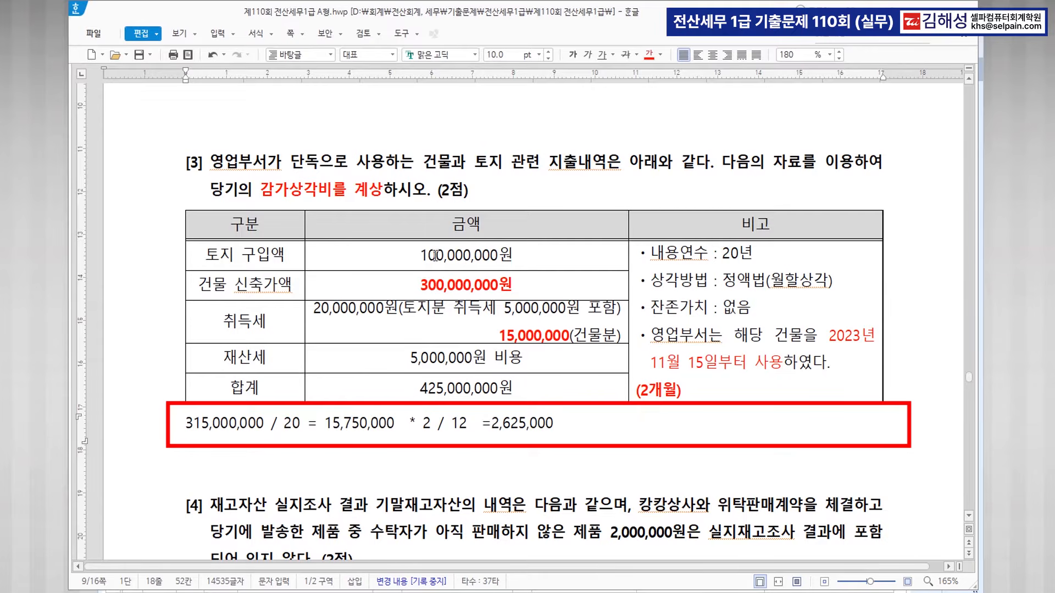
key(ctrl)
key(ctrl)
text(> 영업부 건물 )
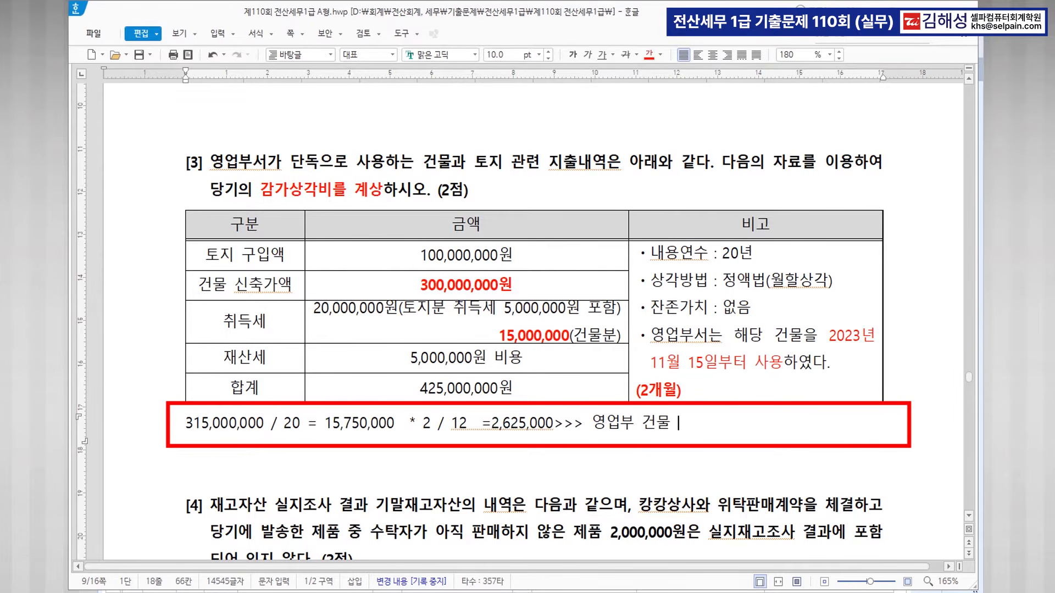
text(감가상각비)
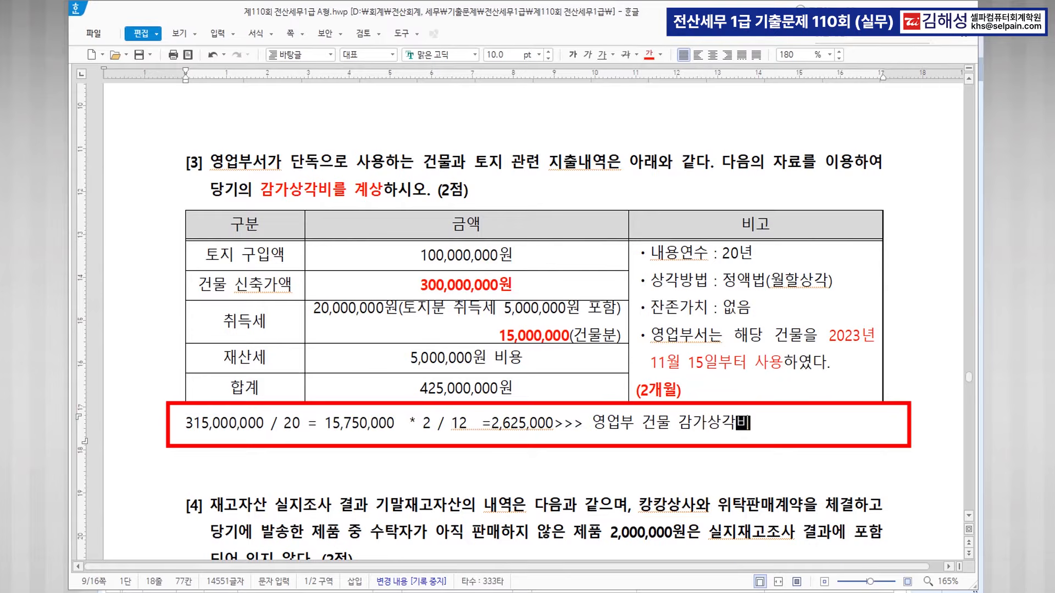
key(Return)
scroll(526, 411, down, 8)
Highlight 실지조사 결과 기말재고자산 and 제품 2,000,000원은 in question [4].
scroll(608, 323, up, 3)
scroll(626, 301, down, 1)
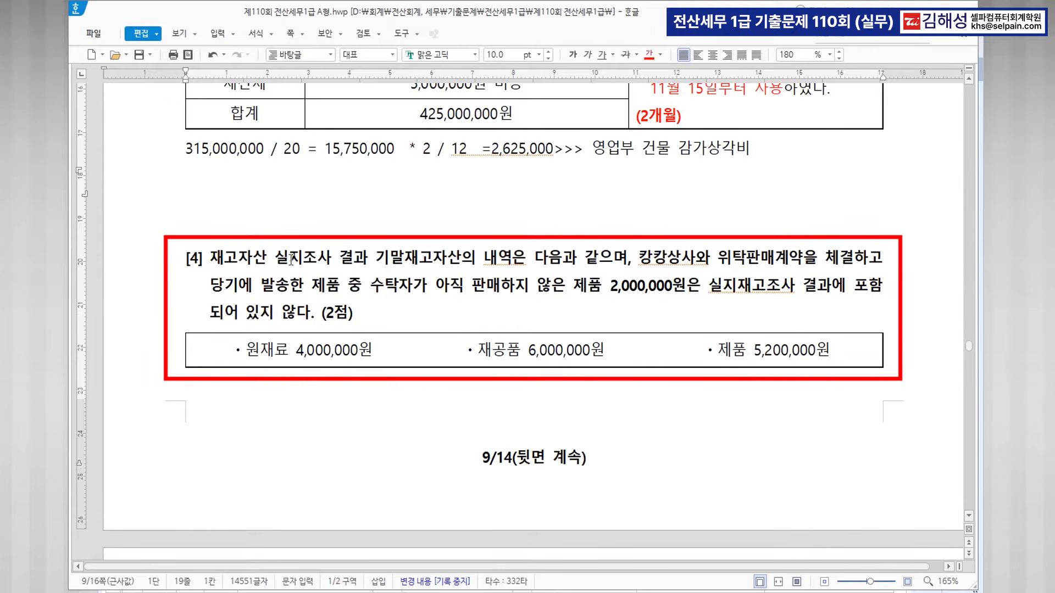
drag(279, 257, 466, 258)
click(471, 258)
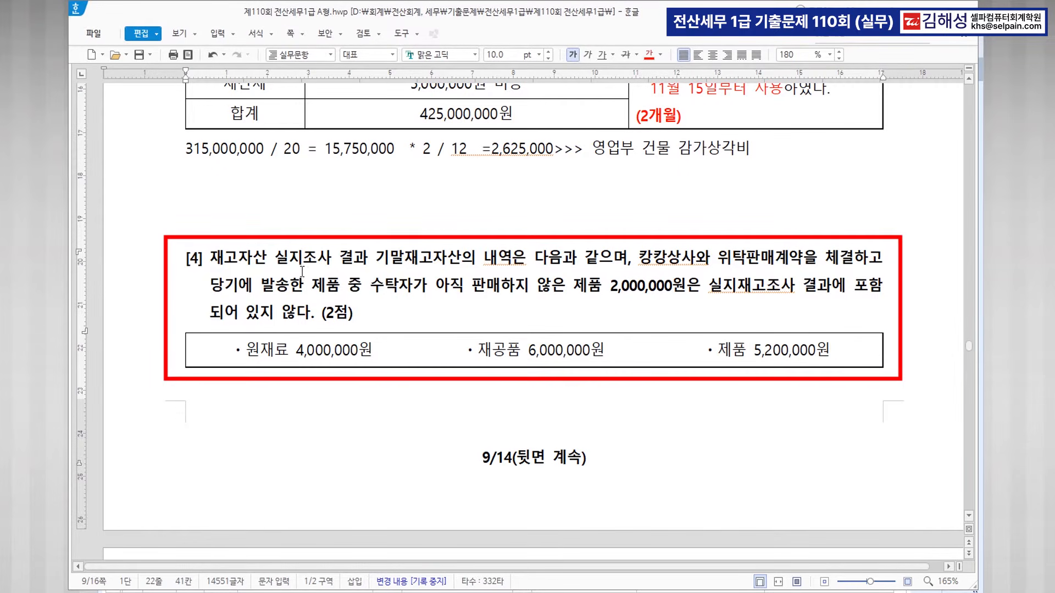
click(557, 290)
drag(572, 285, 695, 285)
key(ctrl)
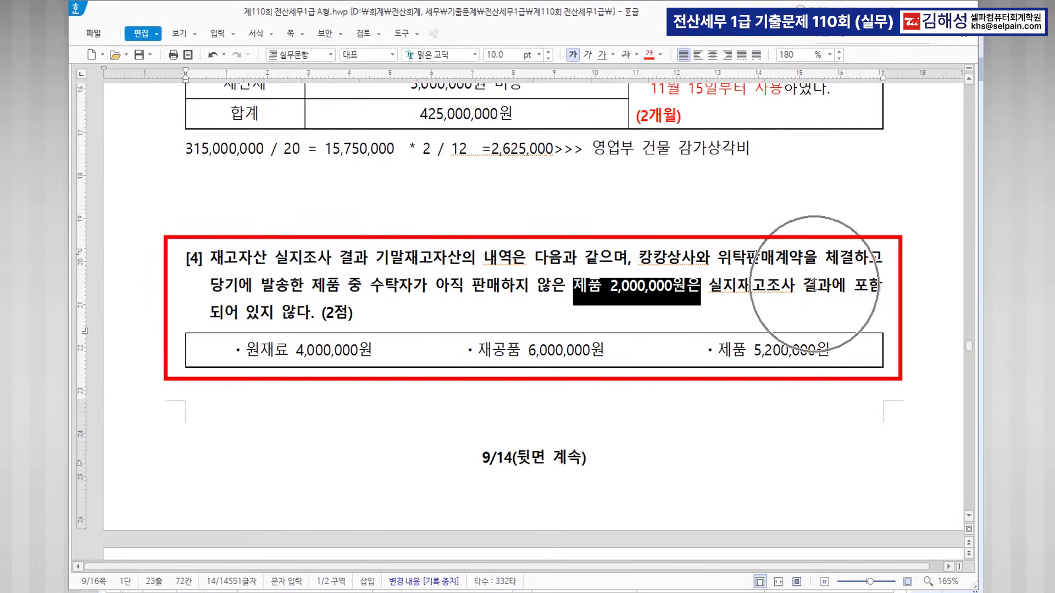
Strike through 제품 5,200,000원 and add a red, unstruck 7,200,000 beneath it.
drag(831, 344, 712, 341)
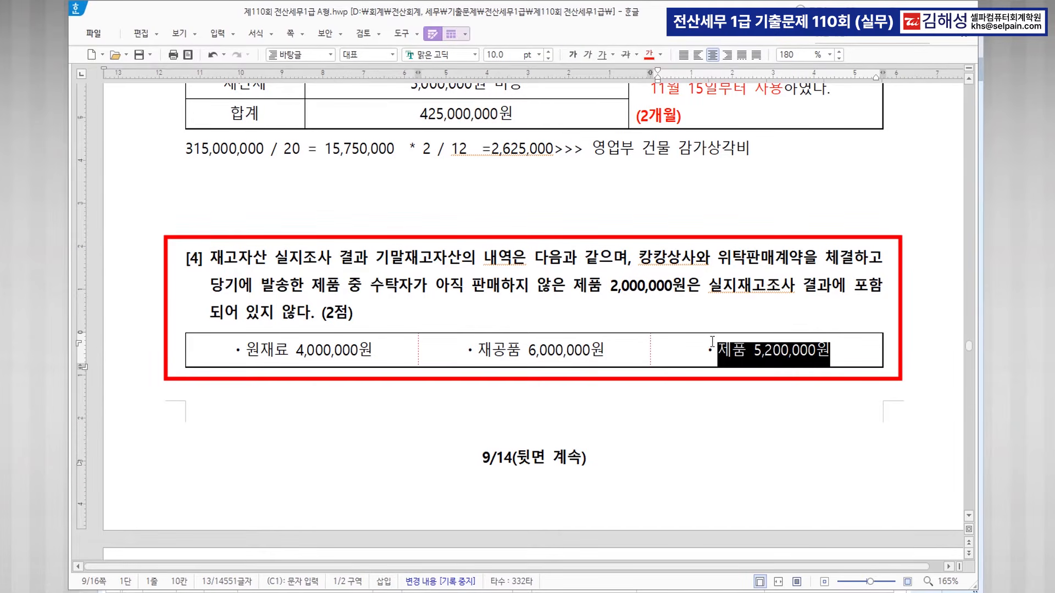
click(626, 54)
click(836, 351)
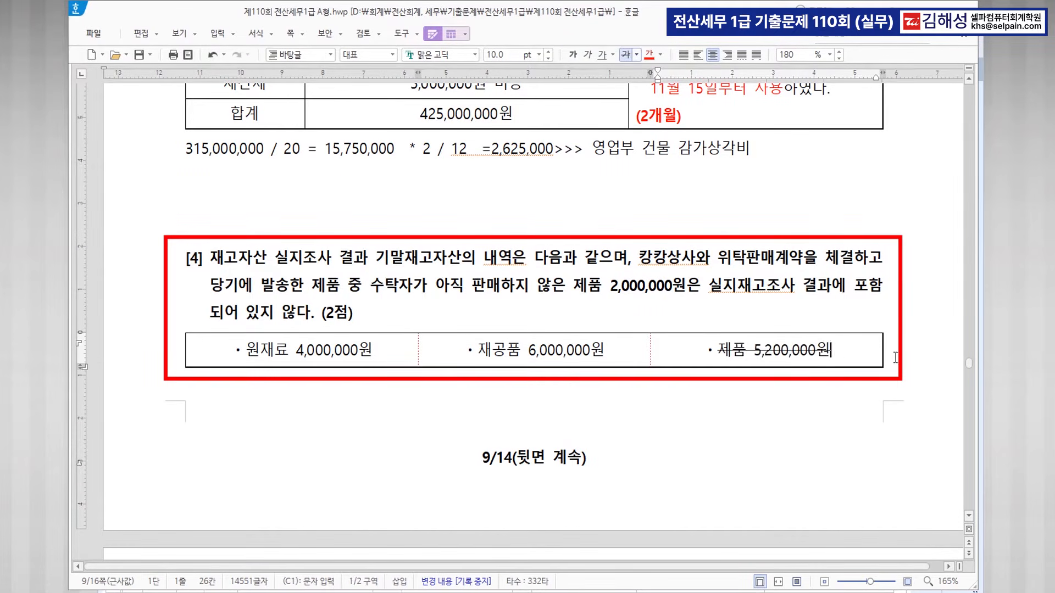
key(Return)
text(7,200,000)
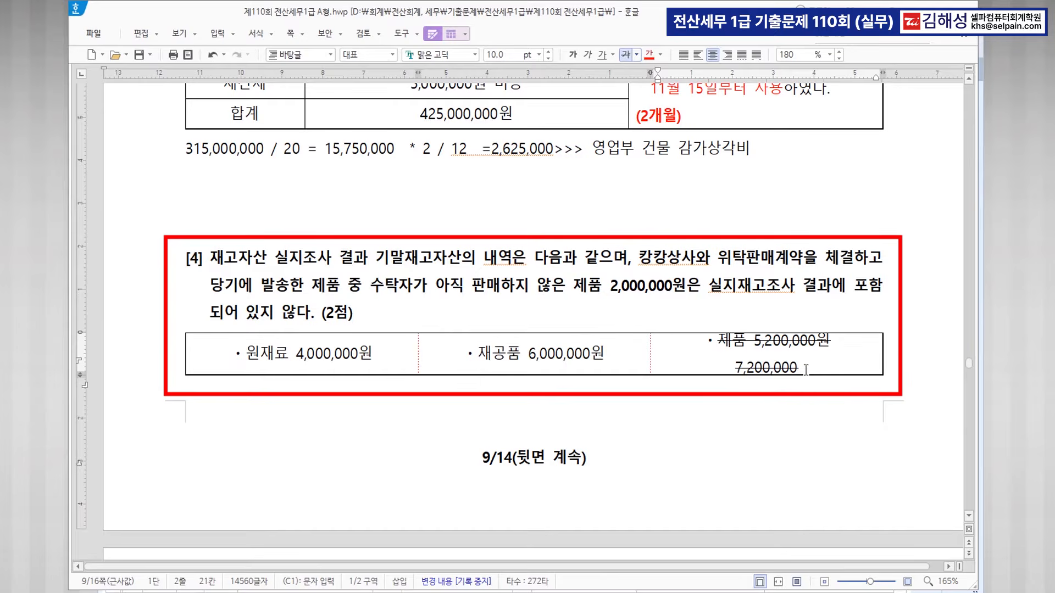
drag(806, 369, 703, 363)
click(625, 55)
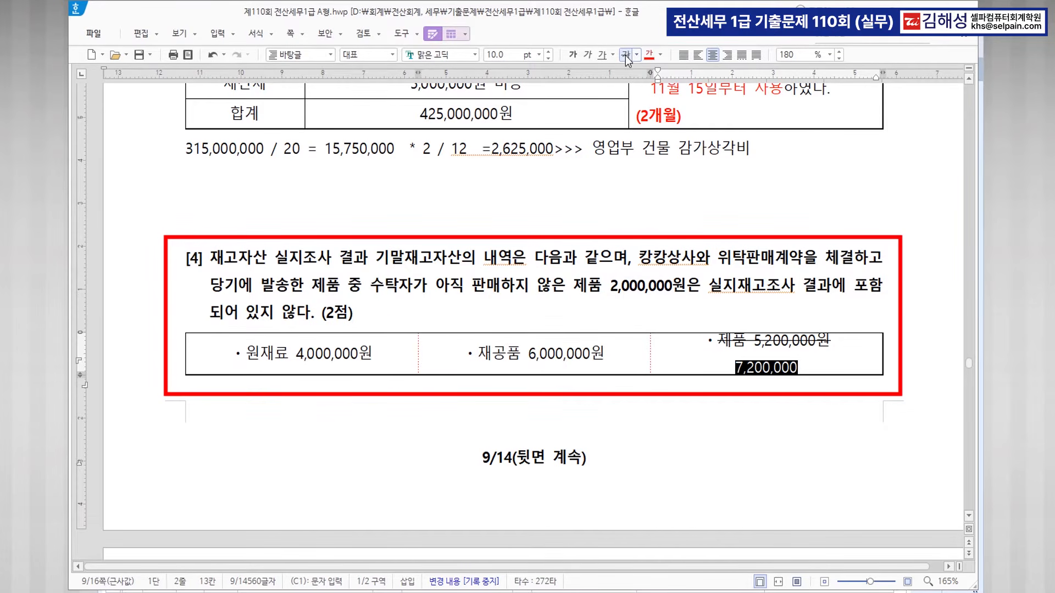
click(650, 55)
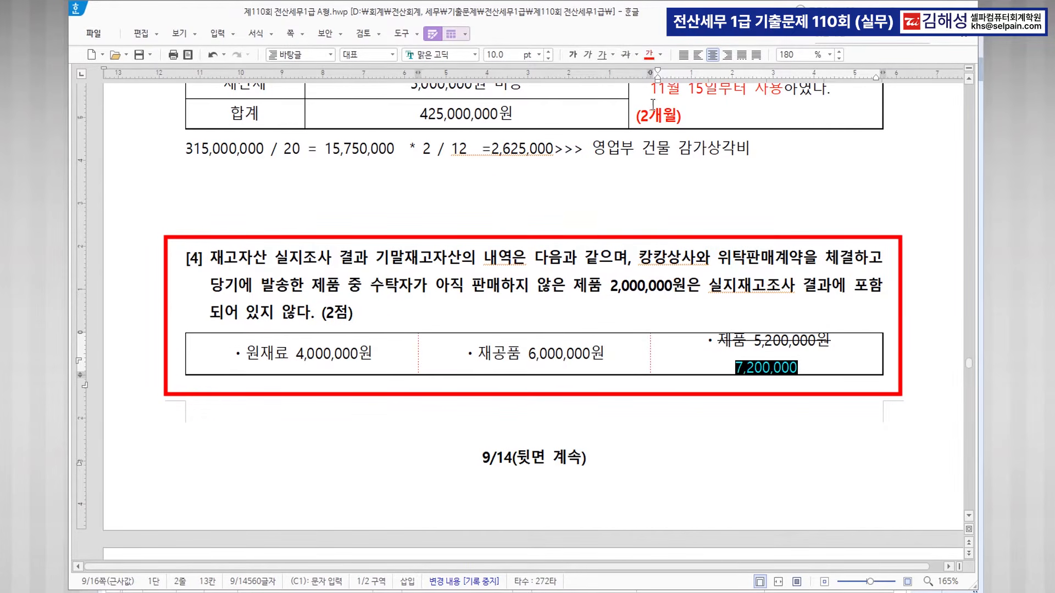
click(724, 431)
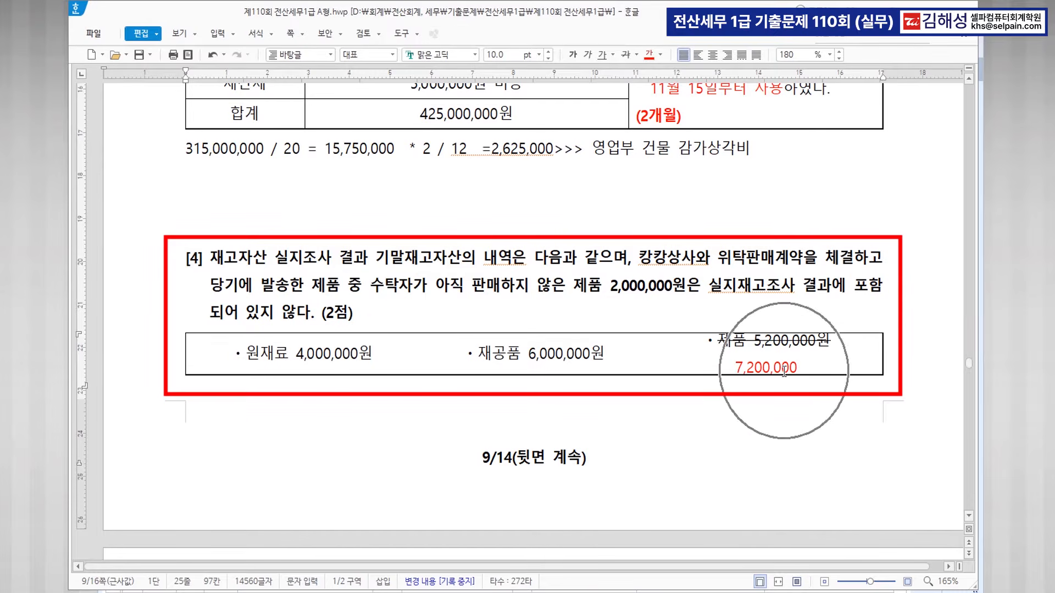
click(497, 148)
Colour the 2,625,000 result red, then bring up KcLep's 결산자료입력 screen.
drag(499, 148, 552, 147)
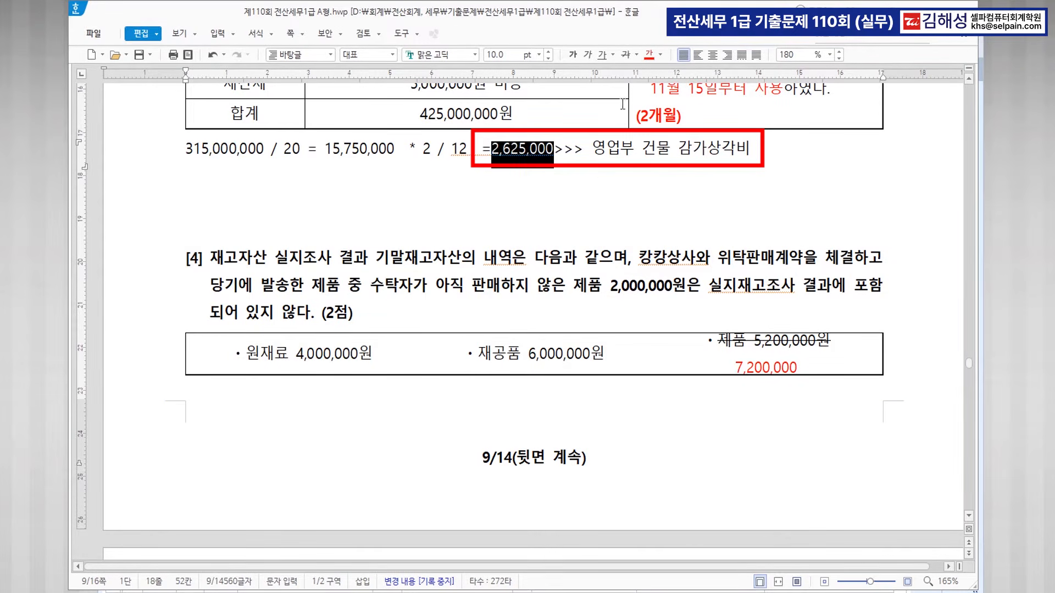
click(649, 53)
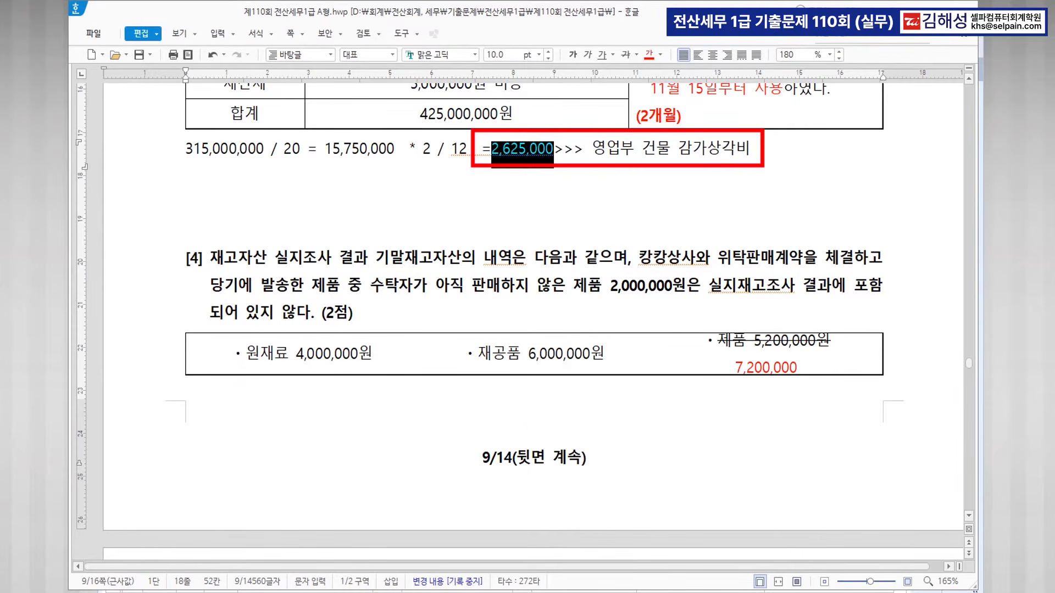
key(alt+Tab)
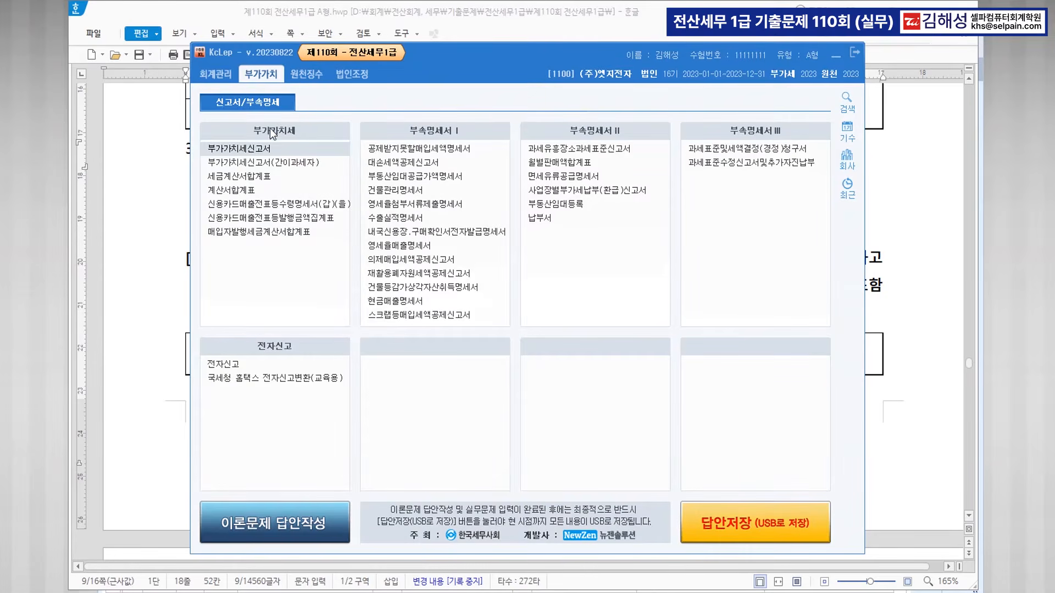
click(215, 73)
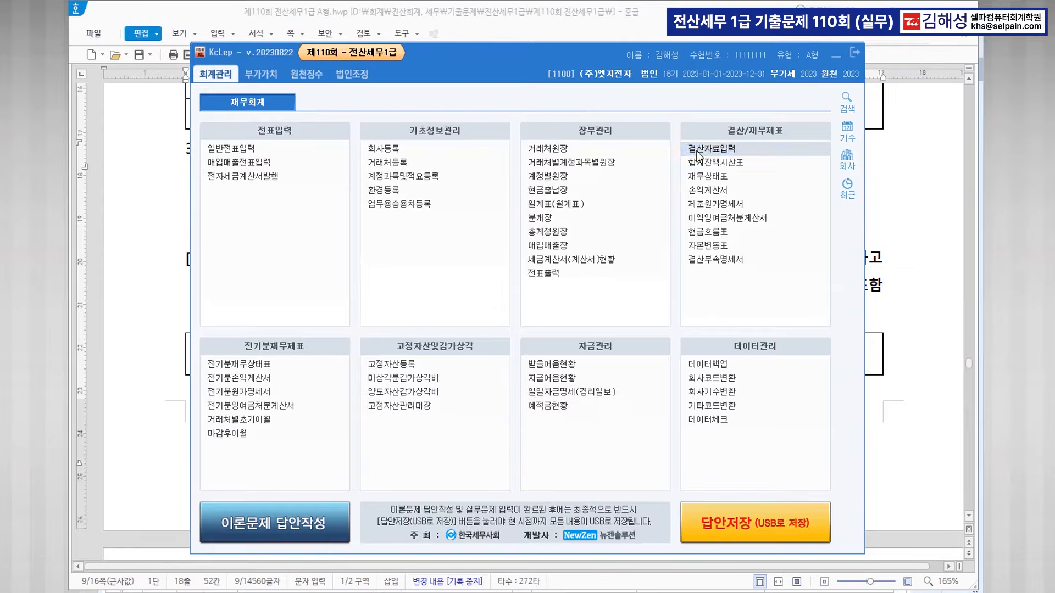
click(697, 150)
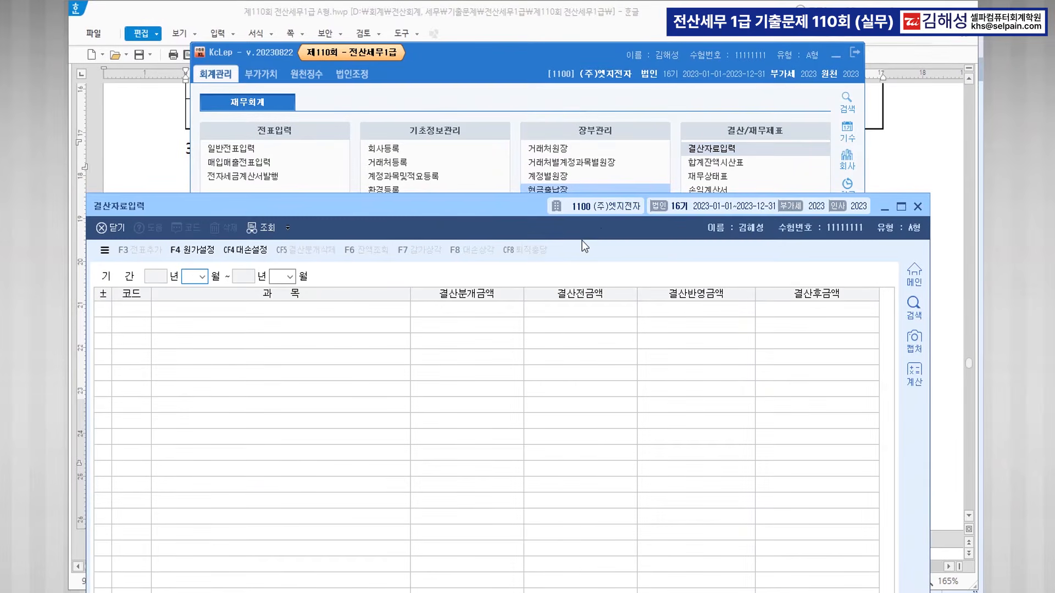
drag(530, 213, 523, 22)
click(252, 506)
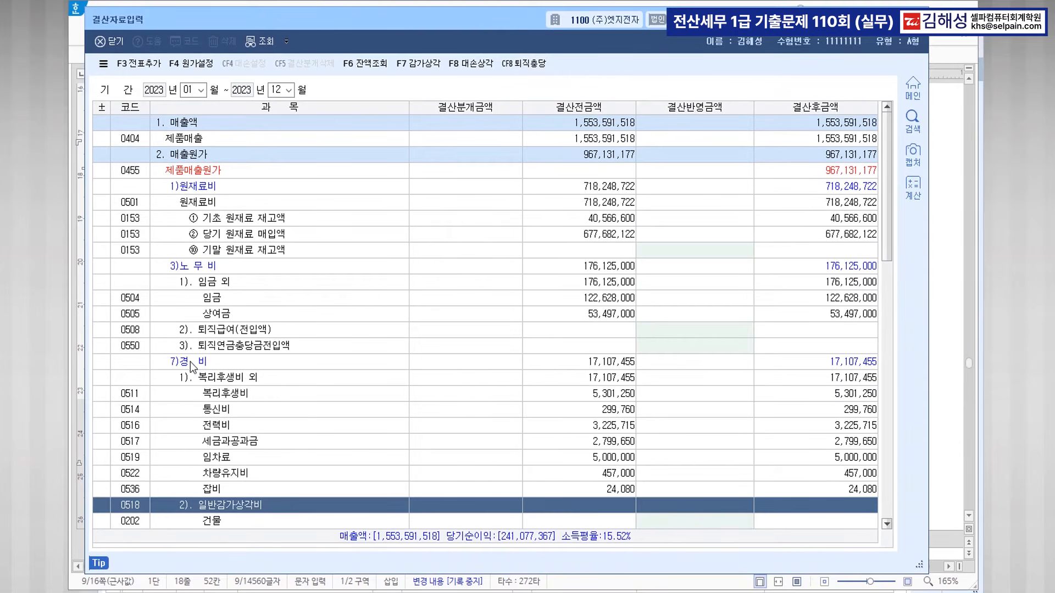
Enter 2,625,000 as the 결산반영금액 for 0202 건물 depreciation.
scroll(263, 503, down, 8)
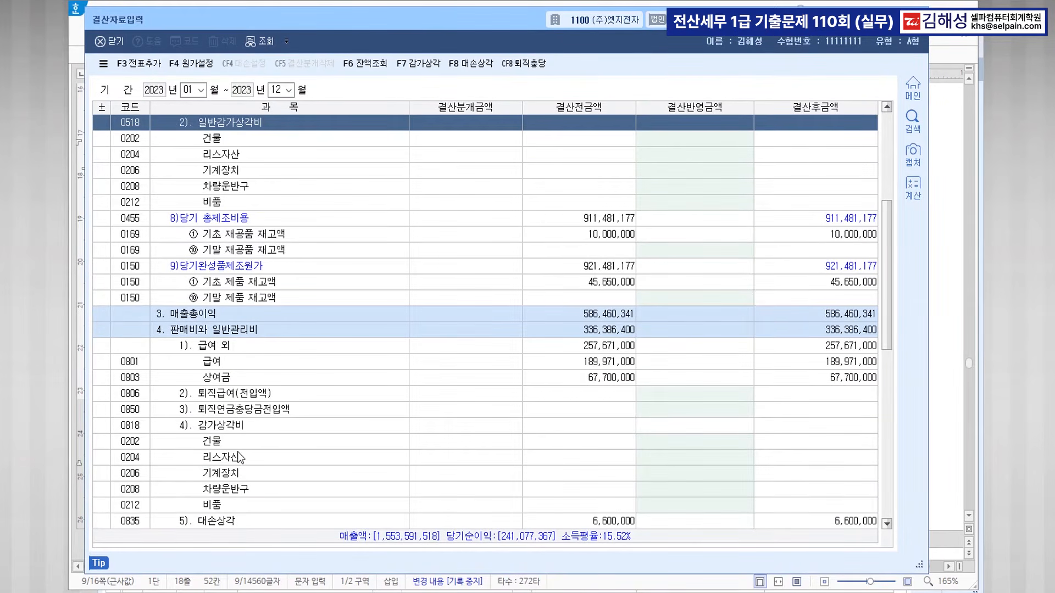
click(239, 445)
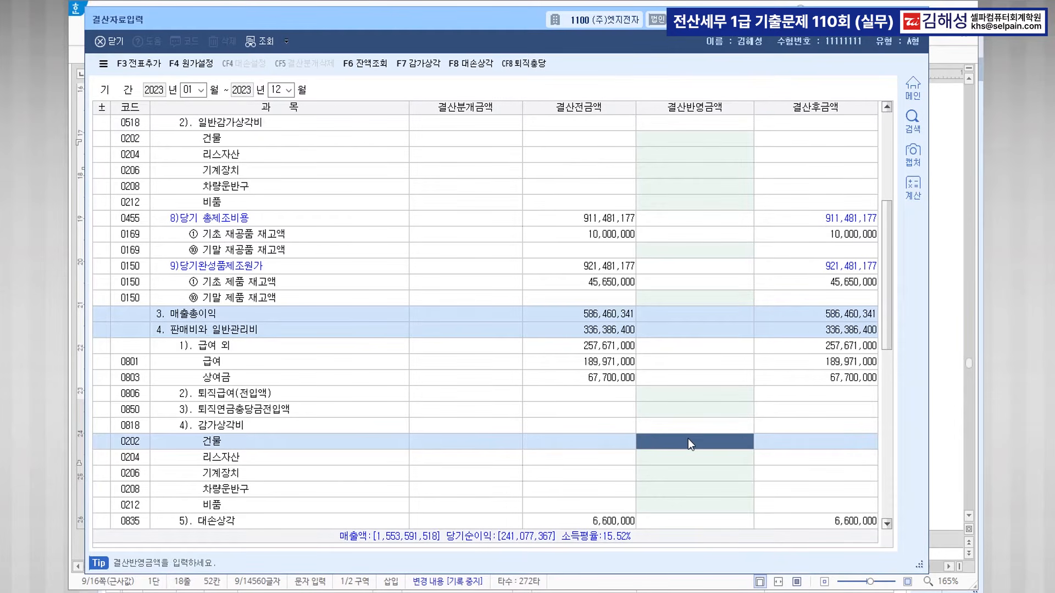
text(6)
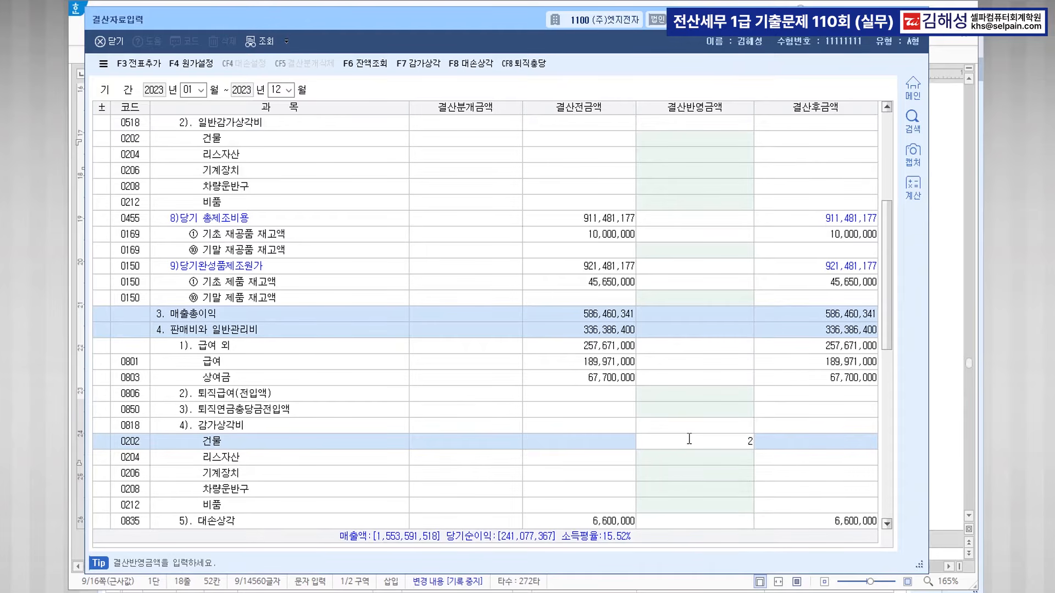
text(6250000)
key(Return)
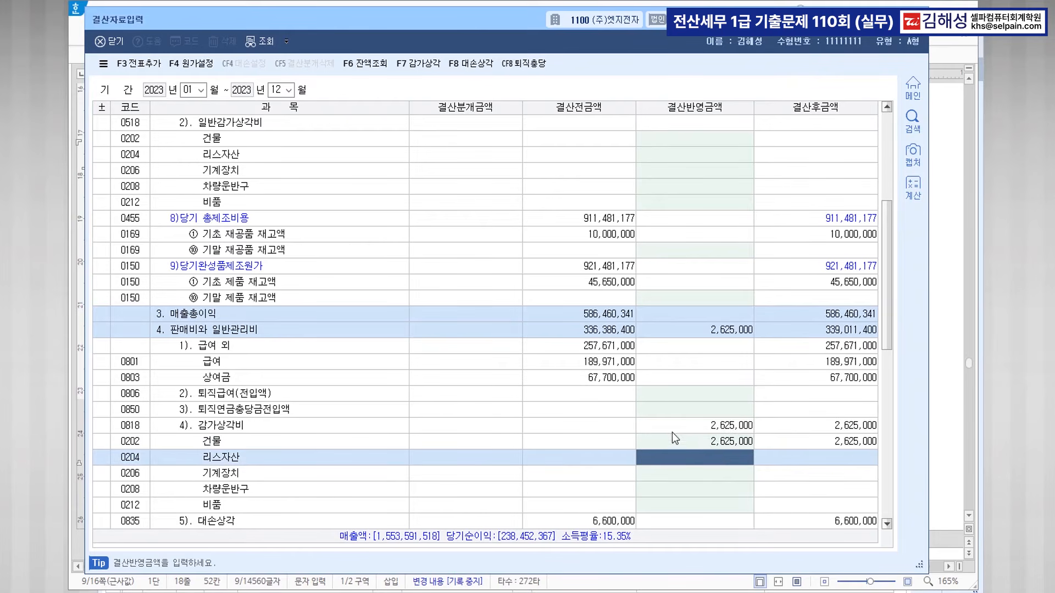
scroll(681, 308, up, 8)
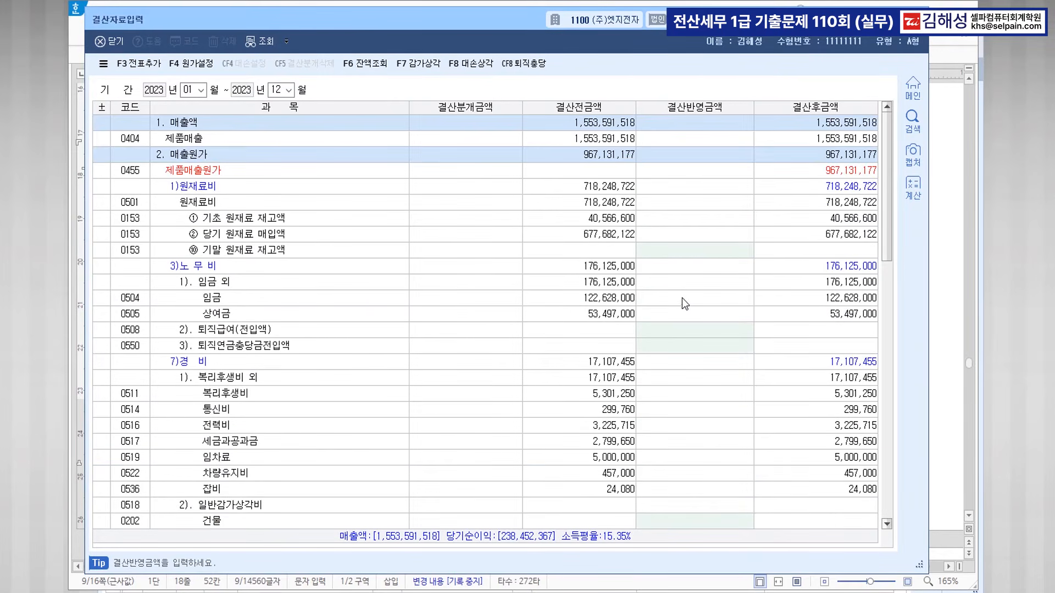
Enter ending raw materials 4,000,000 and ending work-in-process 6,000,000.
click(690, 252)
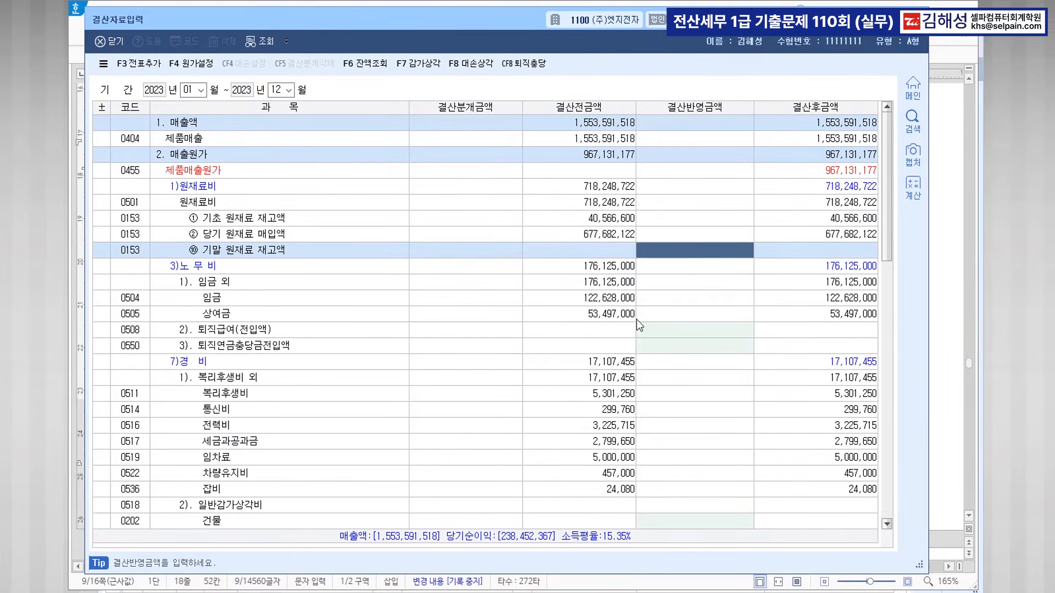
click(385, 592)
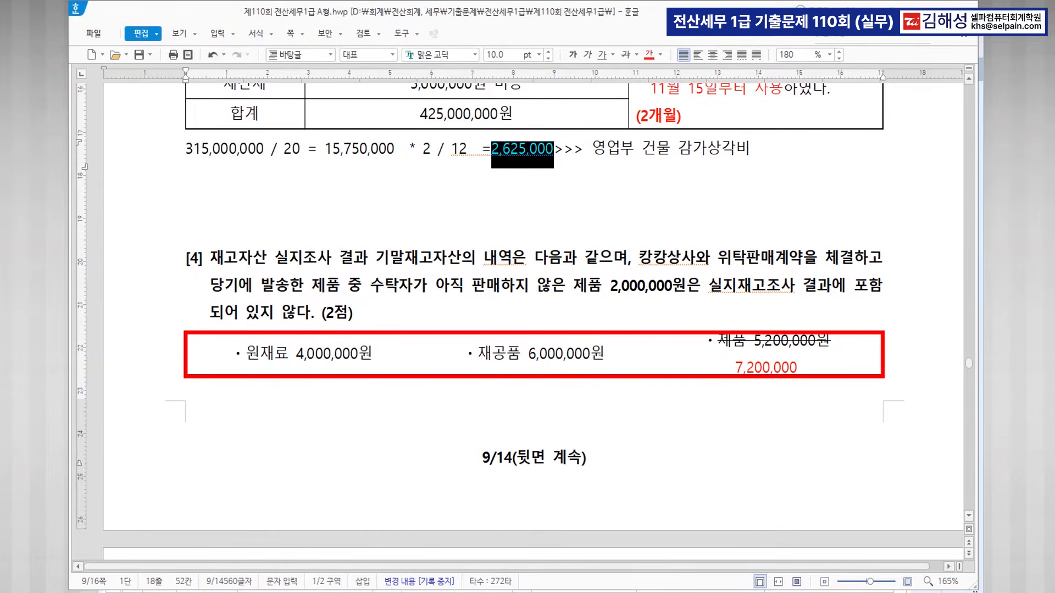
click(748, 592)
text(4000000)
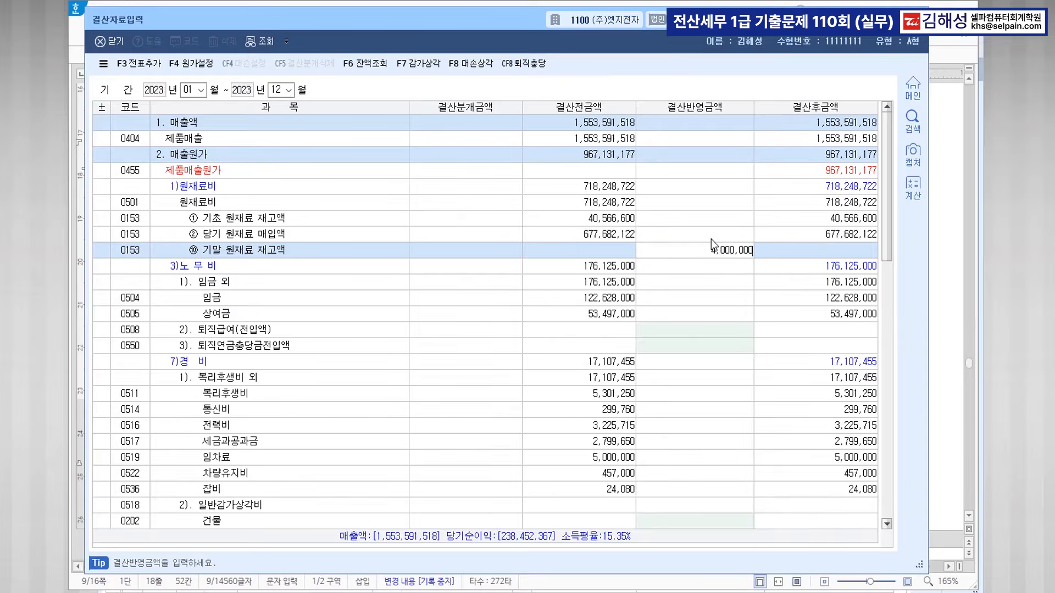
key(Return)
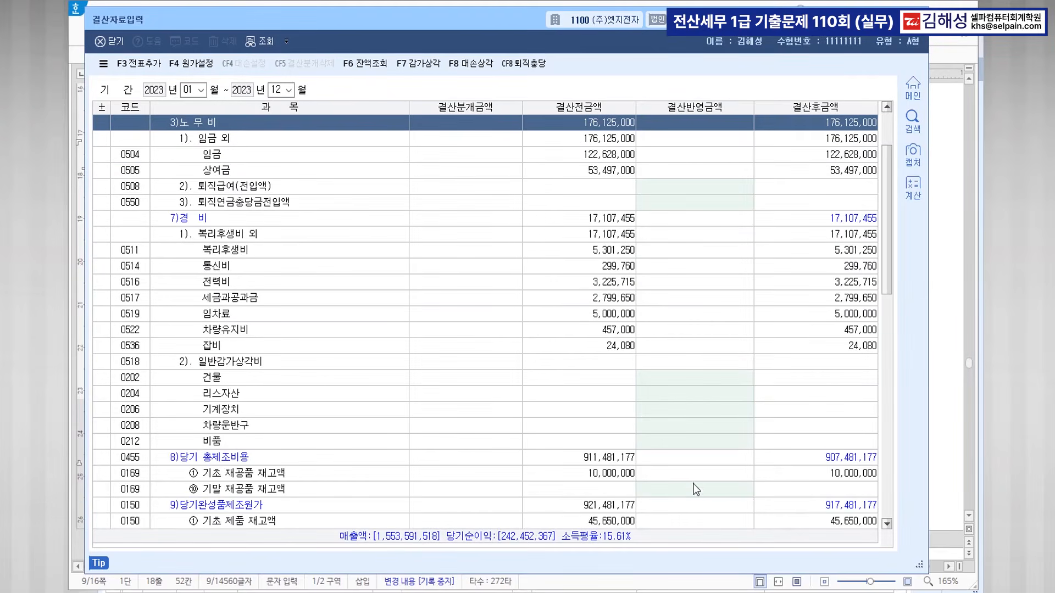
click(696, 491)
text(6000000)
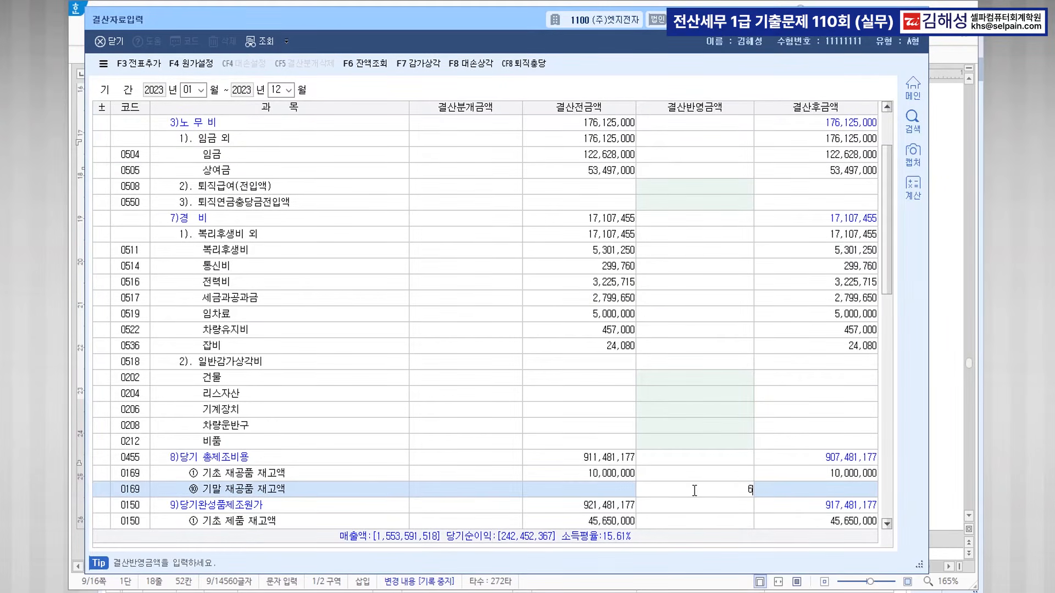
key(Return)
Enter ending finished goods 7,200,000, post closing entries with 전표추가, and close the window.
scroll(697, 502, down, 2)
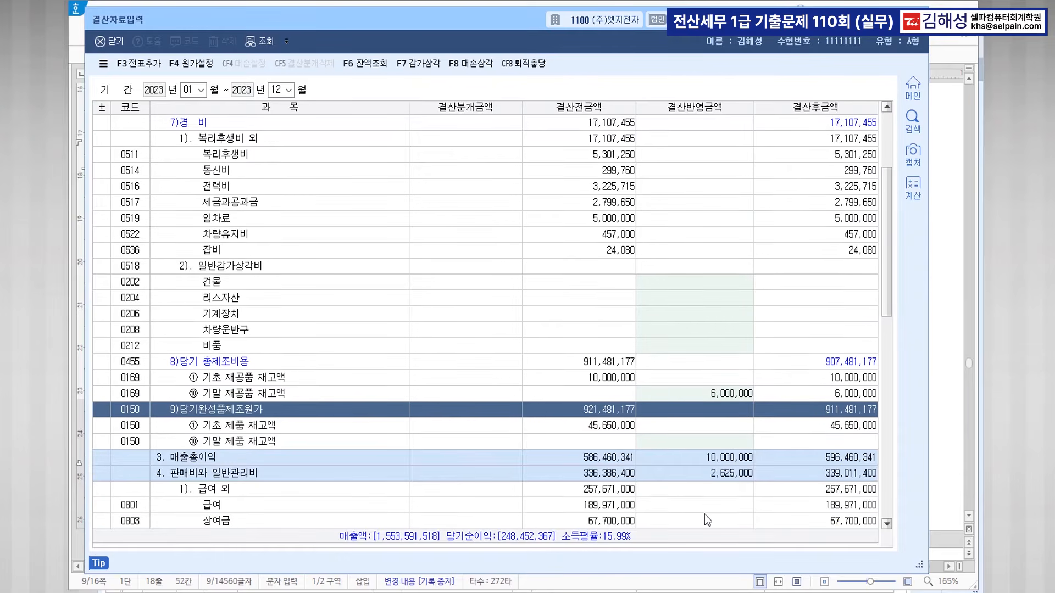
click(723, 440)
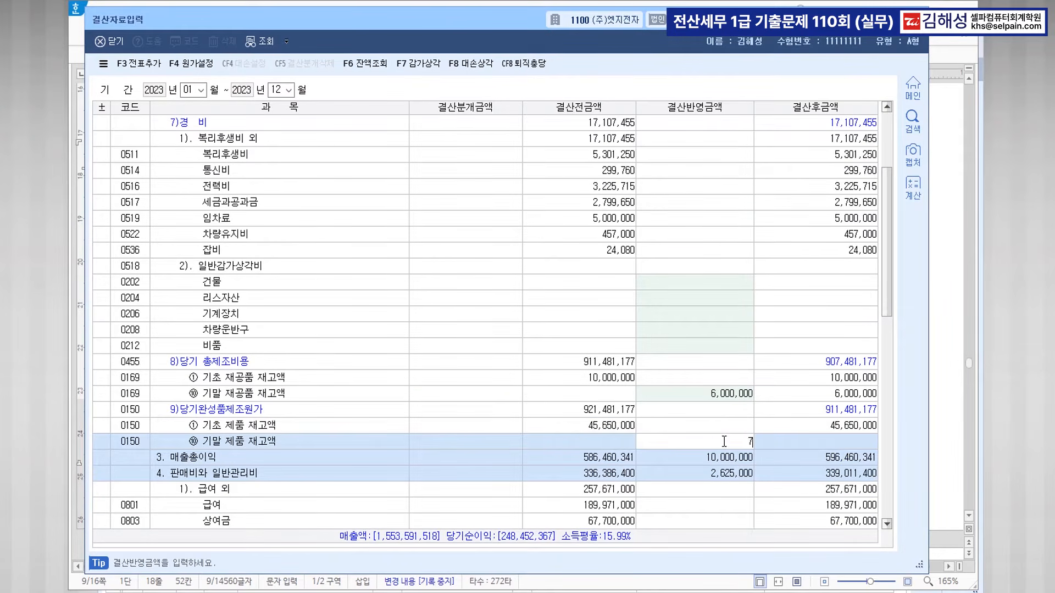
text(7,200,000)
key(Return)
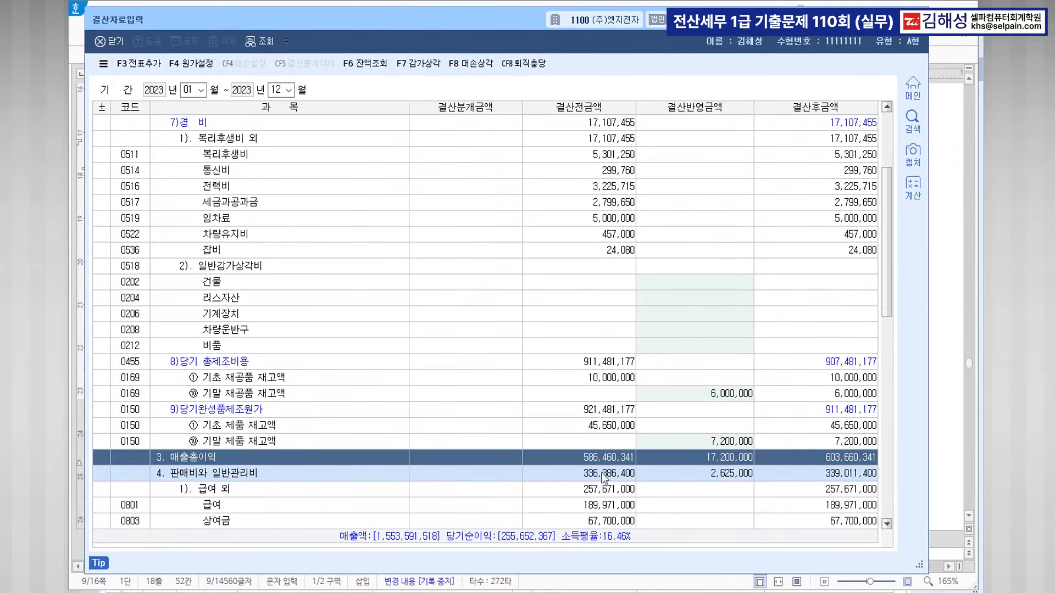
click(144, 67)
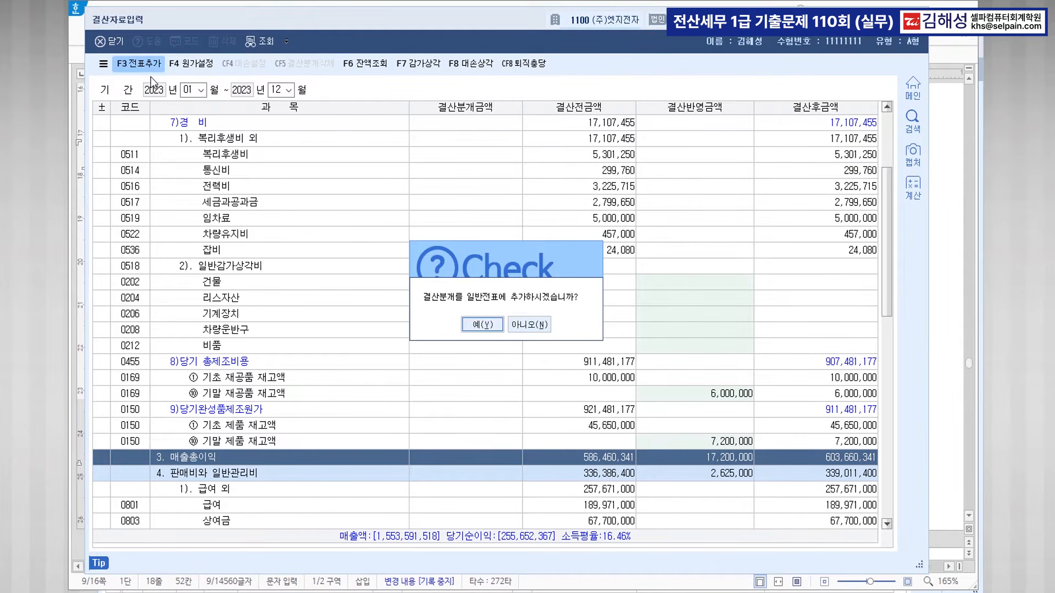
click(493, 323)
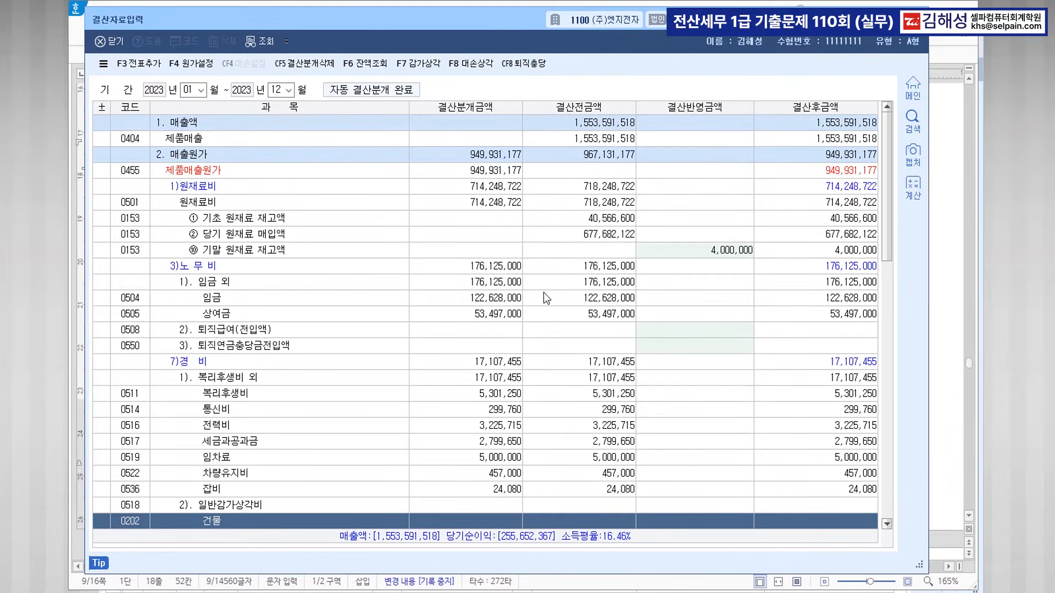
key(alt+Tab)
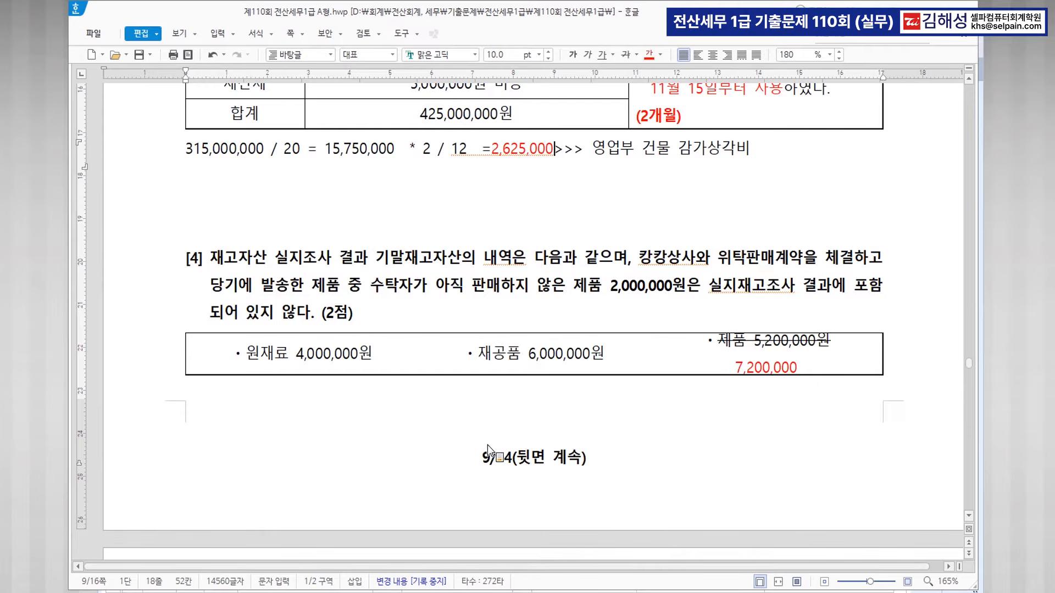
Colour the employee's name, the dependents-tab editing phrase and 연말정산추가자료입력 blue.
scroll(549, 439, down, 5)
scroll(599, 438, down, 6)
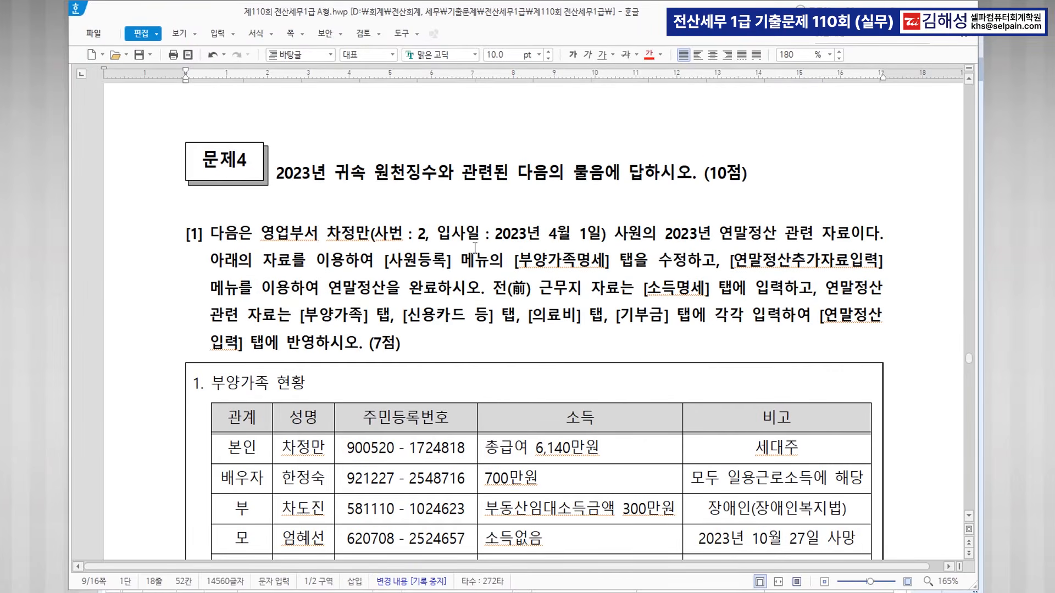
drag(326, 234, 369, 234)
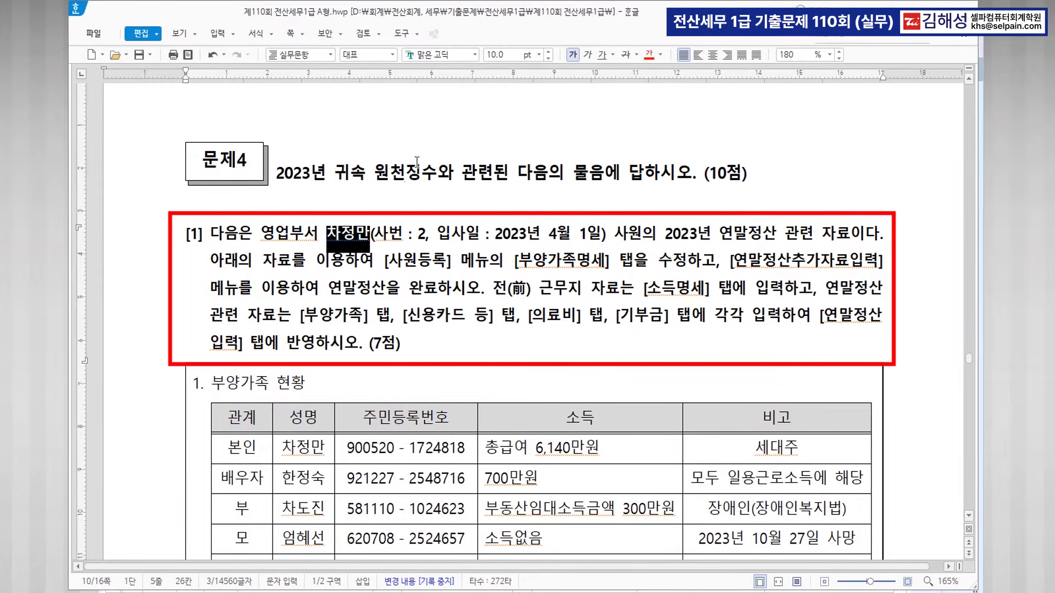
click(660, 54)
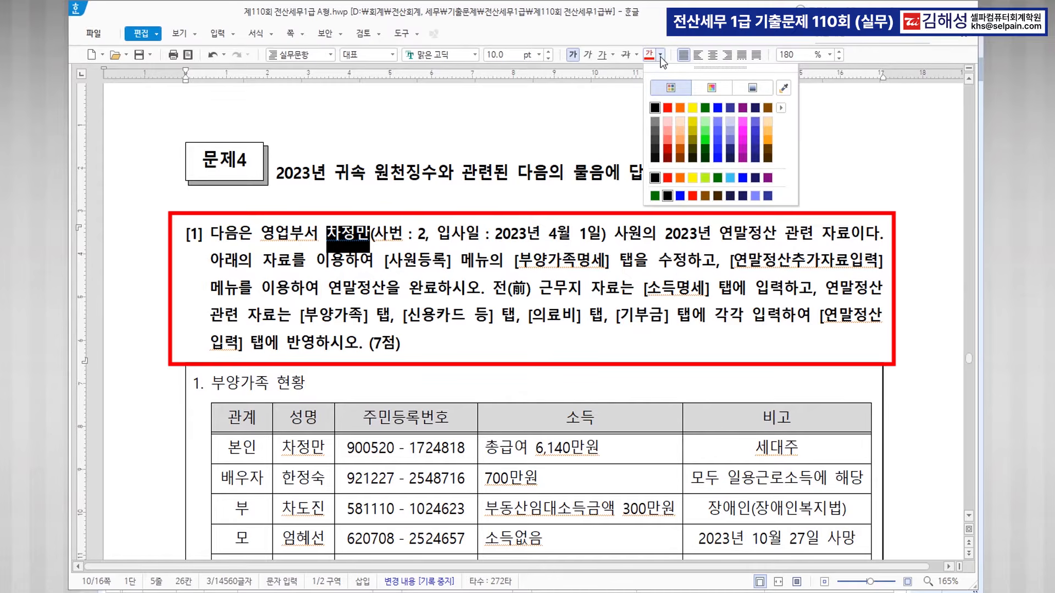
click(718, 110)
click(570, 288)
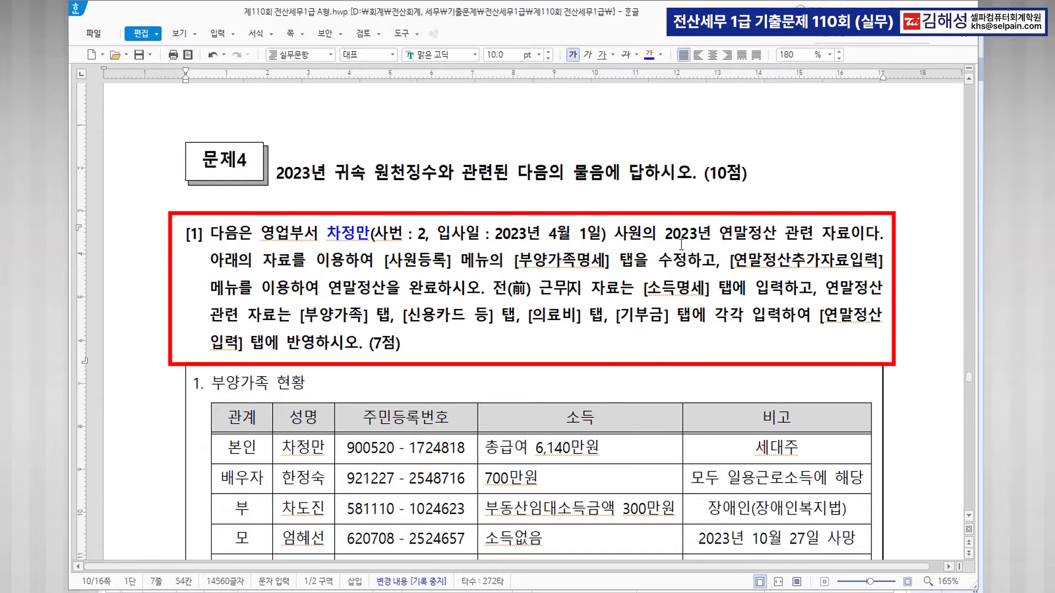
drag(383, 260, 682, 263)
click(649, 54)
drag(732, 261, 879, 264)
click(649, 55)
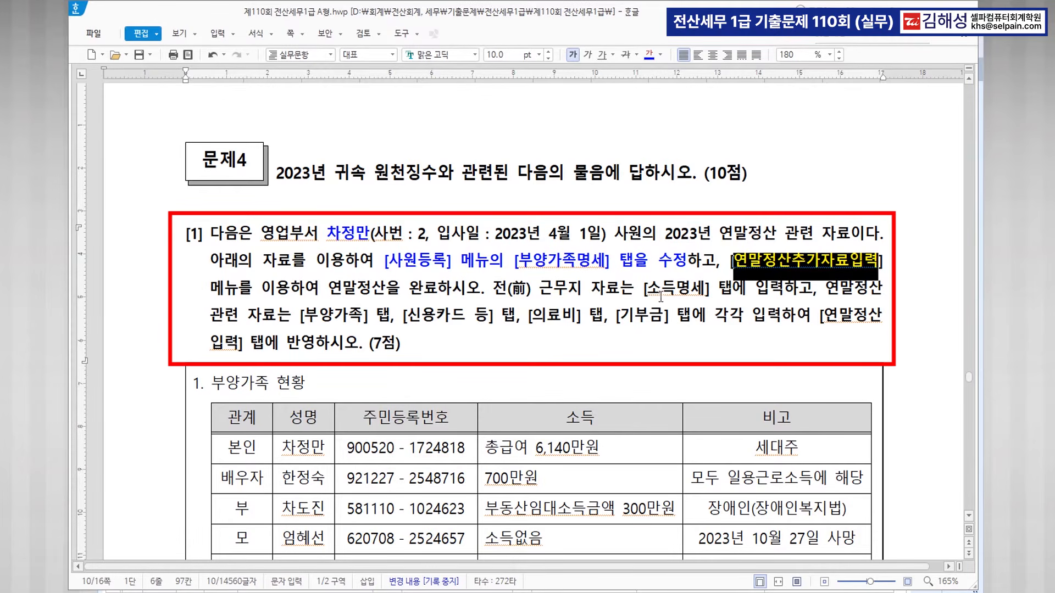
Highlight the 소득명세, 부양가족, card, 의료비 and 기부금 tab names in the paragraph.
drag(649, 288, 699, 291)
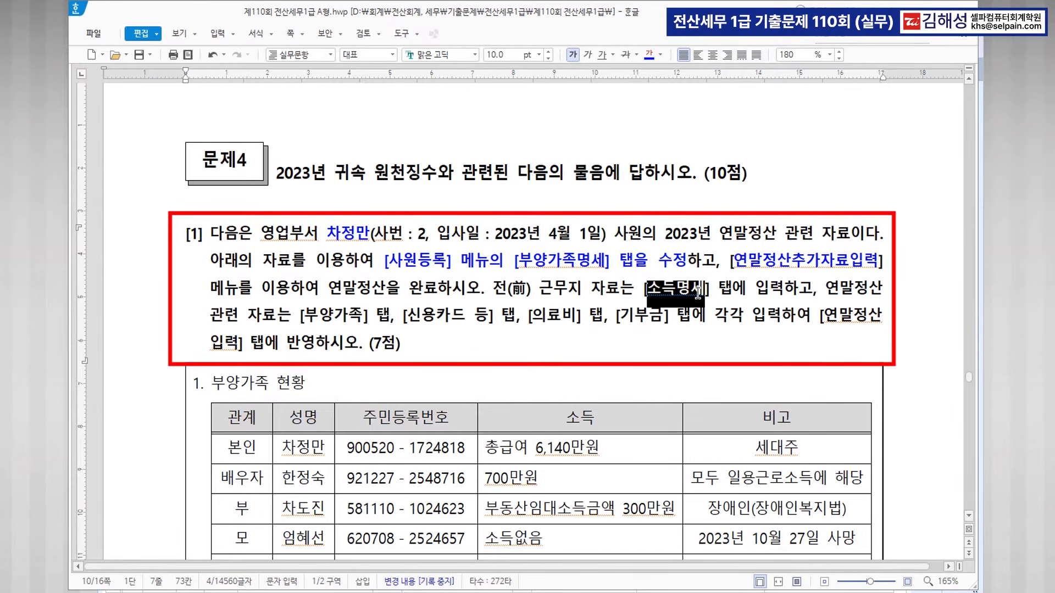
drag(304, 316, 365, 317)
drag(437, 317, 570, 321)
drag(638, 316, 677, 317)
click(783, 319)
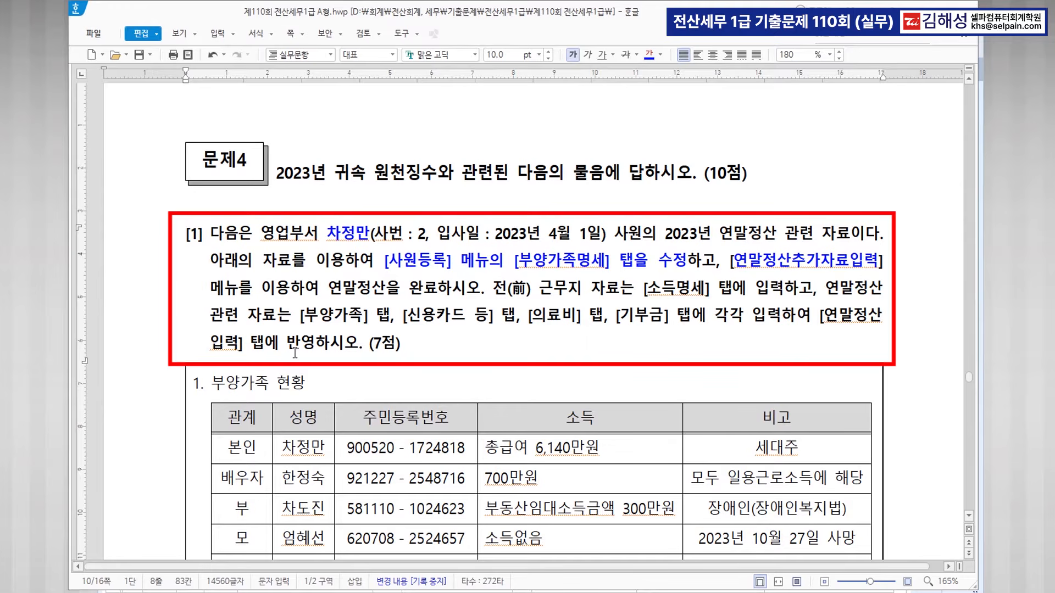
scroll(443, 356, down, 5)
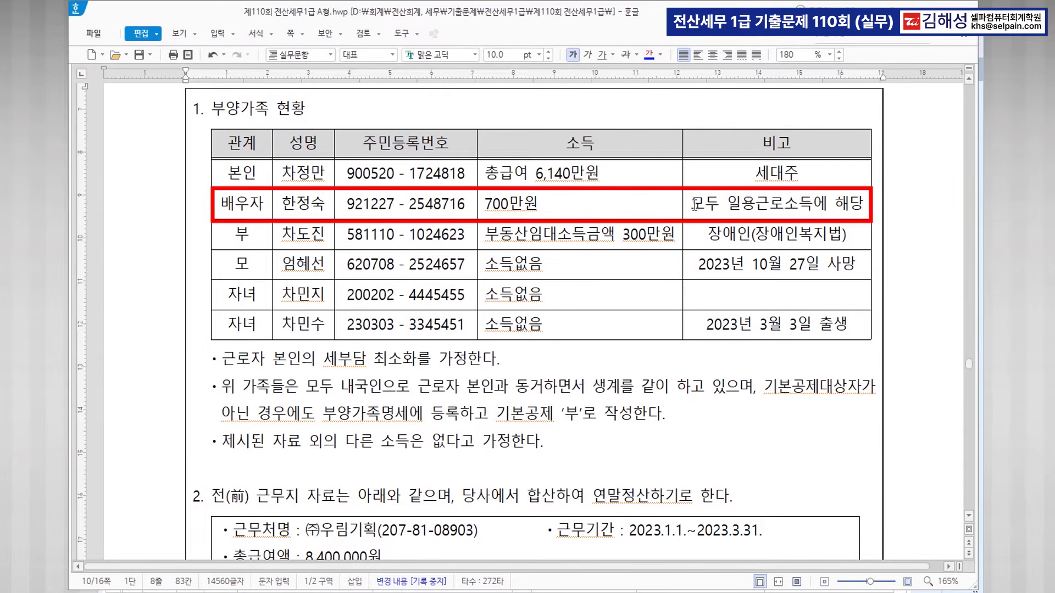
Strike through the spouse's 일용근로소득 and the father's row; colour his 부동산임대소득금액 300만원 blue.
drag(727, 203, 813, 204)
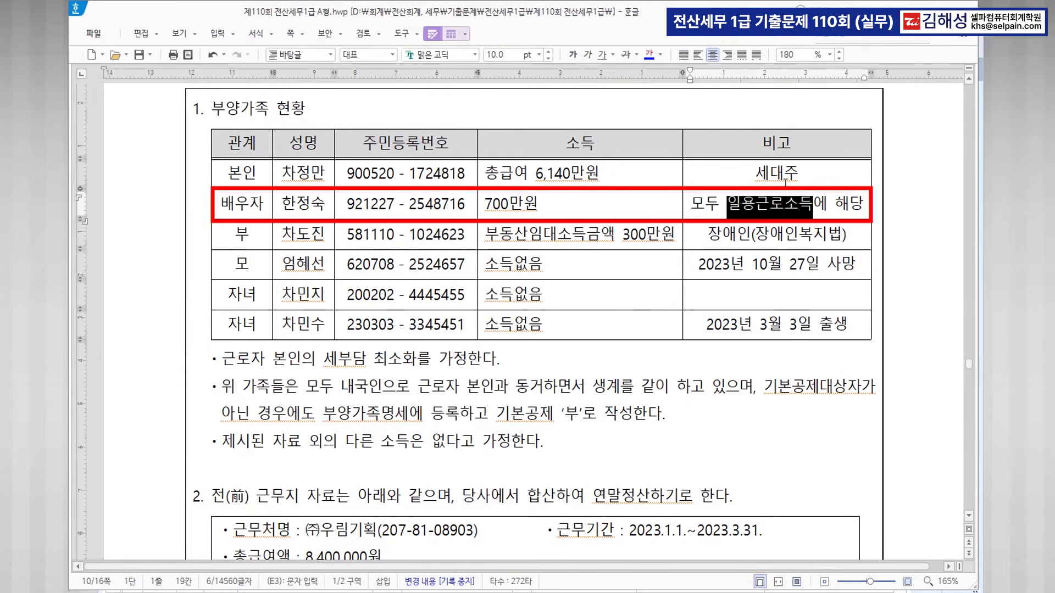
click(626, 55)
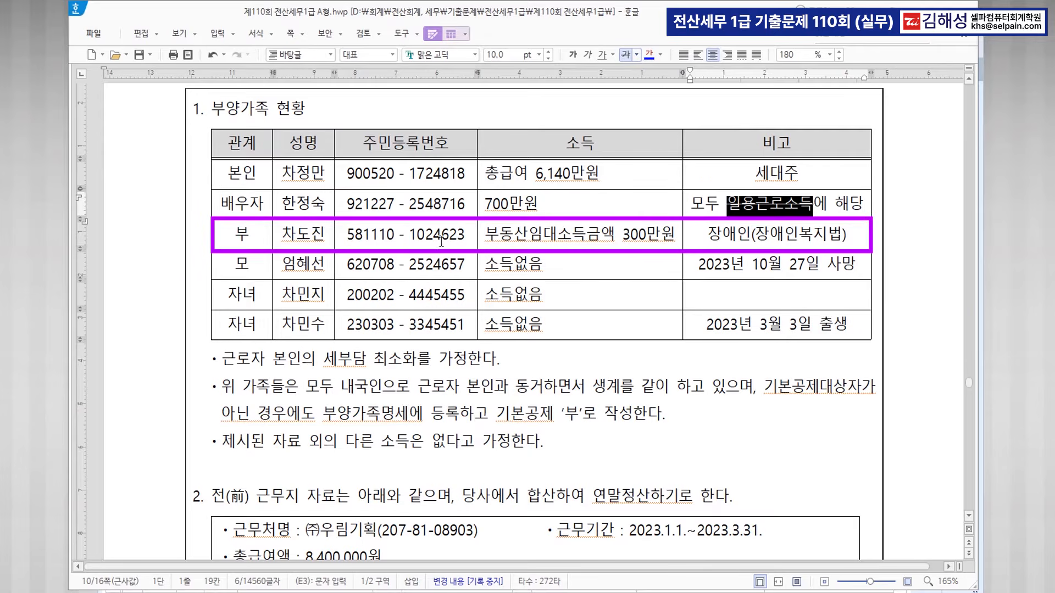
drag(487, 234, 673, 243)
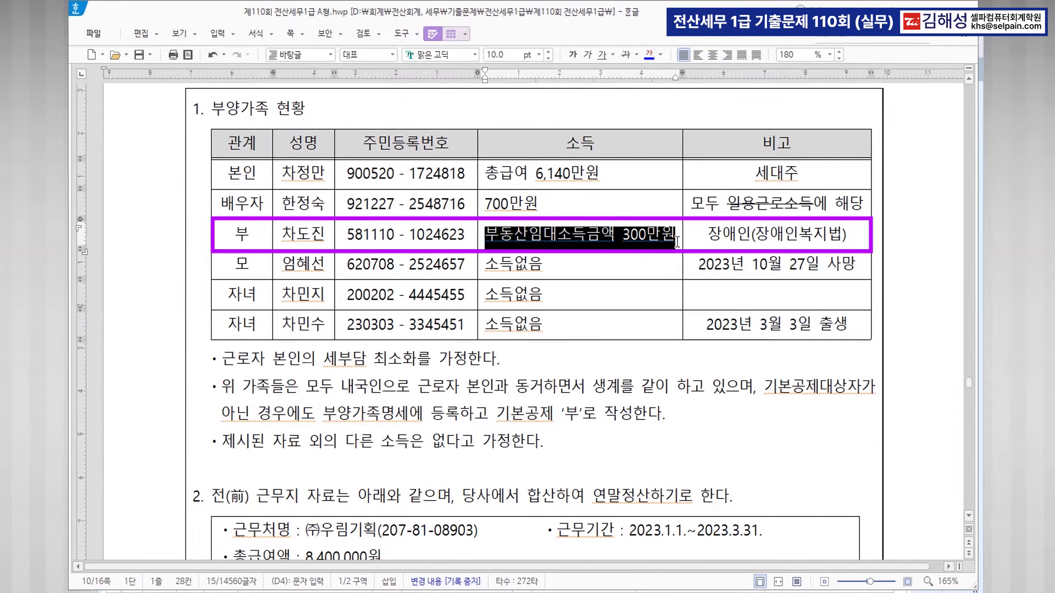
click(649, 55)
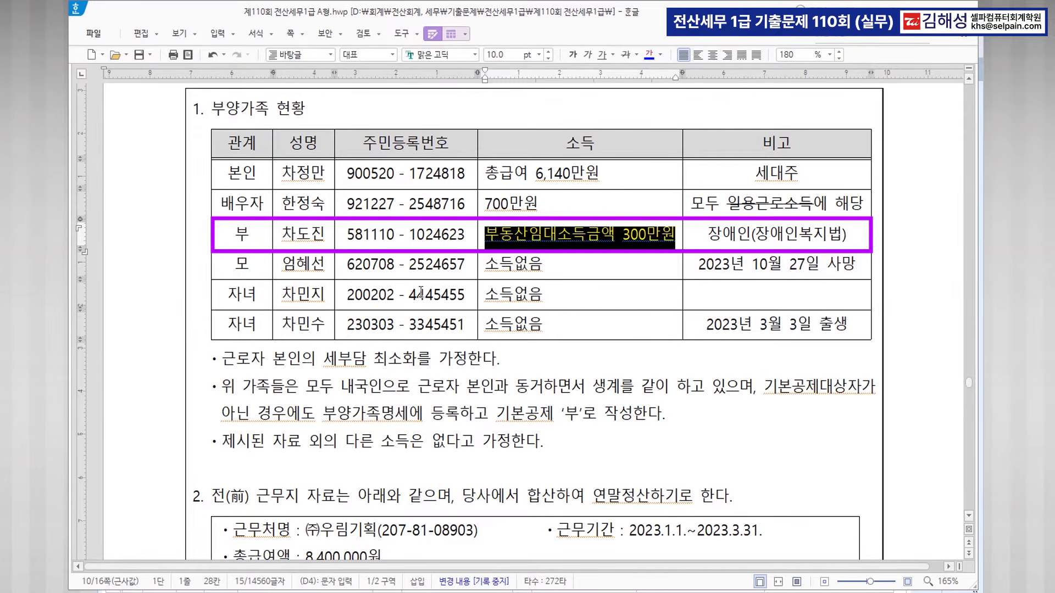
drag(240, 233, 445, 242)
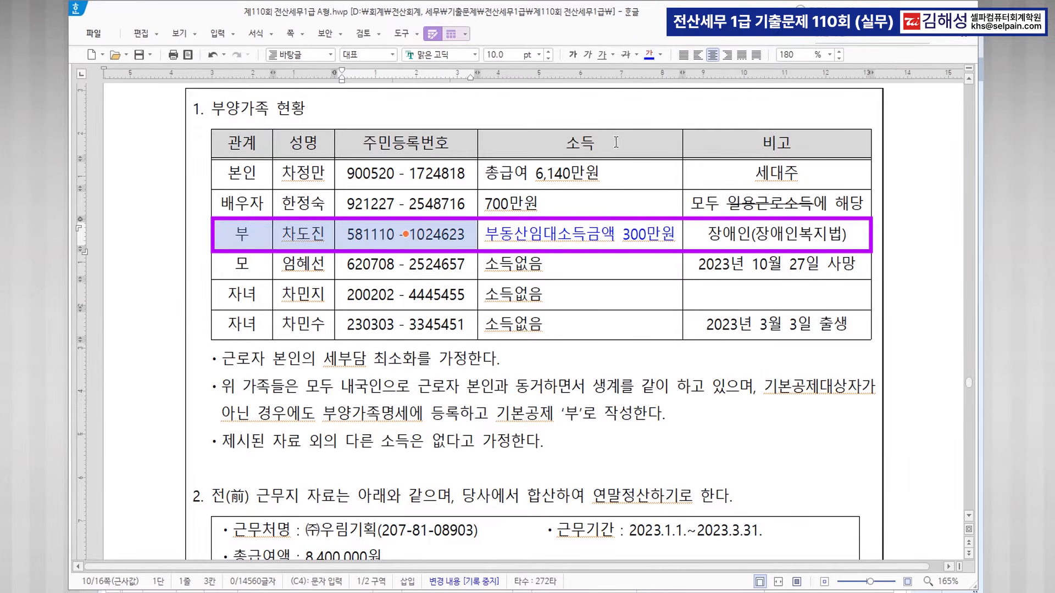
click(625, 54)
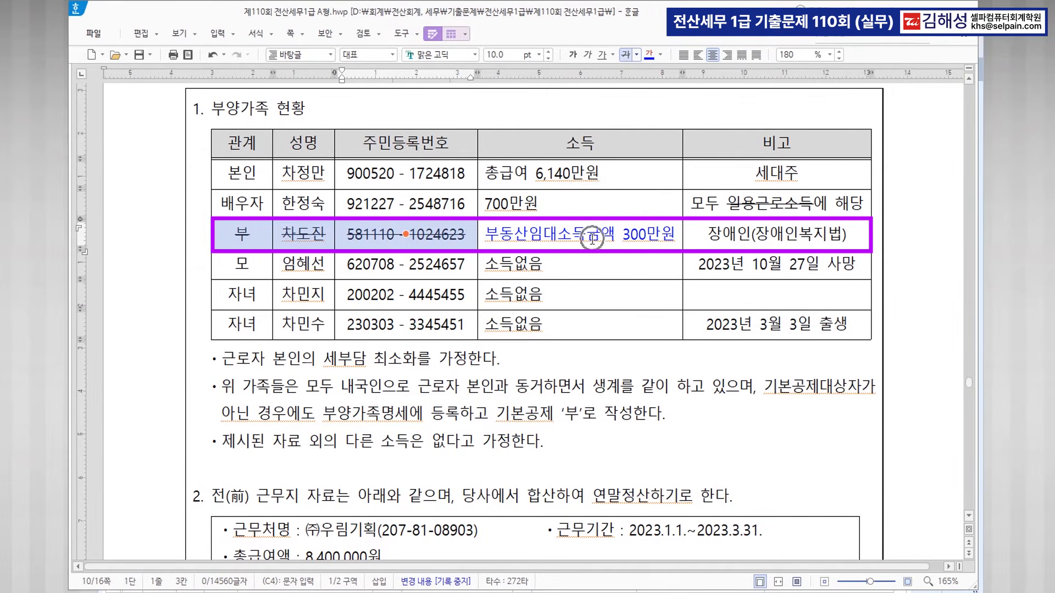
click(579, 266)
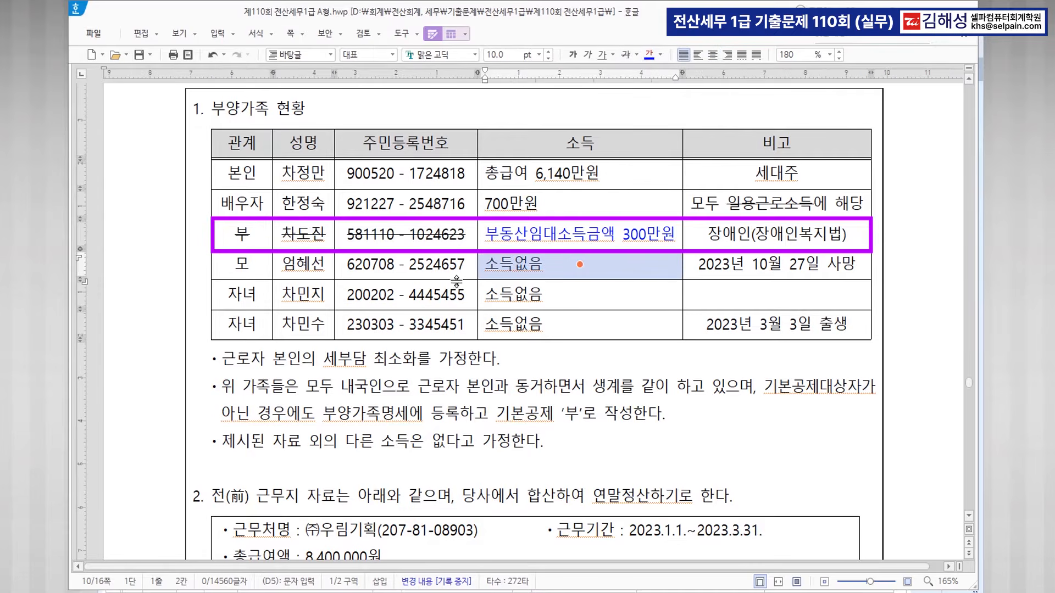
Colour 사망 in the mother's note blue.
click(796, 267)
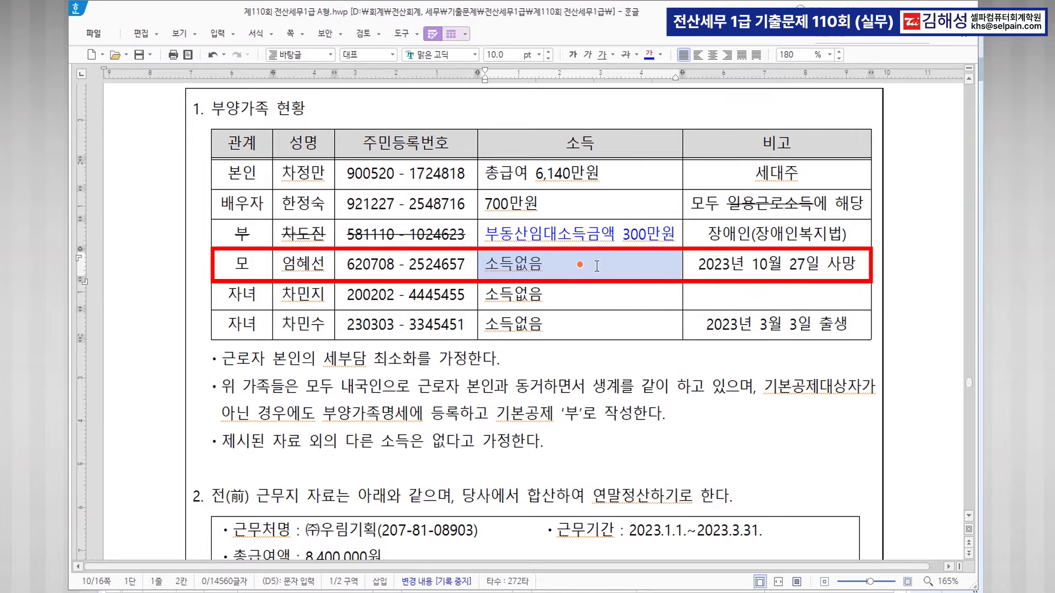
click(832, 265)
click(861, 267)
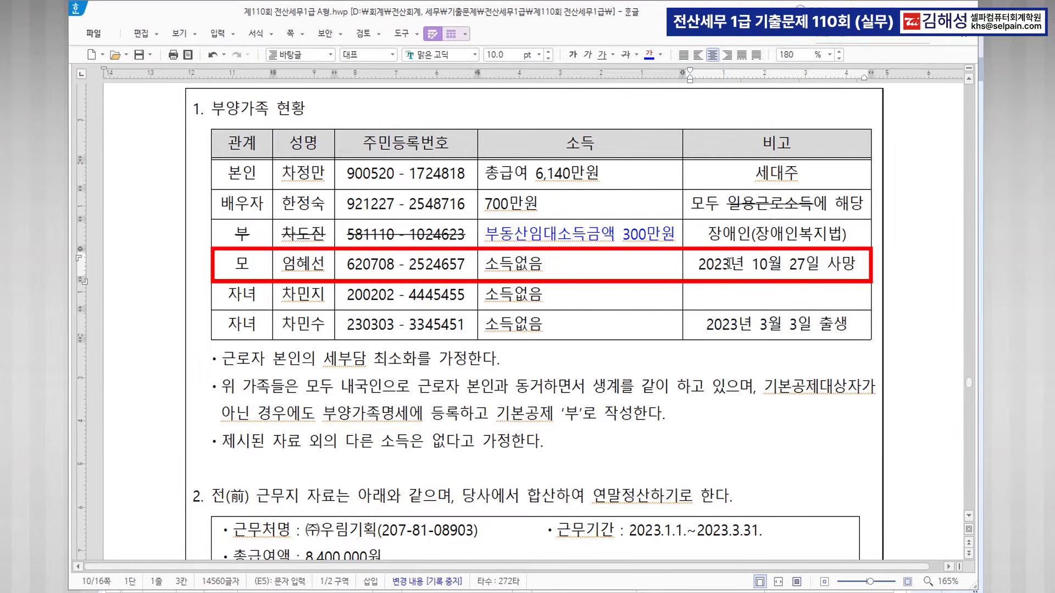
drag(827, 263, 859, 264)
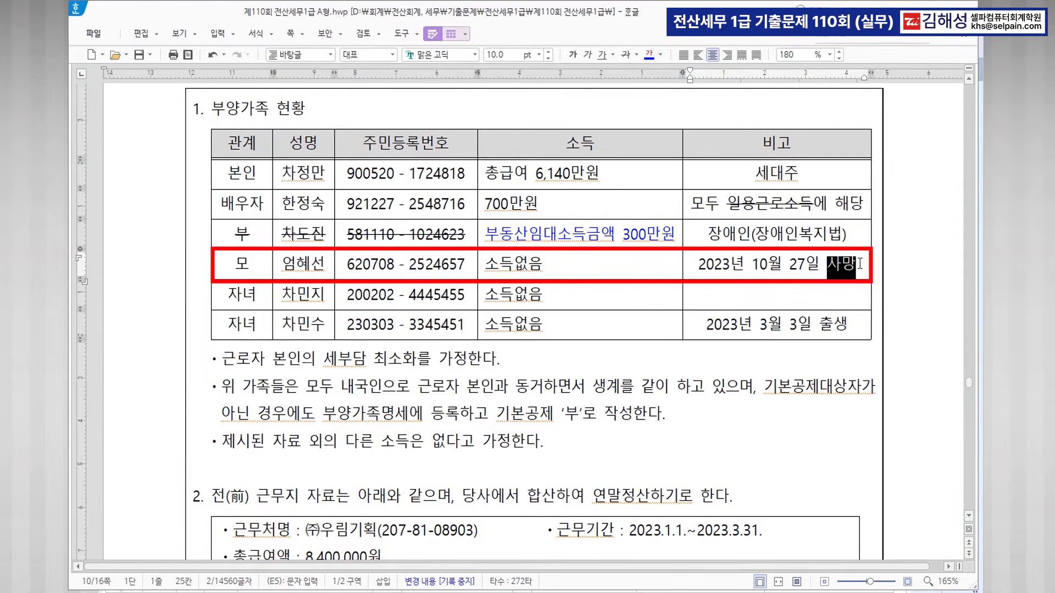
click(649, 55)
click(740, 304)
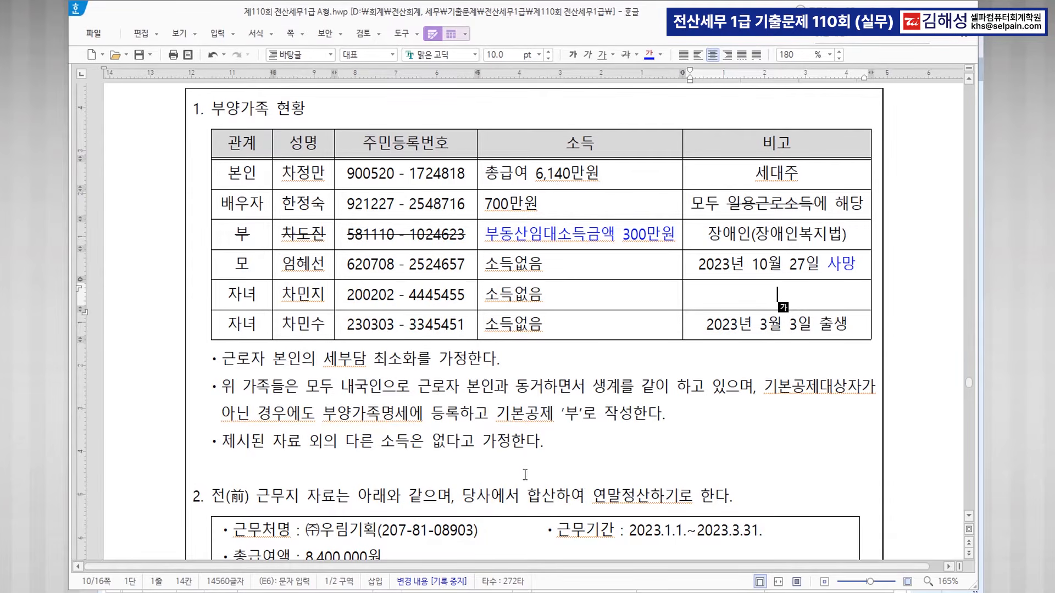
Bring up KcLep's 연말정산추가자료입력 for employee 2 and show the dependents list.
key(alt+Tab)
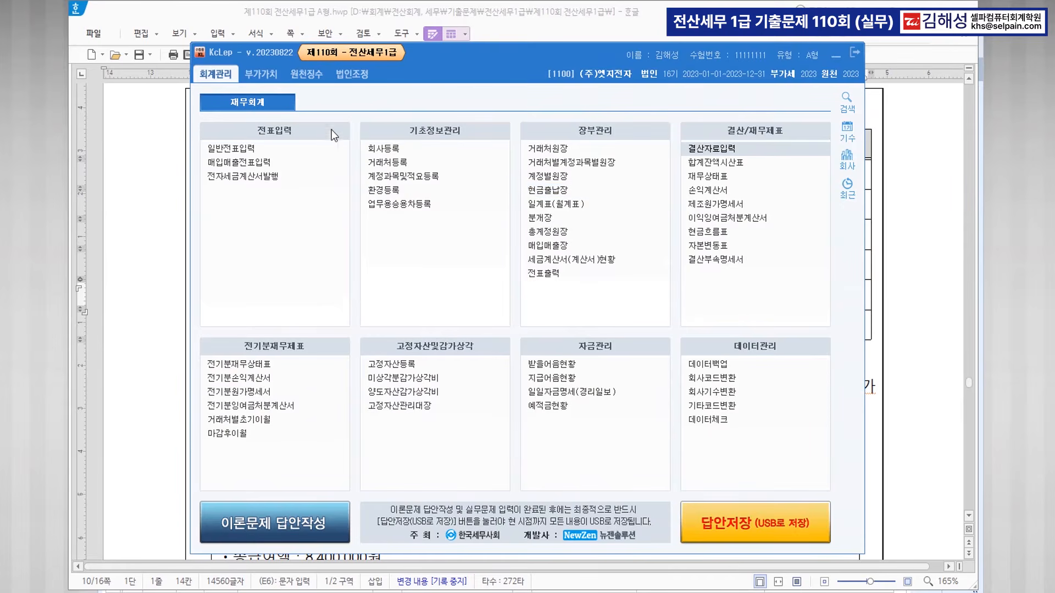
click(318, 78)
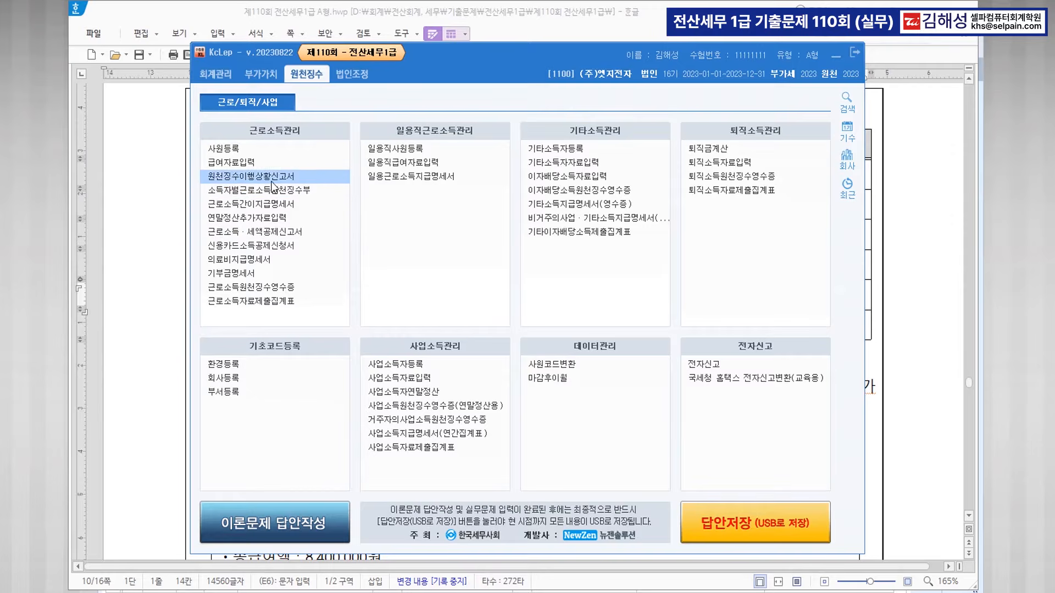
click(286, 218)
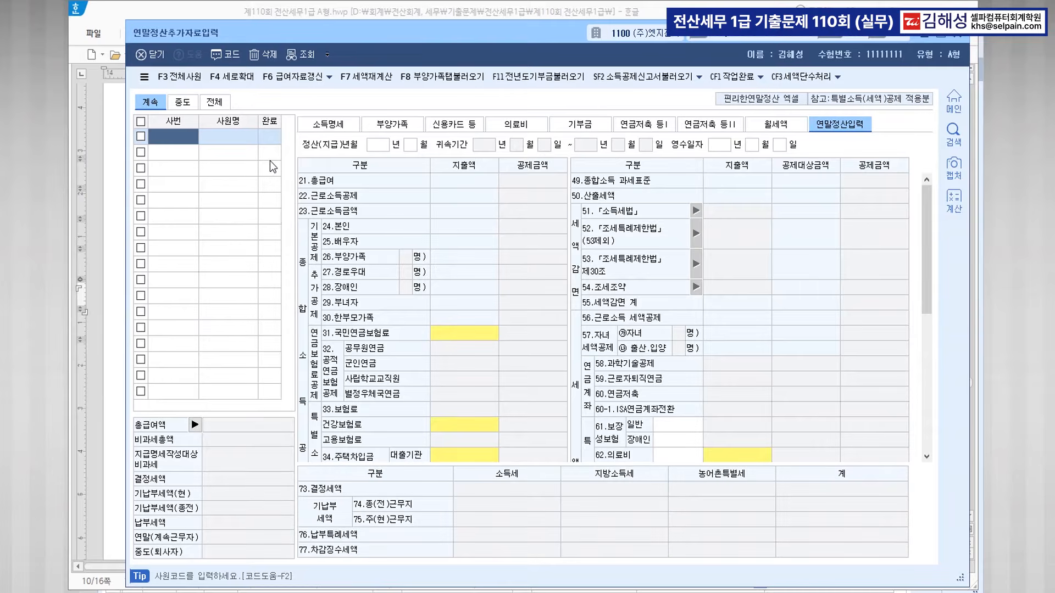
key(F2)
double_click(469, 231)
click(393, 126)
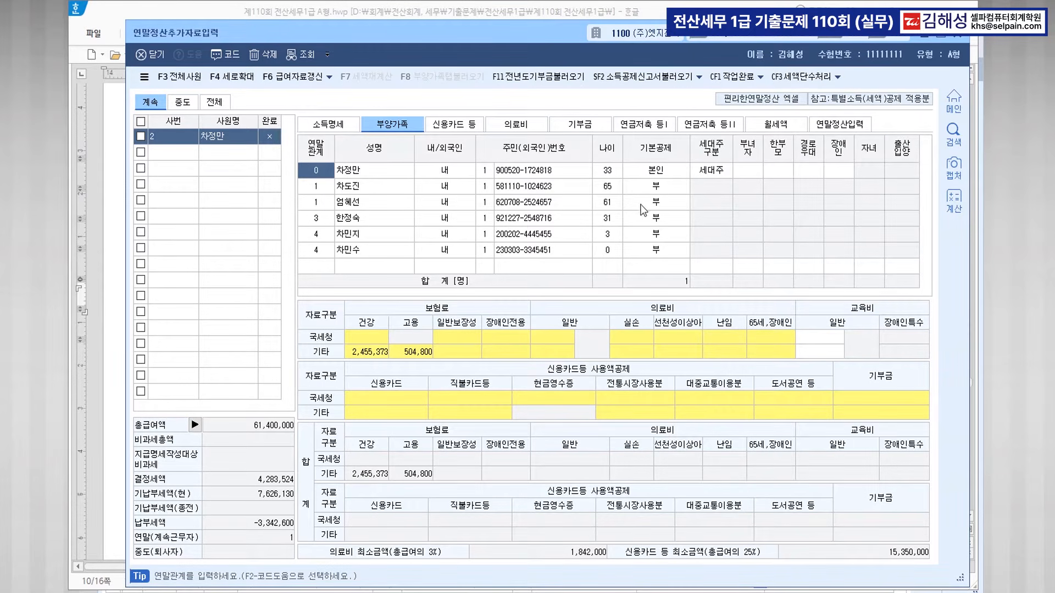
Code mother 60세이상, spouse 배우자, both children 20세이하, mark the newborn 둘째, then close.
click(656, 204)
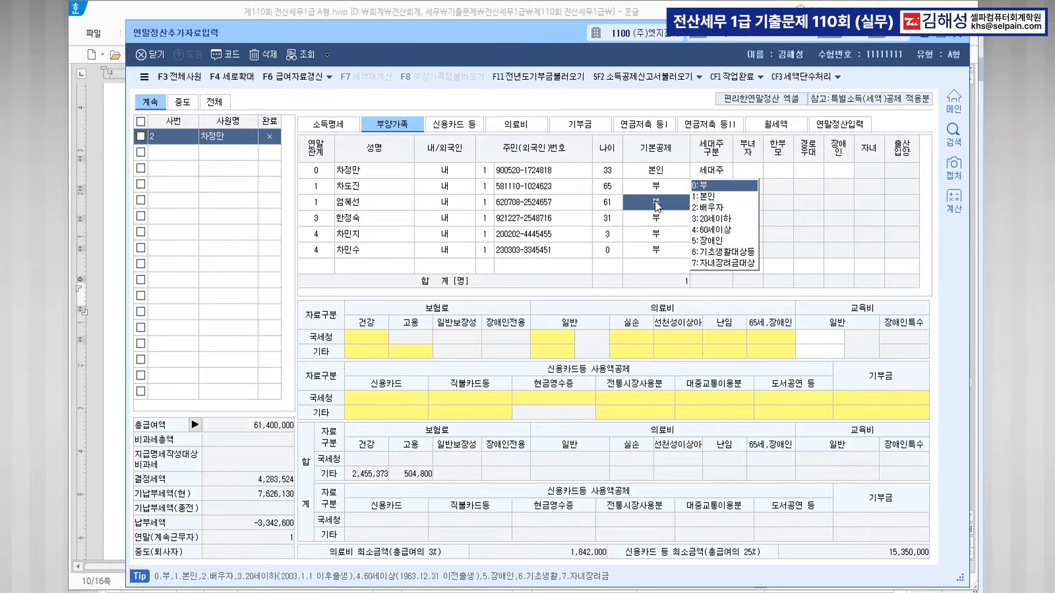
click(721, 230)
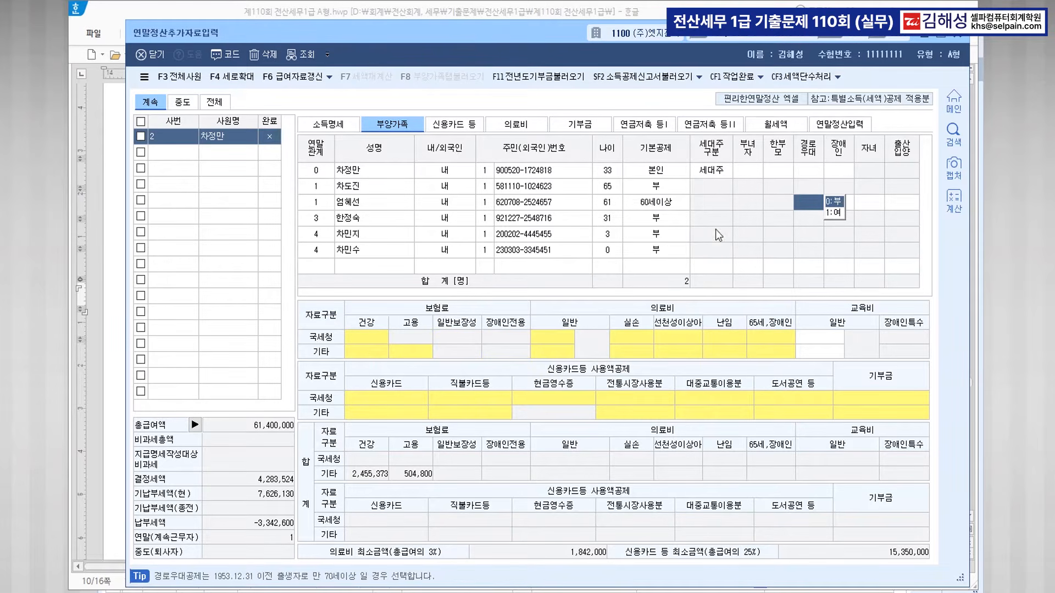
click(659, 219)
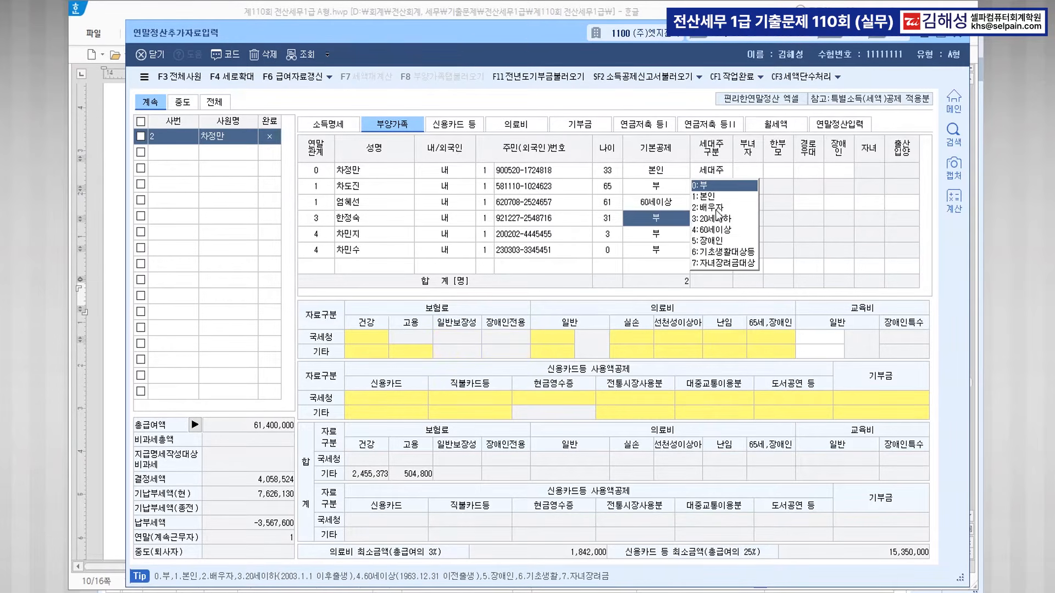
click(713, 208)
click(656, 240)
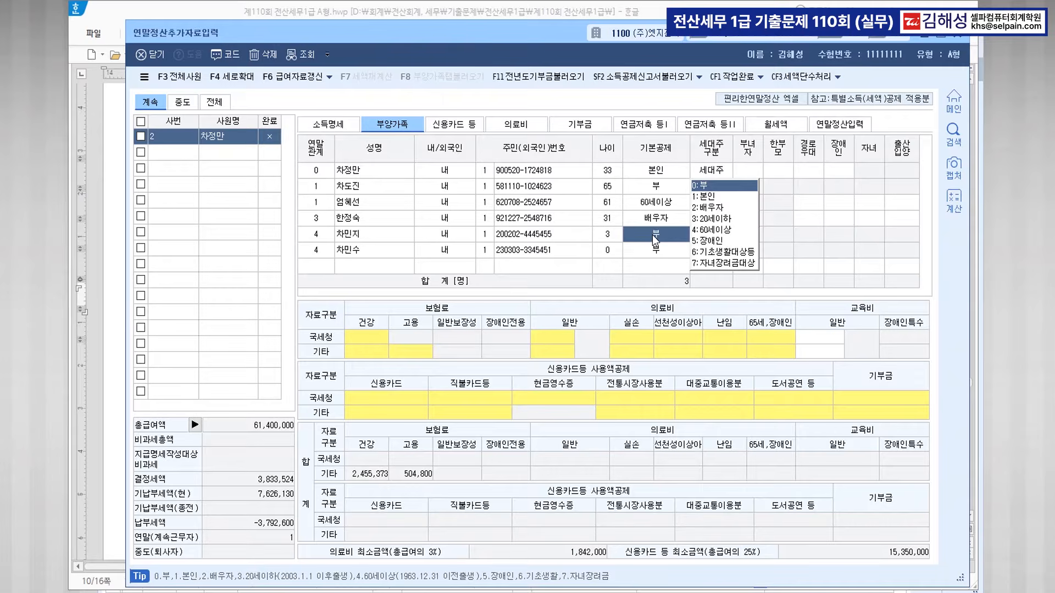
click(728, 219)
click(724, 219)
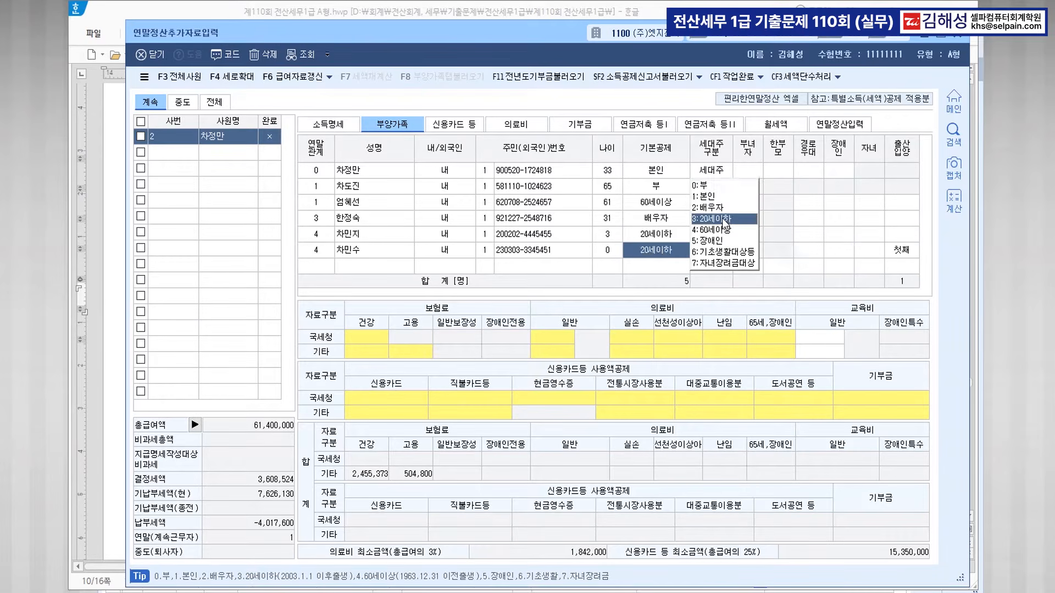
click(900, 252)
click(872, 253)
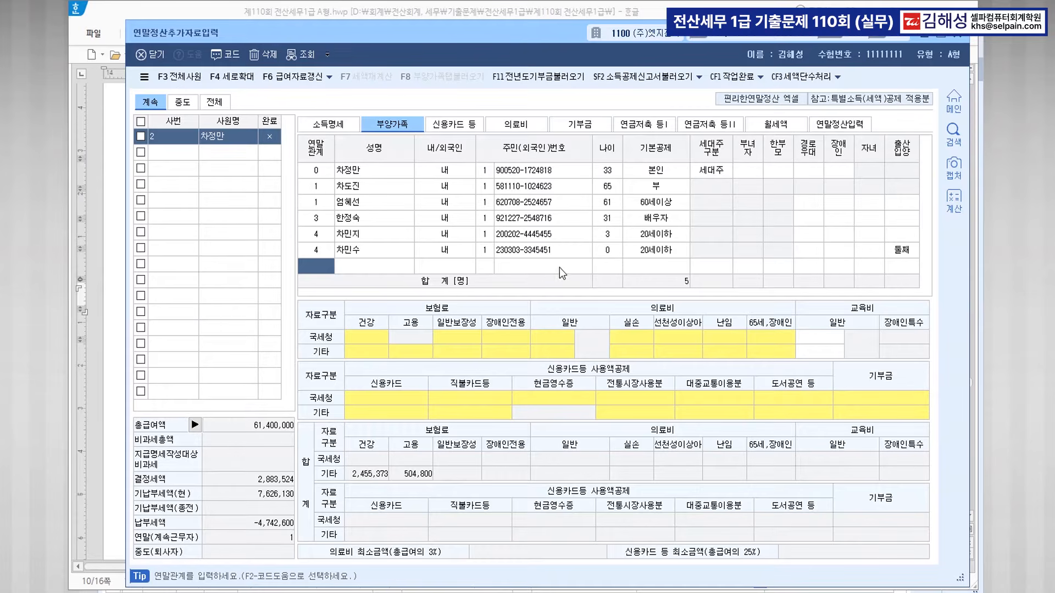
click(958, 34)
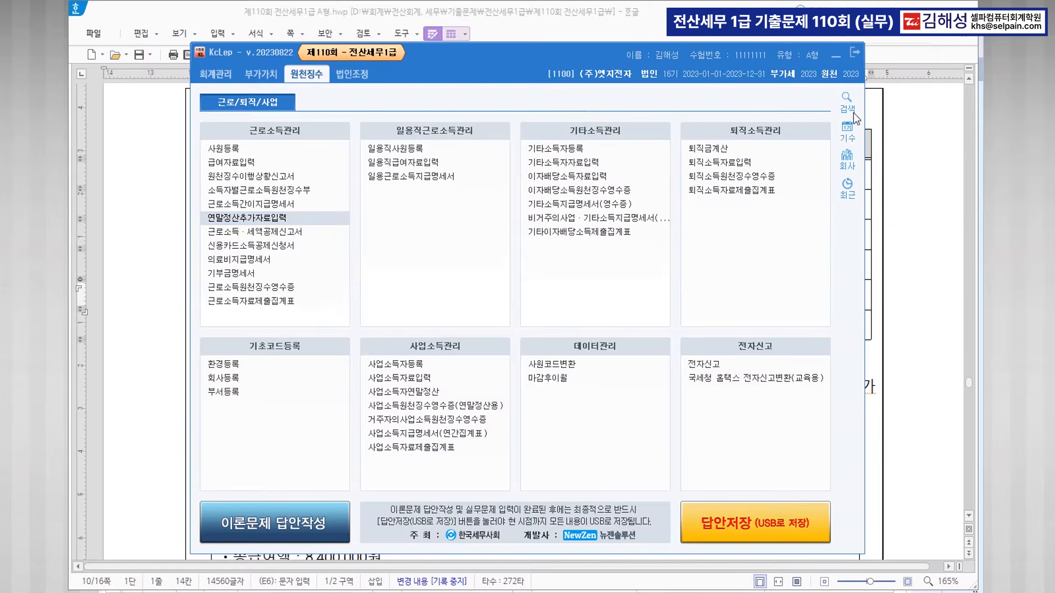
Minimize KcLep and bold the 결정세액 row of the Hangul tax table.
click(834, 57)
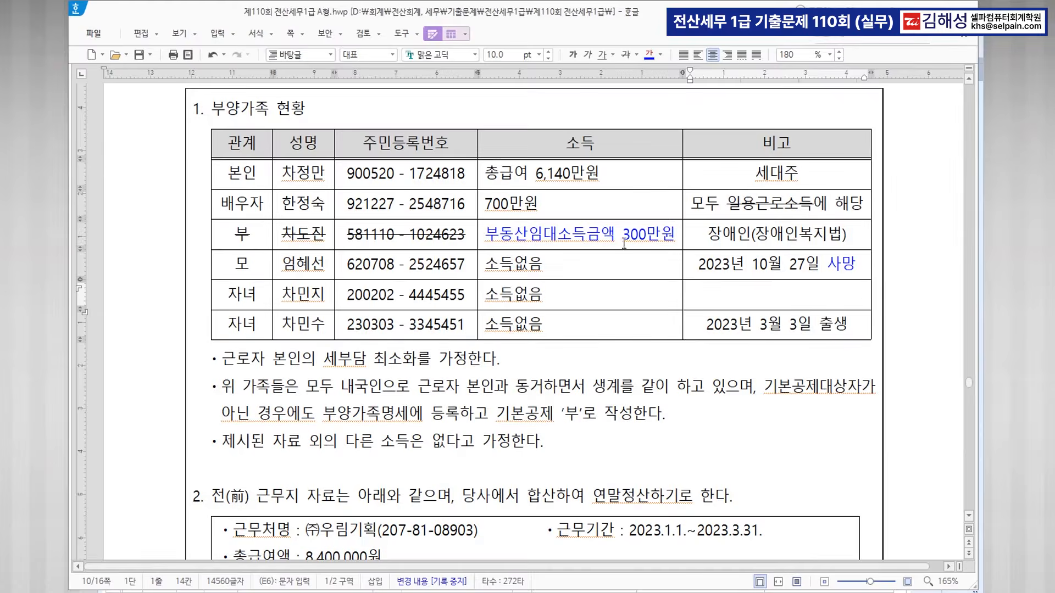
scroll(554, 287, down, 5)
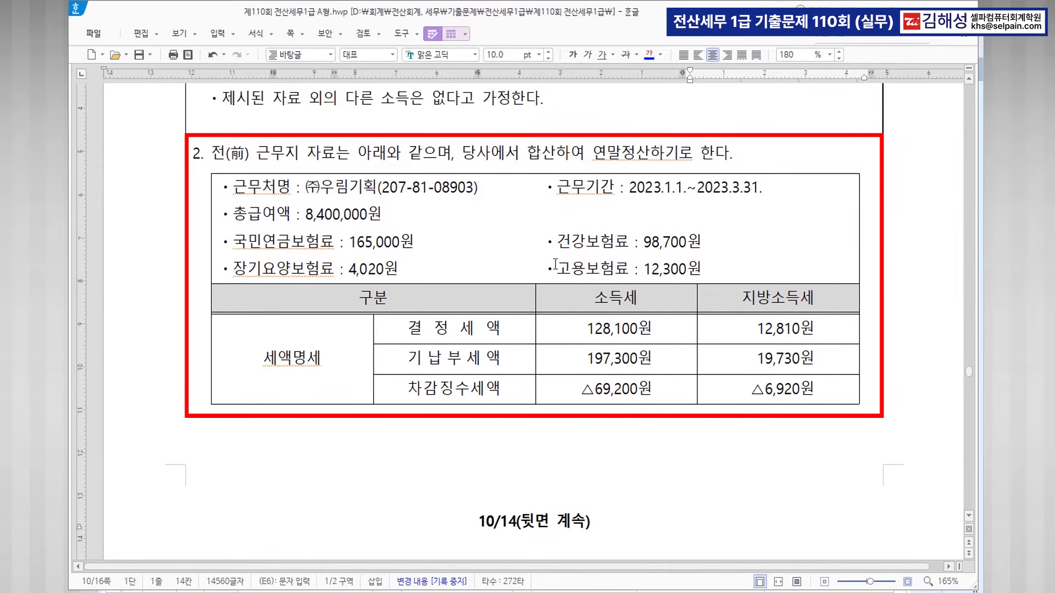
click(353, 201)
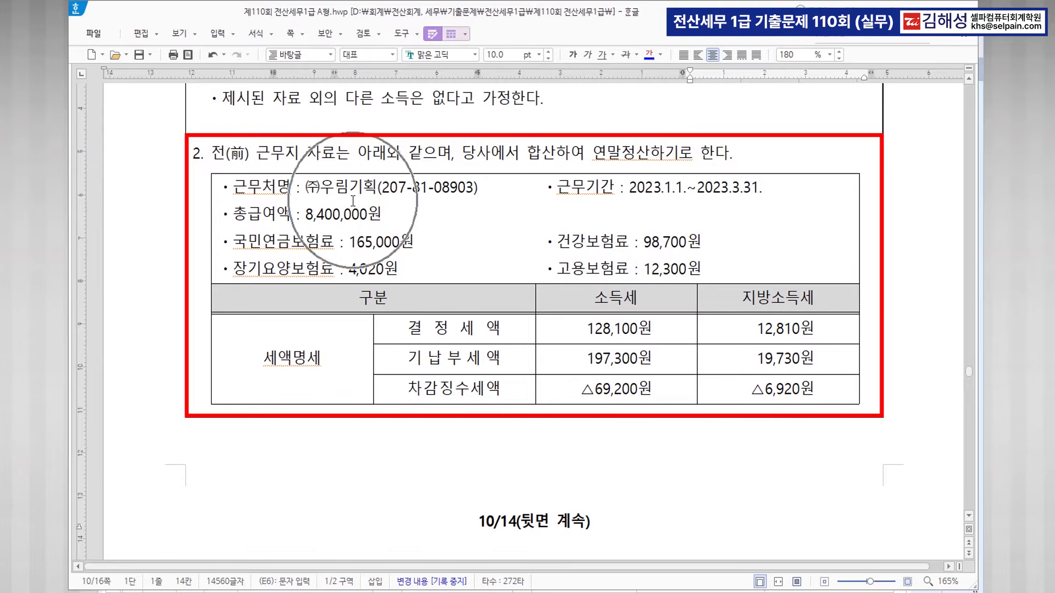
click(670, 196)
click(749, 191)
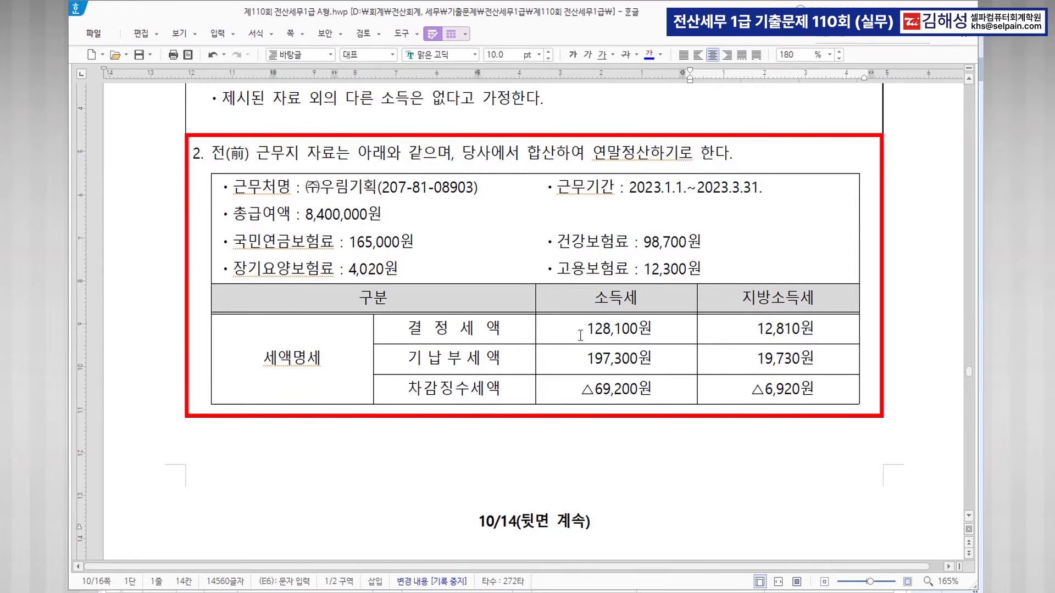
drag(408, 329, 777, 330)
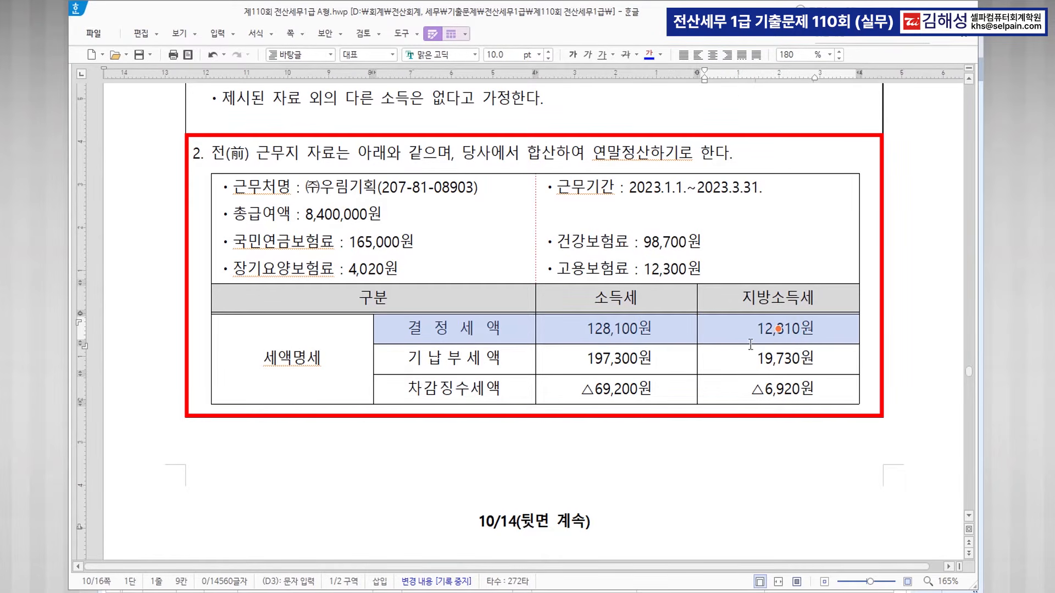
click(573, 54)
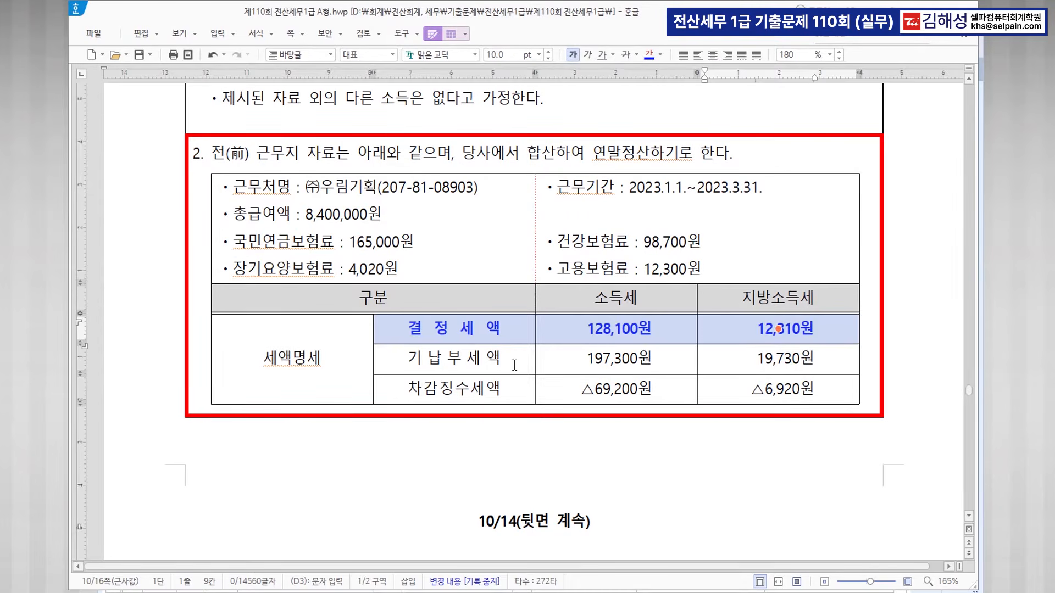
Strike through the 기납부세액 and 차감징수세액 rows, then restore KcLep.
click(453, 358)
drag(518, 367, 778, 389)
click(626, 54)
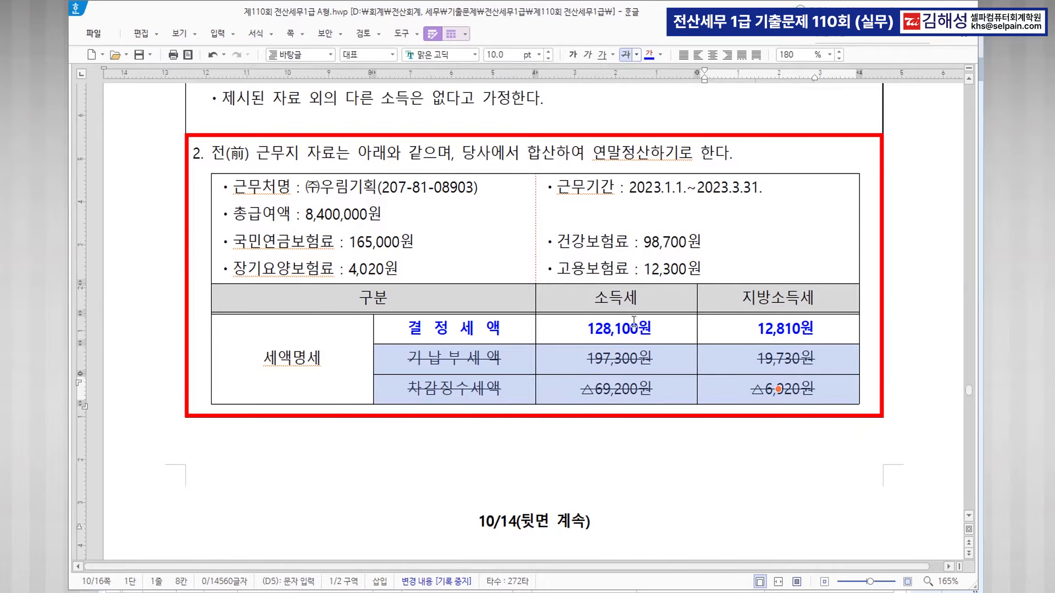
scroll(631, 324, down, 2)
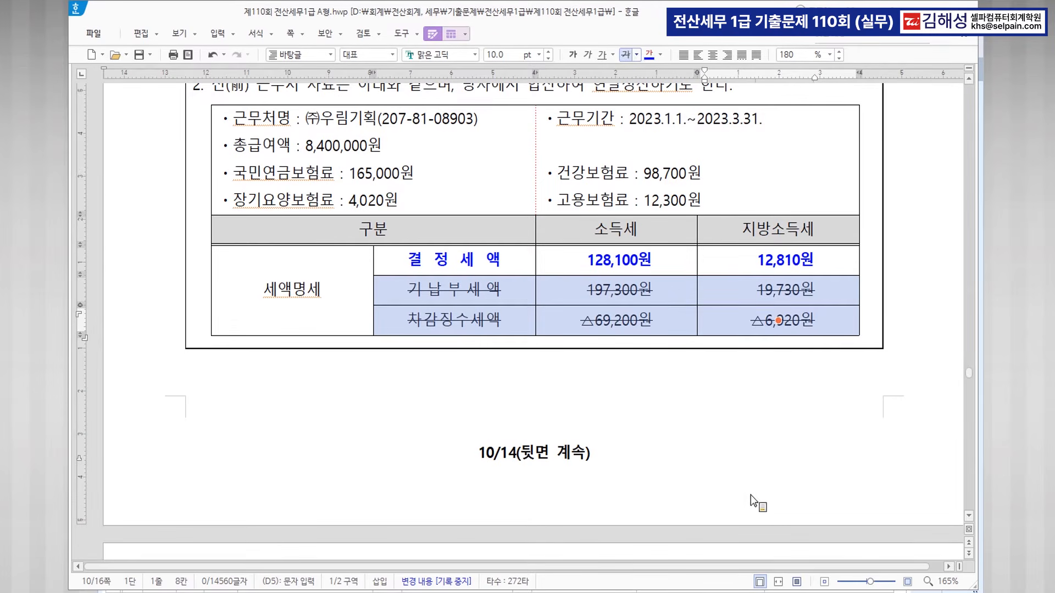
click(715, 591)
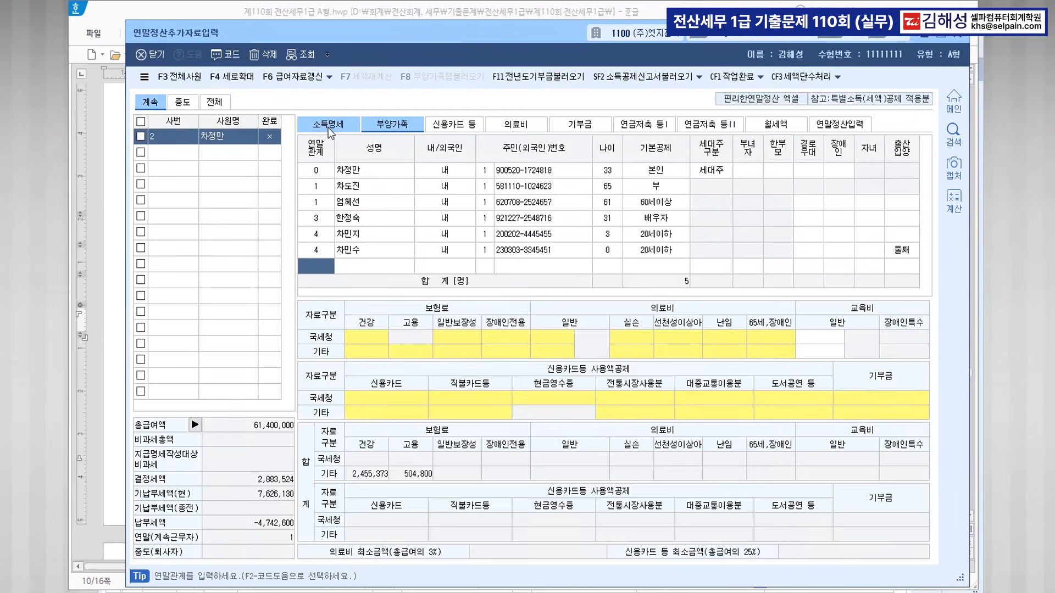
Enter previous employer (주)우림기획 with 종교관련 부, its registration number, 2023-01-01~2023-03-31, salary 8,400,000.
click(328, 126)
click(852, 162)
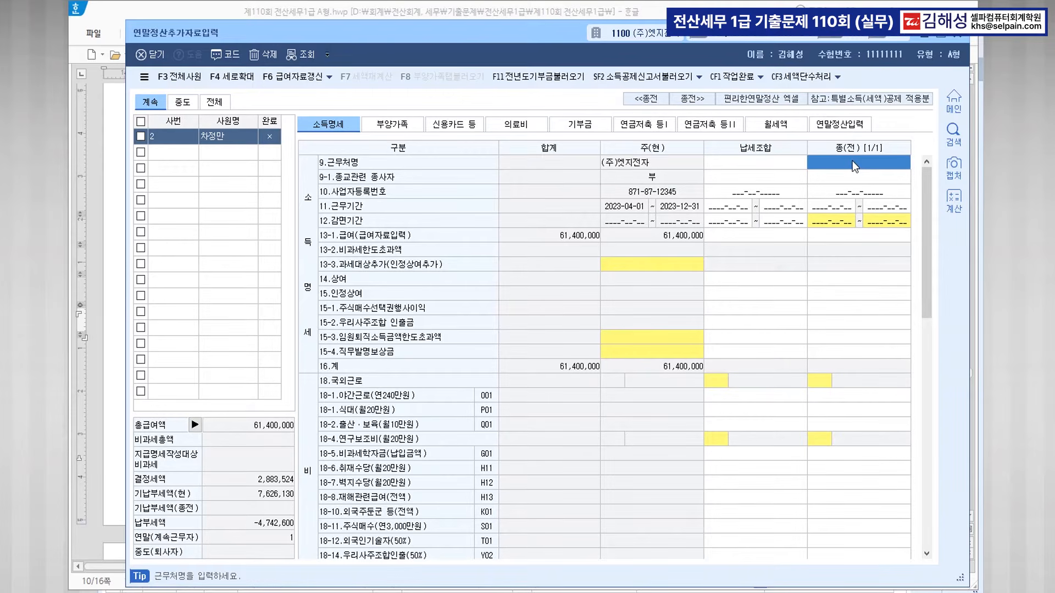
text((주)
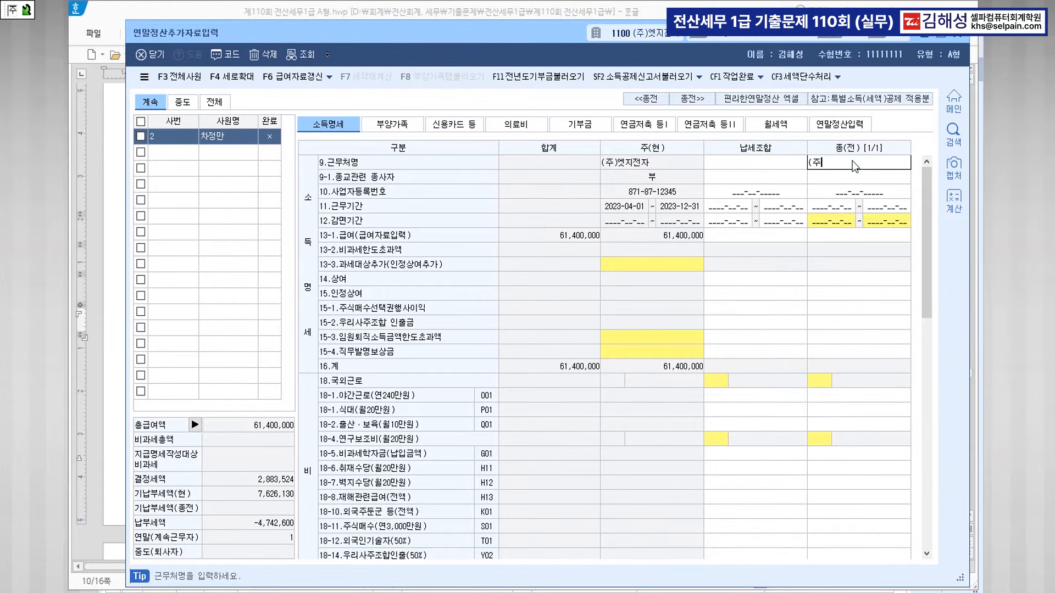
text()우림기회)
key(Return)
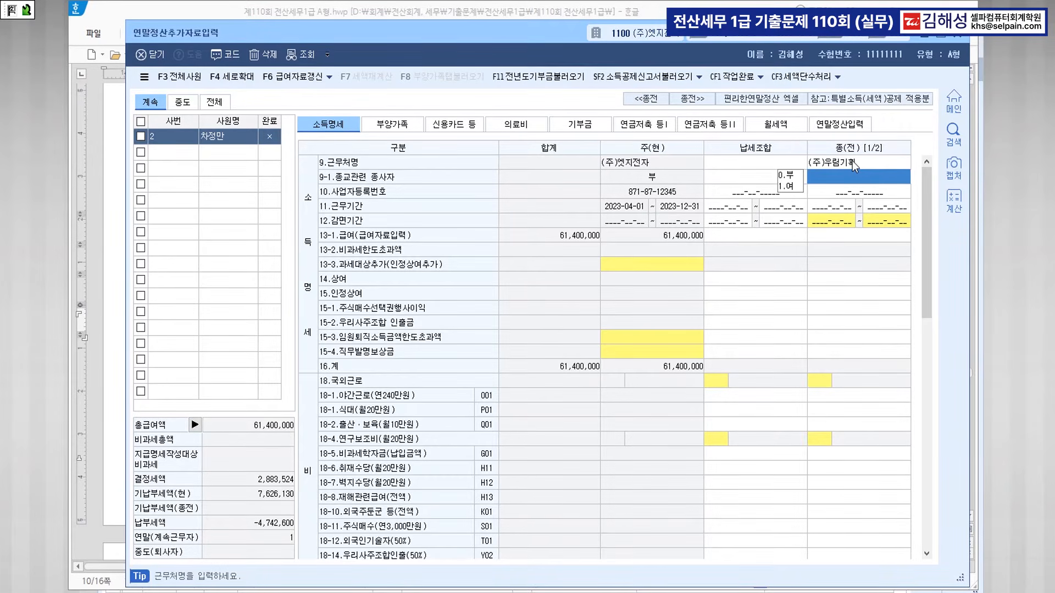
key(Return)
text(2)
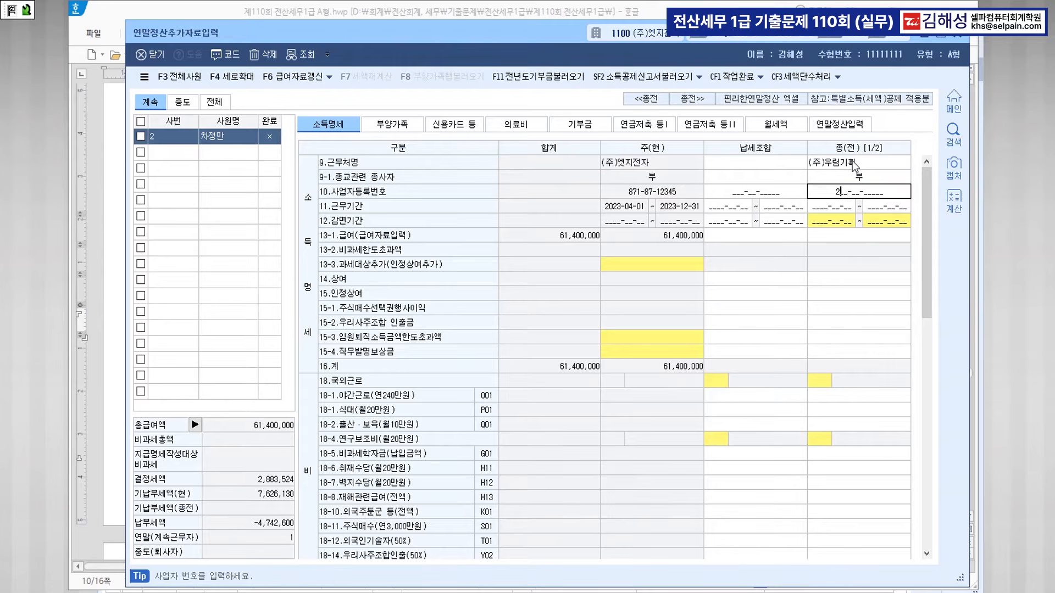
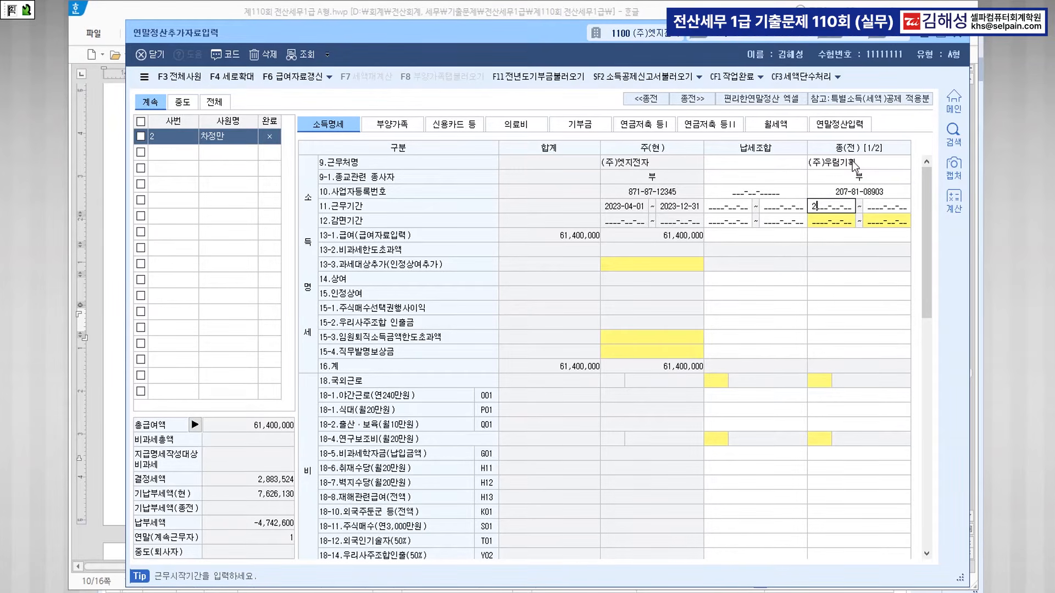
text(023010120230)
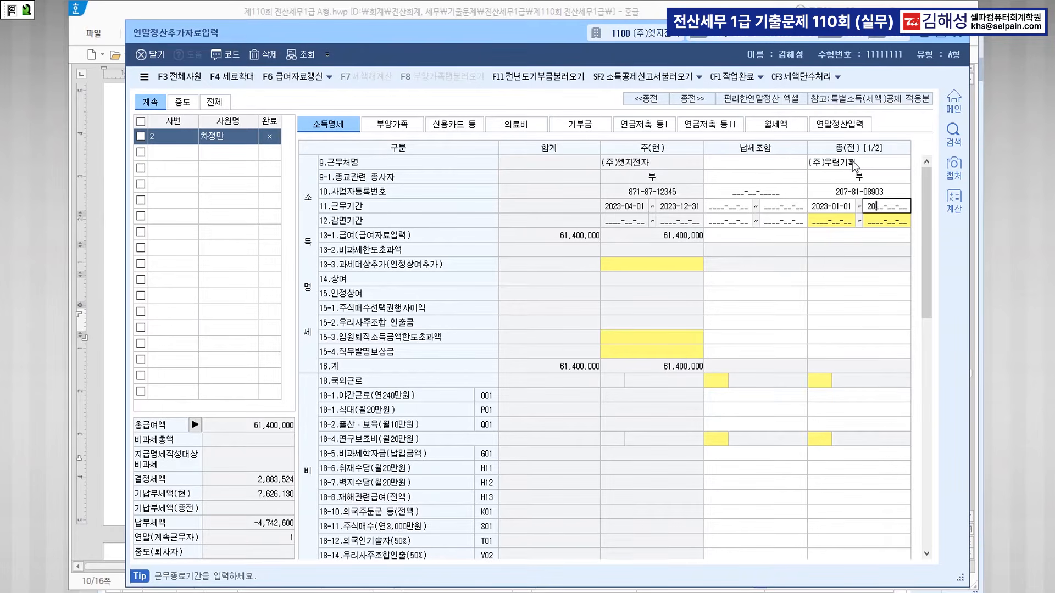
text(331)
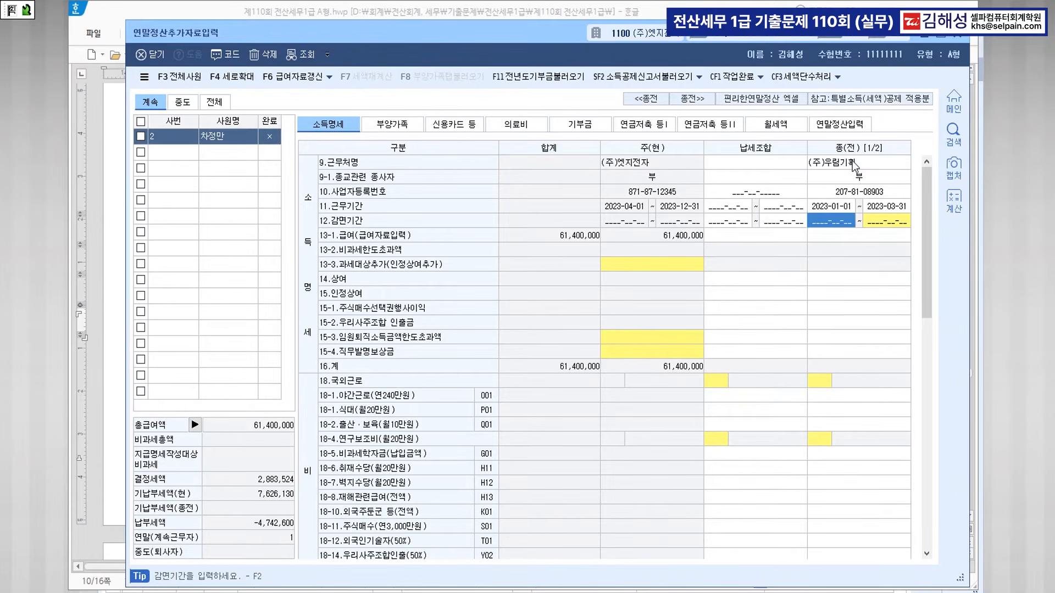
key(Return)
key(Return)
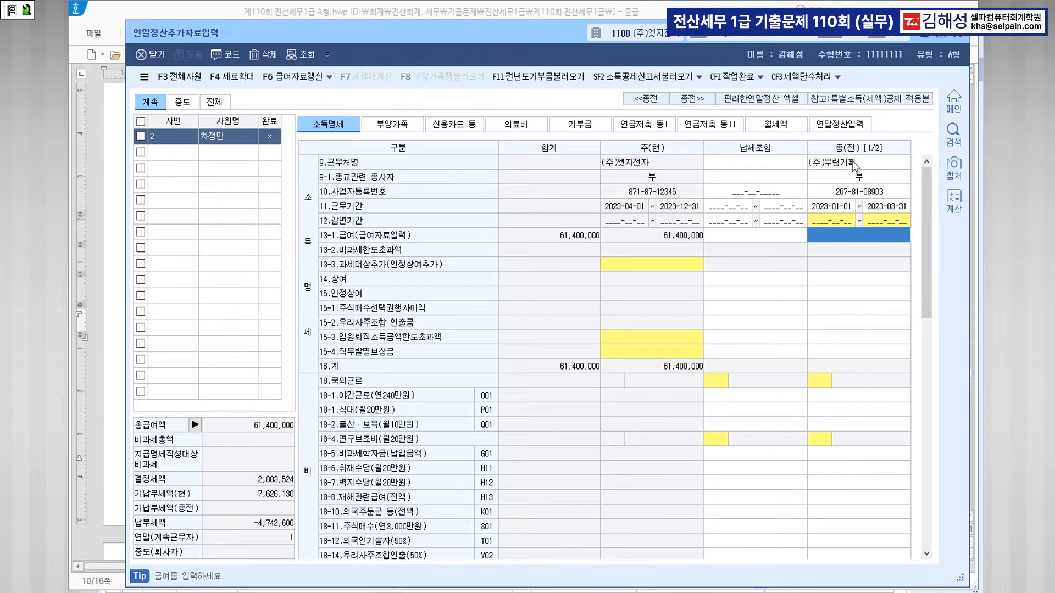
text(84000000)
key(Return)
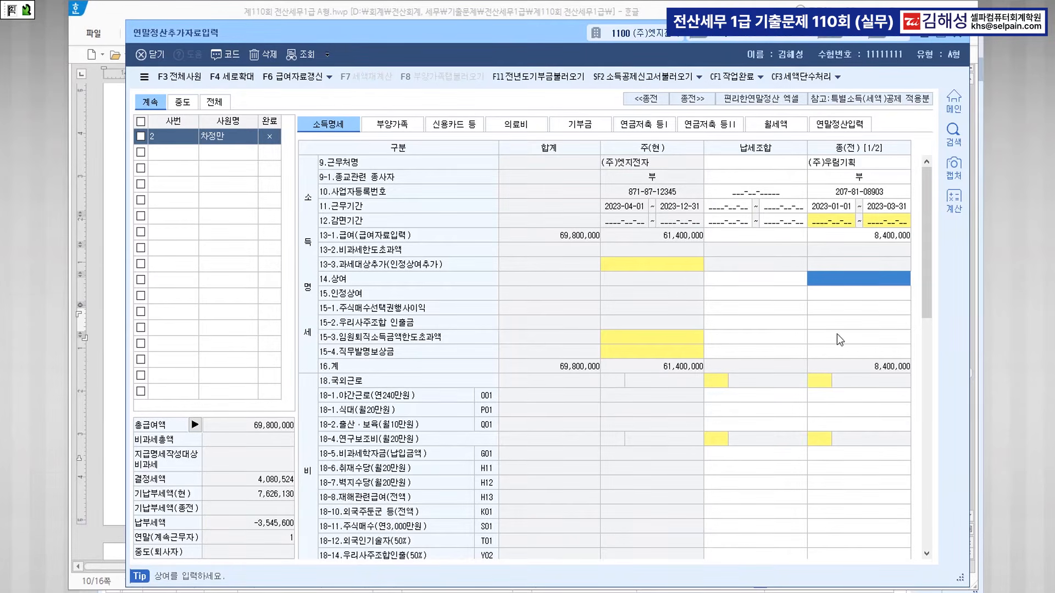
scroll(846, 346, down, 9)
scroll(855, 375, down, 5)
Enter the previous employer's premiums: health 98,700, long-term care 4,020, employment 12,300, pension 165,000.
click(859, 364)
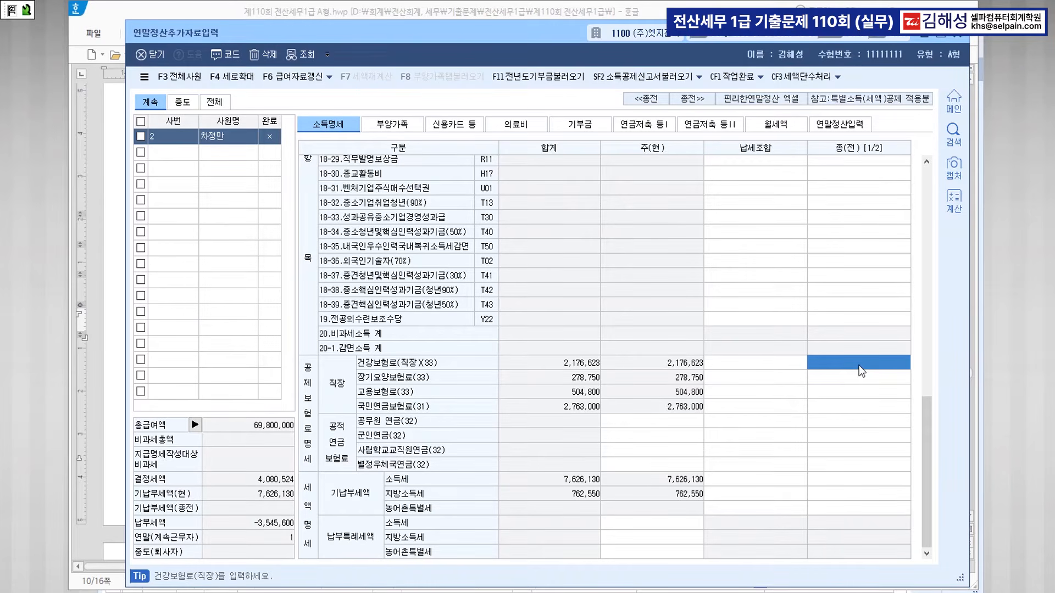
text(98700)
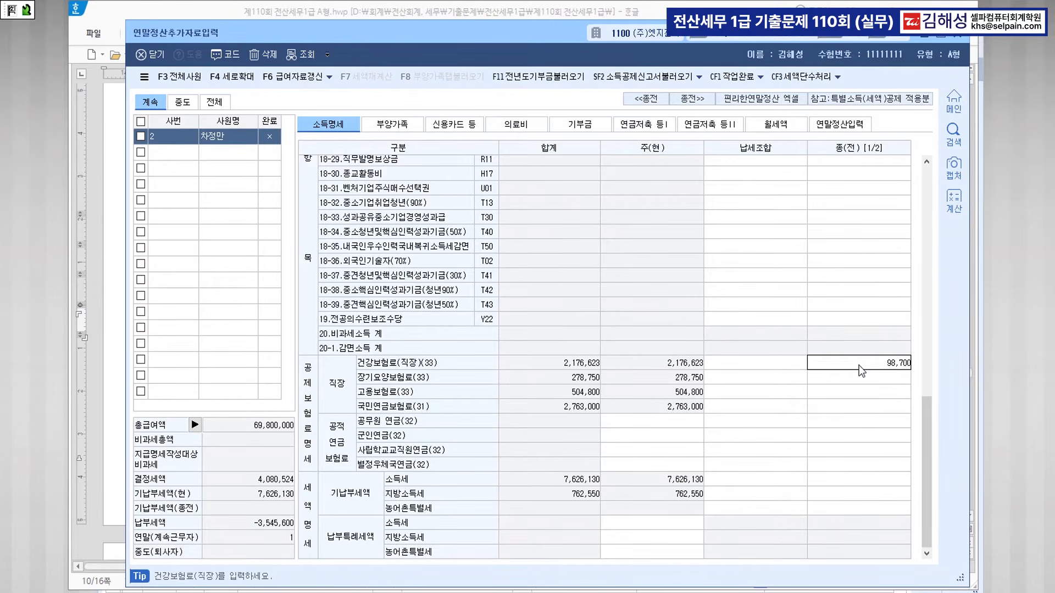
key(Return)
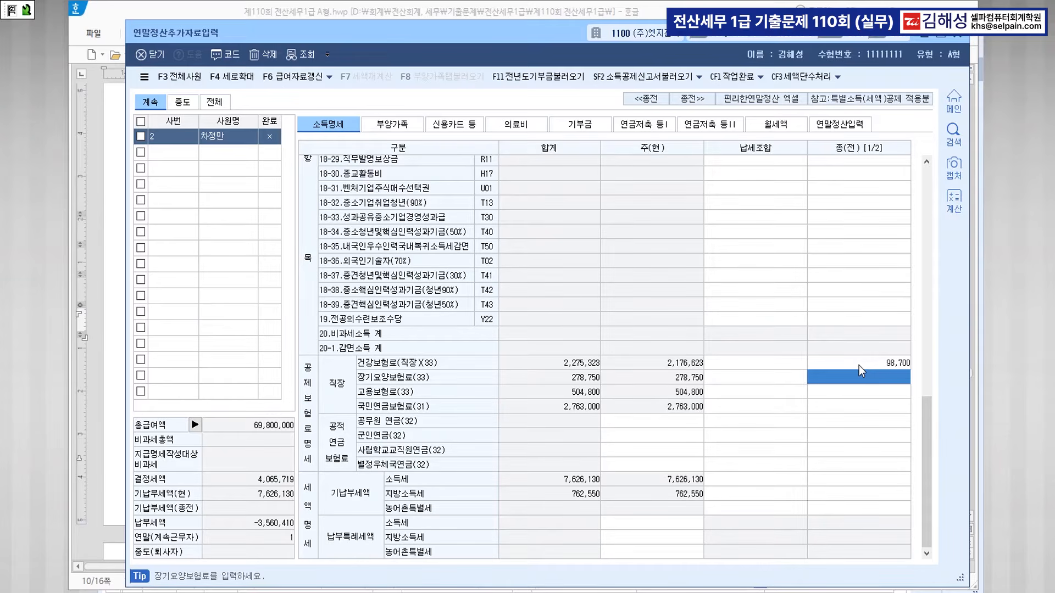
text(4020)
key(Return)
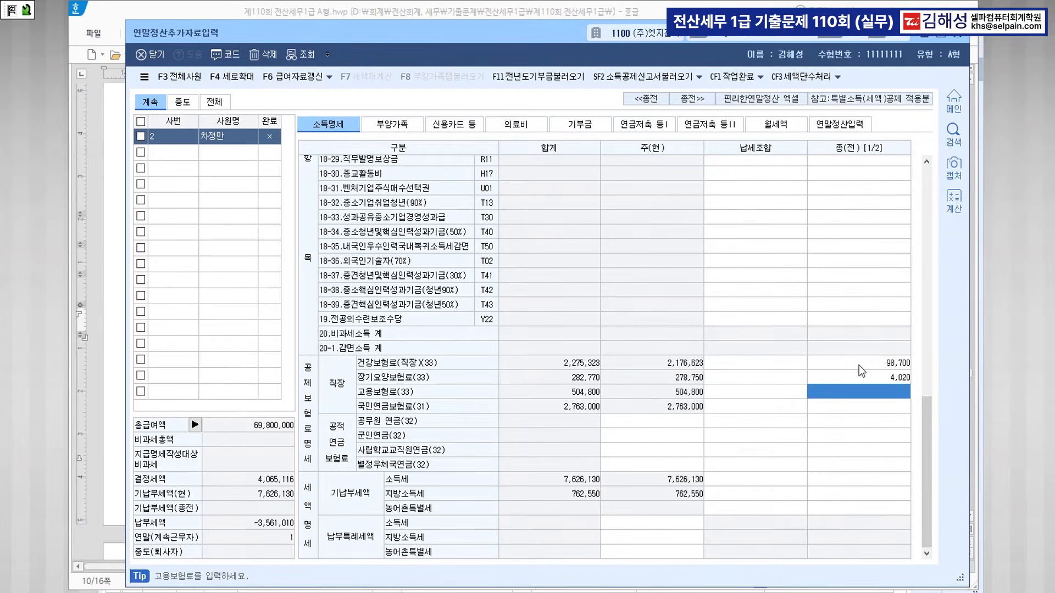
text(1230)
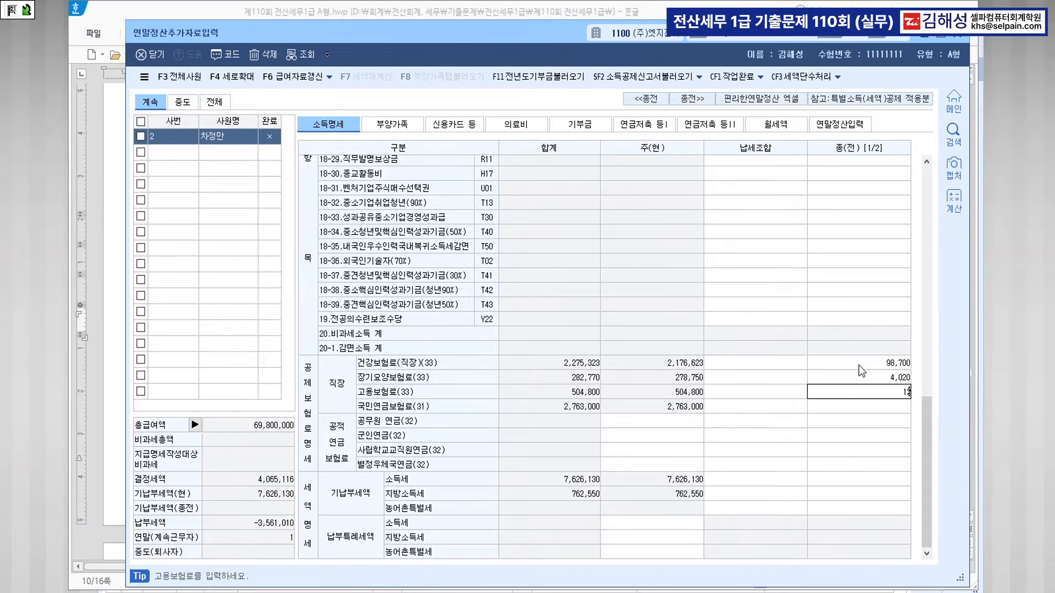
key(Return)
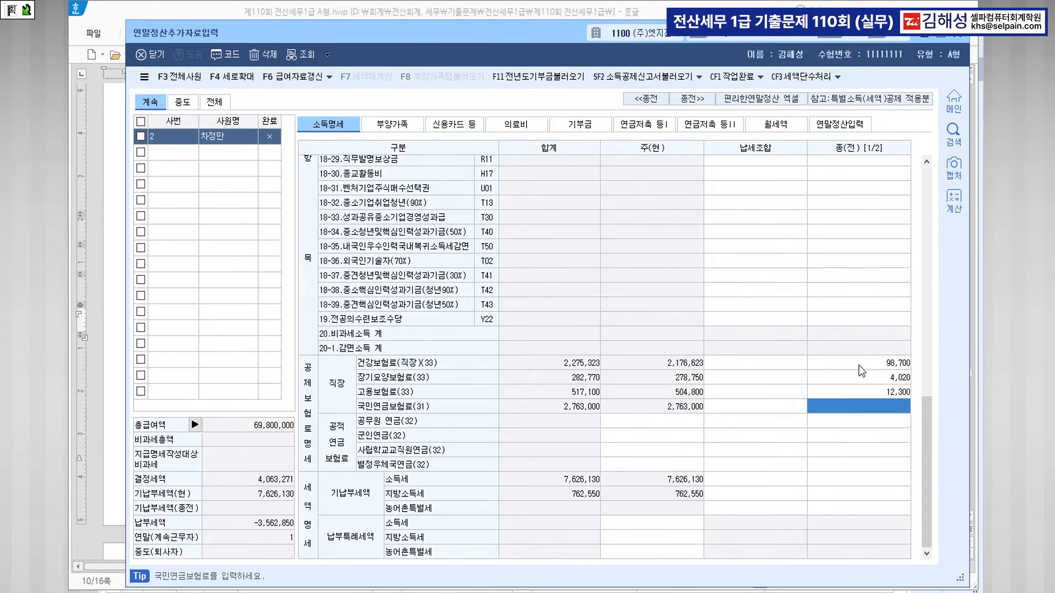
text(1650000)
key(Return)
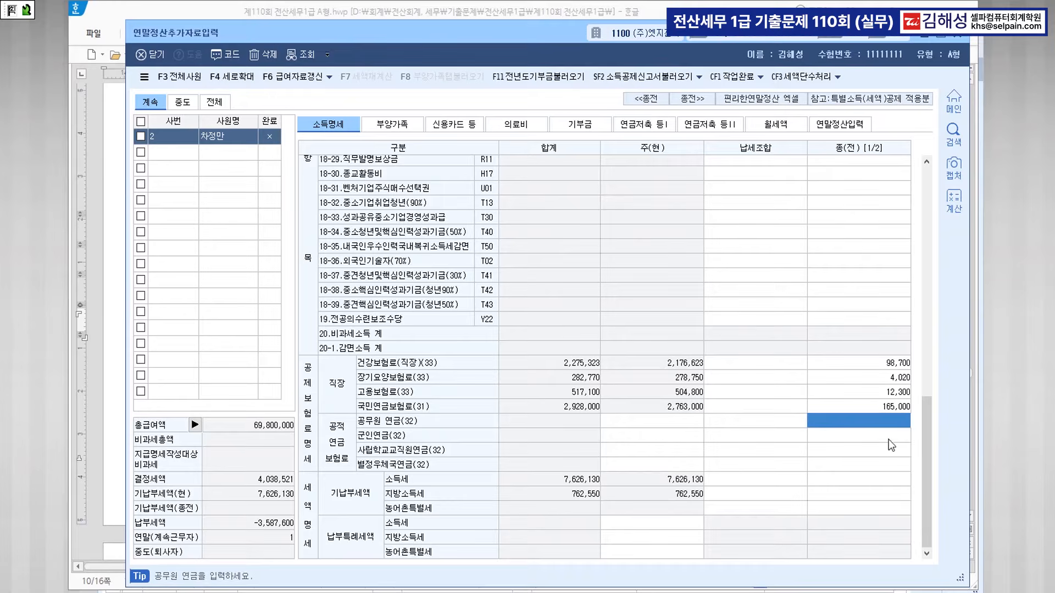
Record the previous employer's paid taxes: 128,100 income tax and 12,810 local income tax.
click(880, 478)
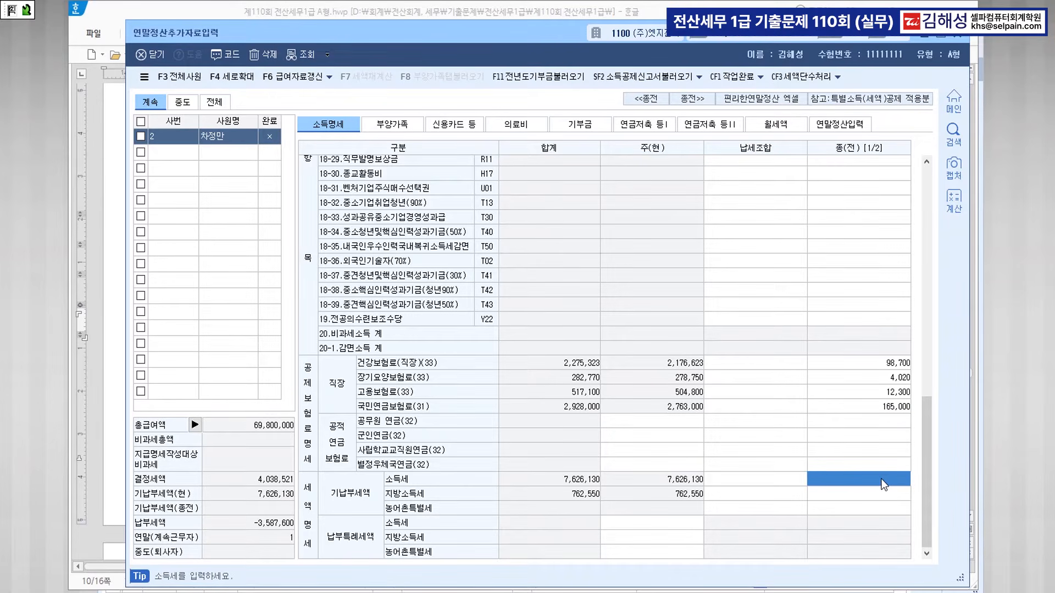
text(13)
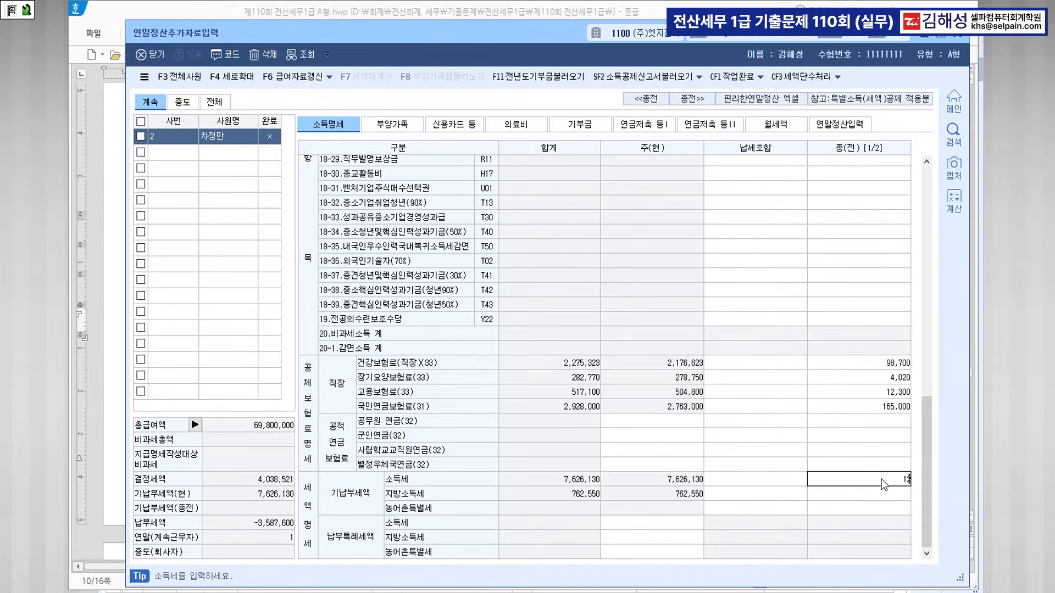
text(8100)
key(Return)
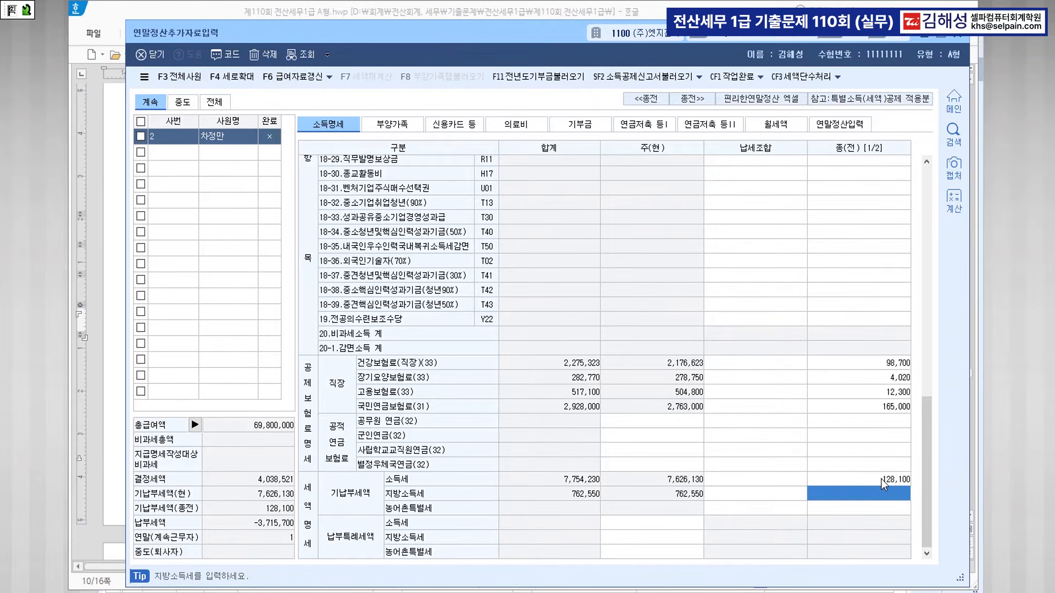
text(12,810)
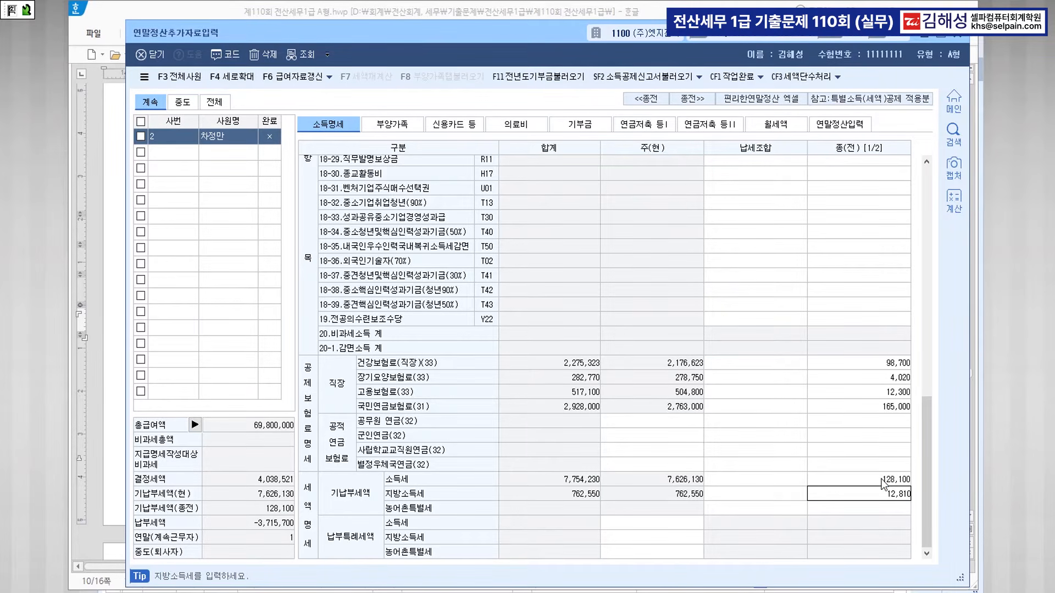
key(Return)
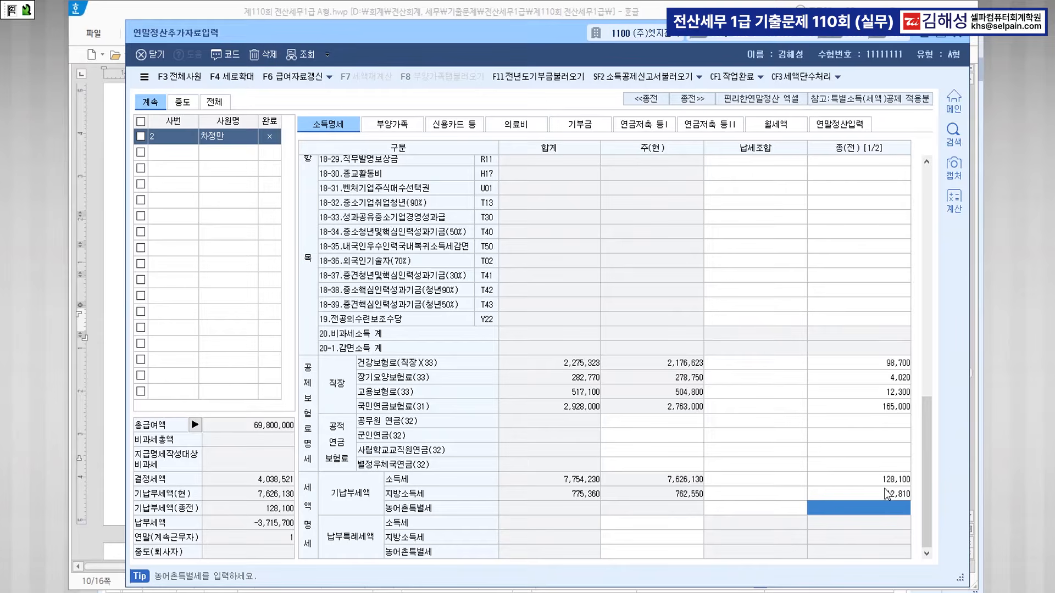
click(500, 9)
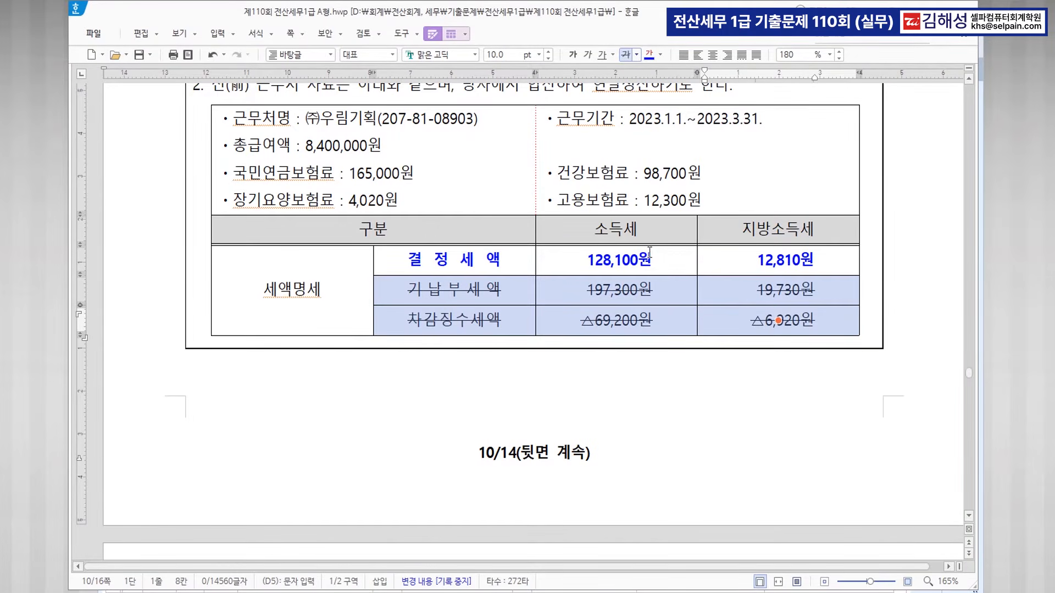
Strike through the 950,000원 insurance line and 11,000,000원 tuition text, adding a 3,000,000 note.
scroll(660, 269, down, 10)
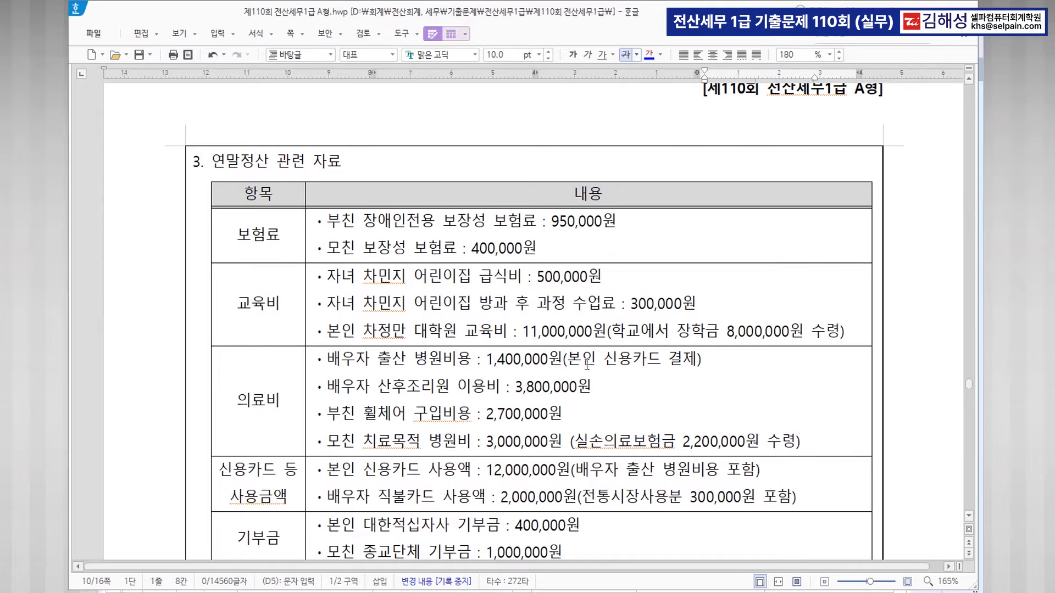
drag(324, 221, 626, 232)
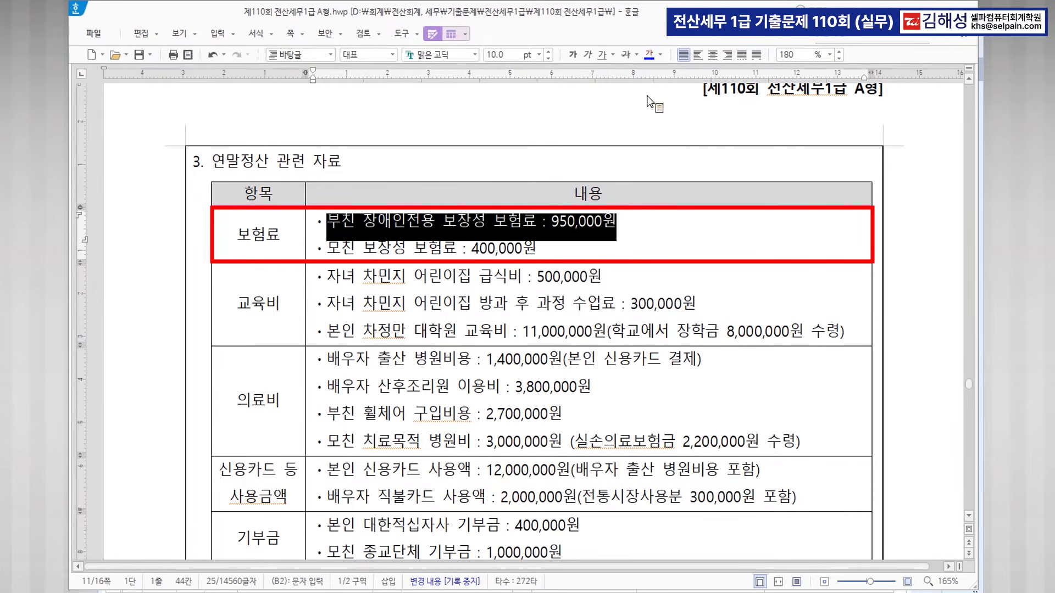
click(625, 59)
click(481, 250)
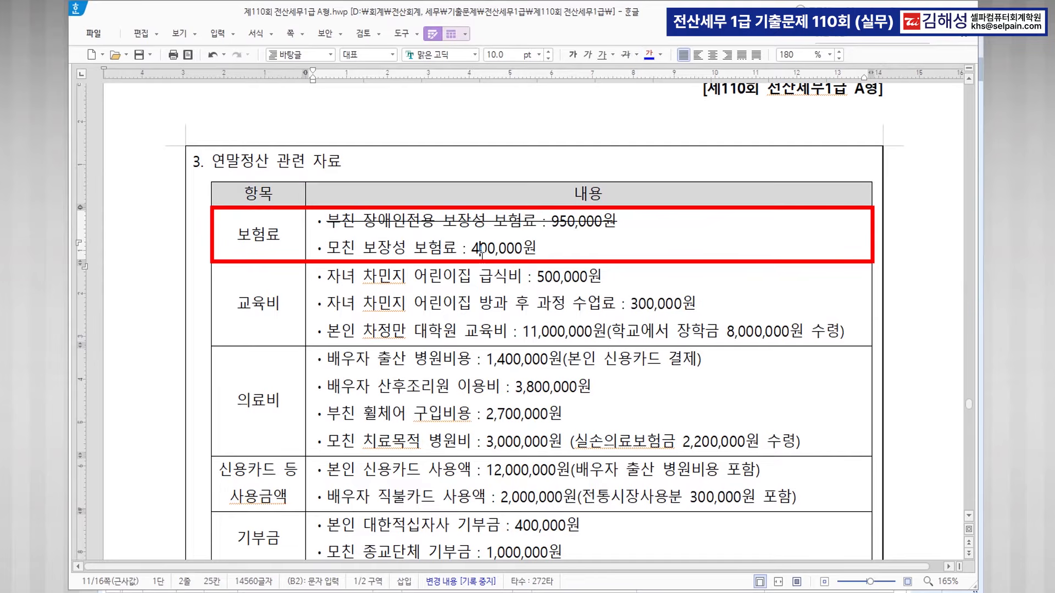
key(ctrl)
key(ctrl)
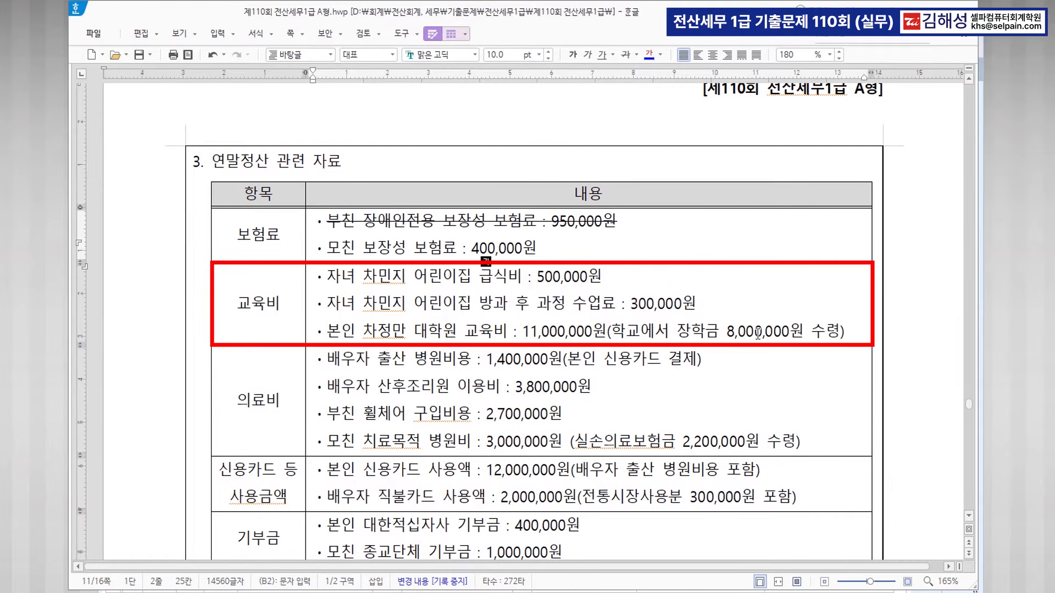
drag(522, 331, 846, 334)
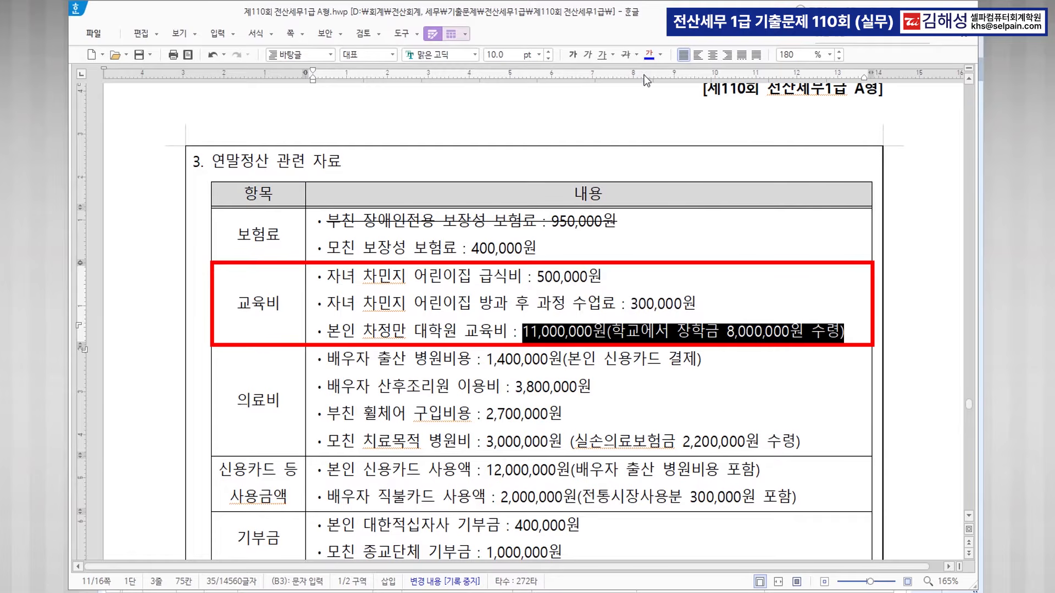
click(629, 56)
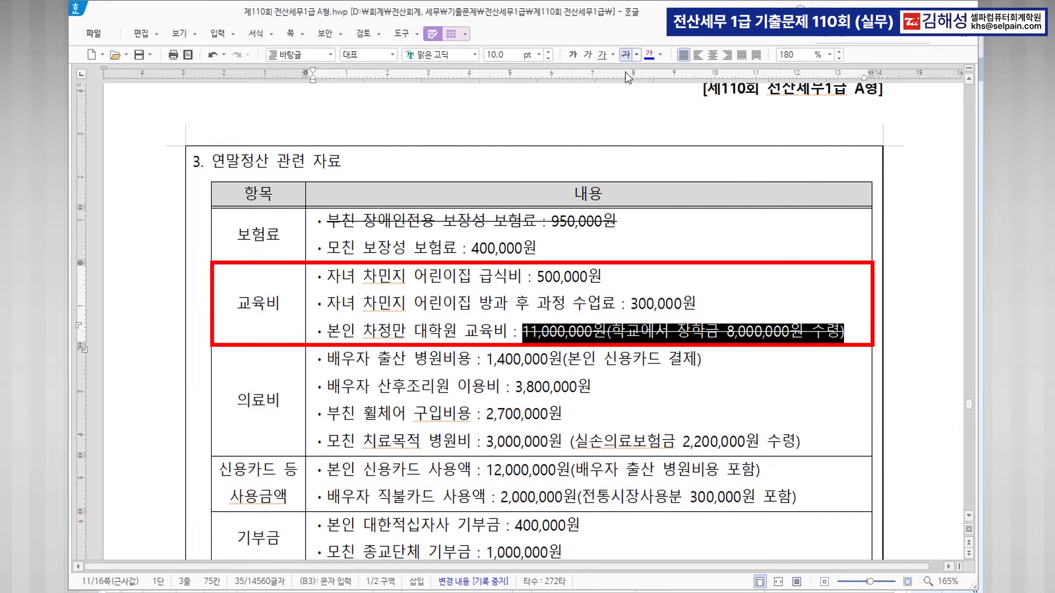
click(510, 330)
text(3,)
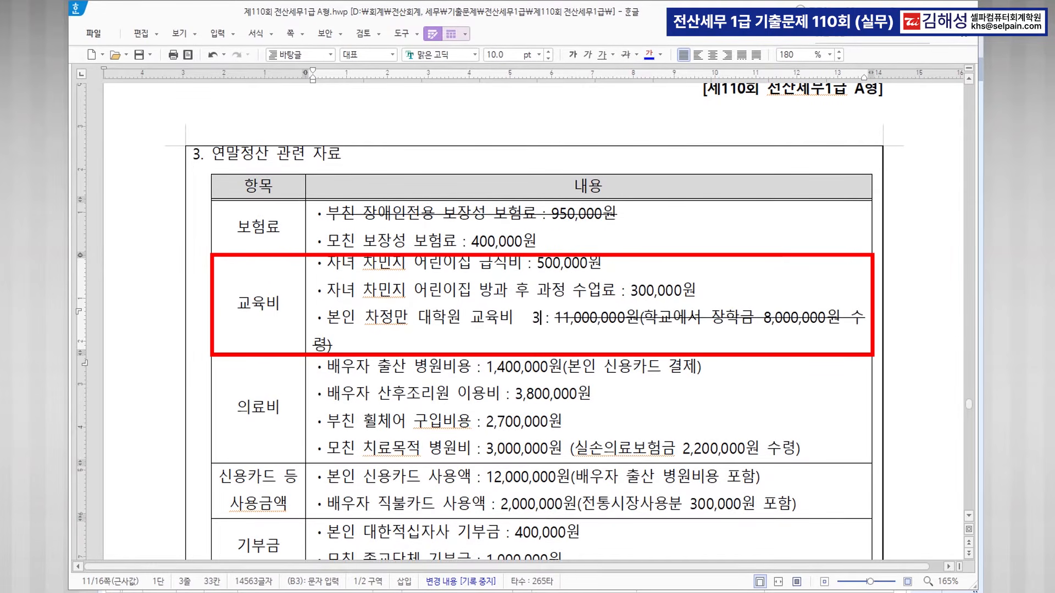
text(000,000)
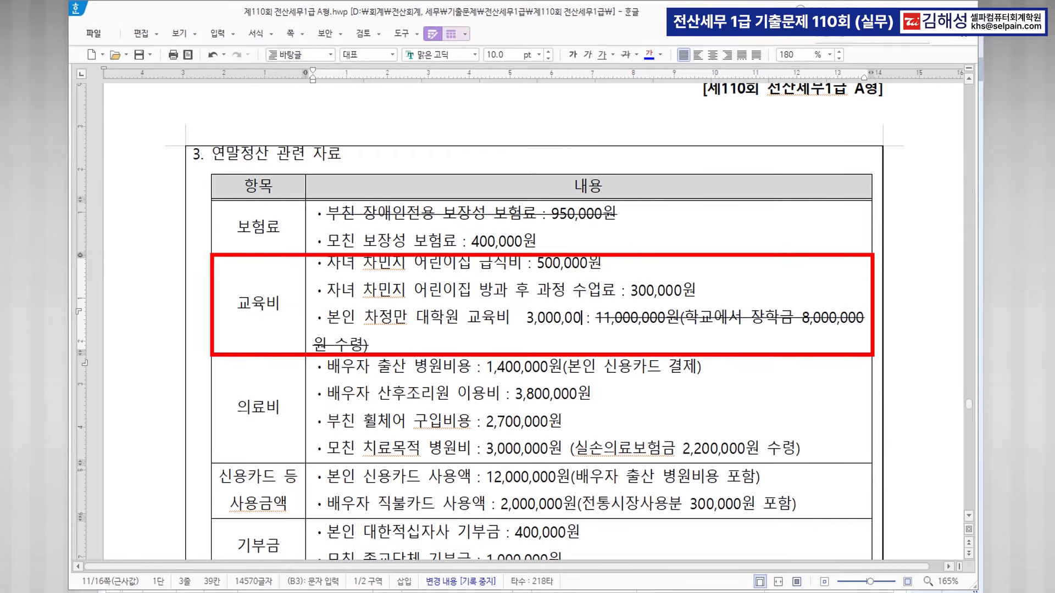
key(Return)
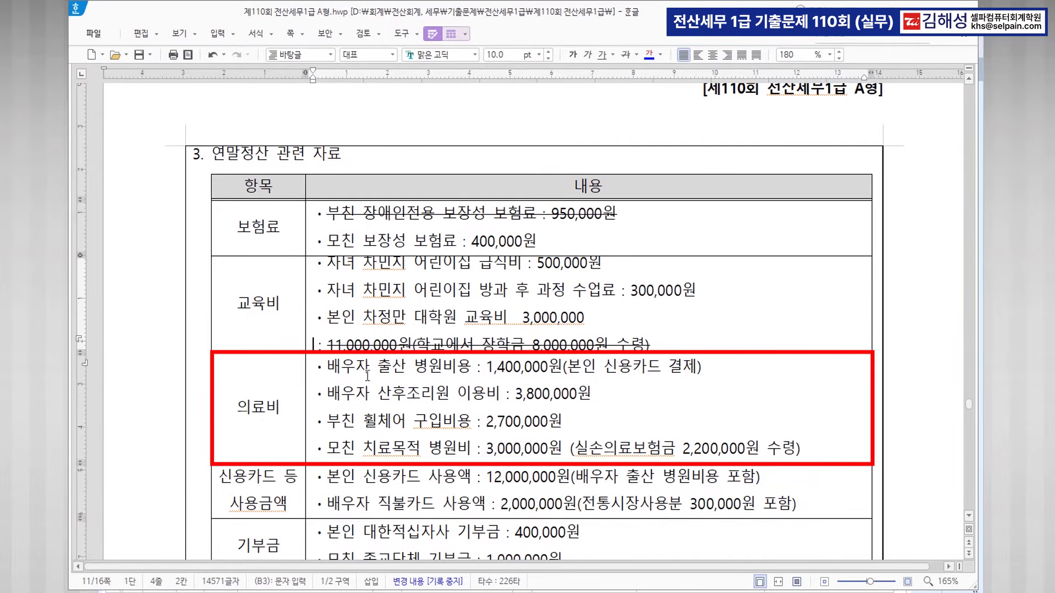
Note >>의료비 beside the birth hospital cost and >> 2,000,000 >> 별도로 입력 beside postnatal care.
key(ctrl)
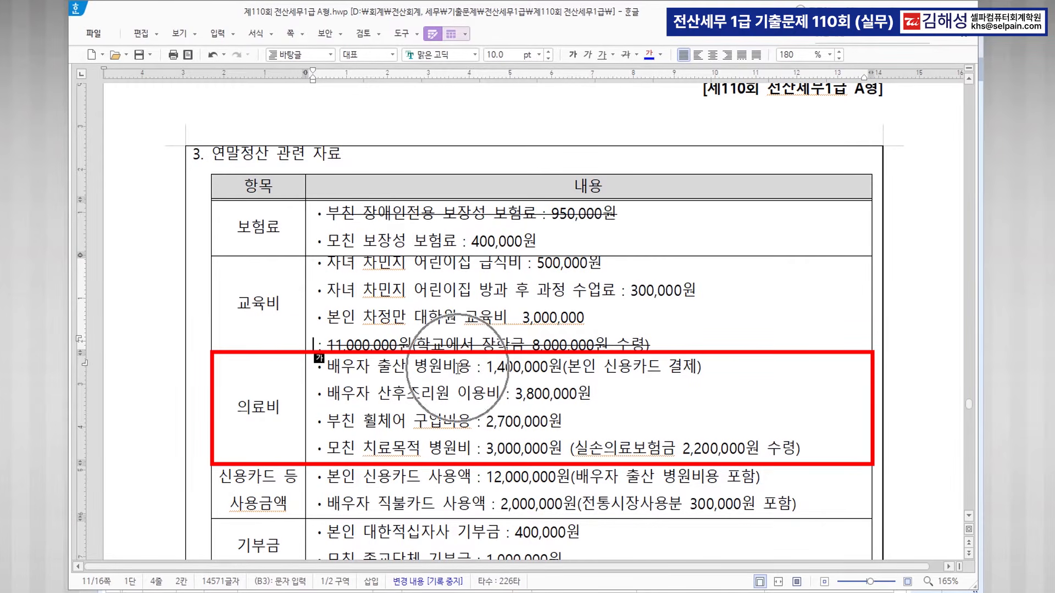
key(ctrl)
key(ctrl)
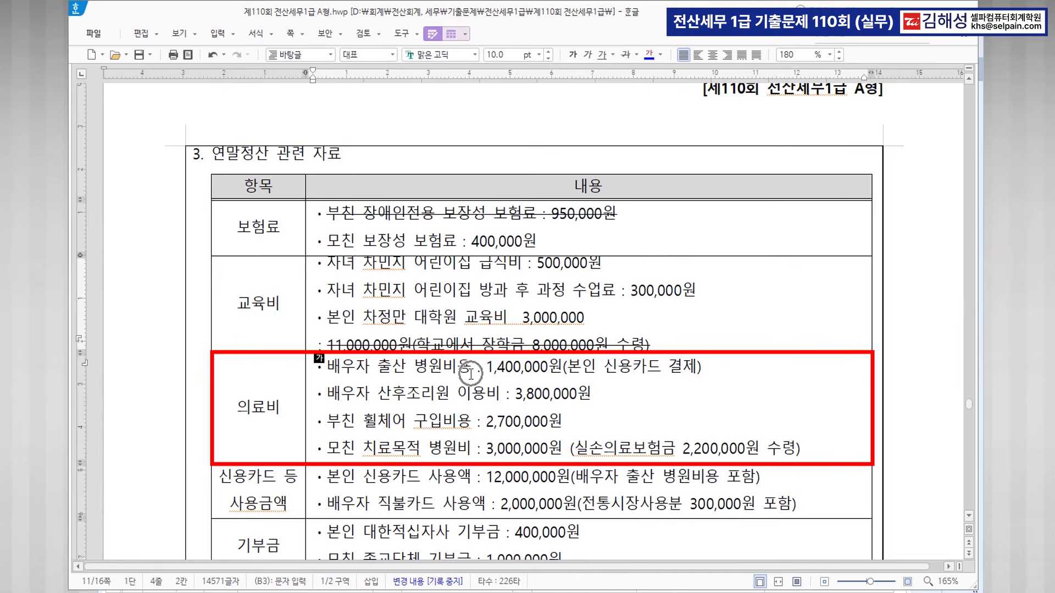
click(717, 367)
text(>>)
text(dml)
key(BackSpace)
key(BackSpace)
key(BackSpace)
text(의료비)
key(Return)
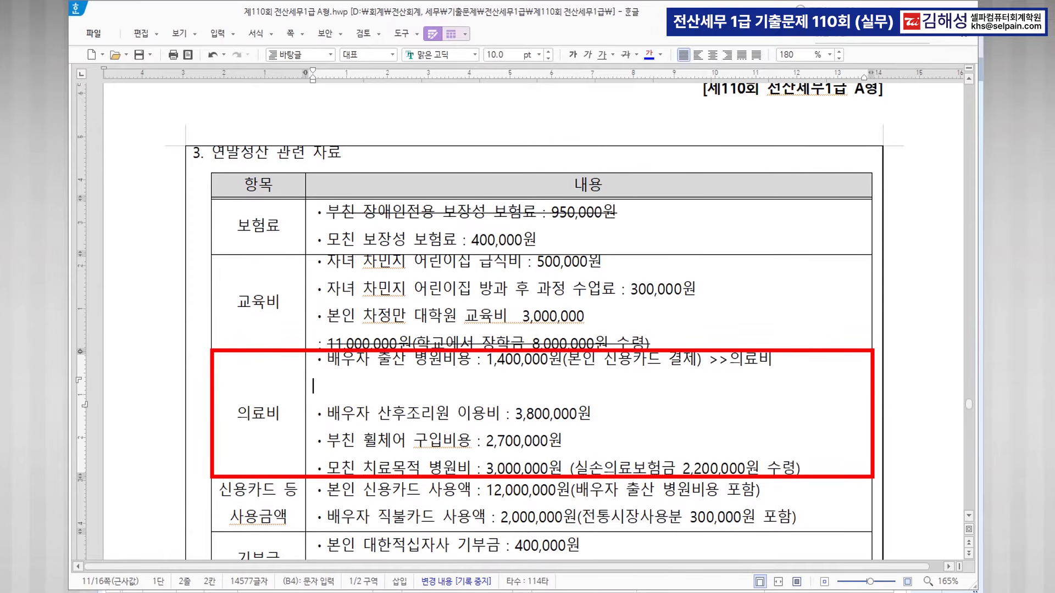
key(BackSpace)
click(381, 394)
drag(381, 394, 596, 396)
click(610, 396)
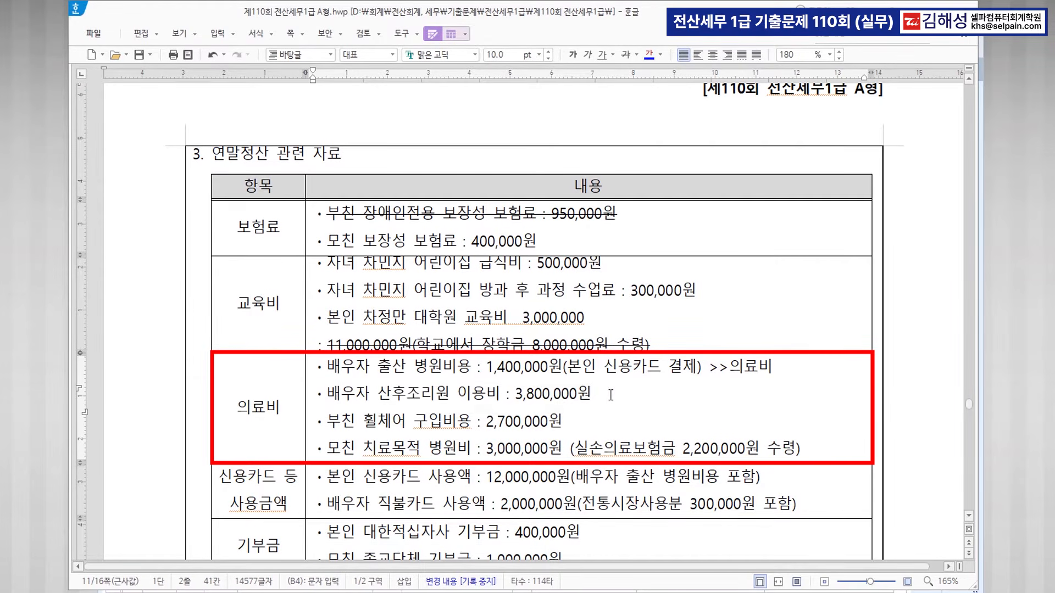
text(>> 2,000,000  >> )
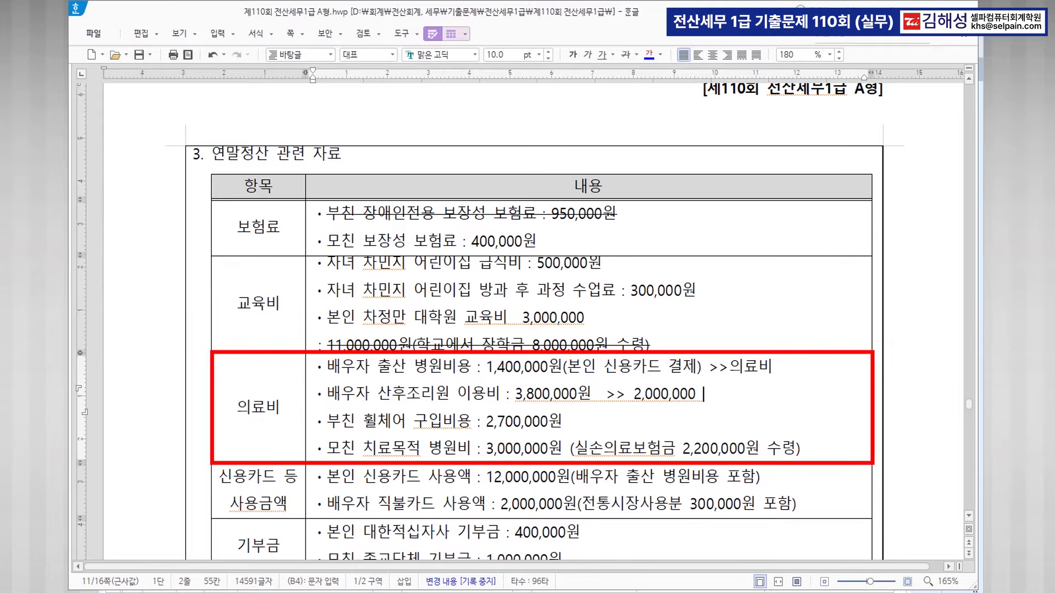
text(별도로)
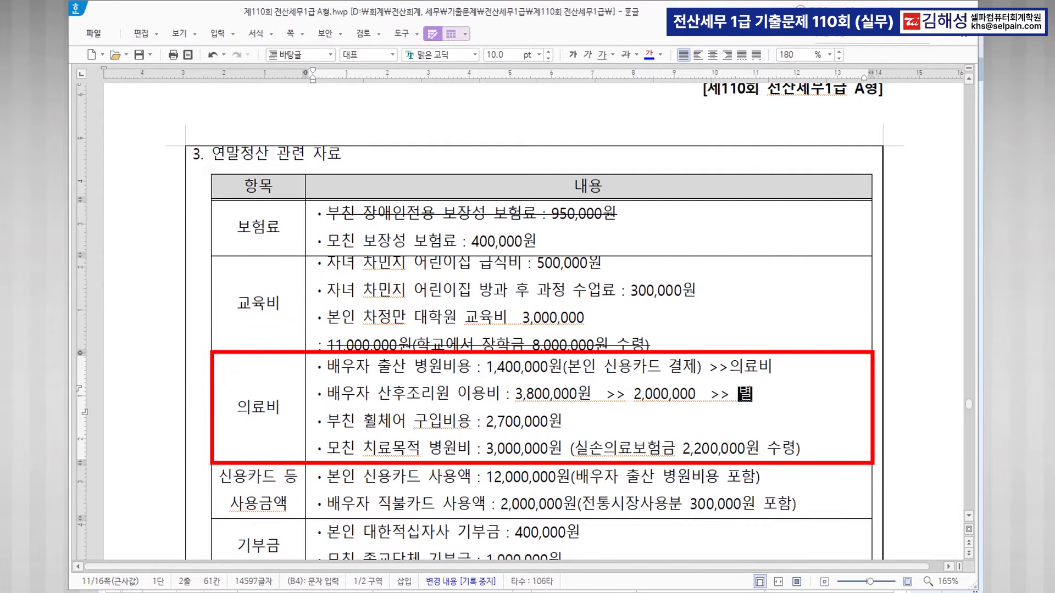
text(ㄱ)
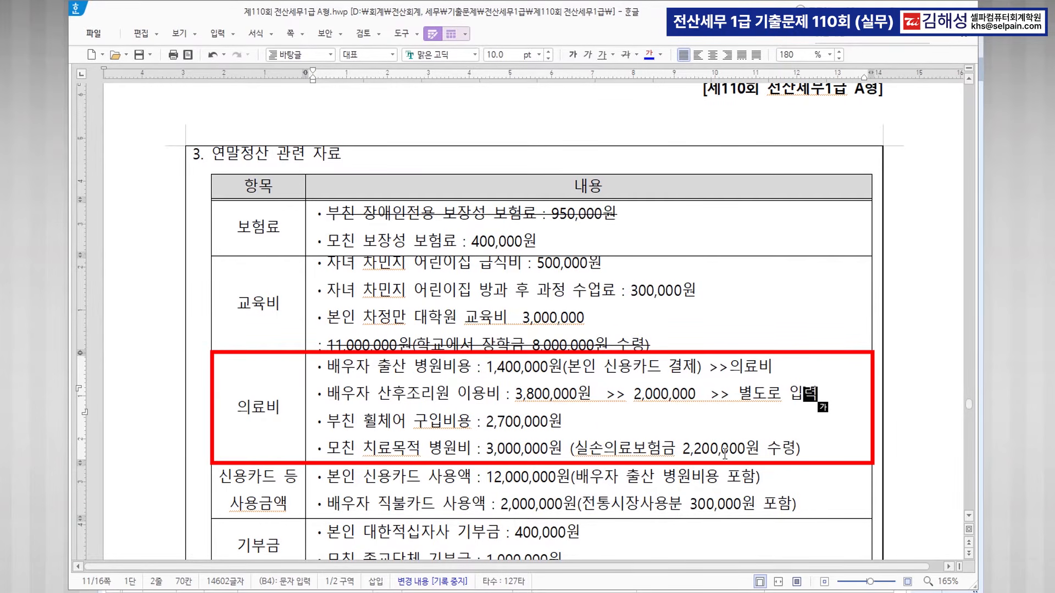
scroll(731, 451, down, 5)
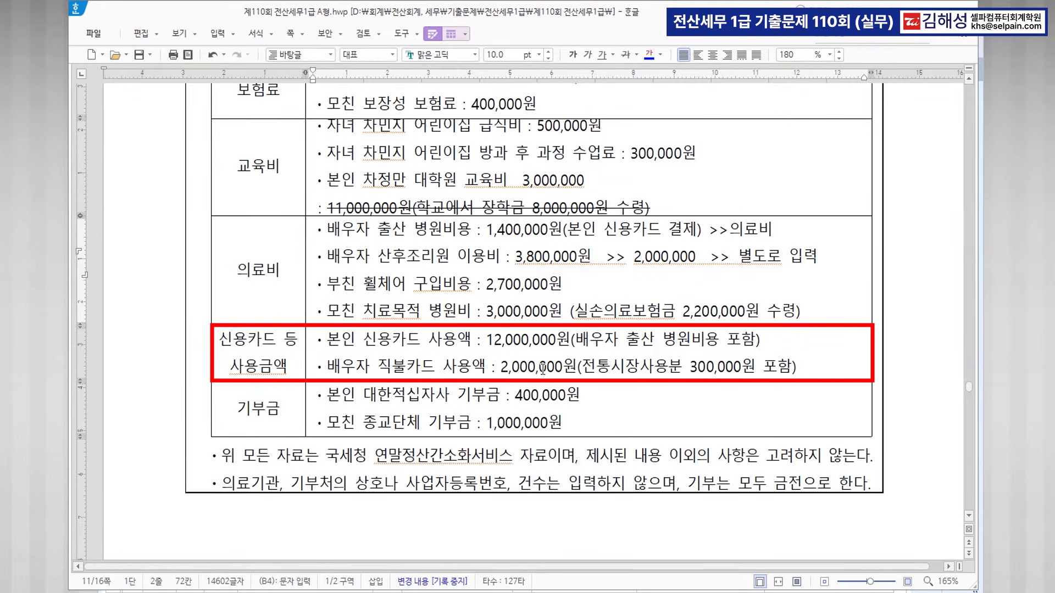
Annotate the 400,000원 donation line with >> 법정(특례) >> 지정(일반기부금).
key(ctrl)
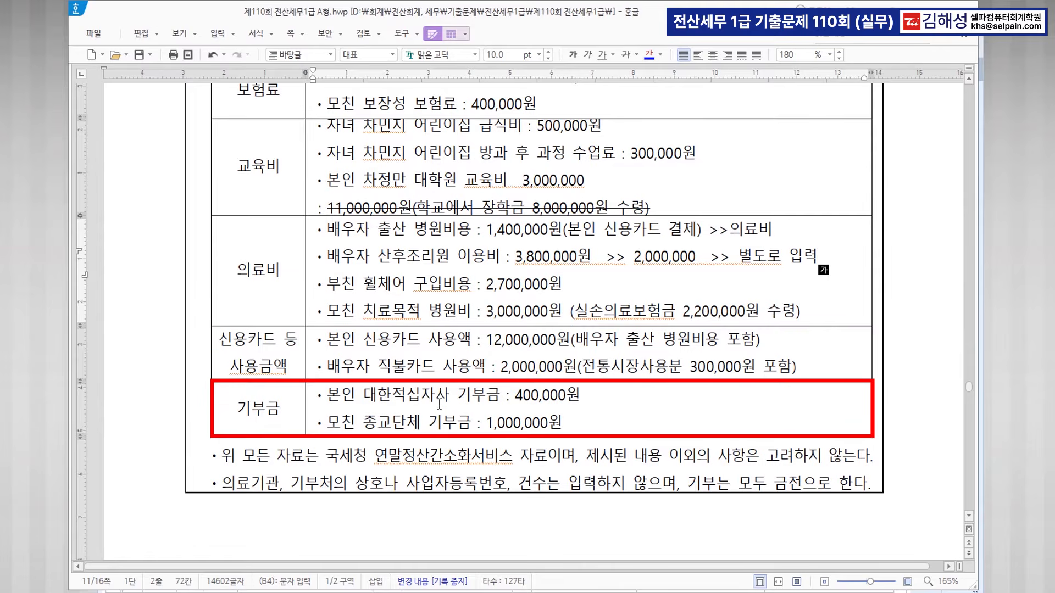
click(602, 400)
text(>>)
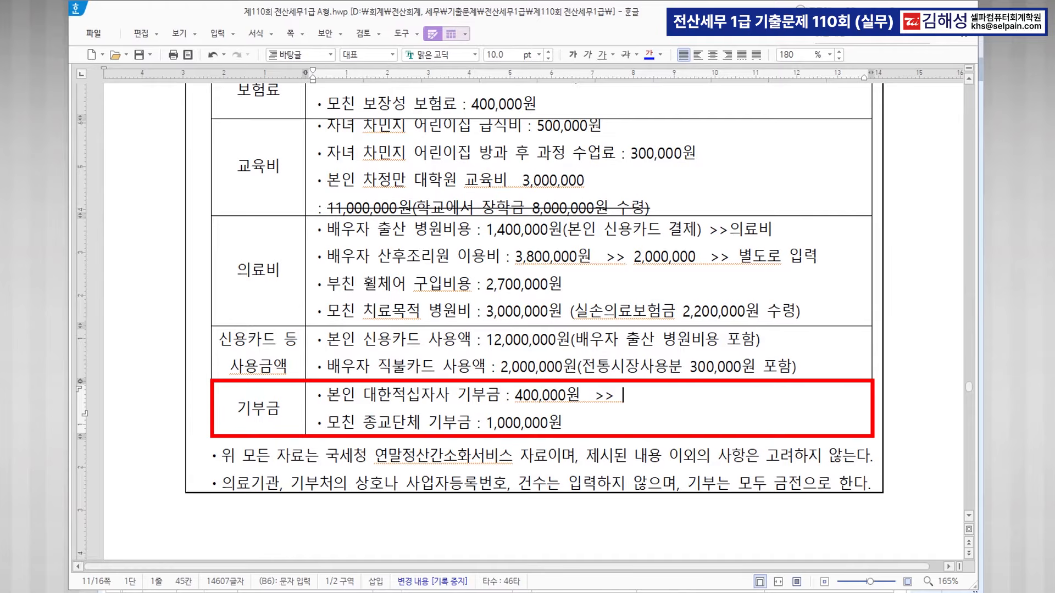
text(법정)
text(  >> 지비)
key(BackSpace)
key(BackSpace)
text(정(일반)
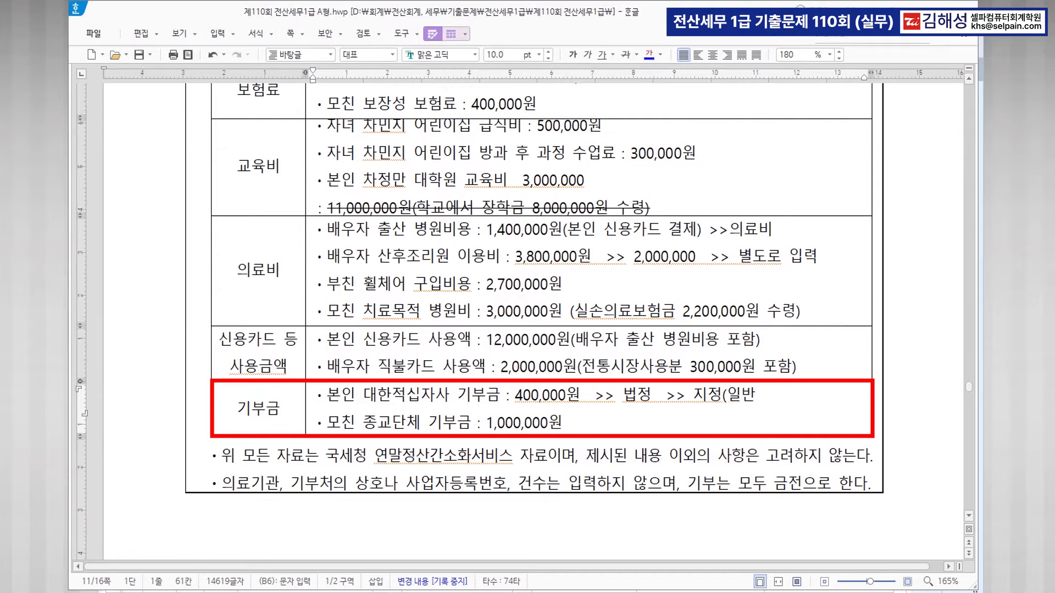
text(기부금))
key(Left)
key(Left)
key(Left)
key(Left)
key(Left)
key(Left)
key(Left)
key(Left)
key(Left)
key(Left)
key(Left)
key(Left)
key(Left)
key(Left)
key(Left)
key(Left)
key(Left)
key(Left)
text((특)
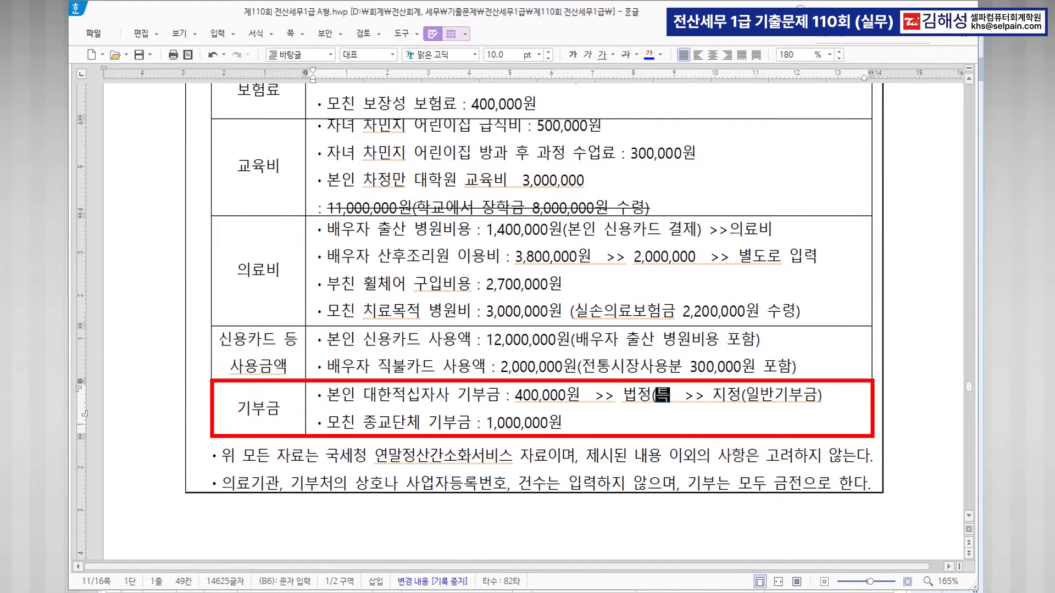
text(례))
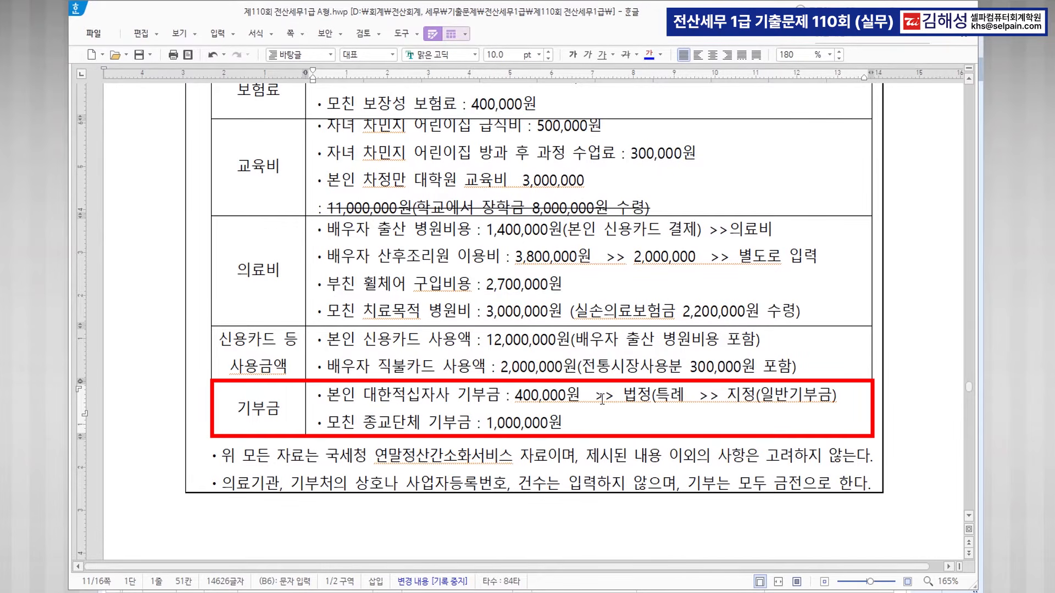
Bold 일반기부금, make 대한적십자사 bold and blue, and return to KcLep.
drag(623, 397, 688, 397)
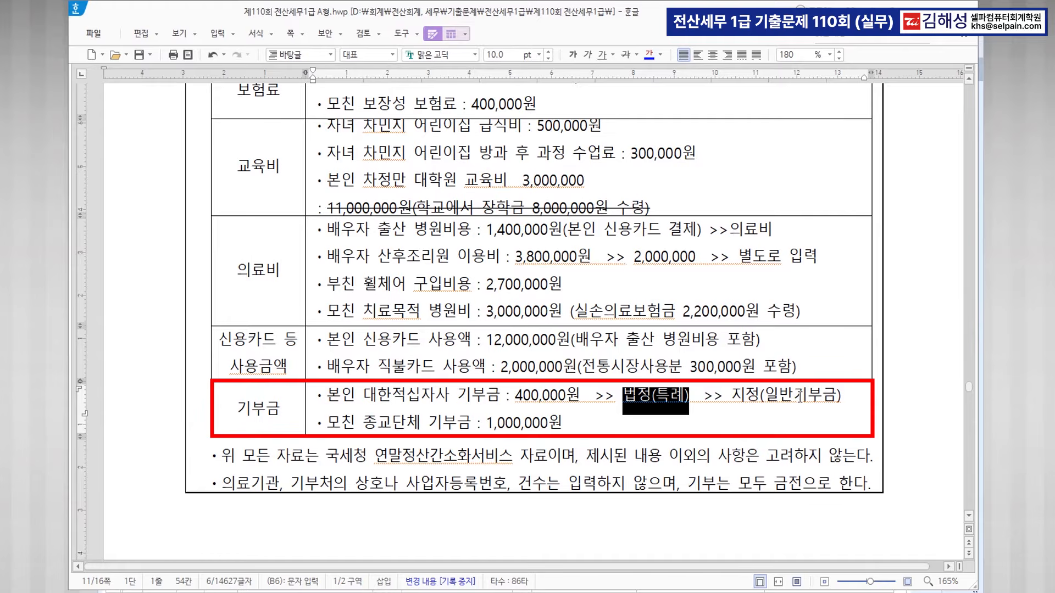
drag(732, 396, 832, 395)
click(829, 395)
drag(764, 395, 836, 395)
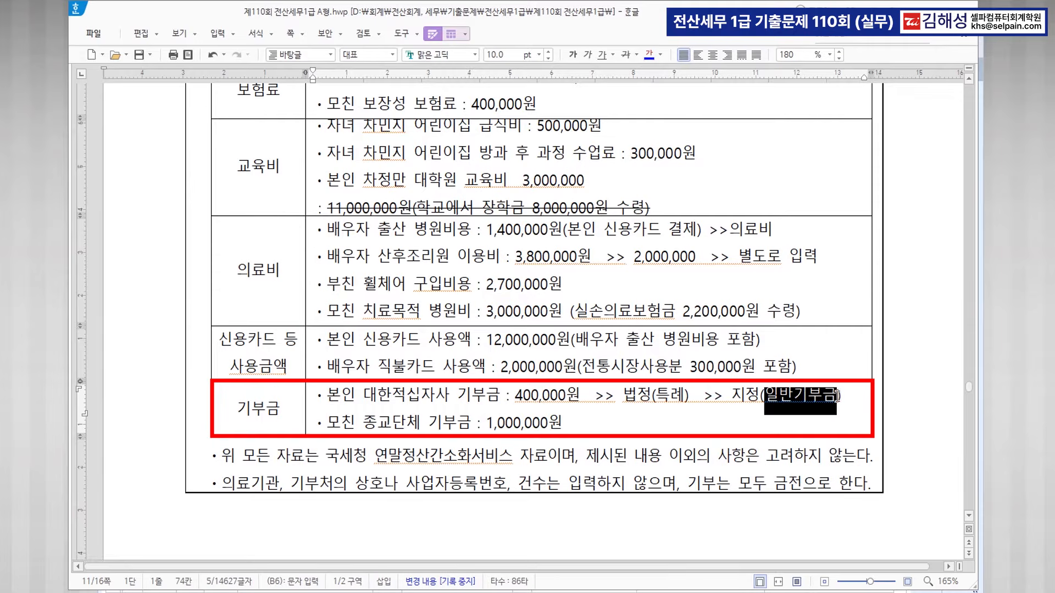
click(572, 55)
drag(363, 395, 449, 395)
click(574, 54)
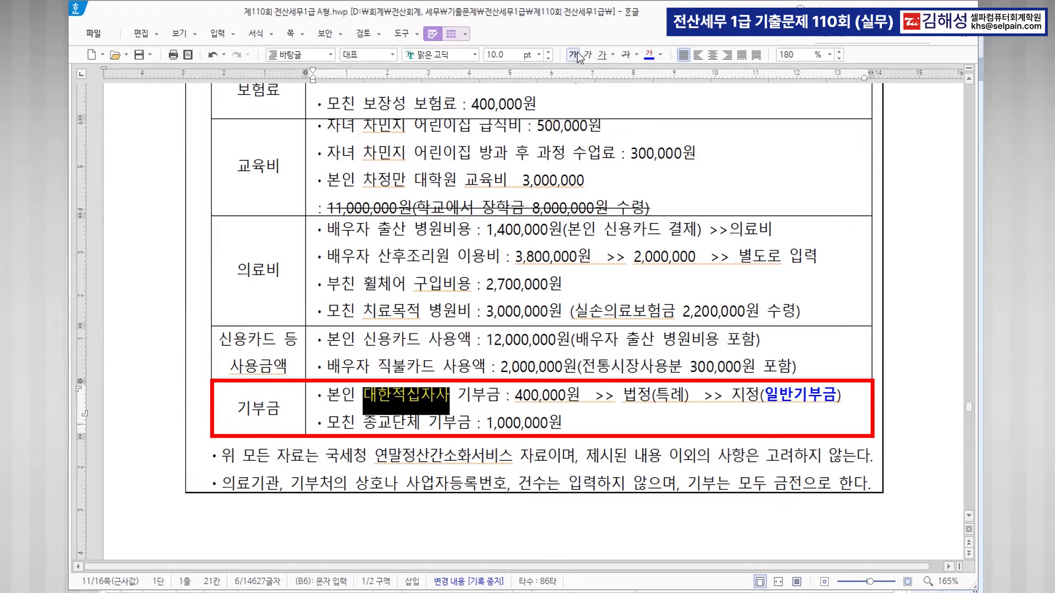
click(565, 394)
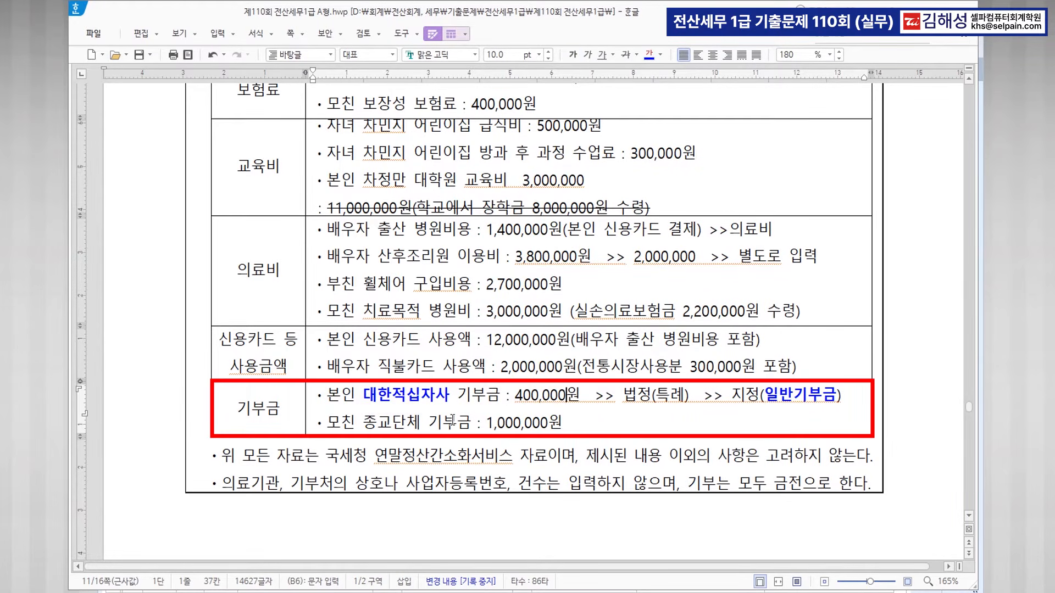
click(553, 425)
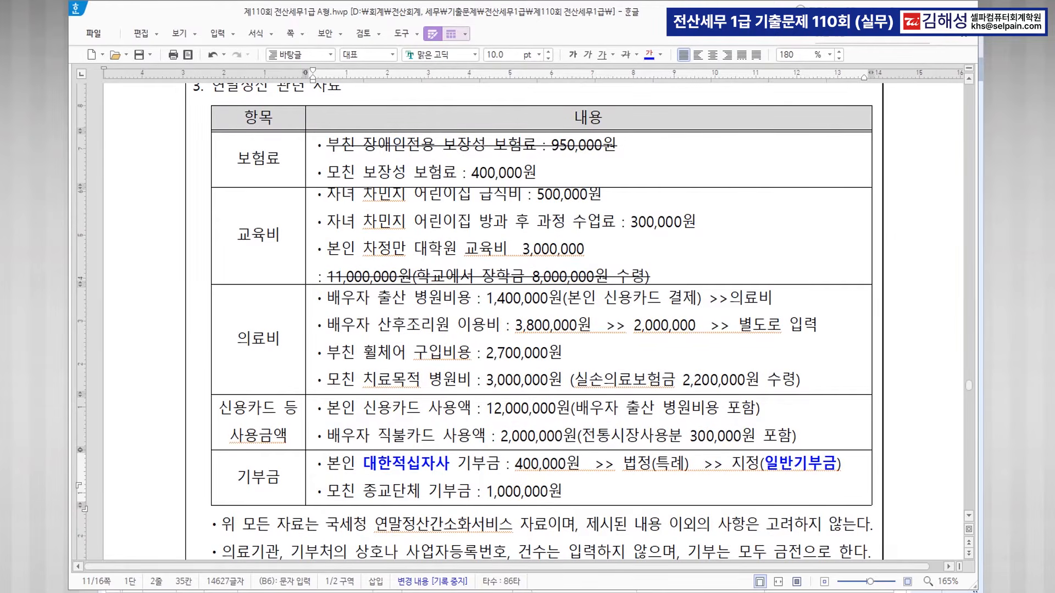
key(alt+Tab)
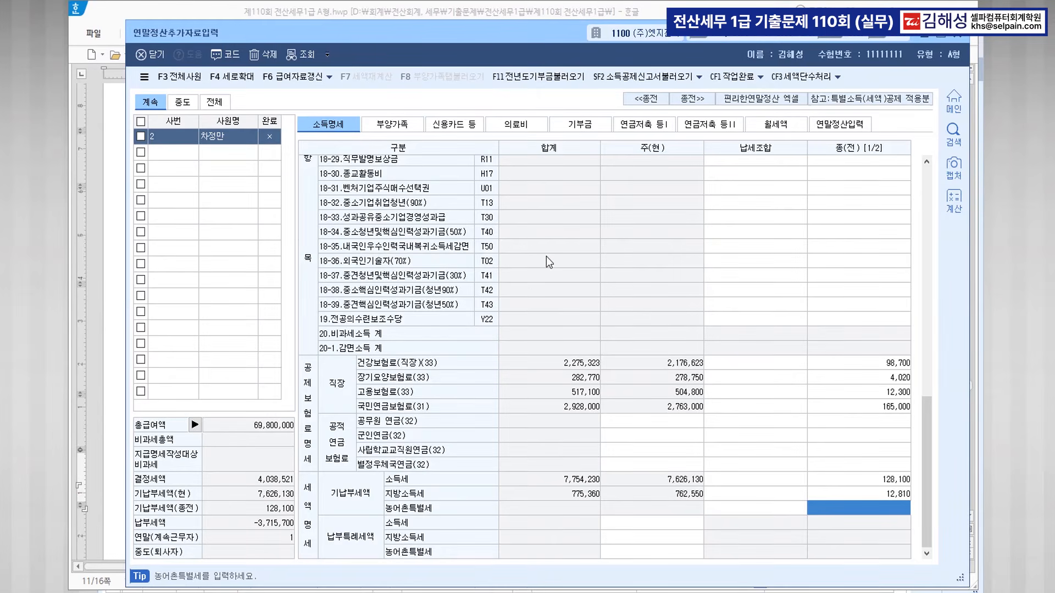
Enter 400,000 as the mother's 국세청 일반보장성 insurance premium on the 부양가족 tab.
scroll(546, 256, up, 10)
click(395, 125)
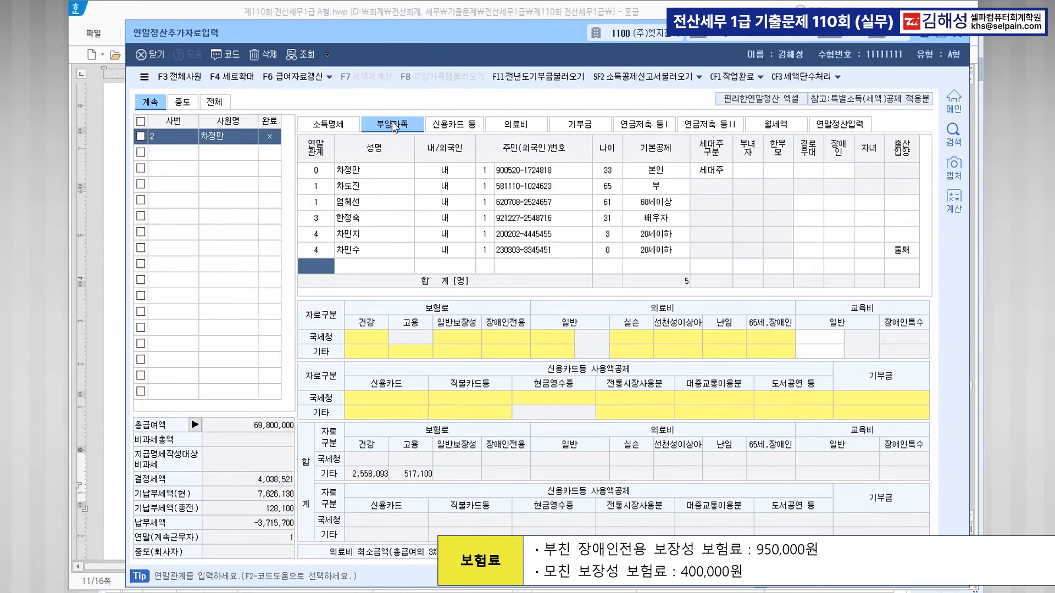
click(365, 206)
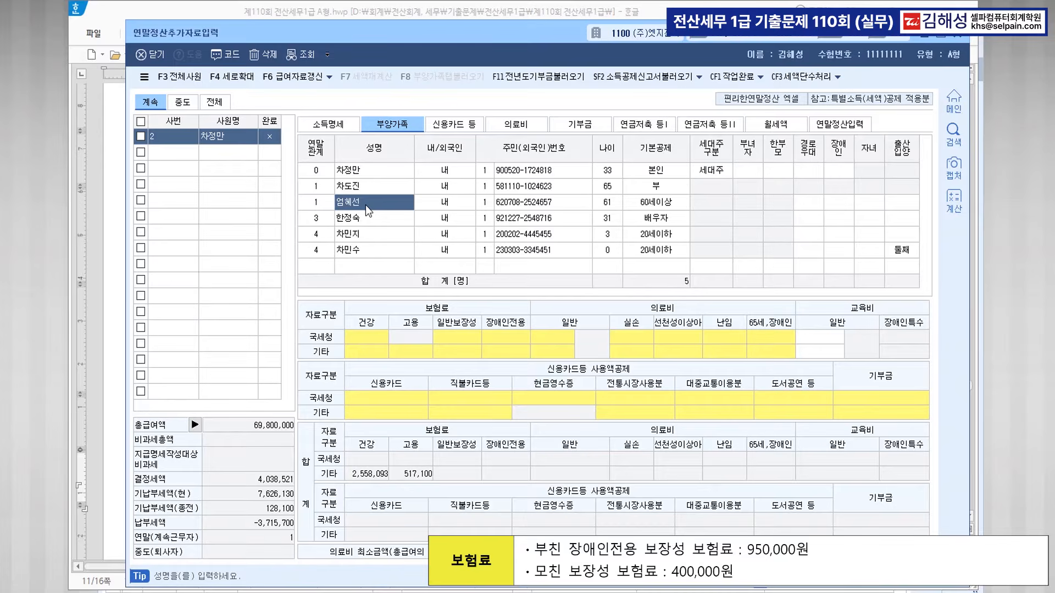
click(457, 336)
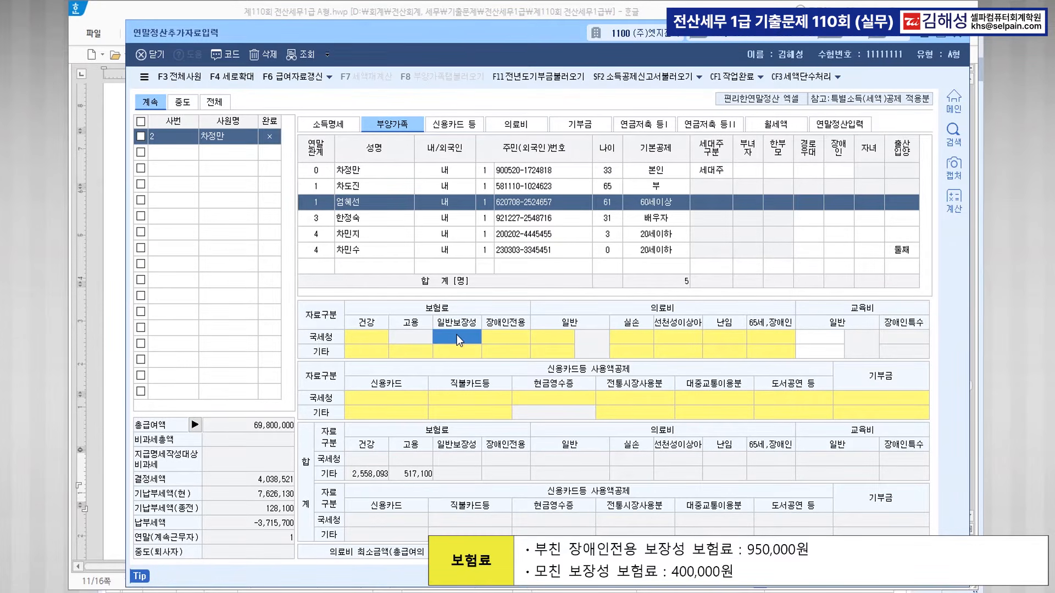
double_click(456, 334)
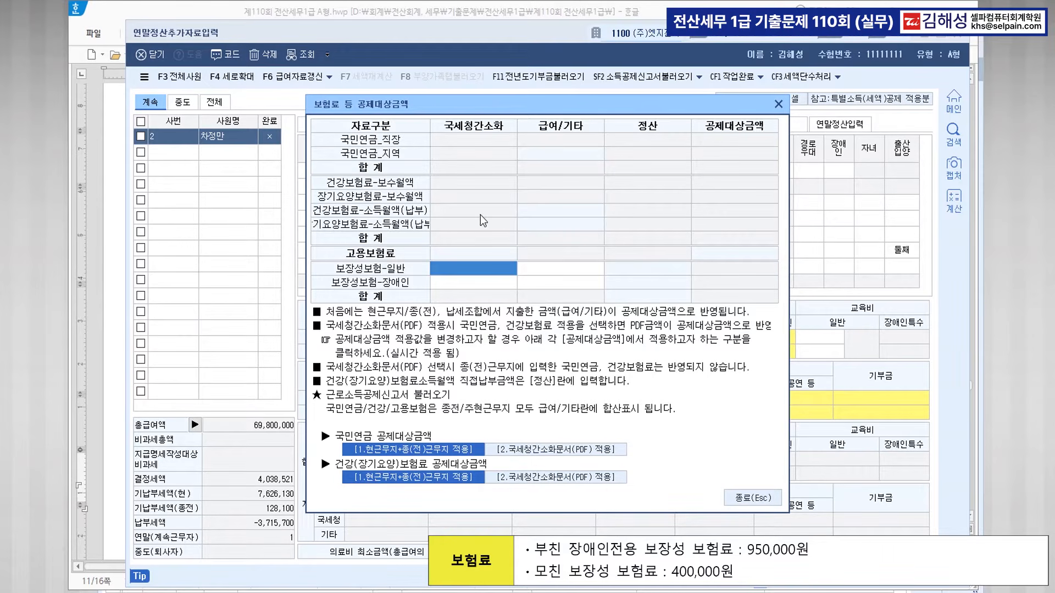
text(4000000)
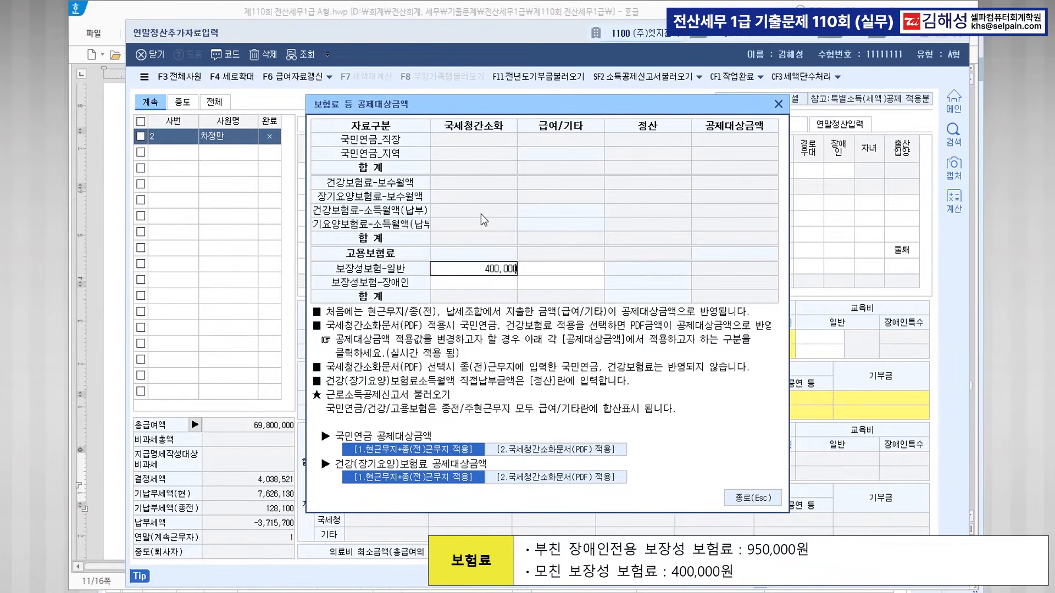
key(Return)
click(753, 497)
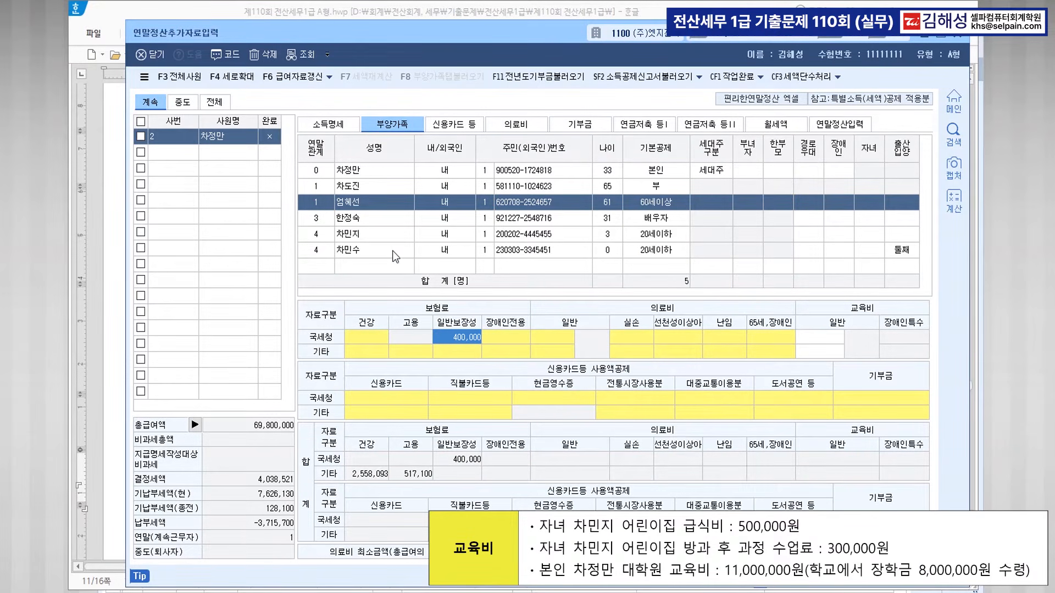
Enter the three-year-old child's 800,000 education expense as pre-school (code 1).
click(377, 239)
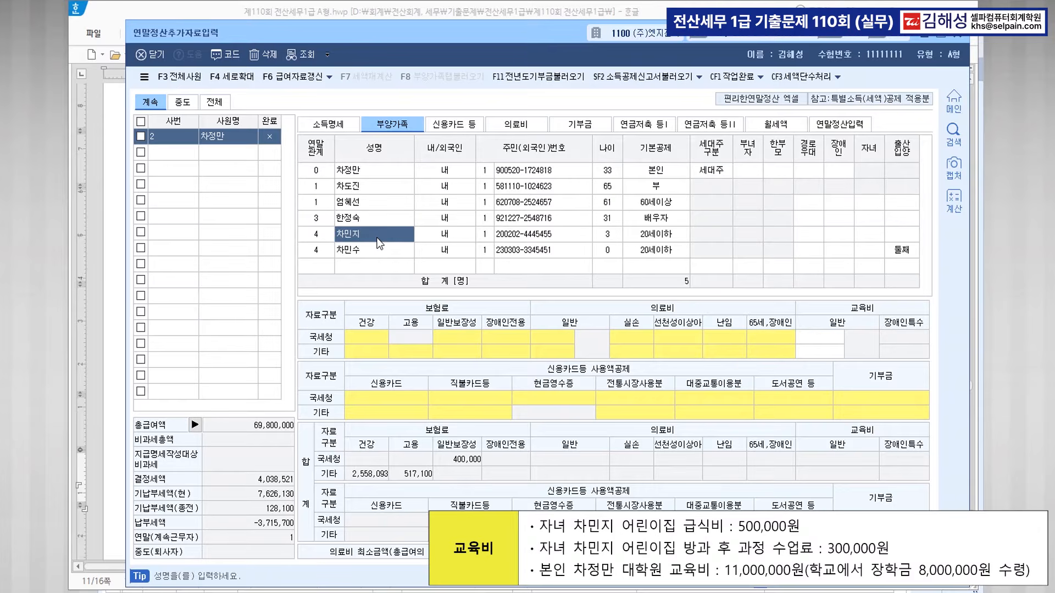
click(823, 341)
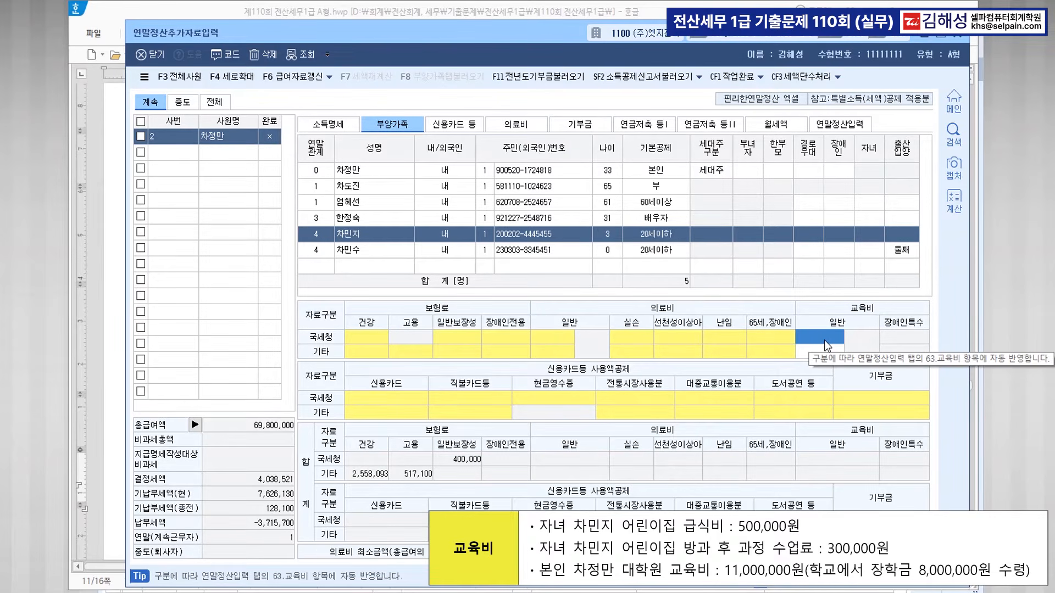
text(8000000)
key(Return)
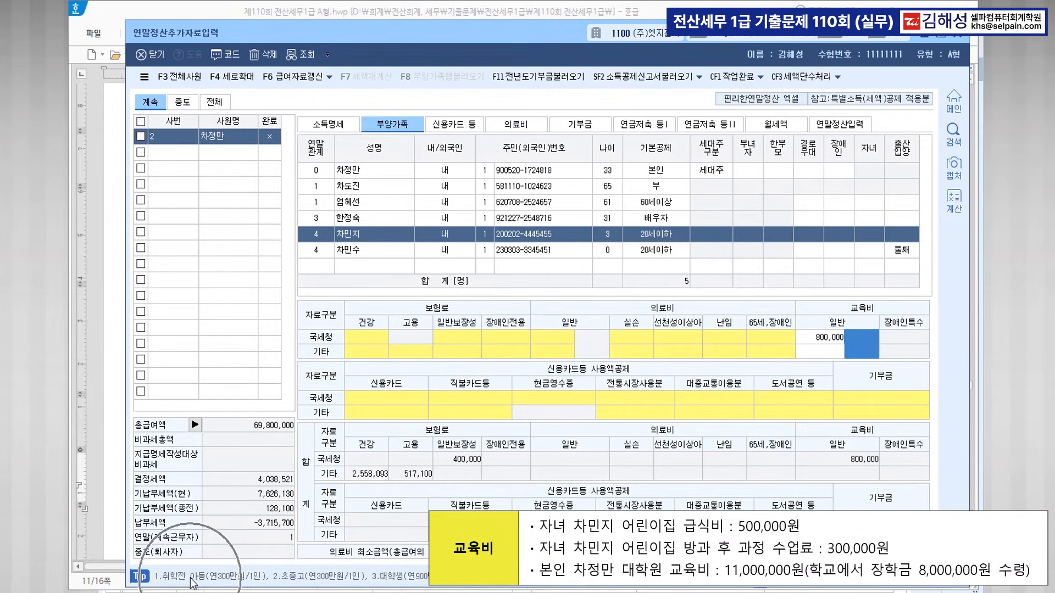
text(1)
key(Return)
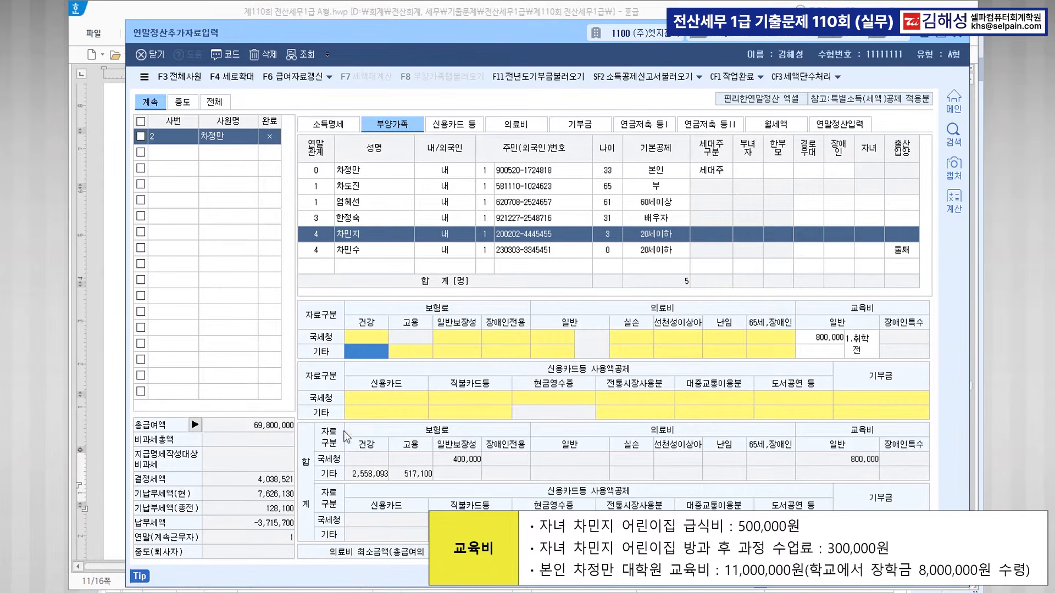
Enter the employee's own education expense of 3,000,000.
click(364, 176)
click(819, 336)
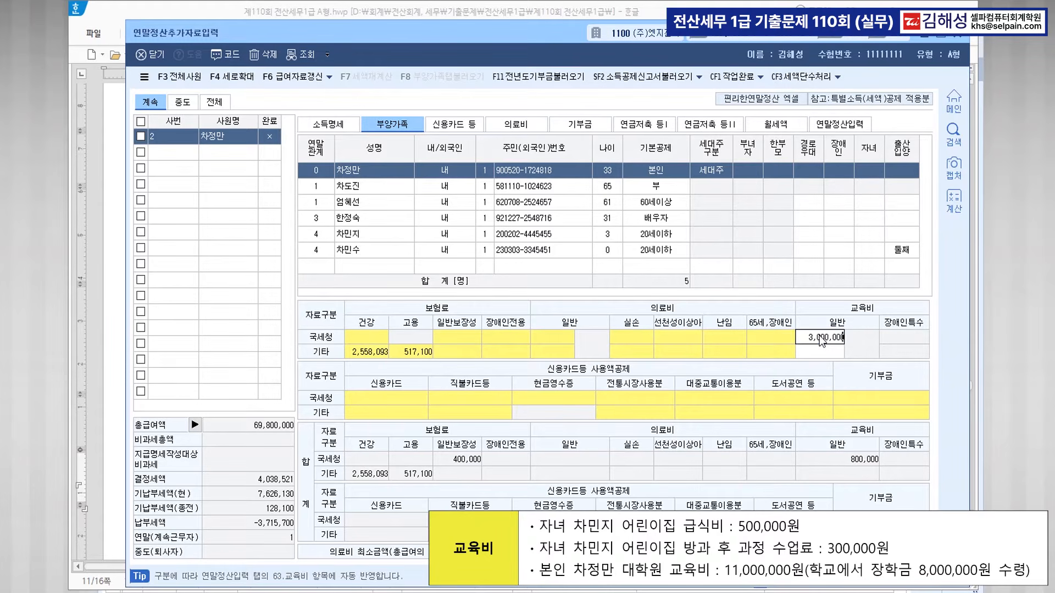
text(3000000)
key(Return)
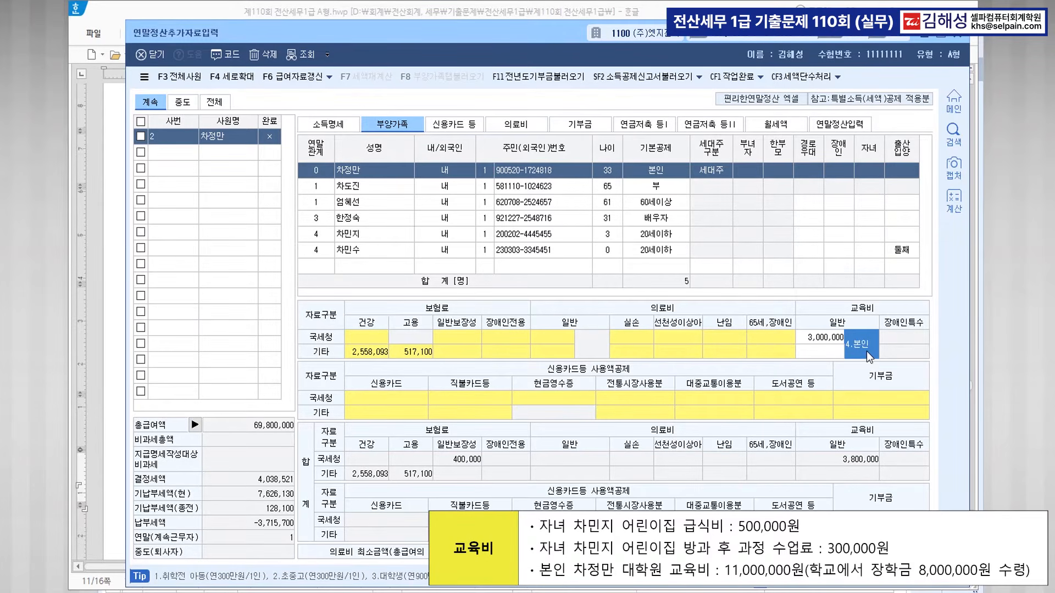
key(ctrl)
key(ctrl)
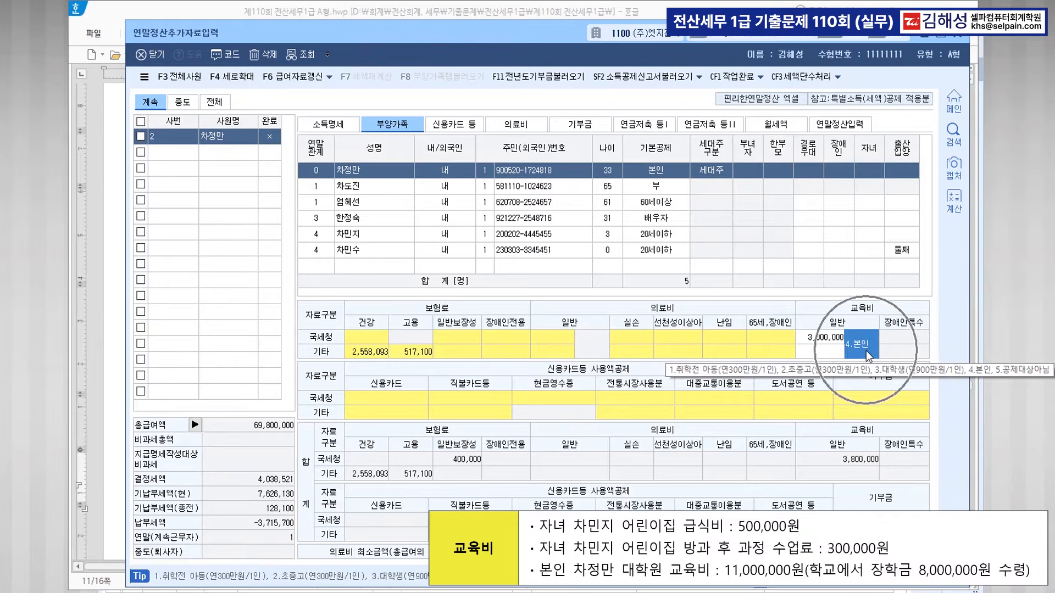
click(535, 126)
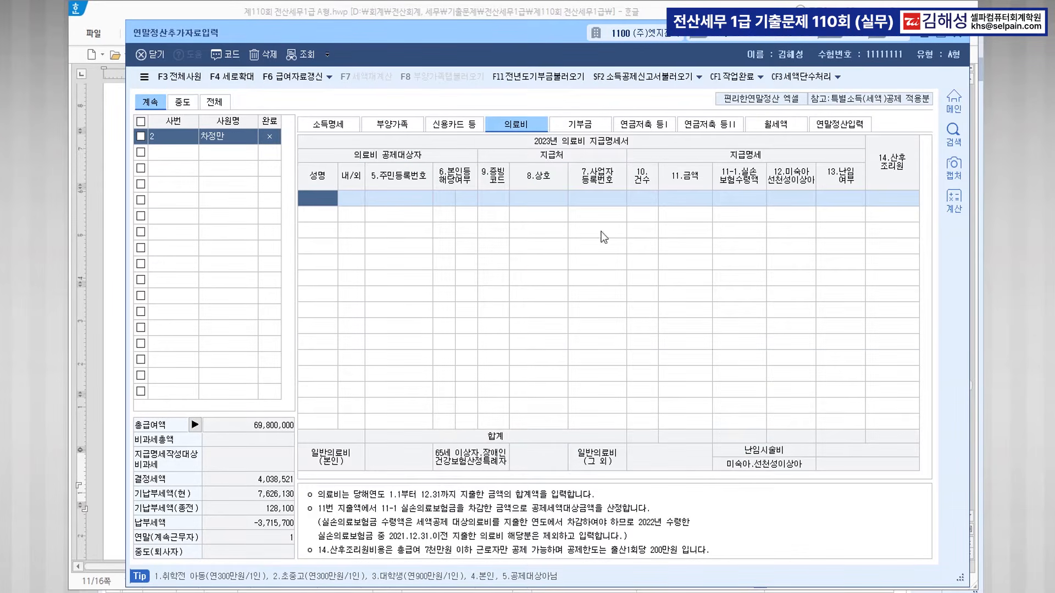
Add a spouse medical expense row with evidence code 1 and 1,400,000.
key(F2)
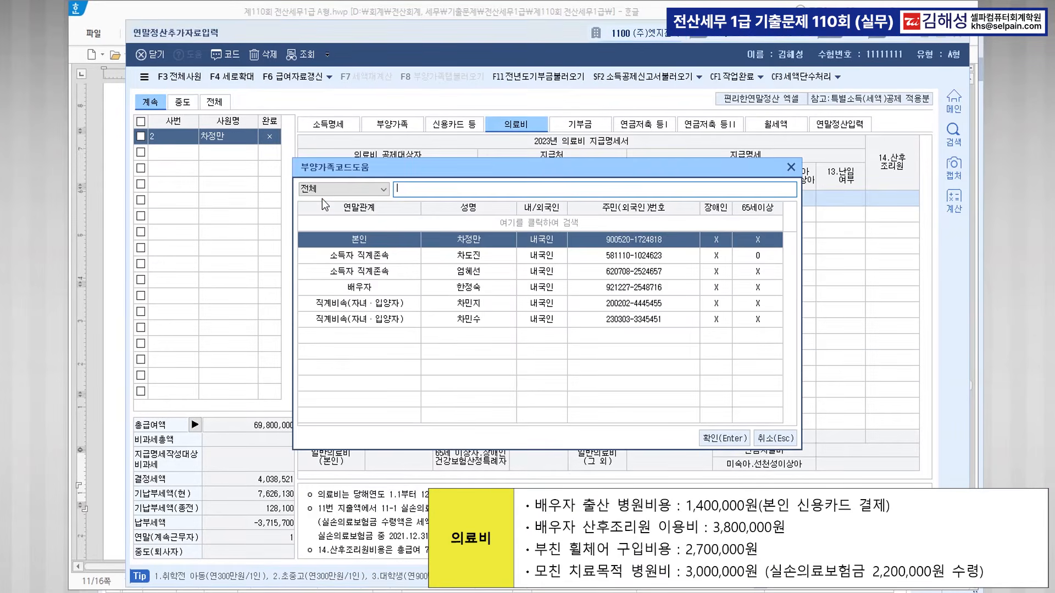
key(Down)
key(Down)
key(Down)
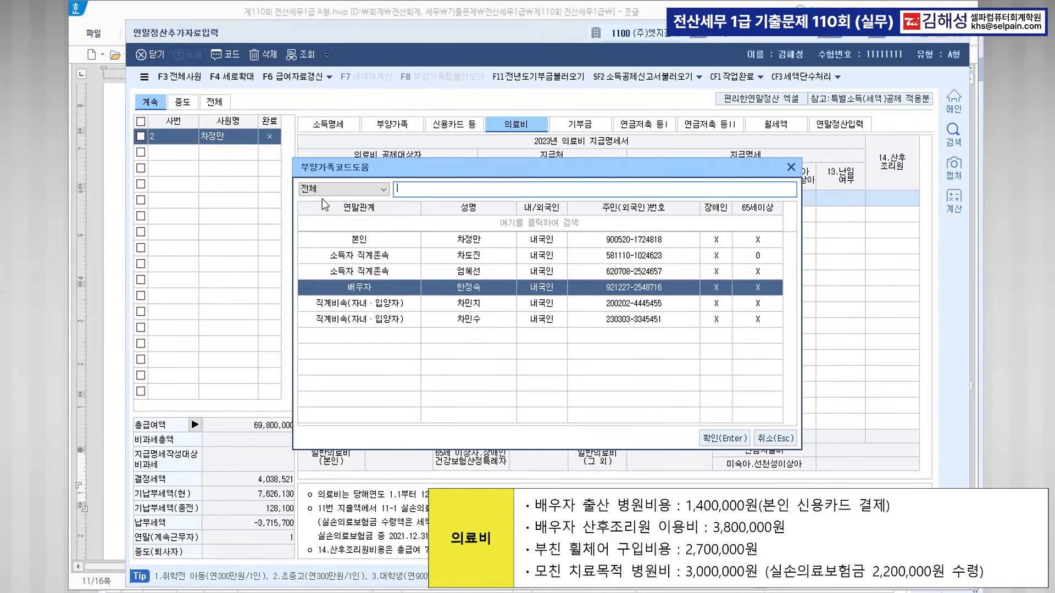
key(Return)
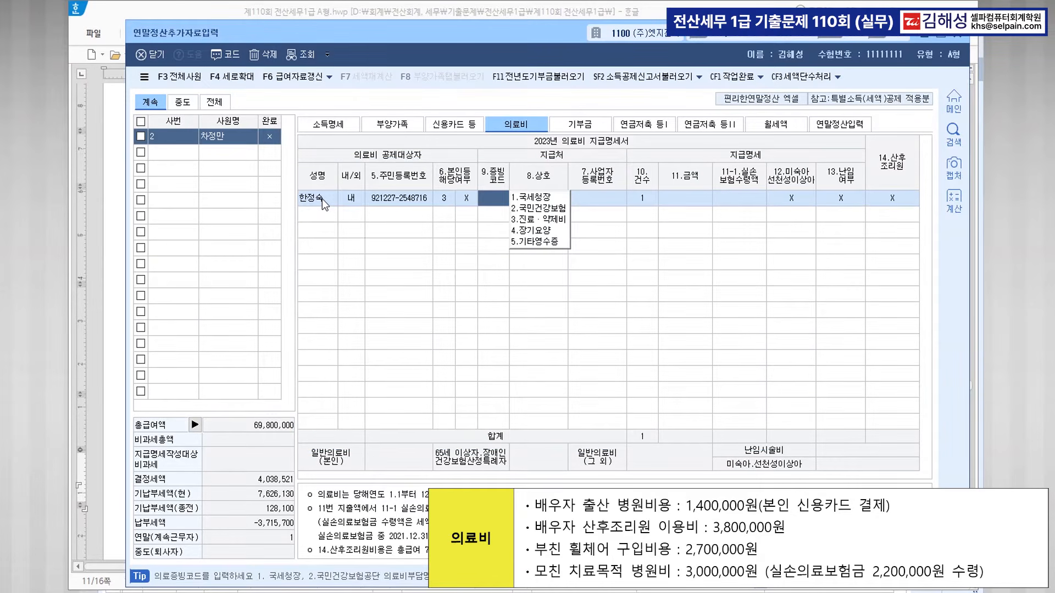
text(1)
key(Return)
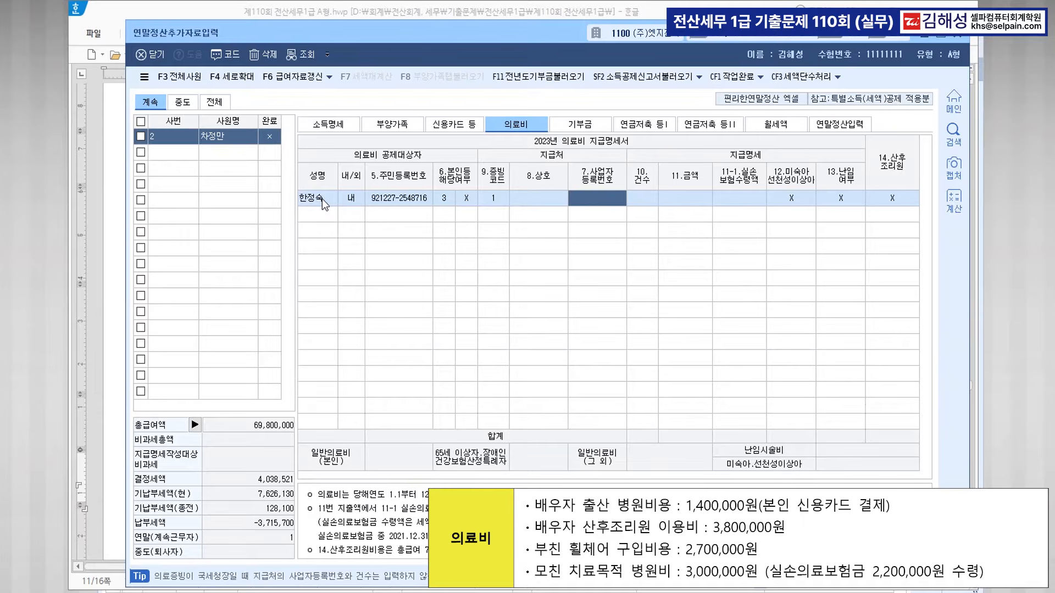
key(Return)
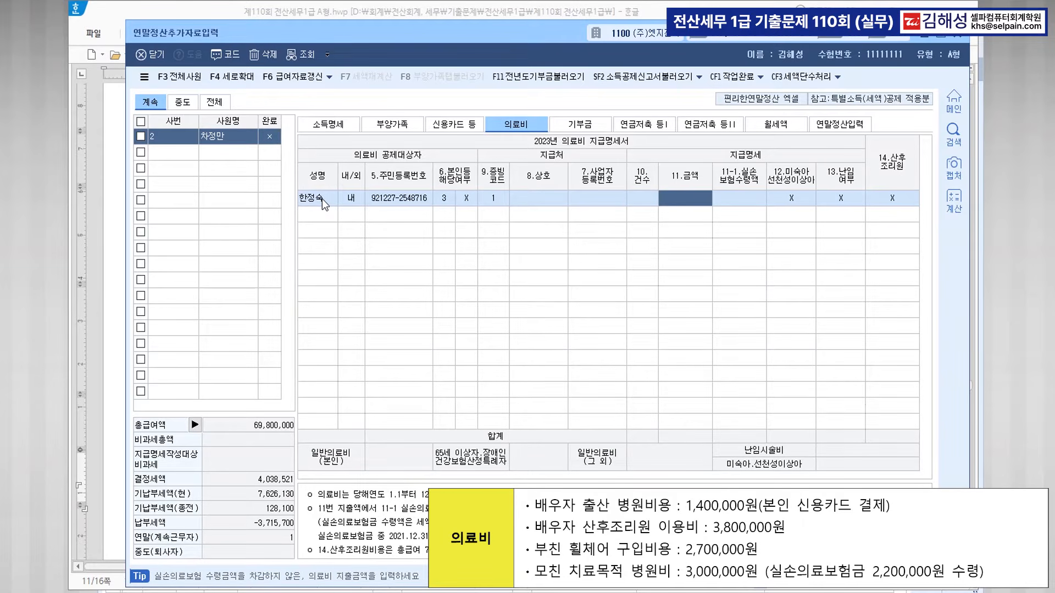
text(1400000)
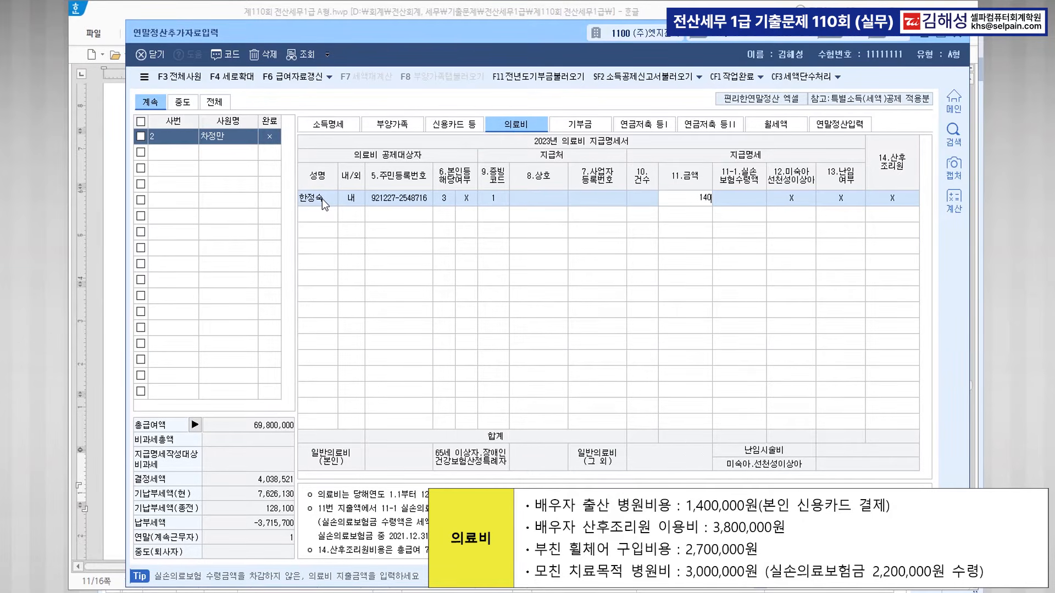
key(Return)
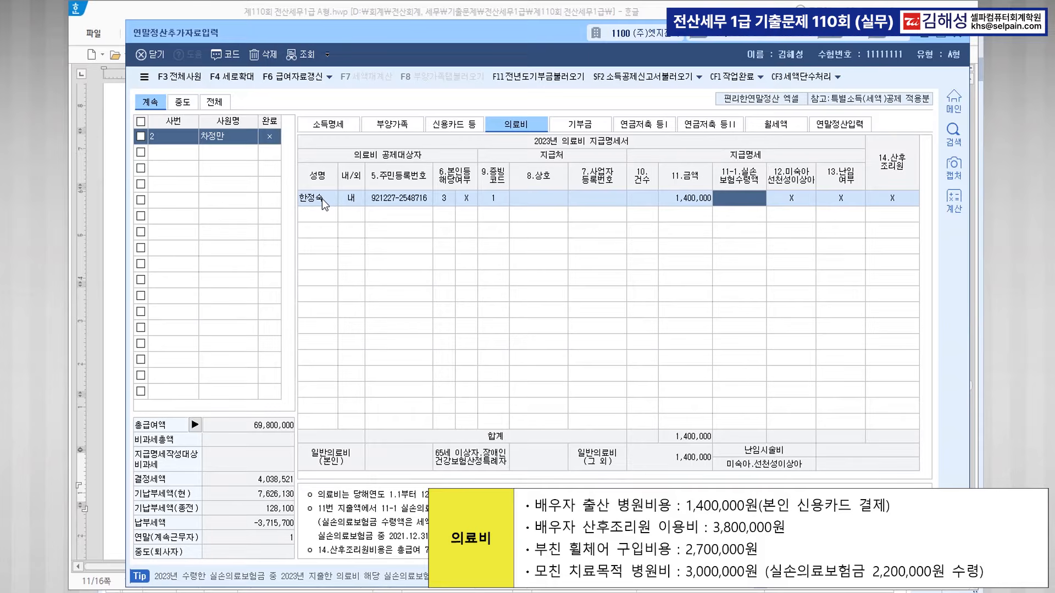
key(Return)
key(Return)
key(Return)
key(Return)
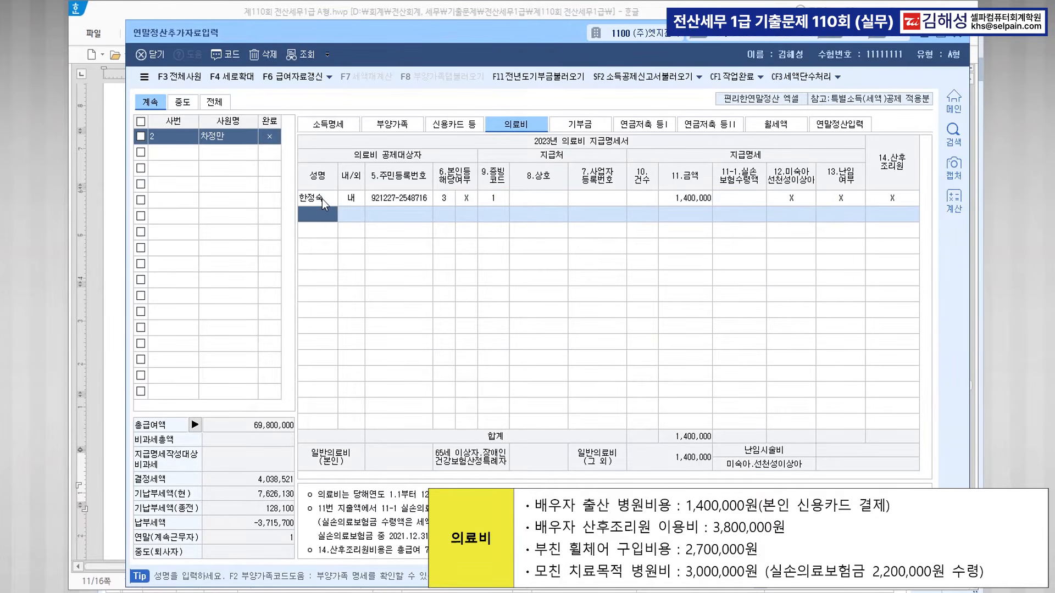
Add a second spouse row with evidence code 1 and 2,000,000 postnatal care.
key(F2)
key(Down)
key(Down)
key(Down)
key(Return)
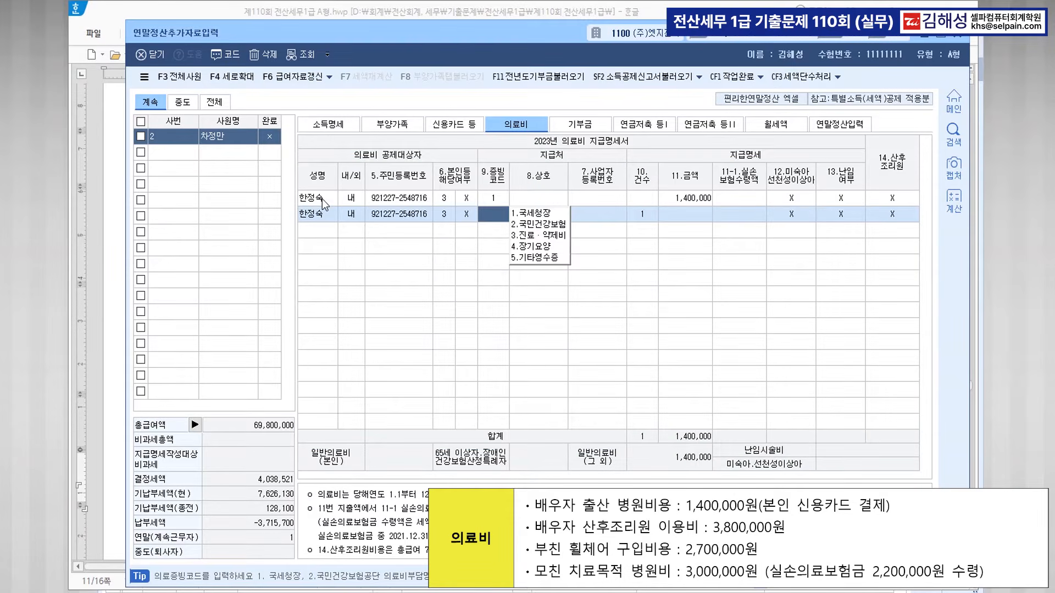
text(1)
key(Return)
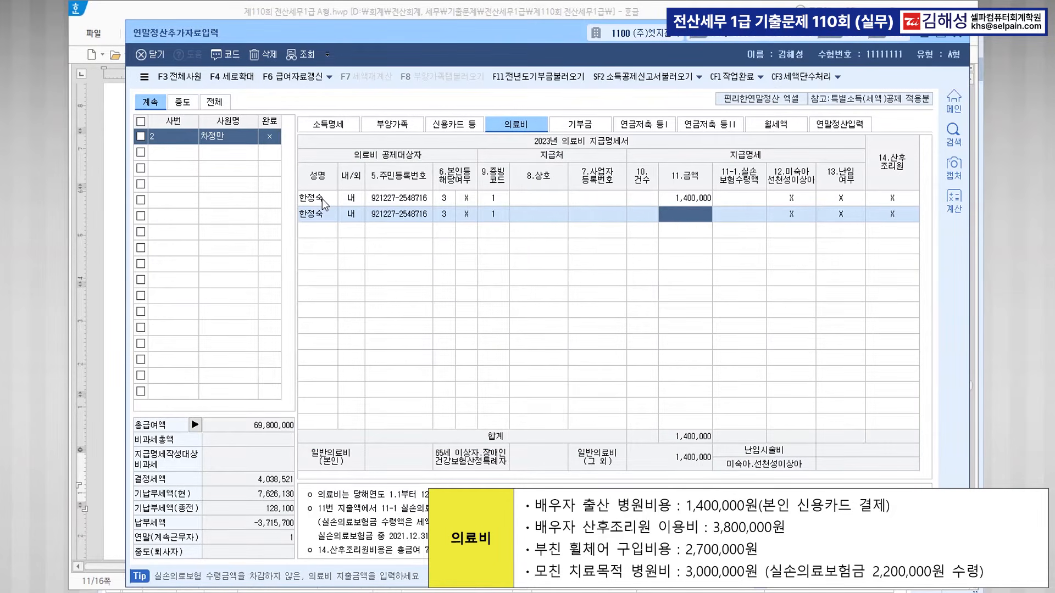
text(2000000)
key(Return)
key(Return)
key(Return)
key(Return)
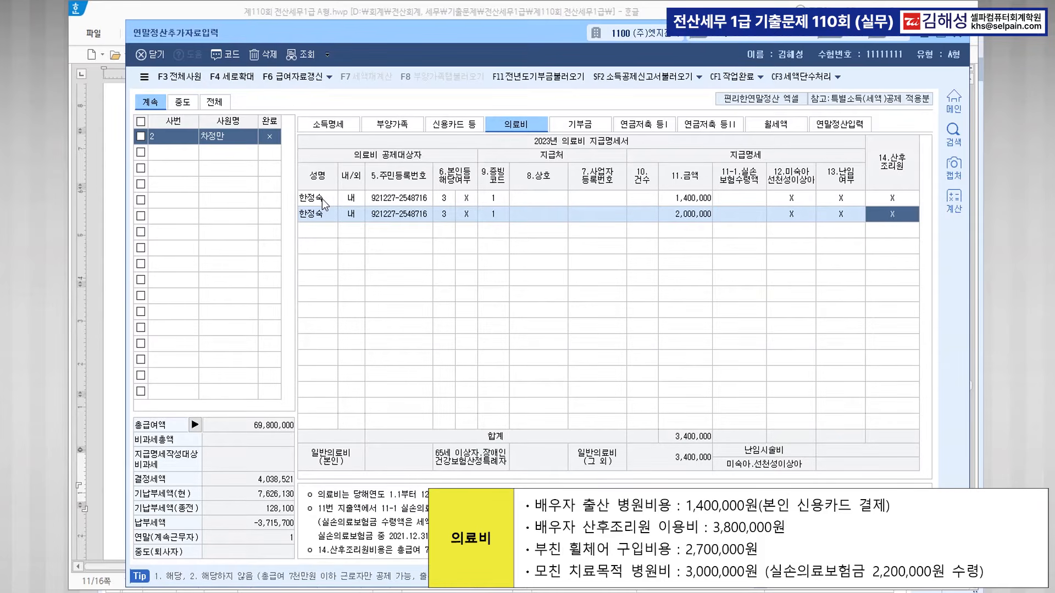
text(1)
key(Return)
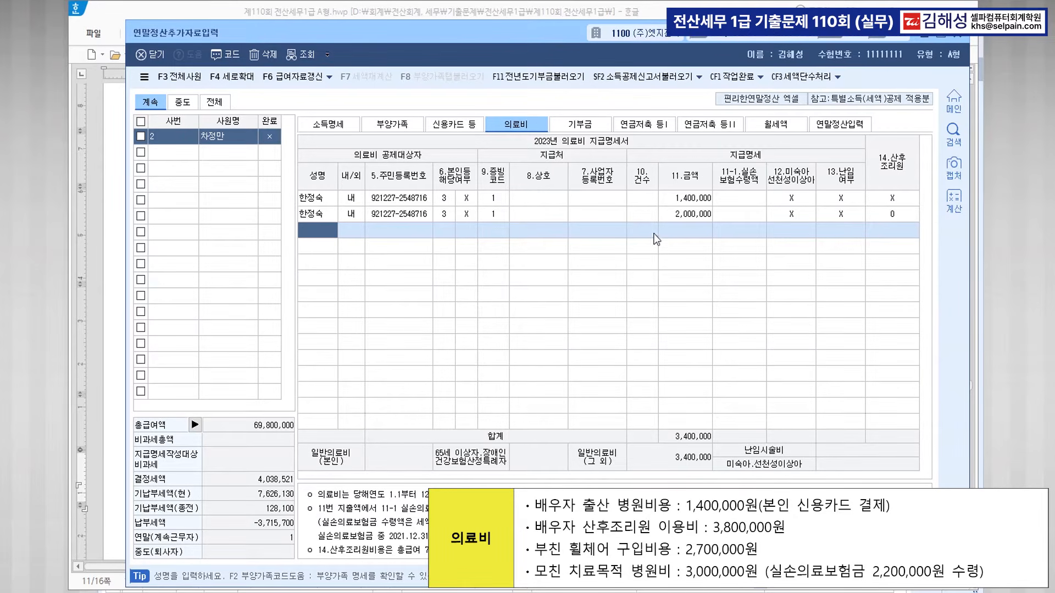
Add the father's row with evidence code 1 and a 2,700,000 medical expense.
key(F2)
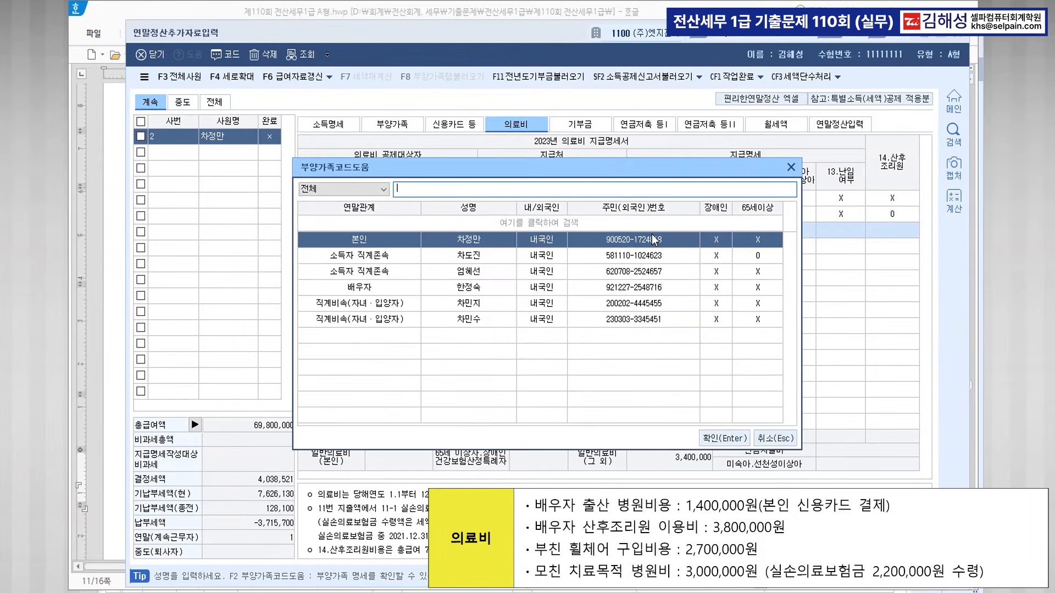
key(Down)
key(Return)
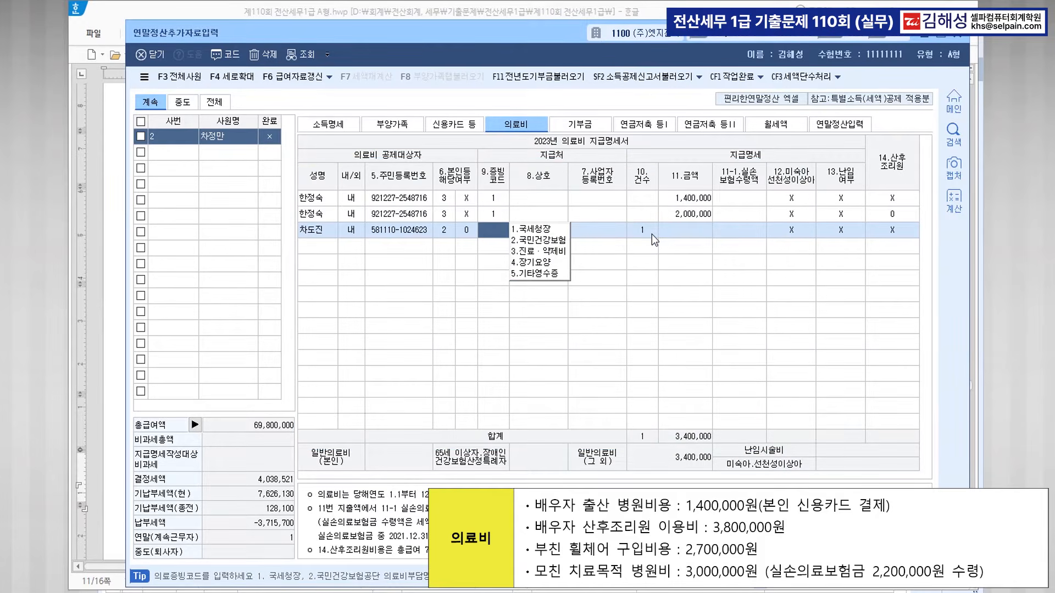
text(1)
key(Return)
key(Return)
key(Return)
key(Return)
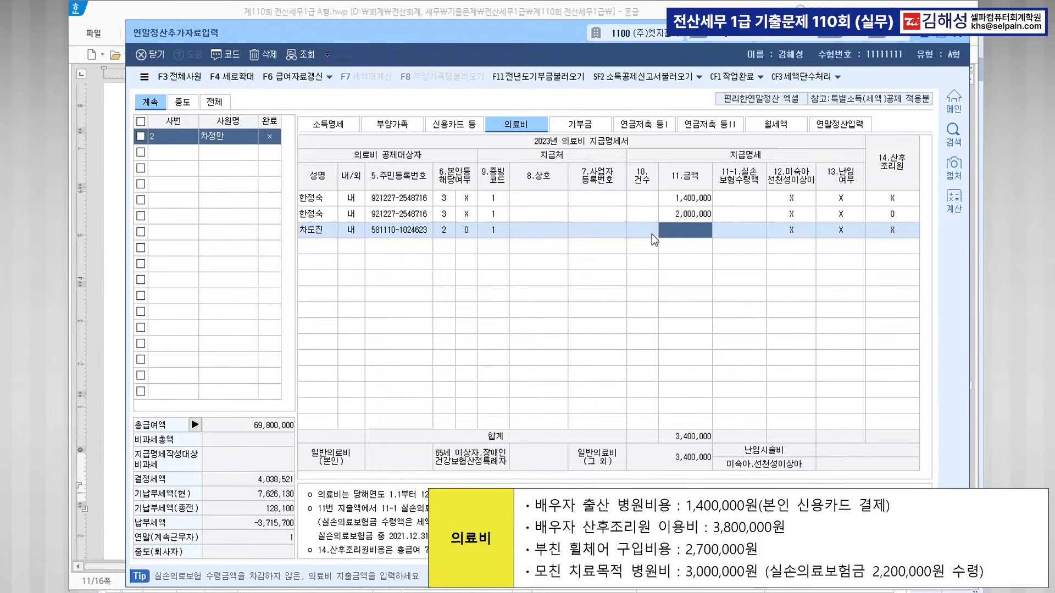
text(2700000)
key(Return)
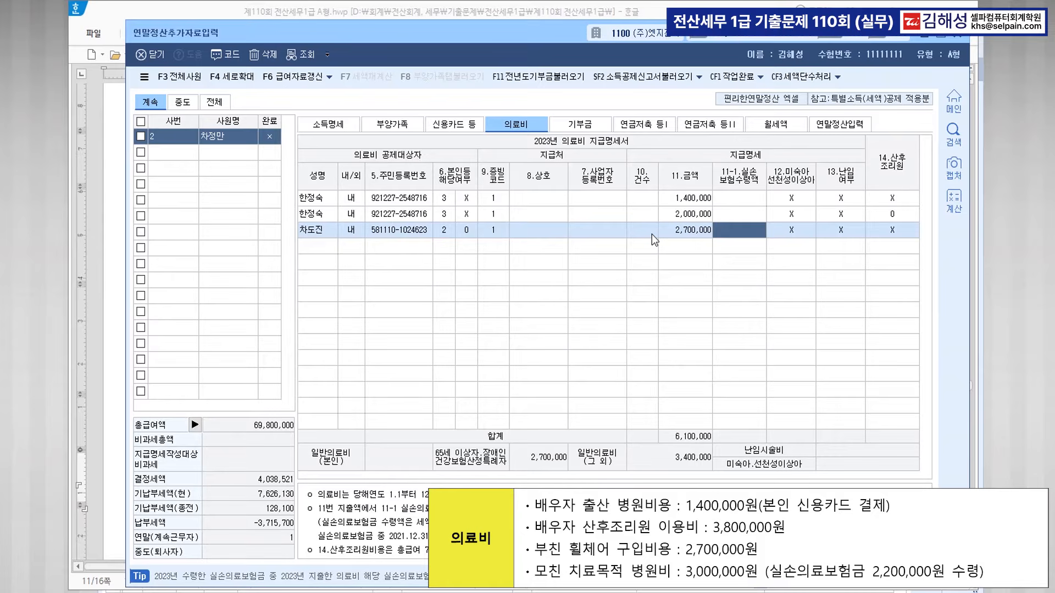
key(Return)
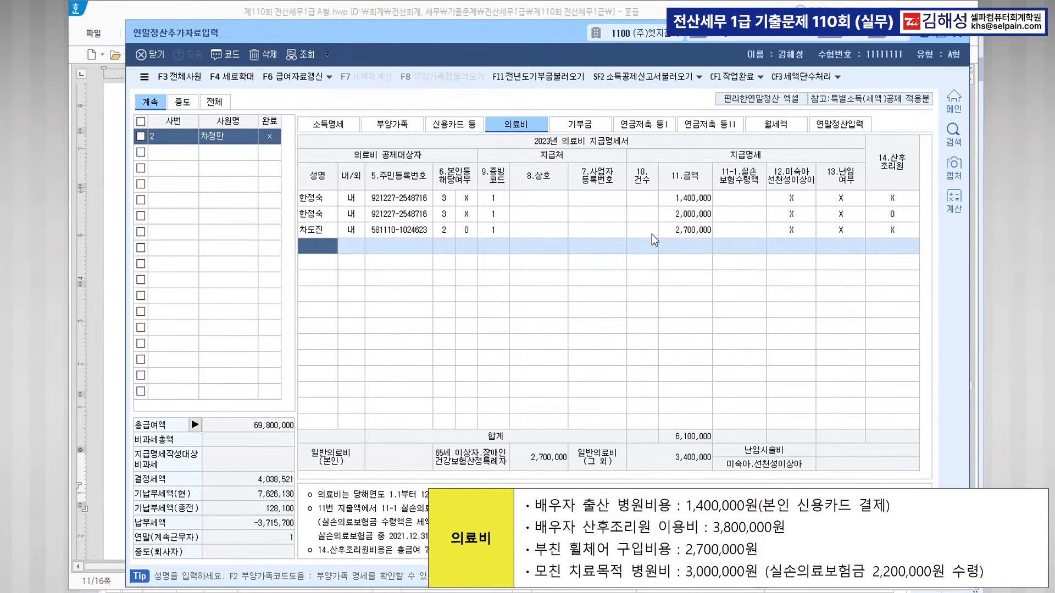
Add the mother's row: code 1, 3,000,000 treatment with 2,200,000 실손보험 reimbursement.
key(F2)
key(Down)
key(Down)
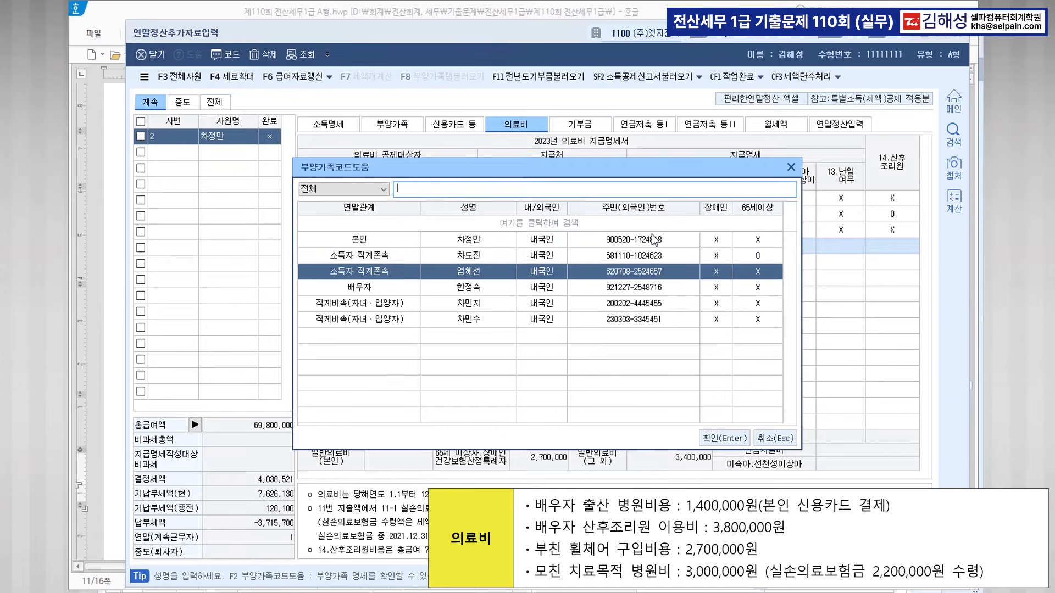
key(Return)
text(1)
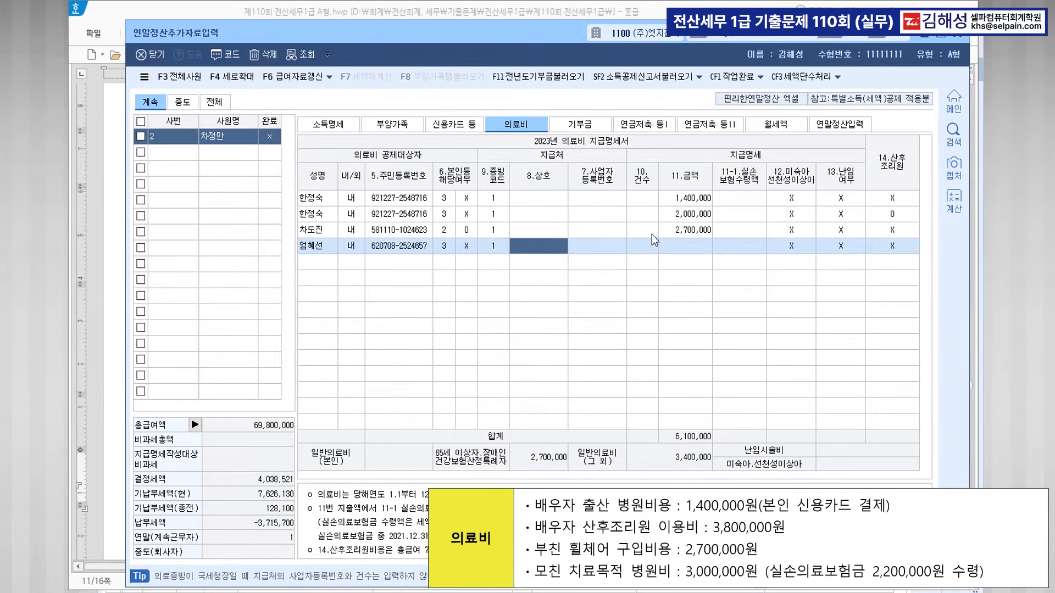
key(Return)
key(Return)
key(Return)
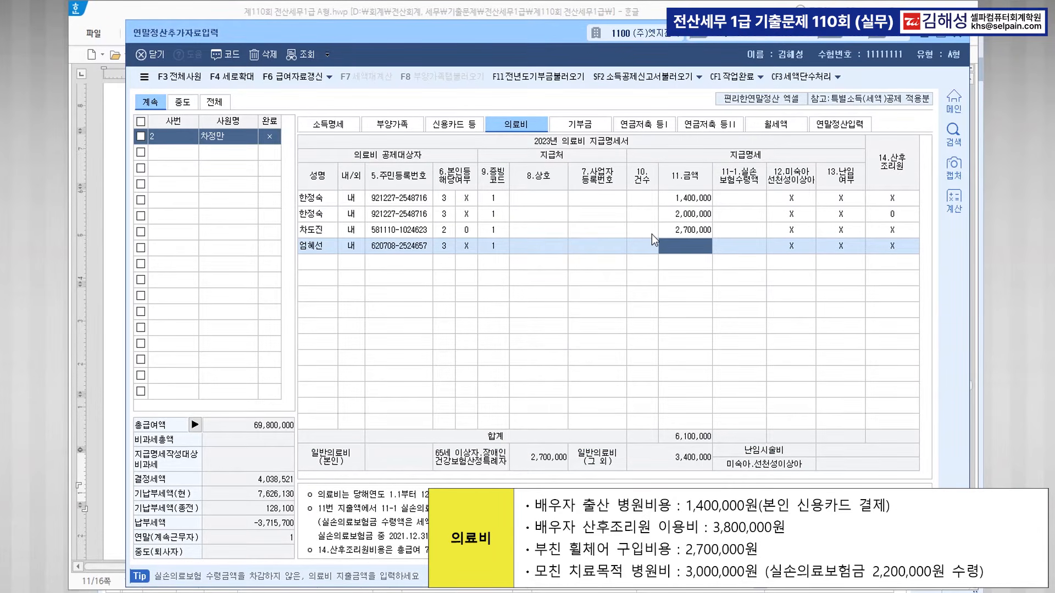
text(3000000)
key(Return)
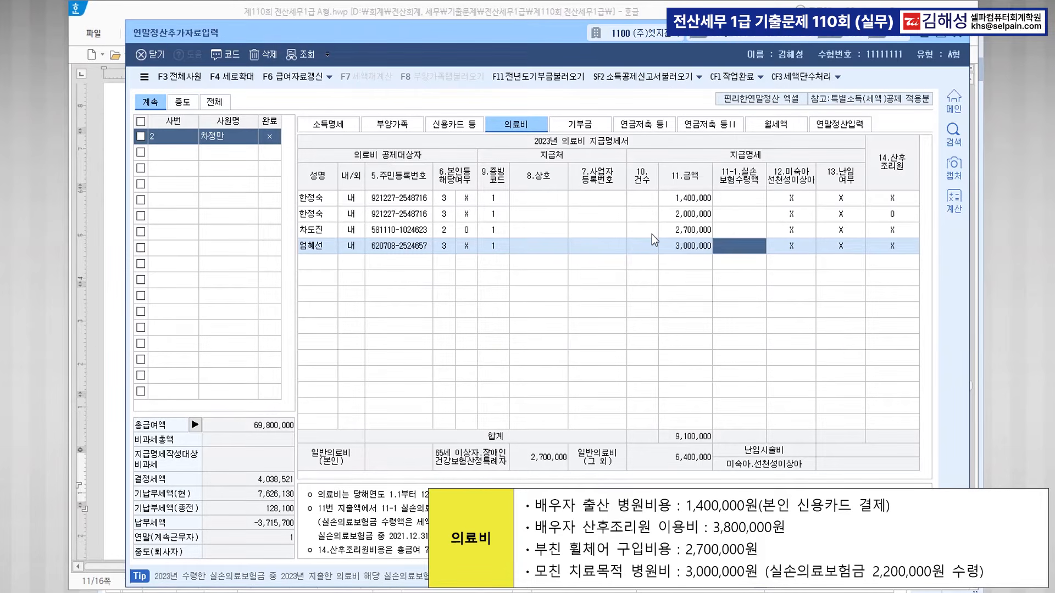
text(2200000)
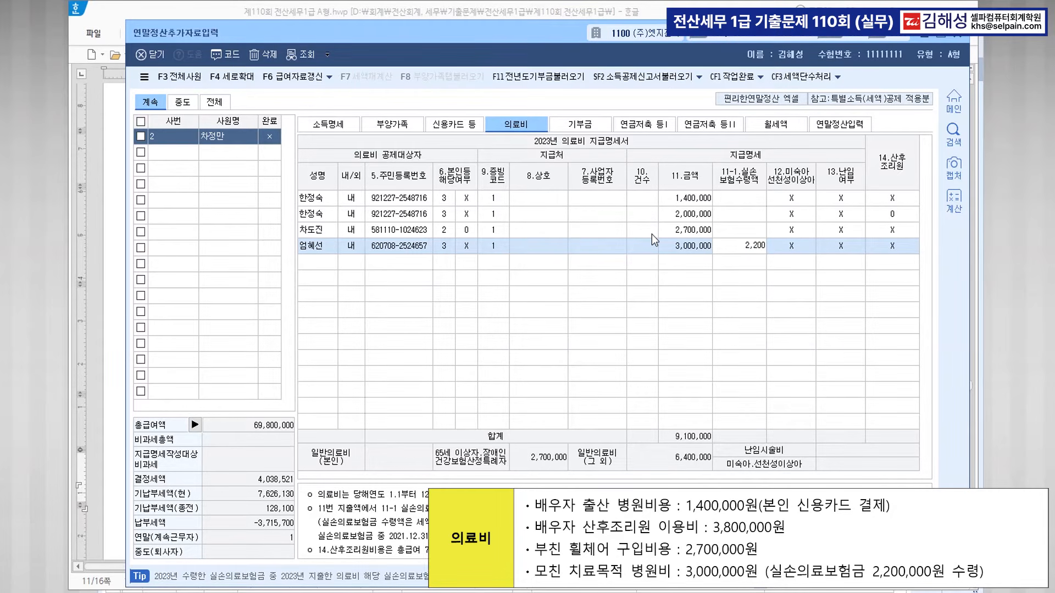
key(Return)
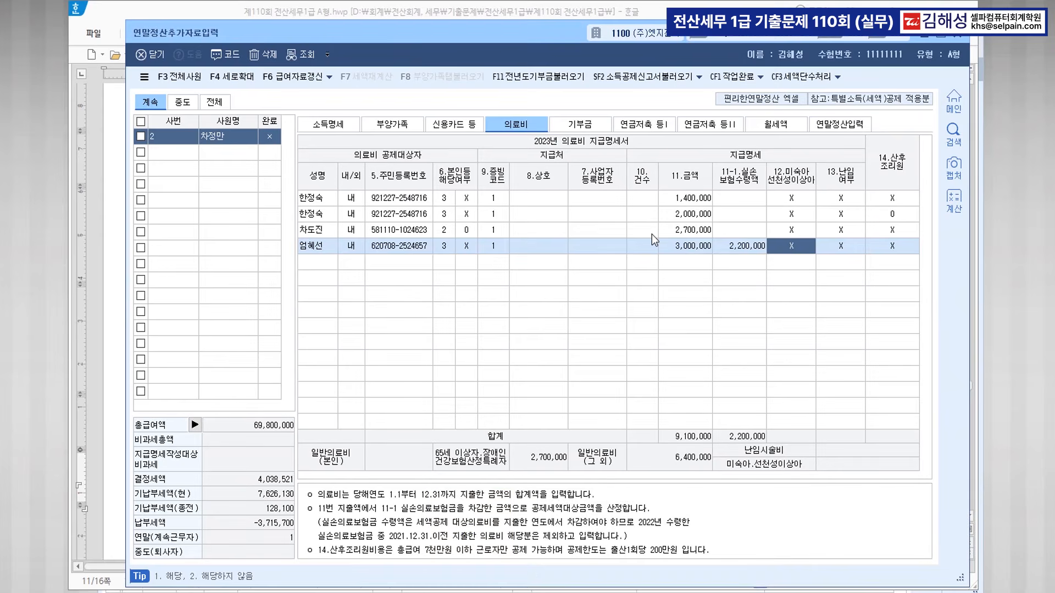
key(Return)
key(Return)
key(Return)
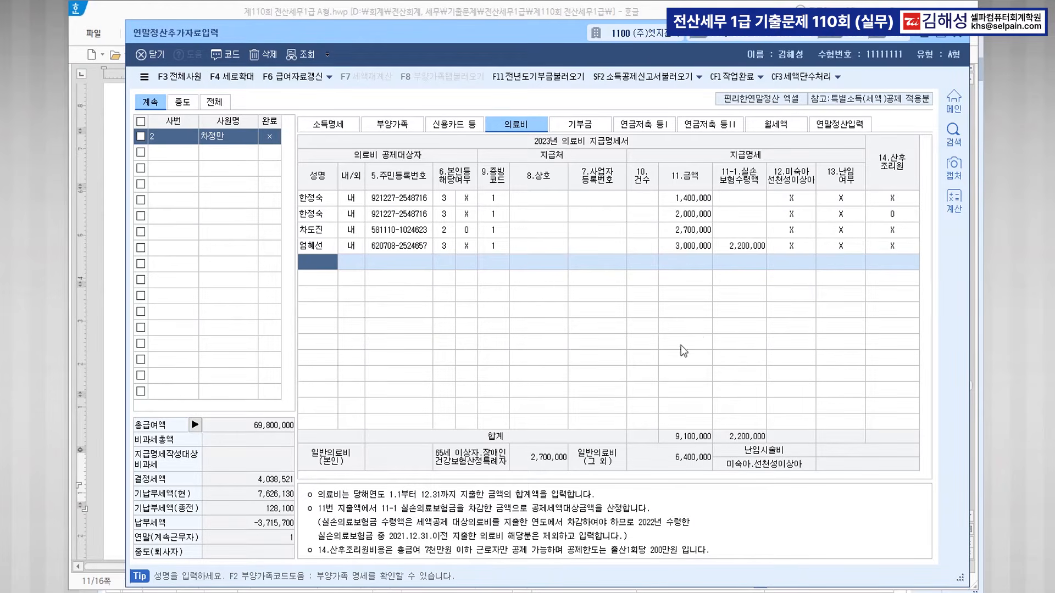
On the 신용카드 등 sheet, enter 12,000,000 credit card spending for the taxpayer.
click(461, 130)
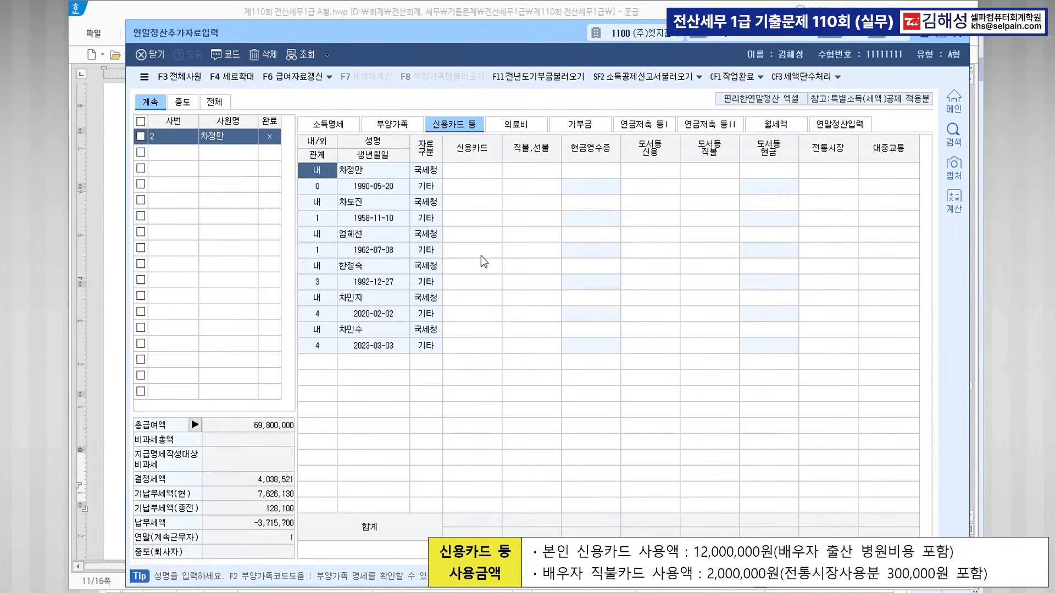
click(472, 170)
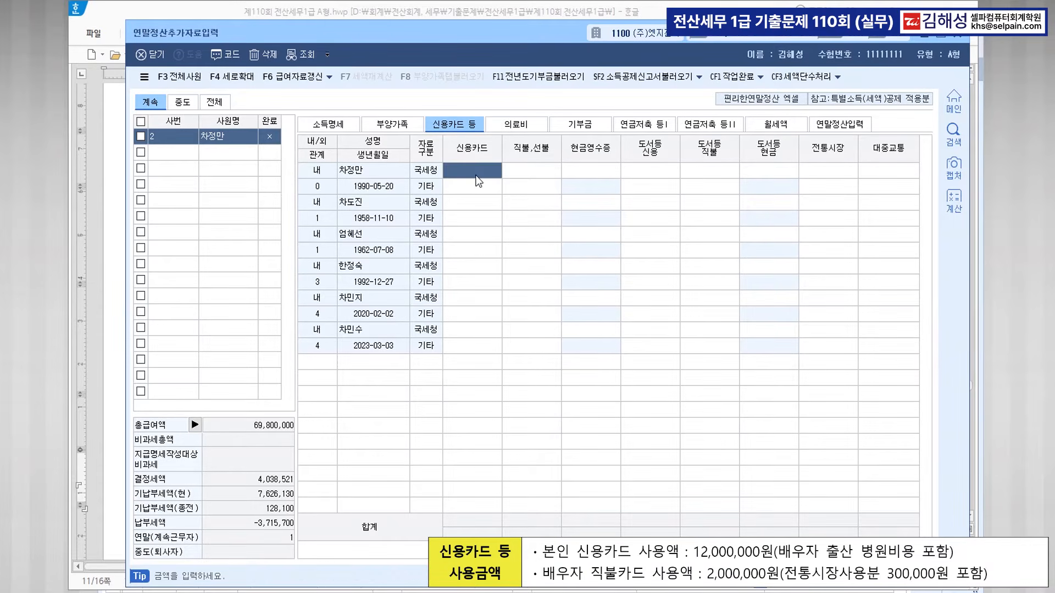
text(12000000)
key(Return)
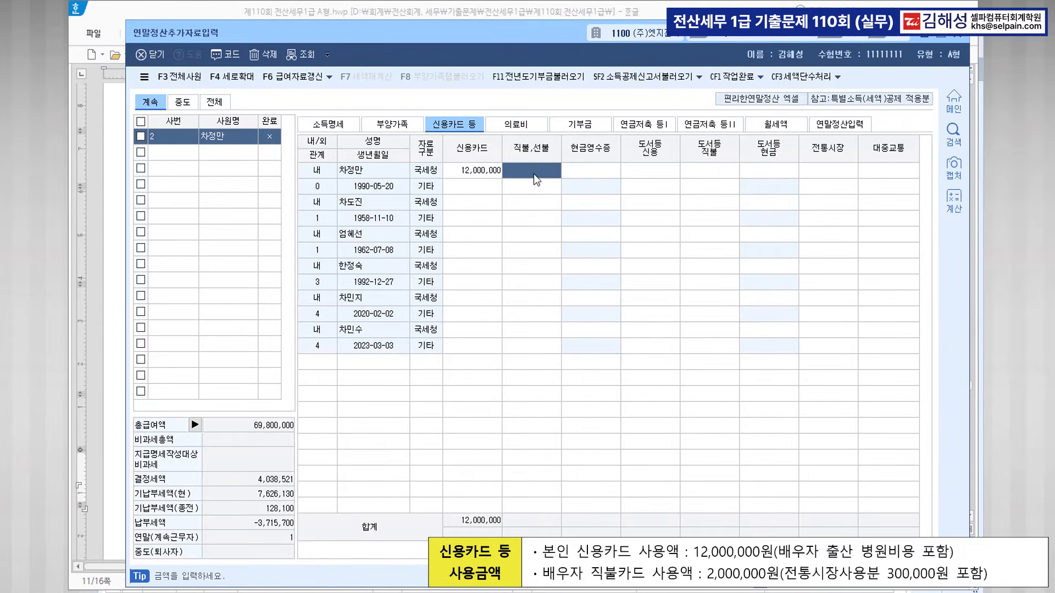
Record the spouse's 1,700,000 직불 and 300,000 전통시장 spending, then open 연말정산입력.
click(391, 266)
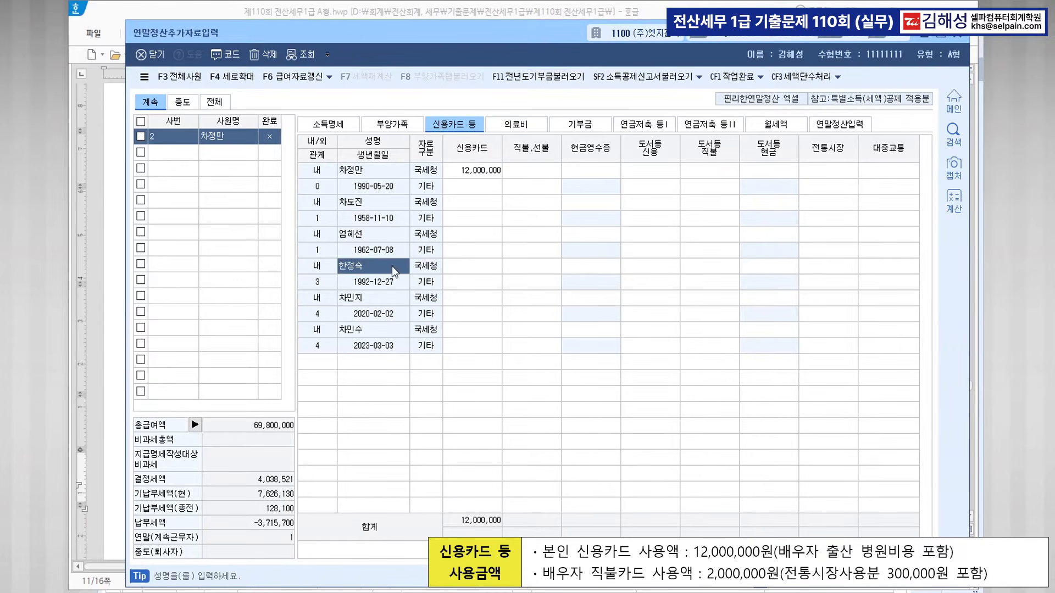
click(521, 274)
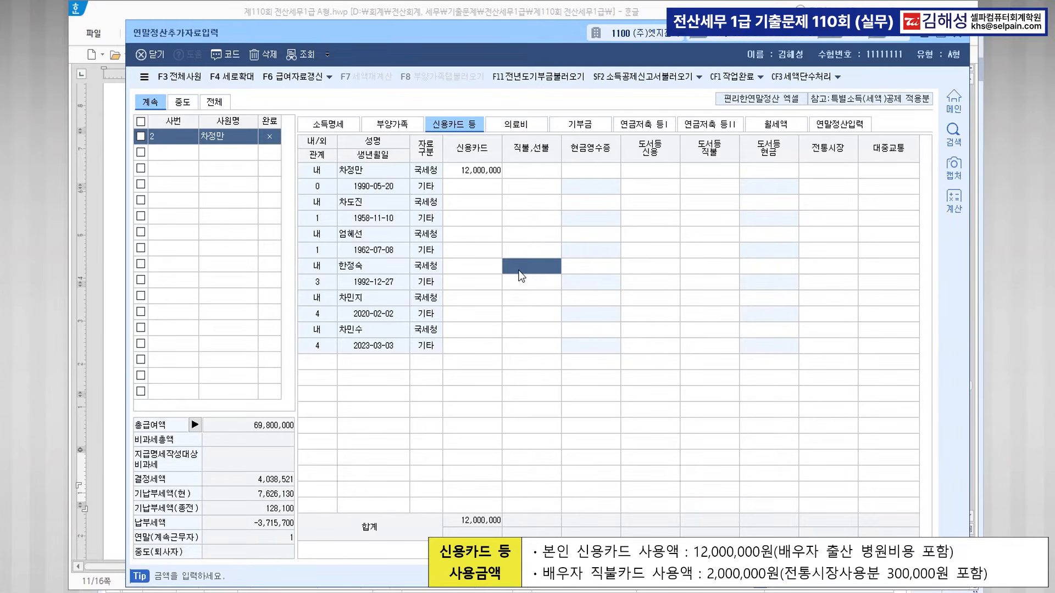
text(1700000)
key(Return)
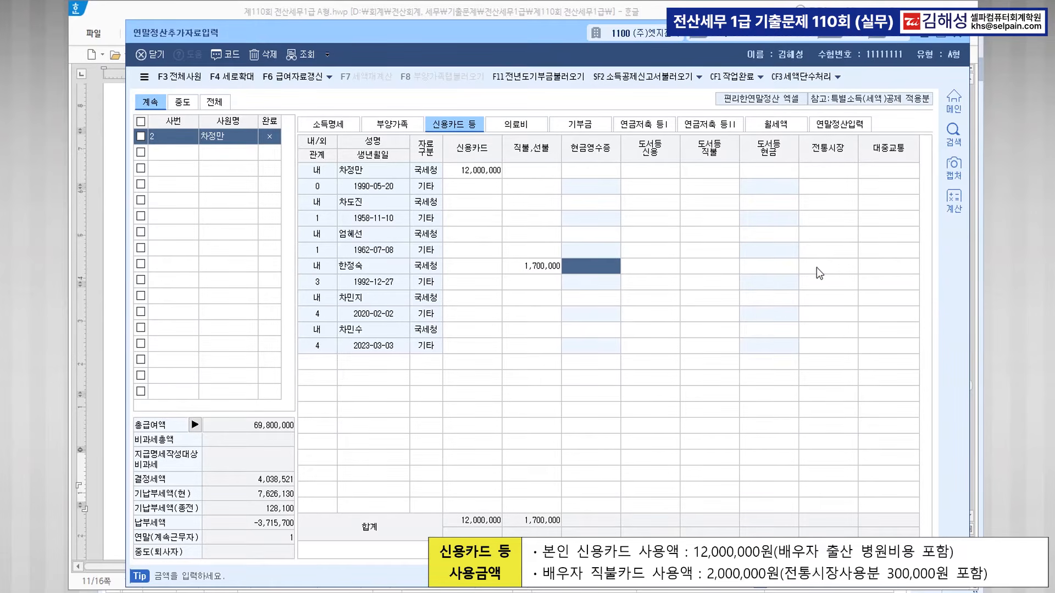
click(827, 267)
text(300000)
key(Return)
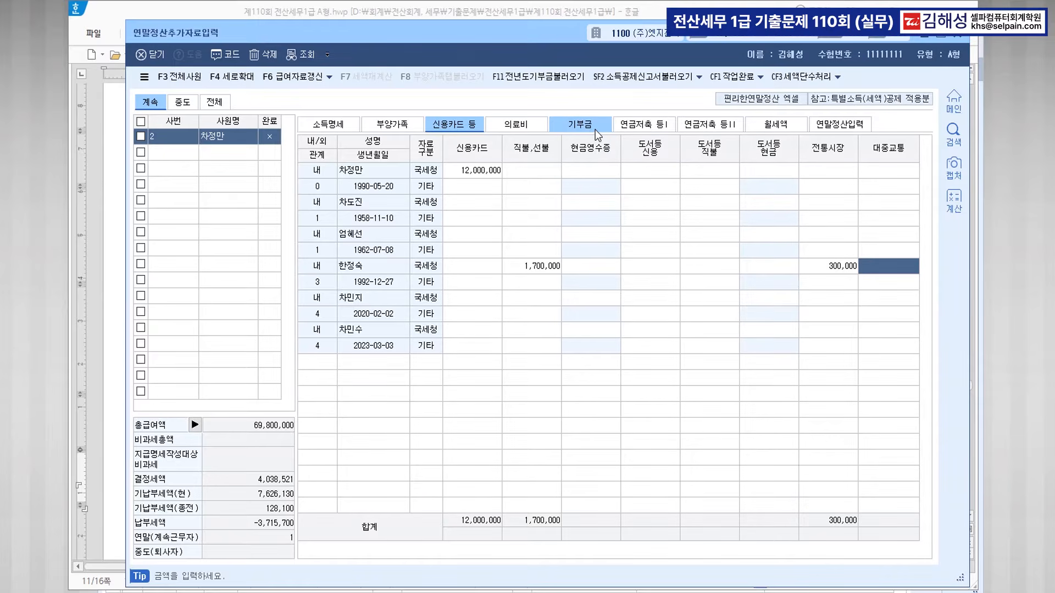
click(847, 128)
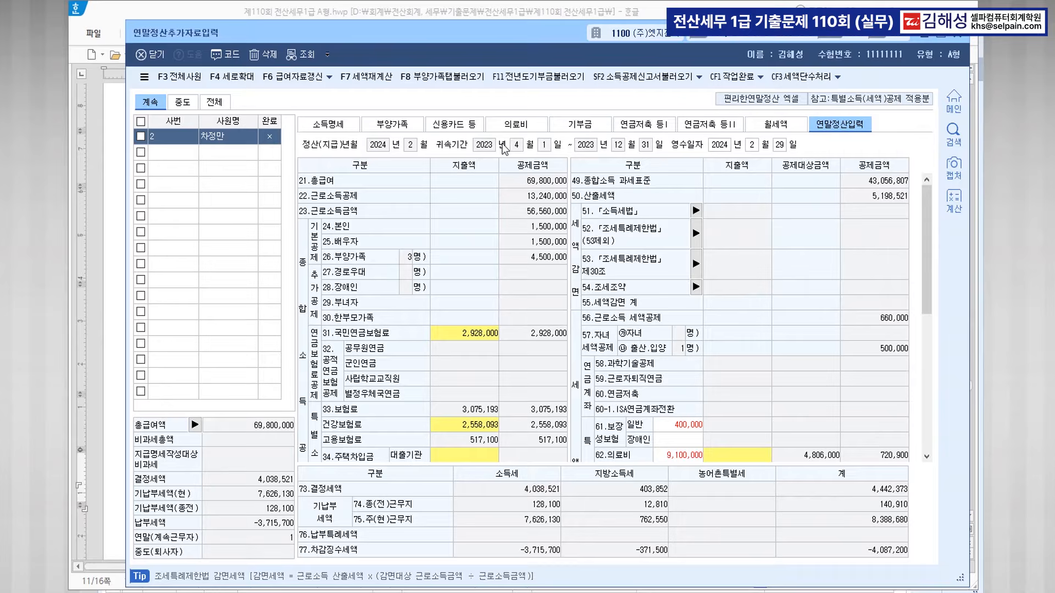
Load the dependant-tab deductions via F8, bringing 결정세액 to 2,699,621, then open 기부금.
click(444, 80)
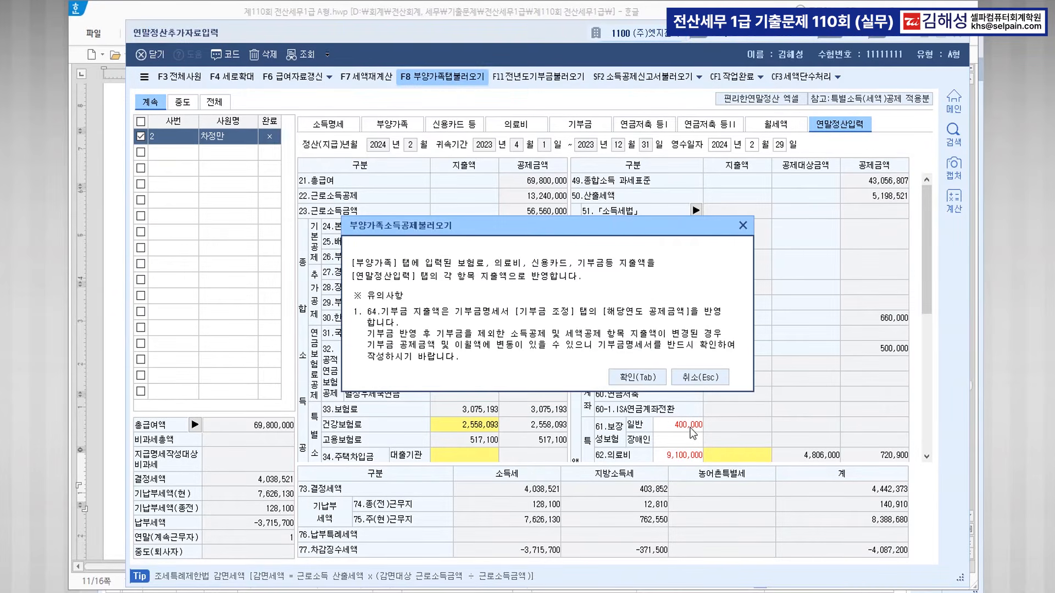
click(633, 381)
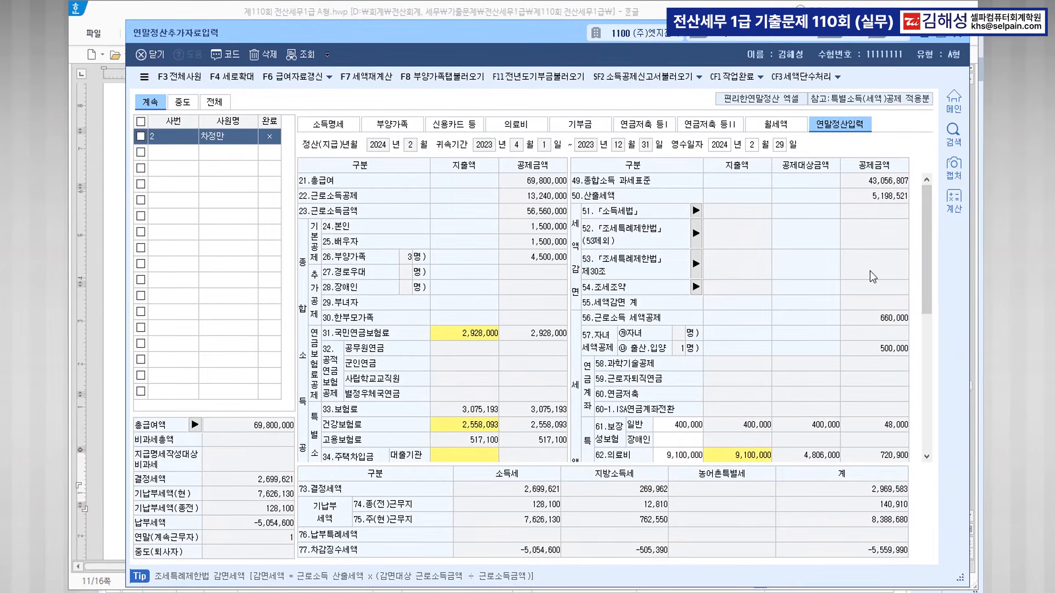
scroll(860, 317, down, 5)
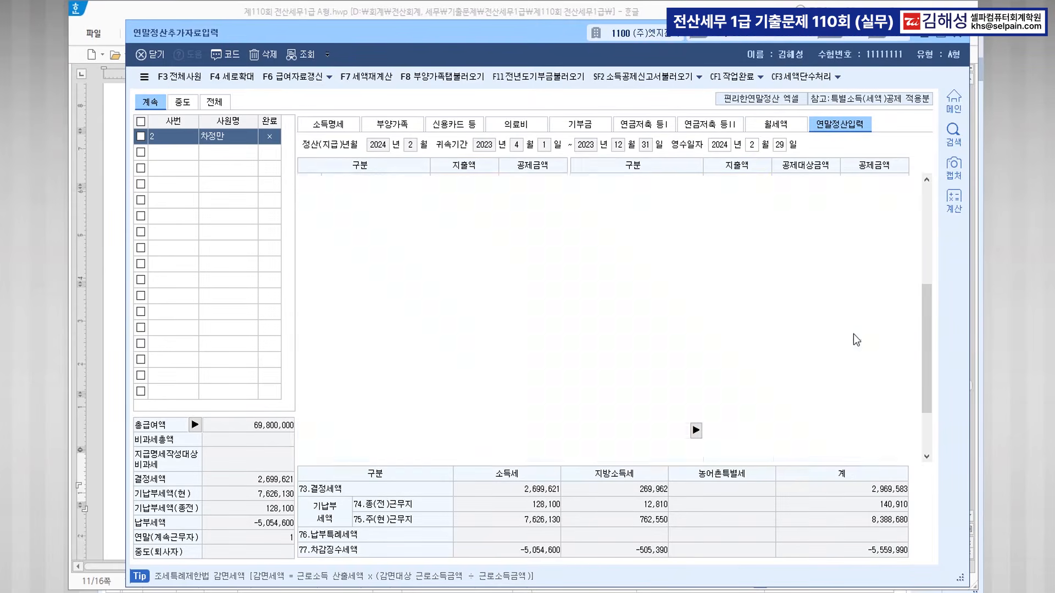
click(587, 131)
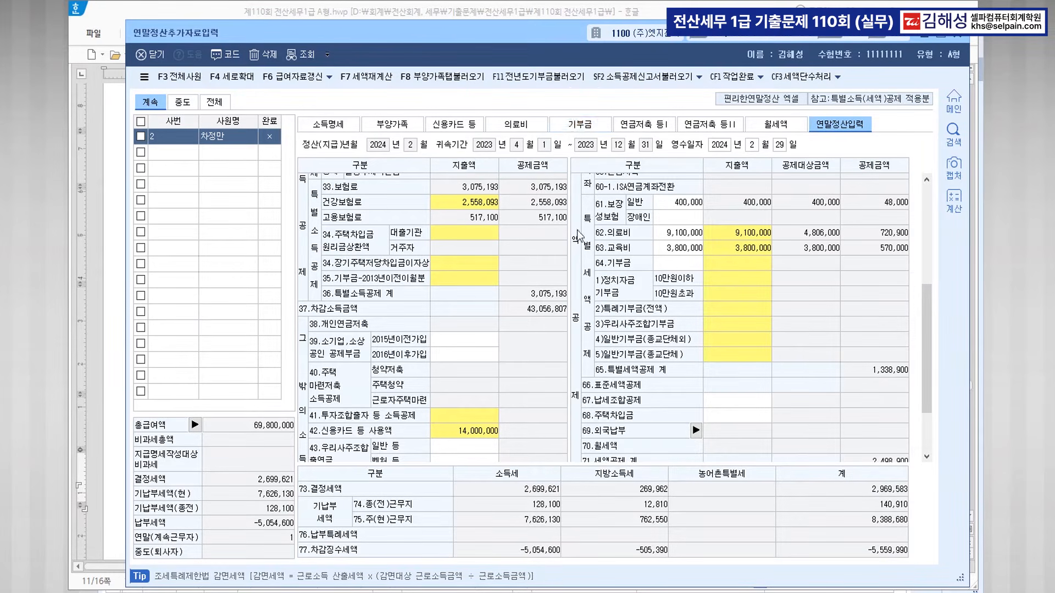
click(544, 491)
click(582, 125)
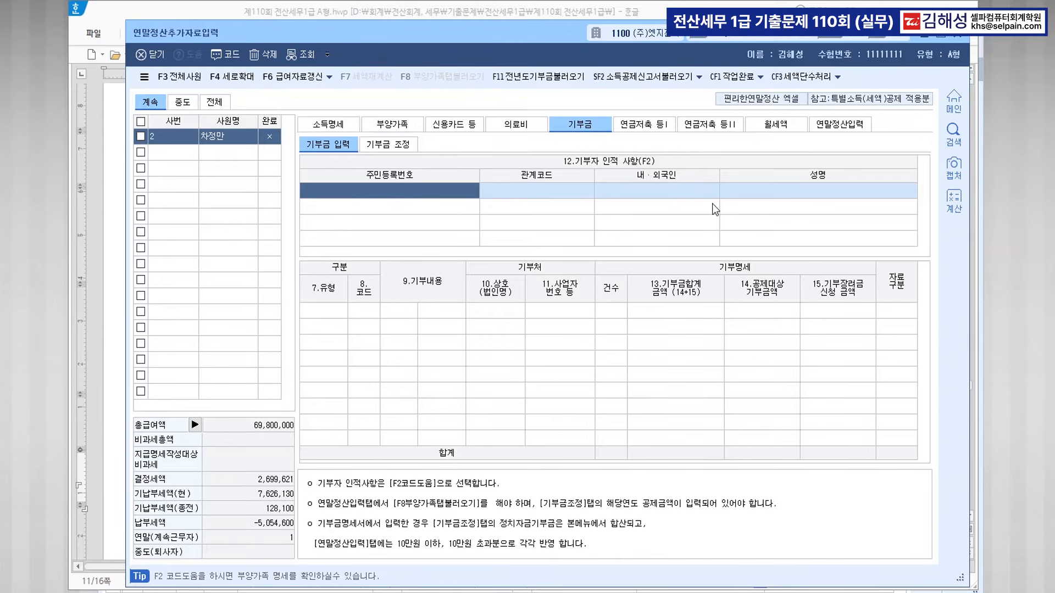
Enter the taxpayer's own 400,000 일반기부금 cash donation, count 1.
key(F2)
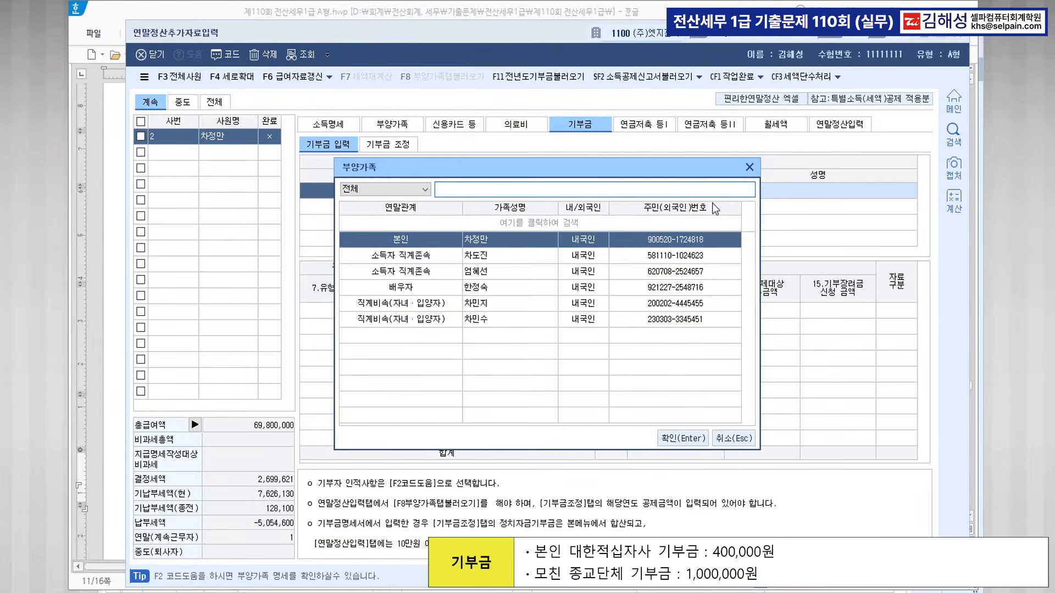
key(Return)
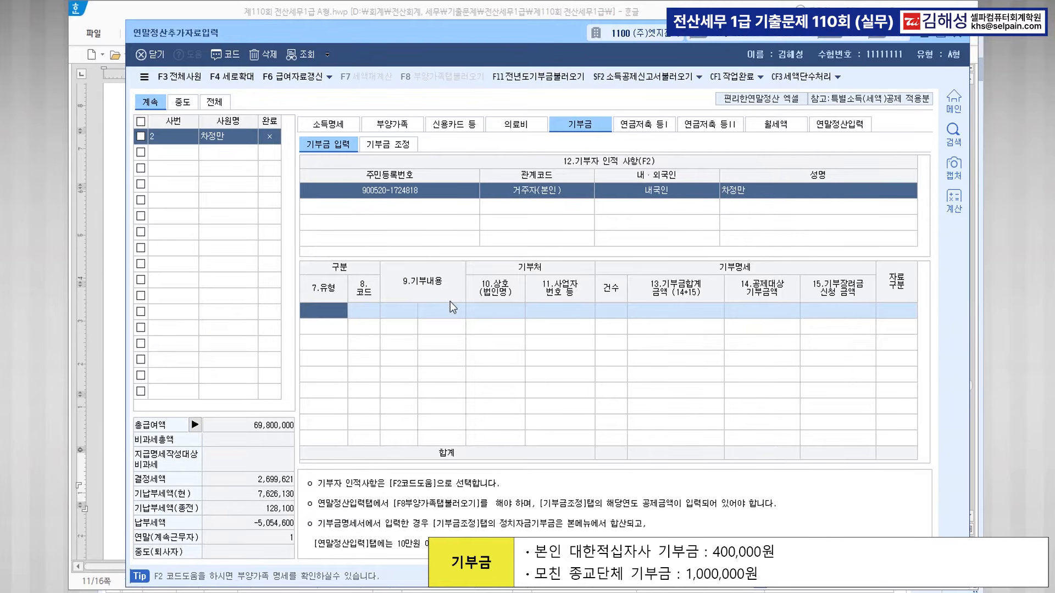
key(F2)
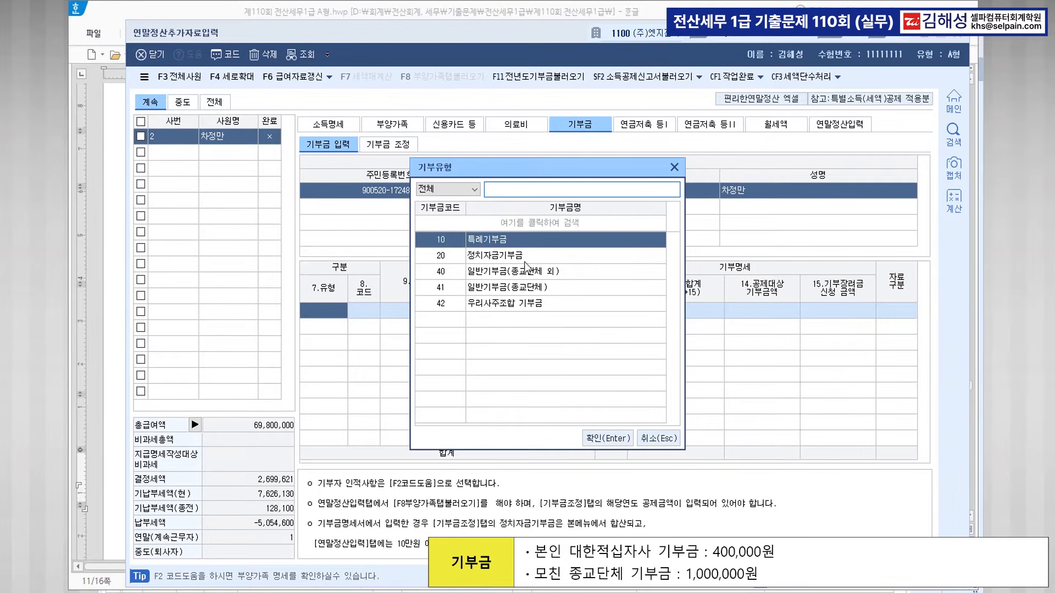
click(495, 271)
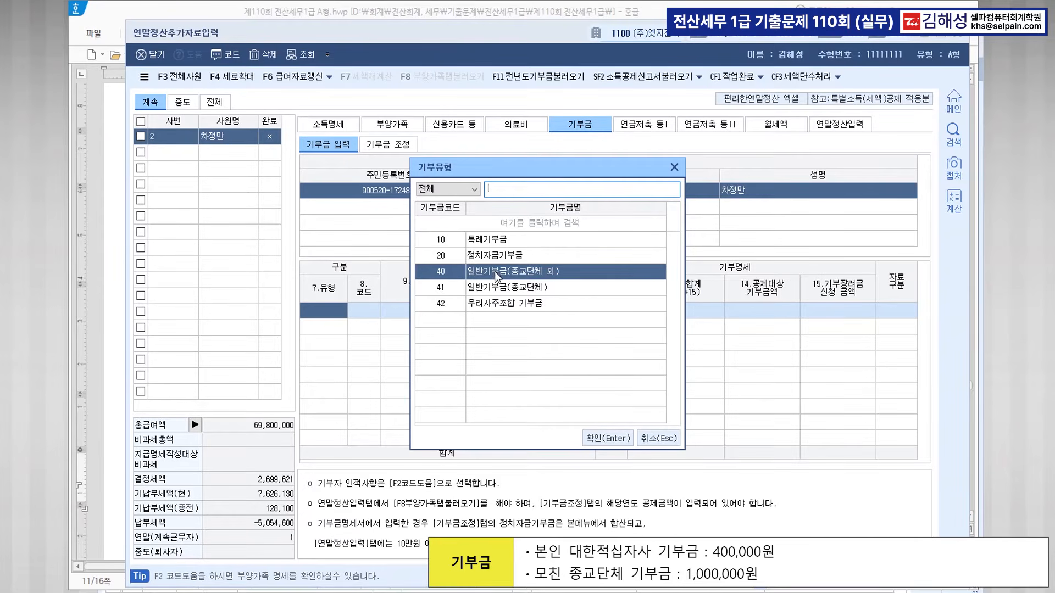
click(604, 438)
click(438, 311)
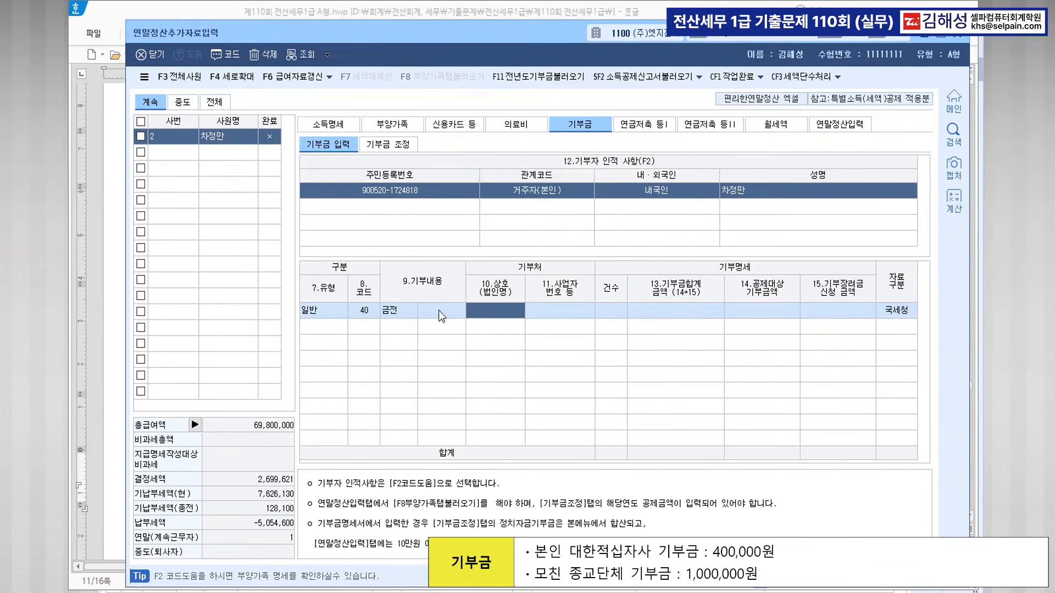
key(Return)
key(Return)
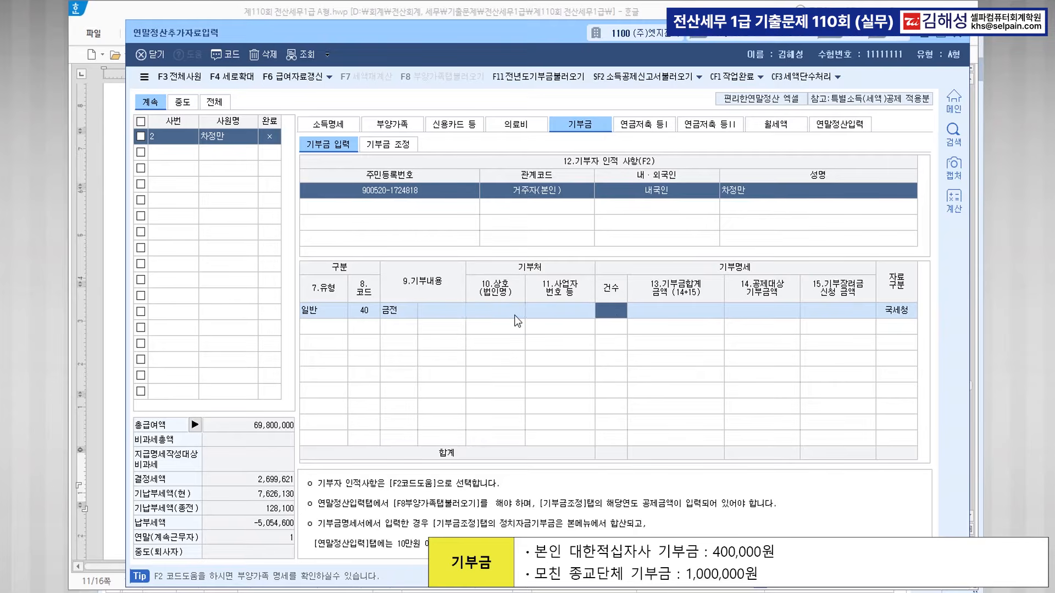
text(1)
key(Return)
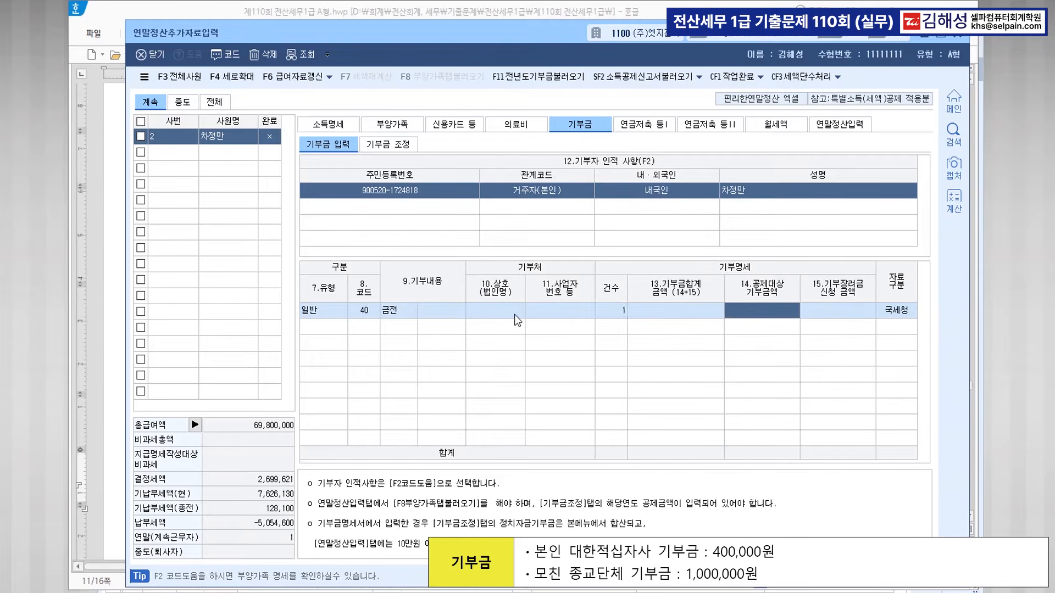
text(4000000)
key(Return)
key(Return)
key(Return)
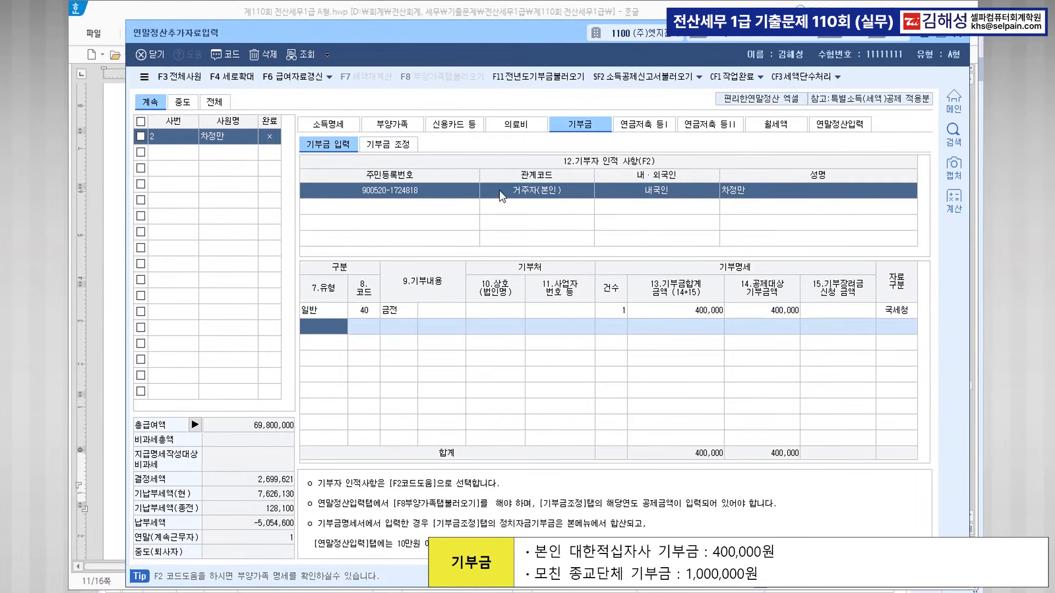
Add the mother's 1,000,000 religious (code 41) cash donation and view the 기부금 조정 table.
click(418, 209)
key(F2)
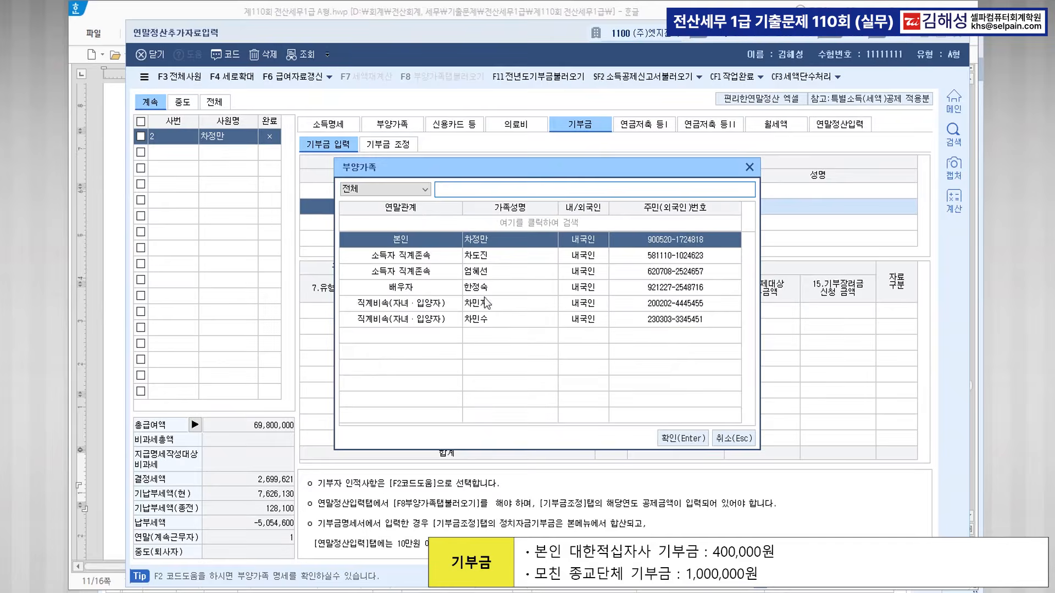
click(453, 292)
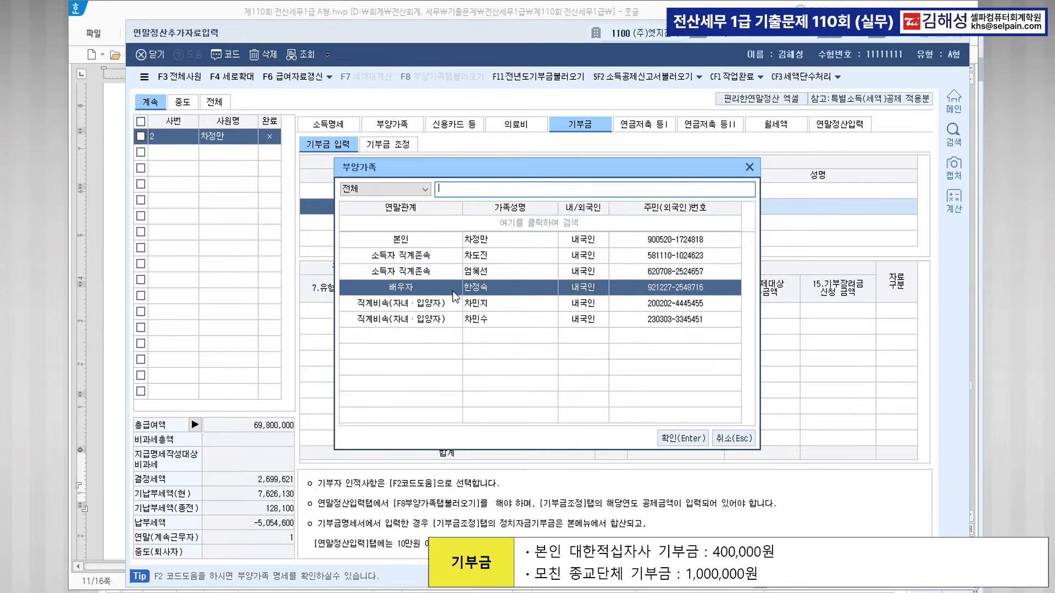
click(490, 271)
click(671, 438)
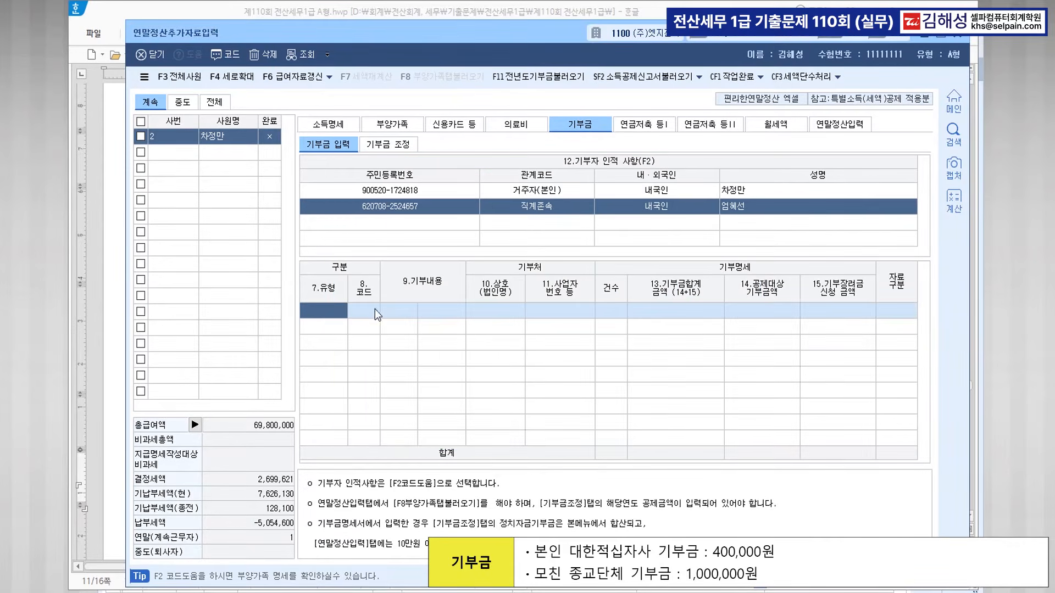
key(F2)
click(488, 272)
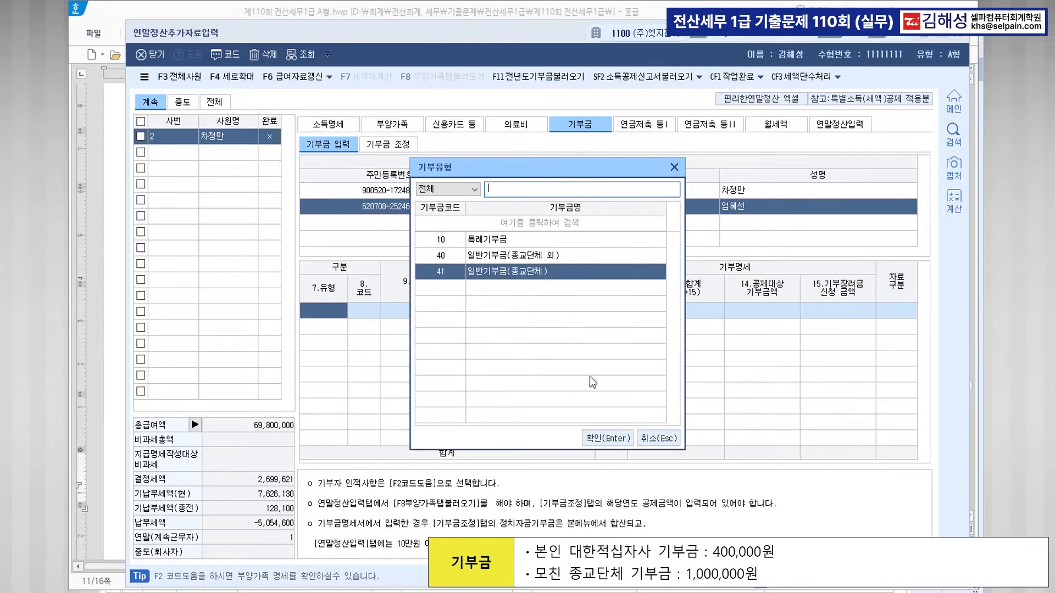
click(607, 439)
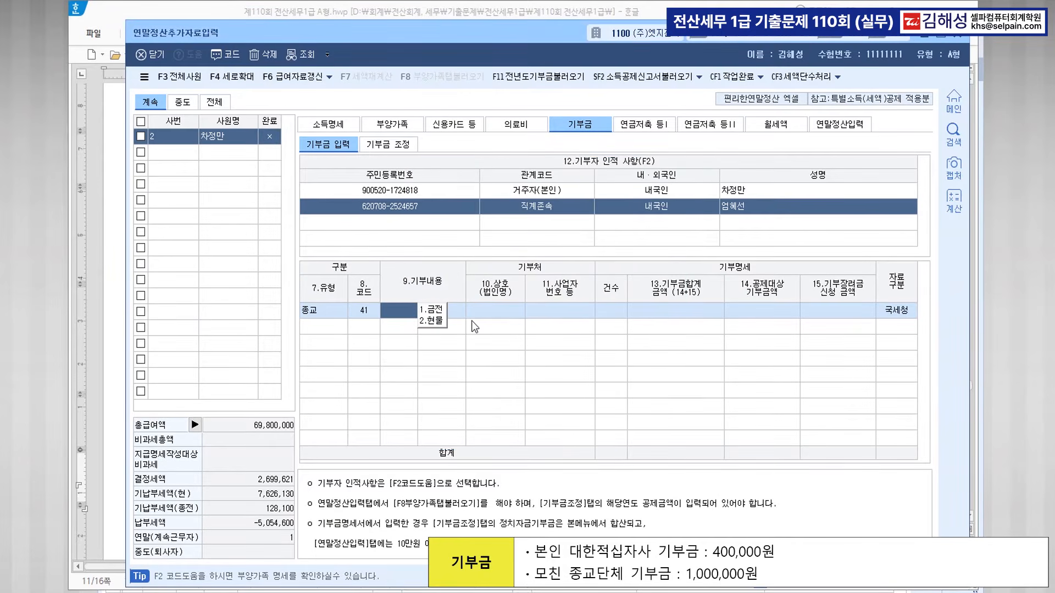
key(Return)
key(Return)
key(Return)
text(1)
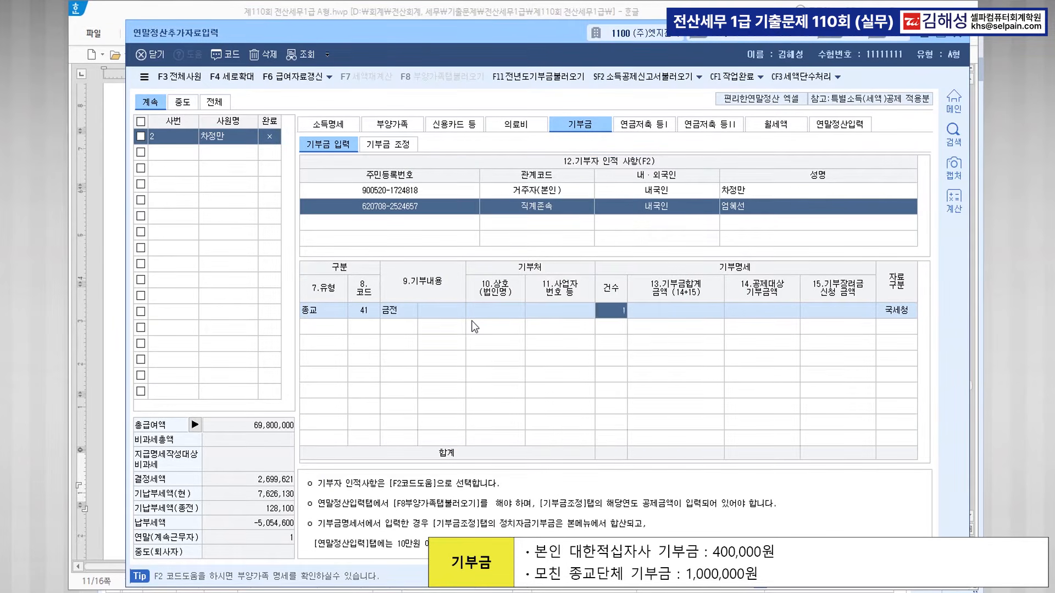
key(Return)
text(1000000)
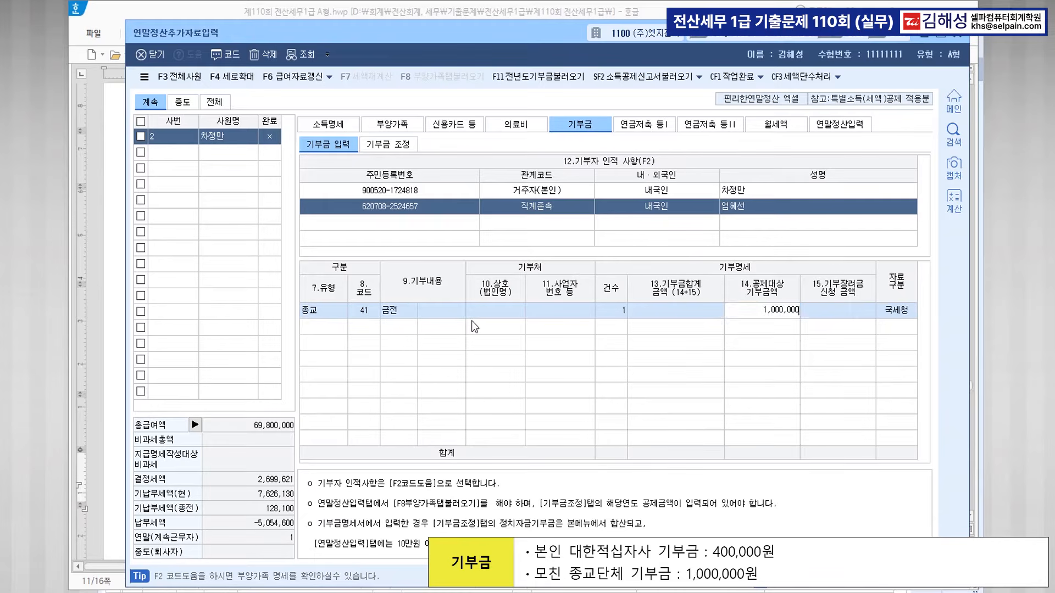
key(Return)
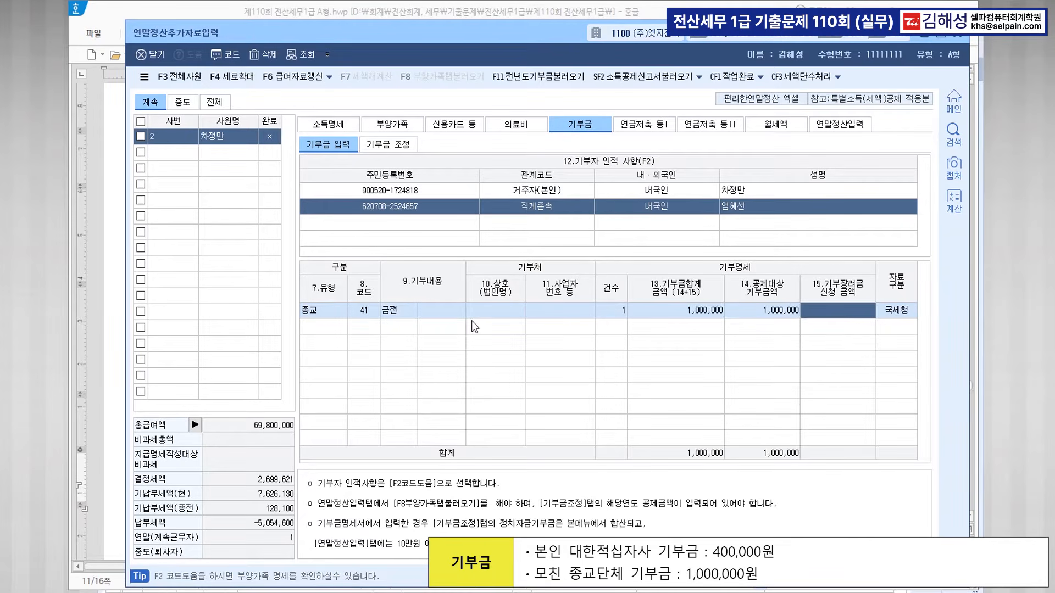
click(336, 325)
click(394, 147)
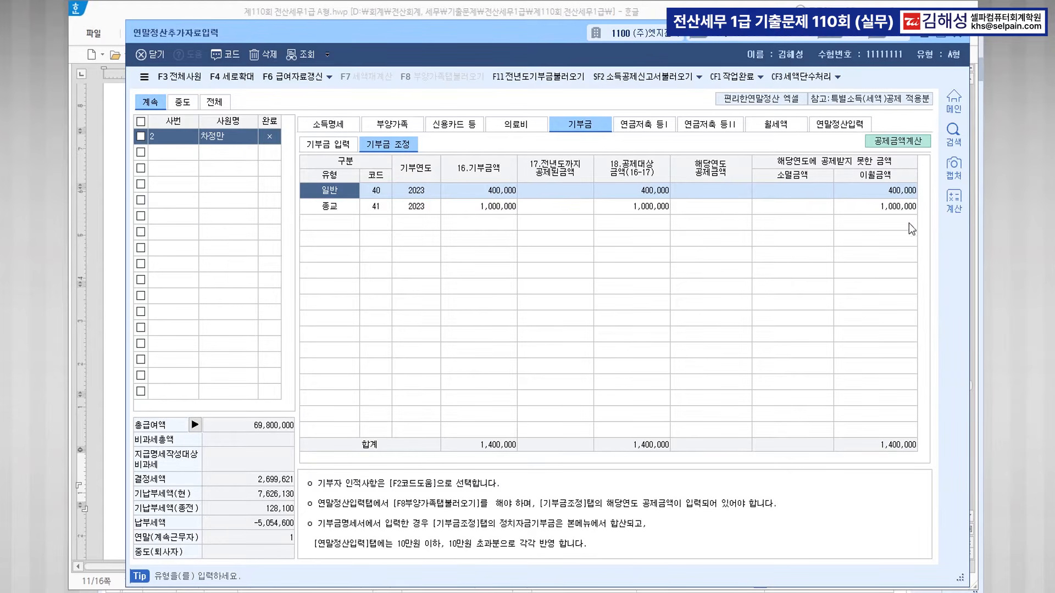
Apply 400,000 and 1,000,000 as current-year donation deductions, save, and return to 연말정산입력.
click(902, 144)
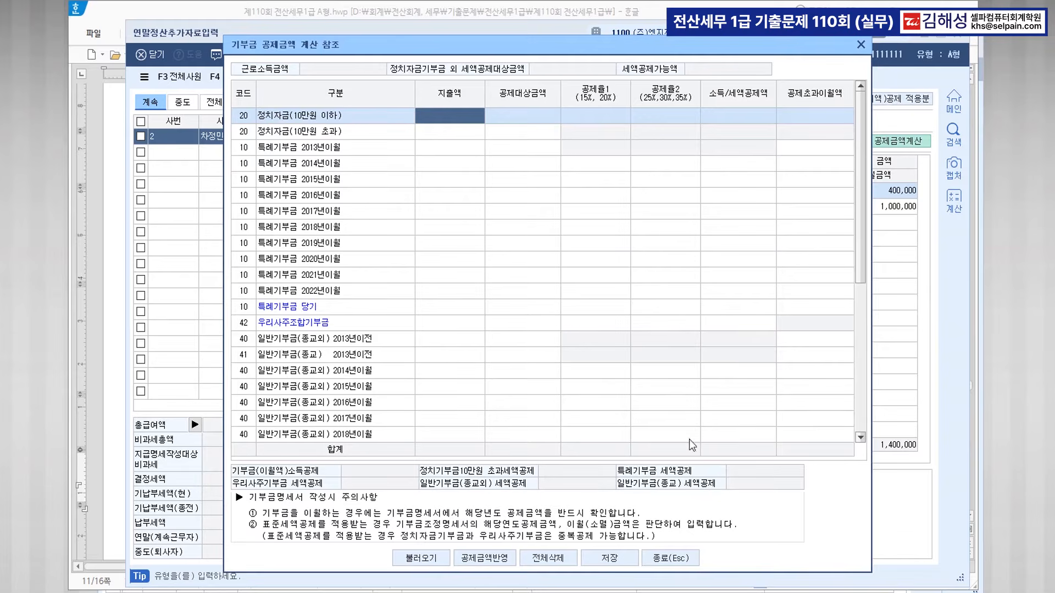
click(432, 561)
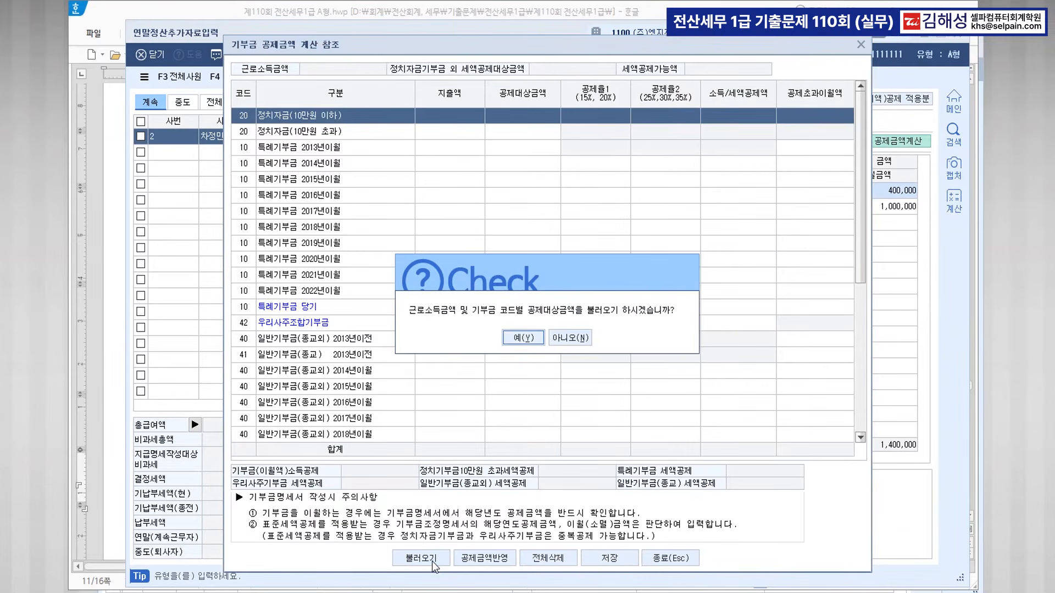
click(517, 333)
click(499, 558)
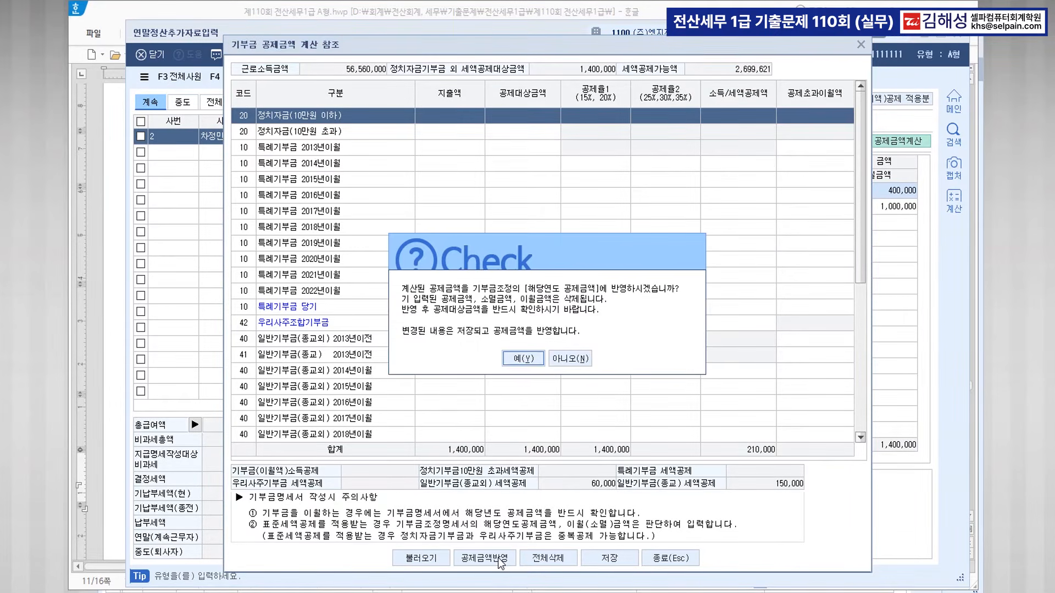
click(535, 360)
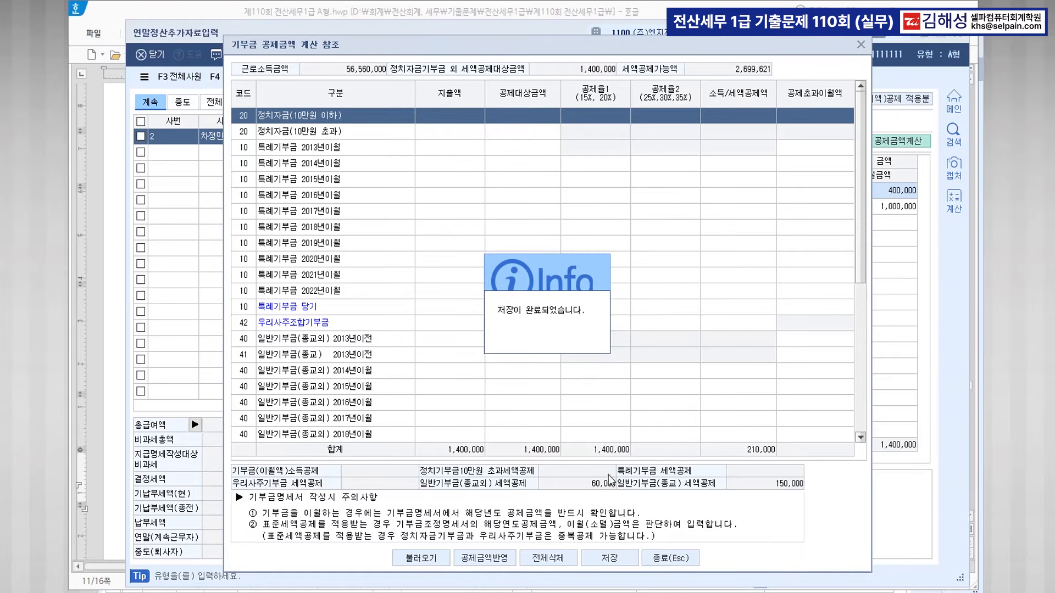
click(609, 555)
click(674, 561)
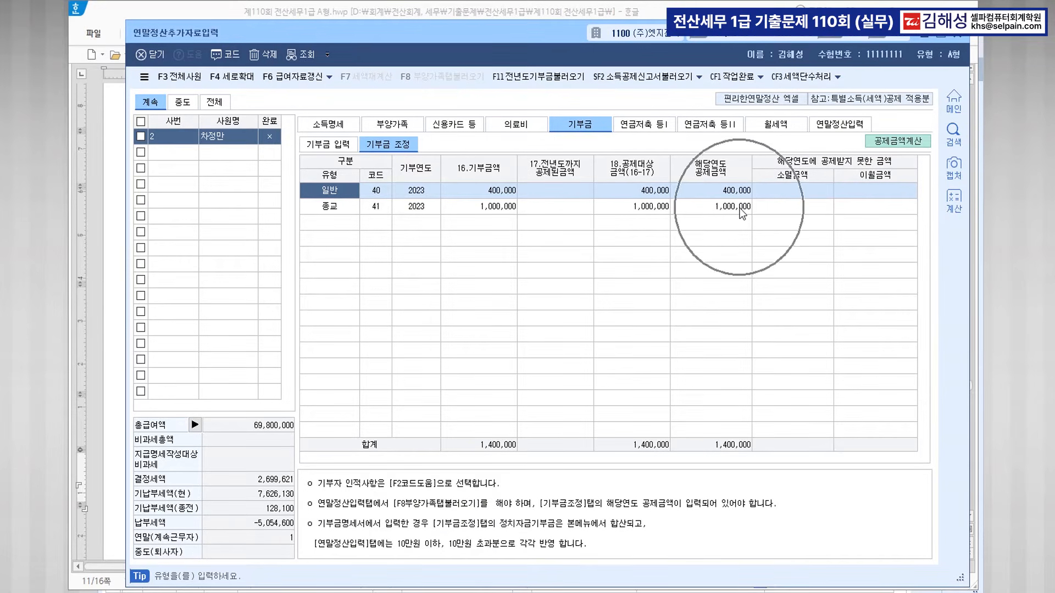
click(836, 124)
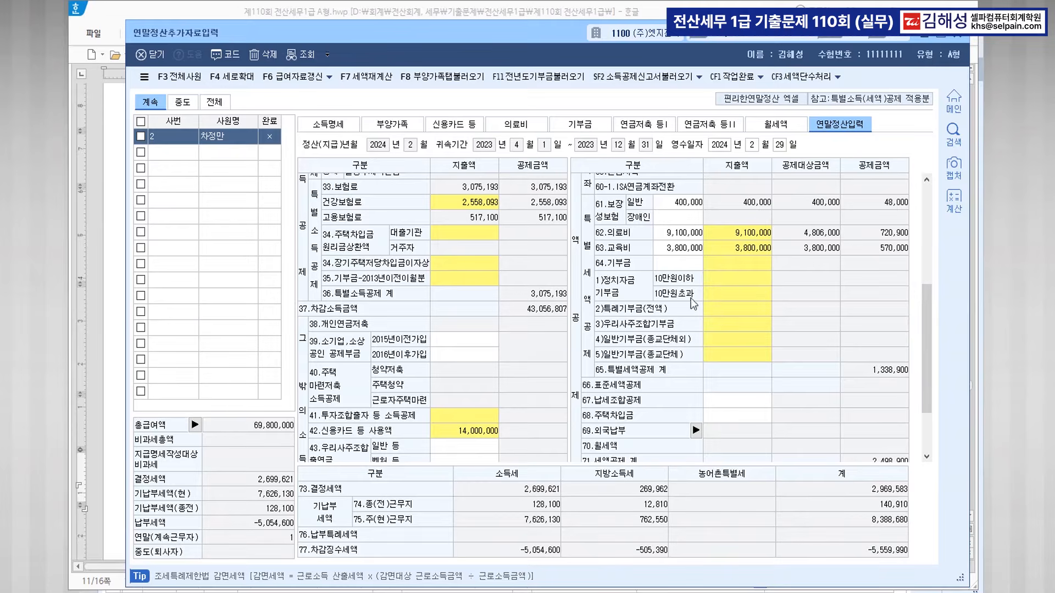
Reload dependant data so the 210,000 donation credit gives 결정세액 2,489,621, then close.
click(447, 77)
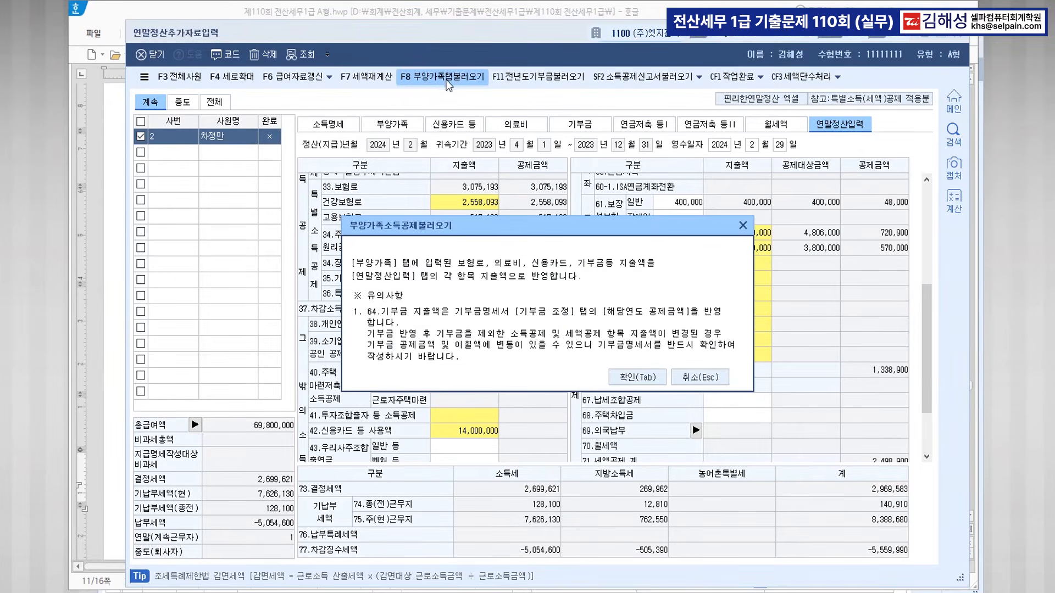
click(635, 379)
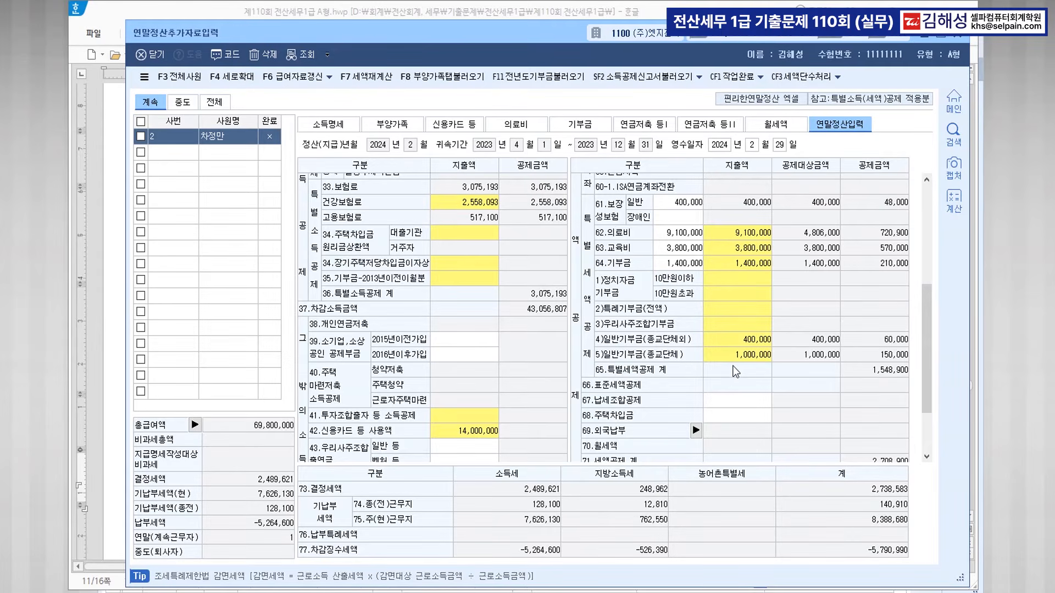
scroll(734, 372, down, 2)
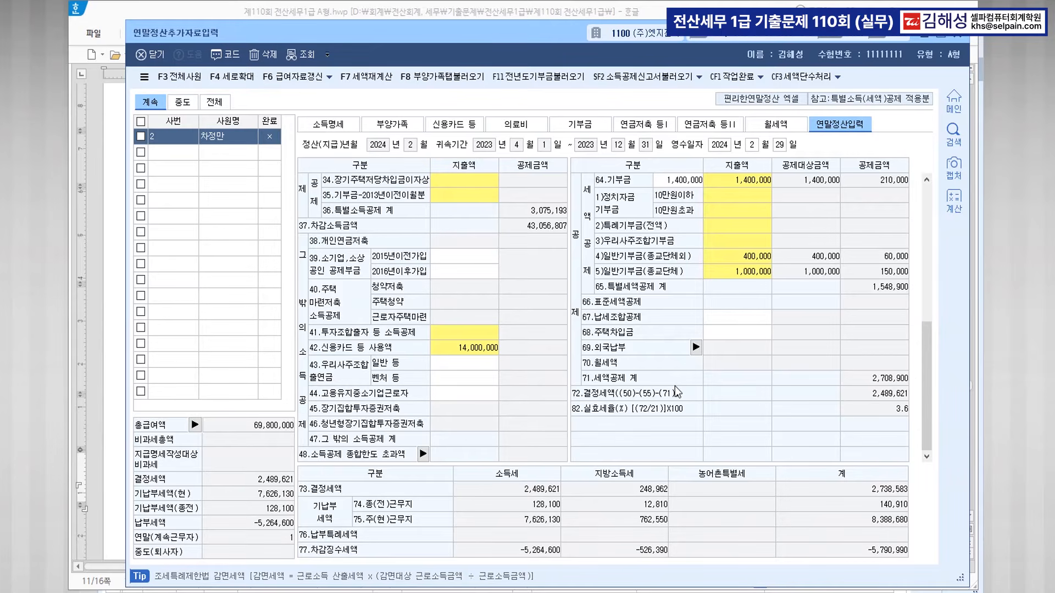
click(959, 36)
Review question [2], highlighting 퇴직소득자료입력 and 원천징수이행상황신고서, then return to KcLep.
scroll(654, 306, down, 6)
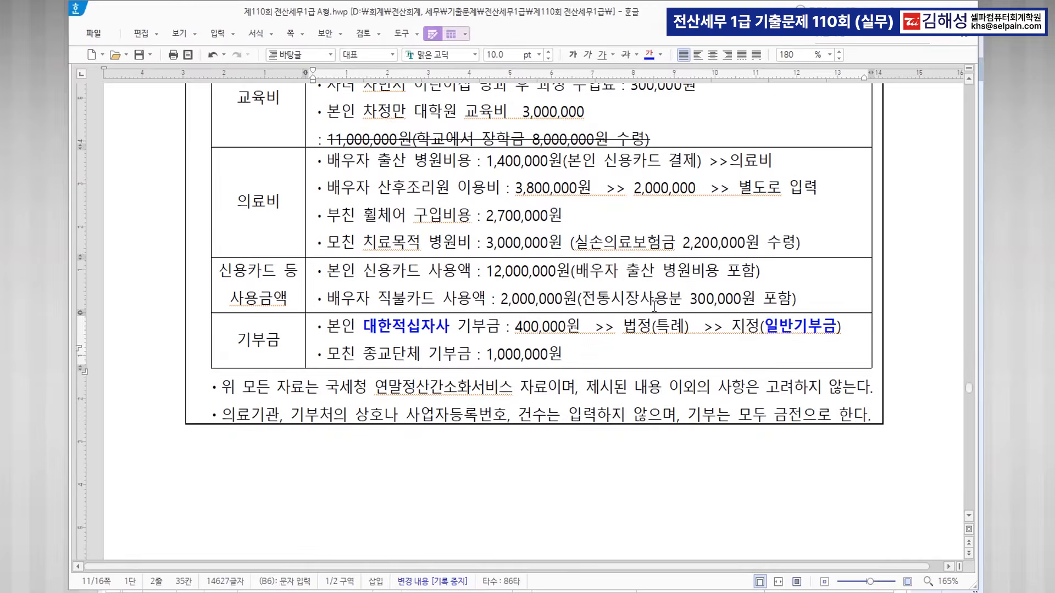
scroll(655, 306, down, 1)
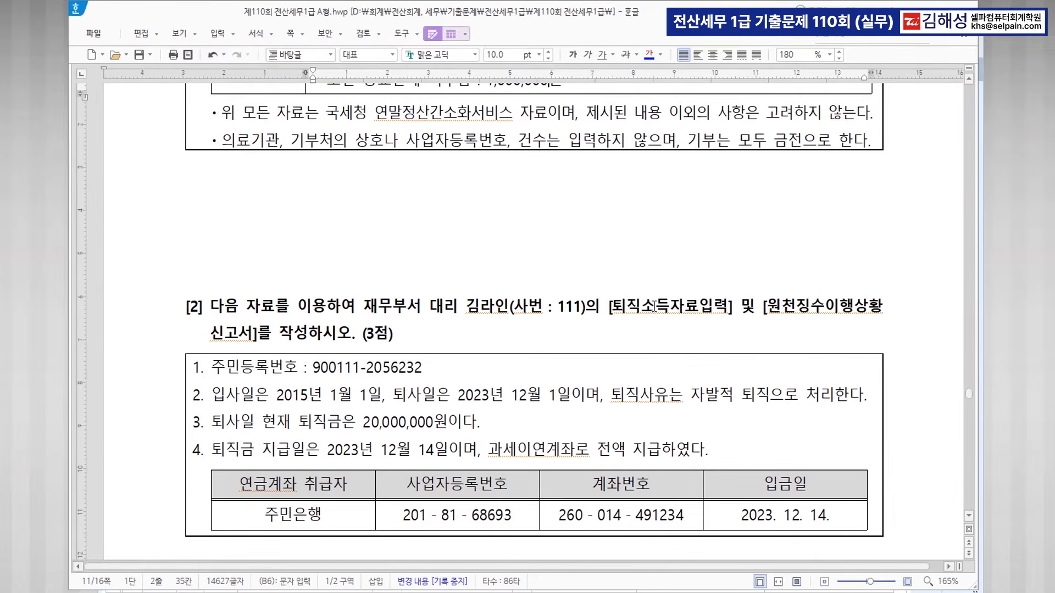
scroll(654, 306, down, 2)
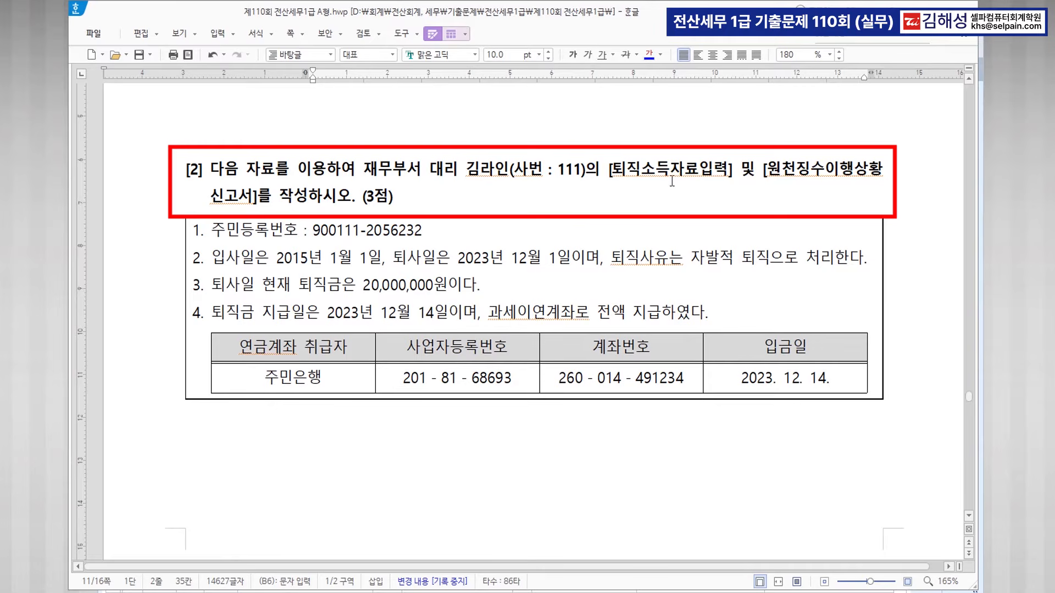
drag(613, 168, 723, 173)
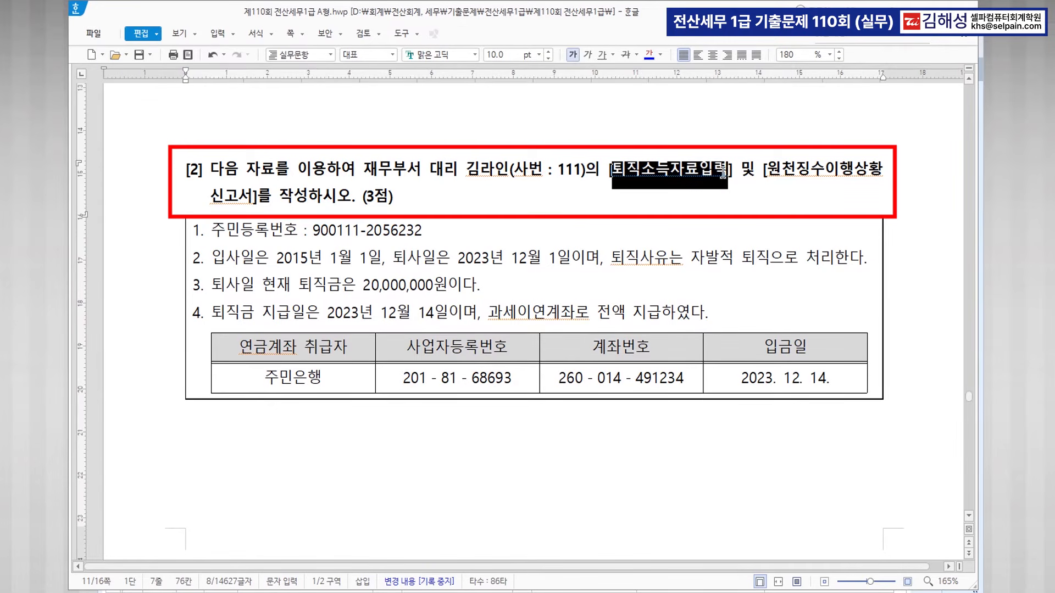
drag(768, 169, 250, 194)
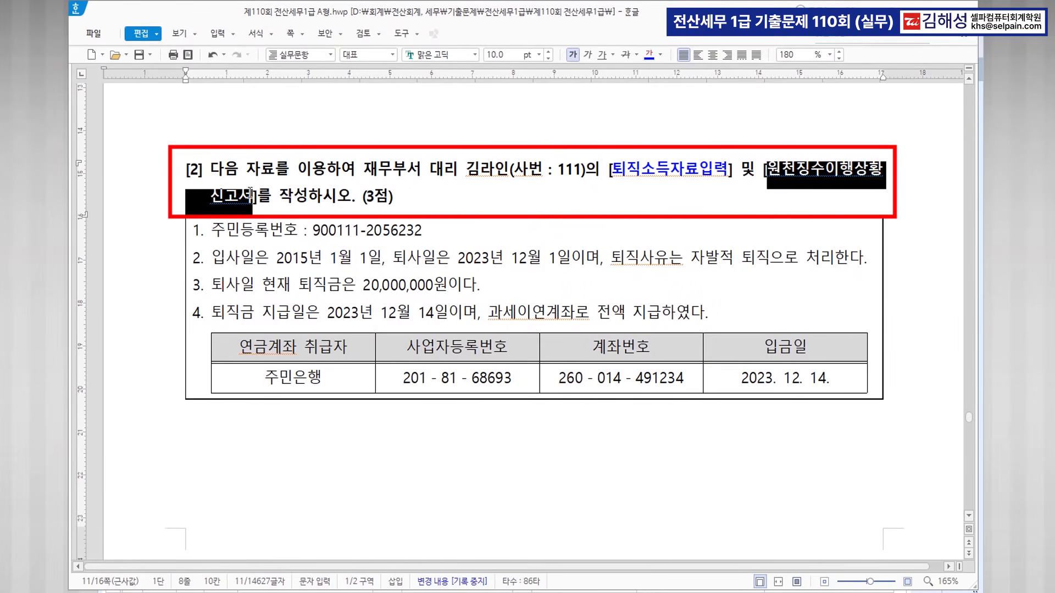
click(548, 259)
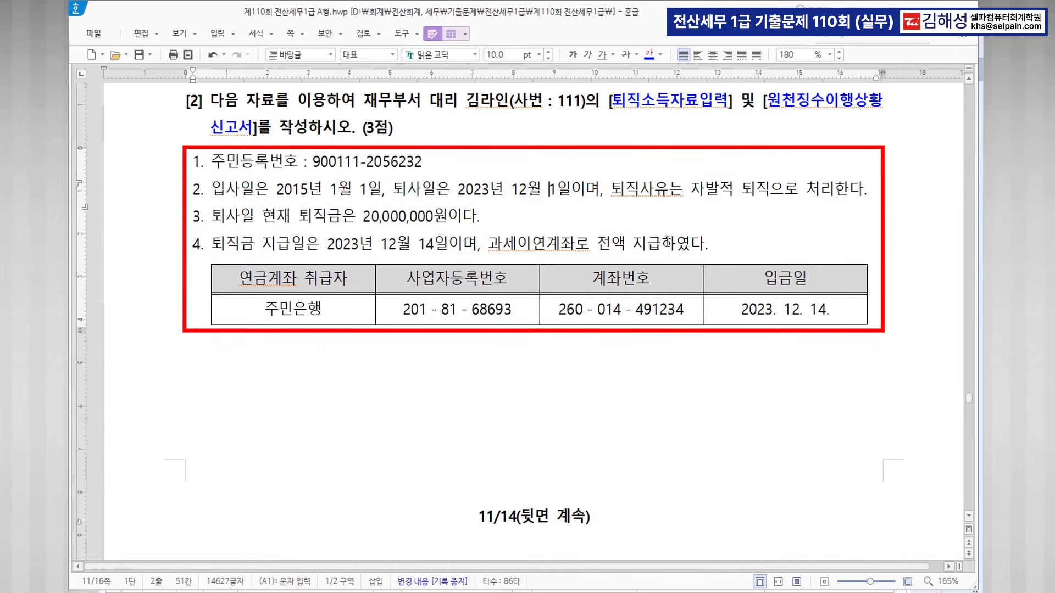
key(alt+Tab)
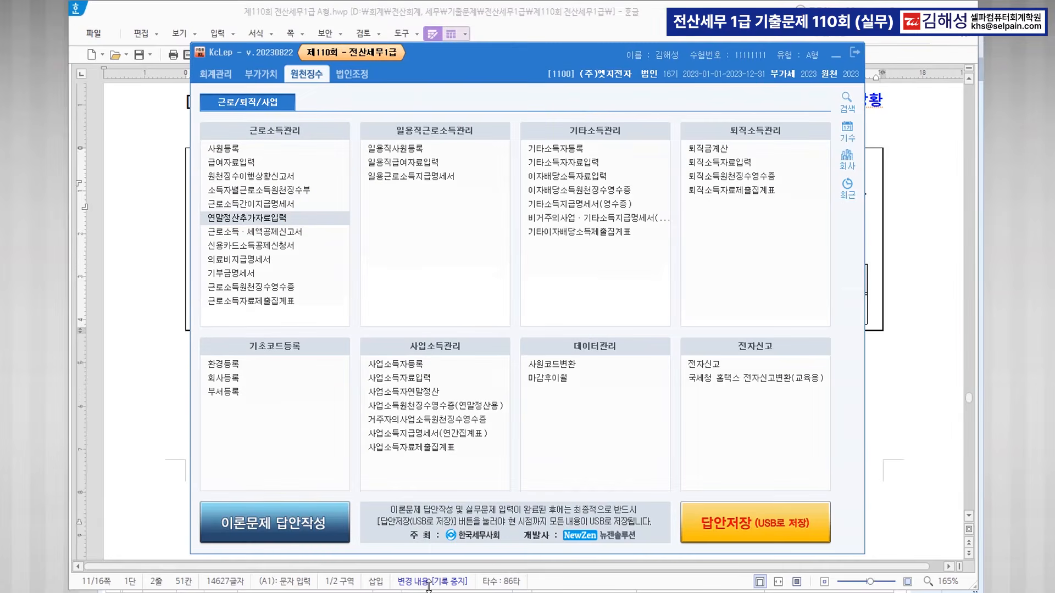
Open 퇴직소득자료입력 and colour the question's dates 12월 1일 and 2023. 12. 14. blue.
click(733, 163)
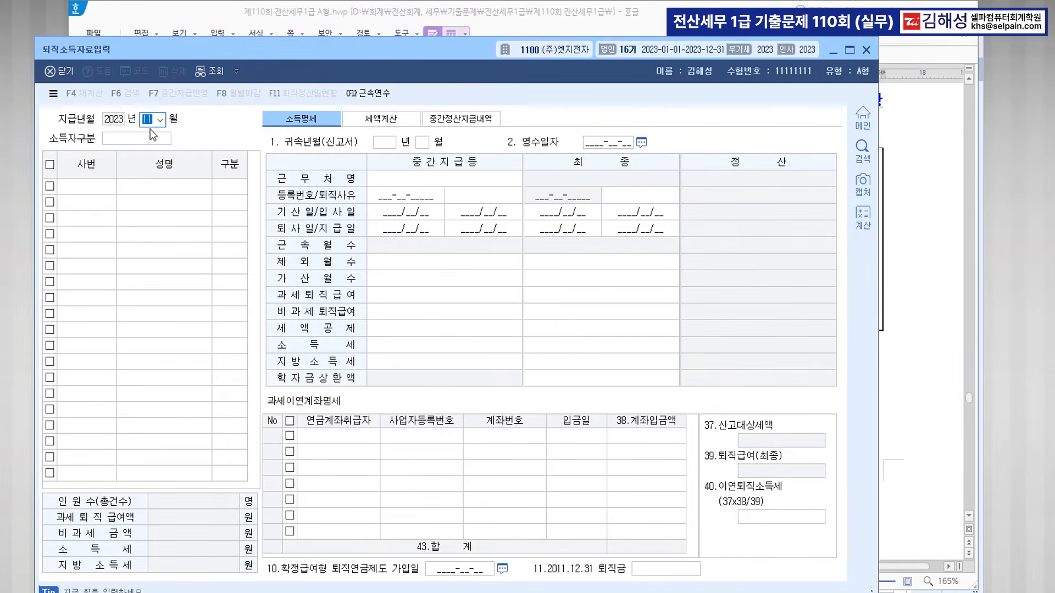
drag(329, 55, 453, 255)
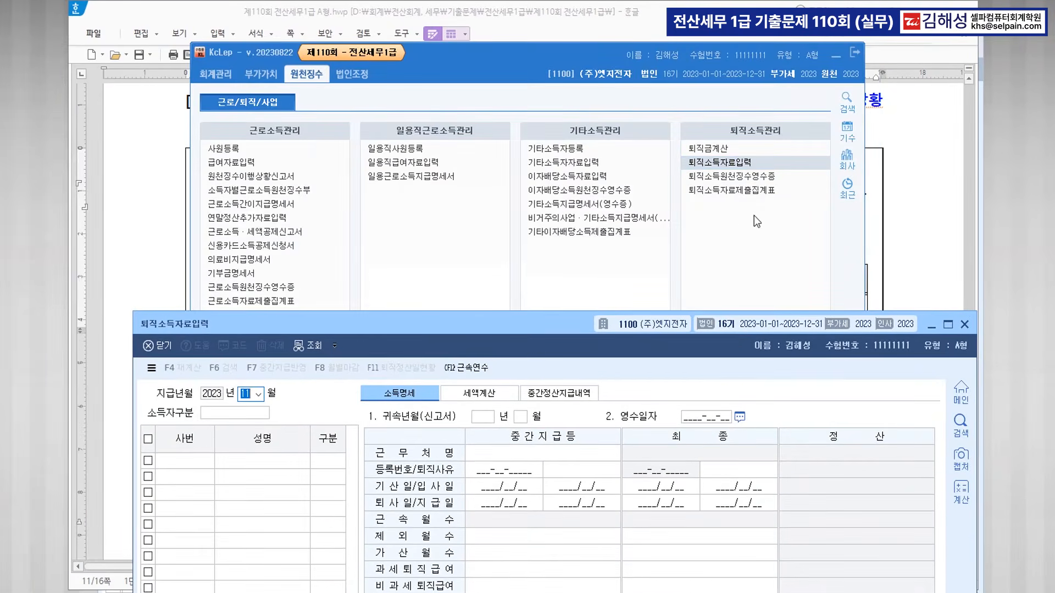
click(928, 189)
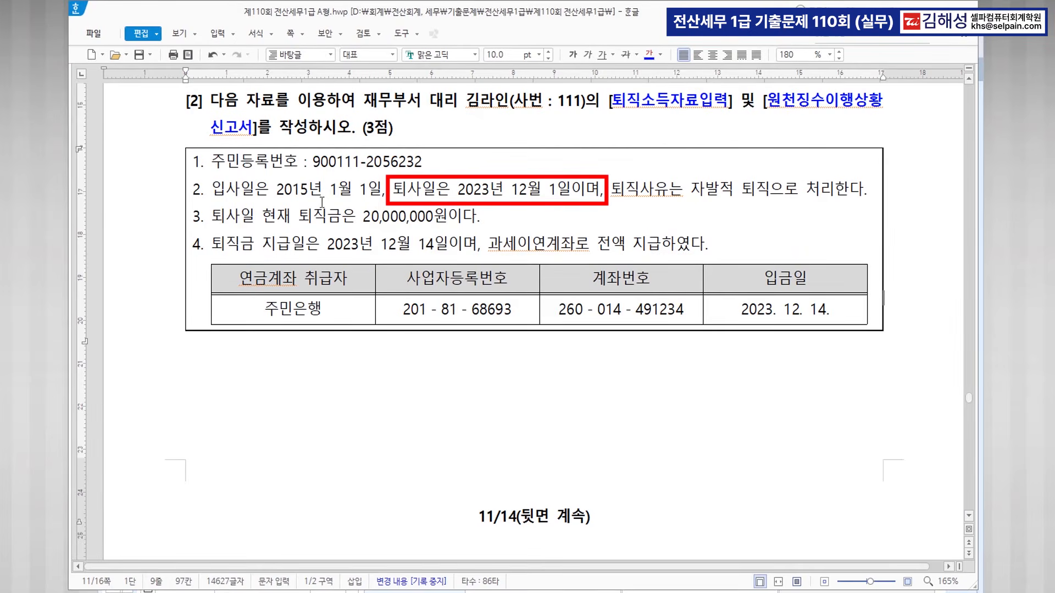
drag(511, 190, 569, 190)
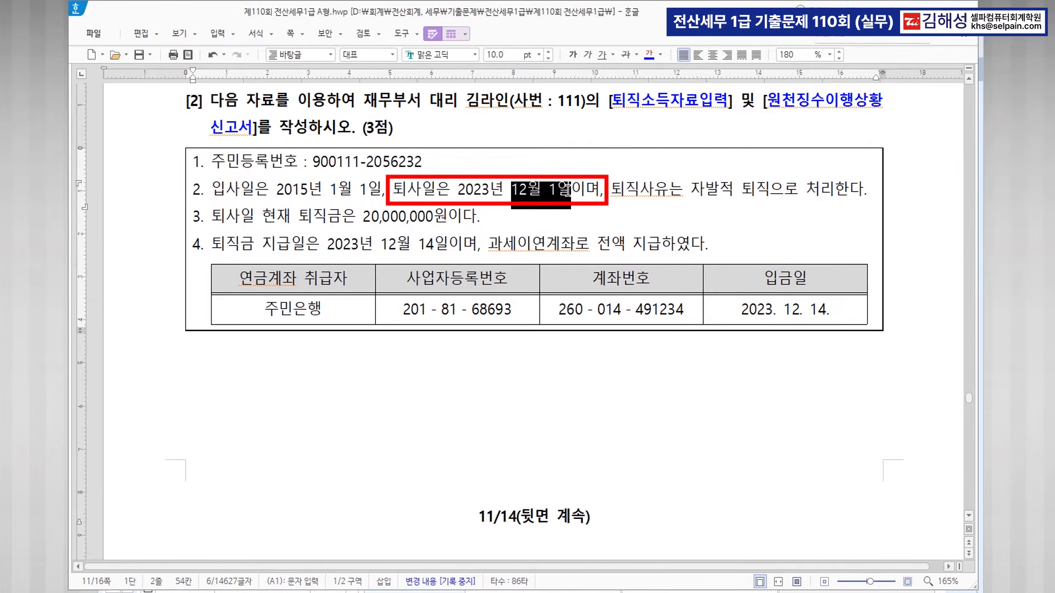
click(649, 54)
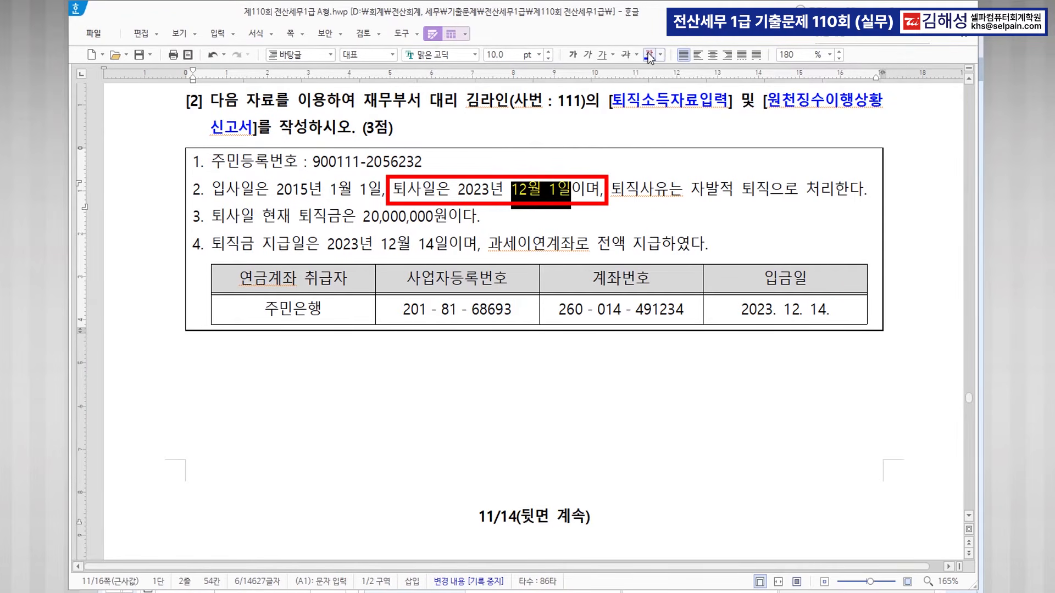
drag(741, 309, 849, 309)
click(649, 54)
click(470, 373)
key(ctrl)
key(ctrl)
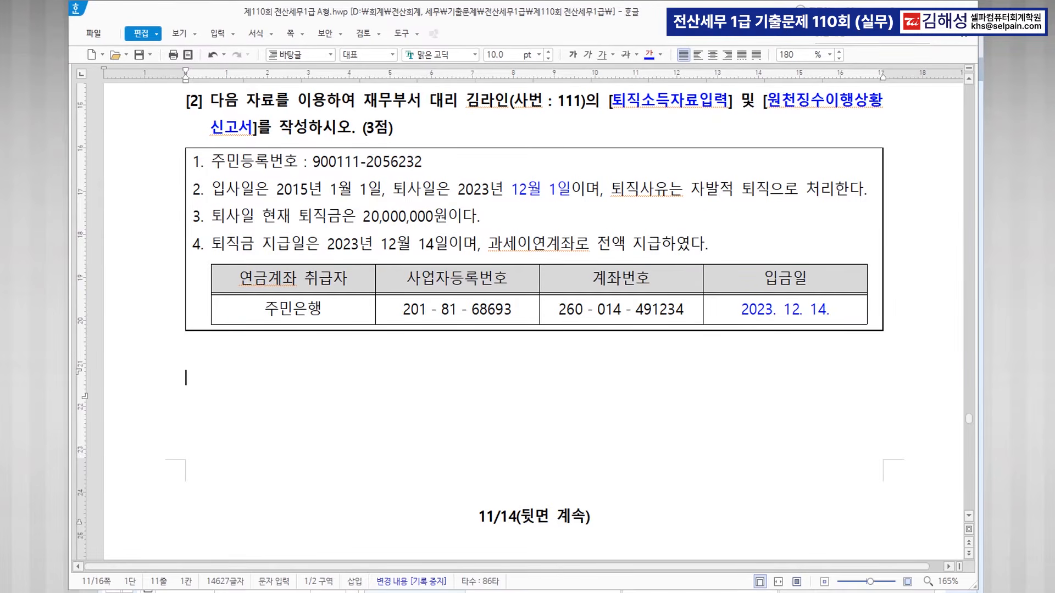
key(alt+Tab)
Load employee 111's December 퇴직 record under 1.근로 with 영수일자 2023-12-14, 자발적 퇴직.
drag(416, 323, 423, 298)
text(12)
key(Return)
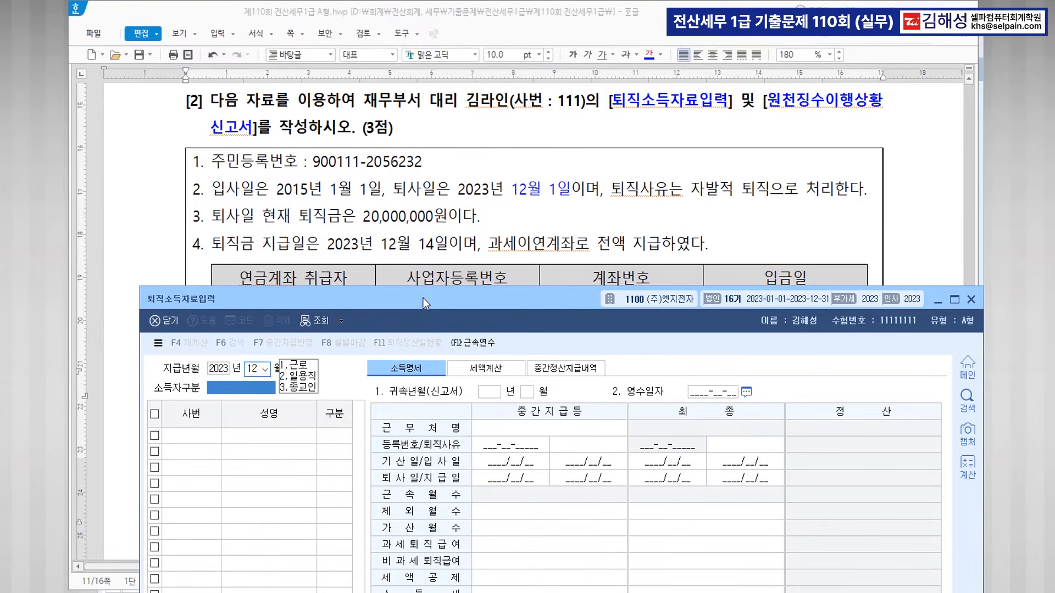
text(1.근로)
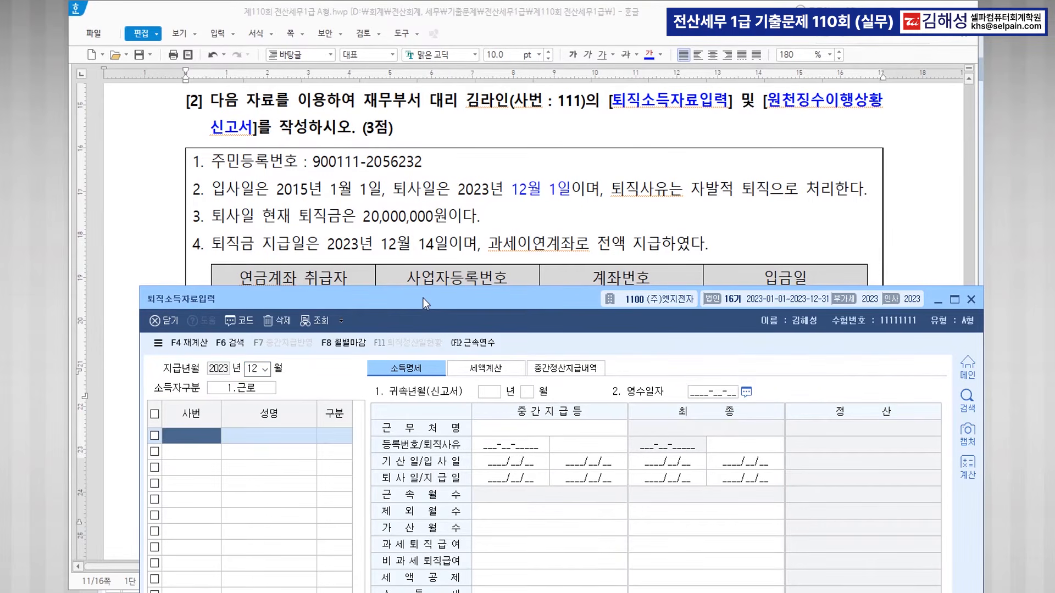
key(F2)
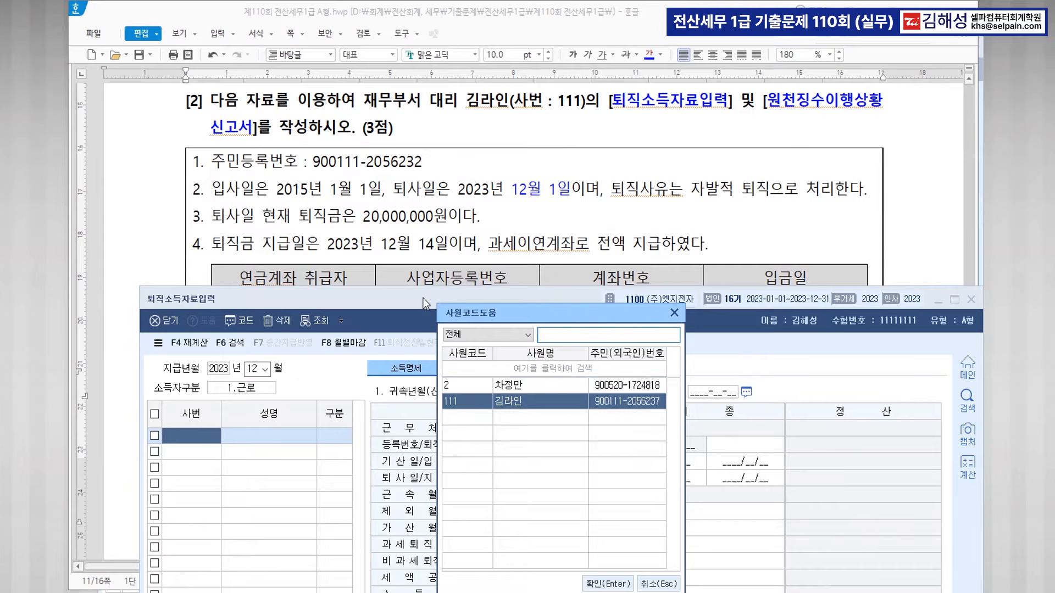
key(Return)
text(111)
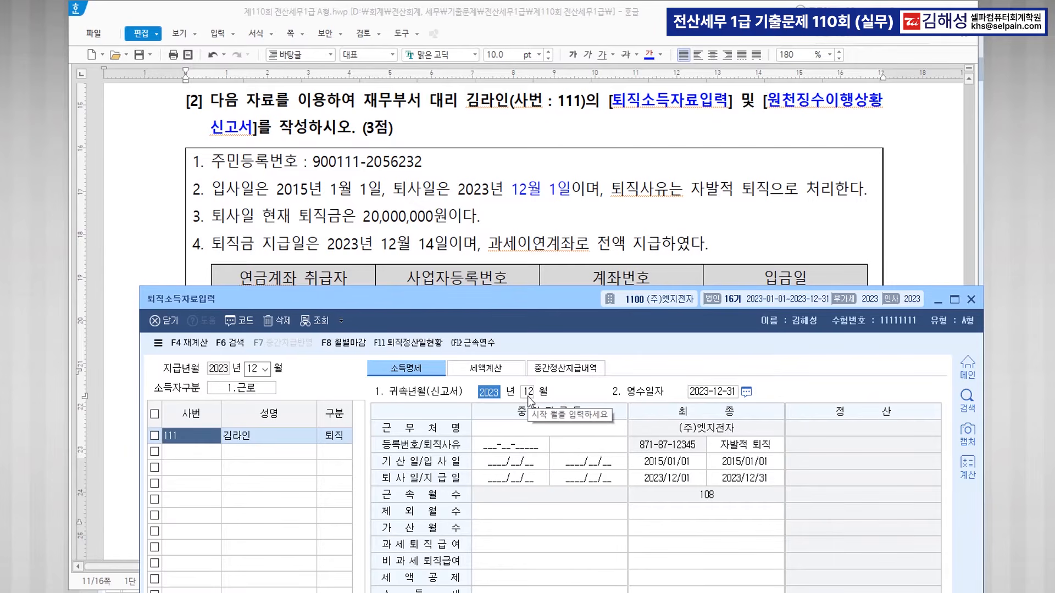
click(721, 393)
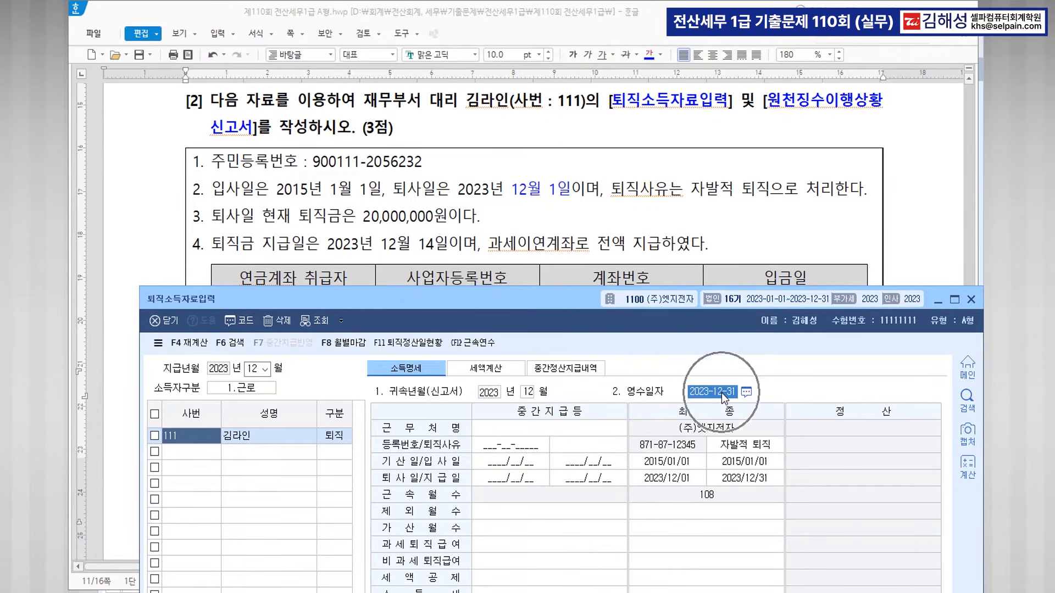
text(2023-)
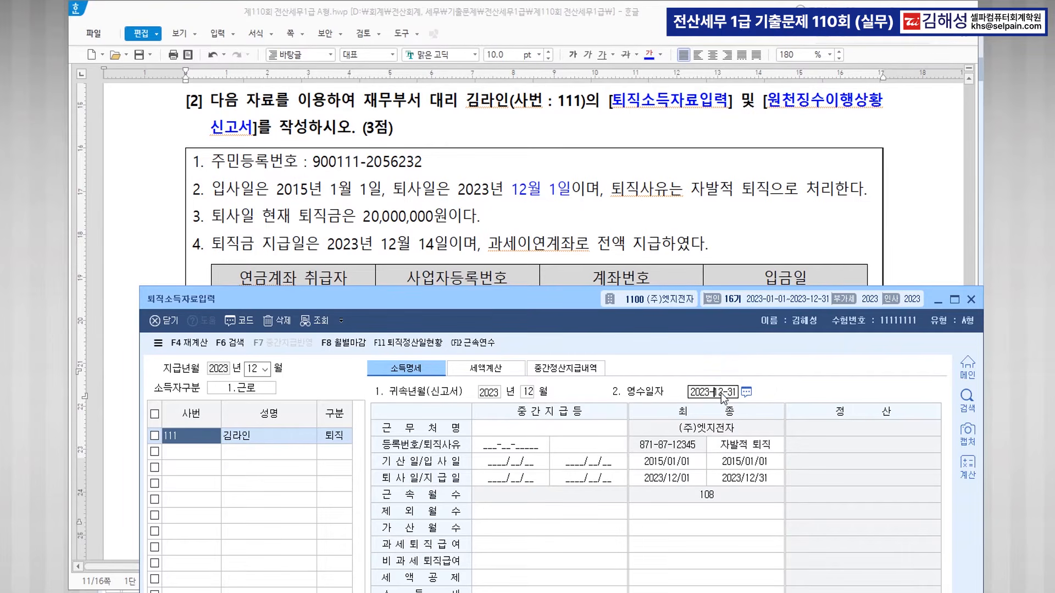
text(12-14)
key(Return)
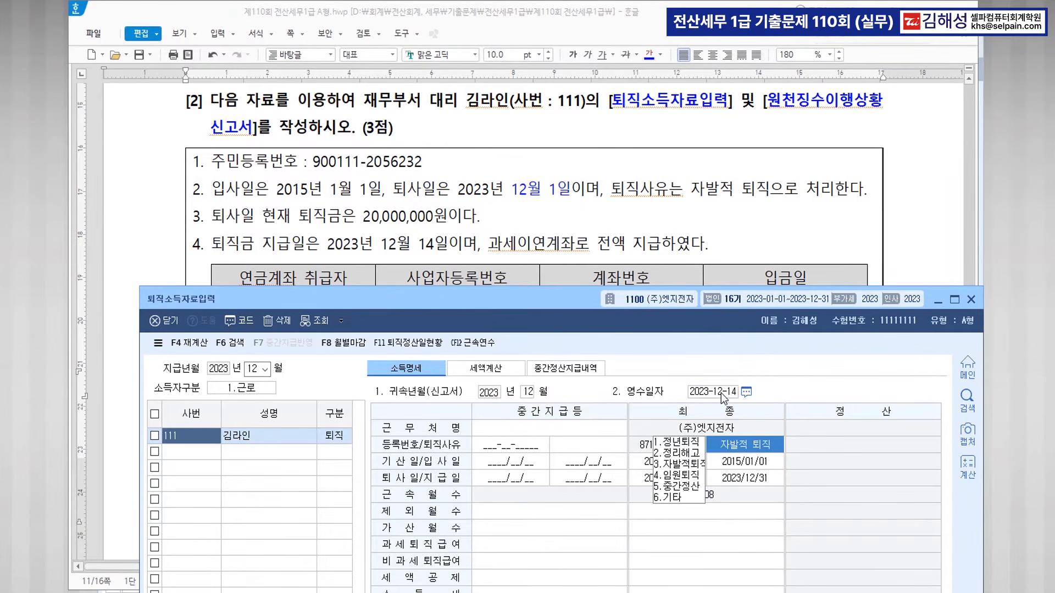
key(Return)
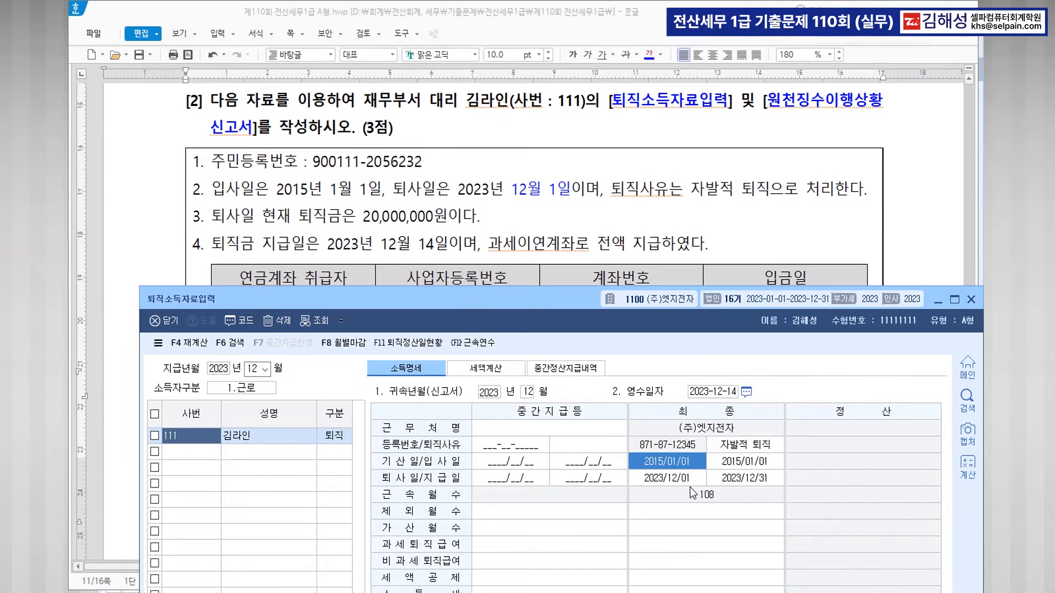
Set the final payment date to 2023/12/14.
click(676, 485)
click(745, 482)
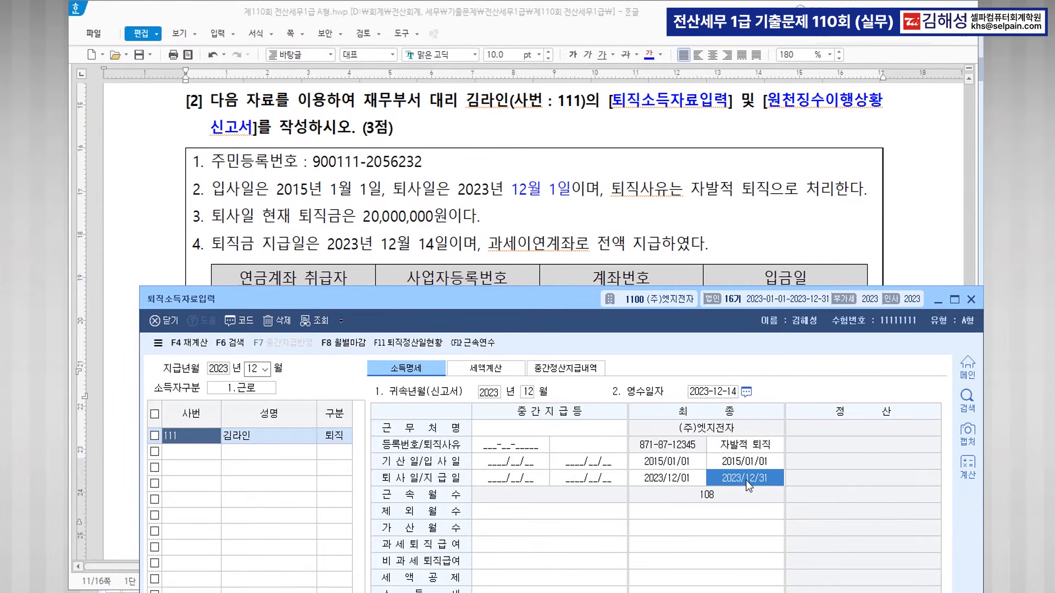
click(746, 482)
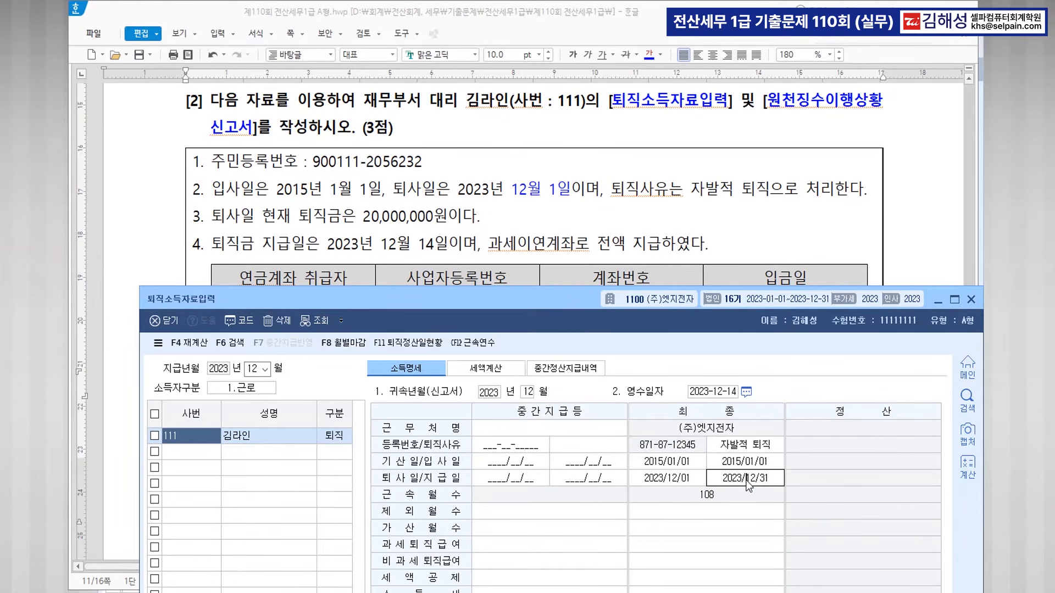
text(14)
key(Return)
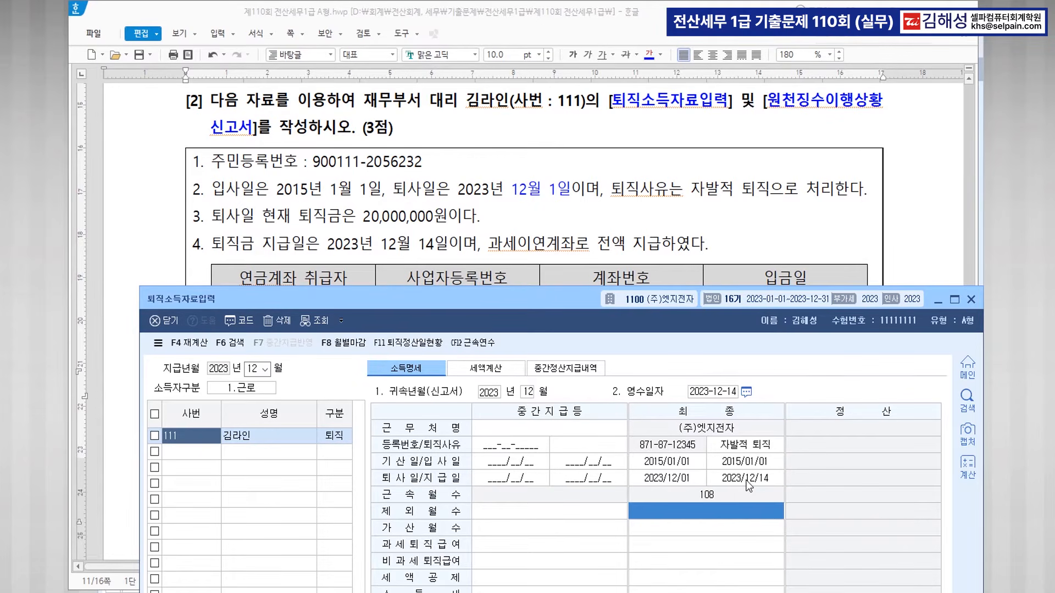
Enter 20,000,000 과세퇴직급여, yielding 24,000 소득세 and 2,400 지방소득세.
click(652, 545)
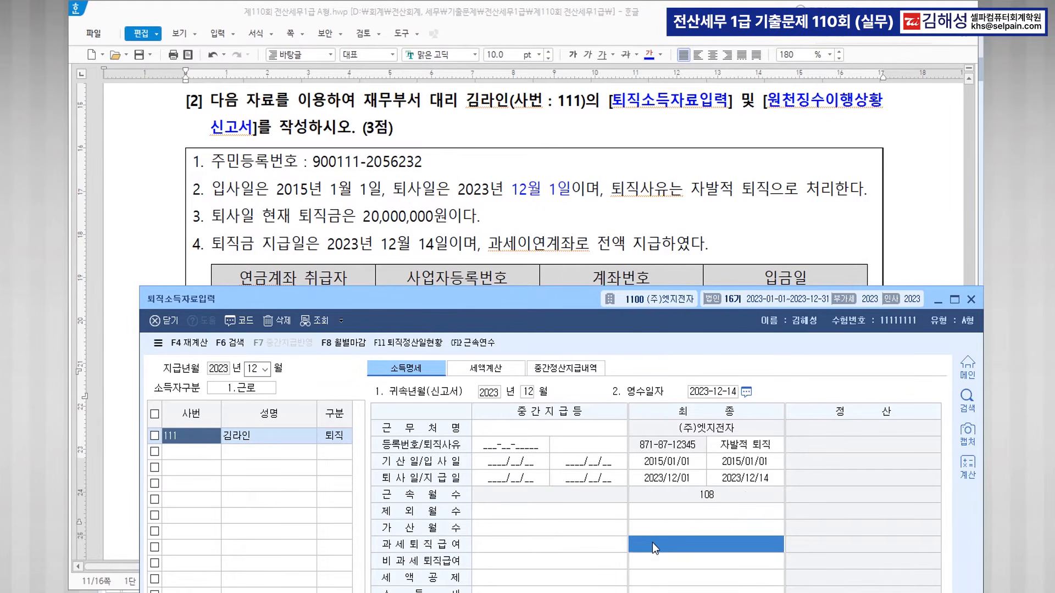
text(20000000)
key(Return)
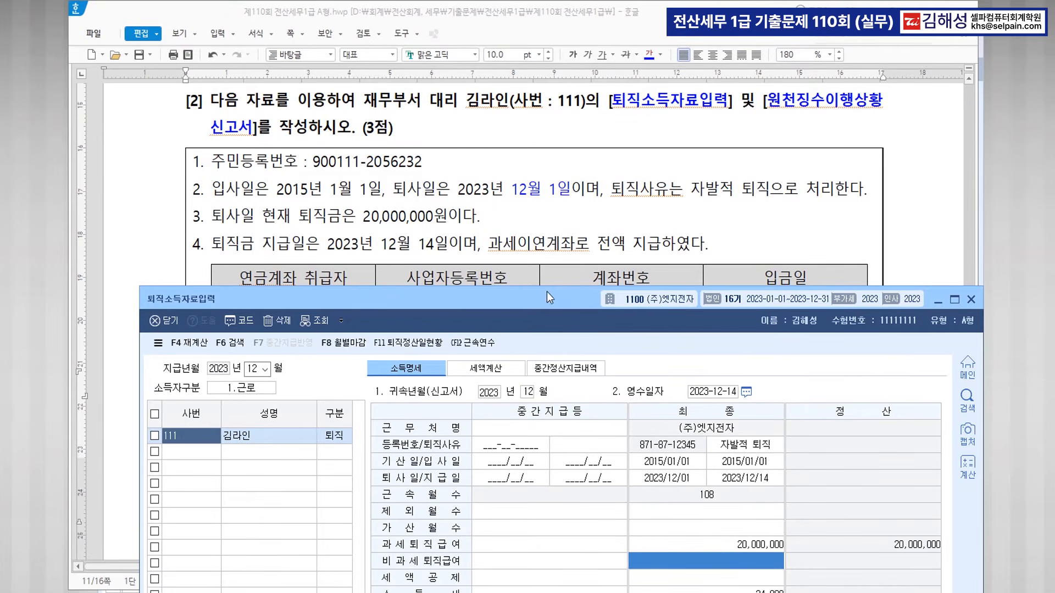
scroll(586, 193, down, 3)
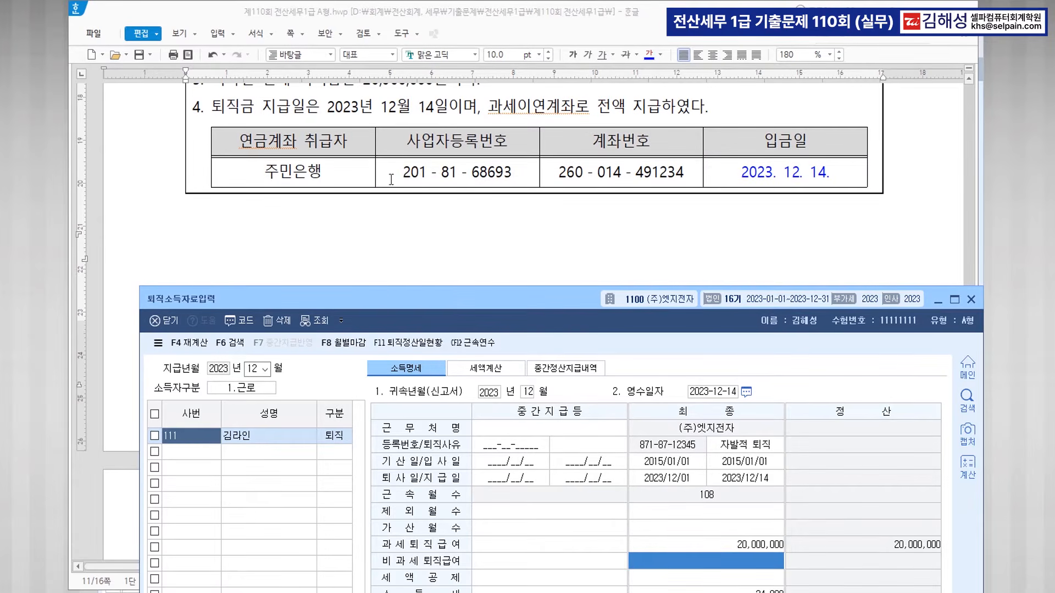
drag(545, 303, 534, 173)
scroll(545, 132, down, 2)
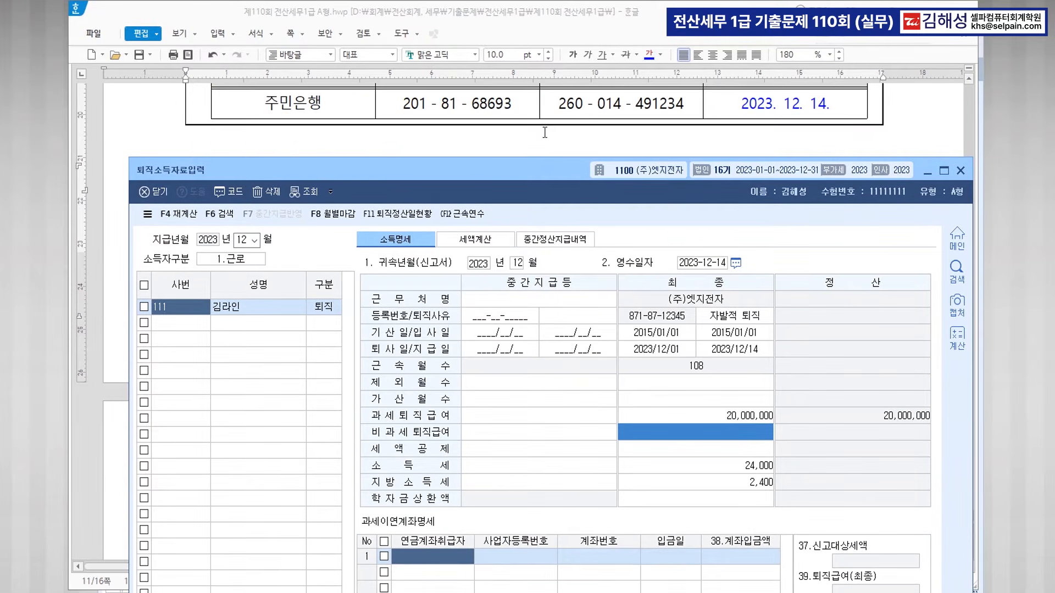
Enter 주민은행 as row 1's pension account provider, with its business registration number.
key(ctrl)
key(ctrl)
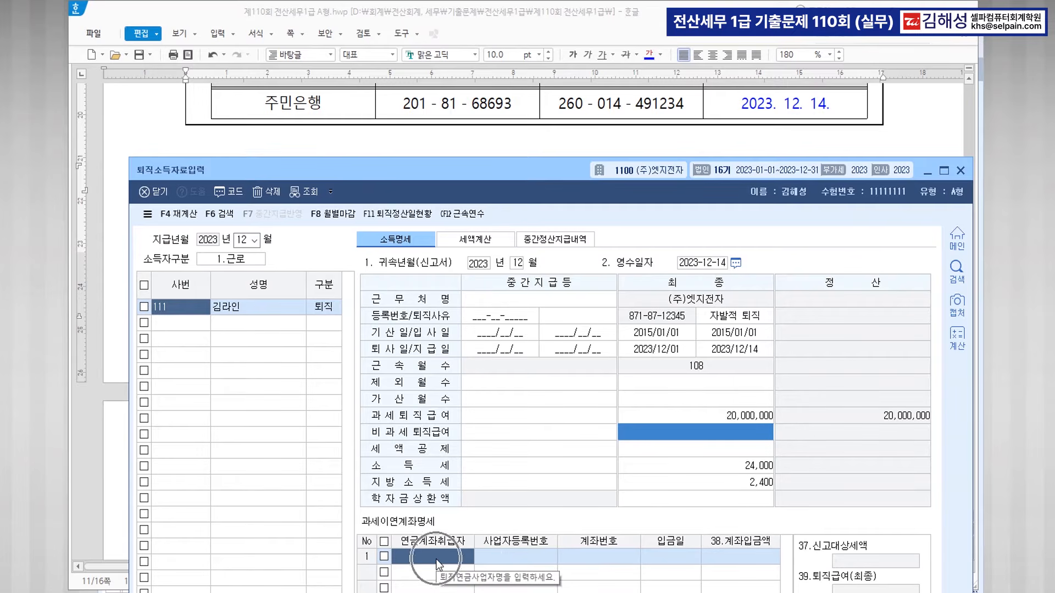
text(주민은)
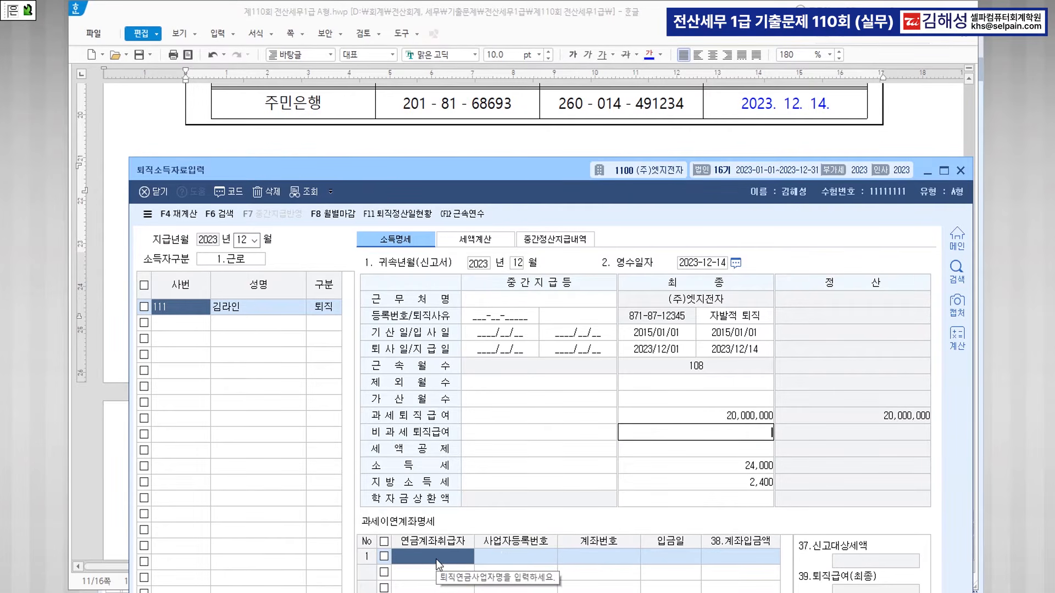
click(413, 559)
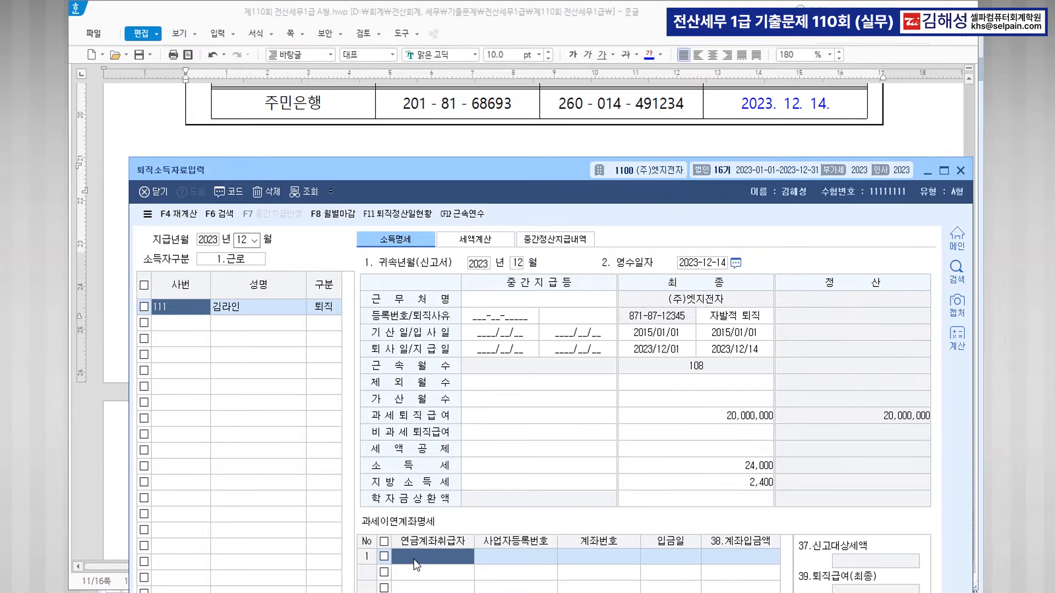
text(주민)
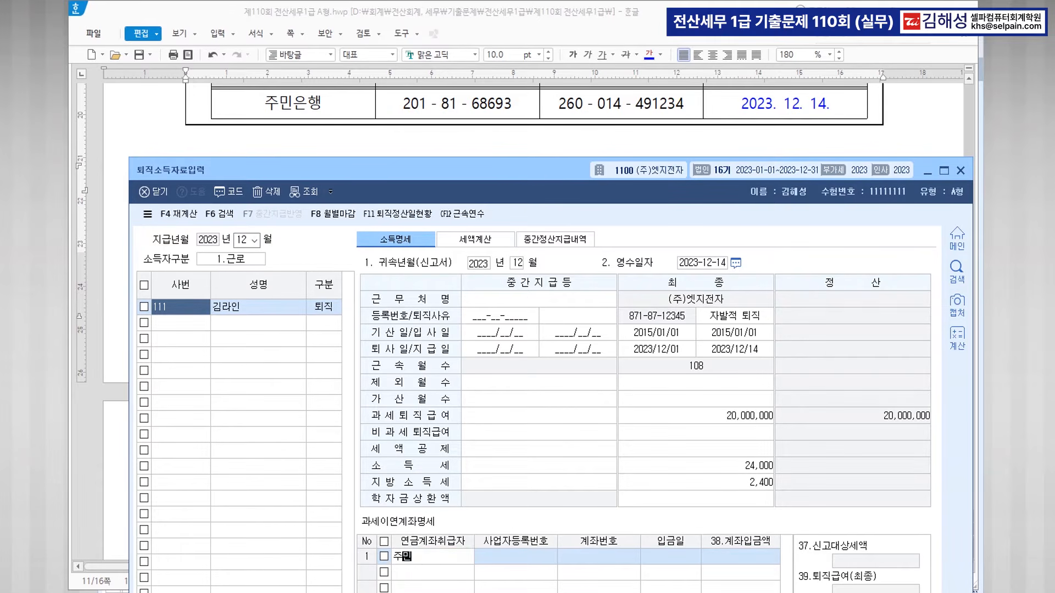
text(은행)
key(Return)
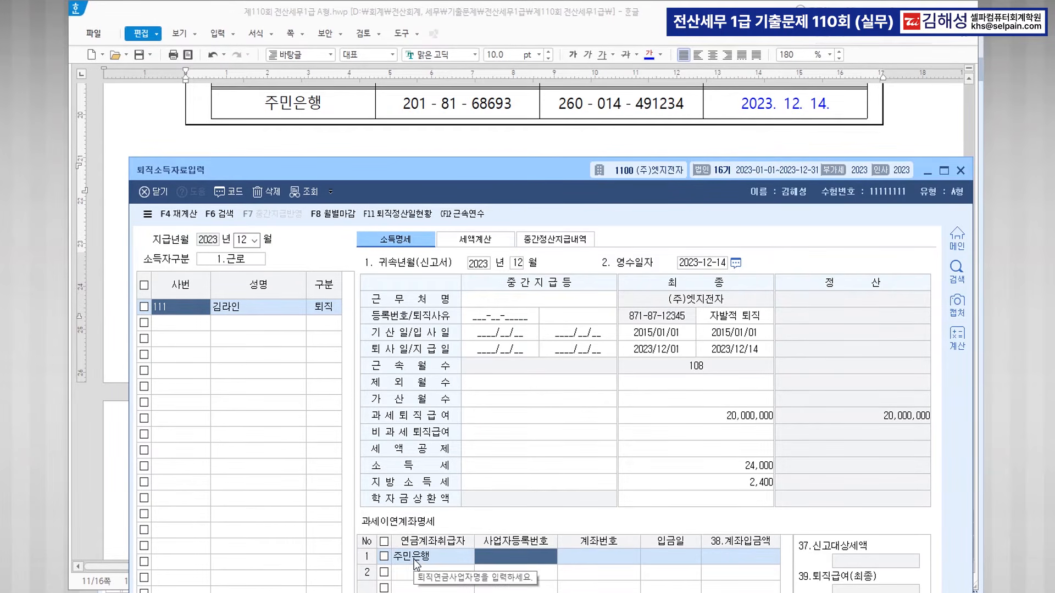
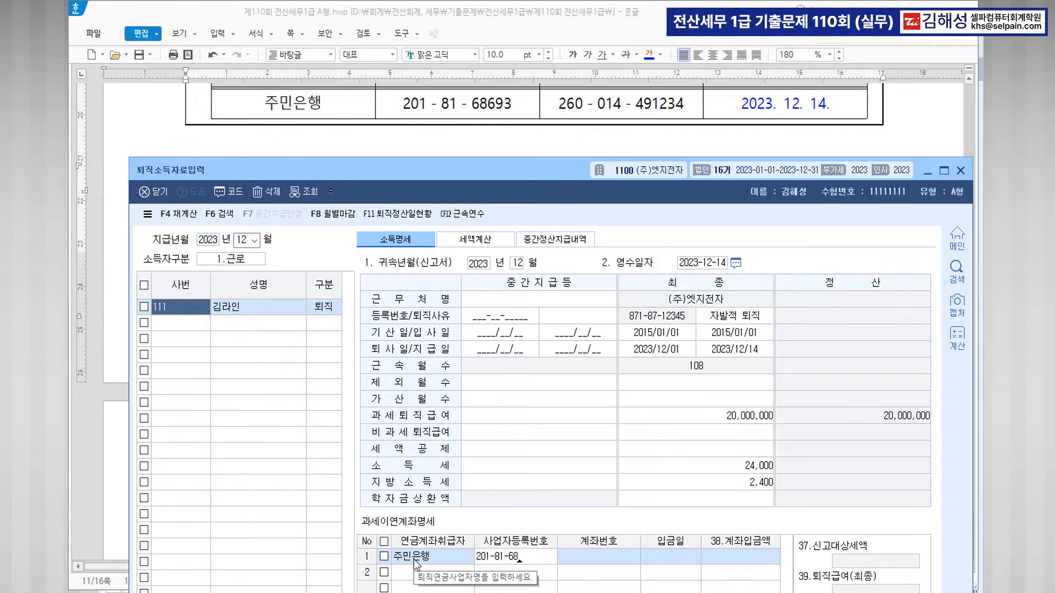
key(Return)
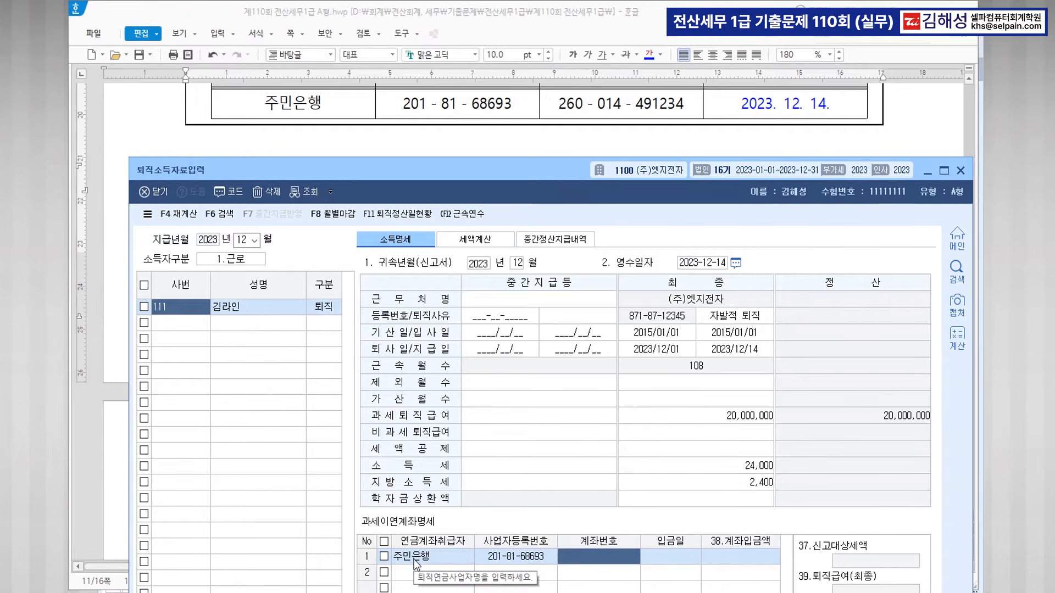
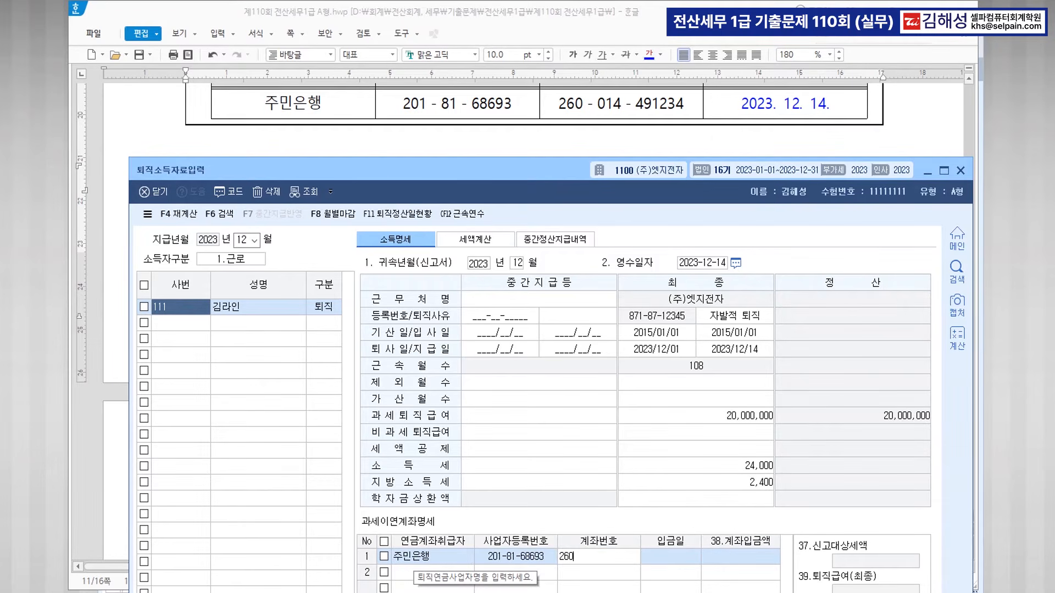
Enter the pension account number, deposit date 2023-12-14 and deposit amount 20,000,000.
key(Return)
text(20)
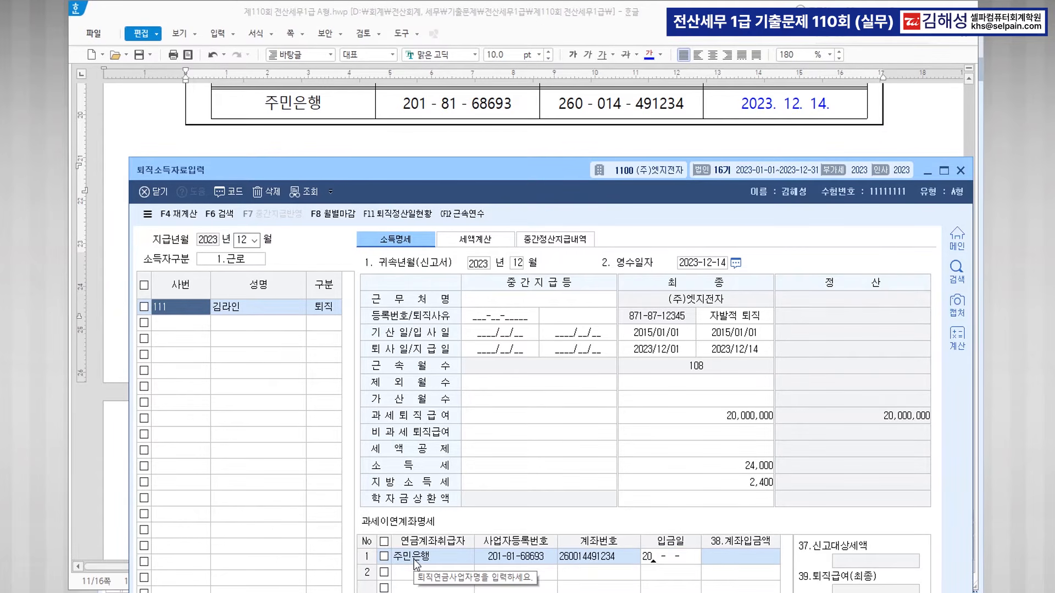
text(23-12-14)
key(Return)
text(20000000)
key(Return)
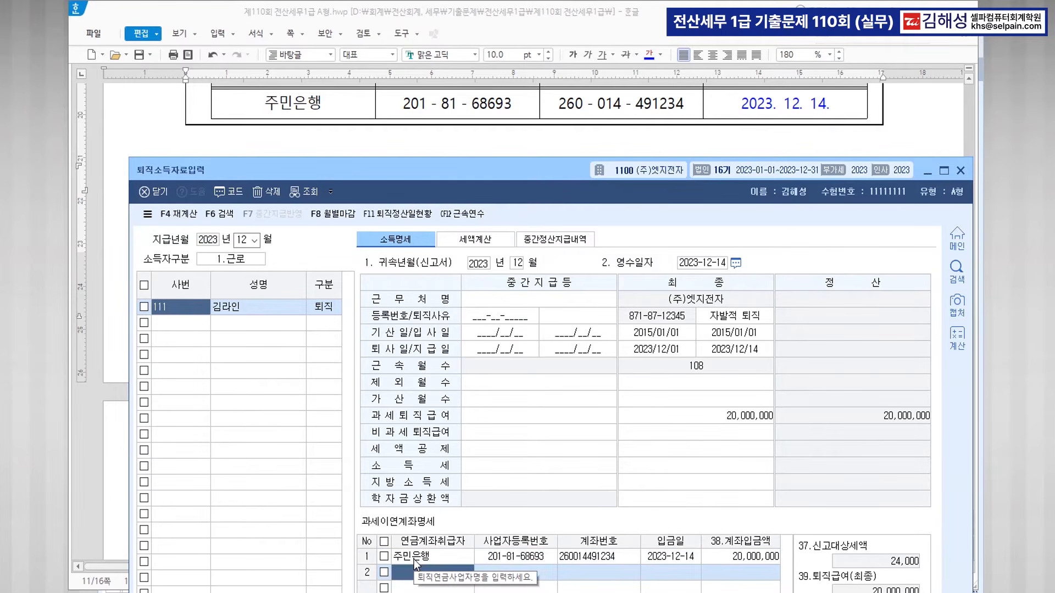
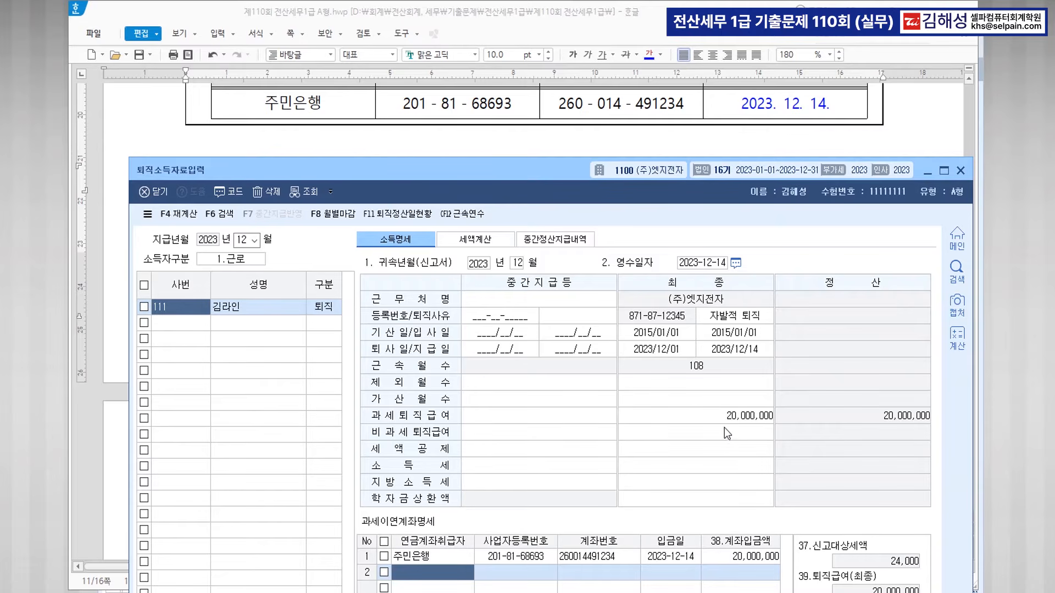
Close the 퇴직소득자료입력 window, keeping the 20,000,000 retirement pay entry.
drag(540, 170, 548, 52)
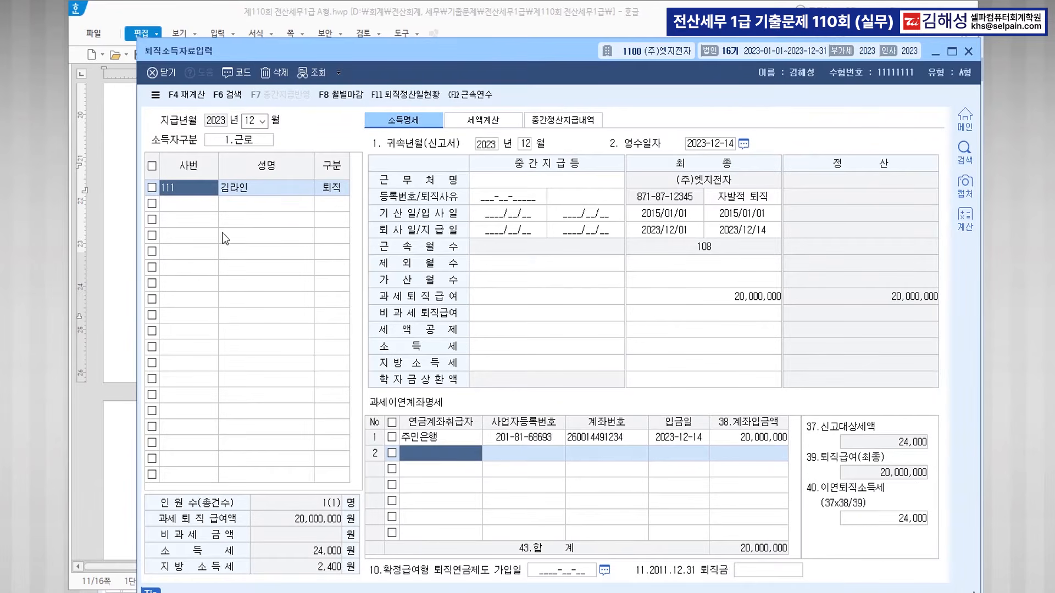
click(202, 209)
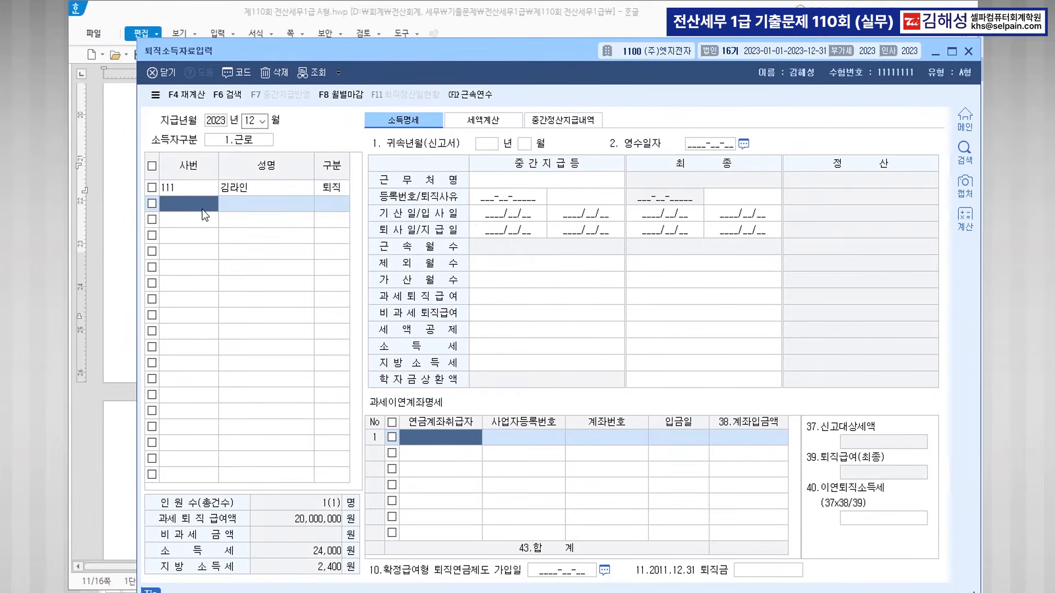
click(967, 52)
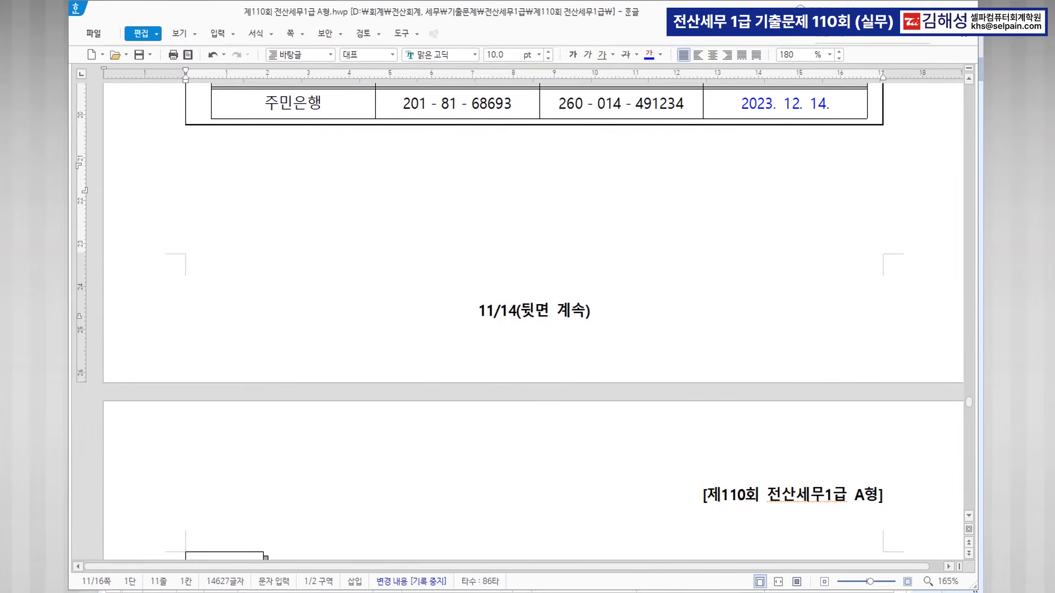
Delete the December (12) 원천징수이행상황신고서 data, then minimize KcLep.
click(259, 176)
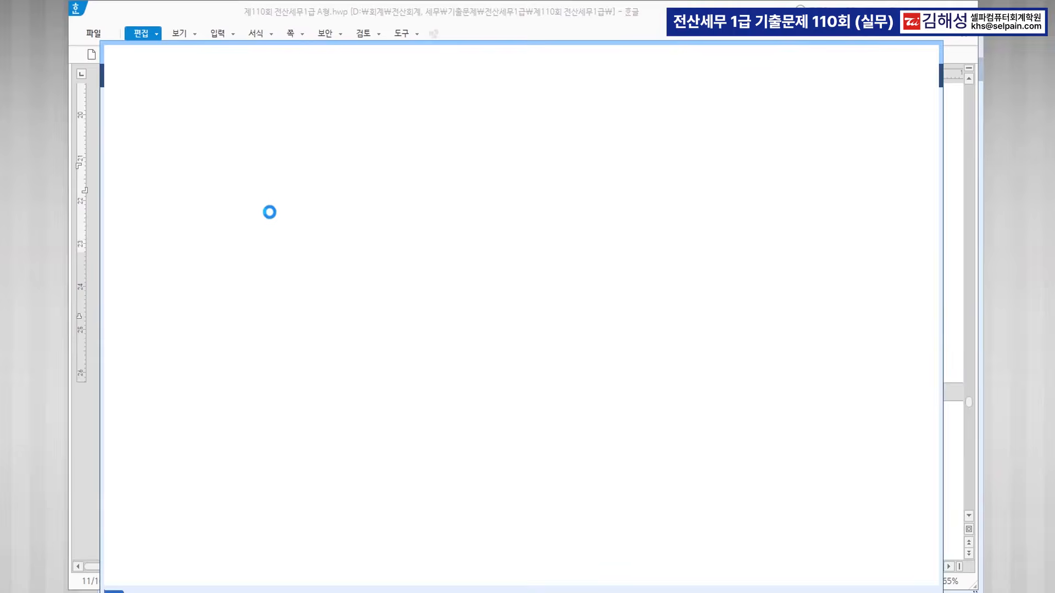
key(Return)
text(12)
key(Return)
key(Return)
key(Return)
key(Return)
key(Return)
key(Return)
key(Return)
key(Return)
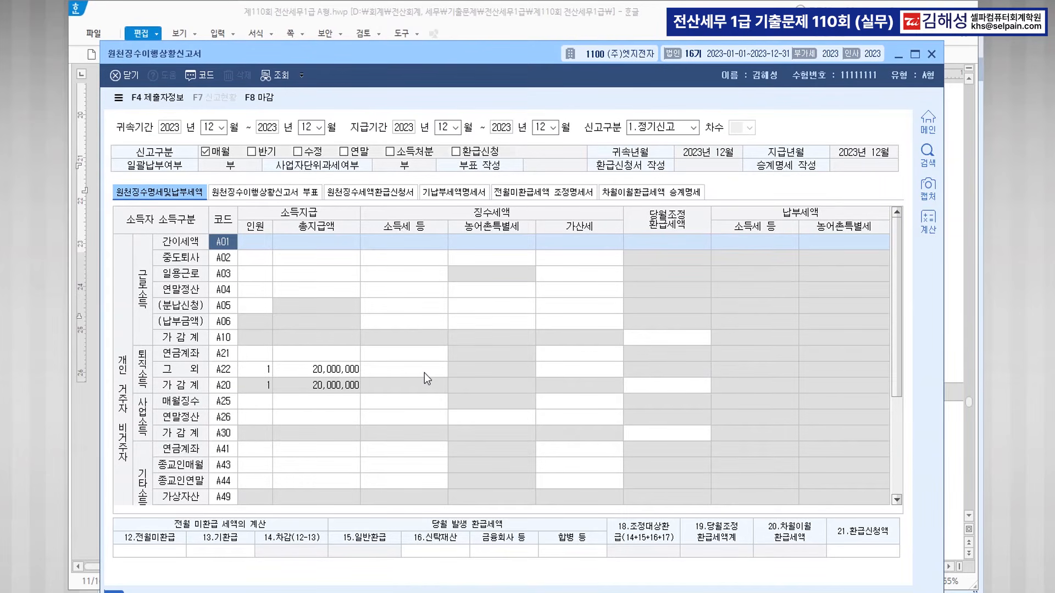
key(F5)
key(Return)
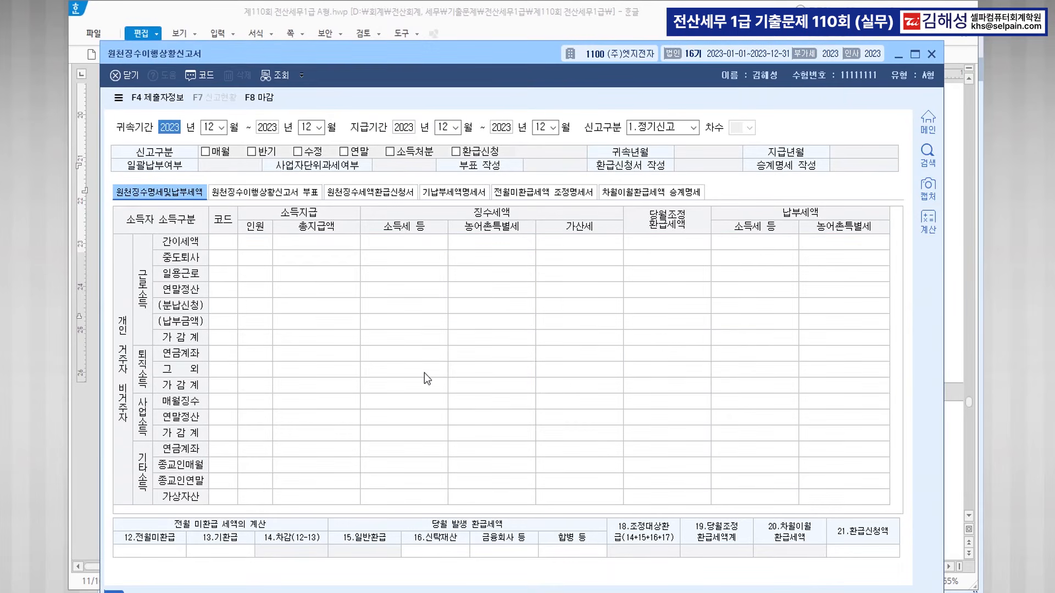
click(933, 54)
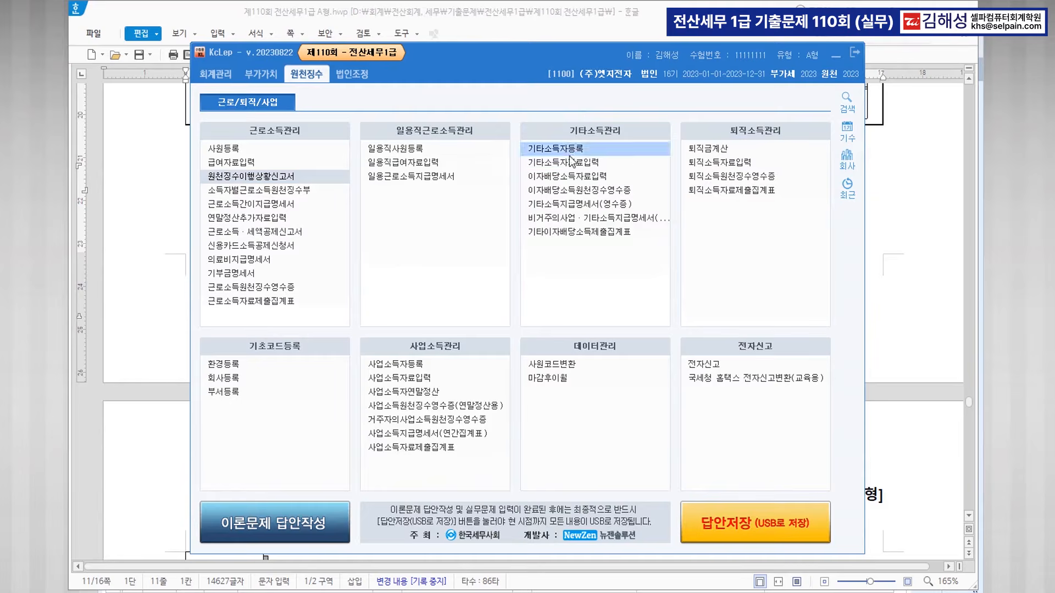
click(834, 56)
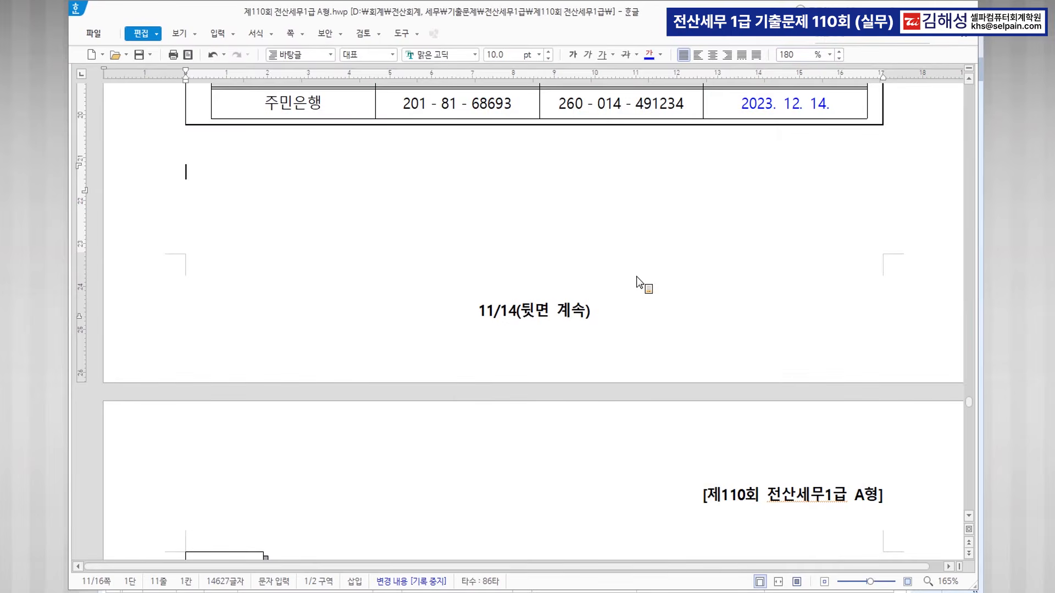
In 문제5, colour 영웅물산 and 법인조정 blue, then return to KcLep.
scroll(635, 278, down, 6)
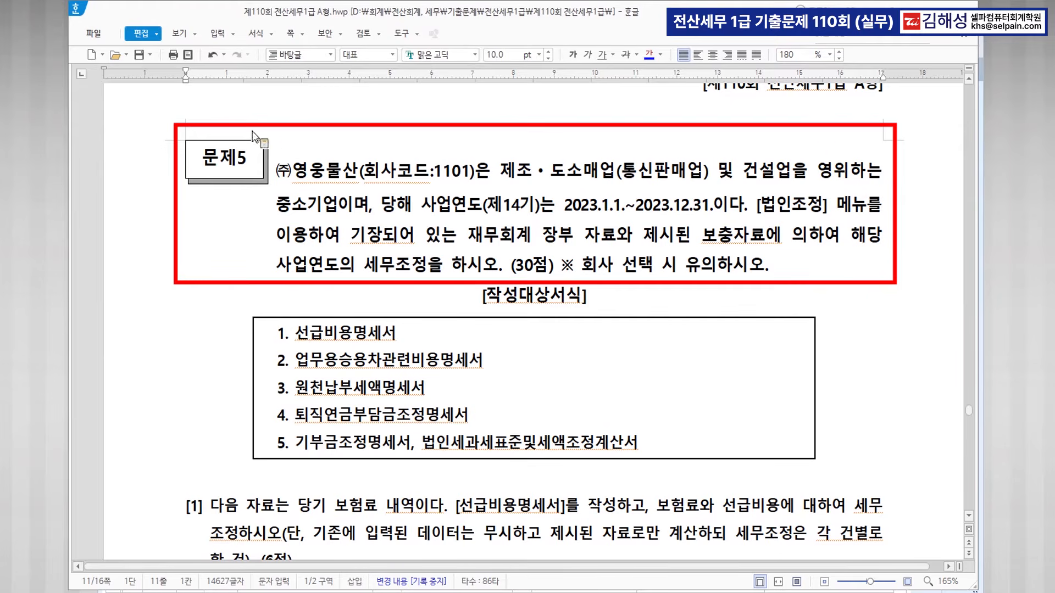
drag(294, 170, 355, 171)
click(649, 55)
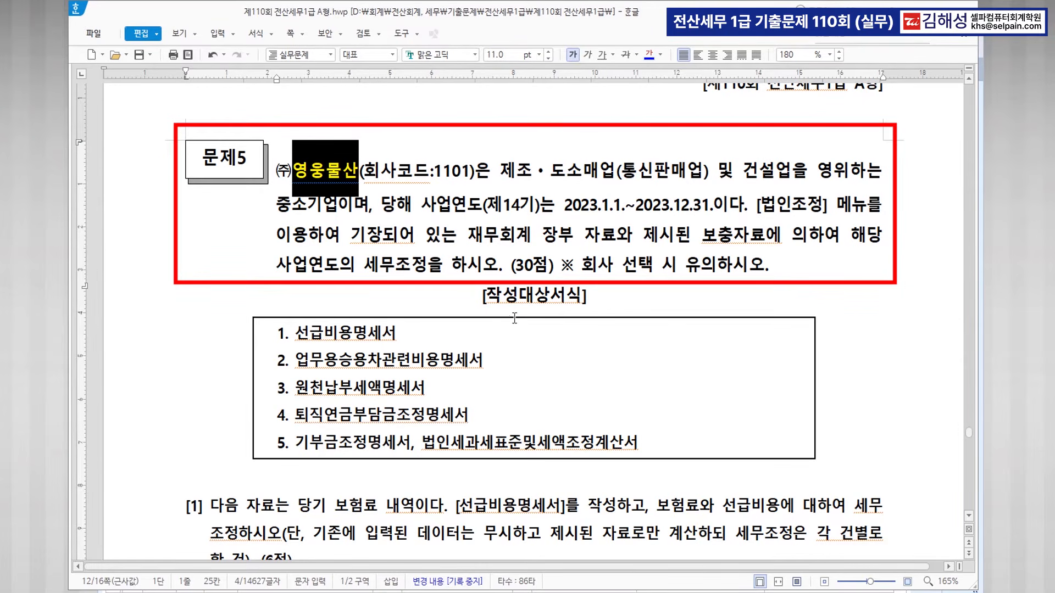
click(765, 208)
drag(762, 208, 823, 208)
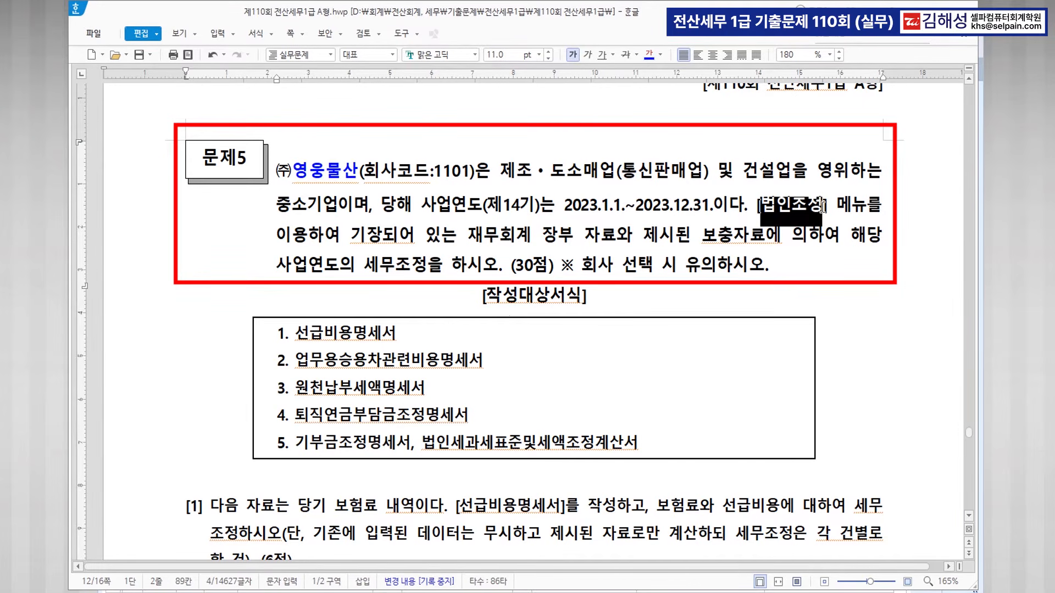
click(649, 55)
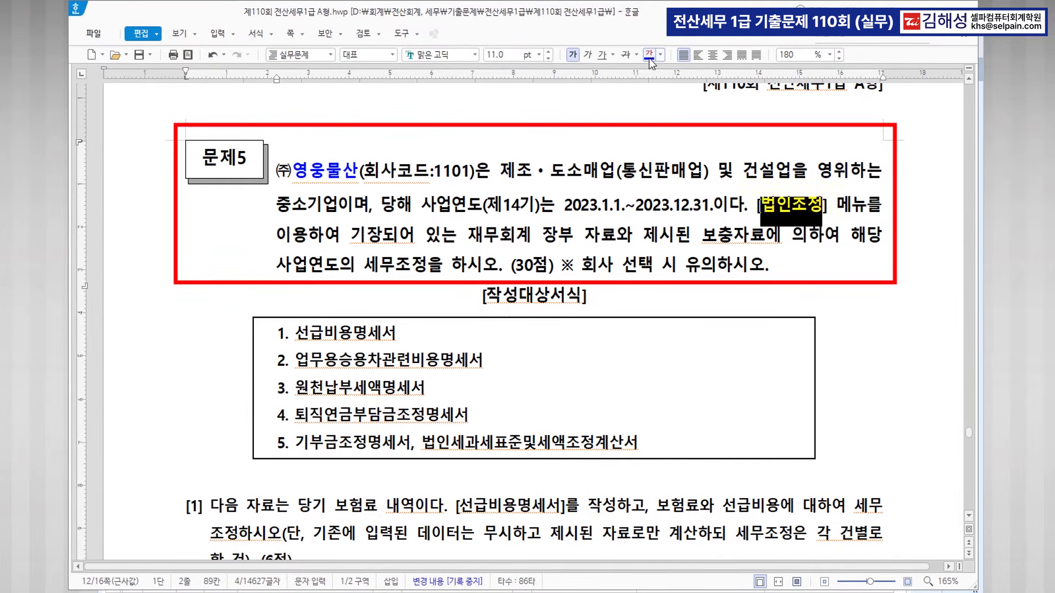
click(533, 592)
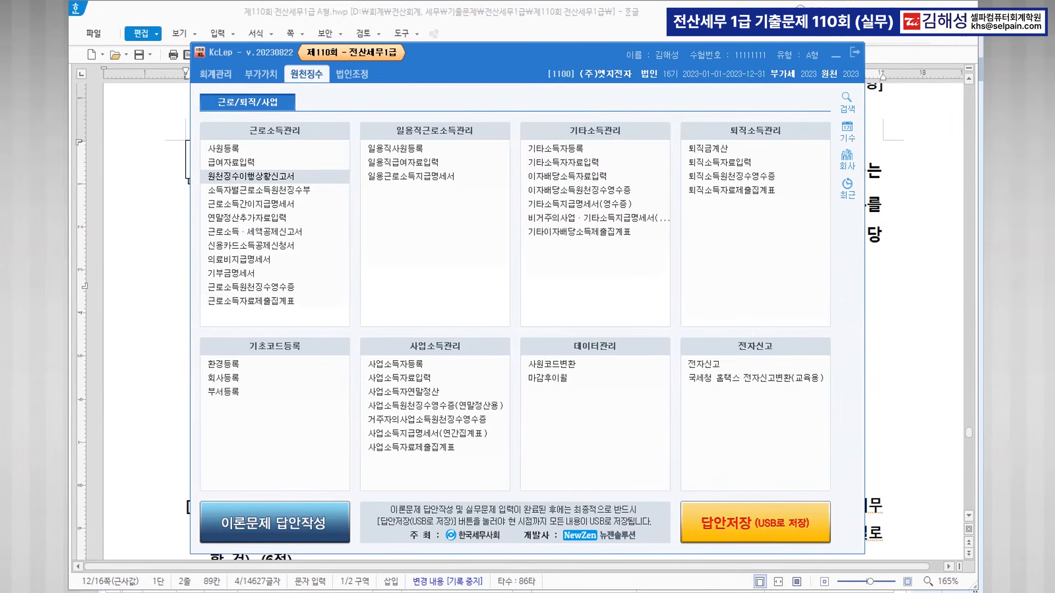
Switch the working company to 1101 (주)영웅물산 and show its 법인조정 menus.
click(601, 75)
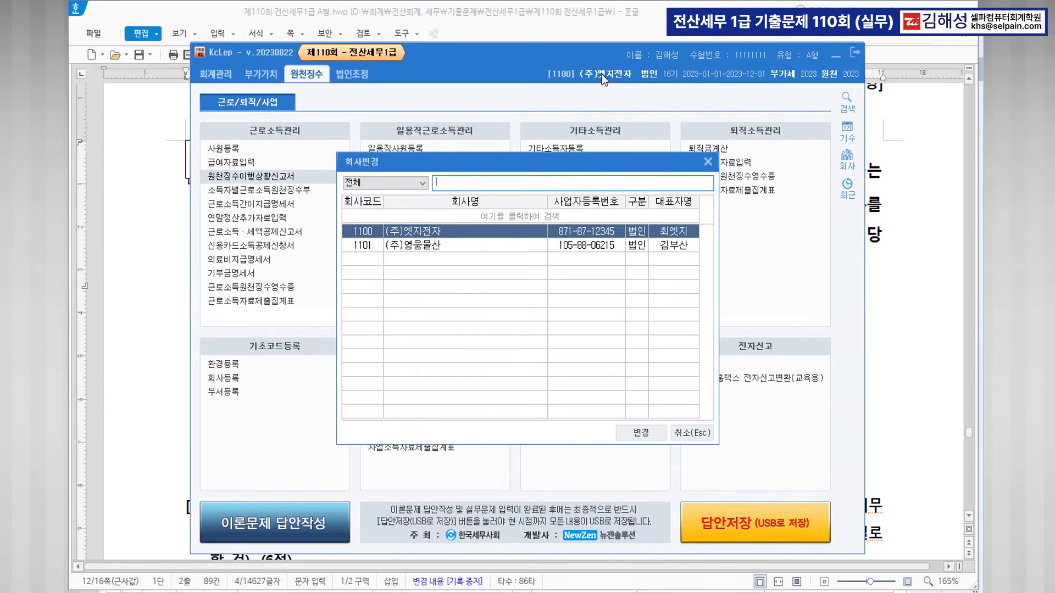
click(457, 245)
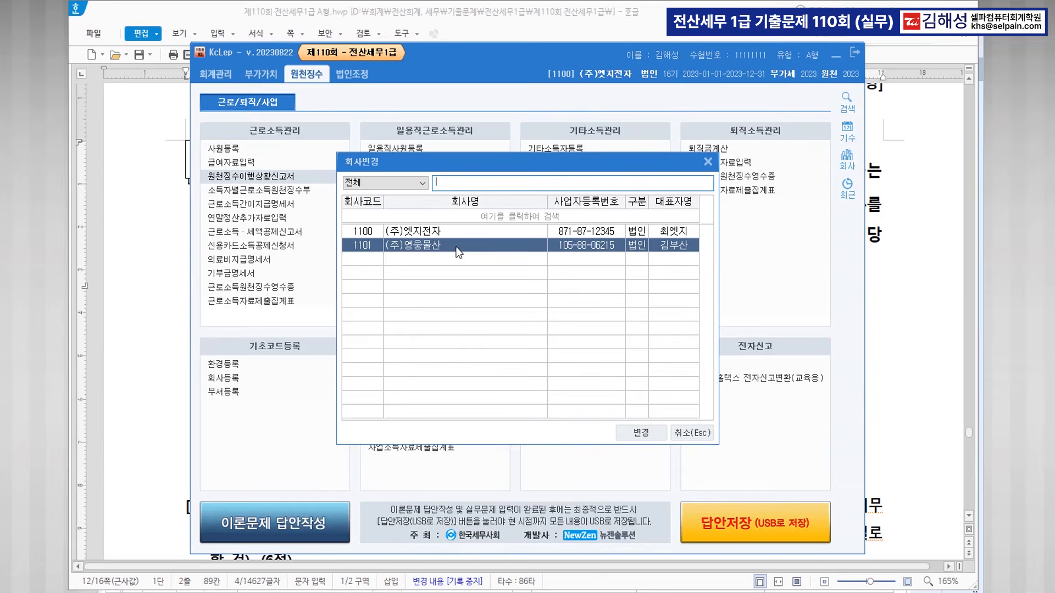
click(647, 434)
click(503, 342)
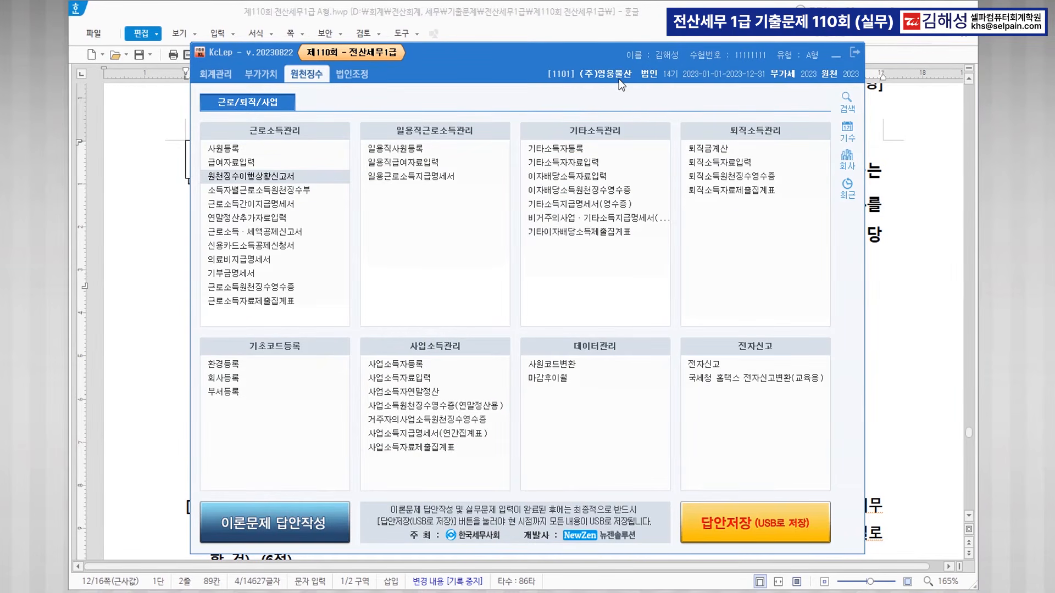
click(351, 77)
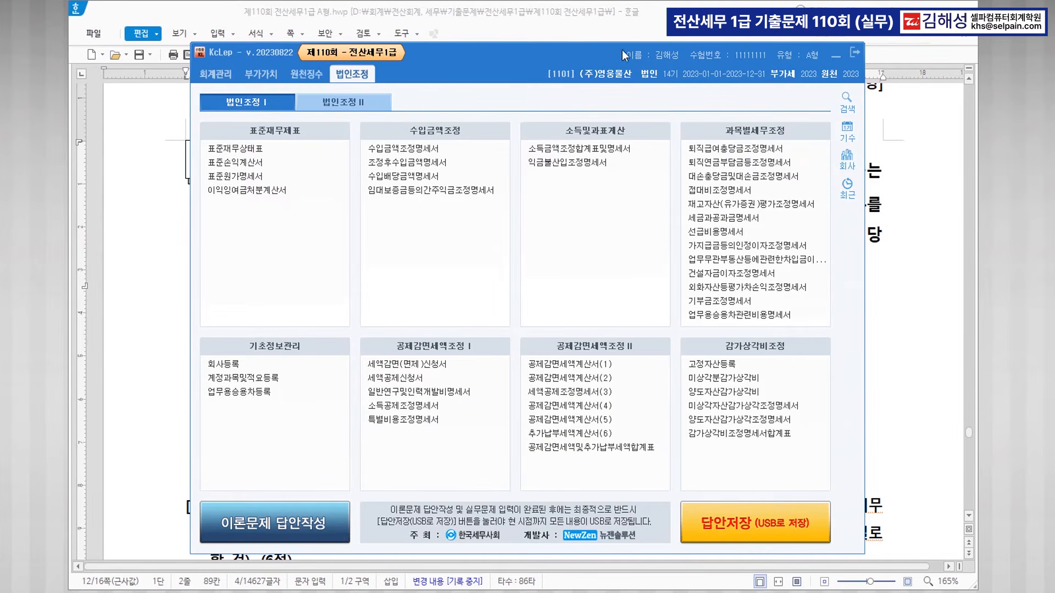
click(642, 29)
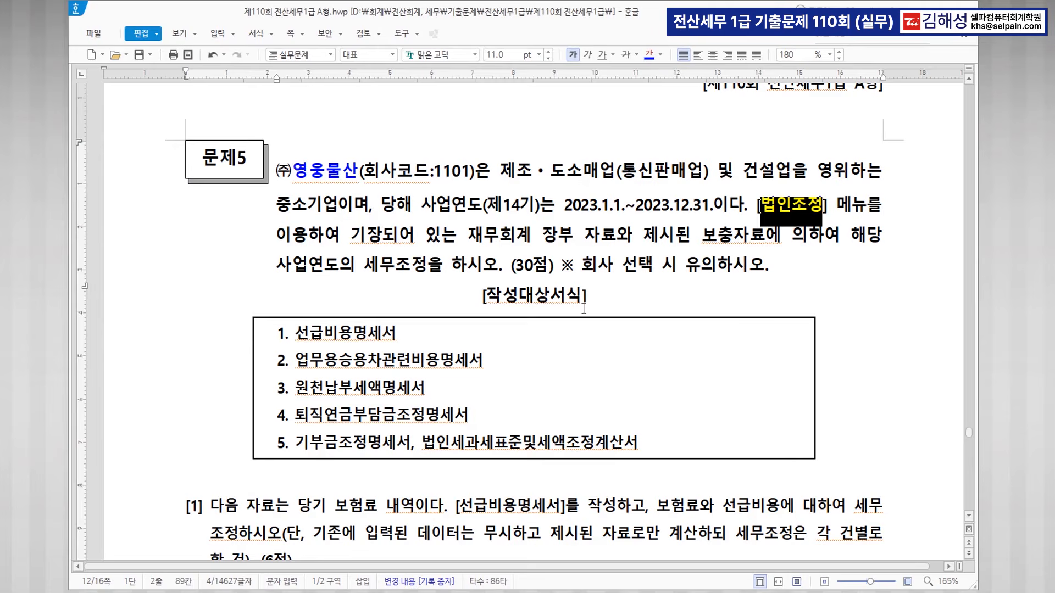
Colour question [1]'s 선급비용명세서 and insurance-adjustment phrases blue.
scroll(596, 306, down, 3)
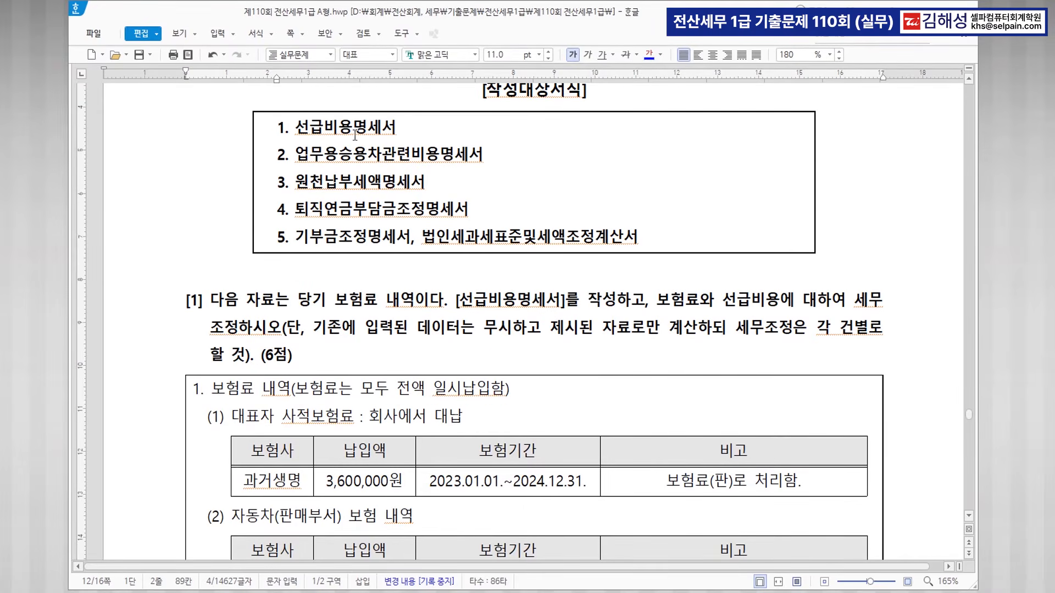
scroll(581, 285, down, 2)
drag(458, 163, 561, 164)
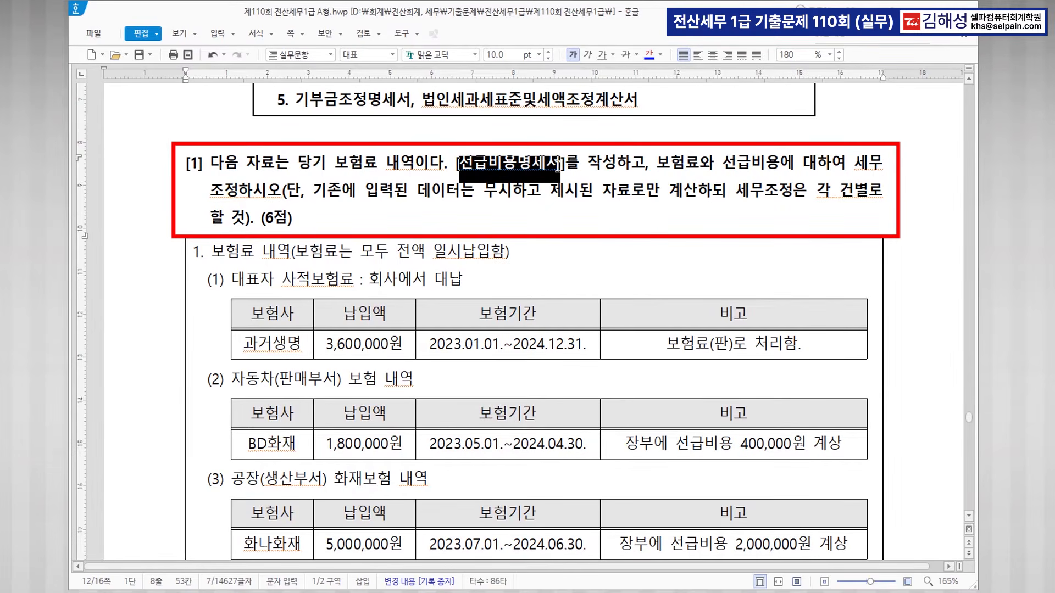
click(648, 54)
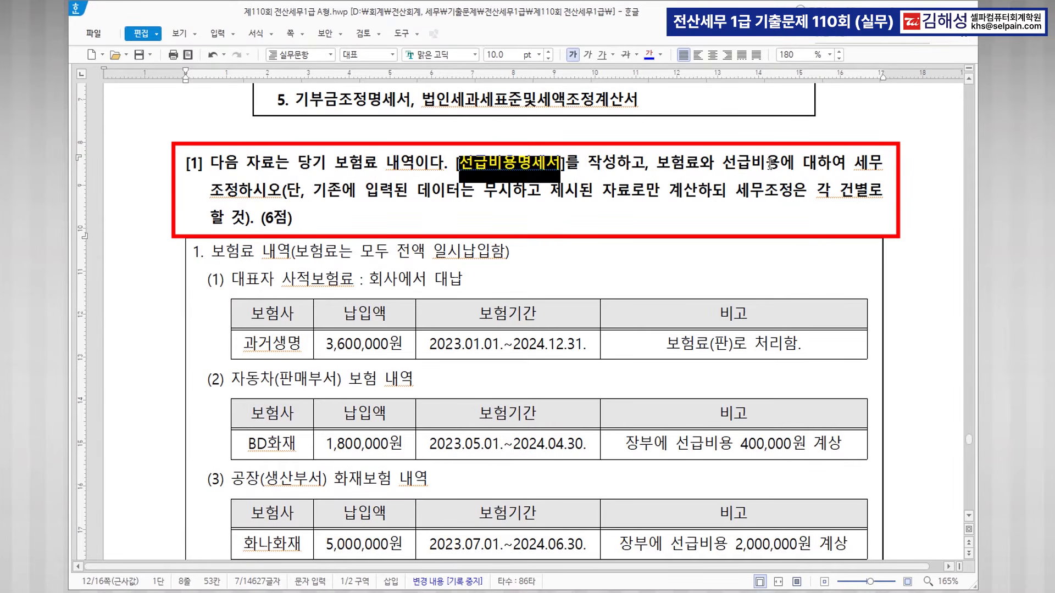
click(658, 164)
drag(658, 164, 282, 192)
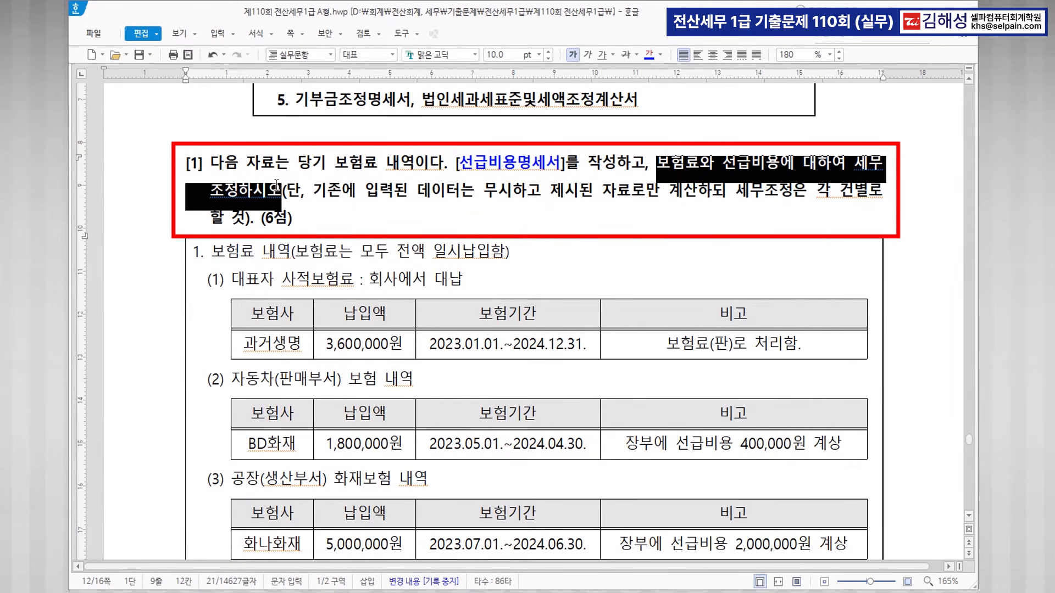
click(648, 58)
click(447, 192)
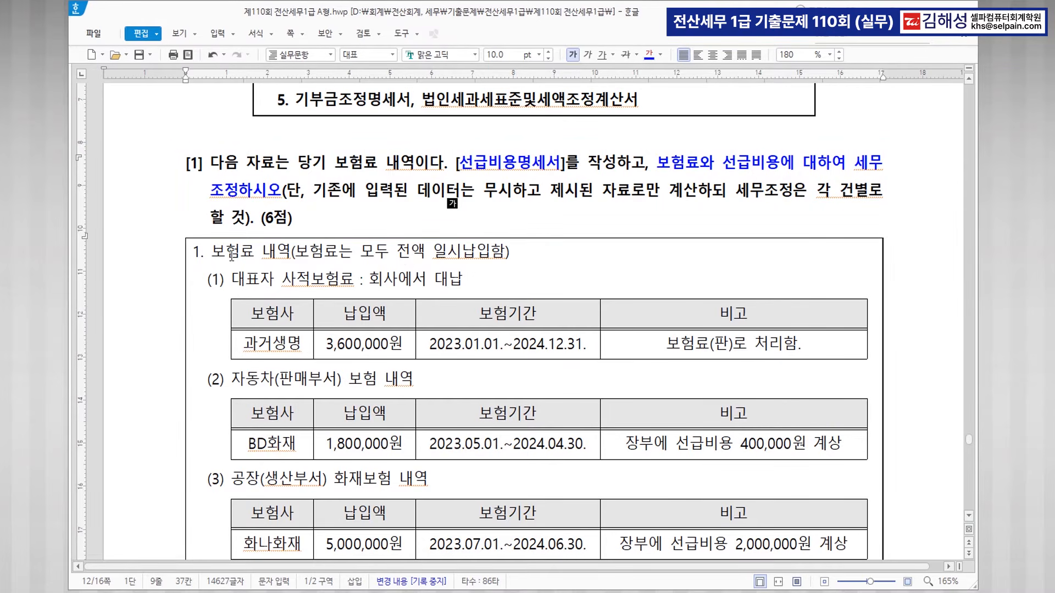
Make item (1) bold blue and append '>>> 손금불산입 >> 상여' after 대납.
scroll(436, 266, down, 2)
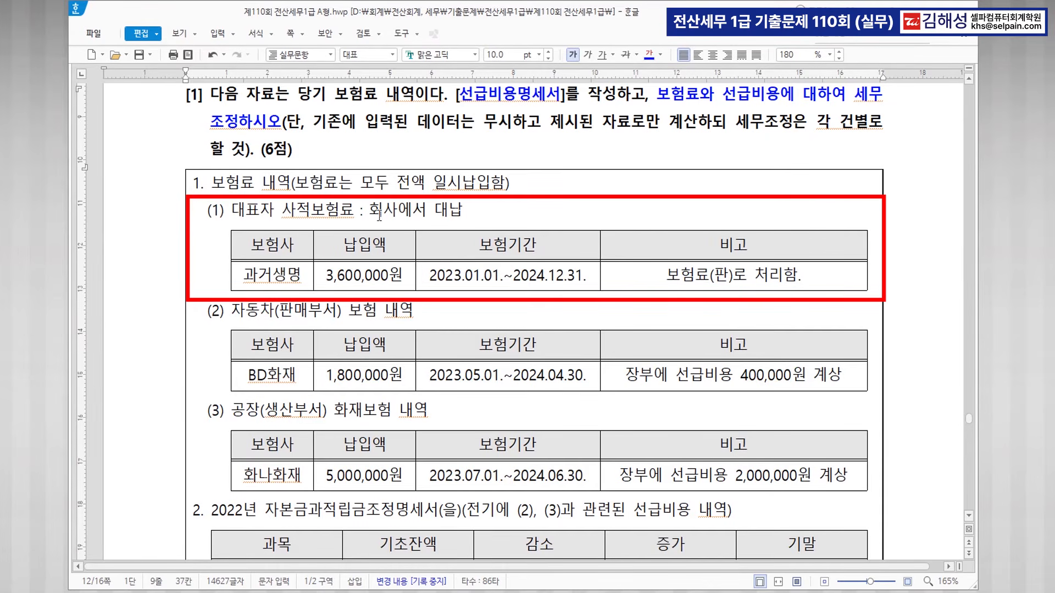
drag(235, 212, 472, 222)
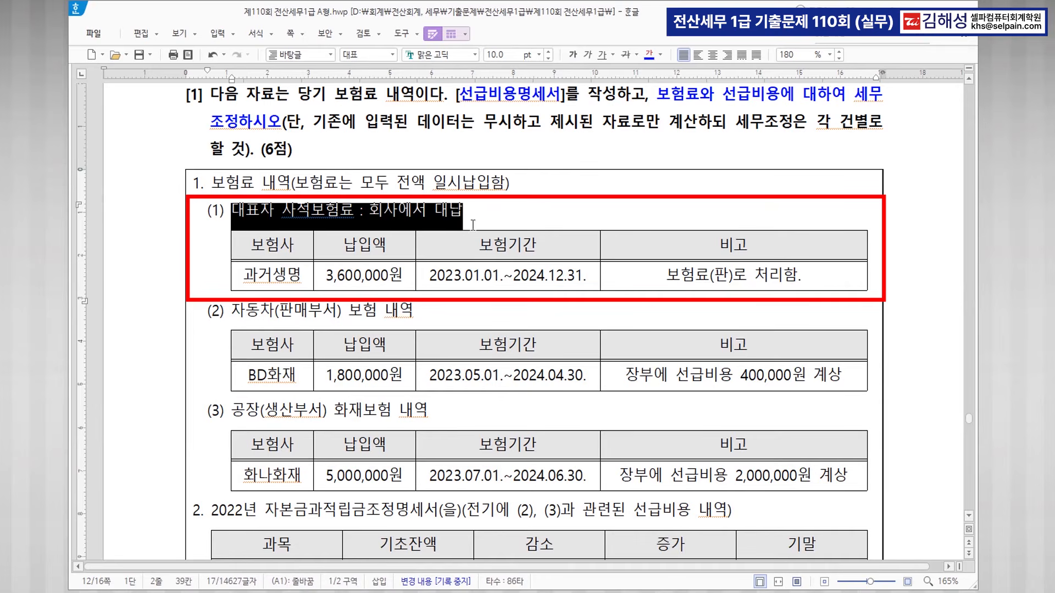
click(648, 57)
click(574, 54)
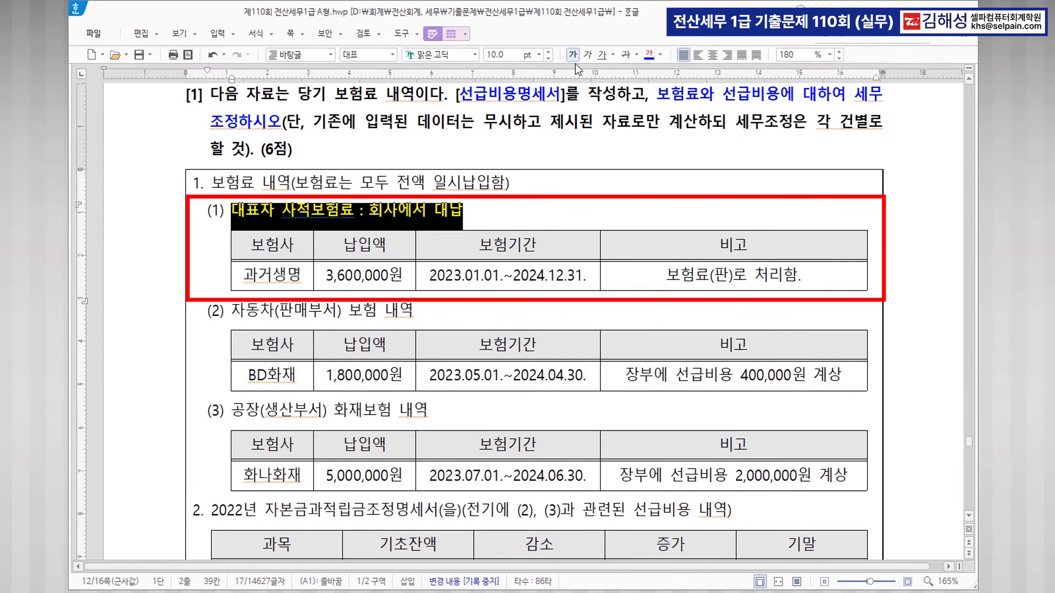
click(487, 212)
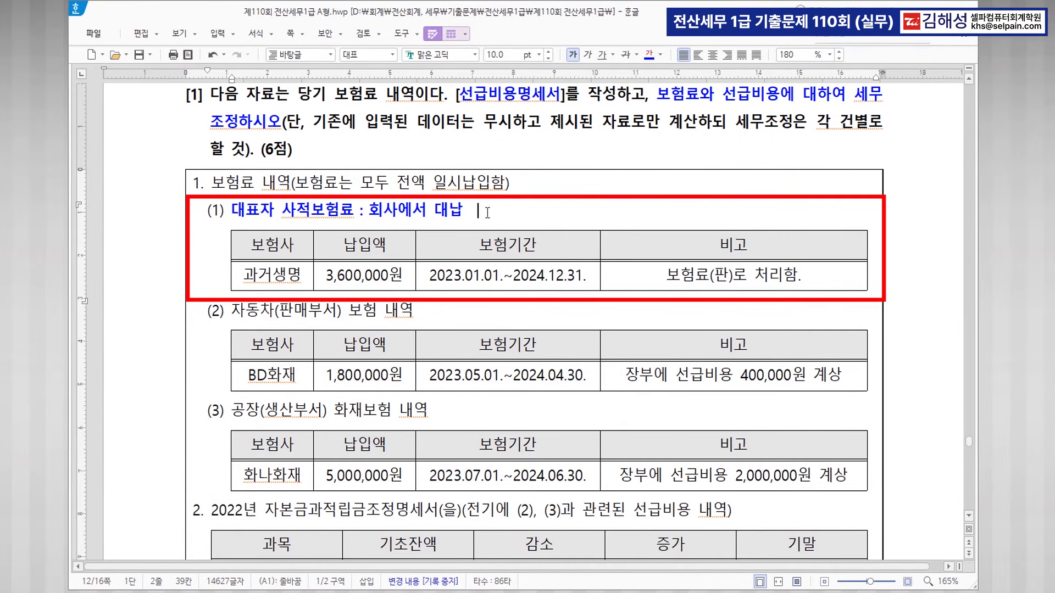
text(>>> 손금)
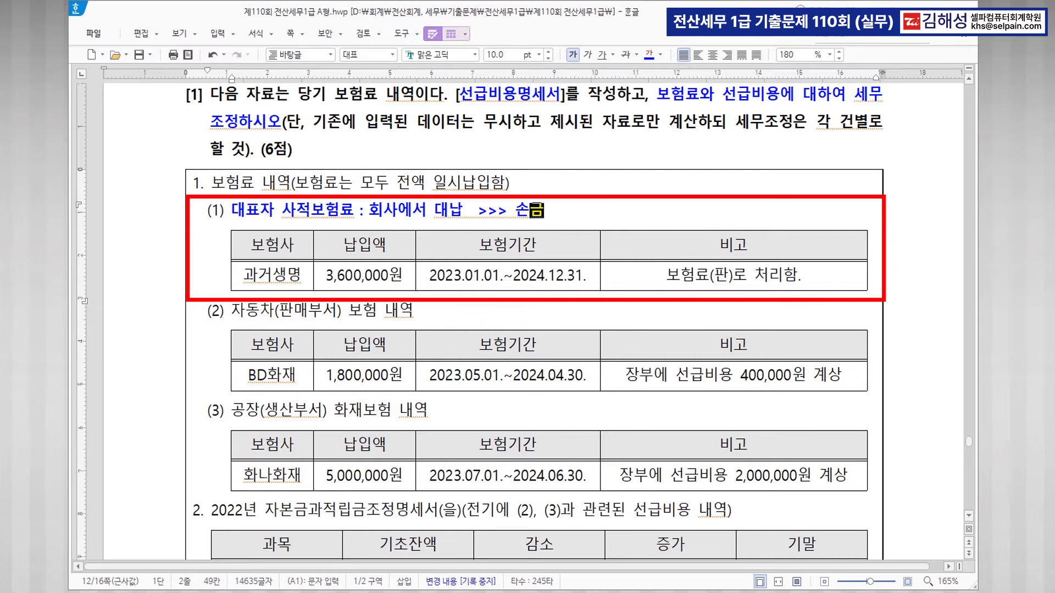
text(불산입  >>)
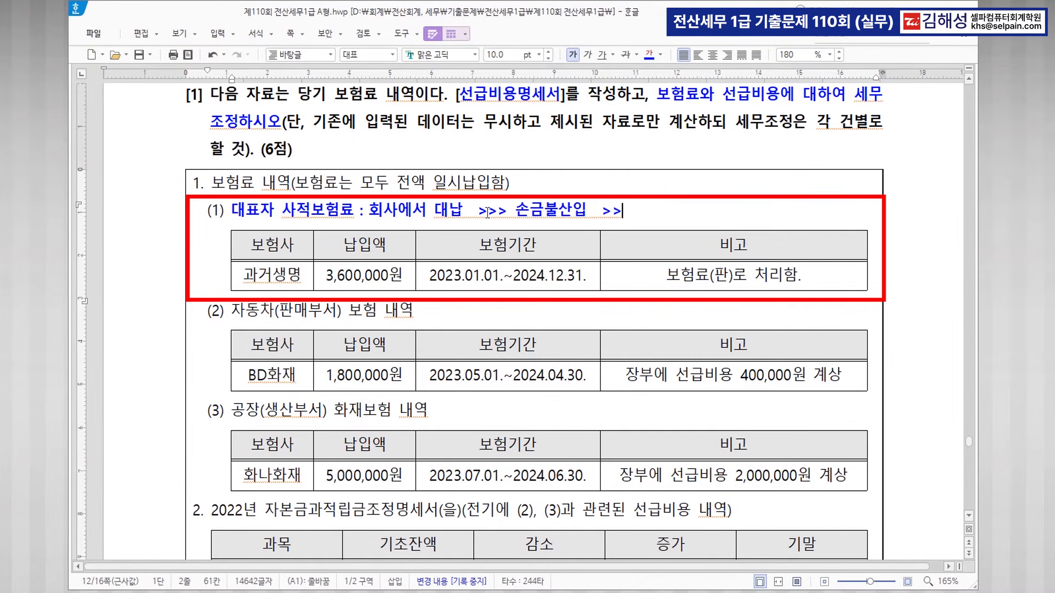
text(tkd)
key(BackSpace)
key(BackSpace)
key(BackSpace)
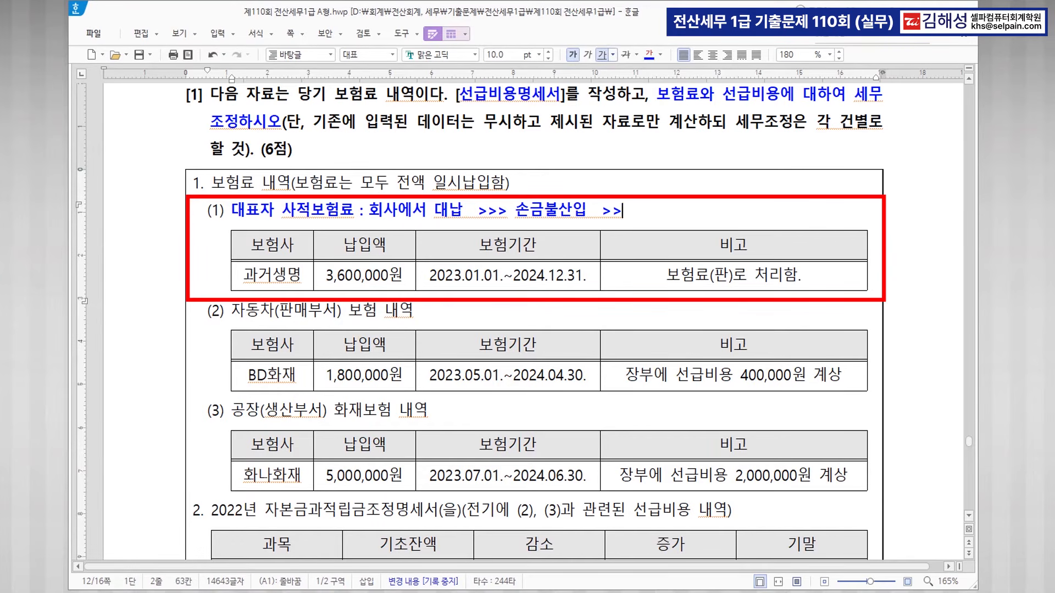
text(상여)
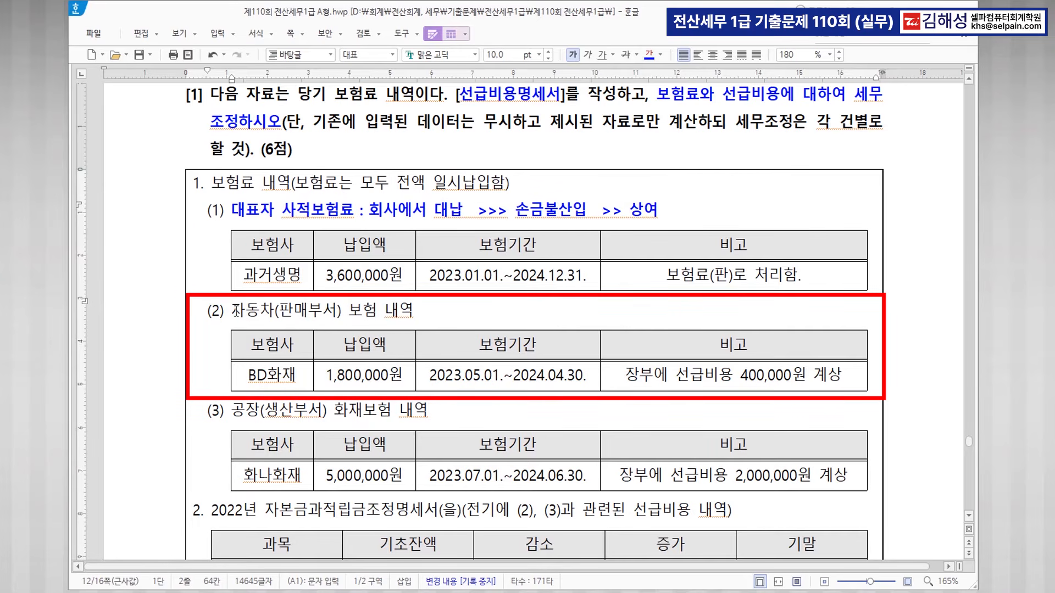
Colour the BD화재 and 화나화재 insurance rows blue.
drag(253, 375, 779, 379)
click(648, 53)
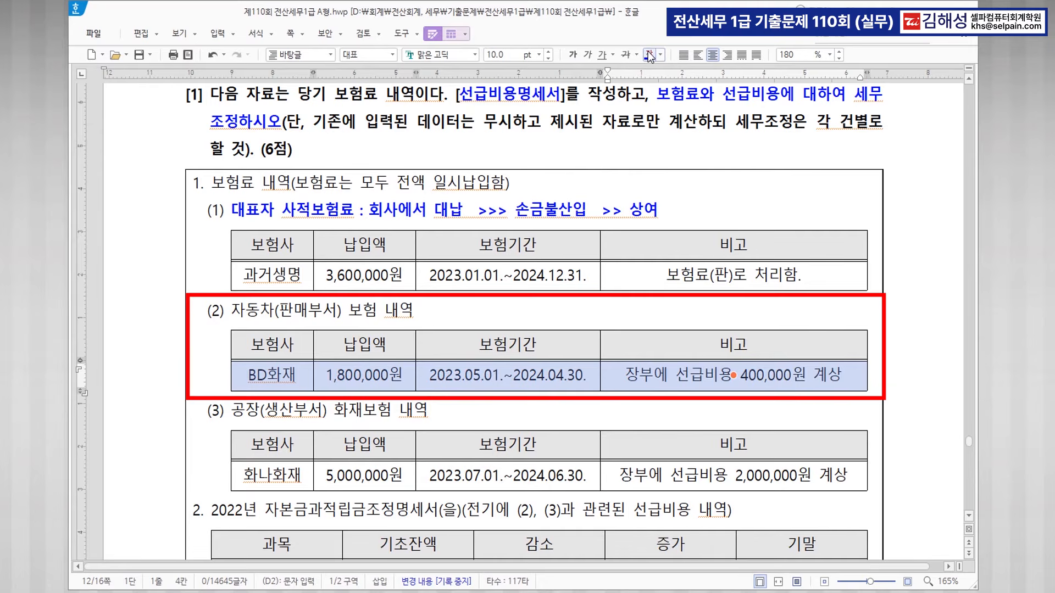
scroll(467, 424, down, 2)
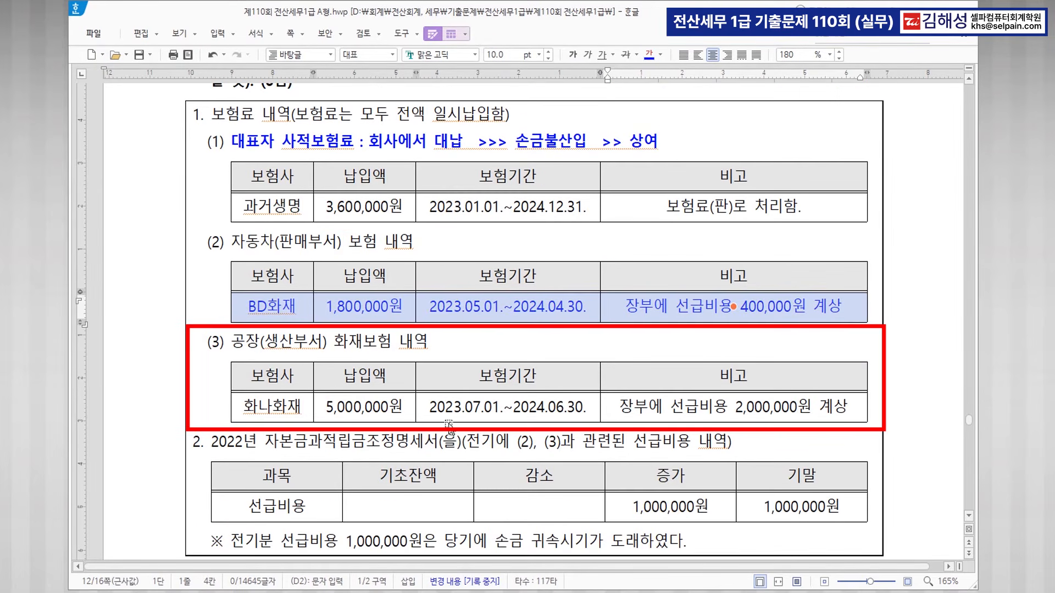
drag(269, 407, 742, 407)
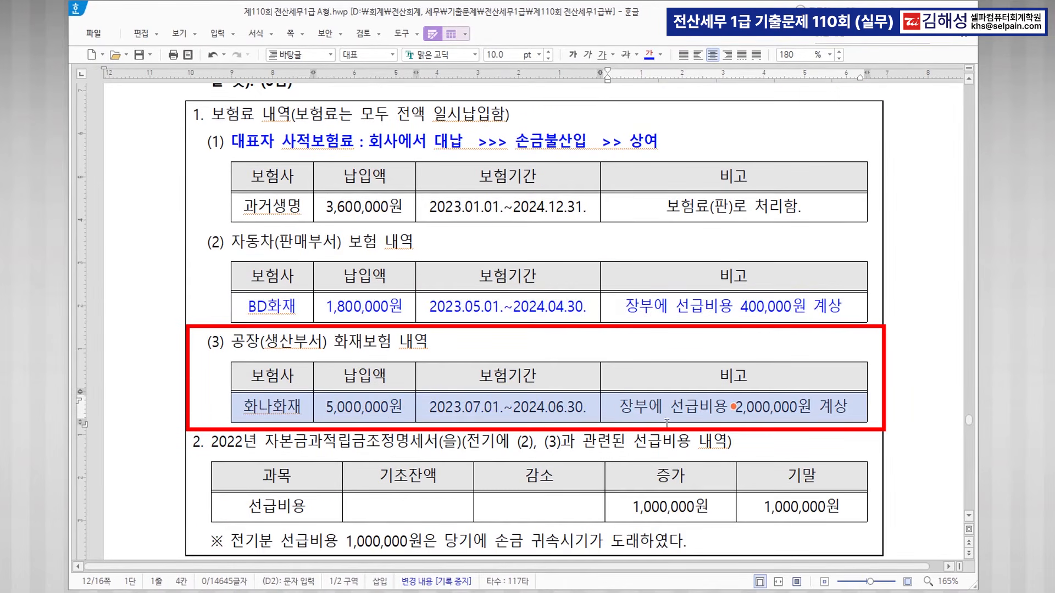
click(650, 57)
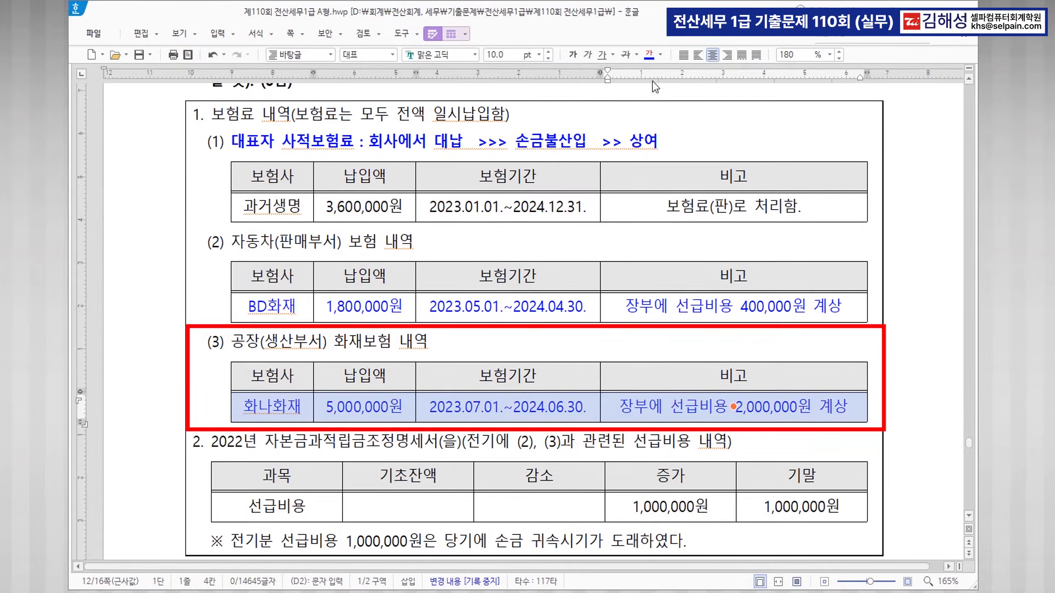
scroll(434, 487, down, 2)
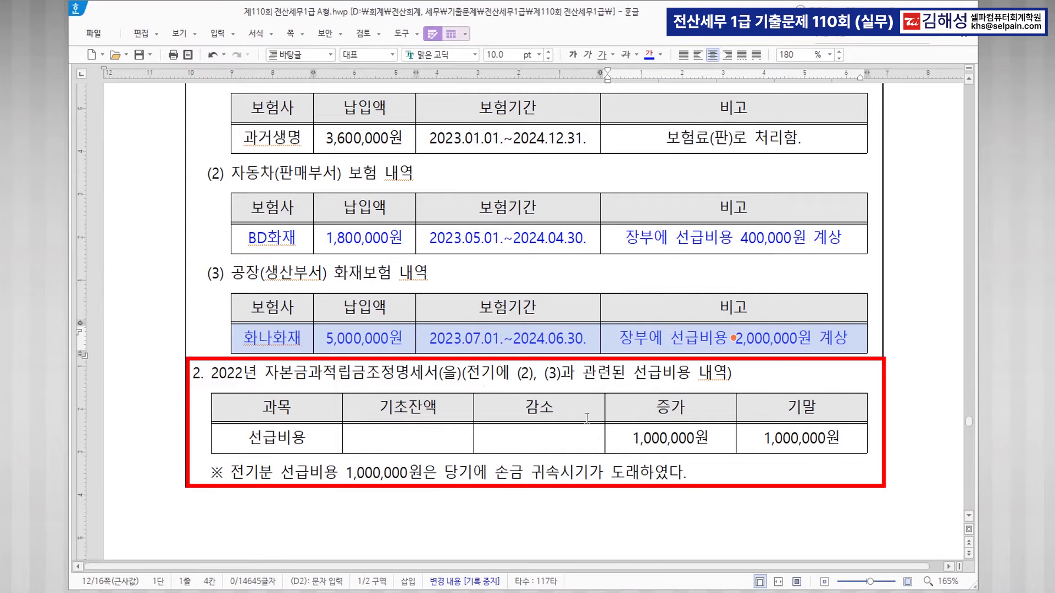
Bold-blue the 기말 1,000,000원 and '당기에 손금 귀속시기가 도래', appending '>> 손금산입(유보감소)'.
drag(765, 438, 845, 432)
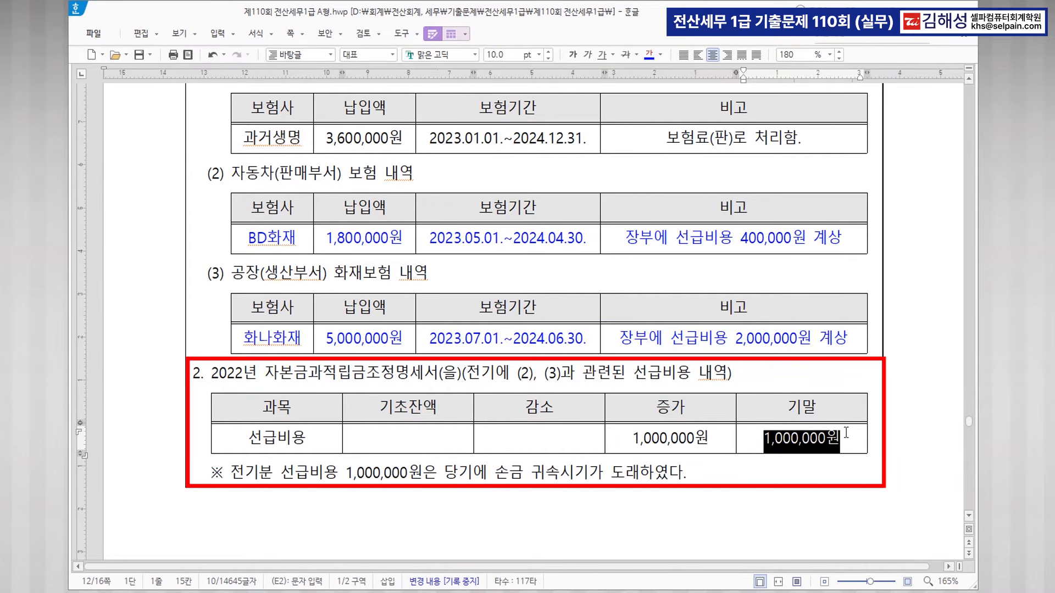
click(649, 56)
click(573, 55)
drag(444, 474, 639, 473)
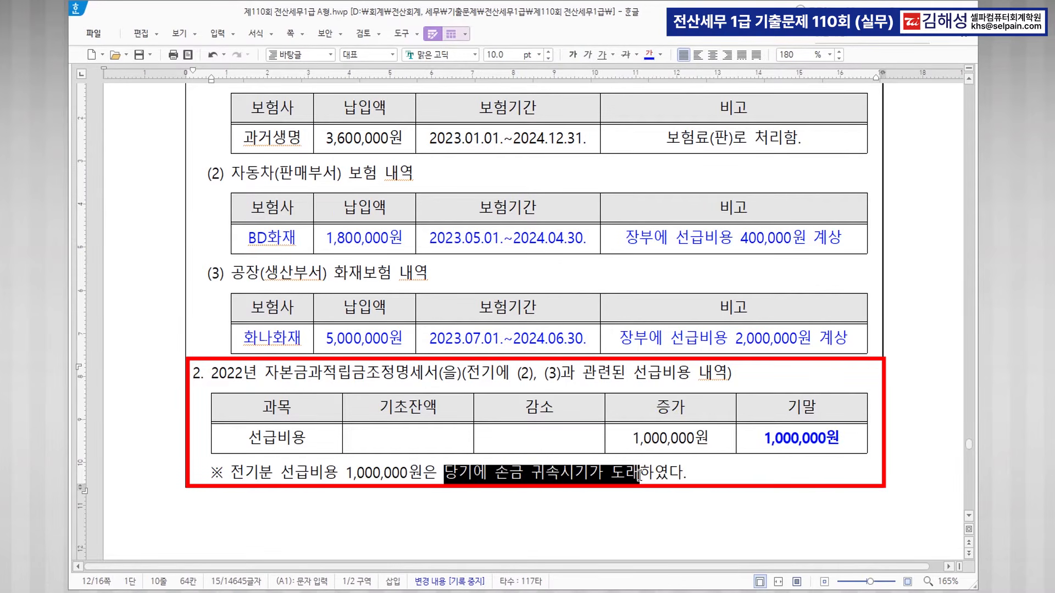
click(649, 54)
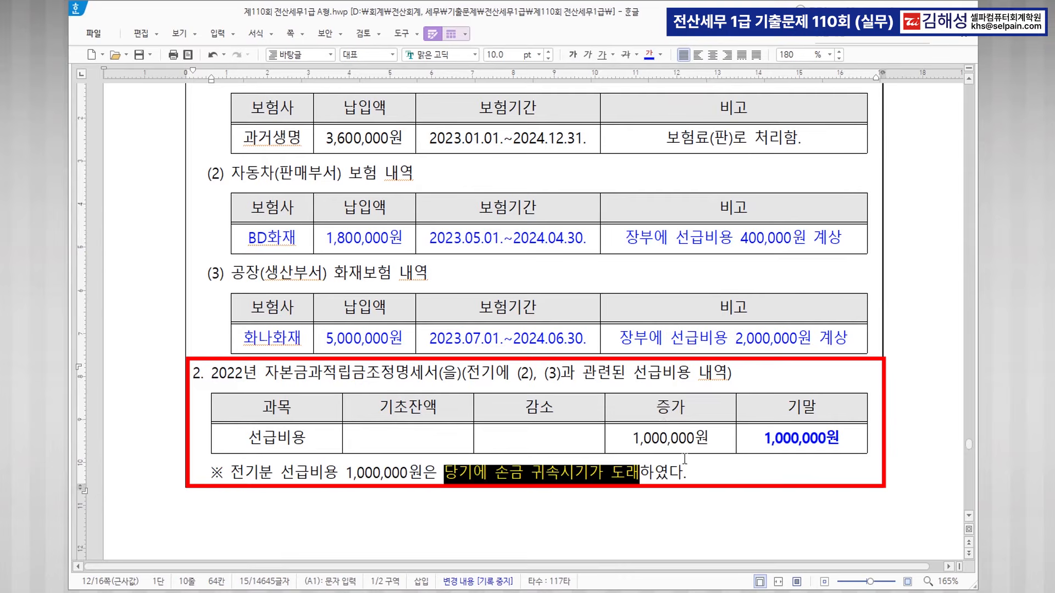
click(573, 55)
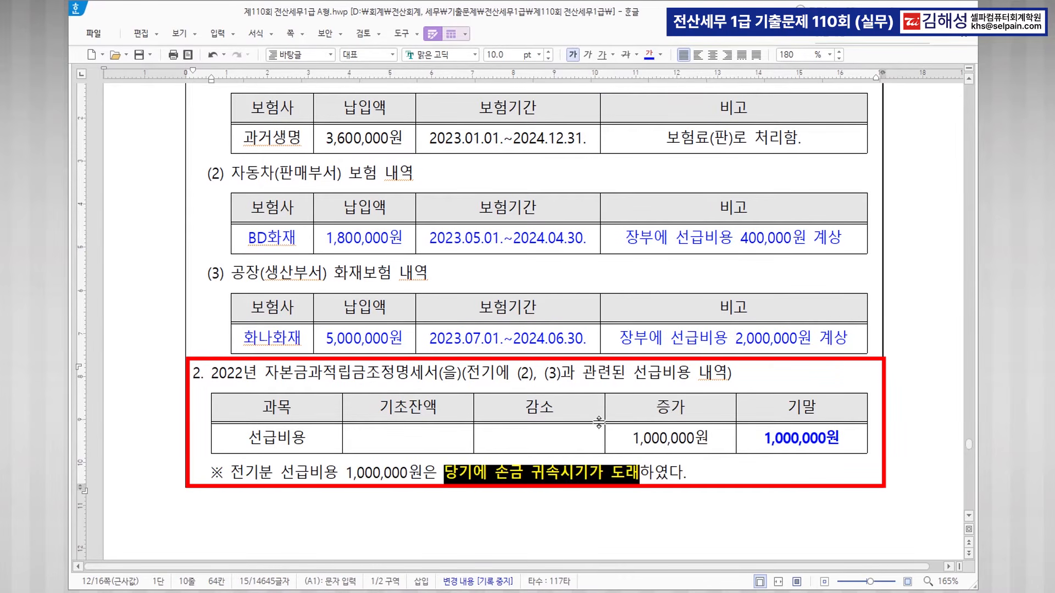
click(637, 475)
text(>> )
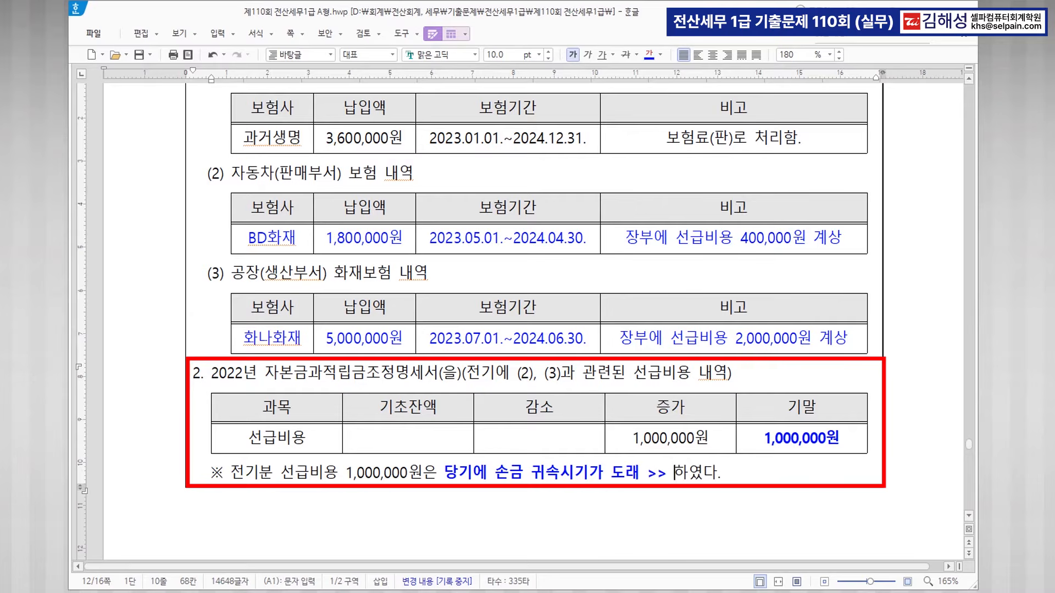
text(손금산입)
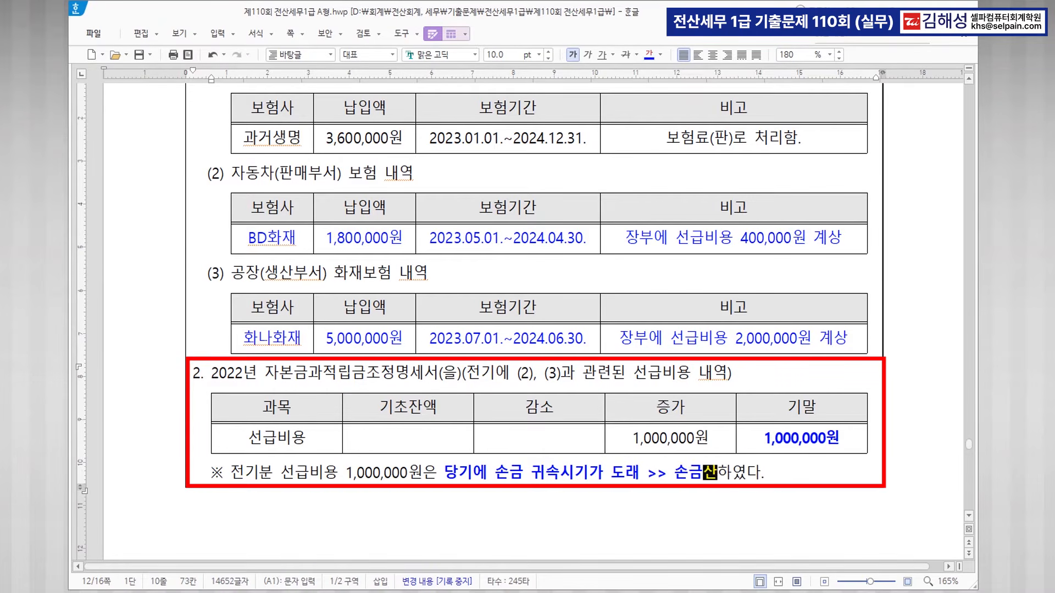
text((유보가)
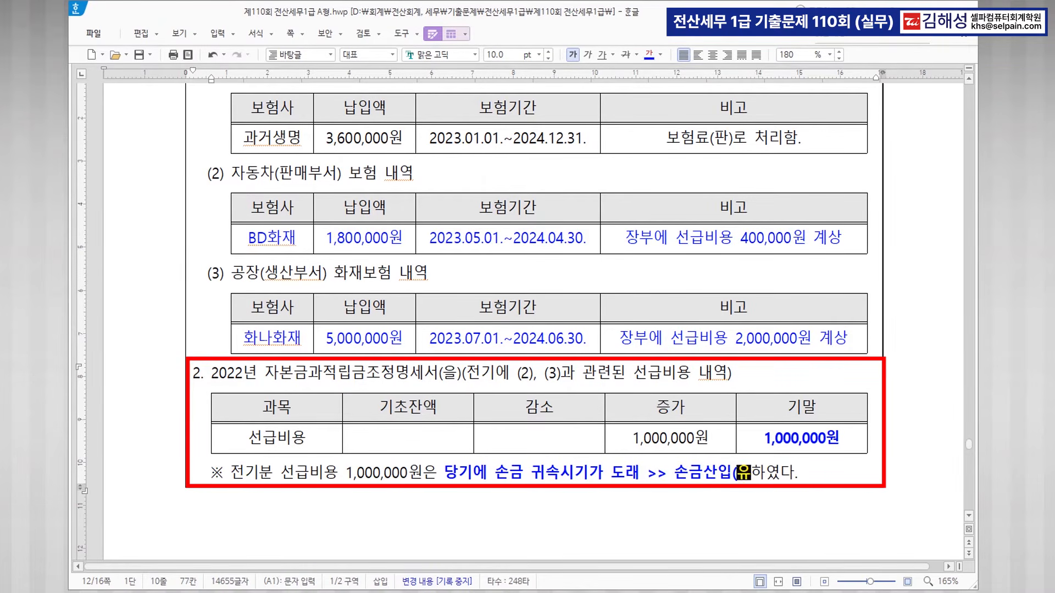
text(ㅁ소))
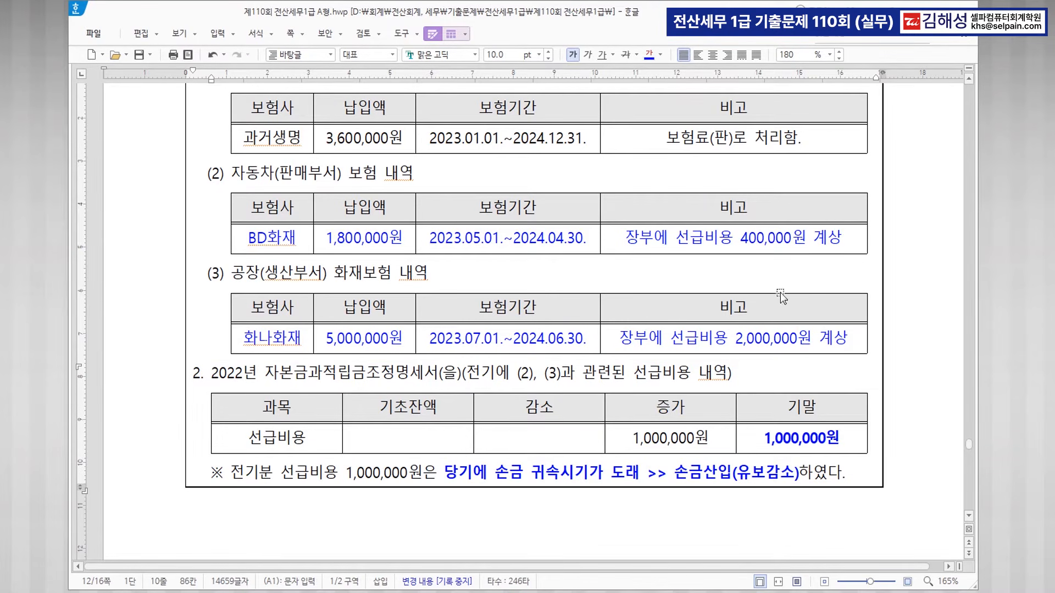
Review the 400,000원 and 2,000,000원 prepaid amount notes before returning to KcLep.
click(768, 238)
click(784, 349)
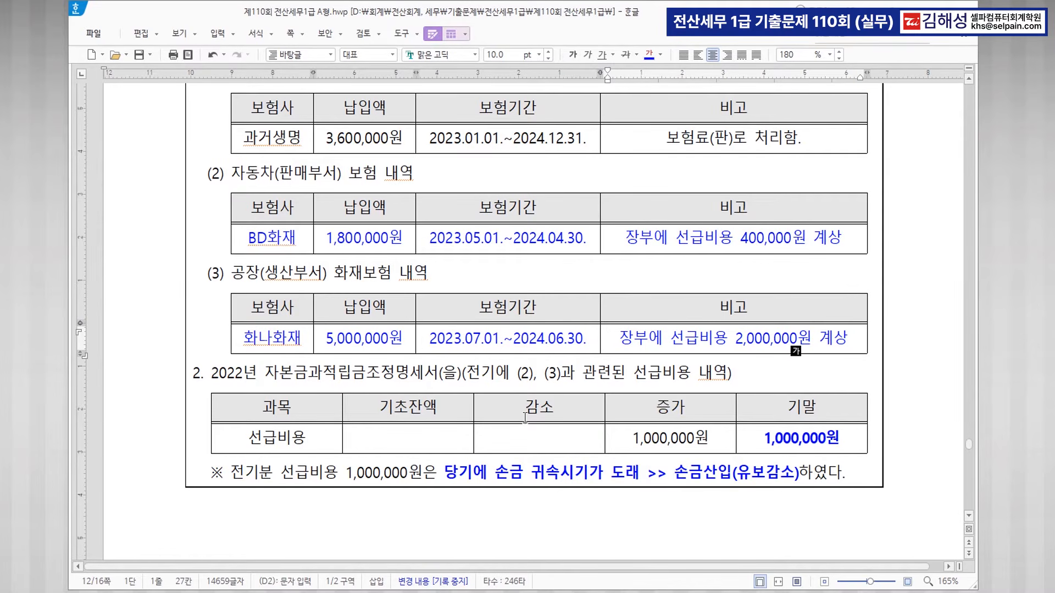
scroll(557, 371, up, 2)
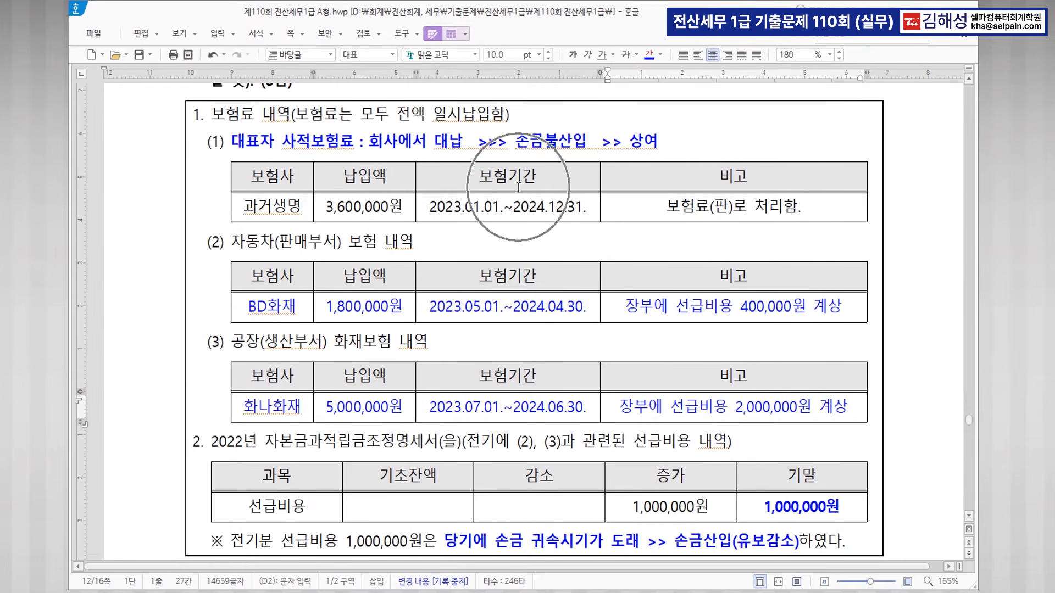
key(ctrl)
key(ctrl)
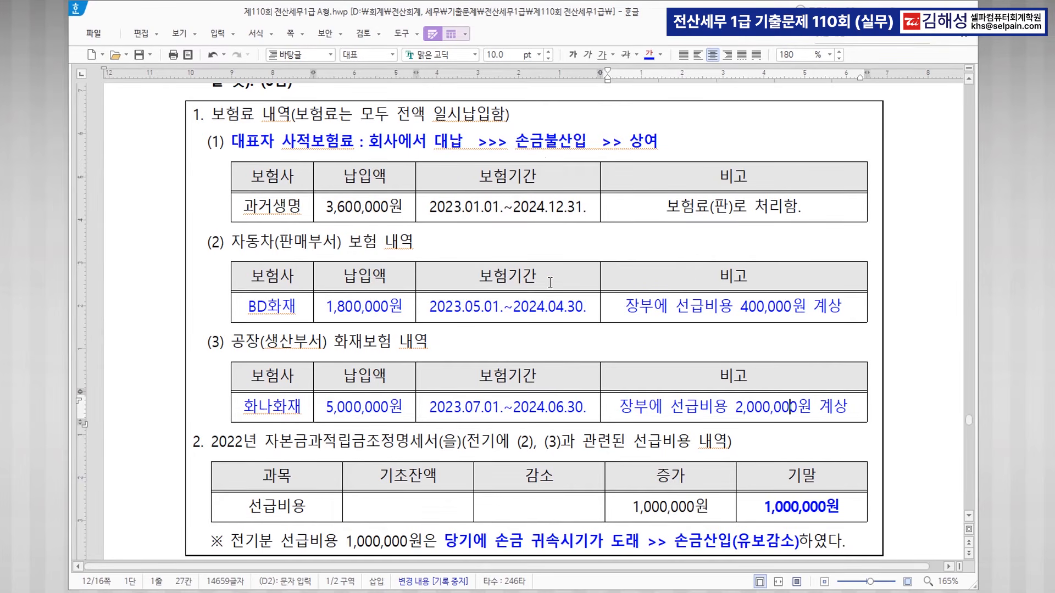
scroll(550, 283, down, 2)
scroll(550, 285, down, 2)
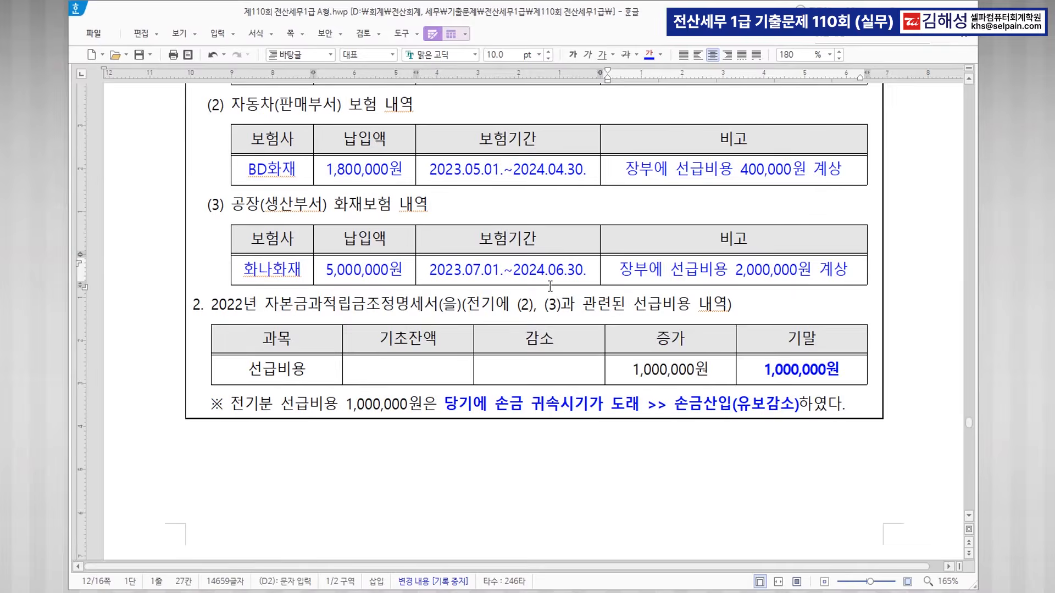
key(alt+Tab)
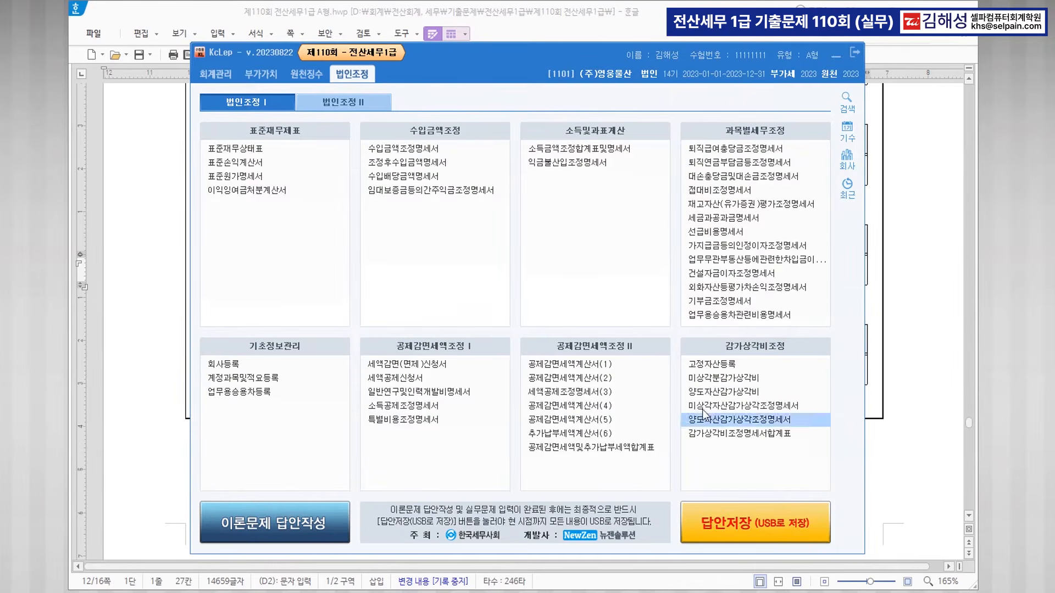
In 선급비용명세서, start a 선급 보험료 row for 자동차보험 with vendor BD화재.
click(720, 231)
click(835, 55)
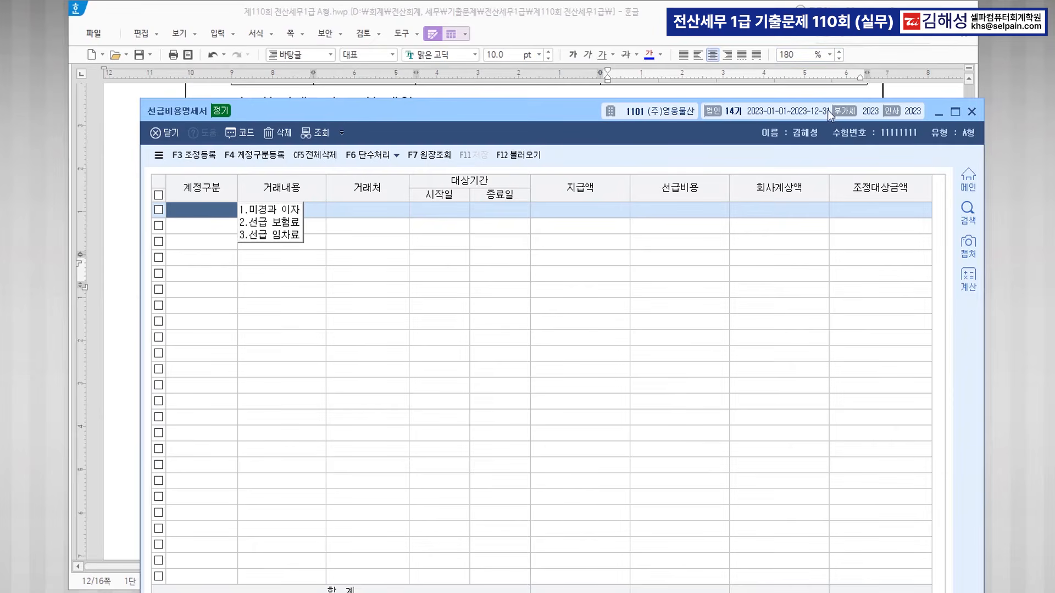
drag(549, 118, 542, 231)
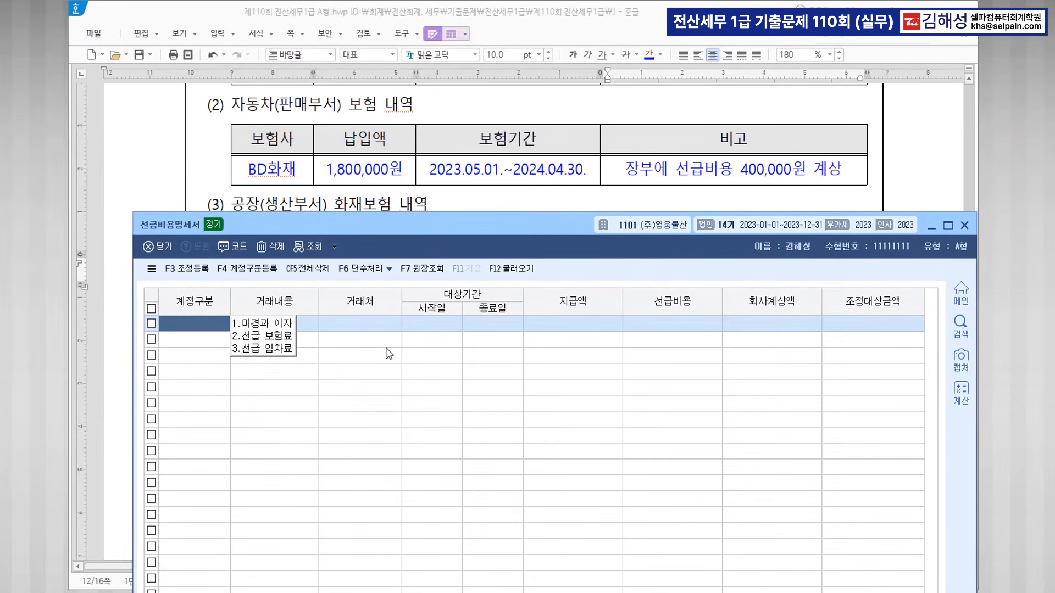
key(2)
key(Return)
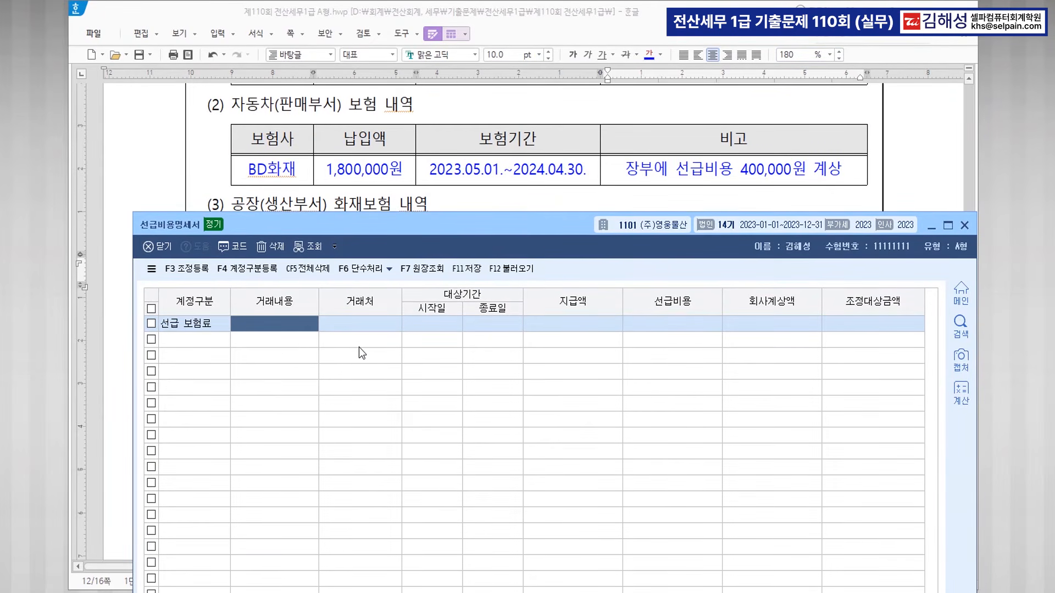
text(자동차보험)
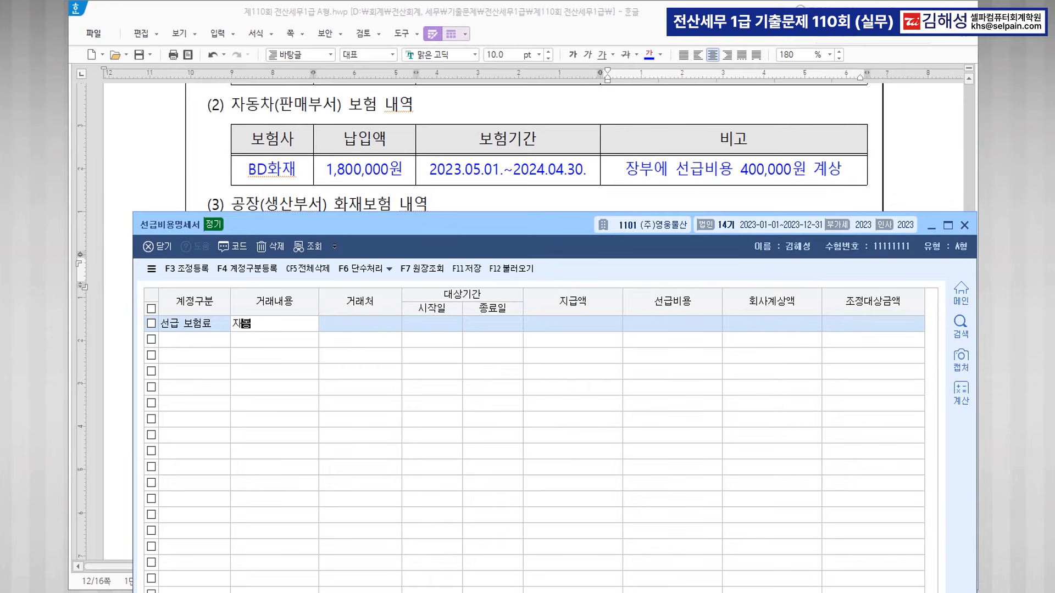
key(Return)
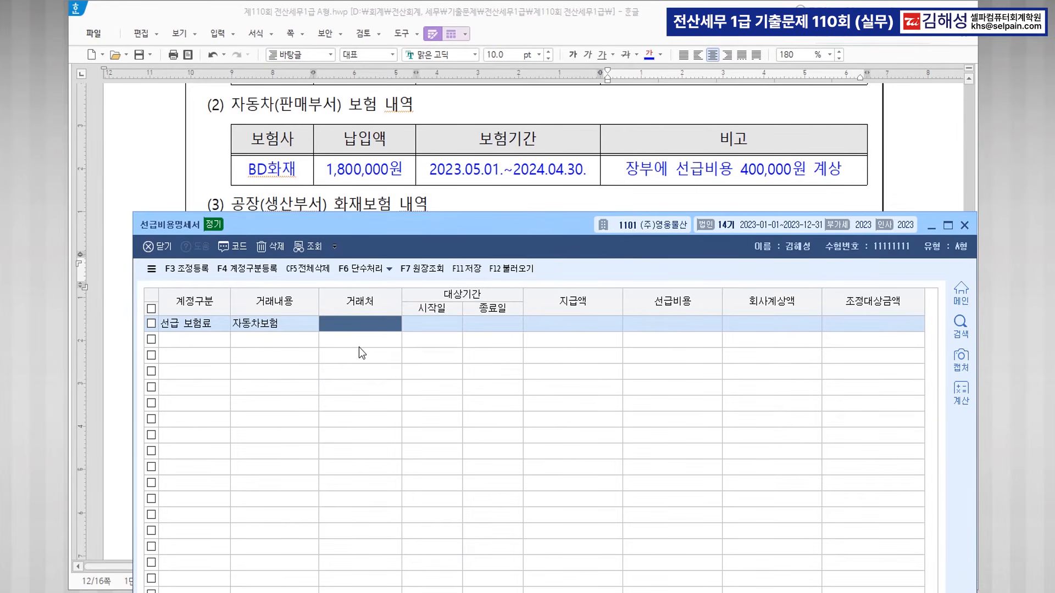
key(F2)
text(ㅂ)
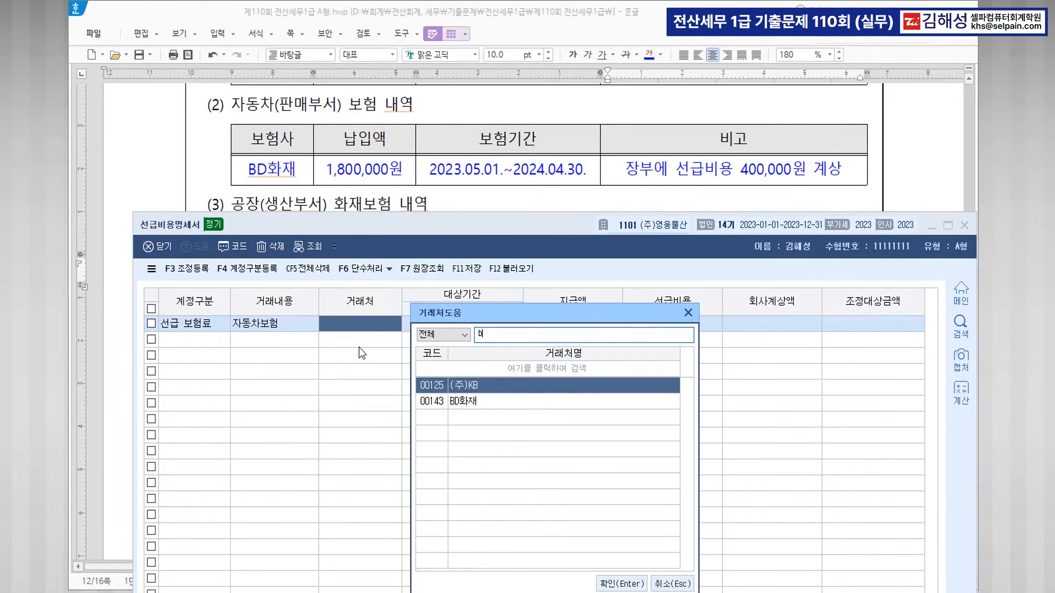
key(Down)
key(Return)
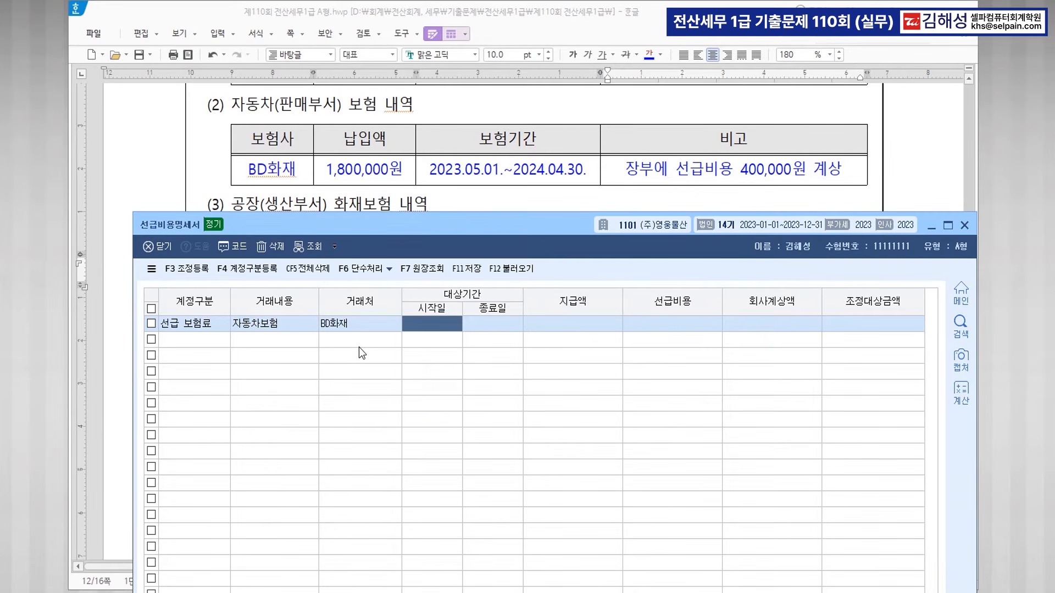
Enter period 2023-05-01~2024-04-30, 1,800,000 paid and 400,000 booked.
text(2023-0)
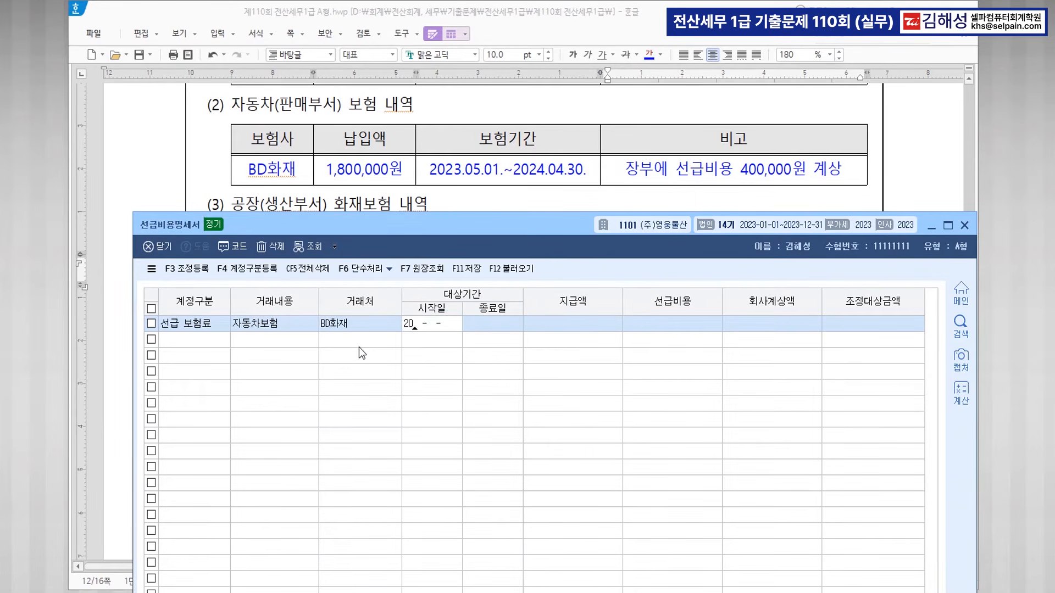
text(5-01)
key(Return)
text(2024-04-30)
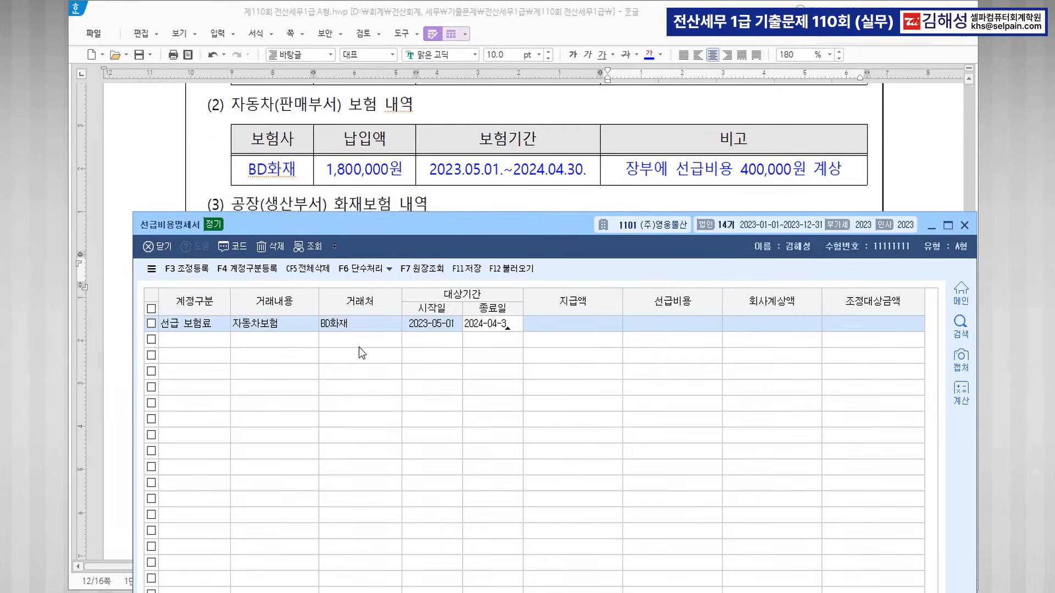
key(Return)
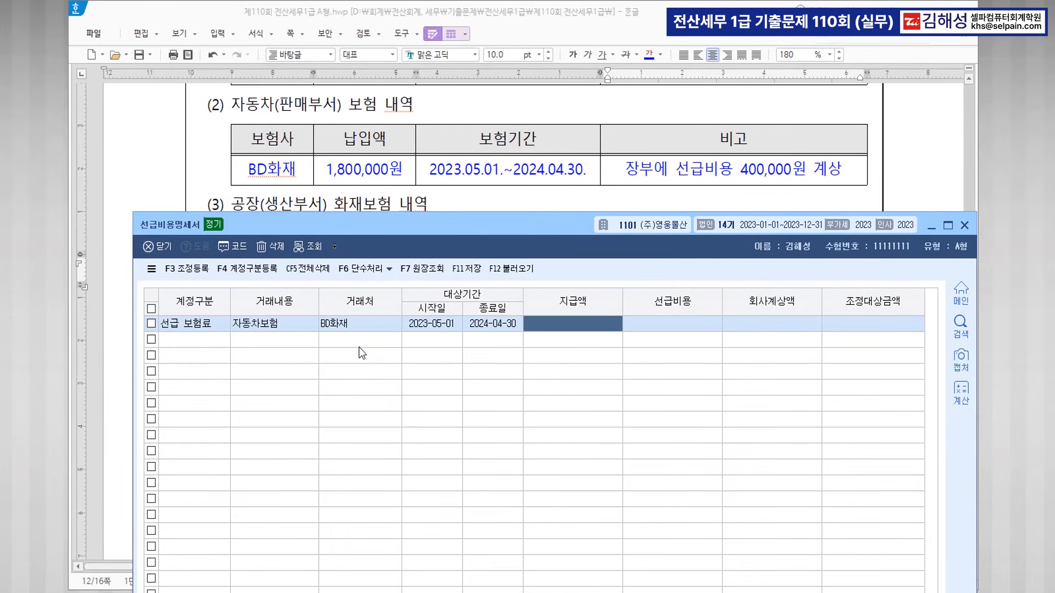
text(1800000)
key(Return)
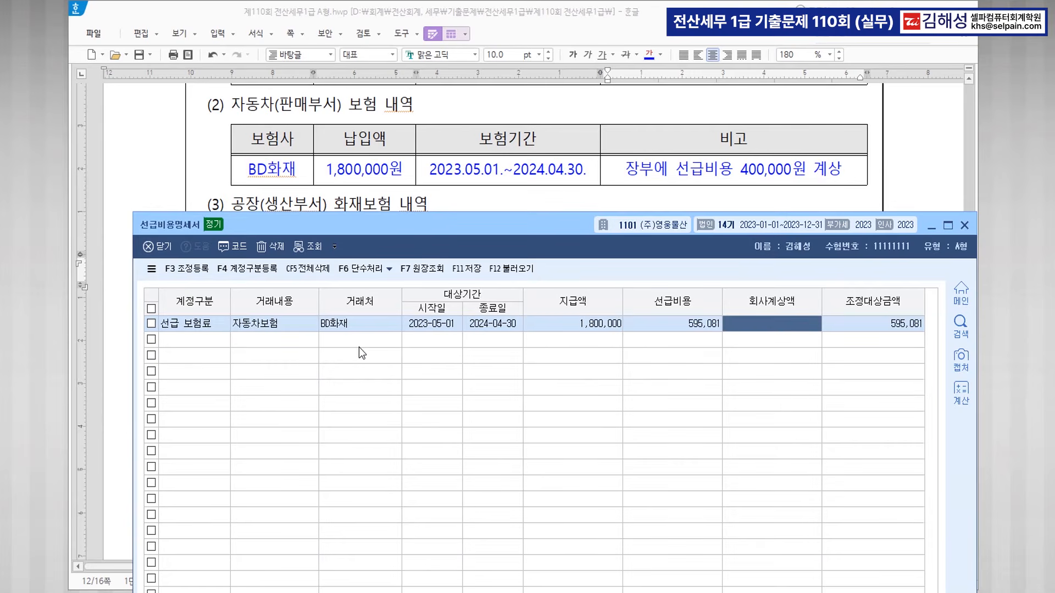
text(400000)
key(Return)
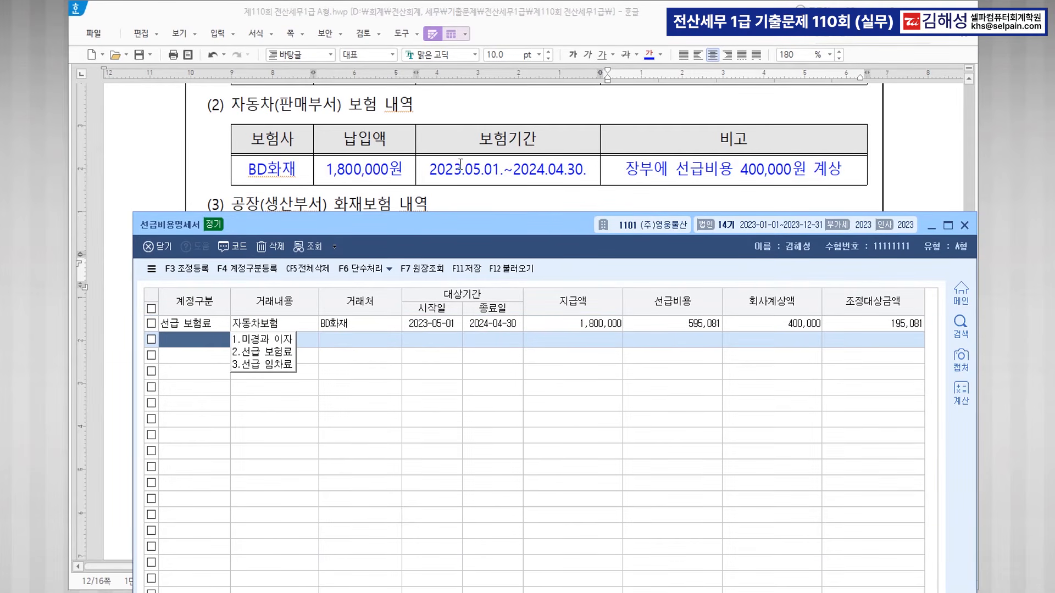
Add a second 선급 보험료 row for 화재보험 with vendor 화나화재.
scroll(466, 158, down, 3)
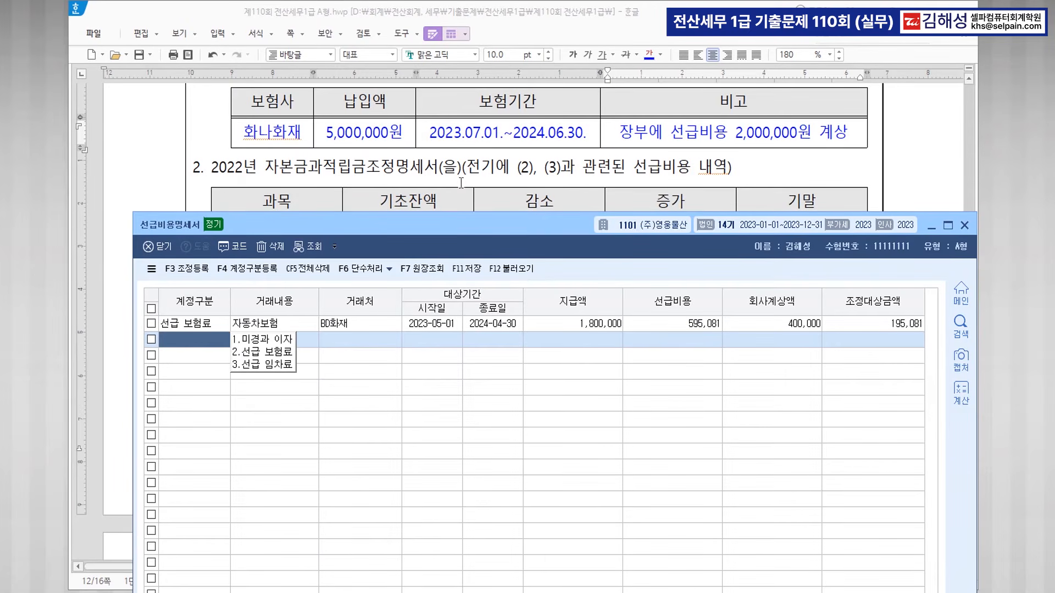
key(2)
key(Return)
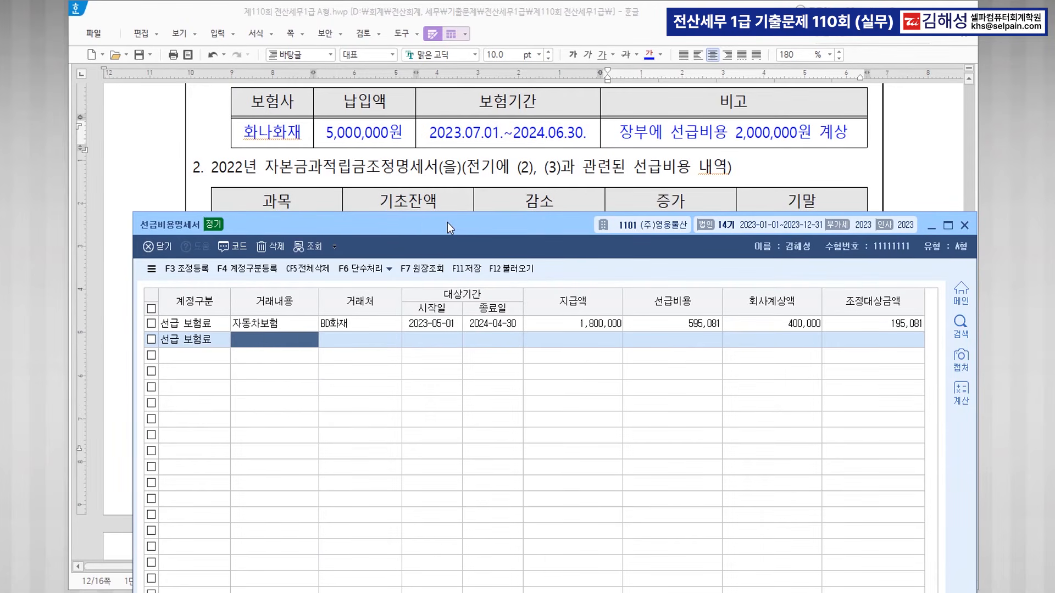
text(화재보험)
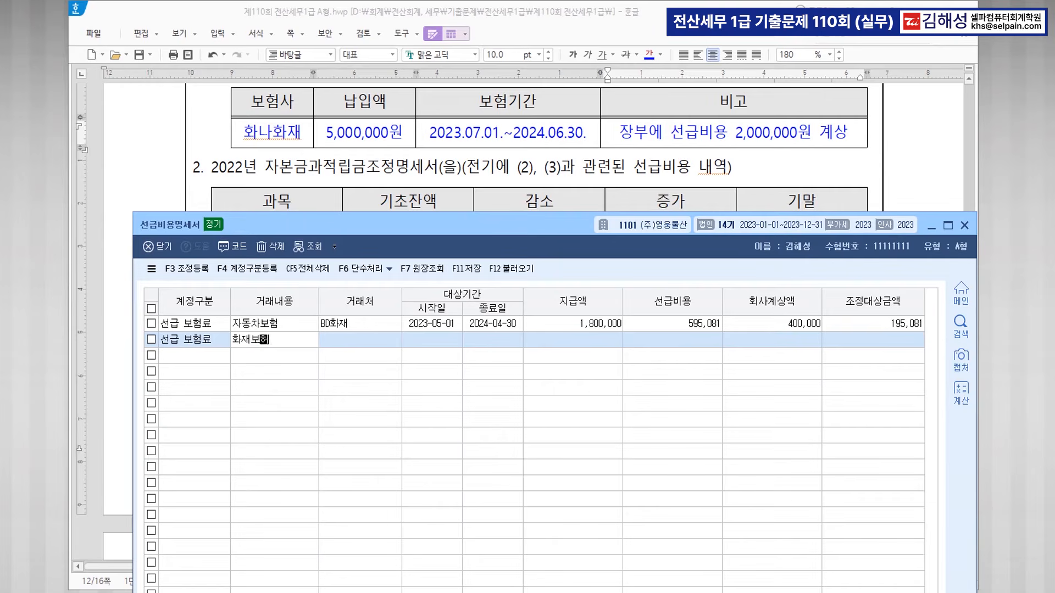
key(Return)
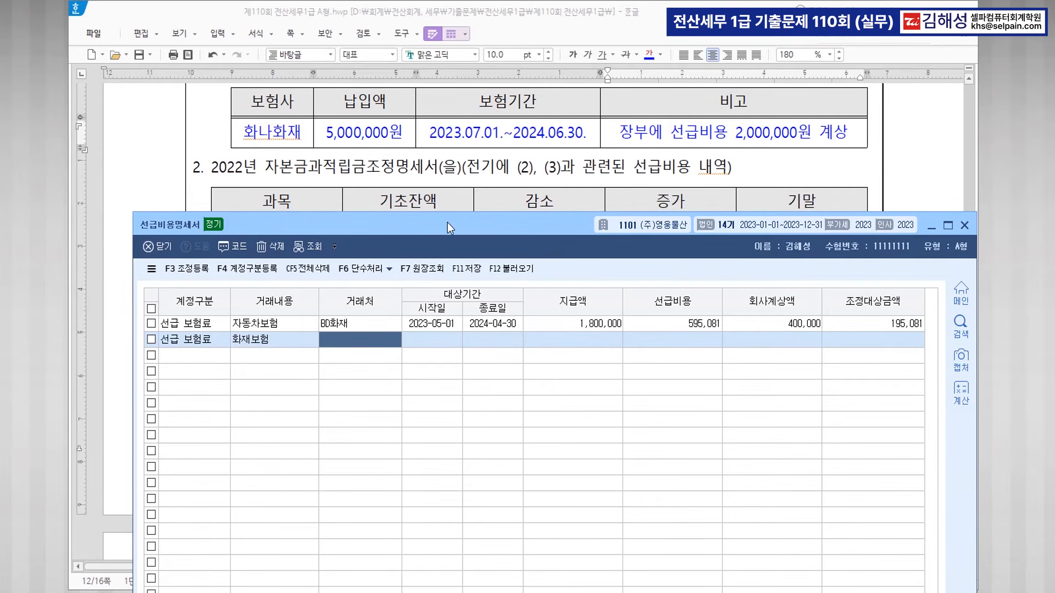
text(화)
key(BackSpace)
key(Return)
key(Left)
key(F2)
text(화나)
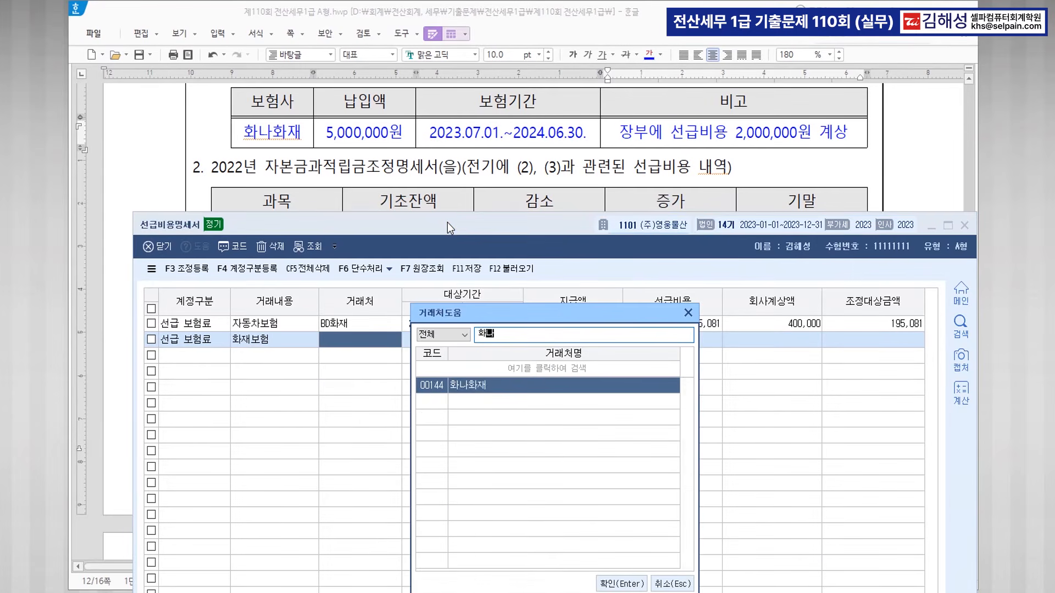
key(Return)
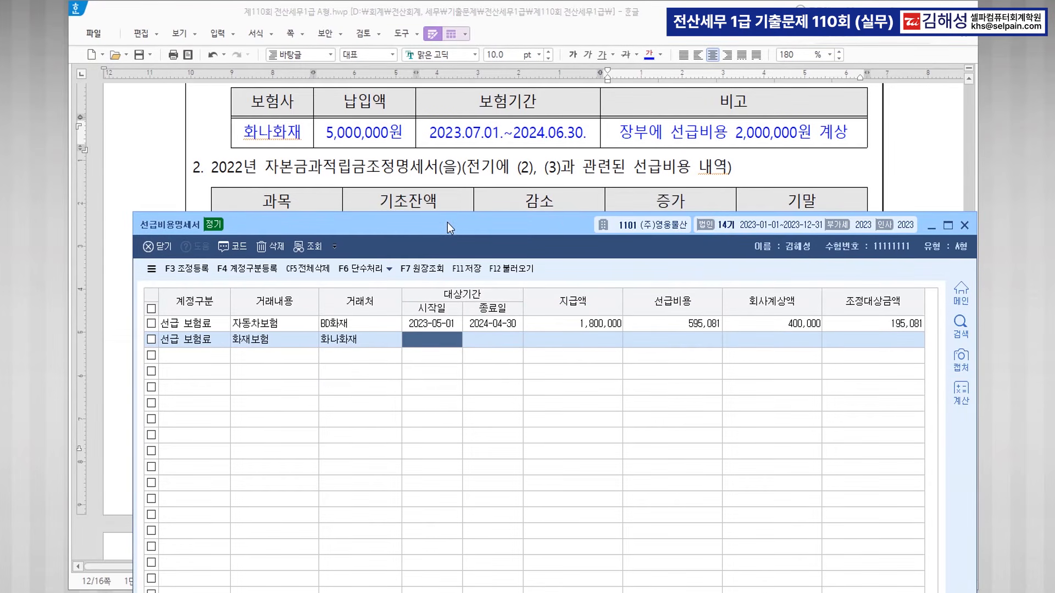
Enter period 2023-07-01~2024-06-30, 5,000,000 paid and 2,000,000 booked.
text(2023-07-)
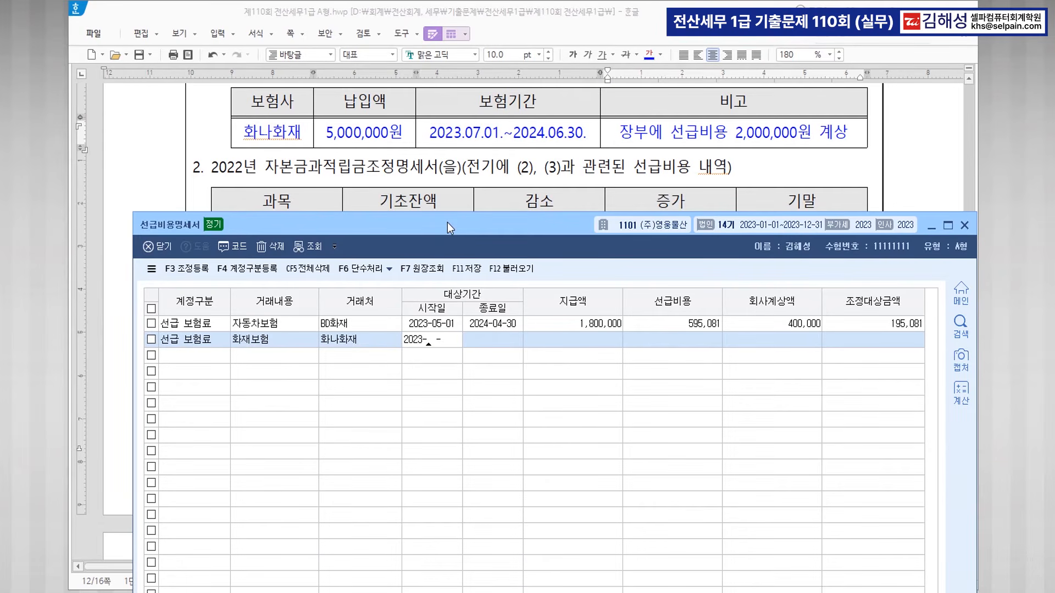
text(01)
key(Return)
text(2024-06-)
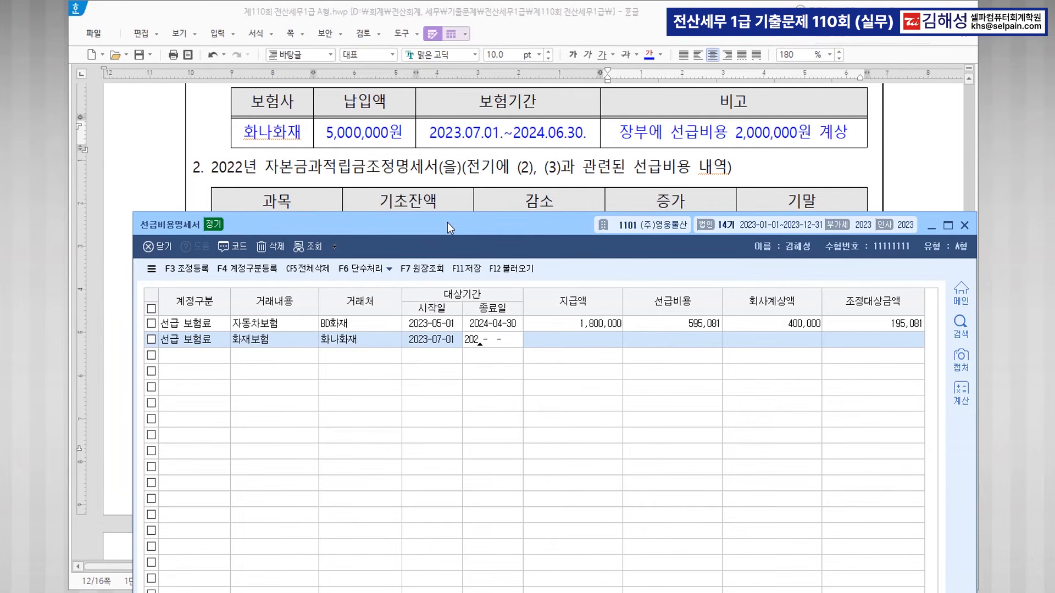
text(30)
key(Return)
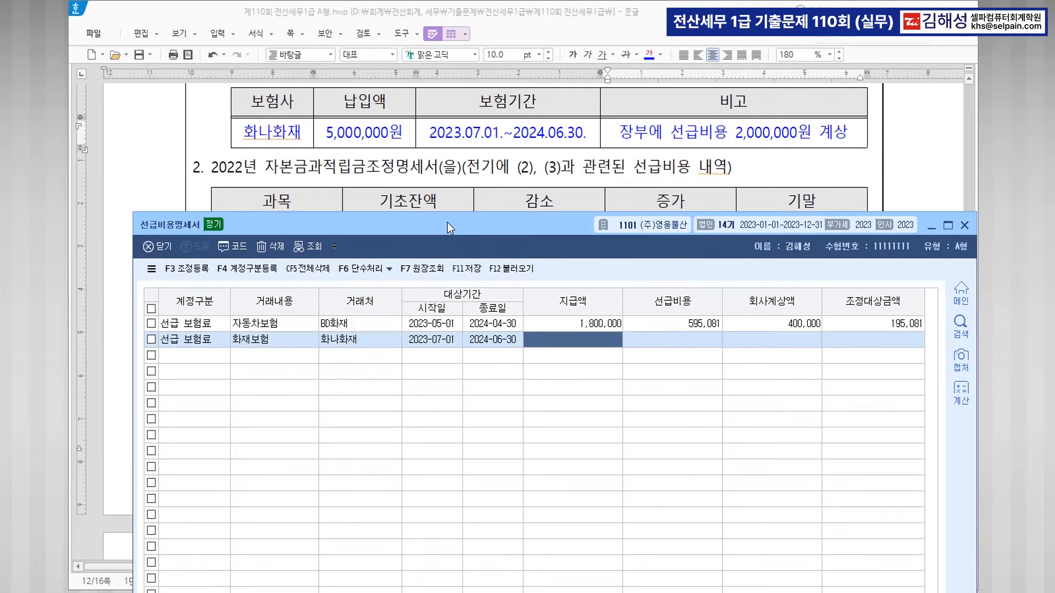
text(5000000)
key(Return)
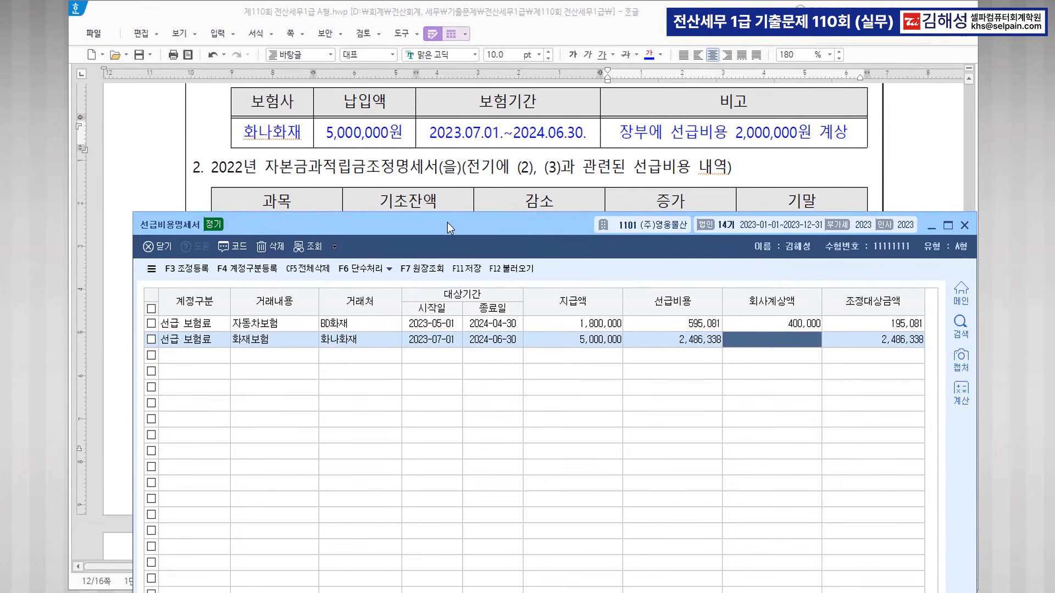
text(2000000)
key(Return)
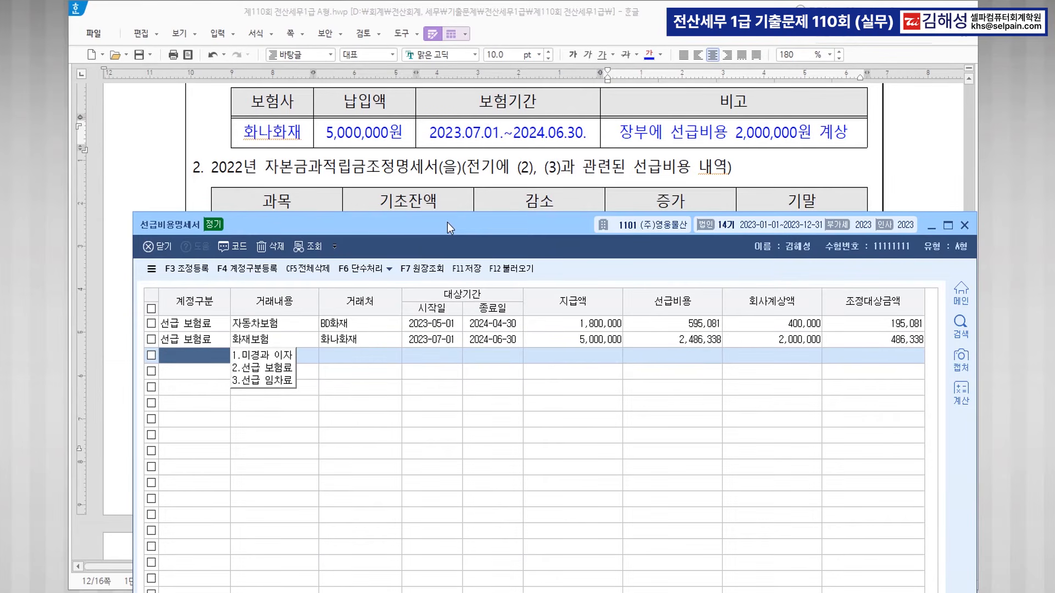
Register 자동차보험 선급 195,081 as 손금불산입 with 유보발생 disposal.
click(203, 270)
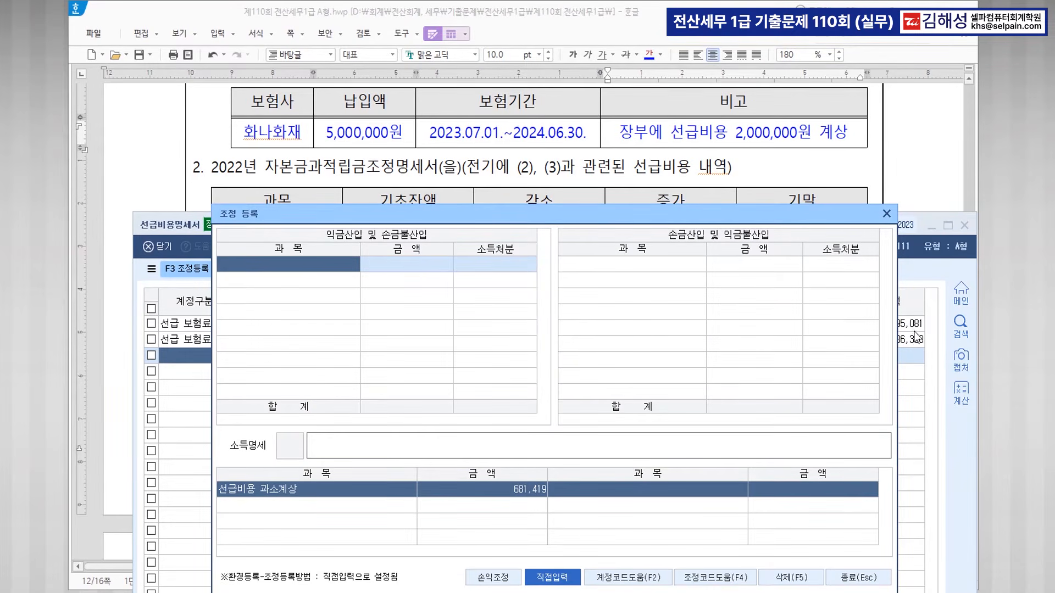
drag(652, 214, 571, 203)
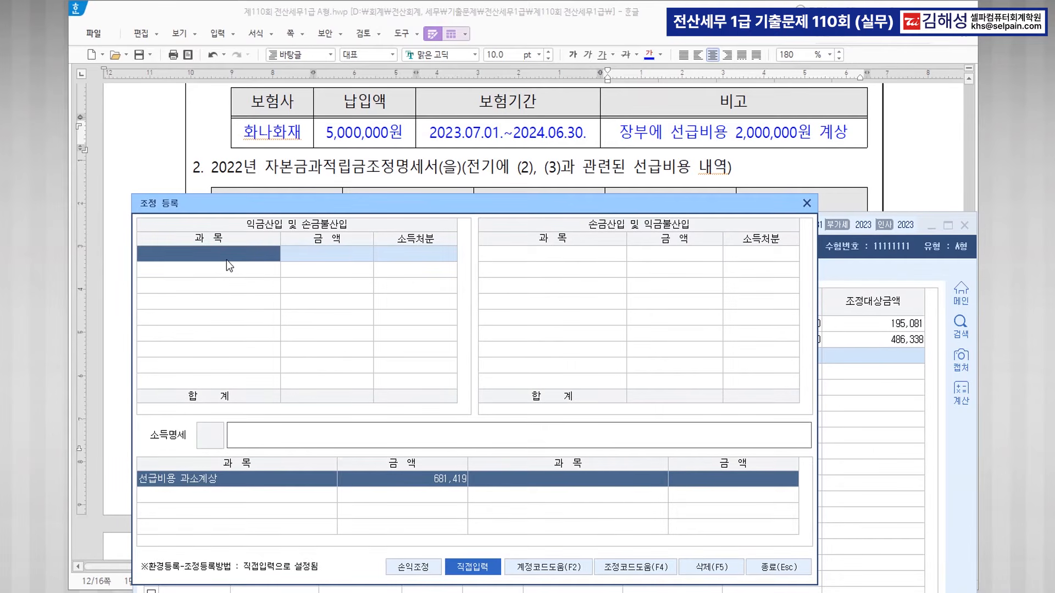
text(자동차)
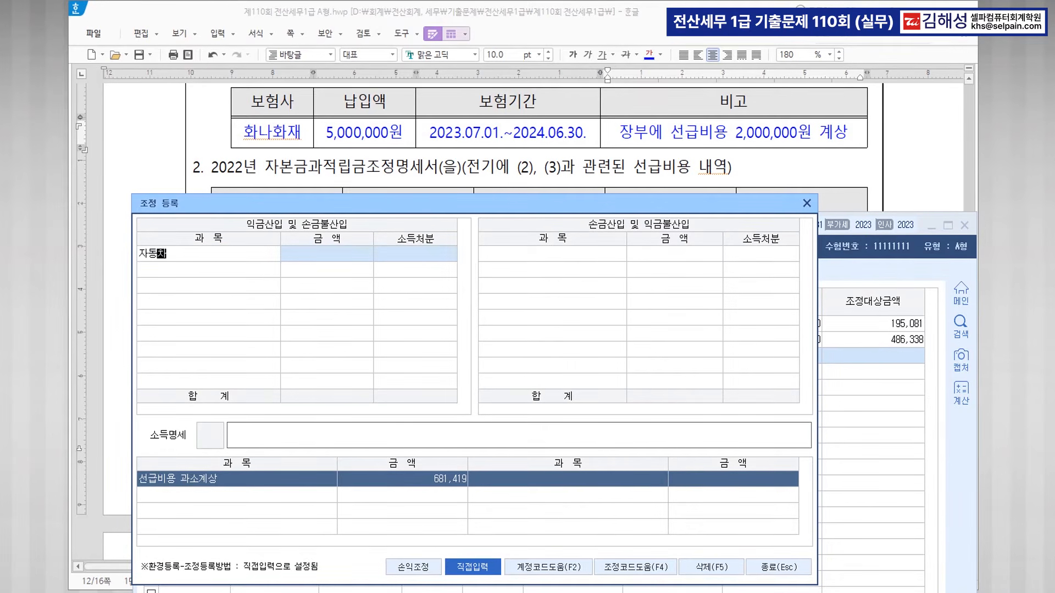
text(보험 선급)
key(Return)
text(195)
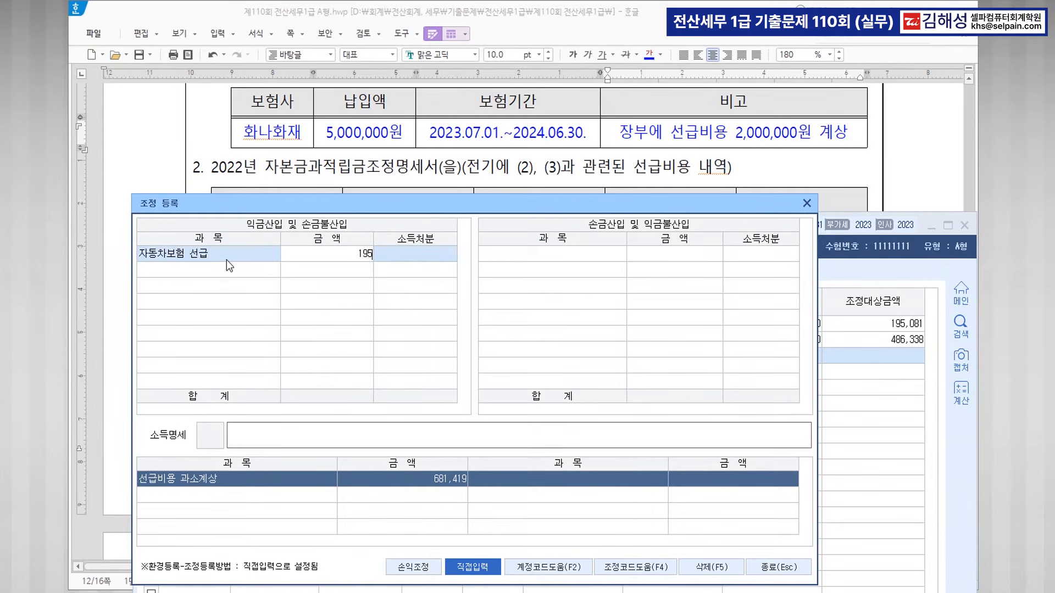
text(,081)
key(Return)
text(1)
key(Return)
key(Return)
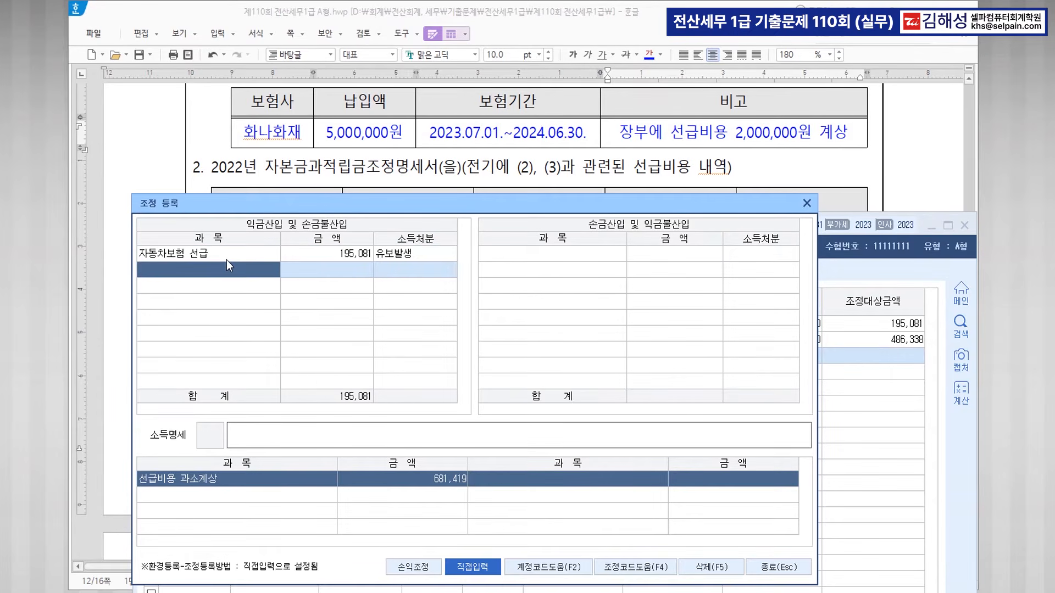
Register 화재보험 선급 486,338 as 손금불산입 with 유보발생 disposal.
text(화재)
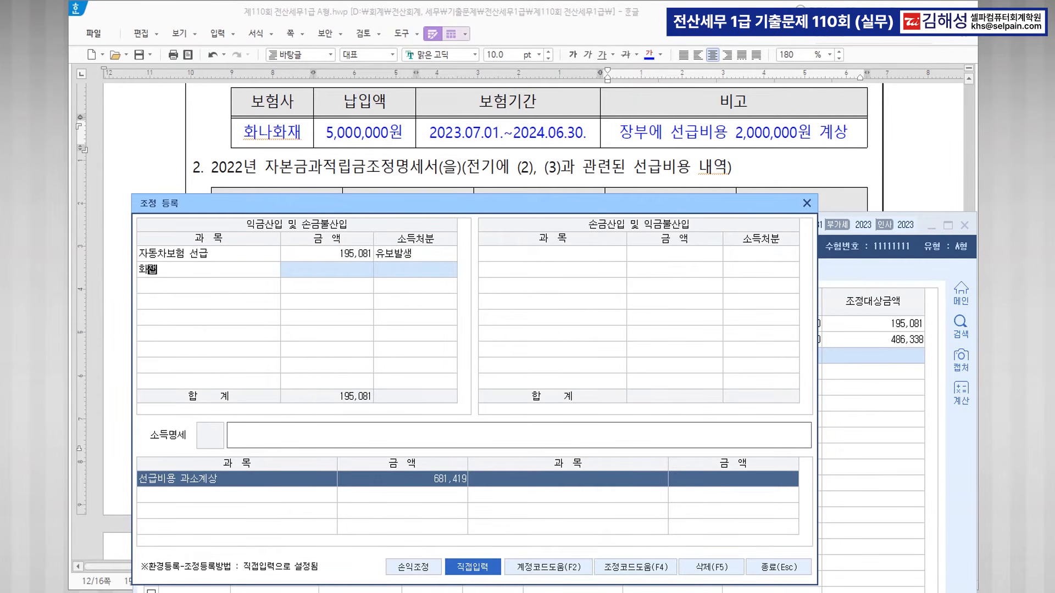
text(보험 선급)
key(Return)
text(48)
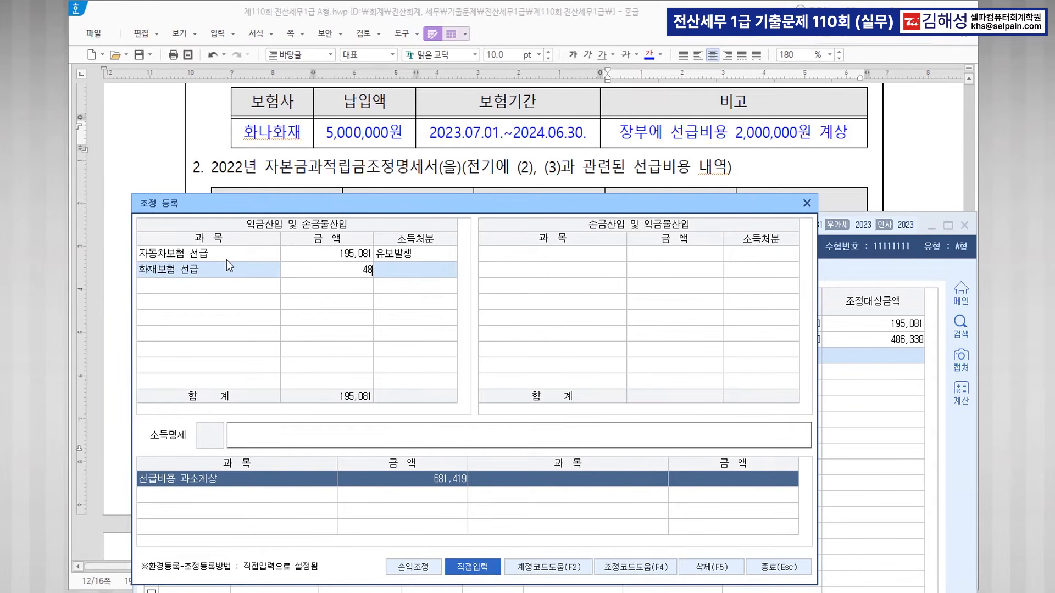
text(6338)
key(Return)
text(1)
key(Return)
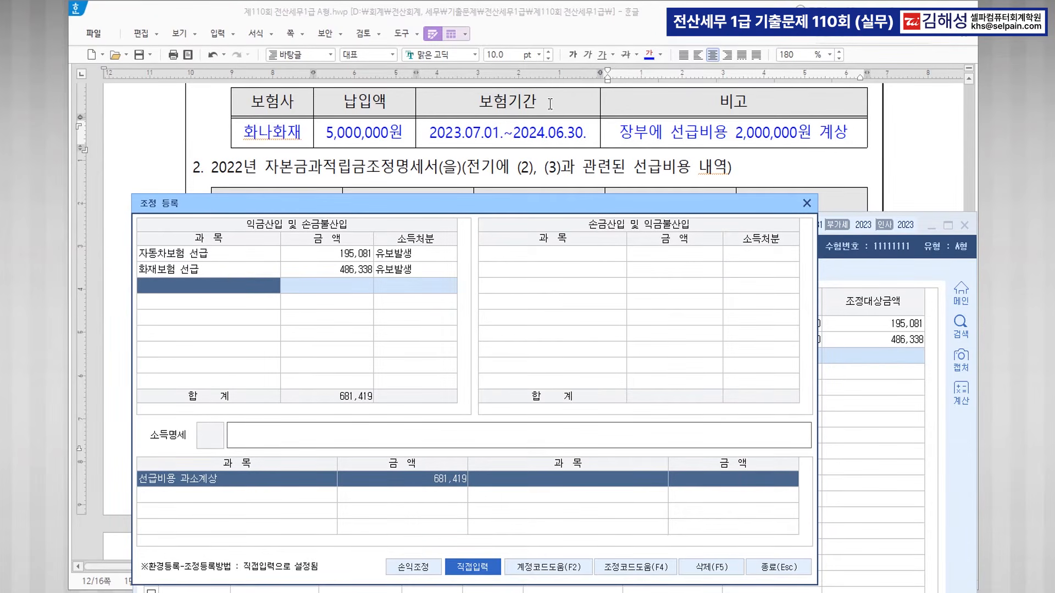
Register 대표자사적보험 3,600,000 as 손금불산입 with 상여 disposal.
scroll(547, 128, up, 3)
scroll(548, 128, up, 2)
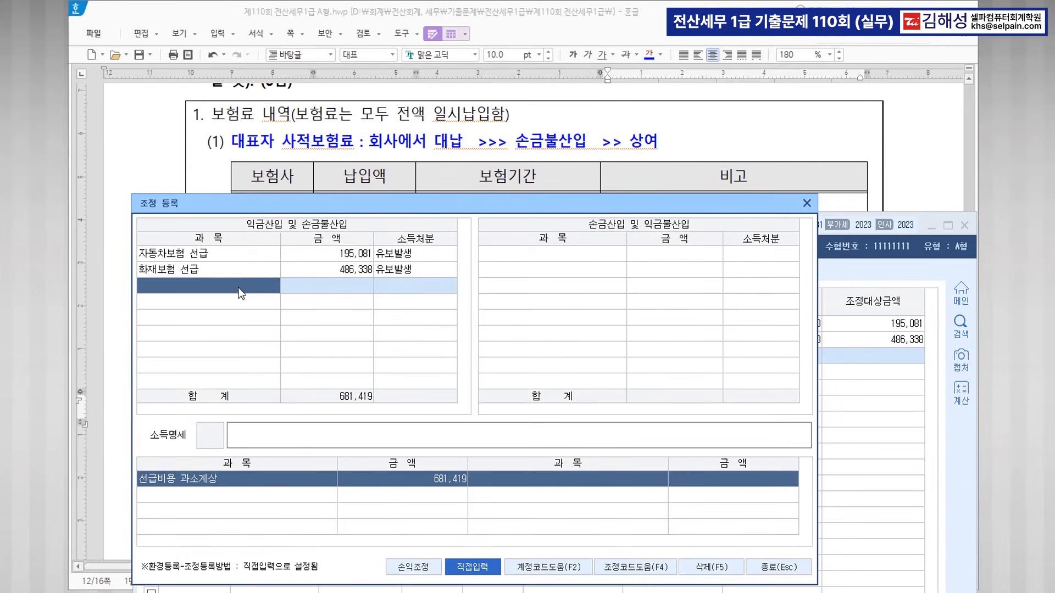
text(대)
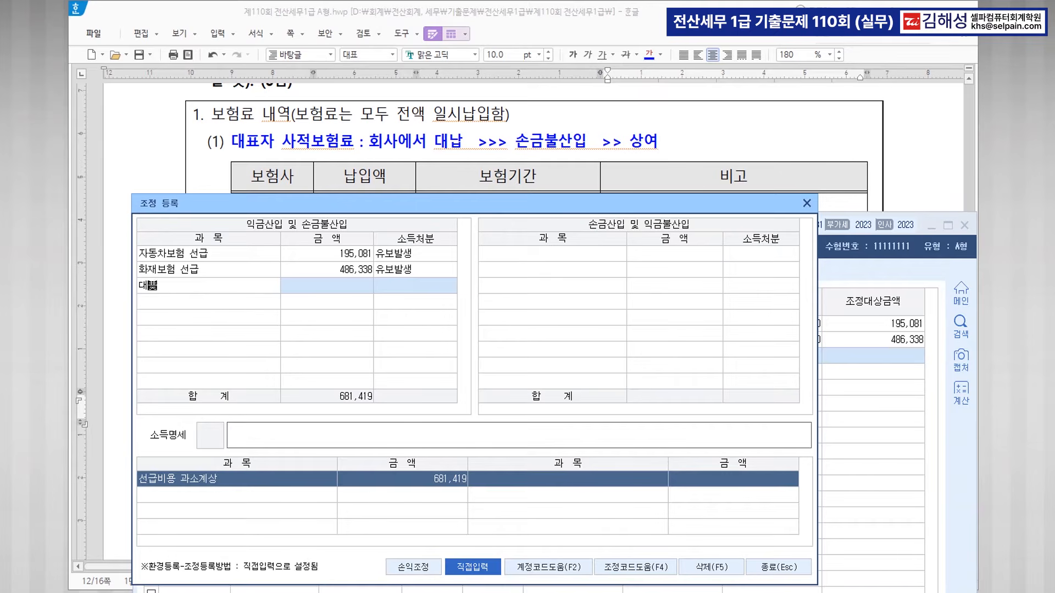
text(표자사저ㄱ보험)
key(Return)
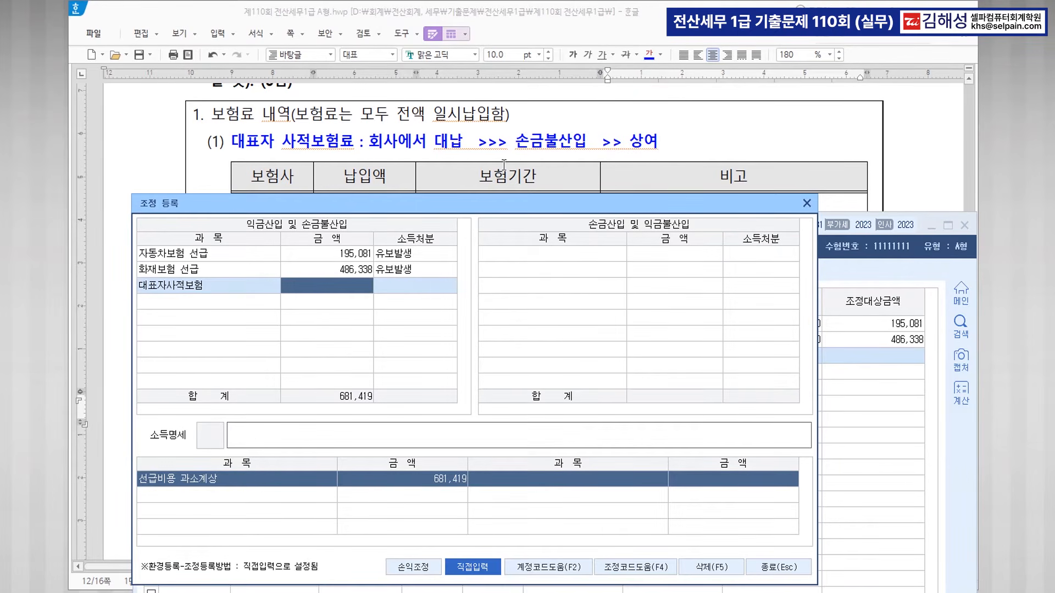
scroll(504, 165, down, 2)
text(3600)
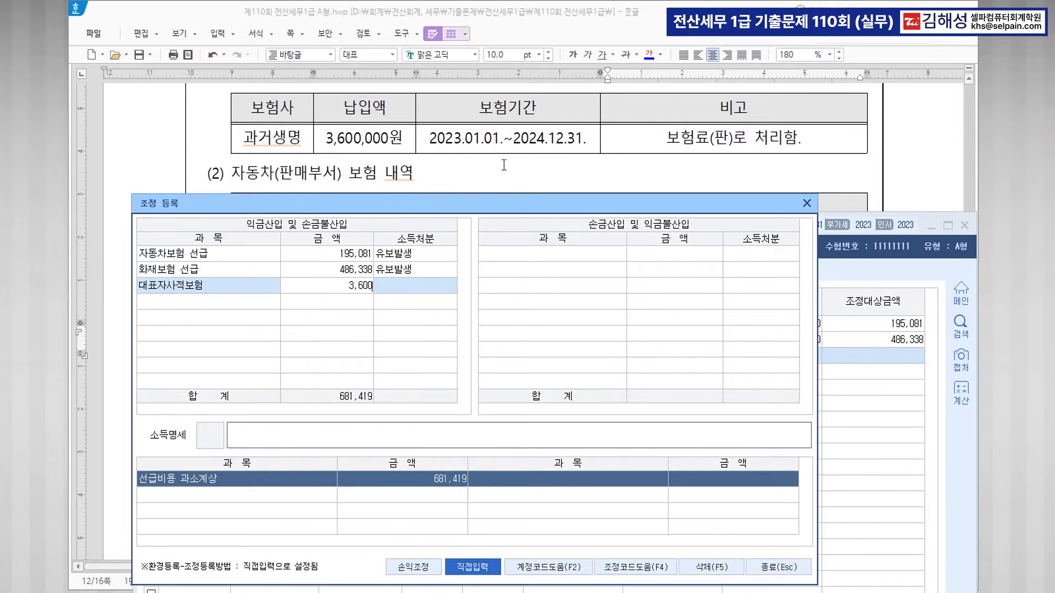
text(000)
key(Return)
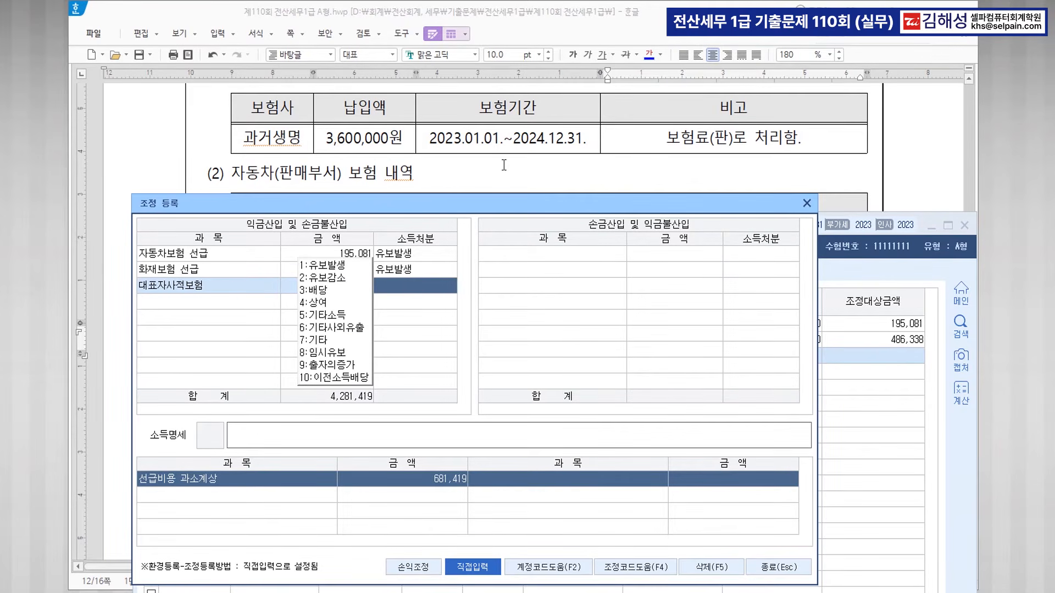
text(4)
key(Return)
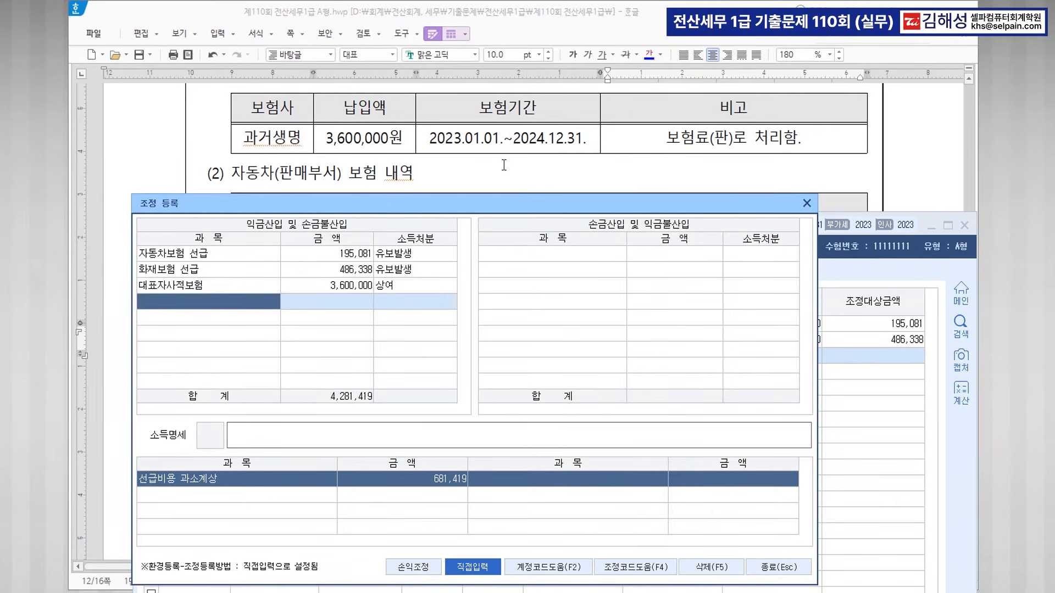
Register 전기 선급비용 1,000,000 as 손금산입 (유보감소), then save the statement.
scroll(520, 127, down, 8)
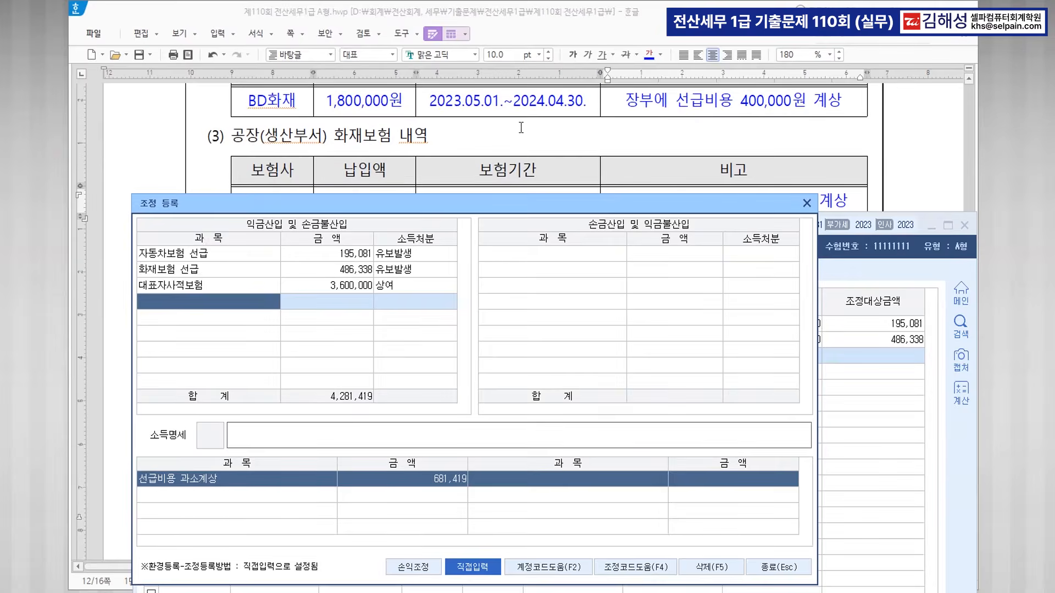
scroll(625, 187, down, 2)
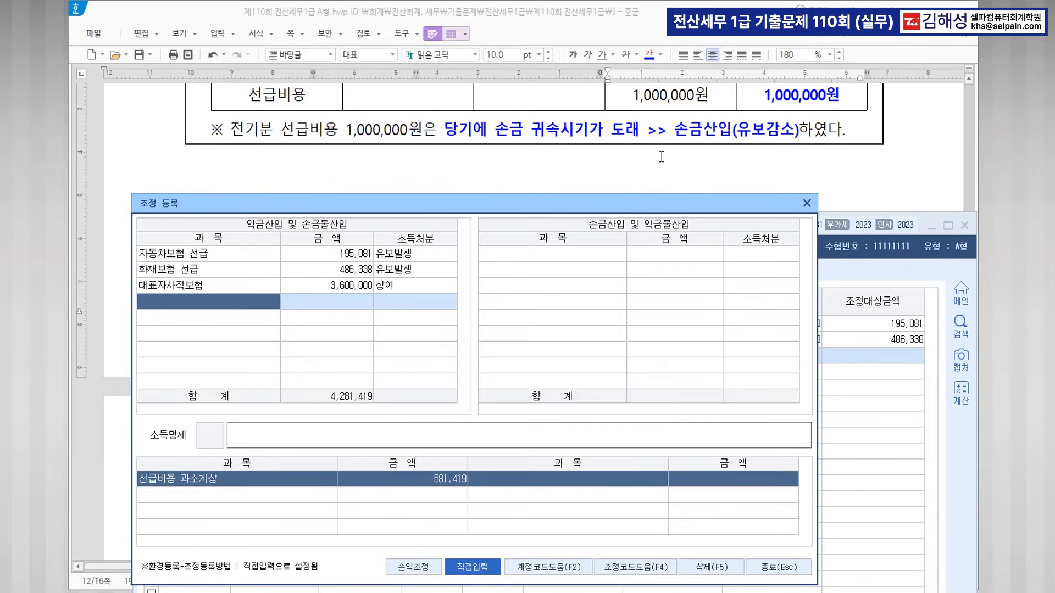
click(572, 254)
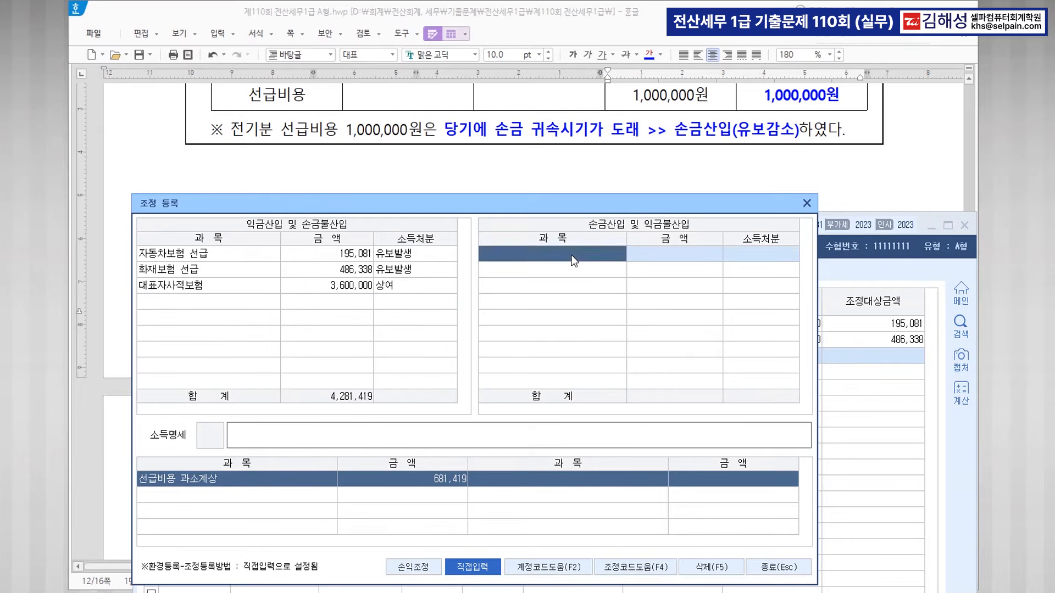
text(전기 선급비용)
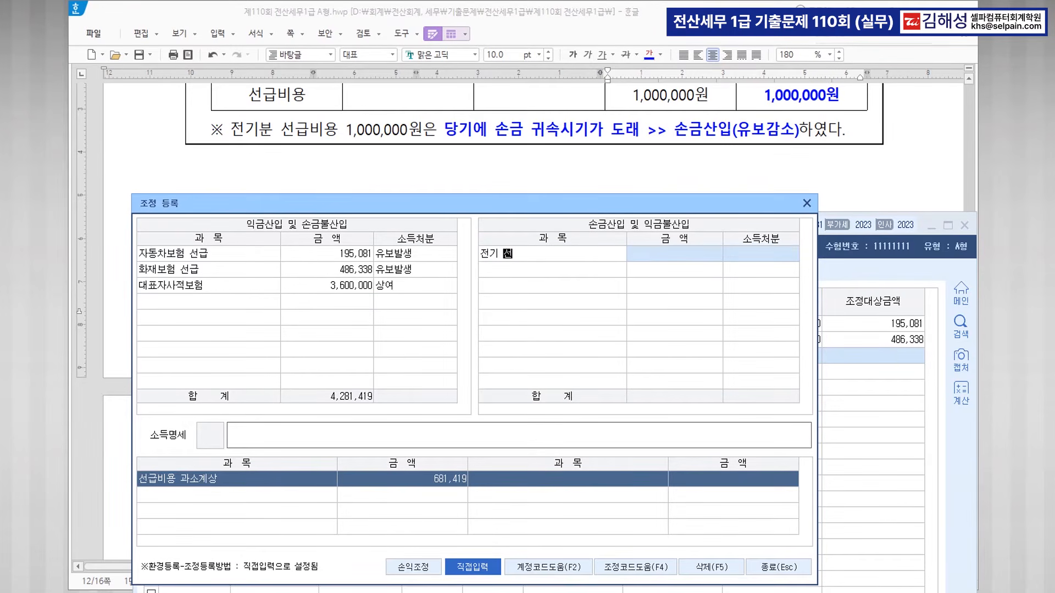
key(Return)
text(1000000)
key(Return)
key(2)
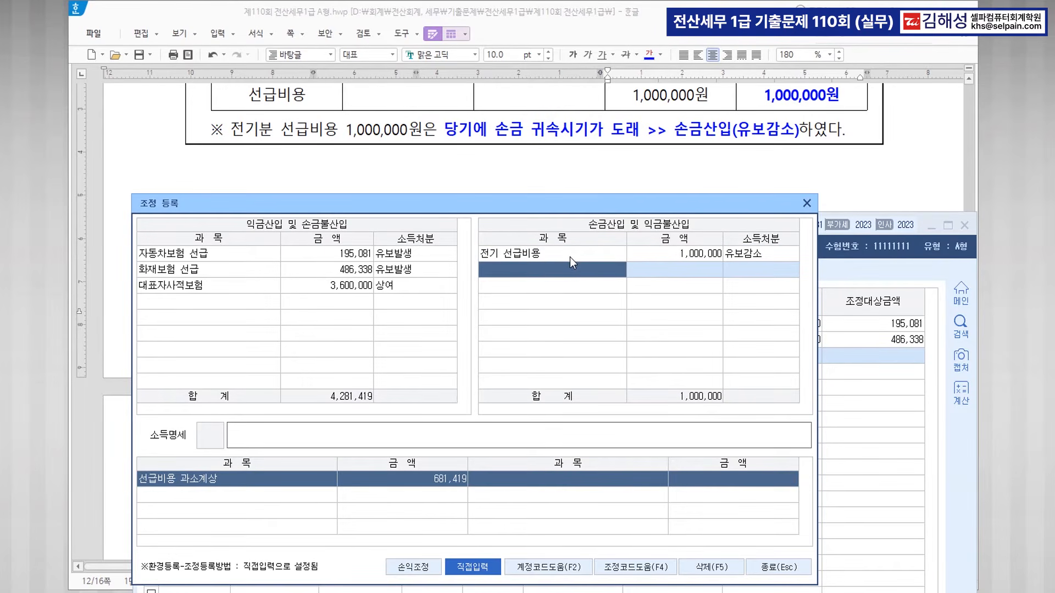
drag(536, 207, 563, 84)
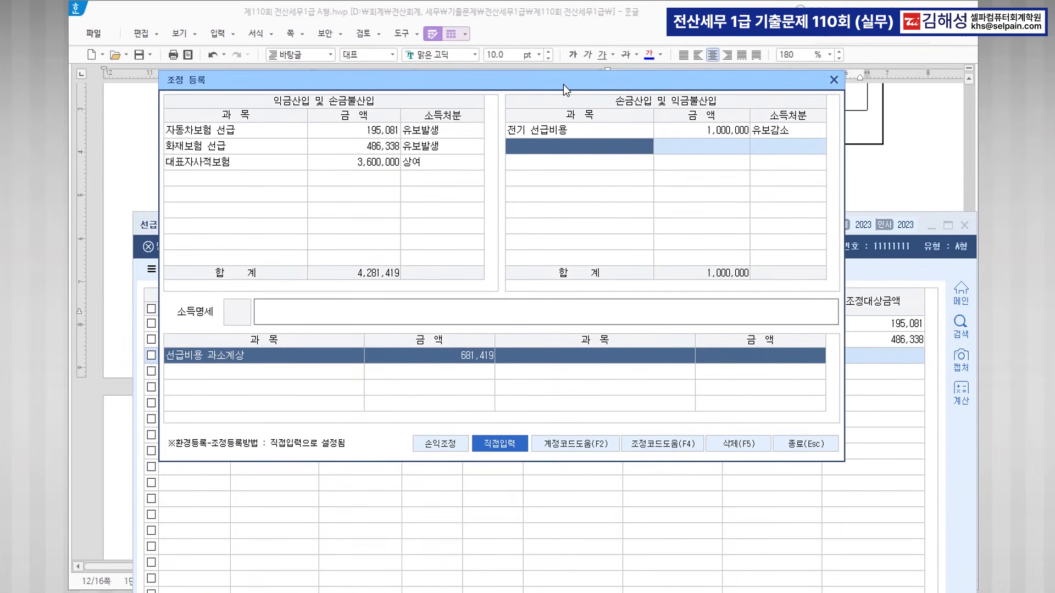
click(791, 442)
click(476, 271)
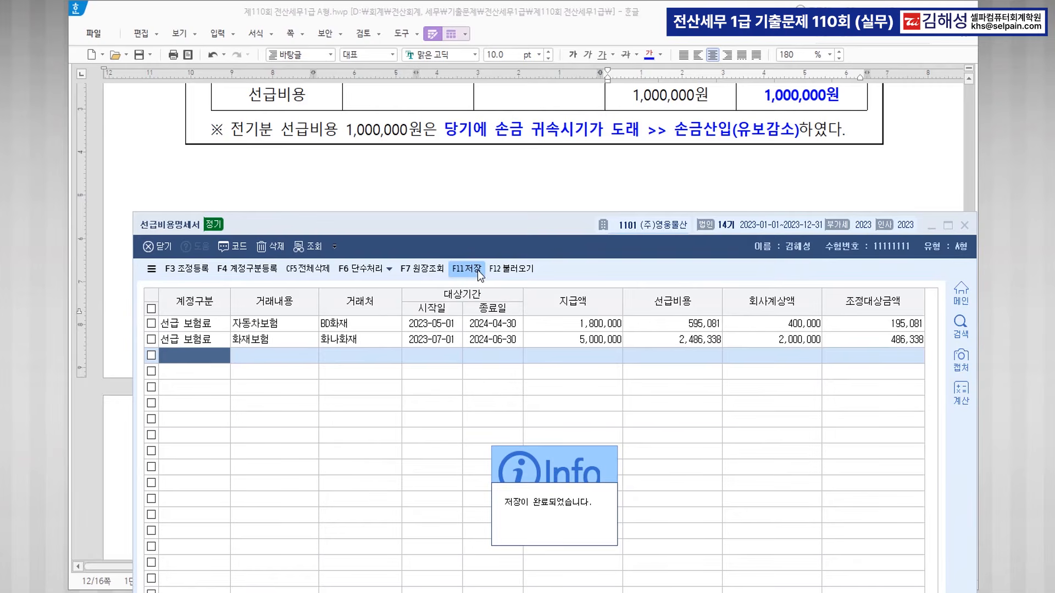
Close the 선급비용명세서 window and colour '㈜영웅물산의 법인차량 관련 자료' blue in problem [2].
click(965, 225)
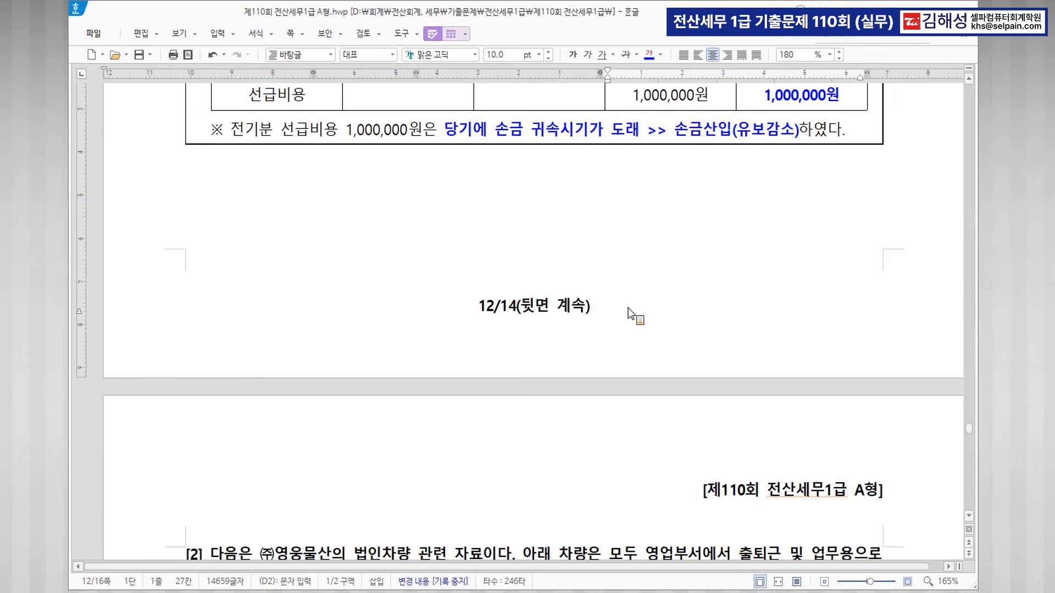
scroll(632, 308, down, 3)
scroll(637, 314, down, 3)
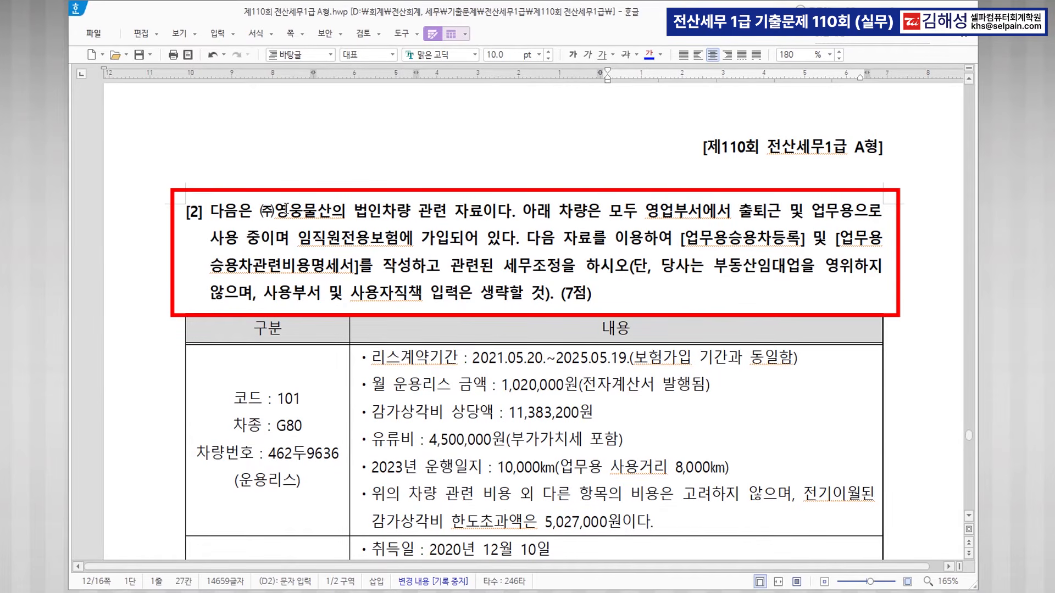
drag(260, 212, 478, 219)
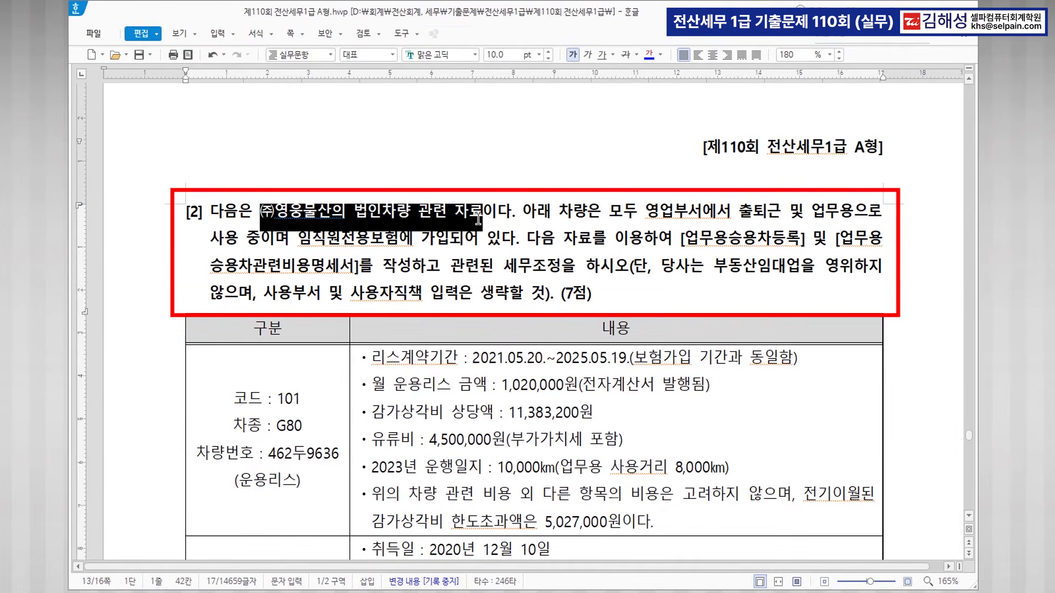
click(648, 54)
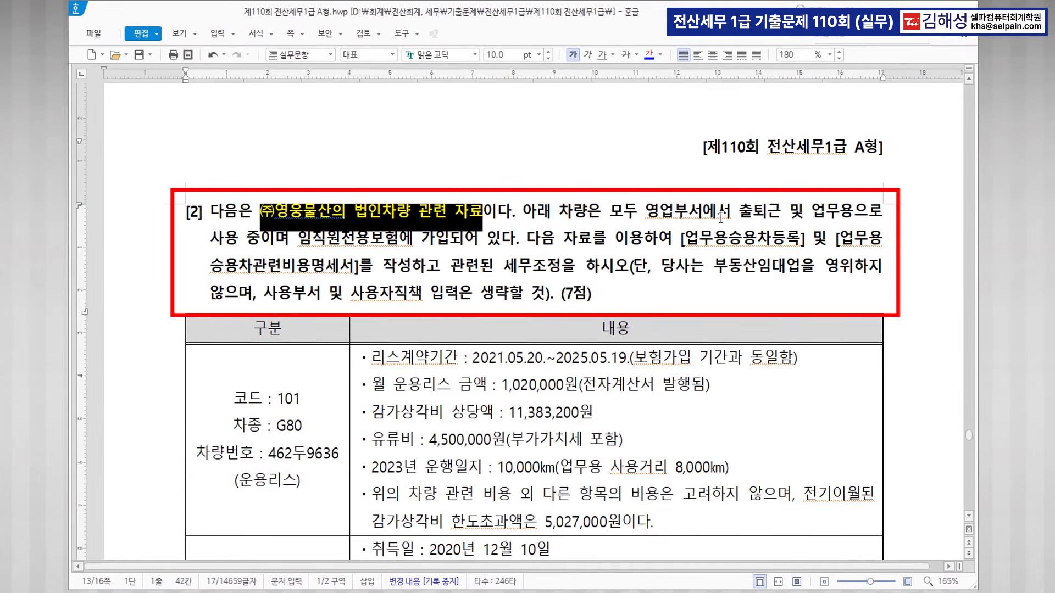
click(343, 242)
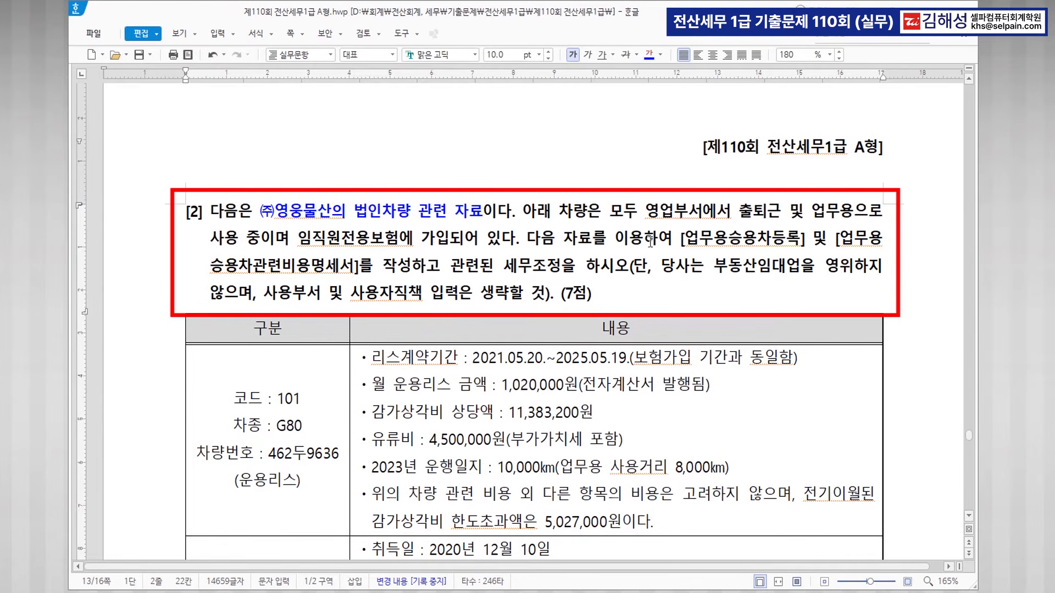
Colour the phrases '업무용승용차등록' and '업무용승용차관련비용명세서' blue.
drag(684, 242, 794, 234)
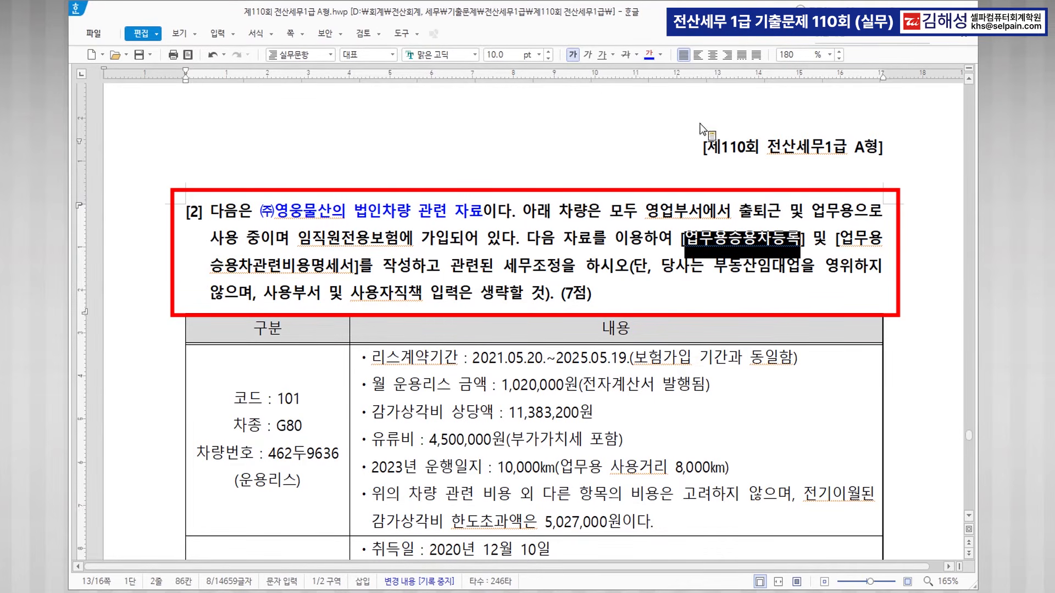
click(649, 54)
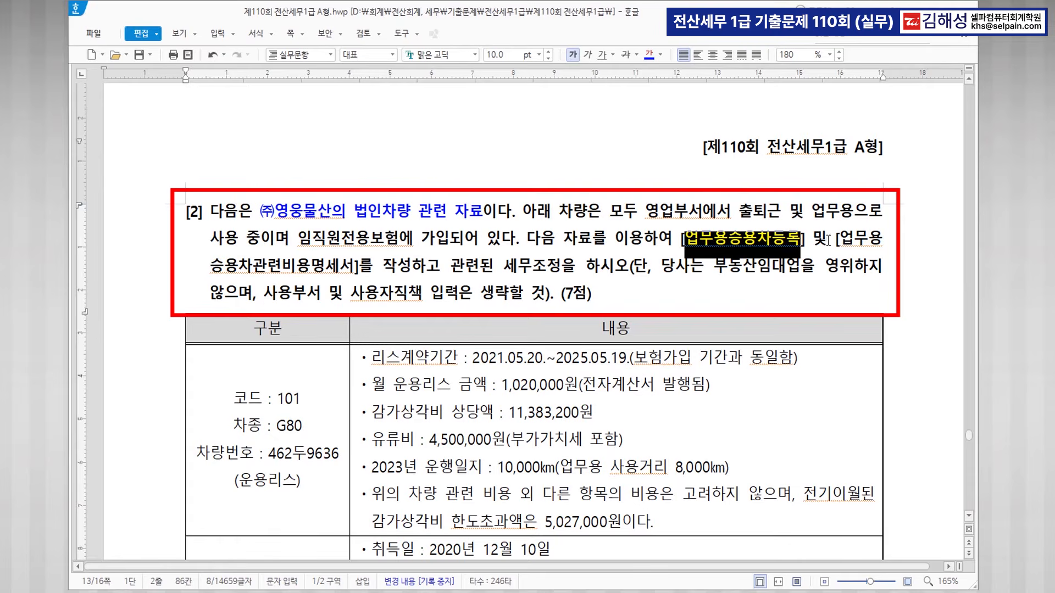
drag(839, 240, 350, 270)
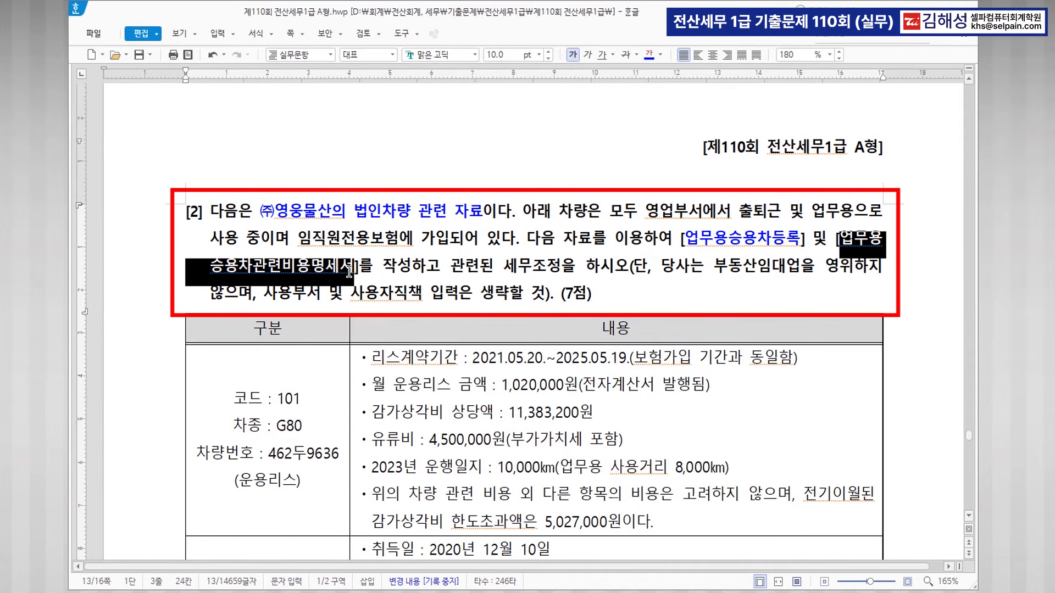
click(649, 54)
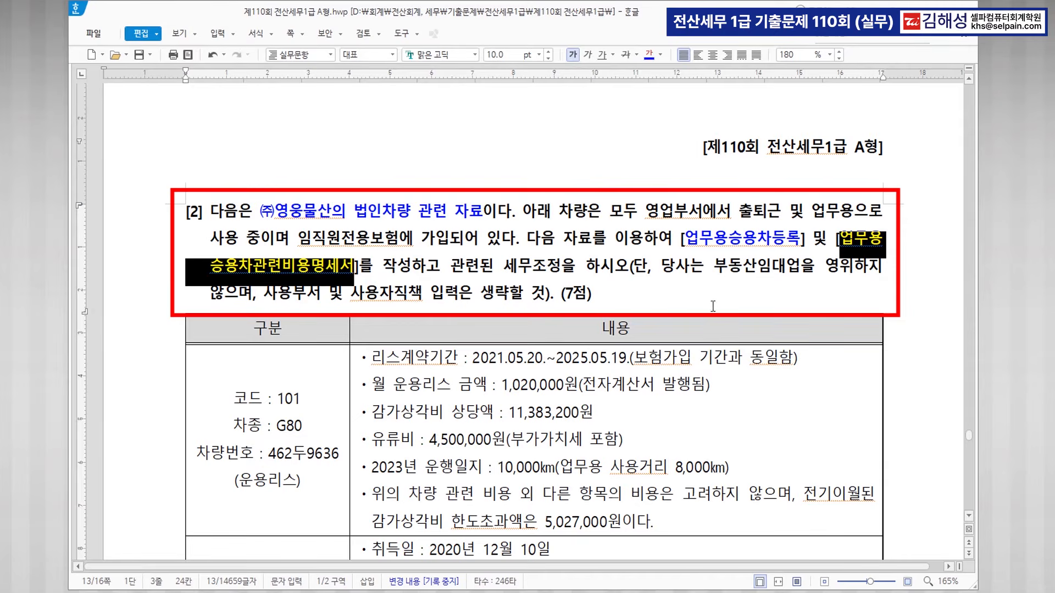
scroll(648, 340, down, 3)
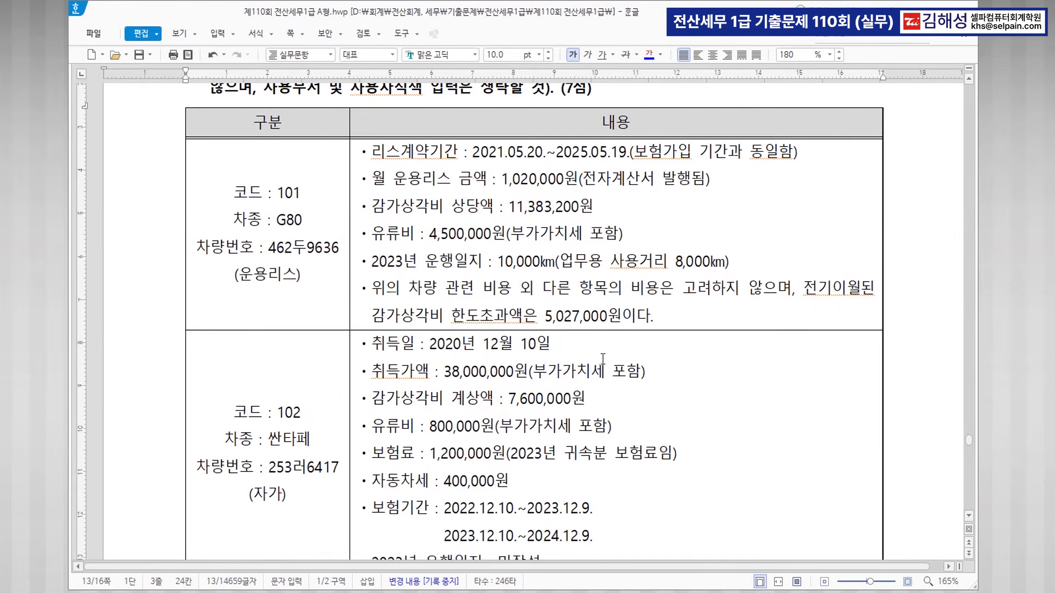
Colour the vehicle types G80 and 싼타페 and the label (운용리스) blue.
drag(276, 220, 300, 216)
click(649, 55)
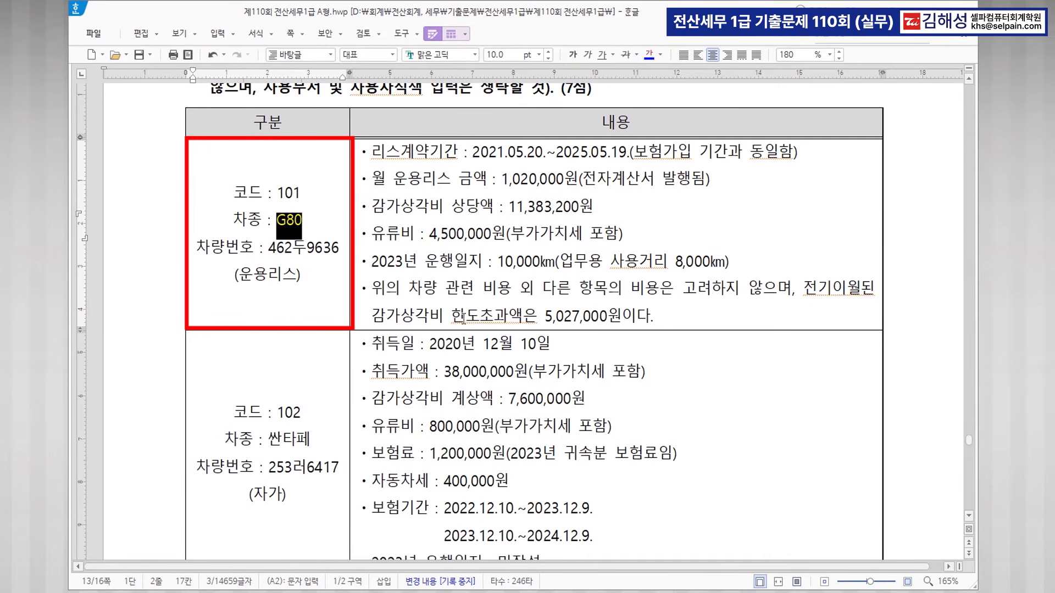
drag(269, 439, 311, 440)
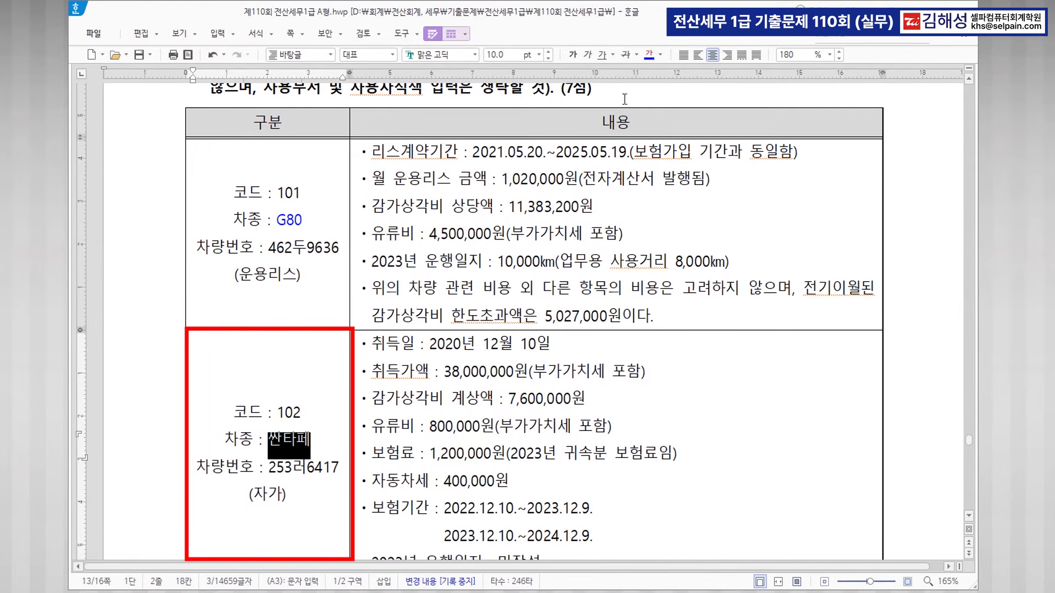
click(651, 58)
drag(231, 276, 329, 283)
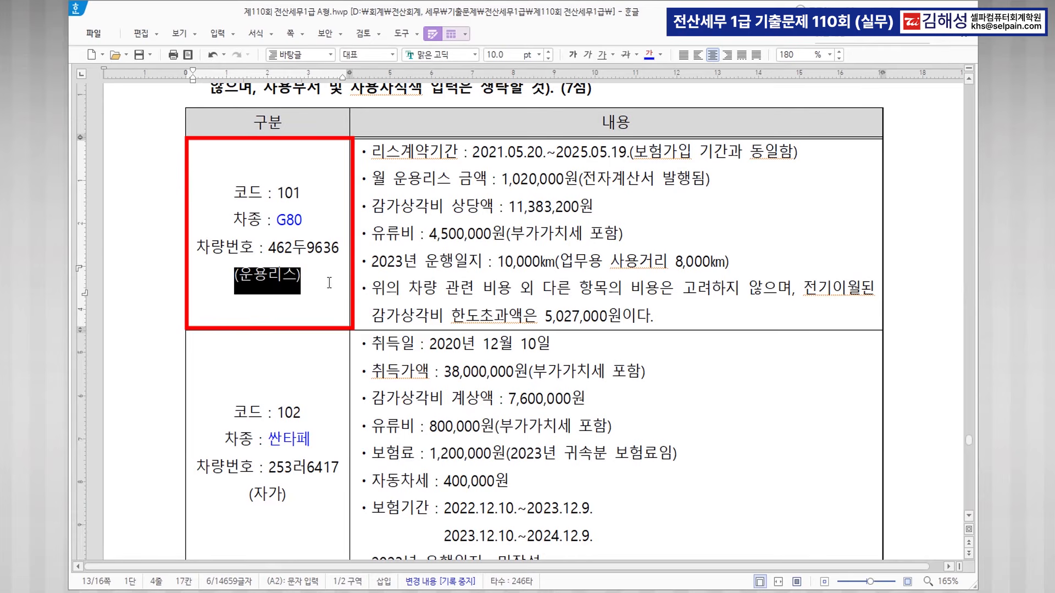
click(648, 54)
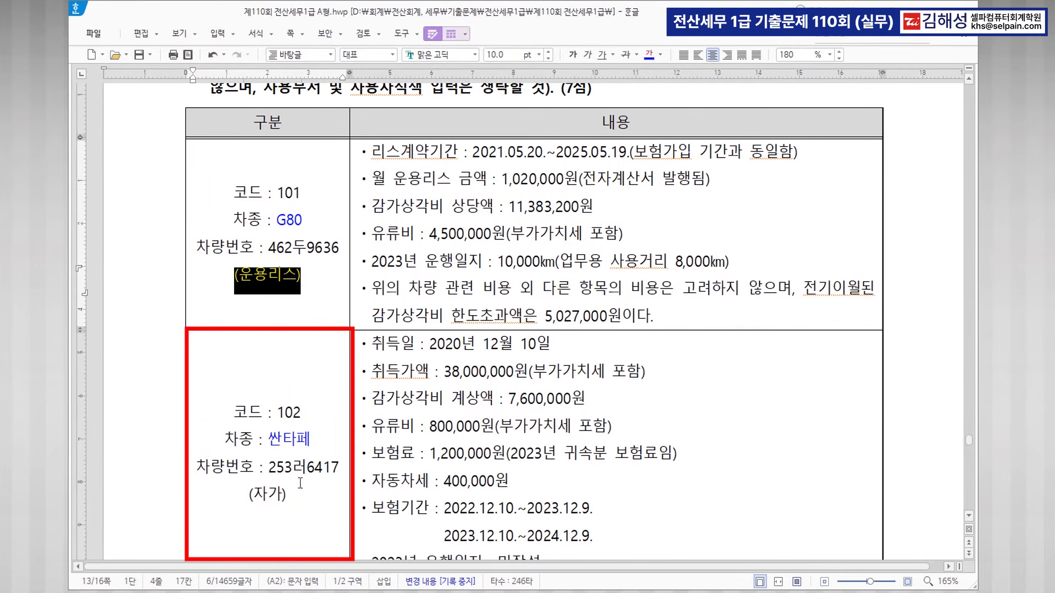
Colour (자가) blue and add the note '>>고정자산' after it.
drag(244, 491, 287, 494)
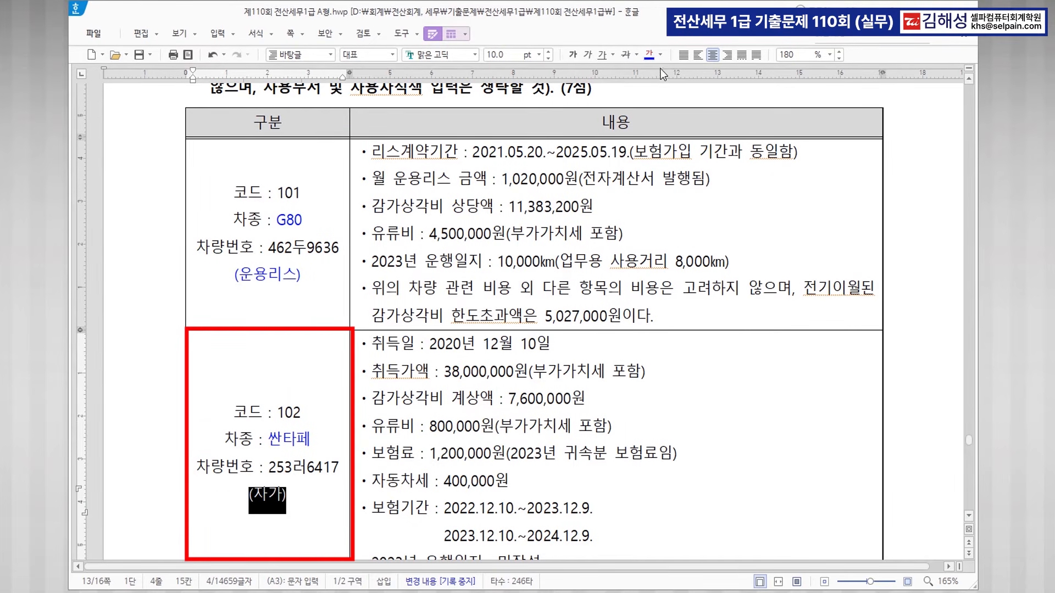
click(650, 54)
click(302, 497)
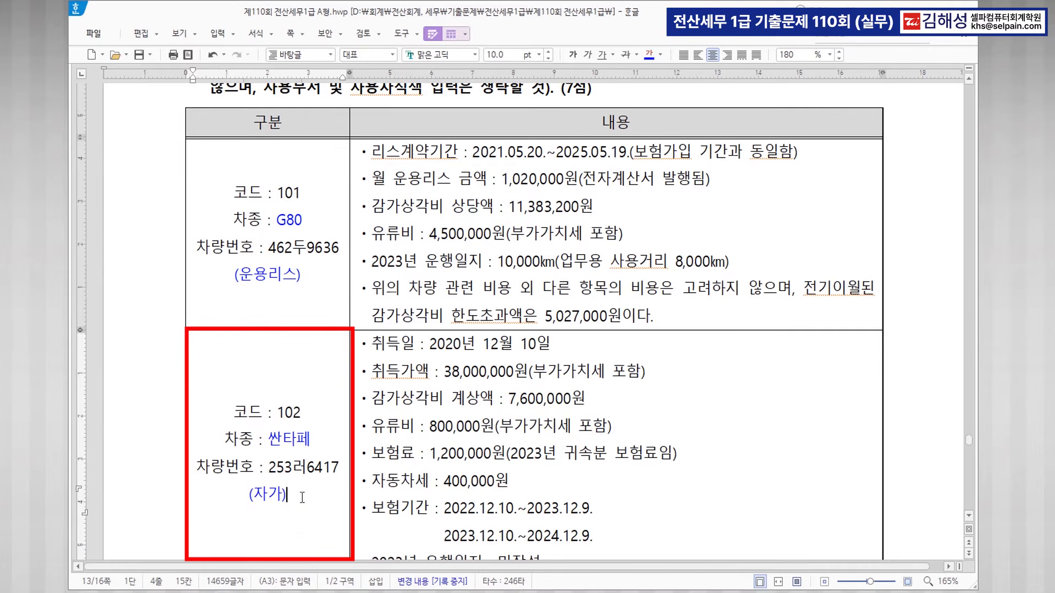
text(>>고)
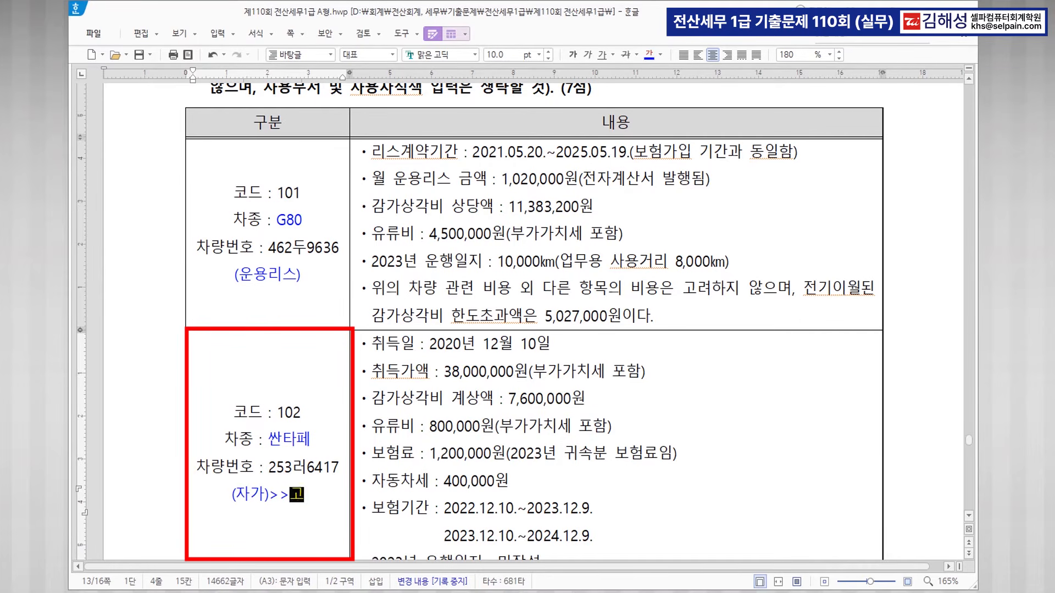
text(정ㅈ자산)
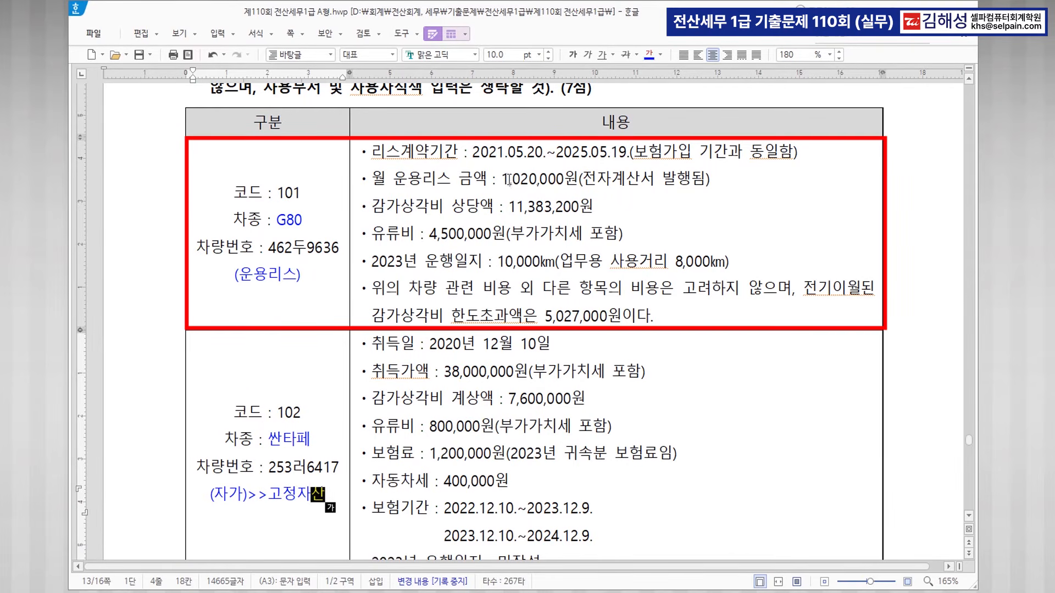
drag(502, 179, 577, 181)
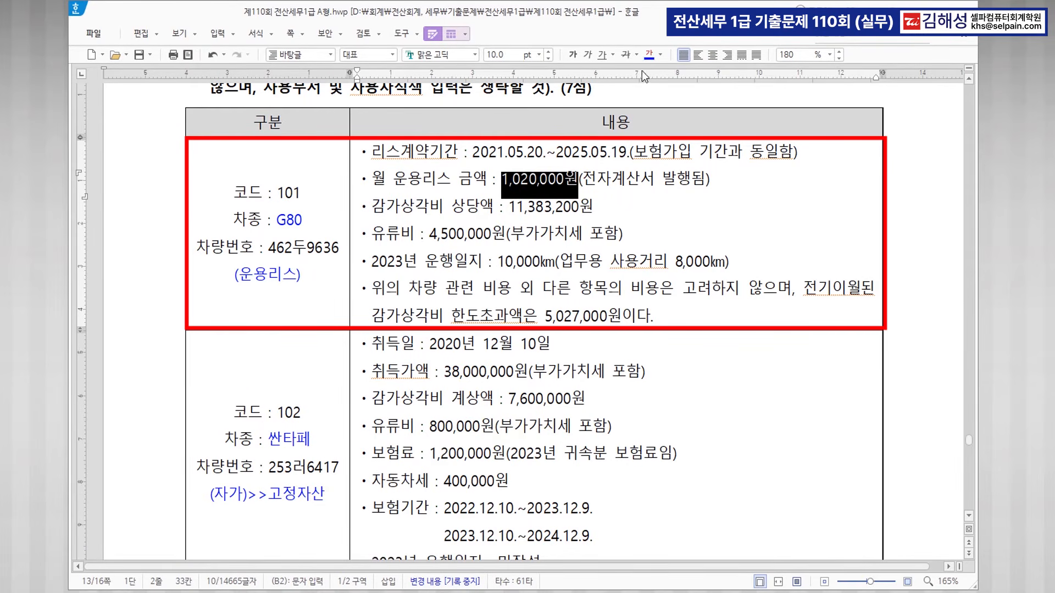
click(649, 54)
click(710, 179)
key(Return)
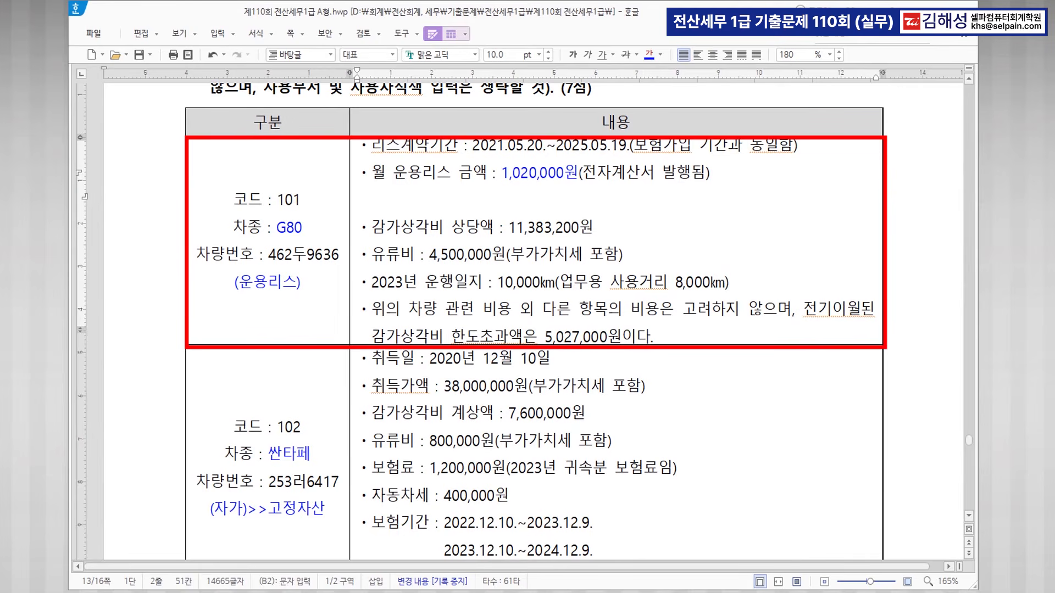
text(1,020,000 * 12 )
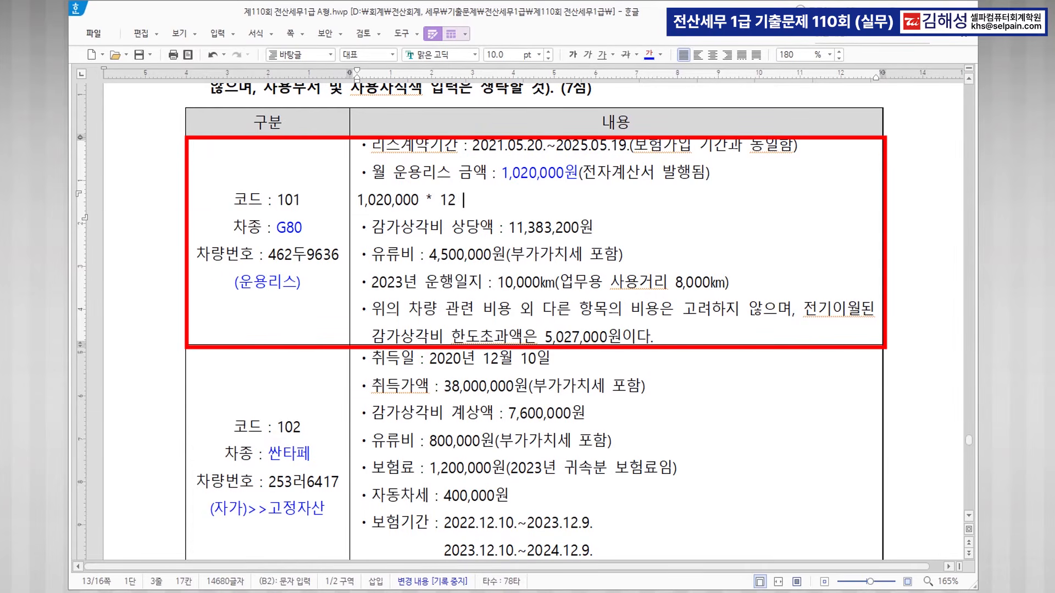
text(=)
click(352, 591)
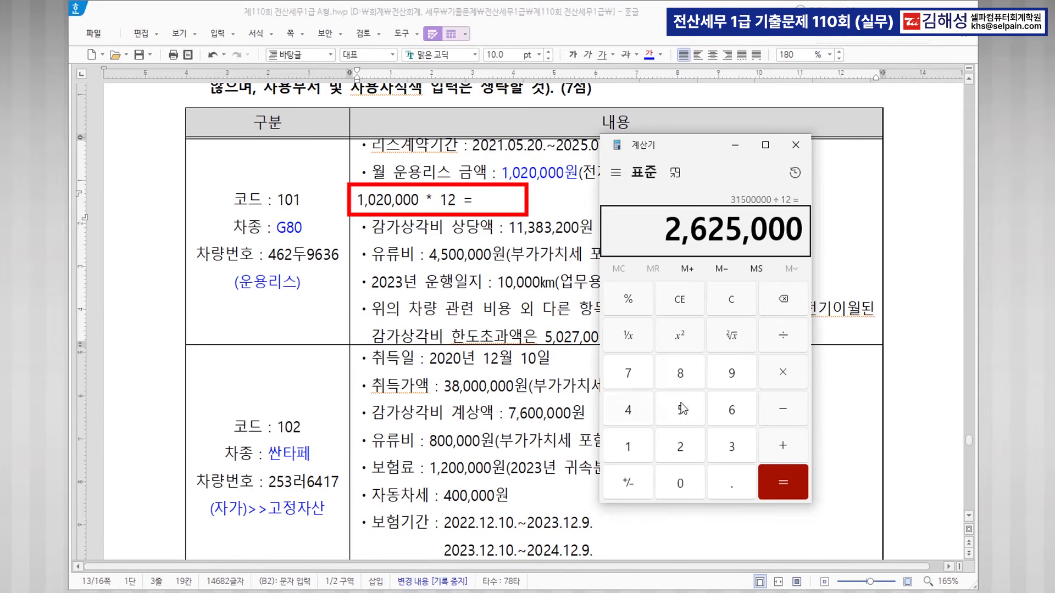
text(1020000*12)
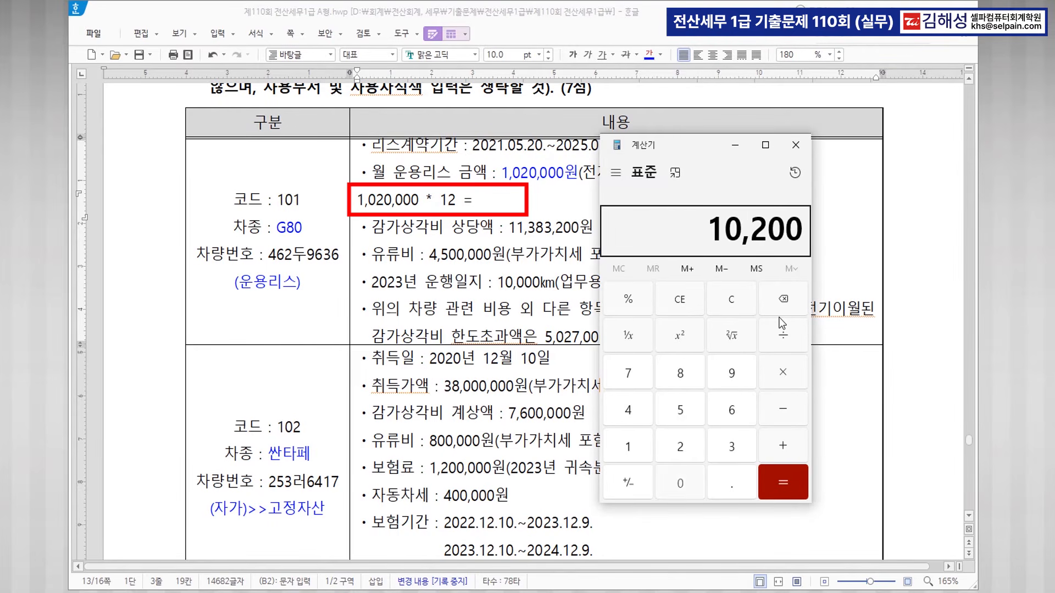
key(Return)
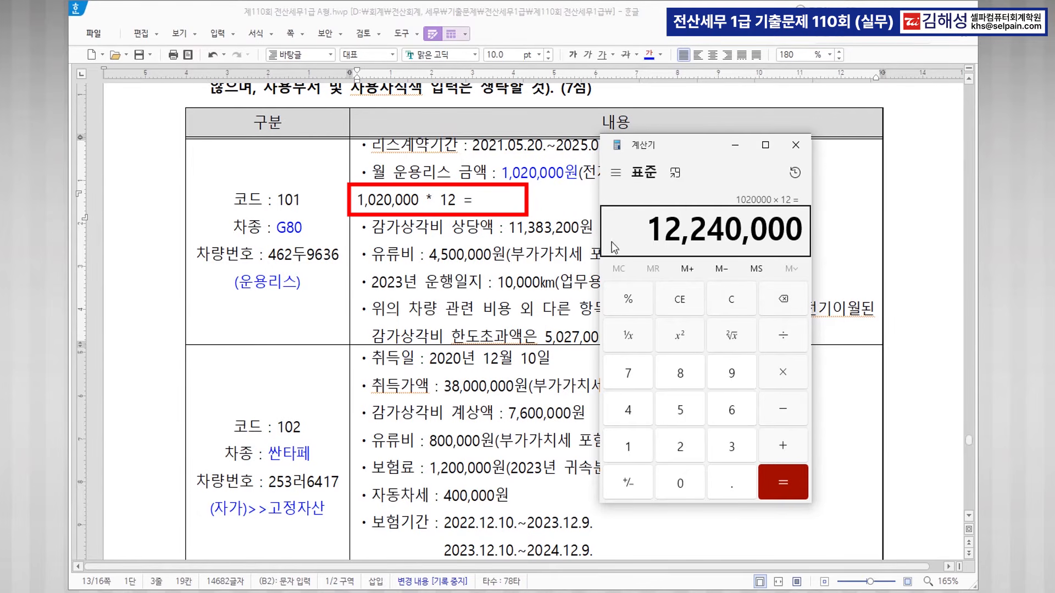
click(518, 204)
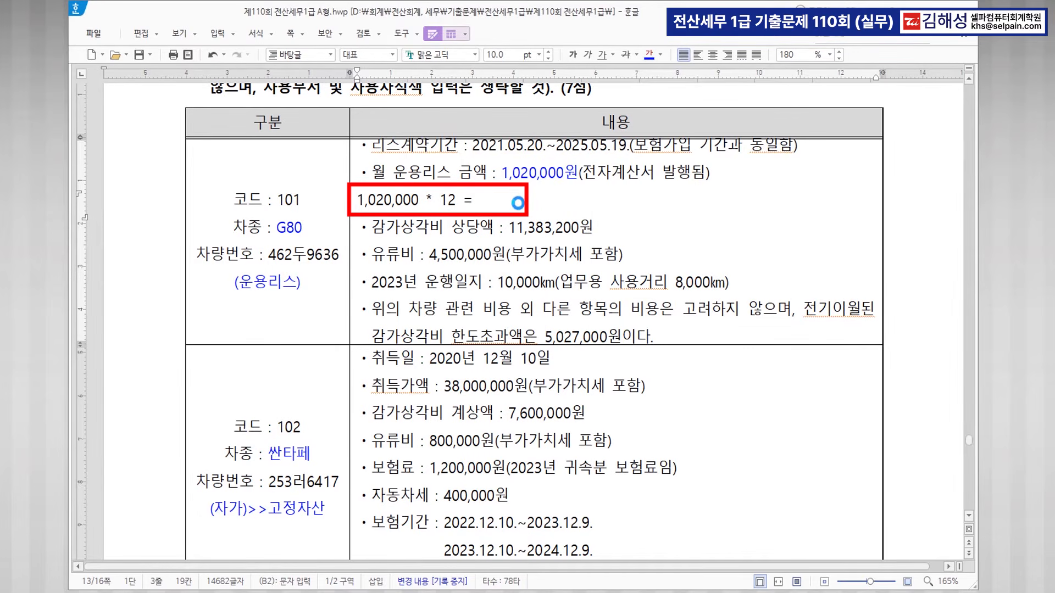
text(12240000)
key(Left)
key(Left)
key(Left)
key(Left)
key(Left)
key(Left)
key(Left)
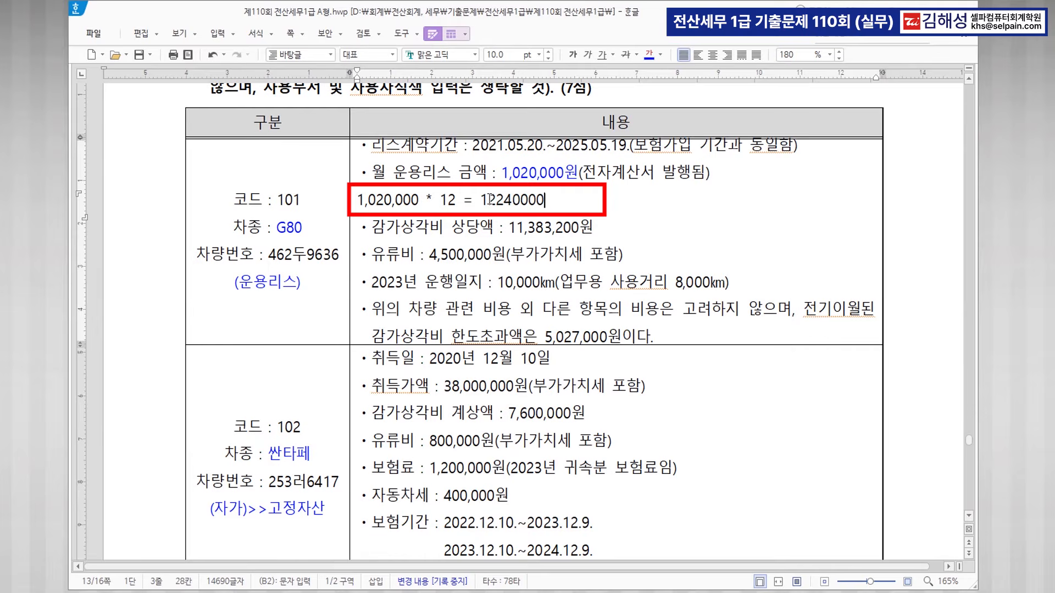
text(,)
key(Right)
key(Right)
key(Right)
text(,)
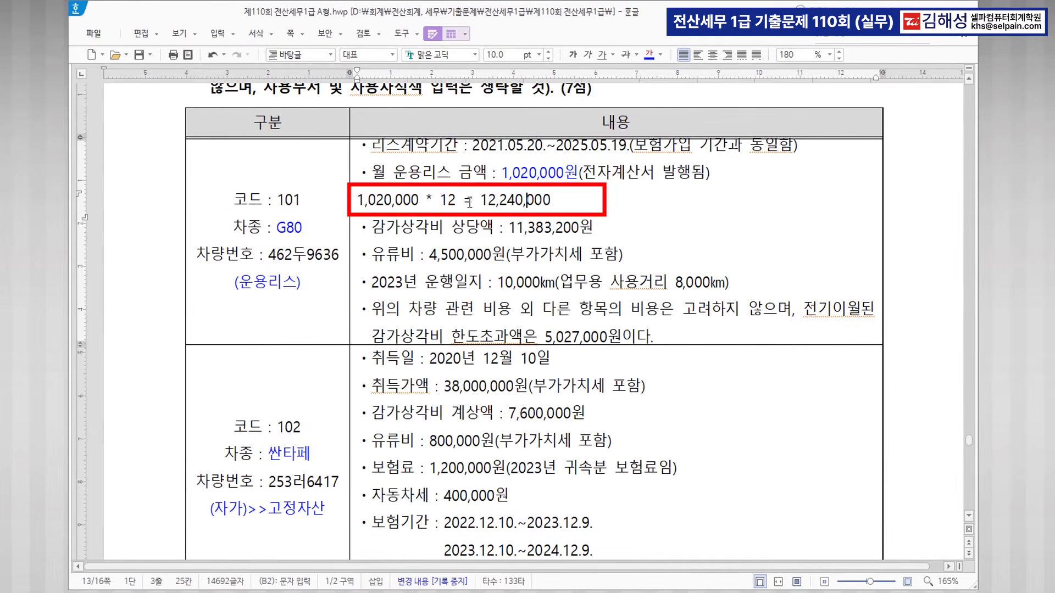
drag(479, 199, 564, 197)
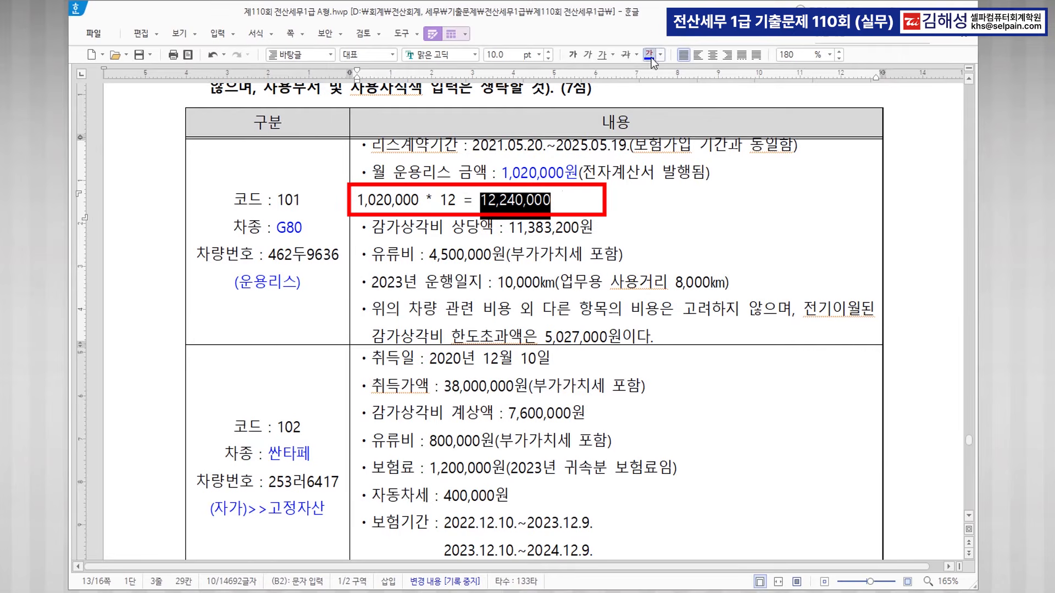
click(572, 54)
click(514, 185)
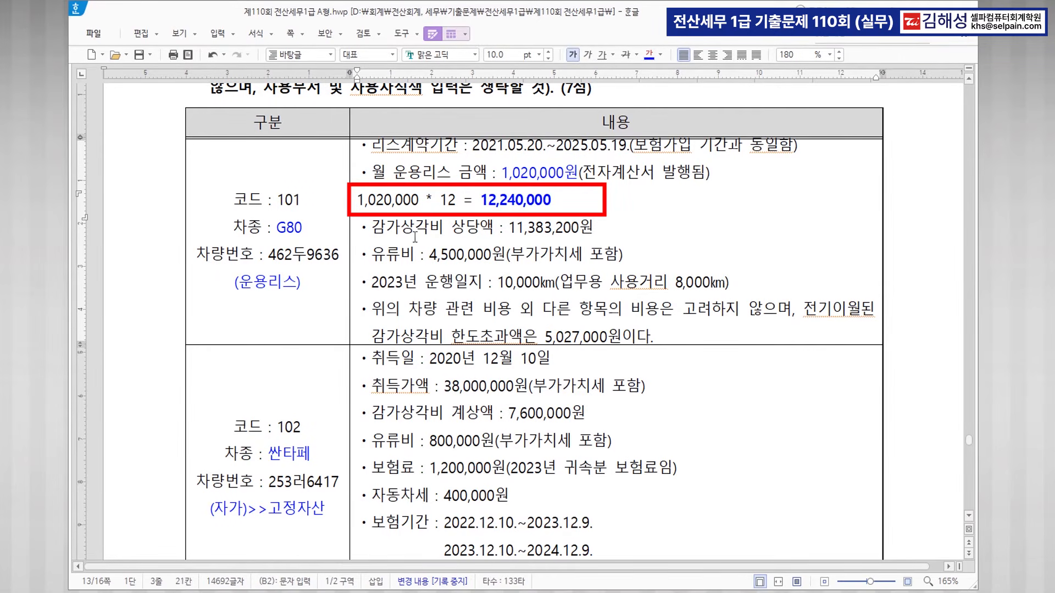
drag(372, 227, 593, 228)
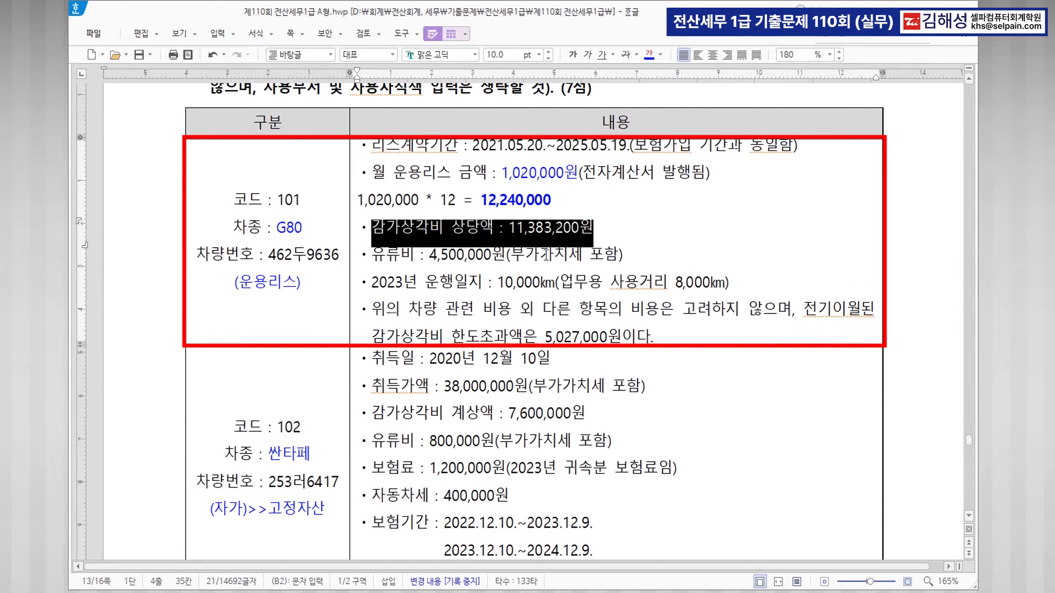
click(456, 267)
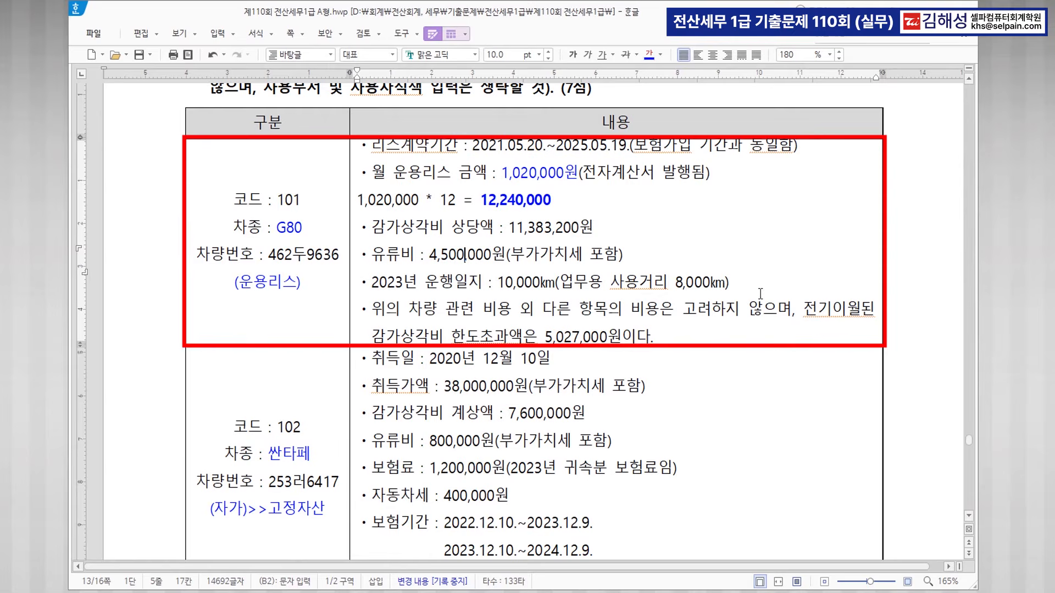
click(580, 337)
scroll(463, 402, down, 1)
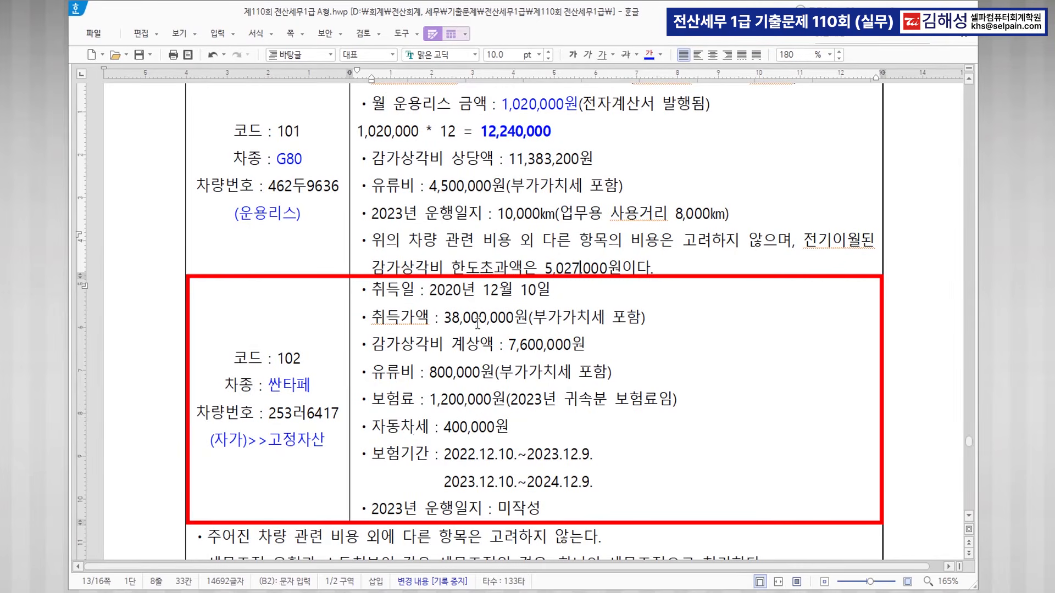
scroll(487, 417, down, 2)
scroll(549, 406, up, 3)
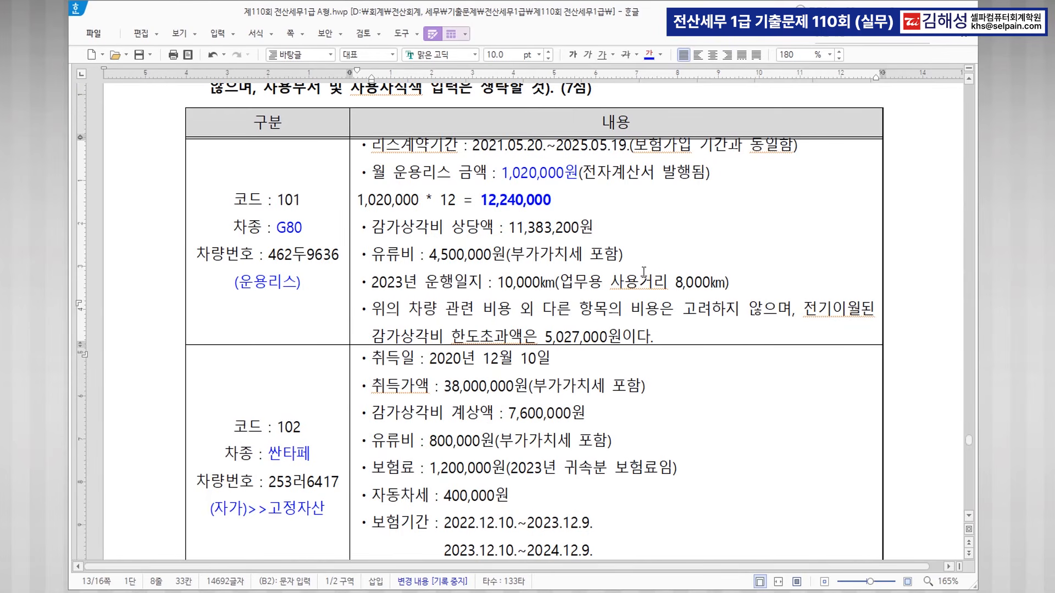
In KcLep, go from 업무용승용차관련비용명세서 to the empty 업무용승용차등록 screen.
key(alt+Tab)
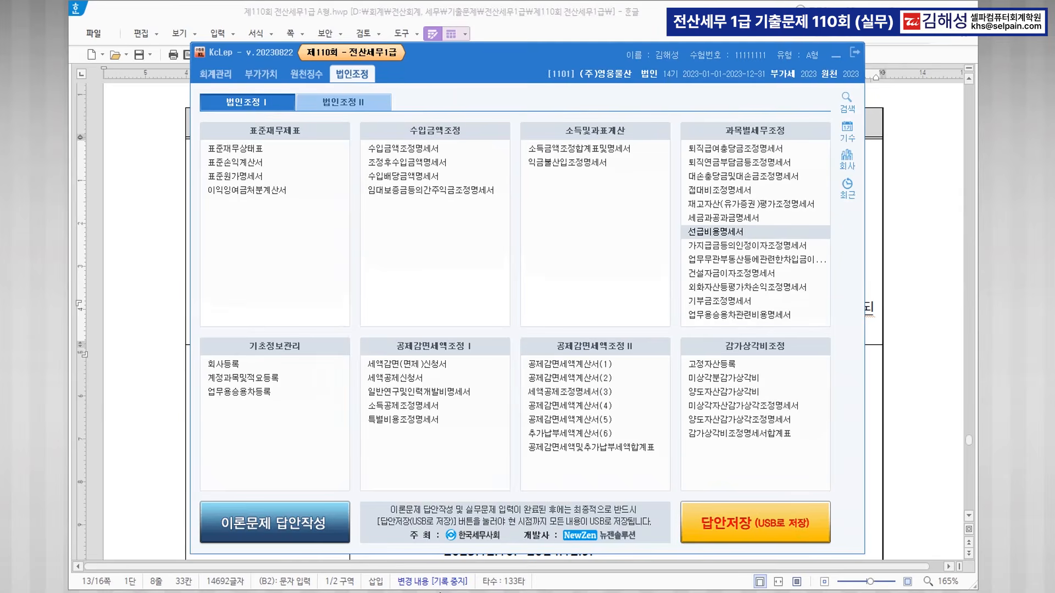
click(736, 316)
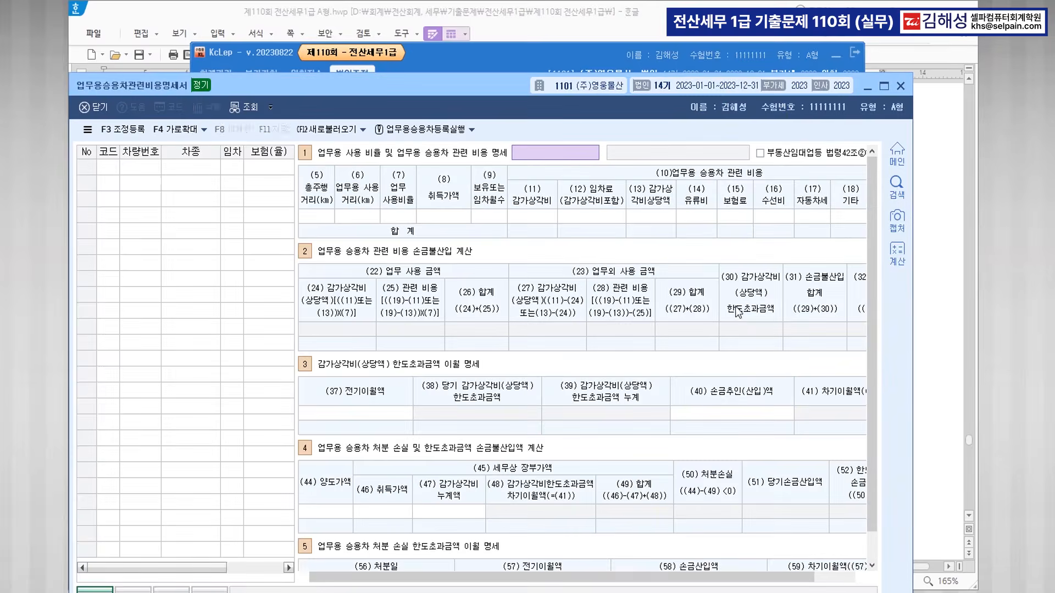
click(439, 132)
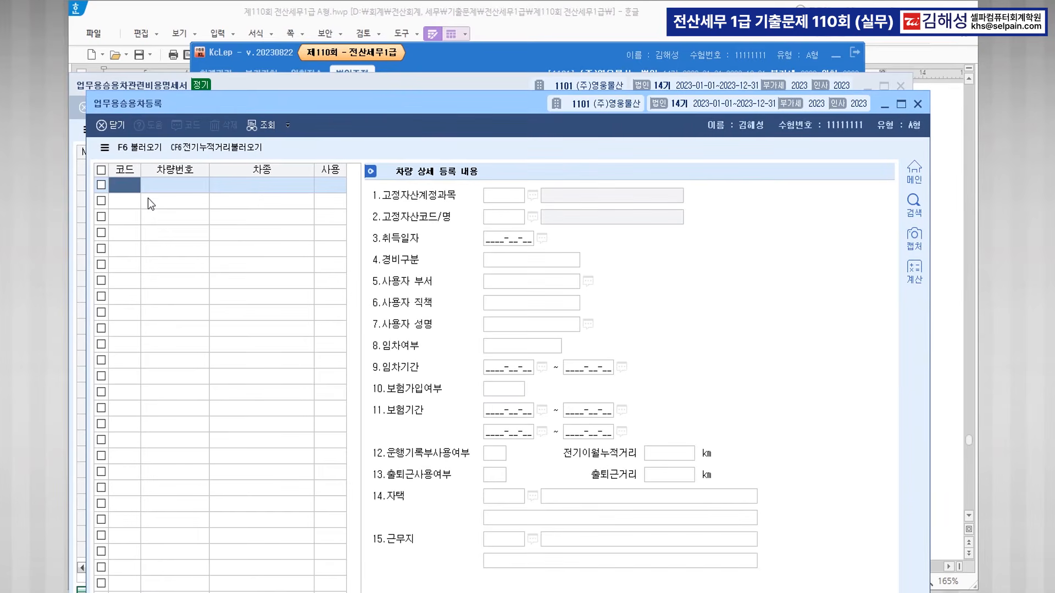
text(0101)
key(Return)
text(4)
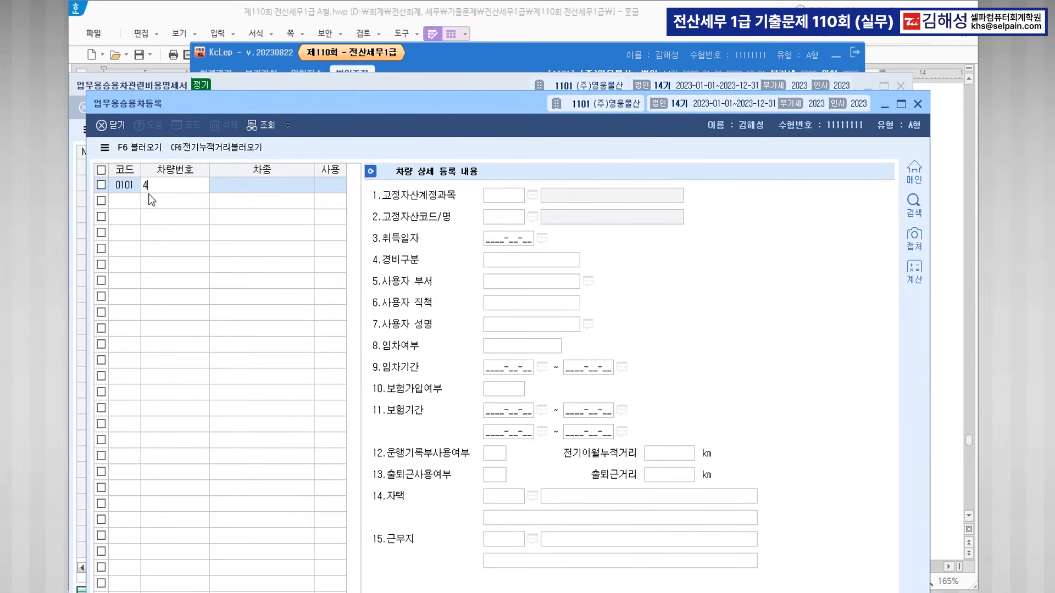
text(62두9636)
key(Return)
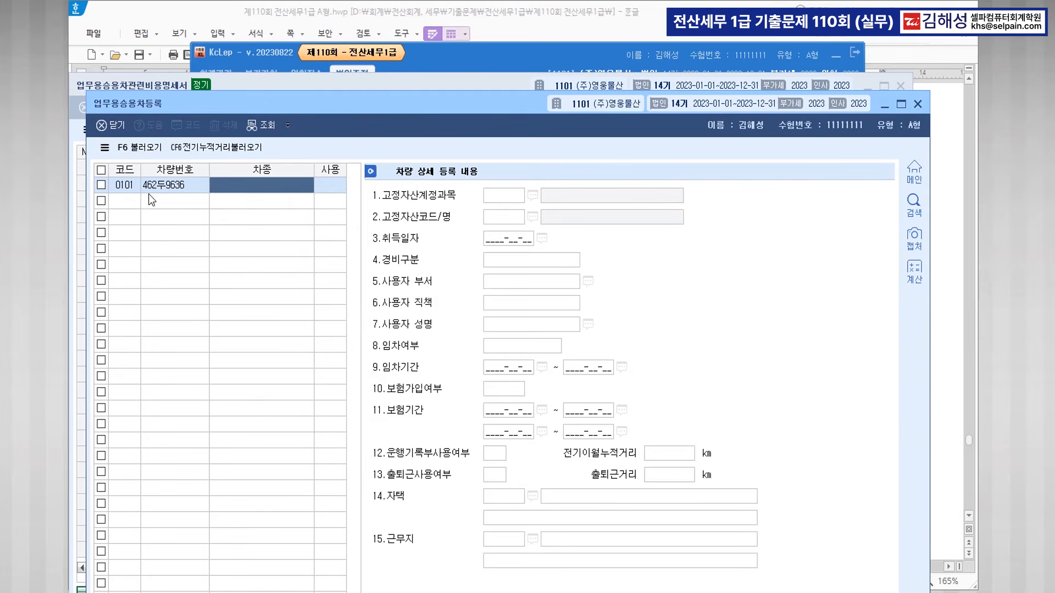
text(G)
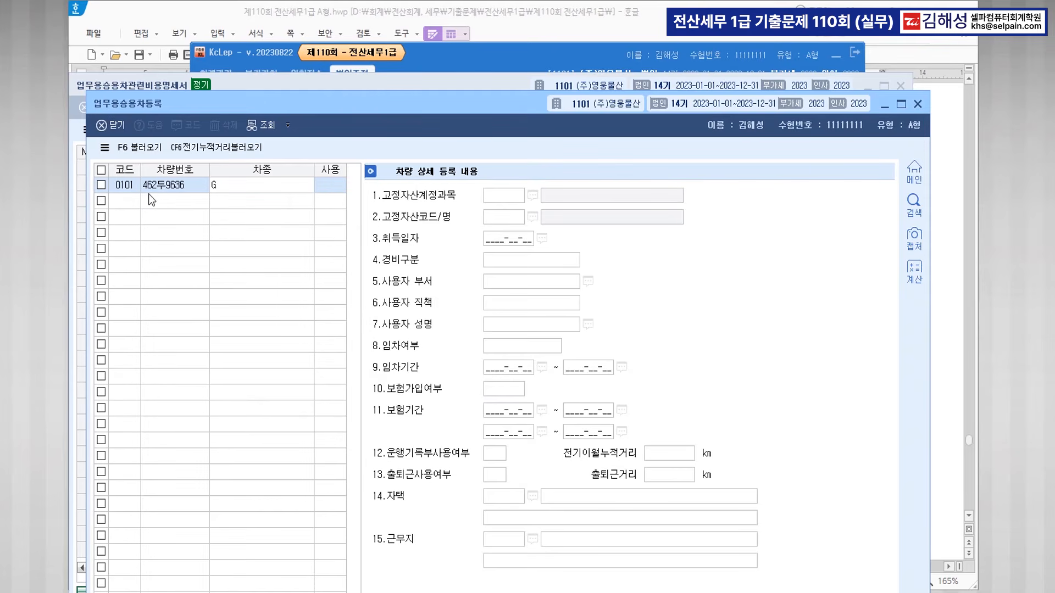
text(80)
key(Return)
key(Return)
key(Return)
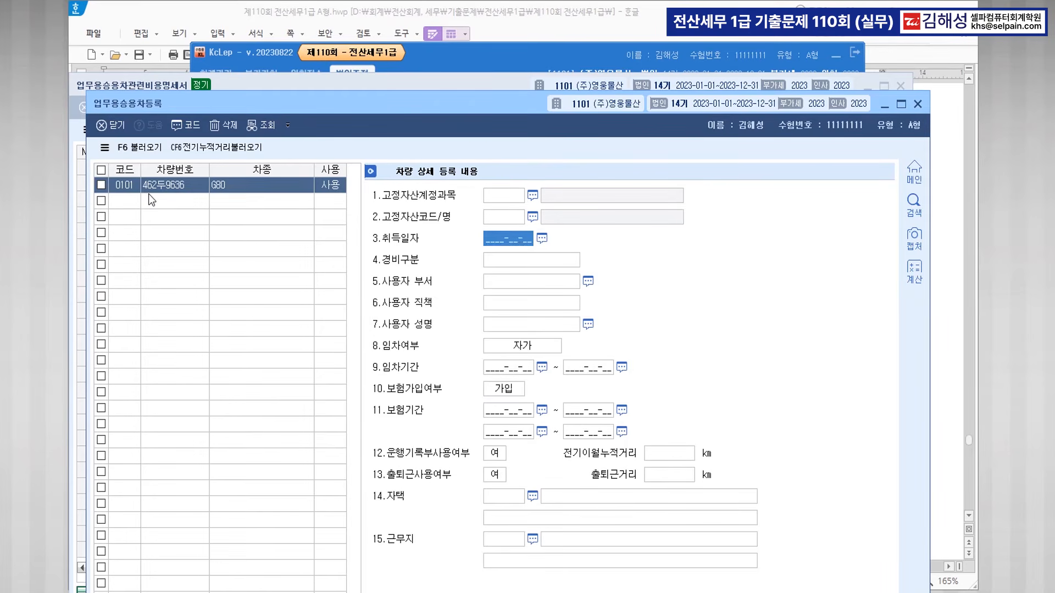
Set 0101: acquired 2021-05-20, 800번대 expenses, 운용리스 and insured 2021-05-20~2025-05-19, logbook 여.
text(20210520)
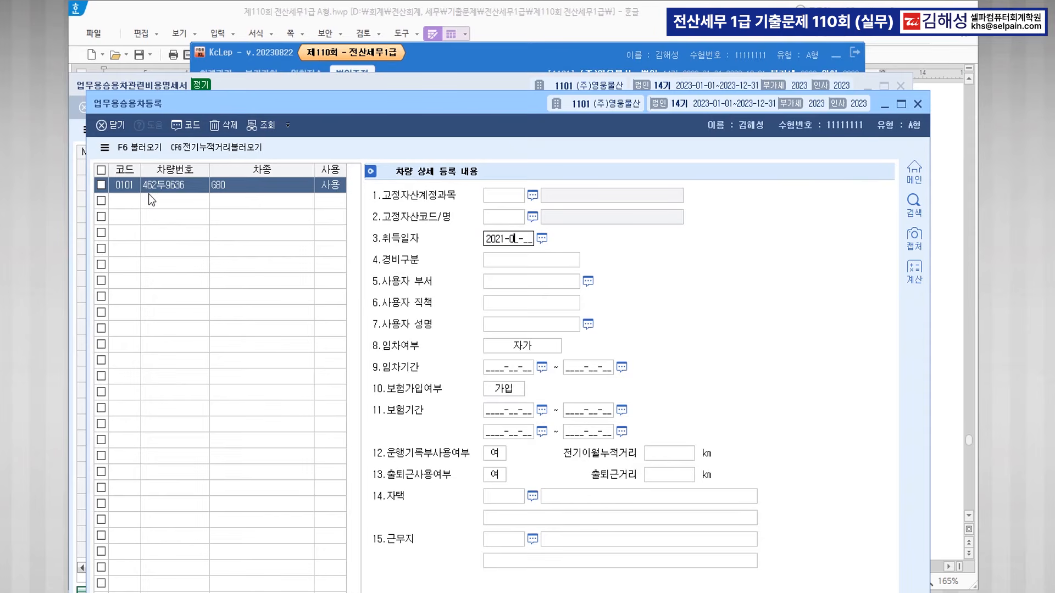
key(Return)
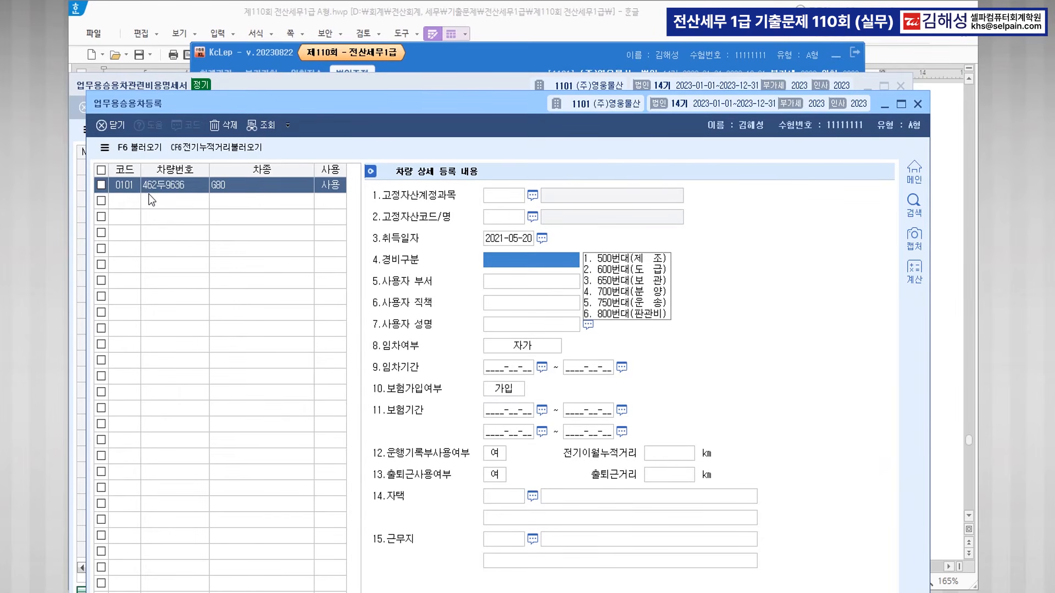
text(6)
key(Return)
key(Return)
key(Return)
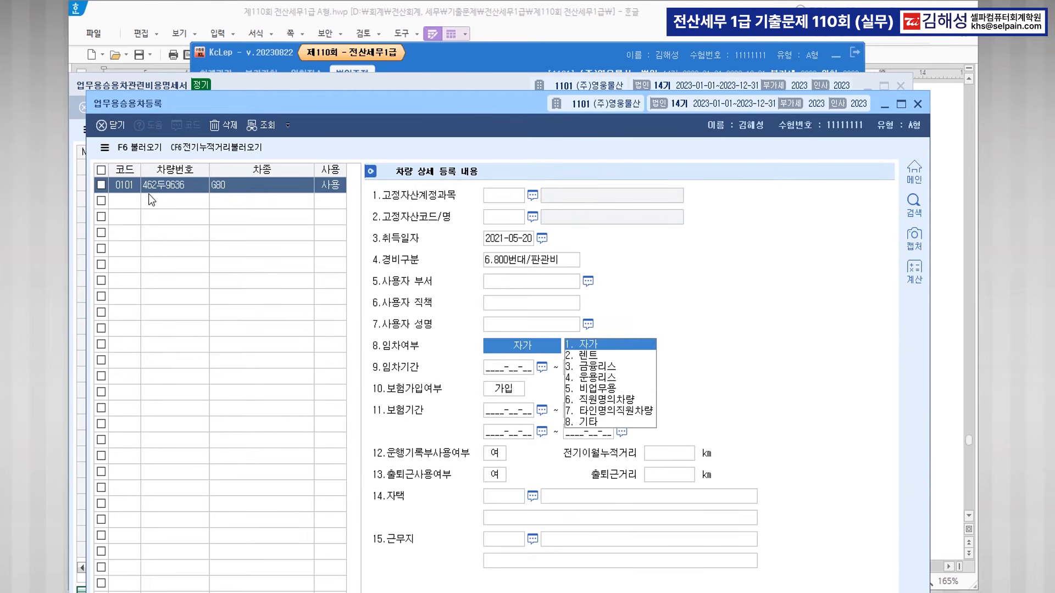
text(4)
key(Return)
text(2)
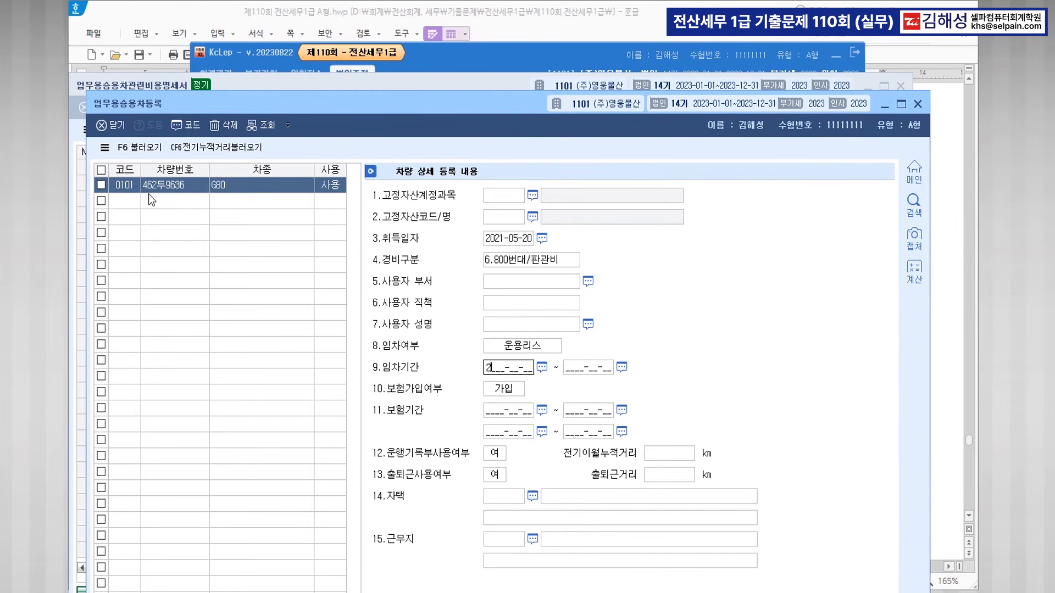
text(021-05-20 ~)
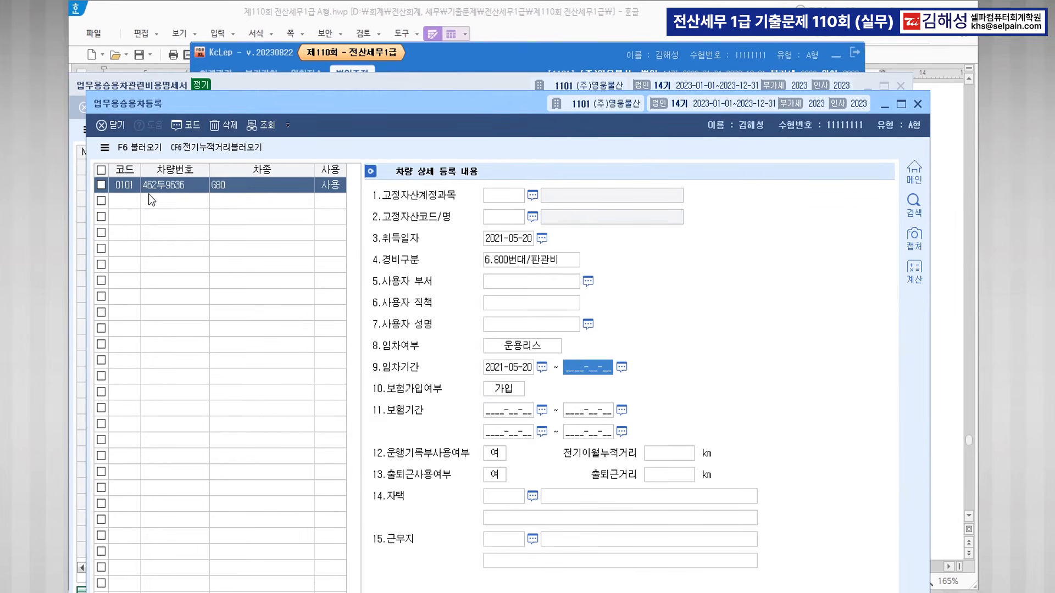
text( 2025-05-19)
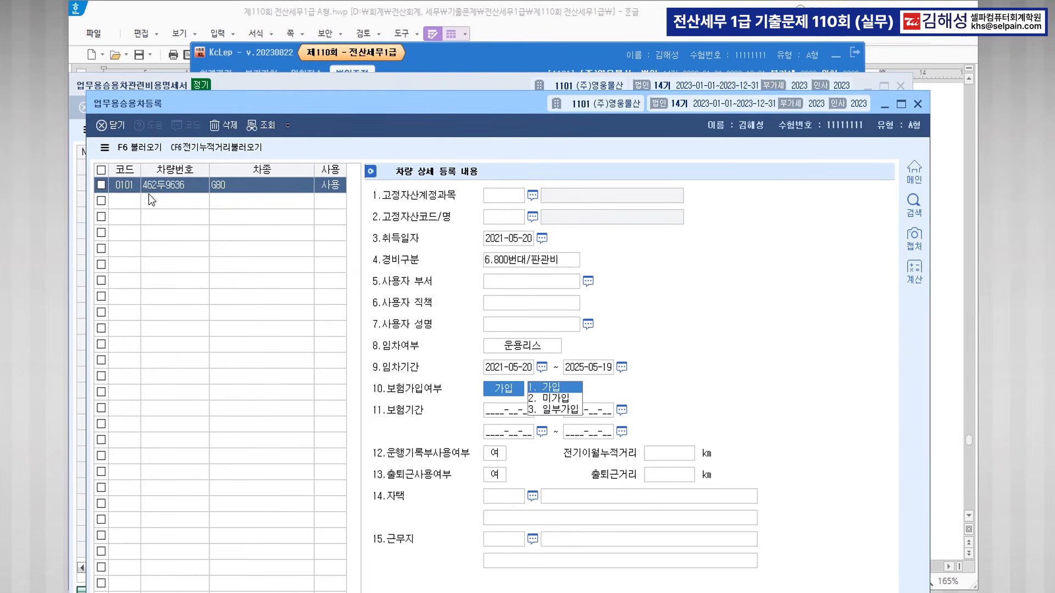
key(Return)
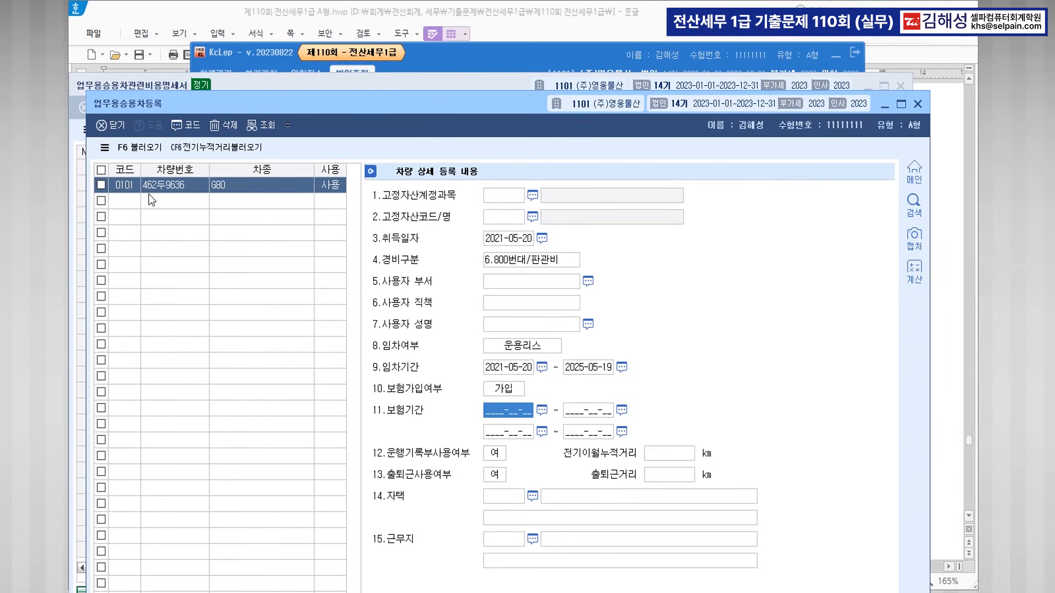
text(2021-0)
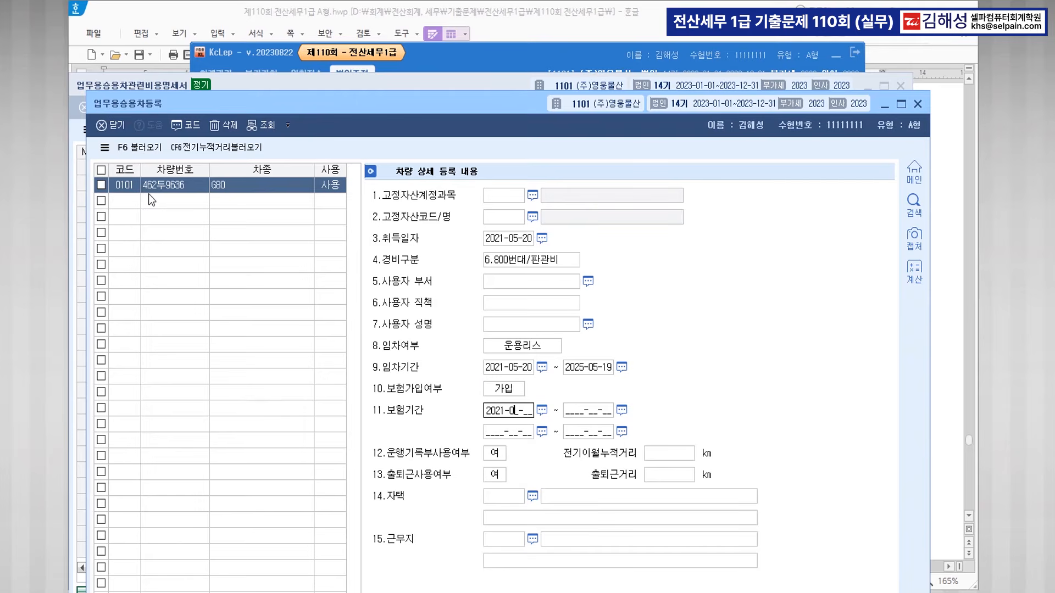
text(2105202025065)
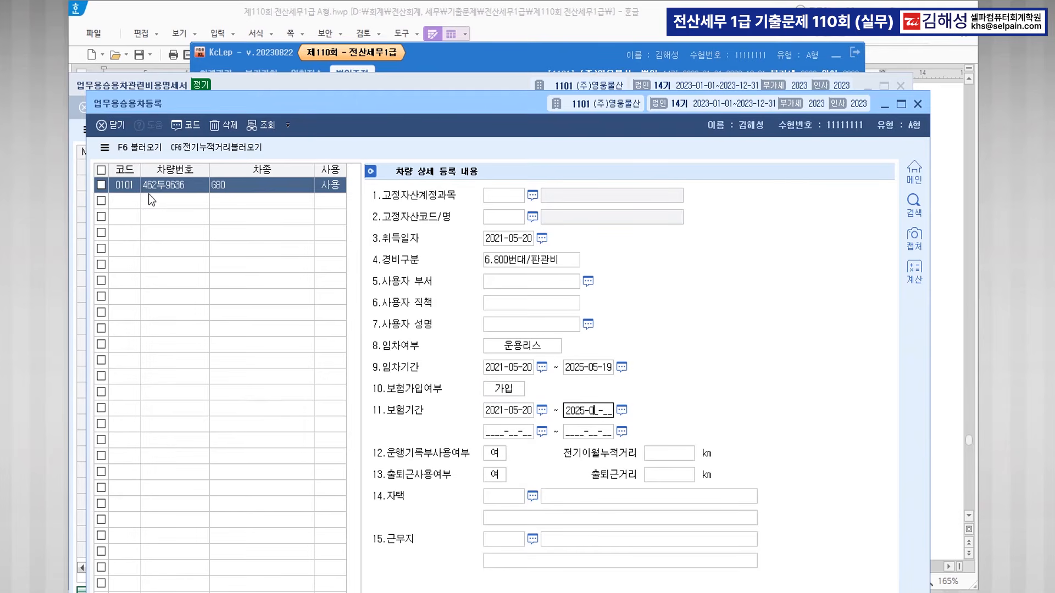
text(9)
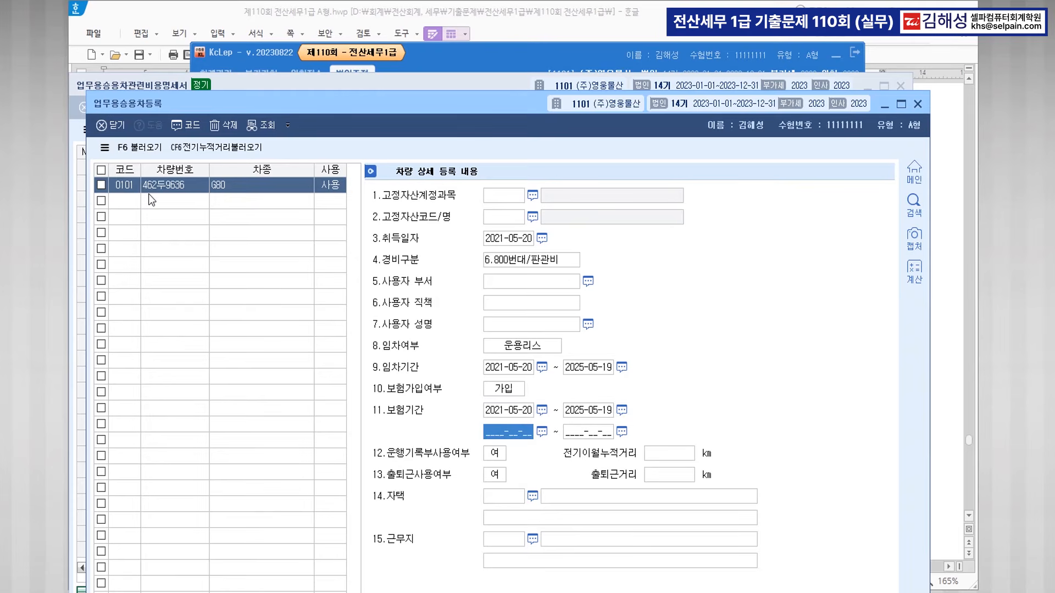
key(Return)
key(Return)
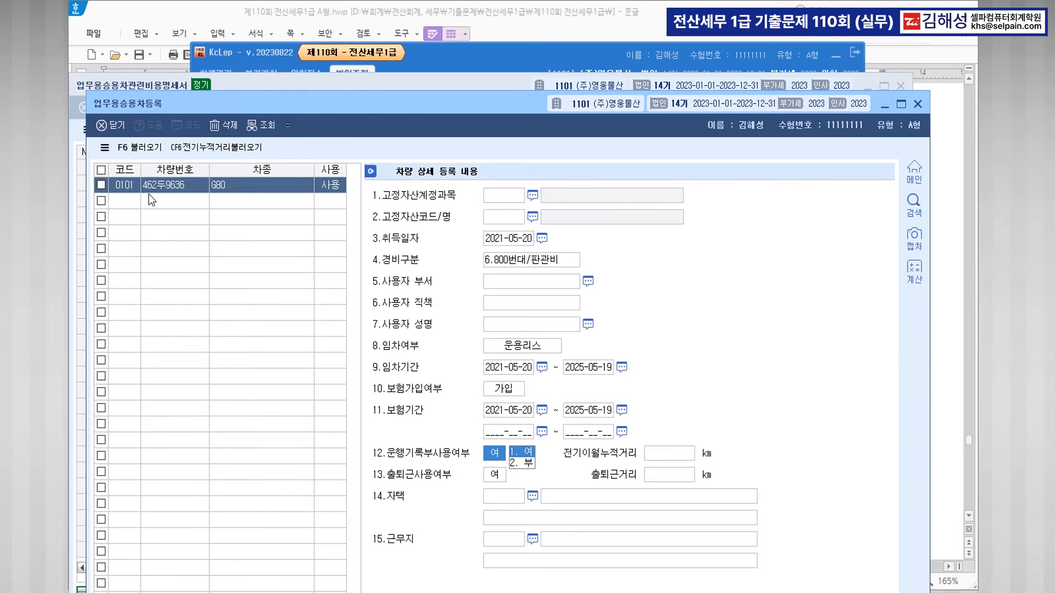
key(Return)
key(Return)
key(Return)
key(Return)
key(Return)
key(Return)
key(Return)
key(Return)
text(0102)
key(Return)
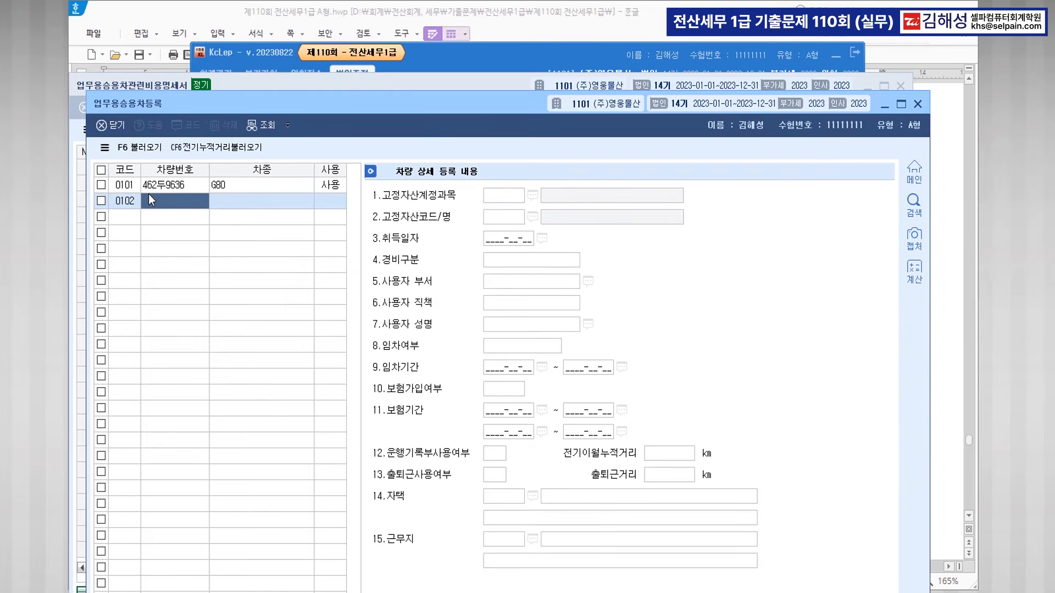
text(25)
text(3ㄹ)
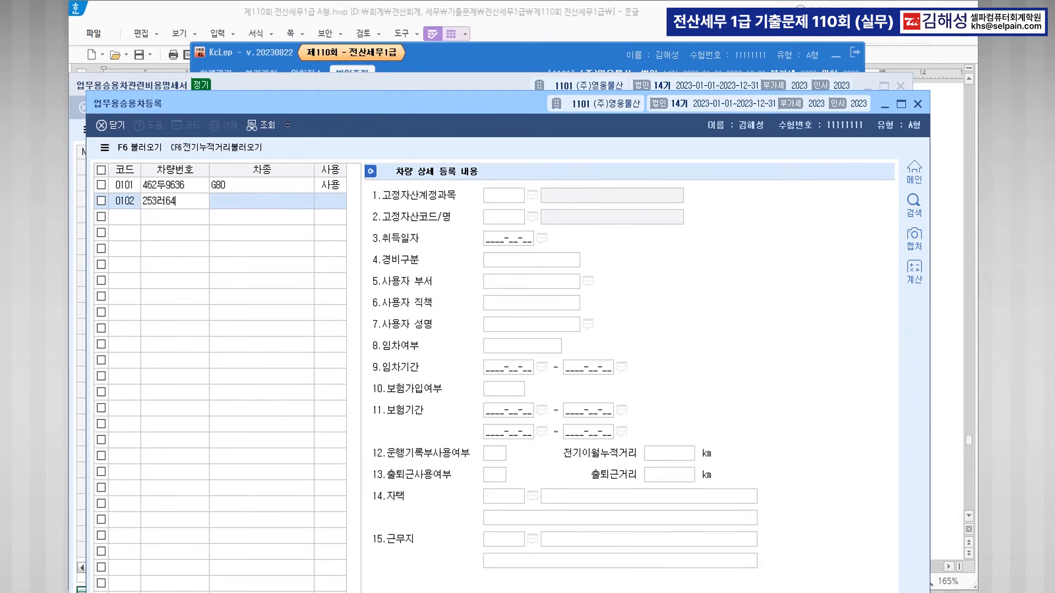
key(Return)
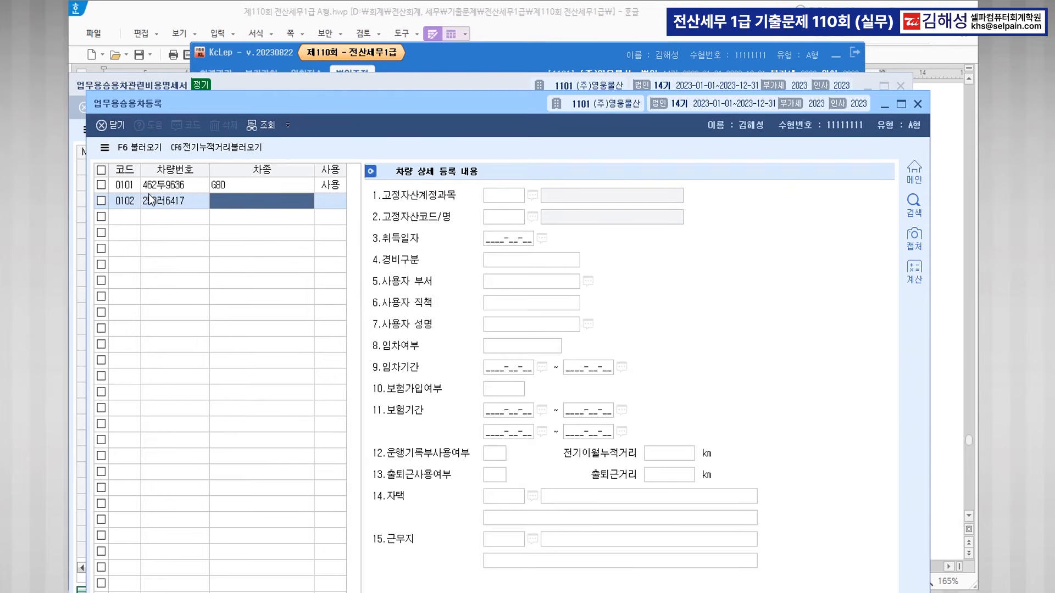
text(싼타페)
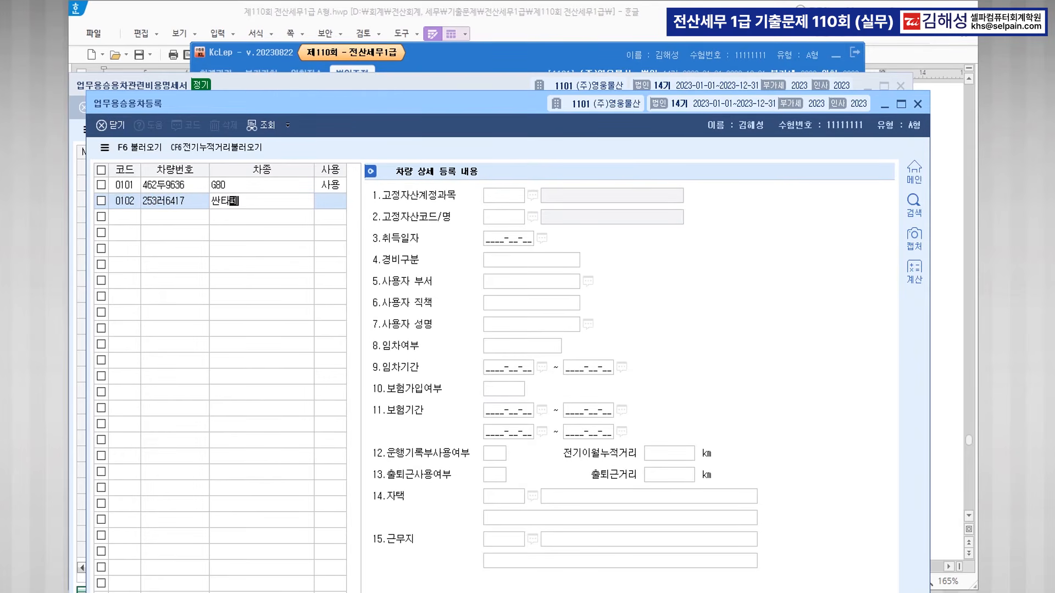
key(Return)
key(F2)
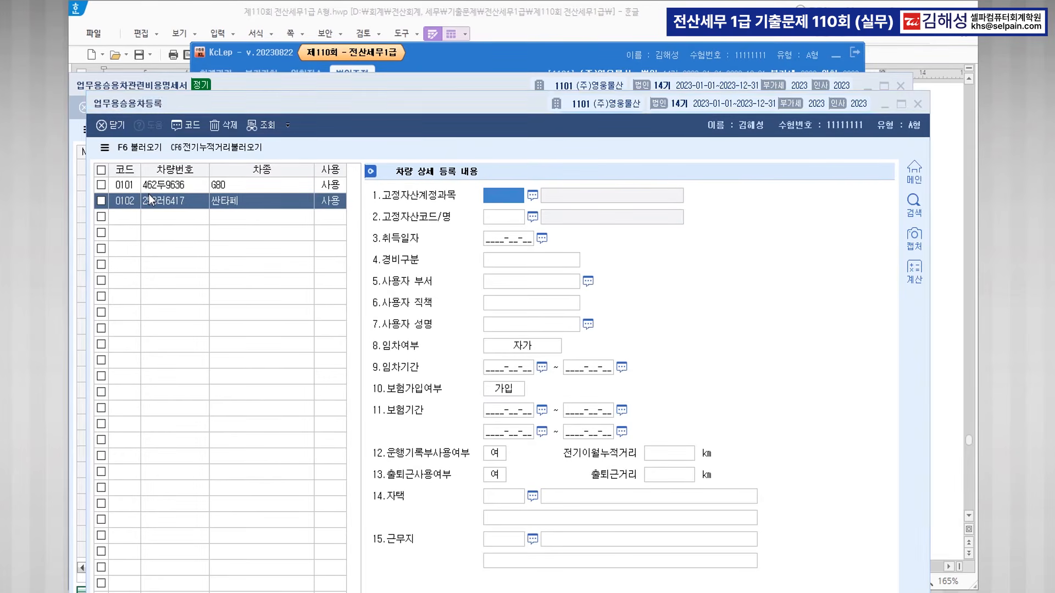
text(208)
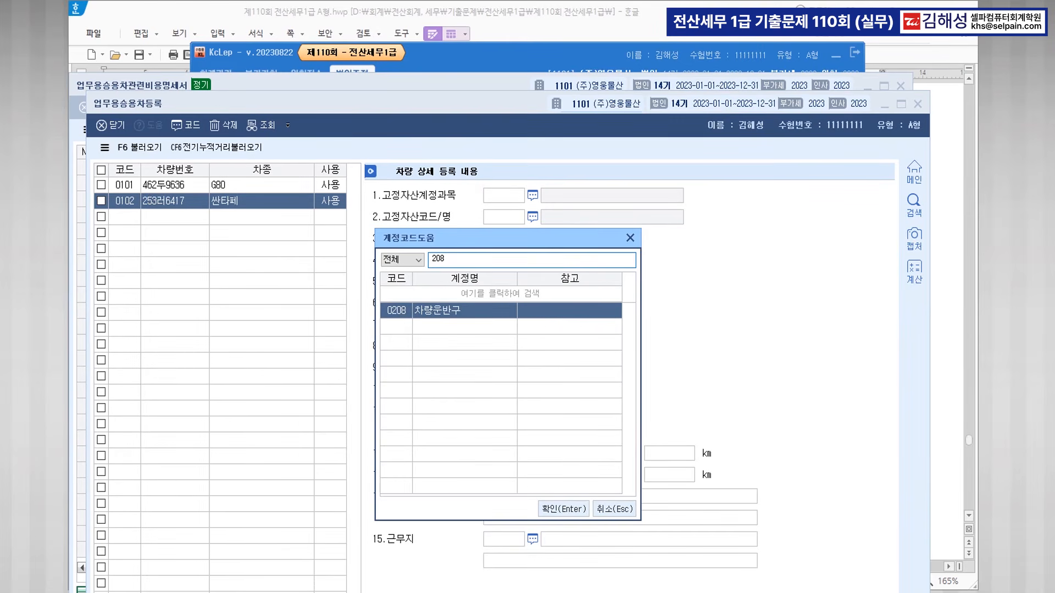
key(Return)
key(Return)
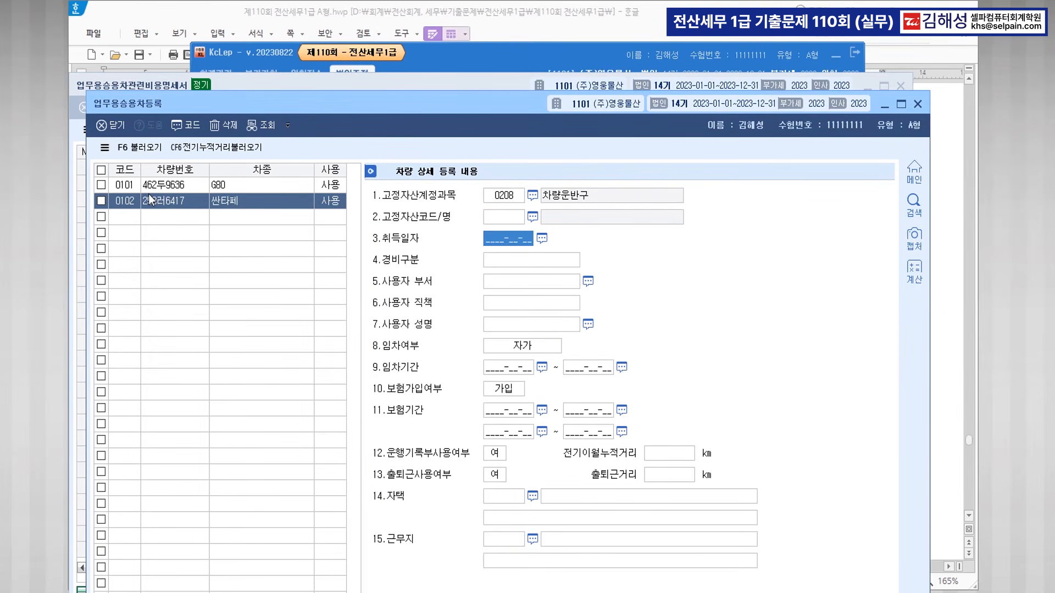
key(Up)
key(F2)
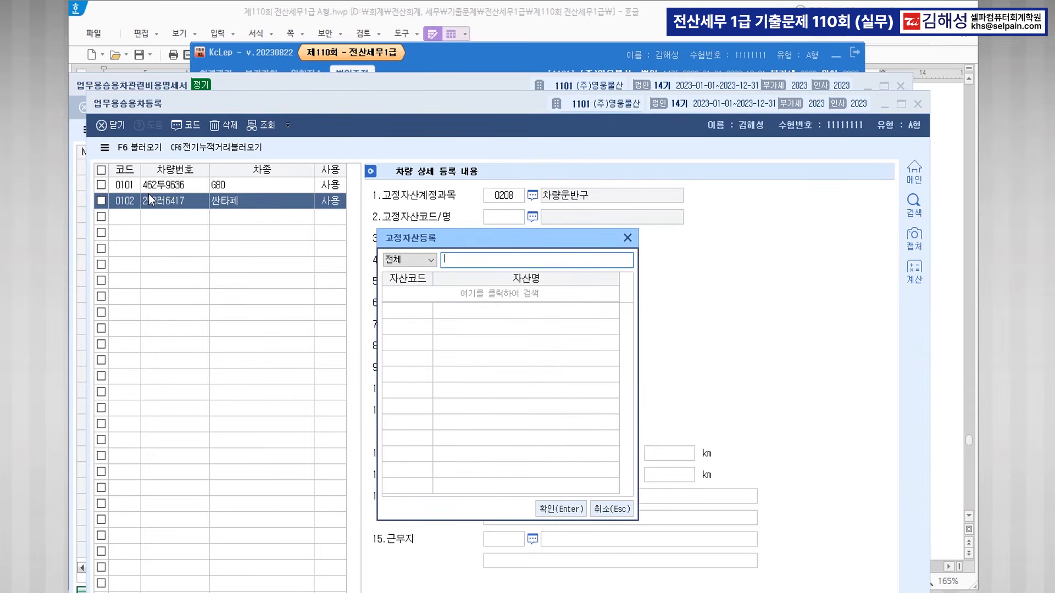
key(Escape)
key(Return)
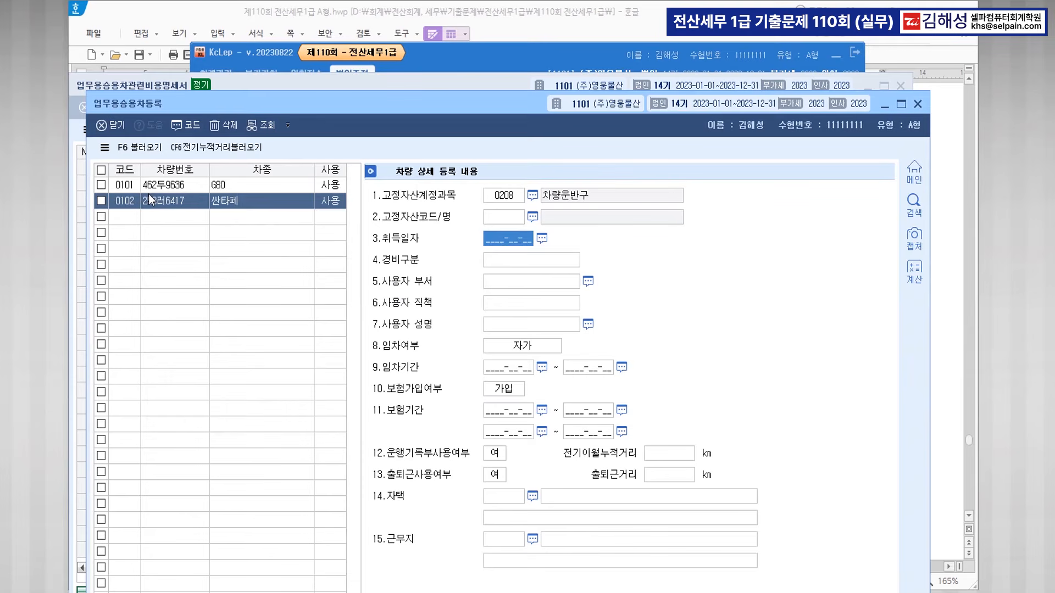
Set 0102: acquired 2020-12-10, 800번대, 자가, insured 2022-12-10~2023-12-09 and 2023-12-10~2024-12-09, logbook 부.
text(20201210)
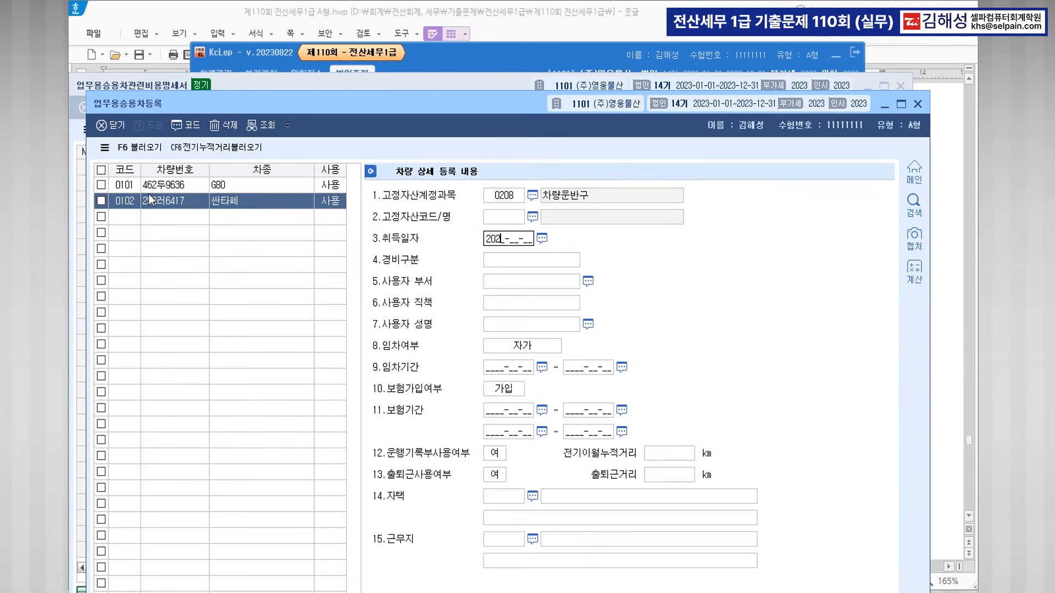
key(Return)
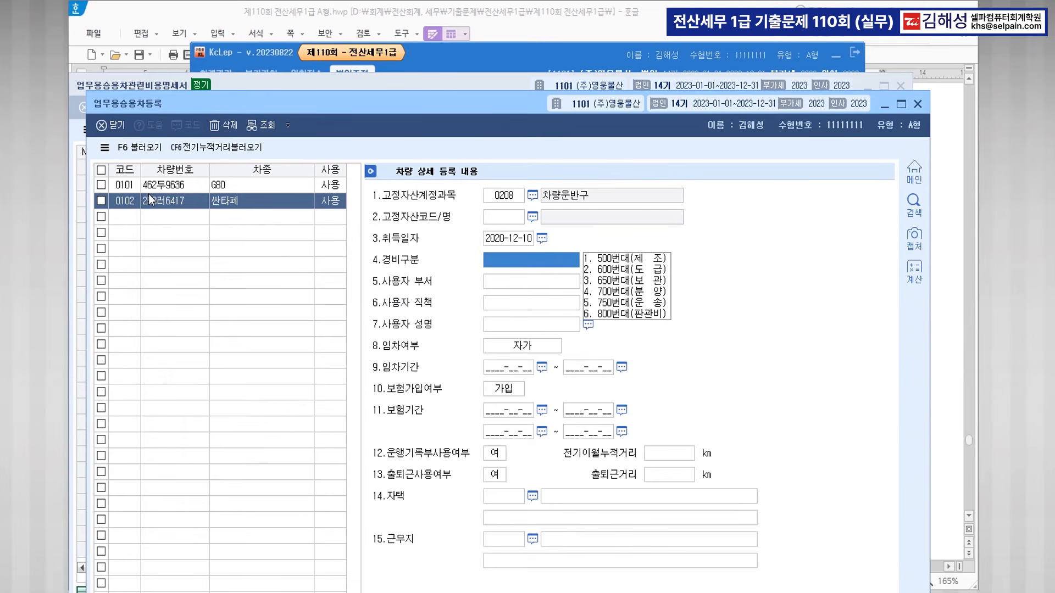
key(6)
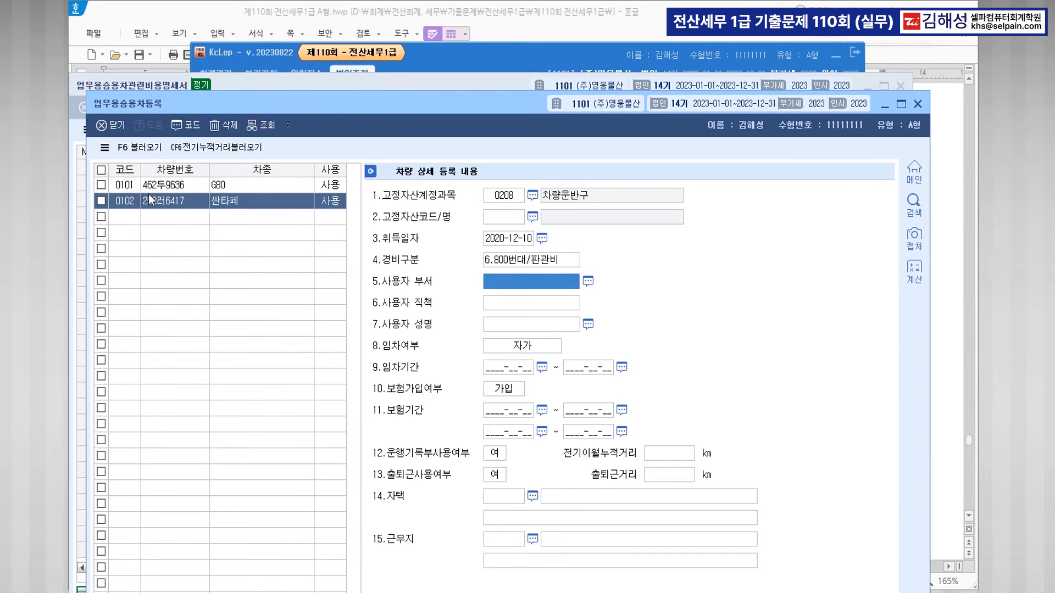
key(Return)
key(Return)
key(Return)
key(Return)
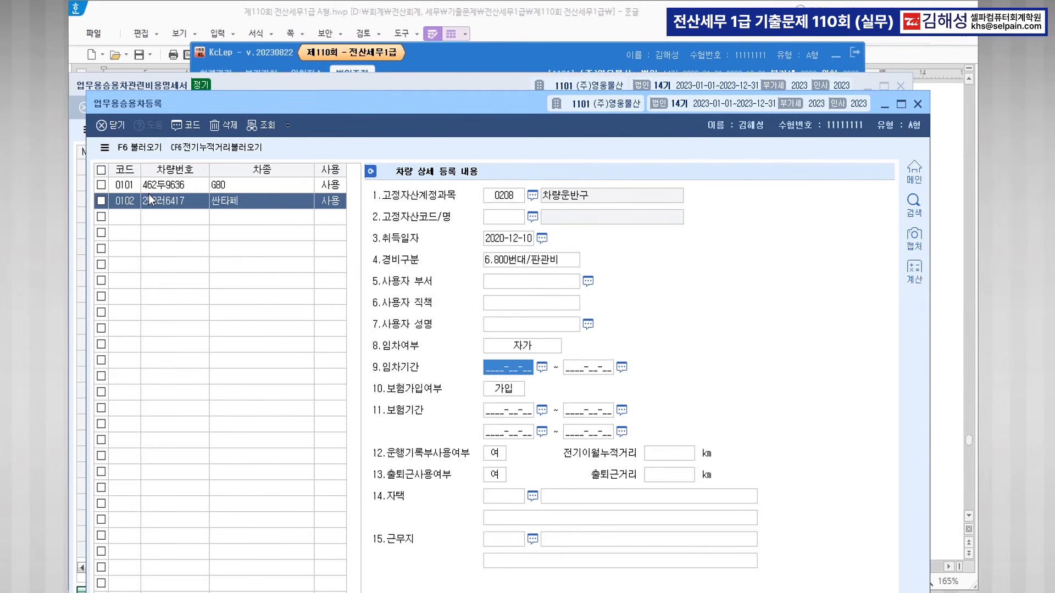
key(Return)
key(Return)
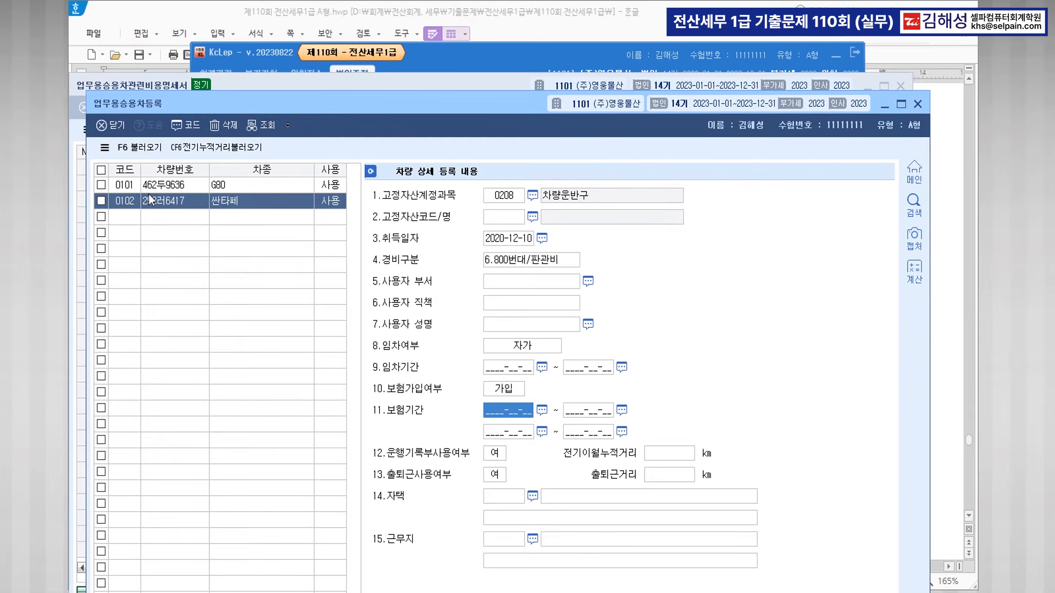
text(20221210)
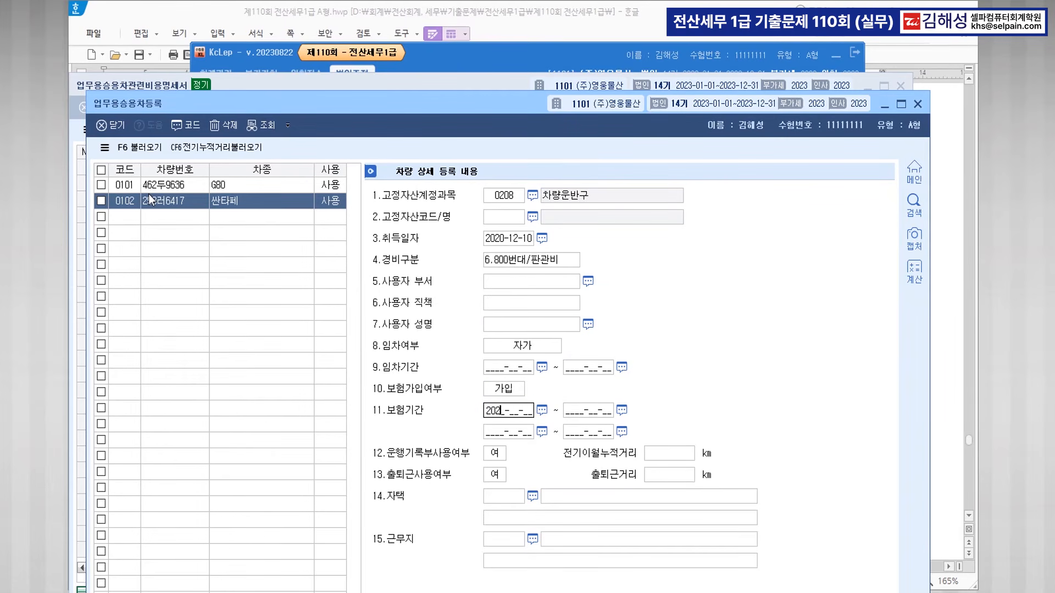
key(Return)
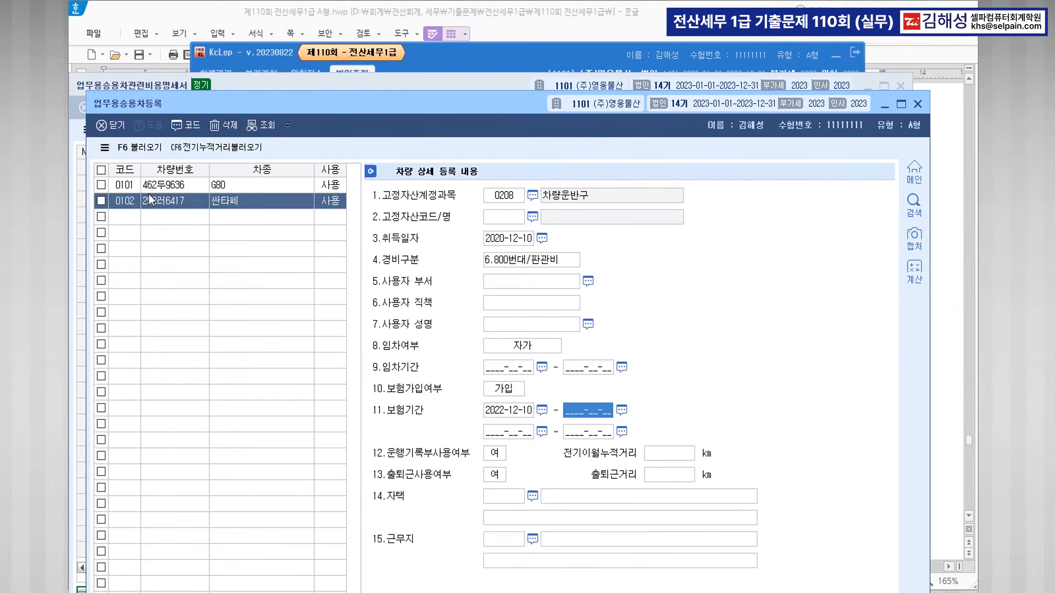
text(20231209)
key(Return)
text(2023-12-10)
key(Return)
text(2024-12-0)
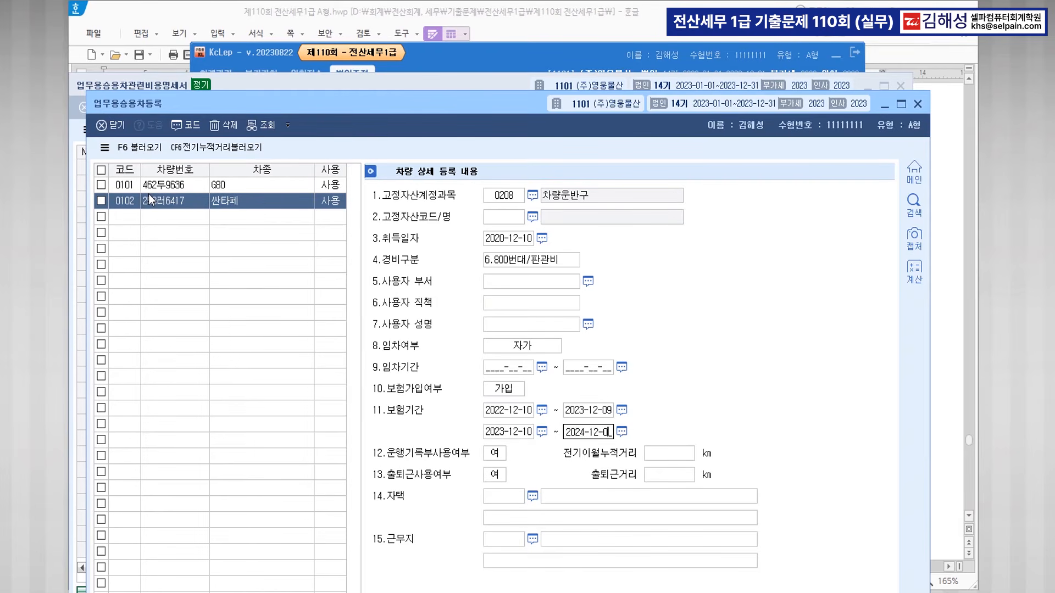
text(9)
key(Return)
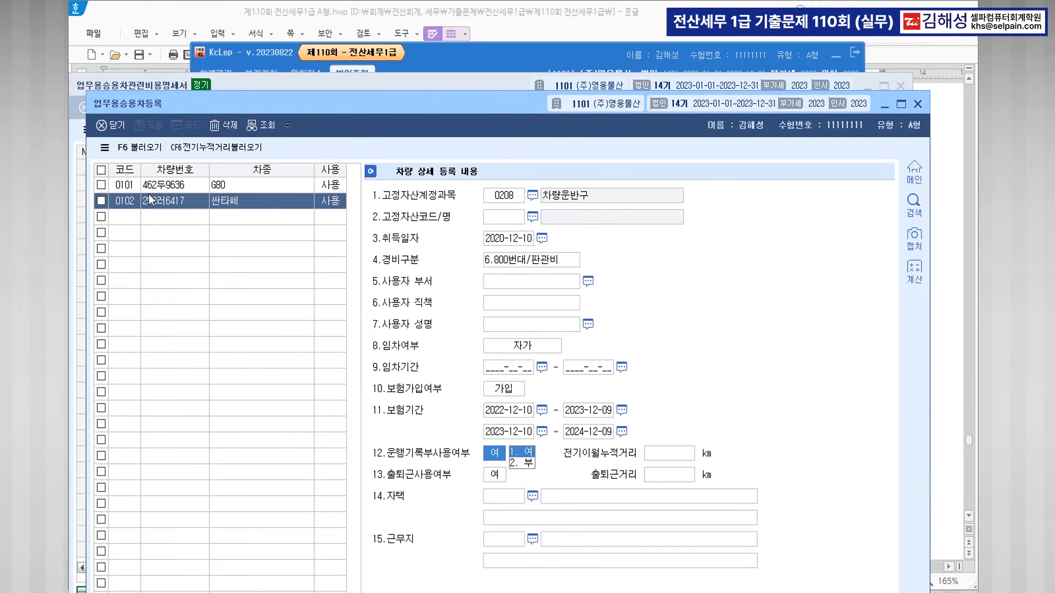
key(2)
key(Return)
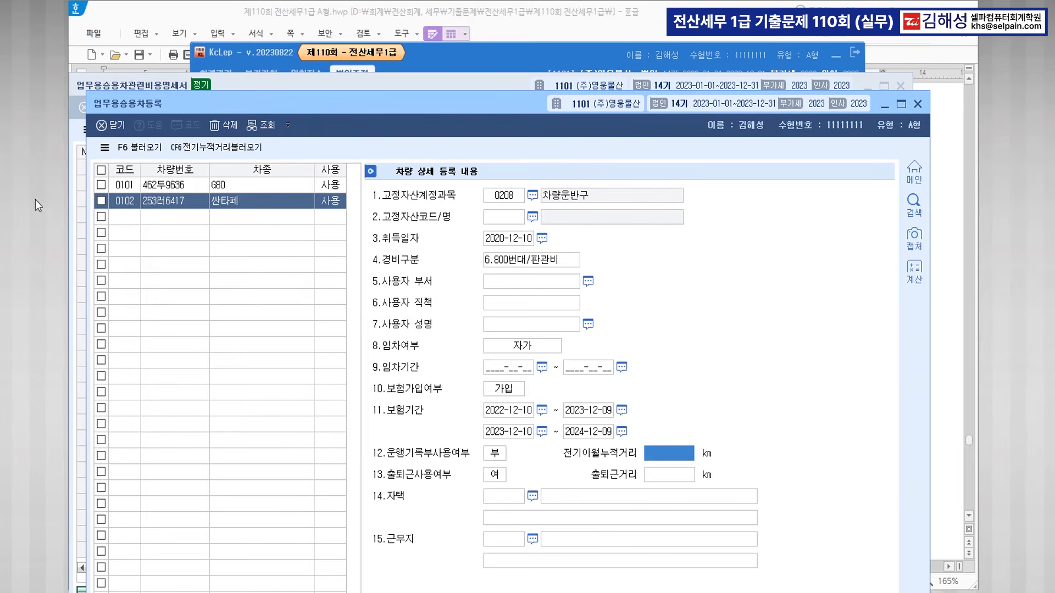
Save the 싼타페 entry, return to the cost statement and select the G80 row.
click(165, 217)
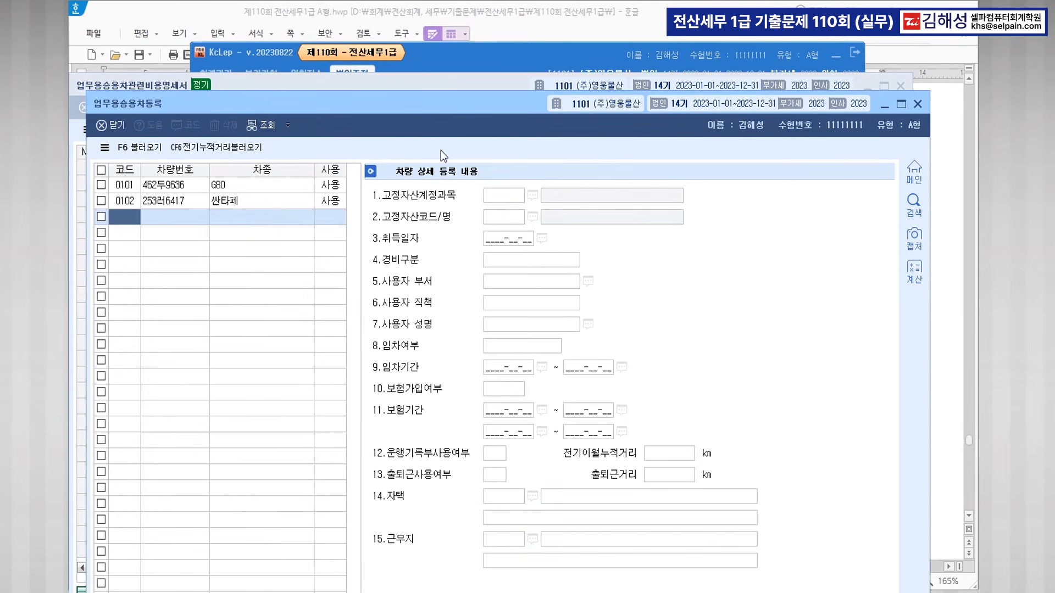
click(917, 104)
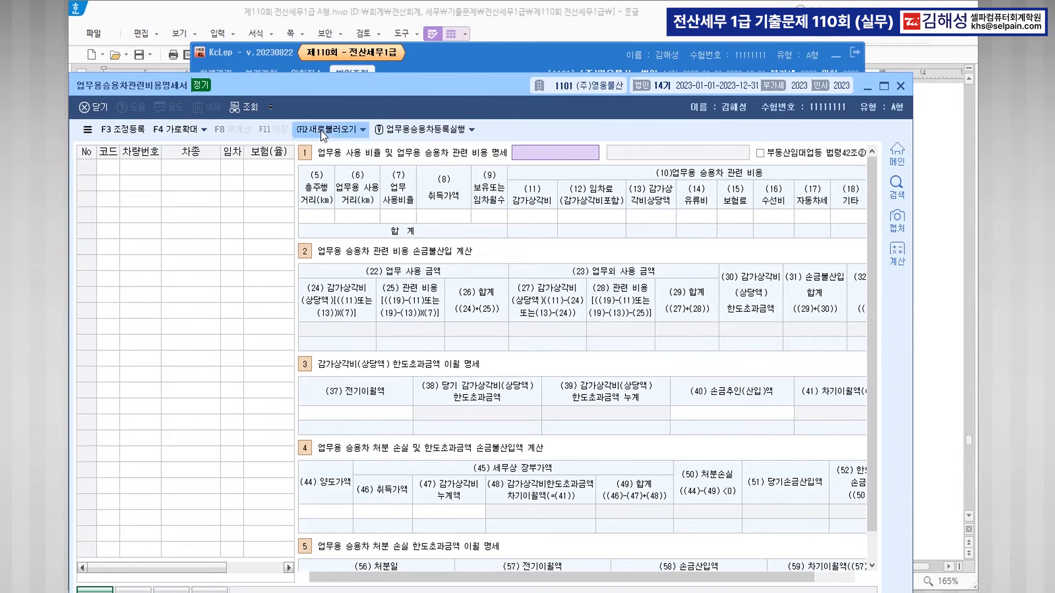
click(149, 152)
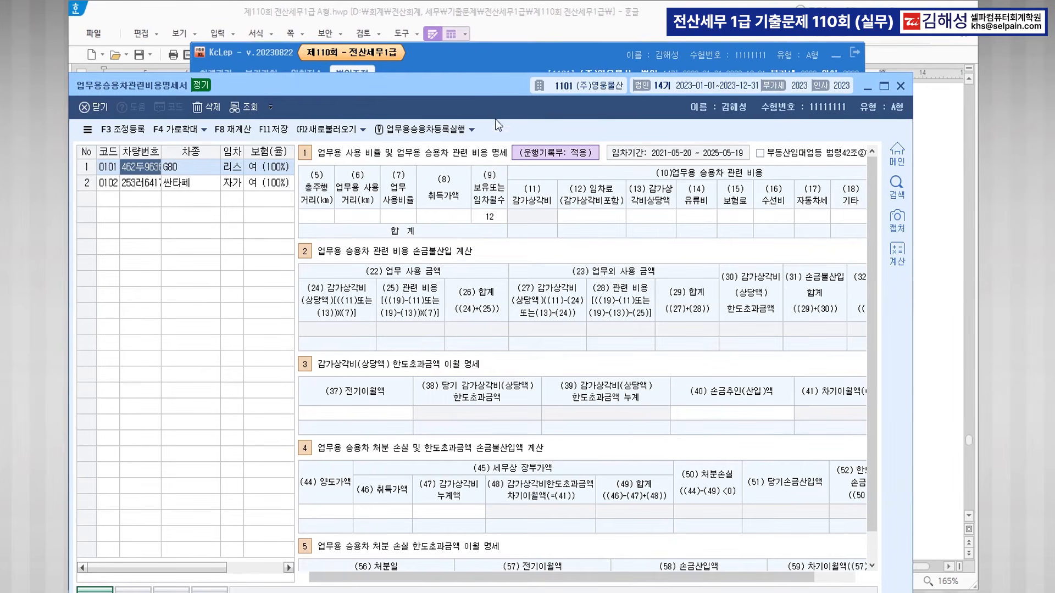
Make the 싼타페 line '2023년 운행일지 : 미작성' bold blue in 한글, then return to KcLep.
click(836, 56)
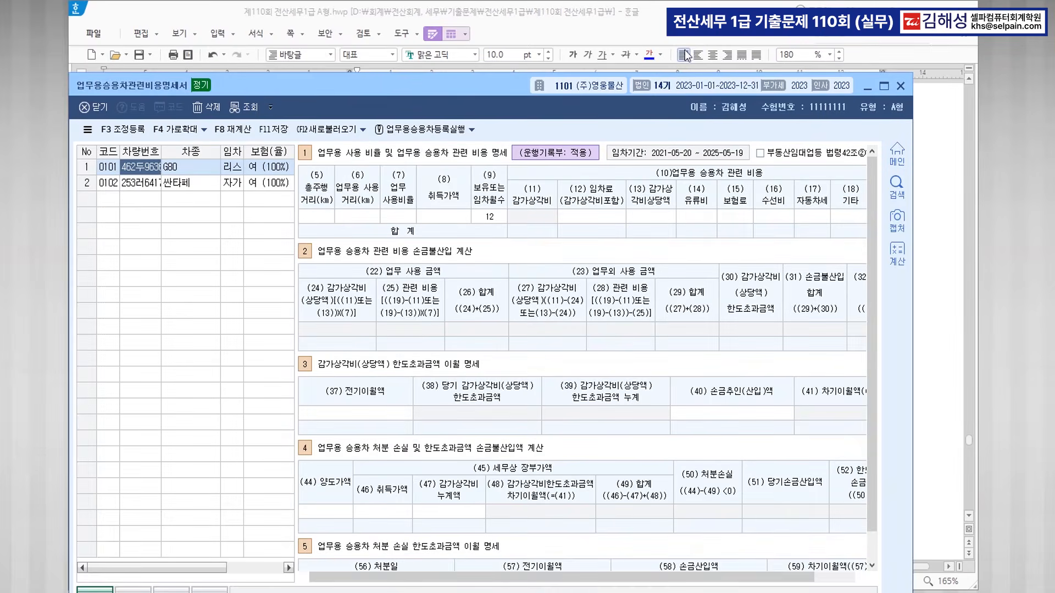
scroll(522, 418, down, 3)
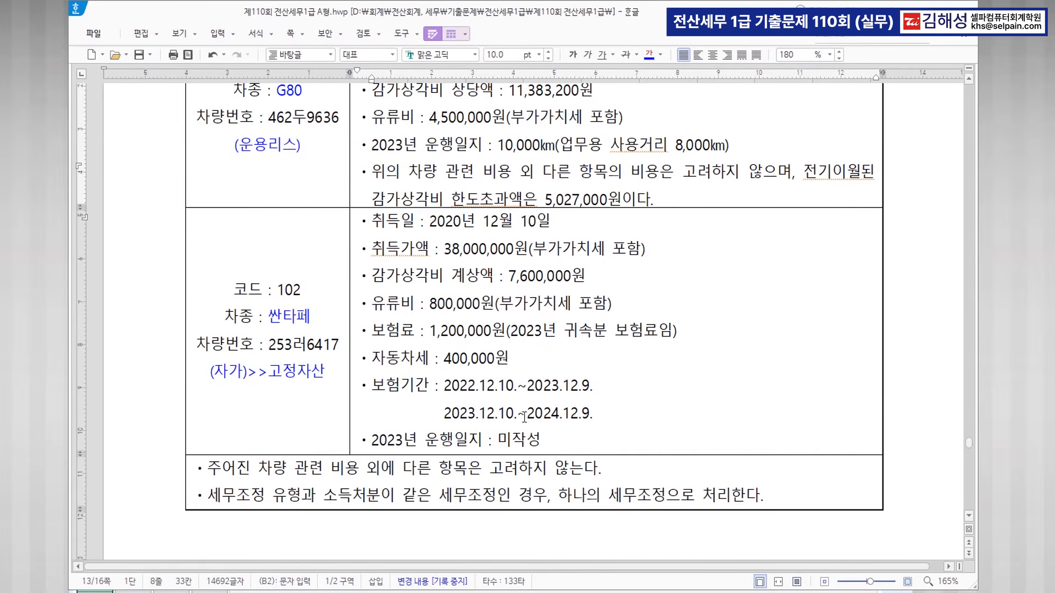
drag(364, 440, 541, 440)
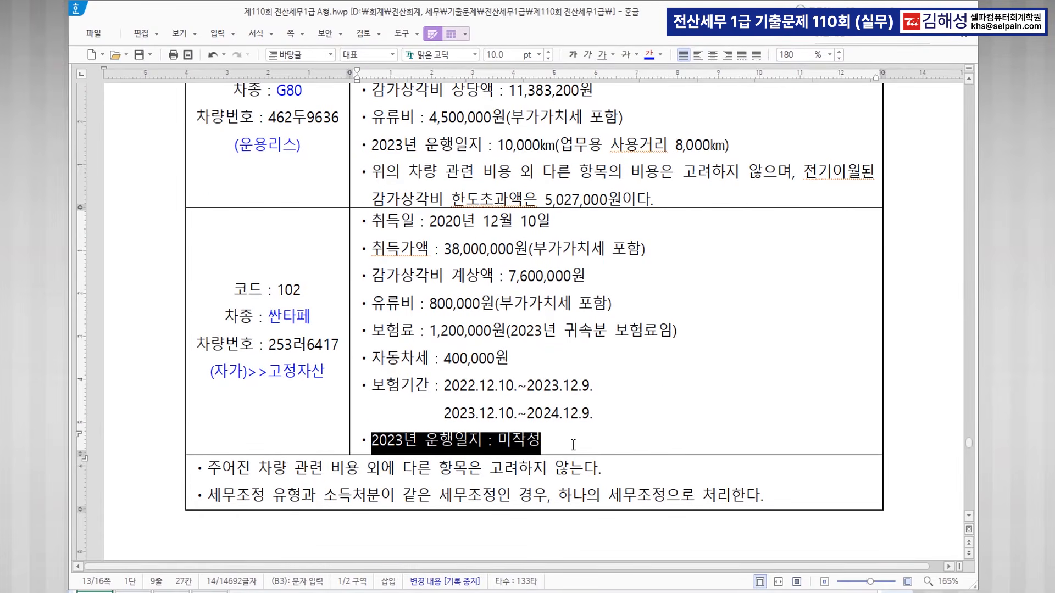
click(653, 56)
click(573, 55)
click(610, 424)
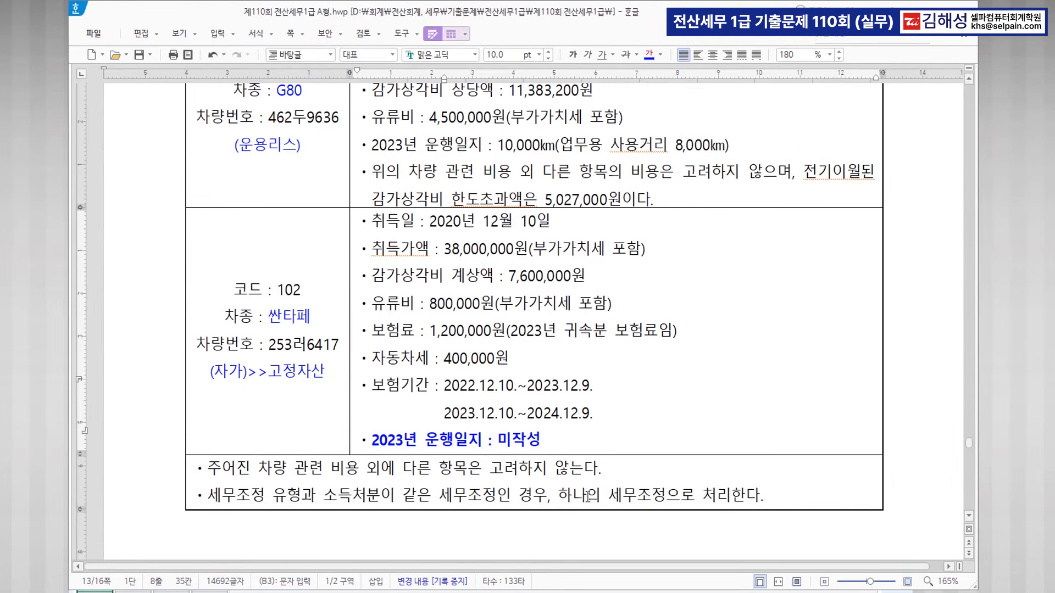
click(549, 592)
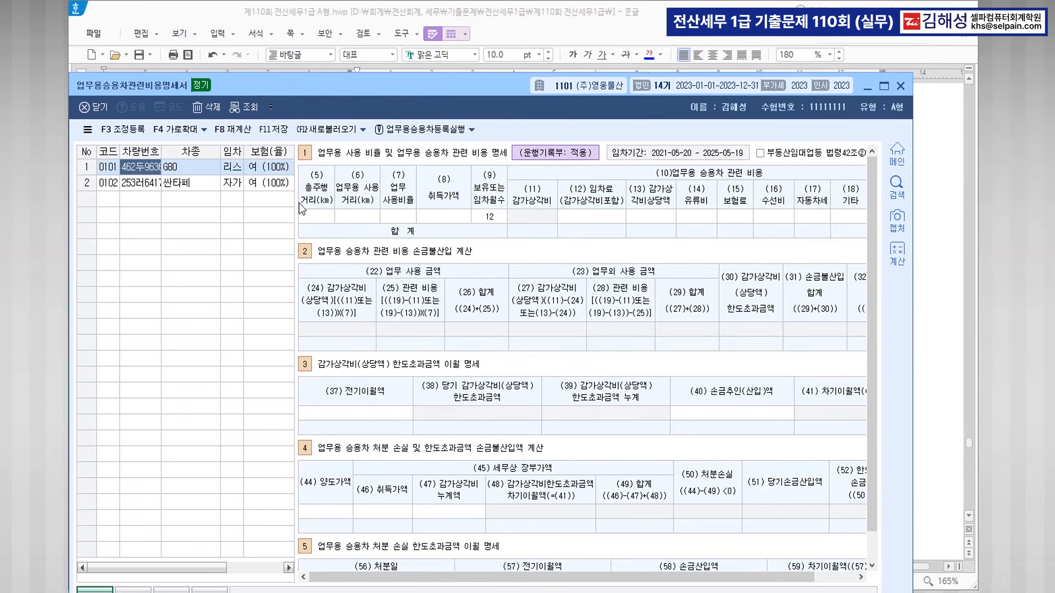
Enter the G80's total mileage 10,000 km and business mileage 8,000 km.
click(319, 216)
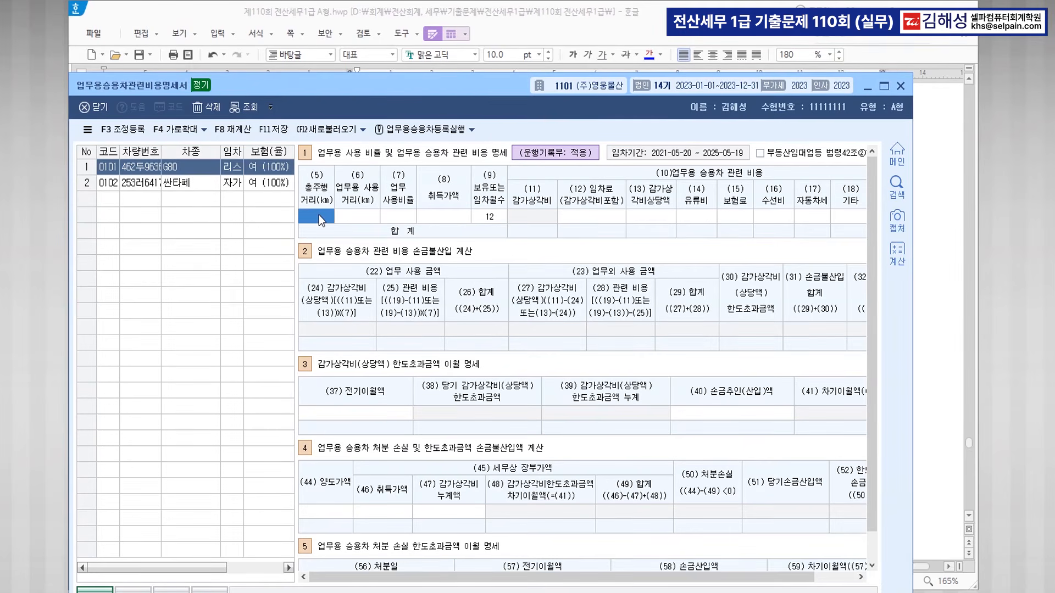
text(100000)
key(Return)
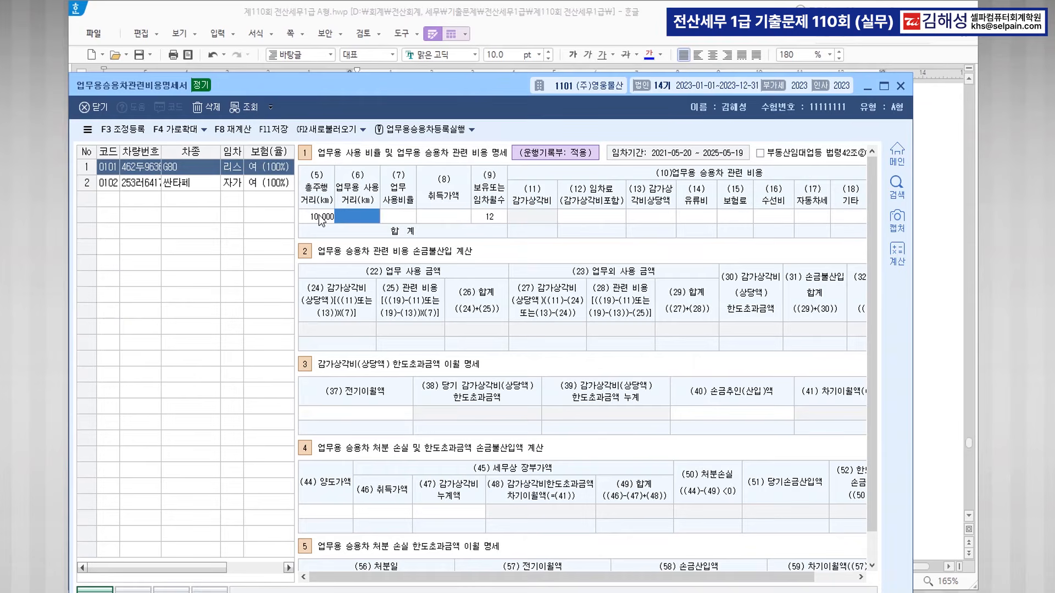
text(8000)
key(Return)
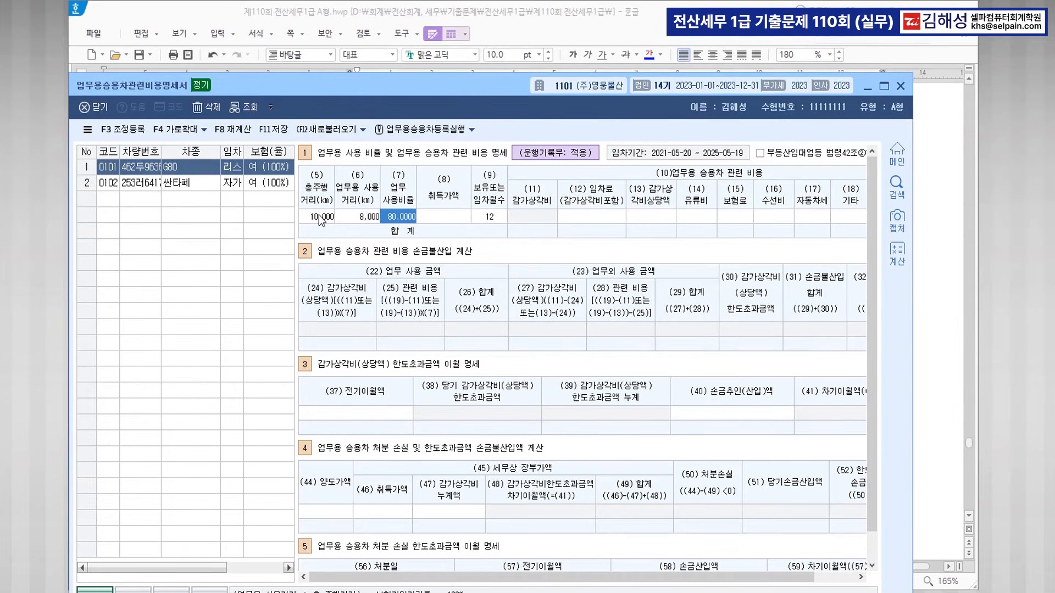
key(Return)
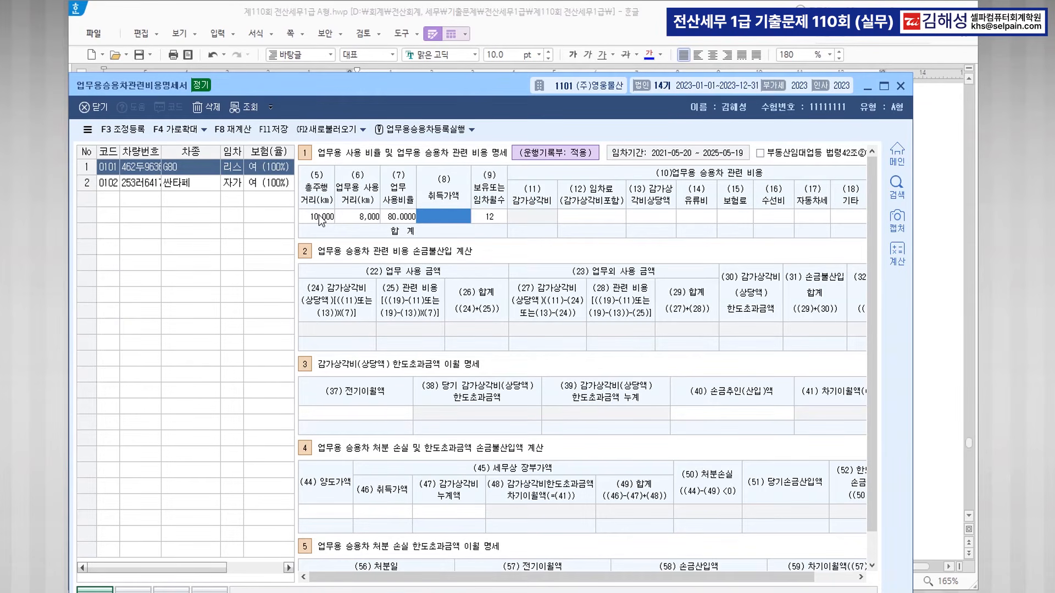
key(Return)
key(Return)
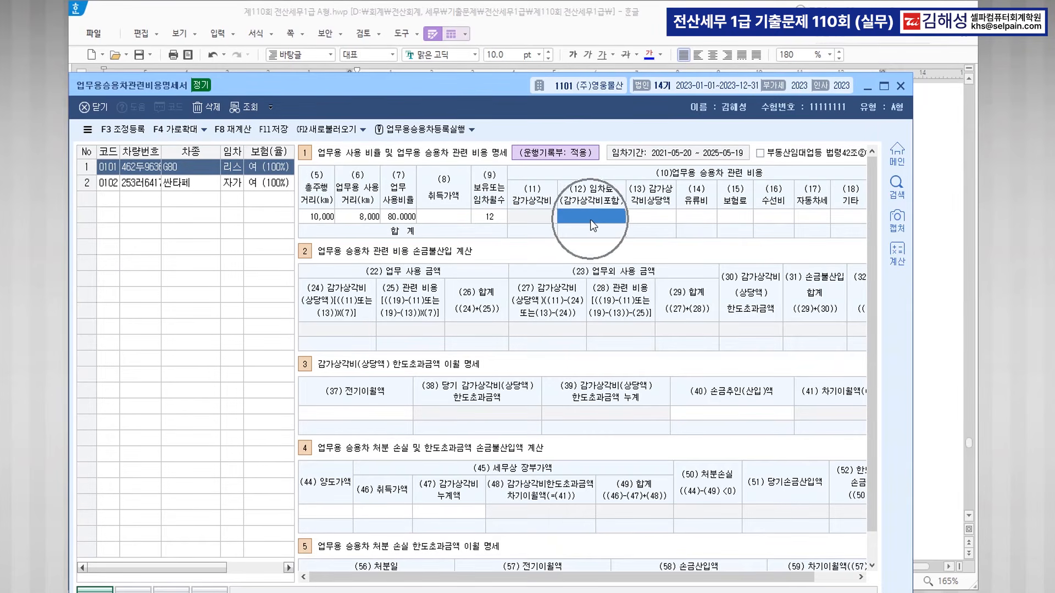
Enter G80 임차료 12,240,000, 감가상각비상당액 11,383,200 and 유류비 4,500,000, then maximize the window.
click(607, 23)
scroll(577, 138, up, 2)
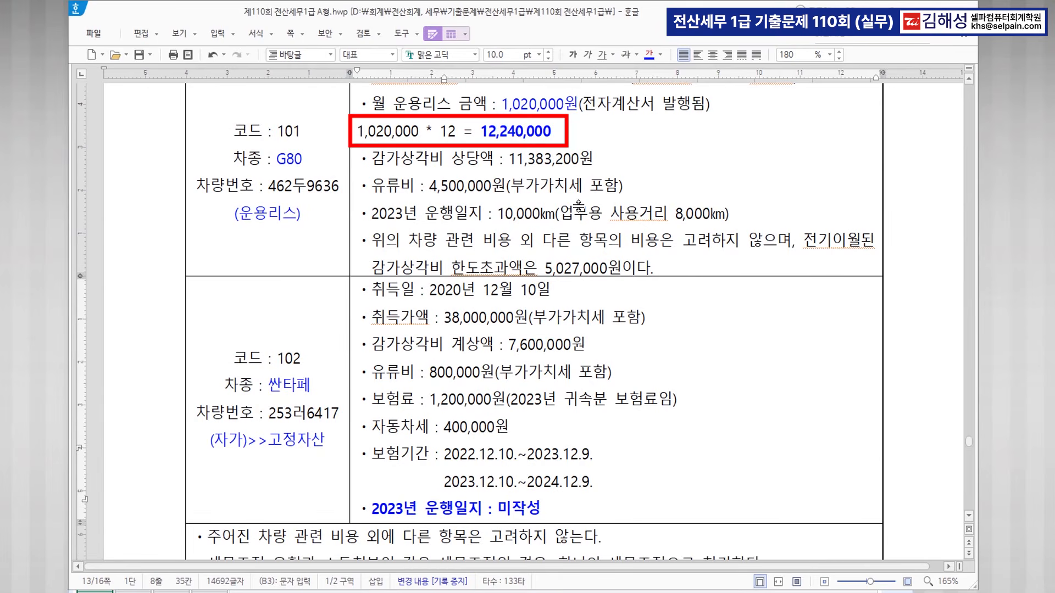
key(alt+Tab)
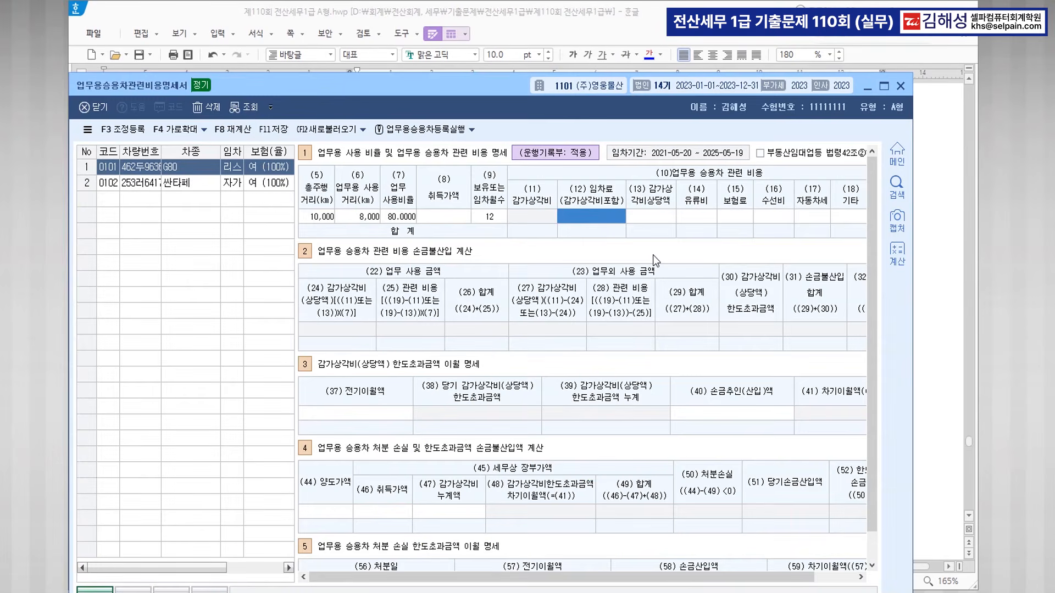
text(12240000)
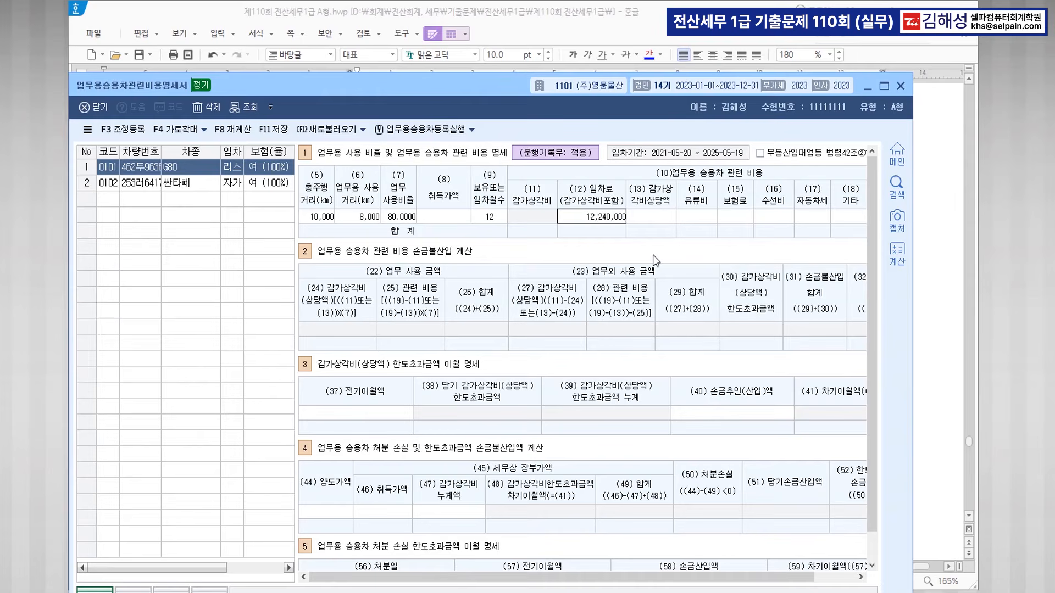
key(Return)
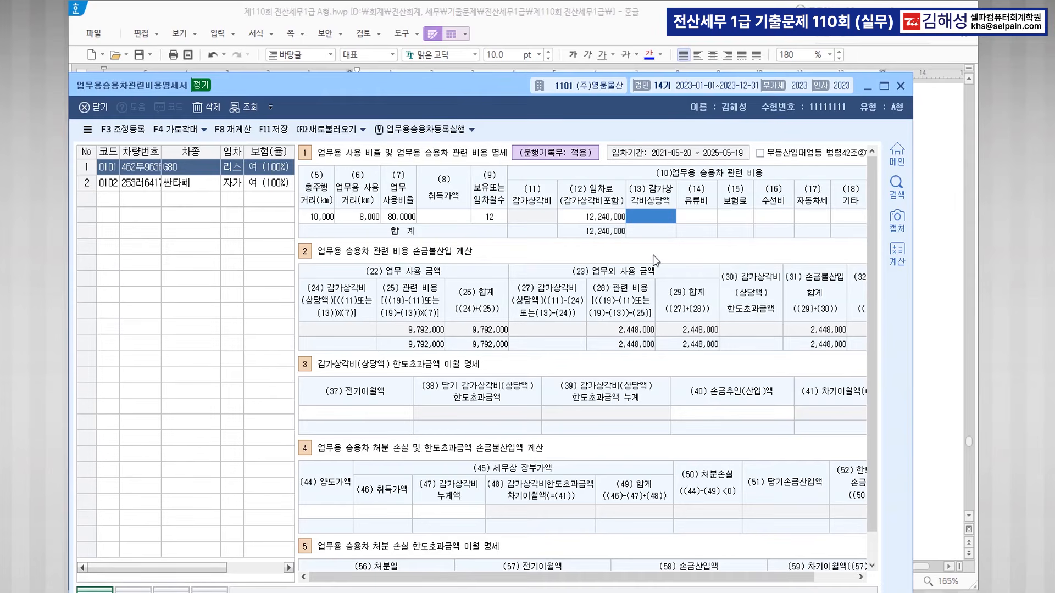
text(1)
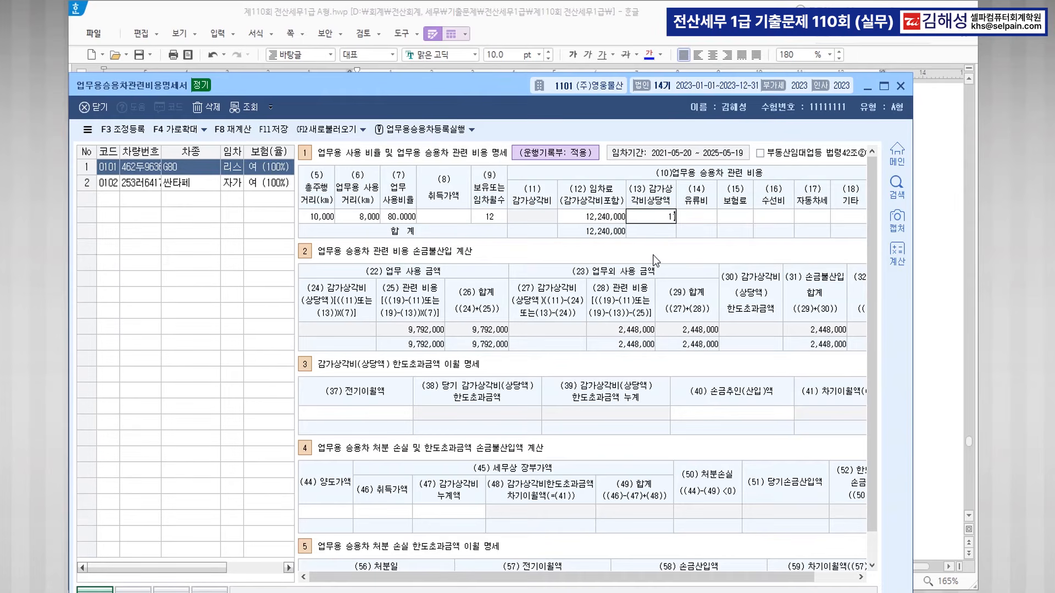
text(1,383,20)
text(0)
key(Return)
text(4500000)
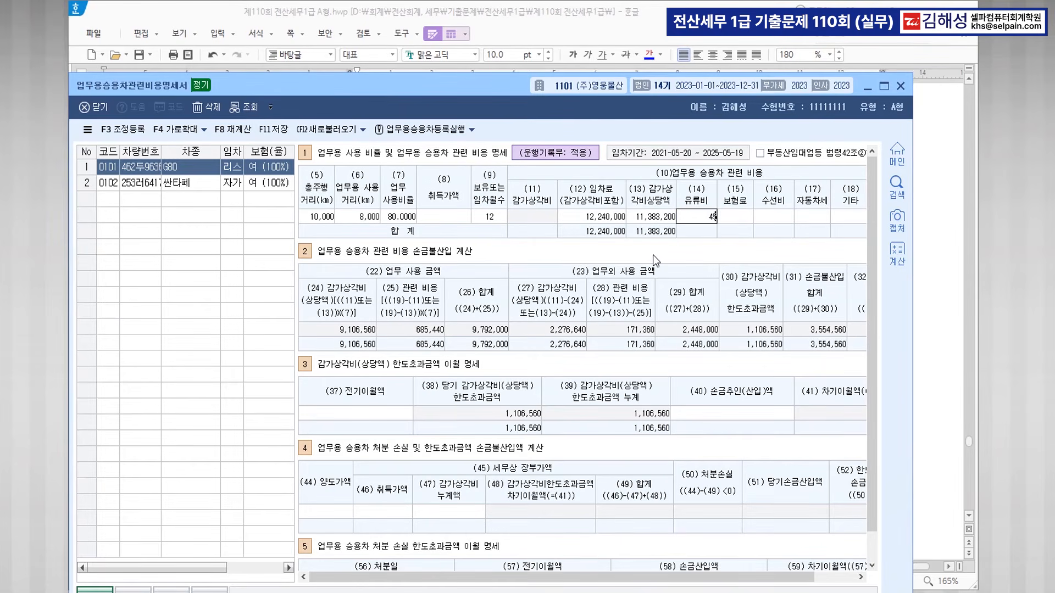
key(Return)
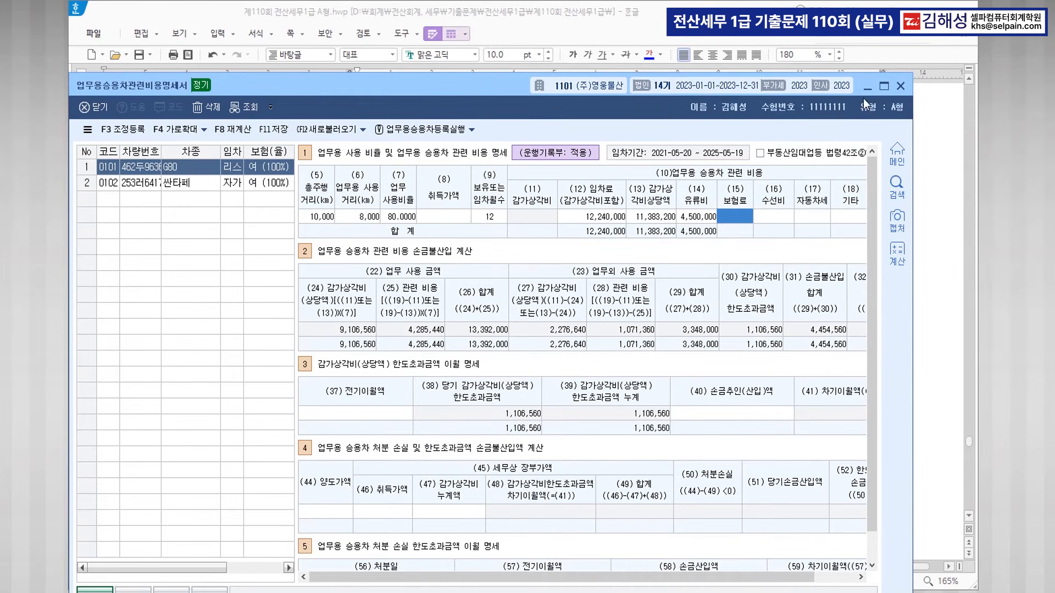
click(884, 91)
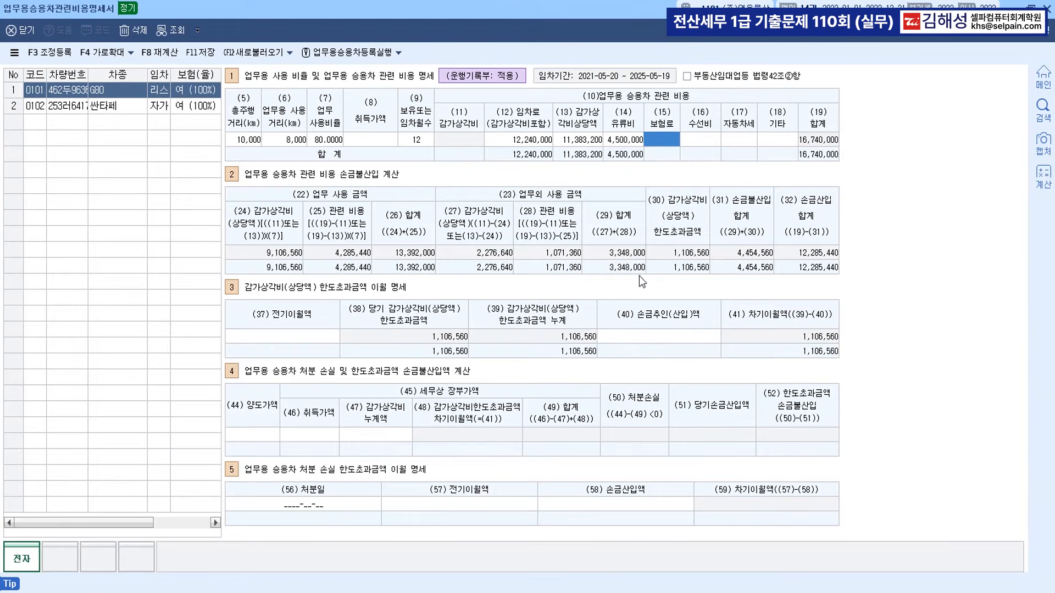
Enter 5,027,000 as the G80's (37) 전기이월액 prior-year carryover.
click(299, 335)
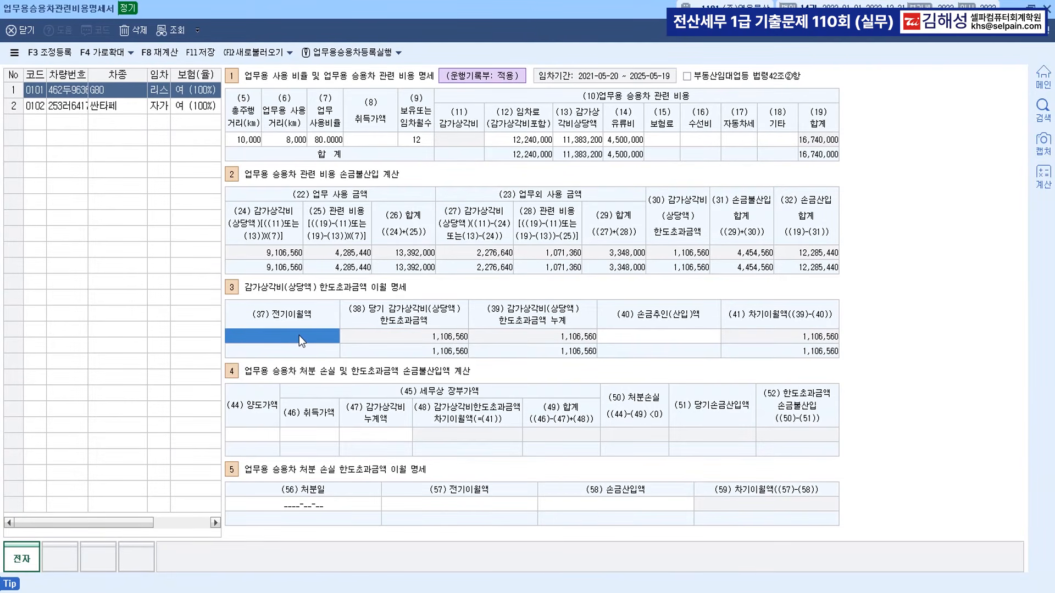
text(5027000)
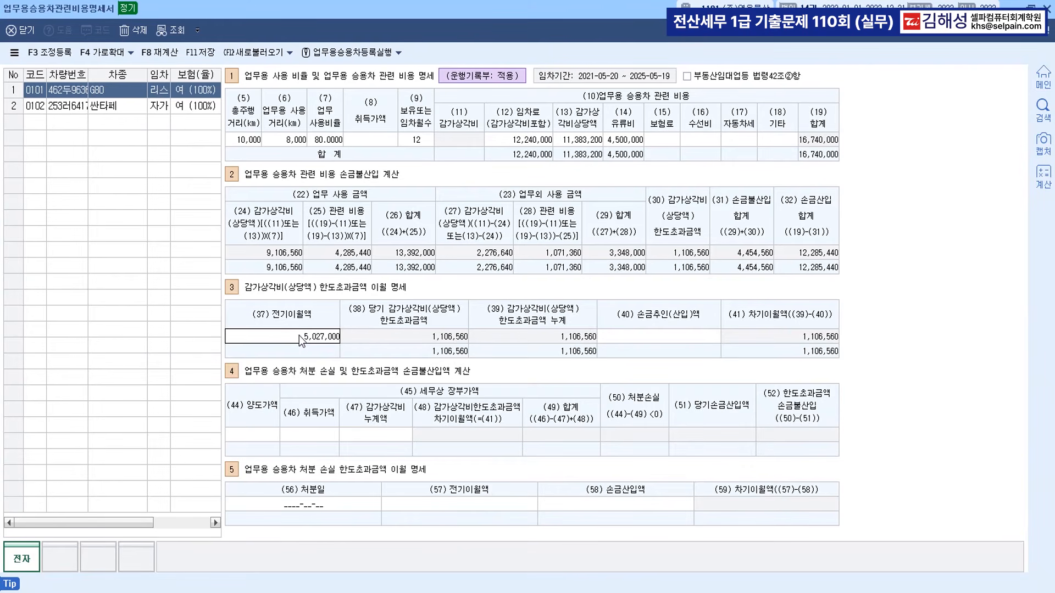
key(Return)
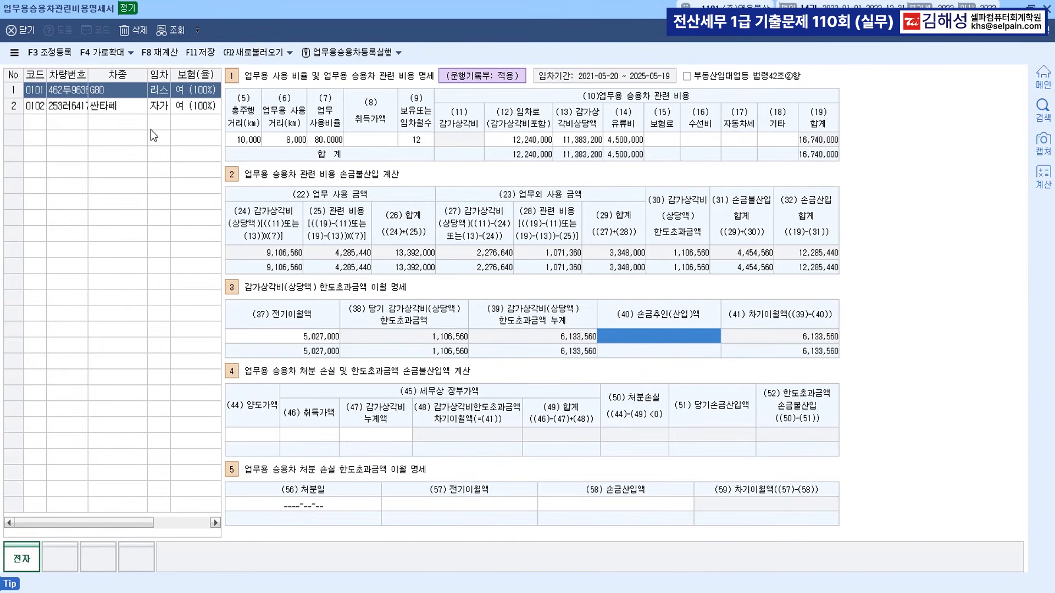
For the 싼타페, enter acquisition cost 38,000,000 and depreciation 7,600,000.
click(111, 108)
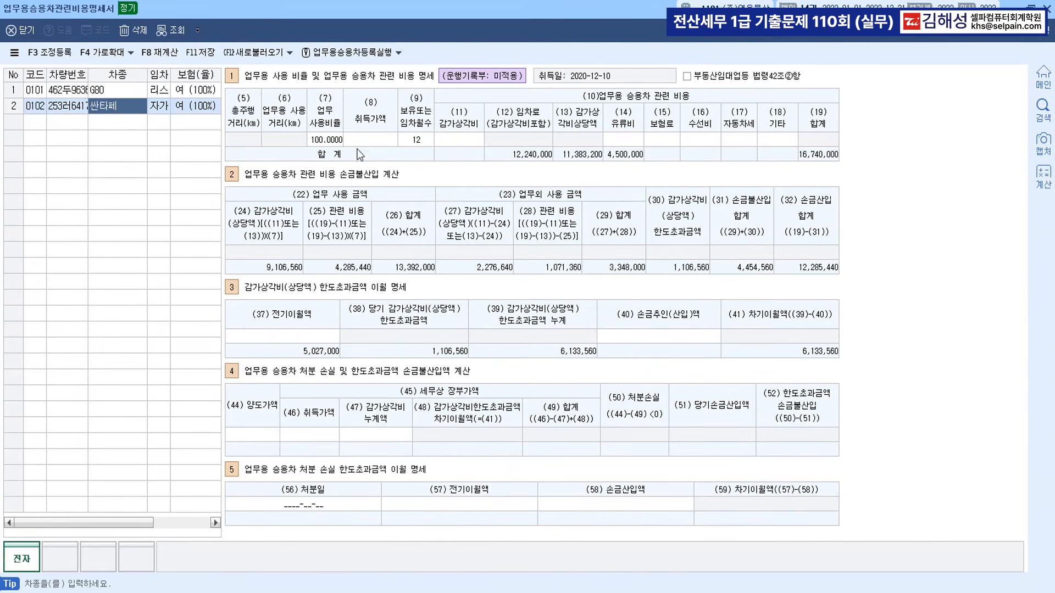
click(371, 142)
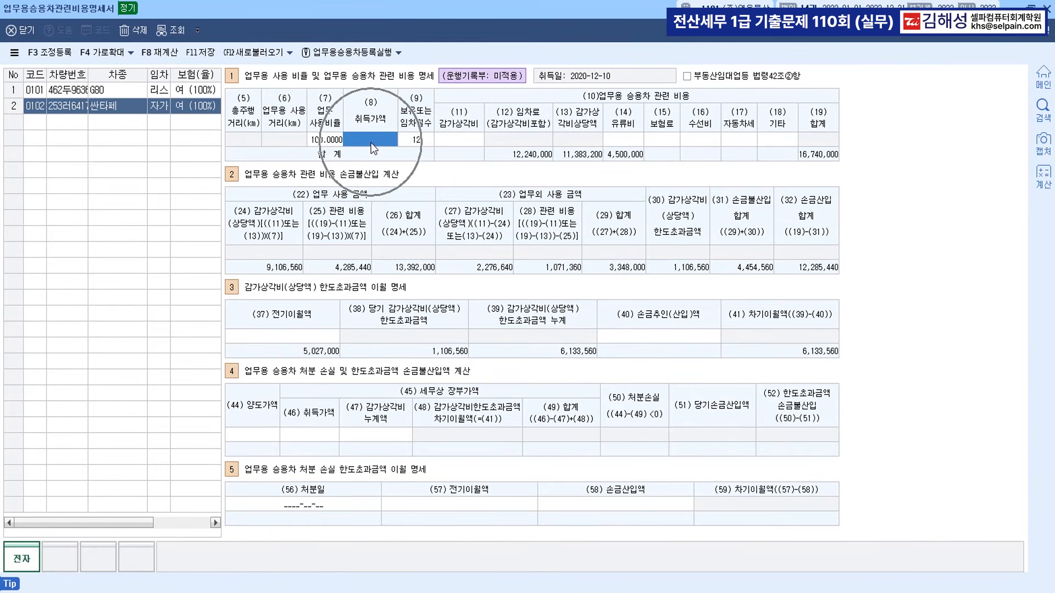
text(38,000,000)
key(Return)
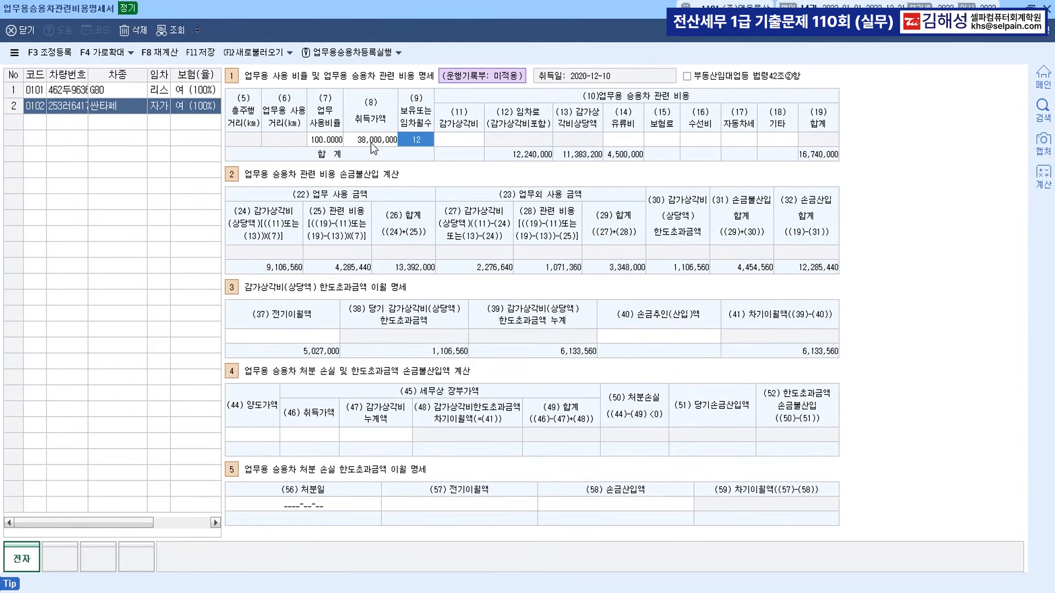
key(Return)
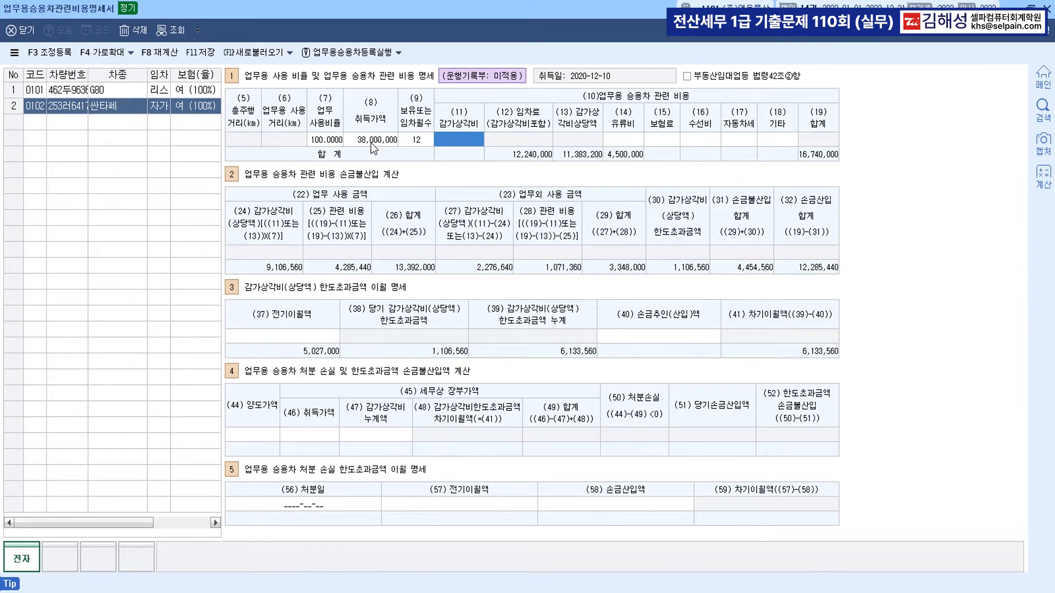
text(7600000)
key(Return)
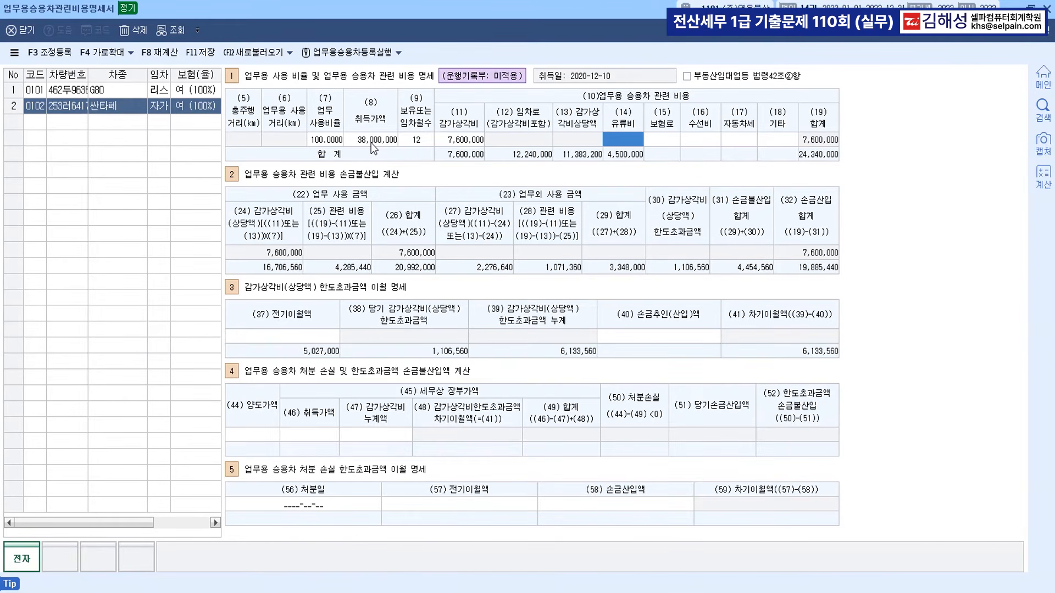
Enter the 싼타페's fuel 800,000, insurance 1,200,000 and car tax 400,000.
text(800000)
key(Return)
text(1200000)
key(Return)
key(Return)
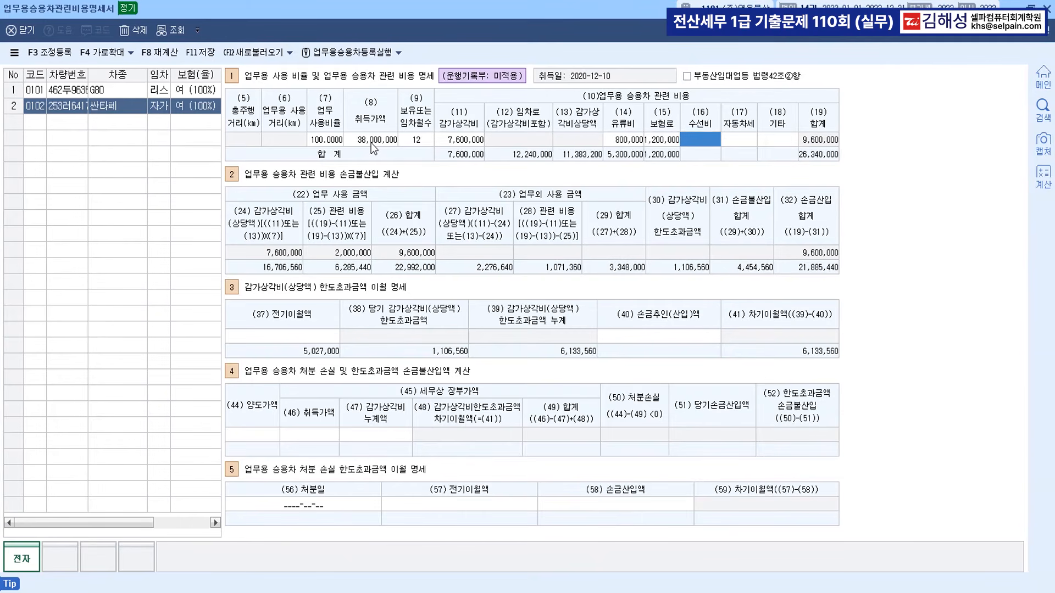
text(4000000)
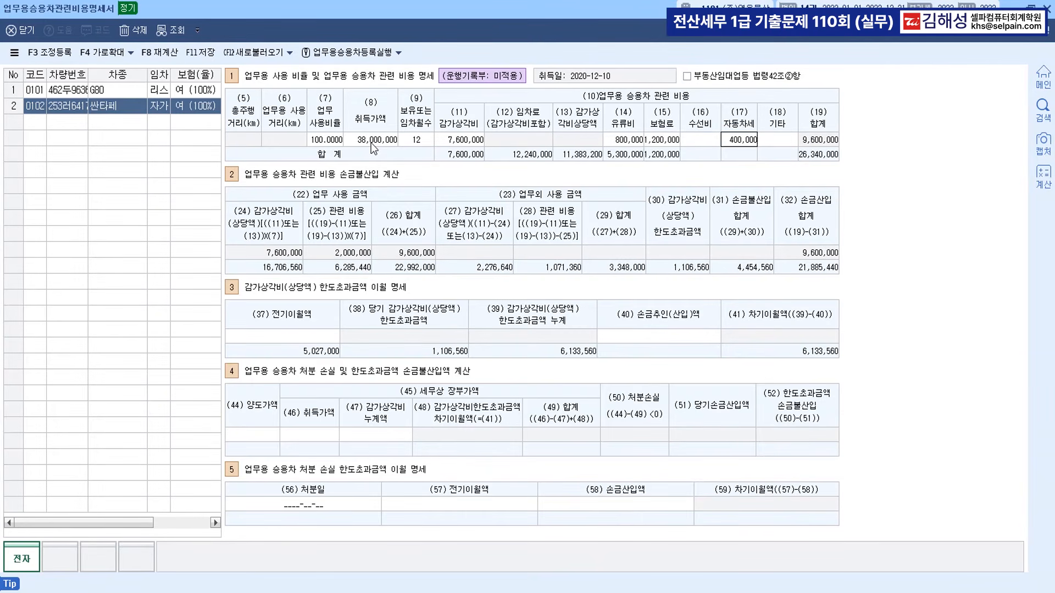
key(Return)
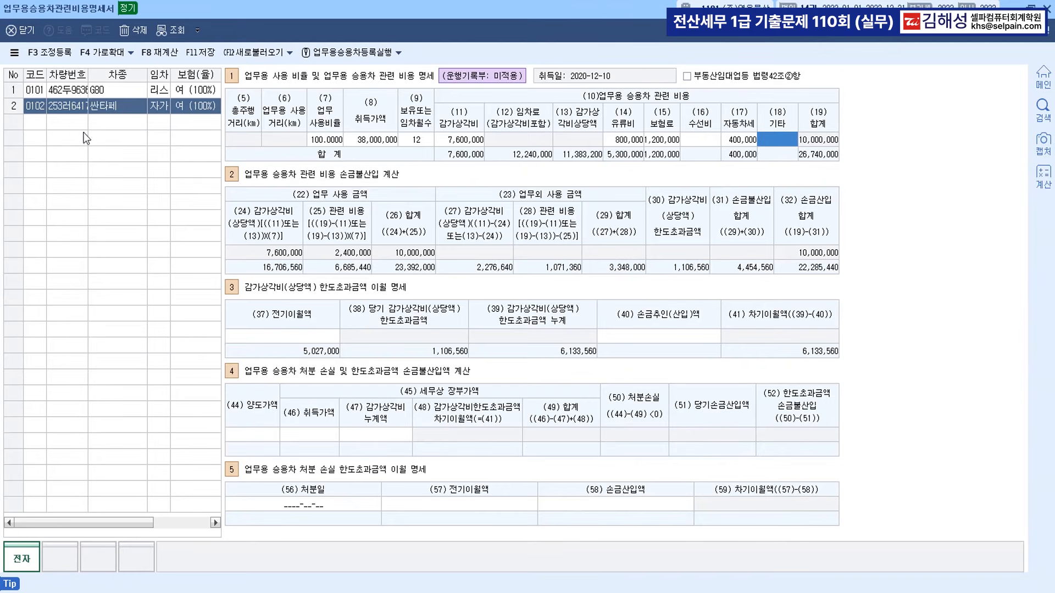
In 조정등록, add 업무용승용차업무미사용 3,348,000 with 상여 disposition.
click(73, 123)
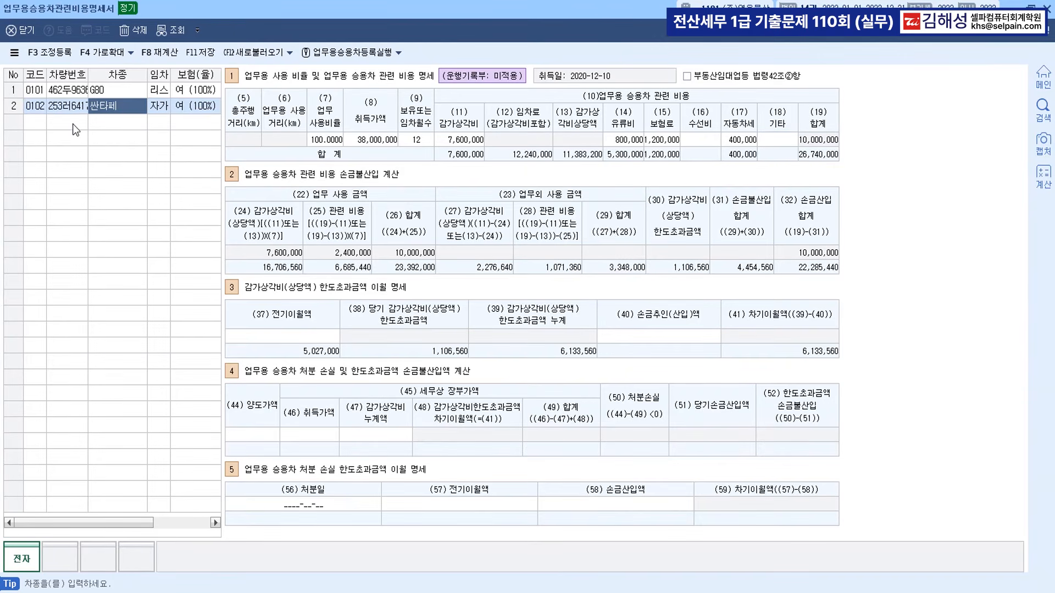
click(61, 51)
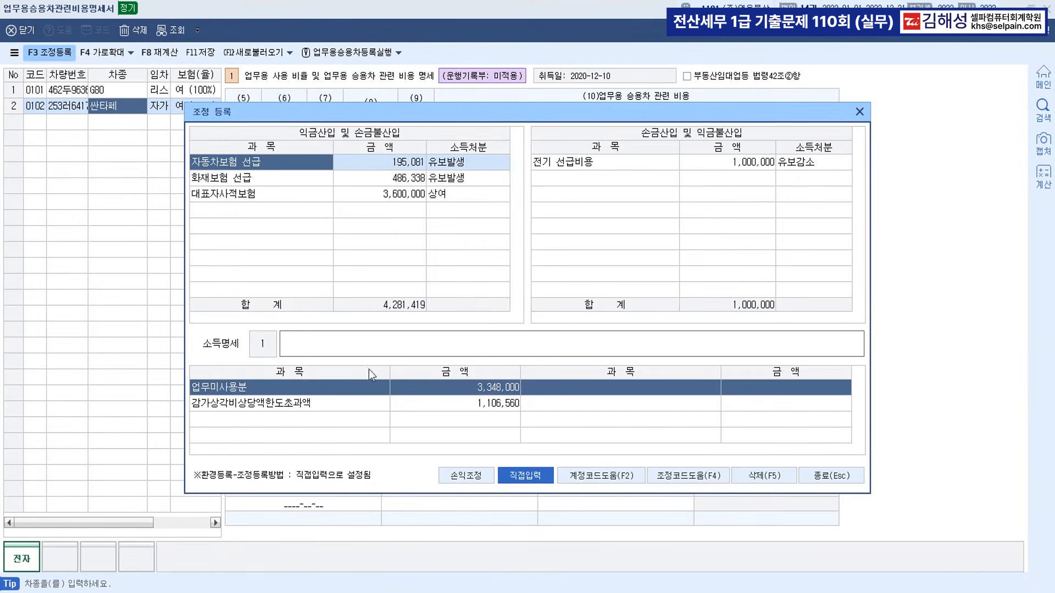
click(246, 209)
key(F2)
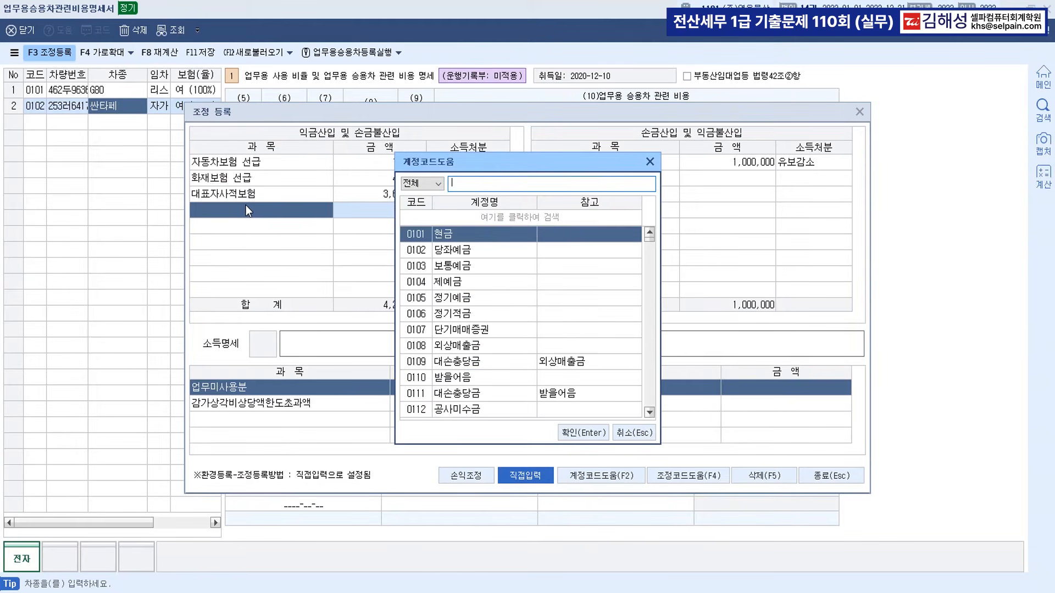
key(Escape)
key(F4)
key(Down)
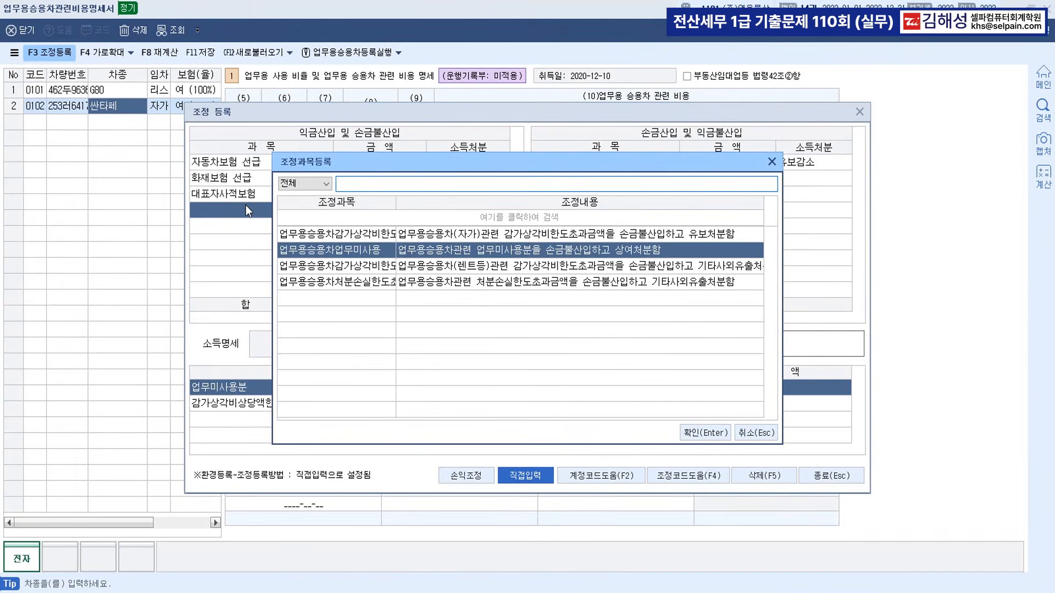
key(Return)
text(3348000)
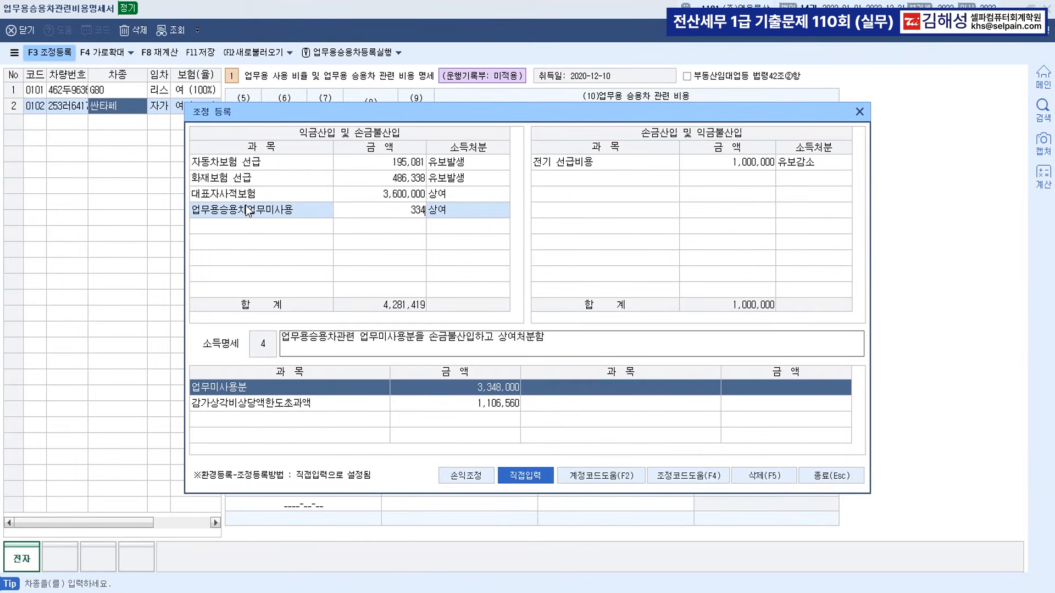
key(Return)
key(Return)
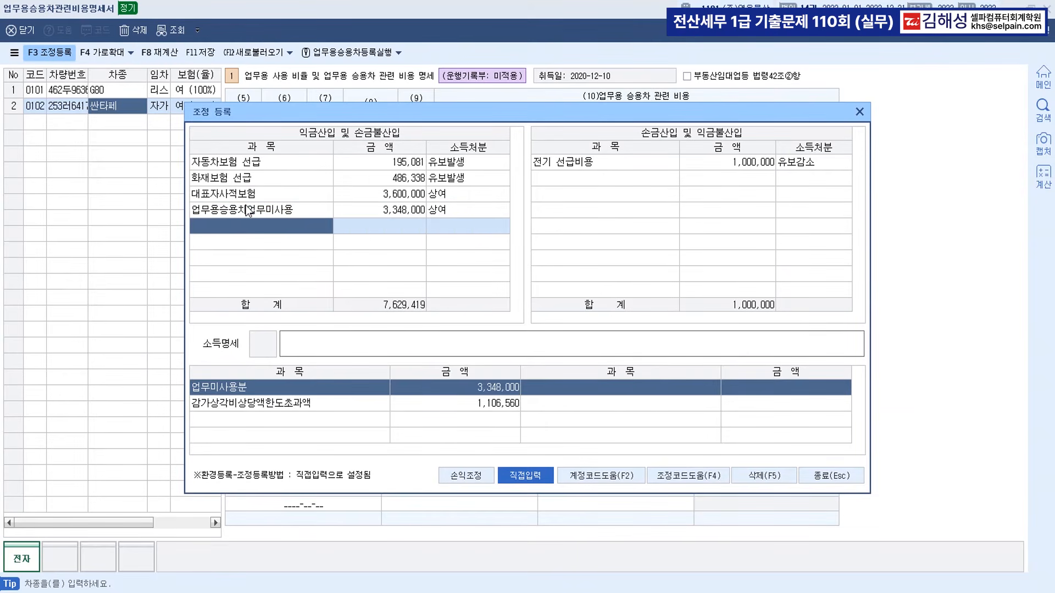
Add 업무용승용차감가상각비한도초과 1,106,560 with 기타사외유출 disposition.
key(F4)
key(Down)
key(Down)
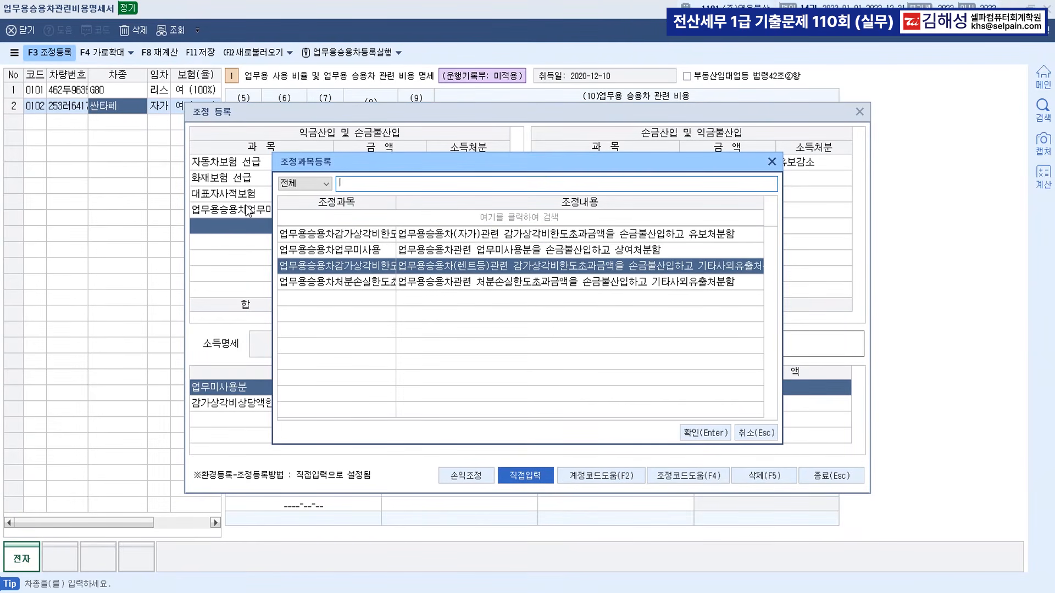
double_click(483, 266)
text(1,106,560)
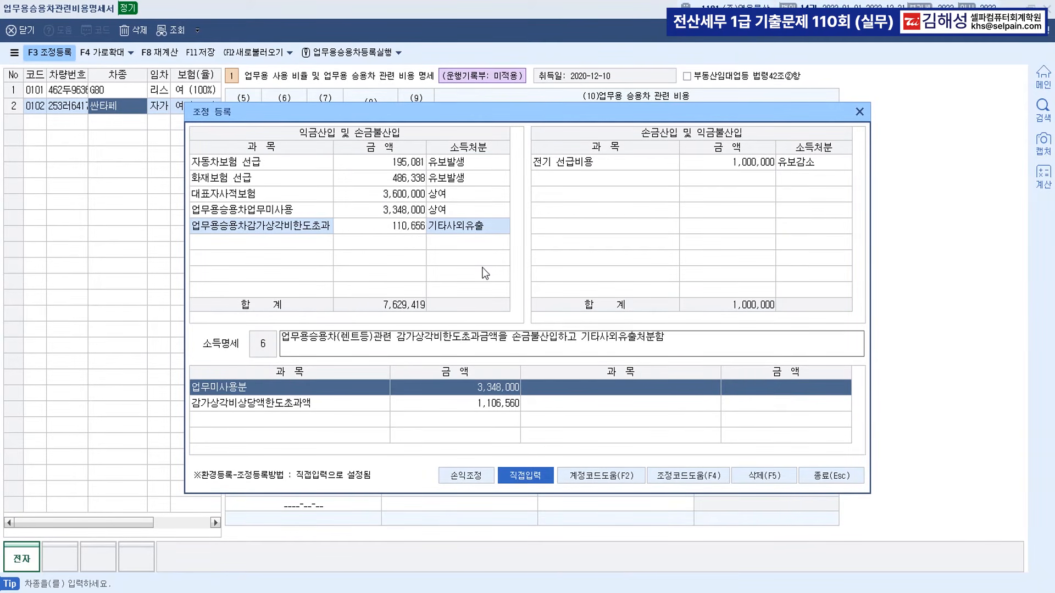
key(Return)
key(Return)
key(Return)
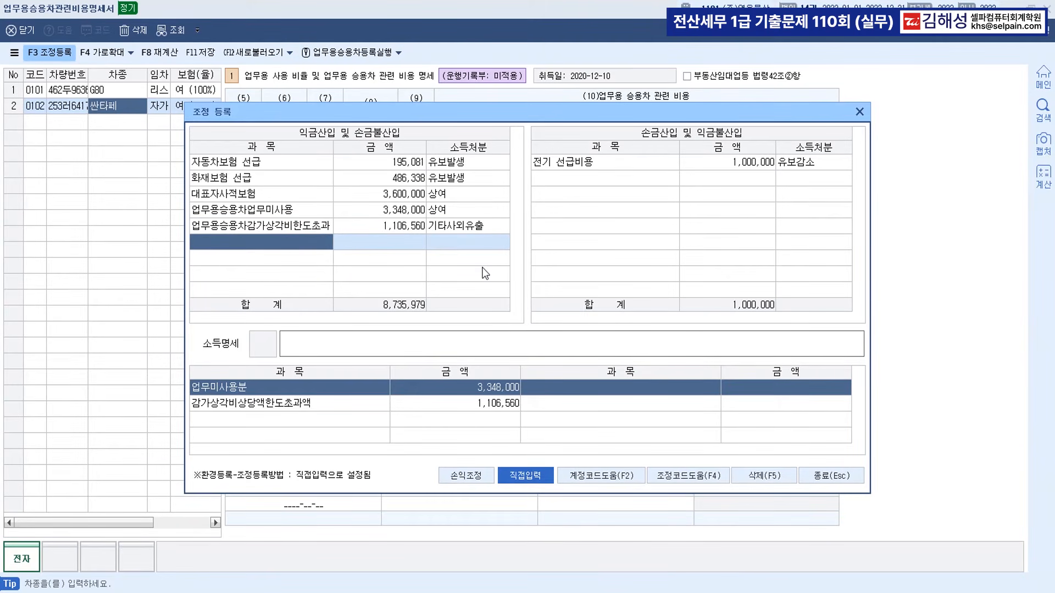
Close the adjustment register, save the vehicle cost statement and close it.
click(837, 474)
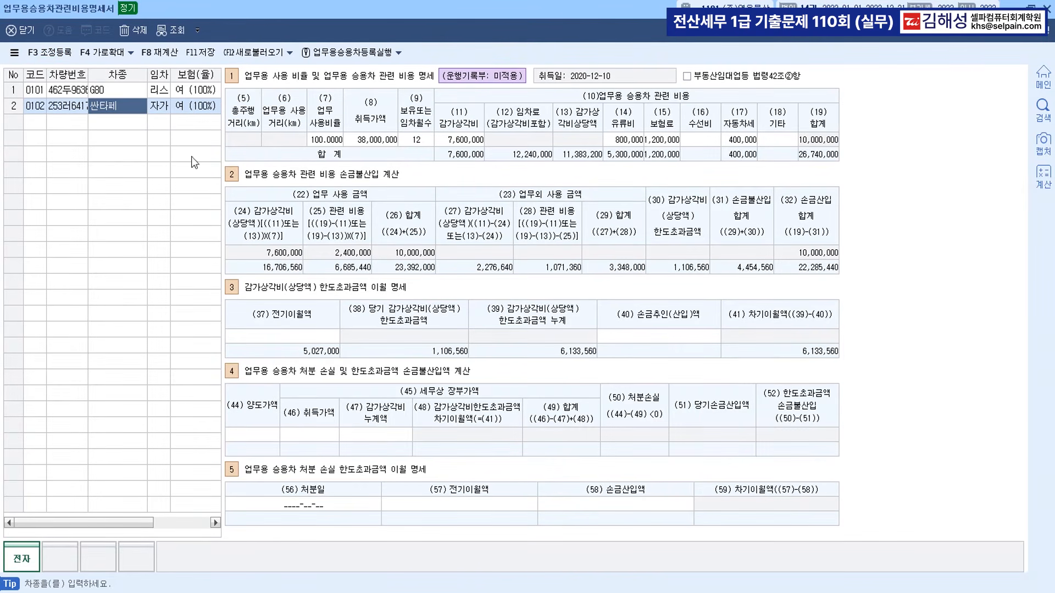
click(208, 53)
click(1047, 9)
In Hangul, colour the form name 원천납부세액명세서(갑) in question [3] blue, then return to KcLep.
scroll(643, 268, down, 10)
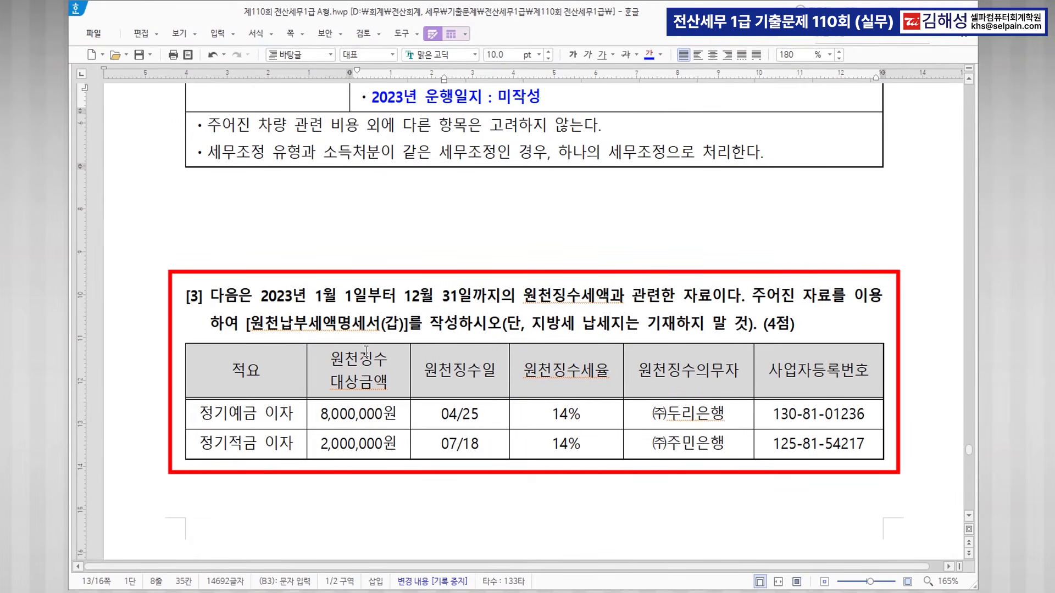
drag(251, 324, 407, 324)
click(650, 55)
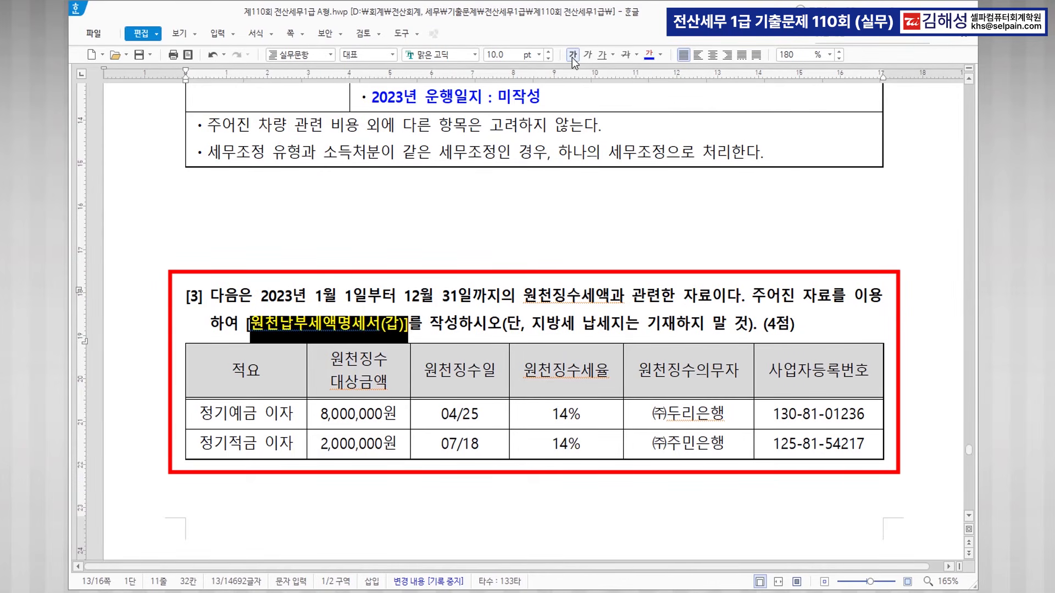
click(588, 386)
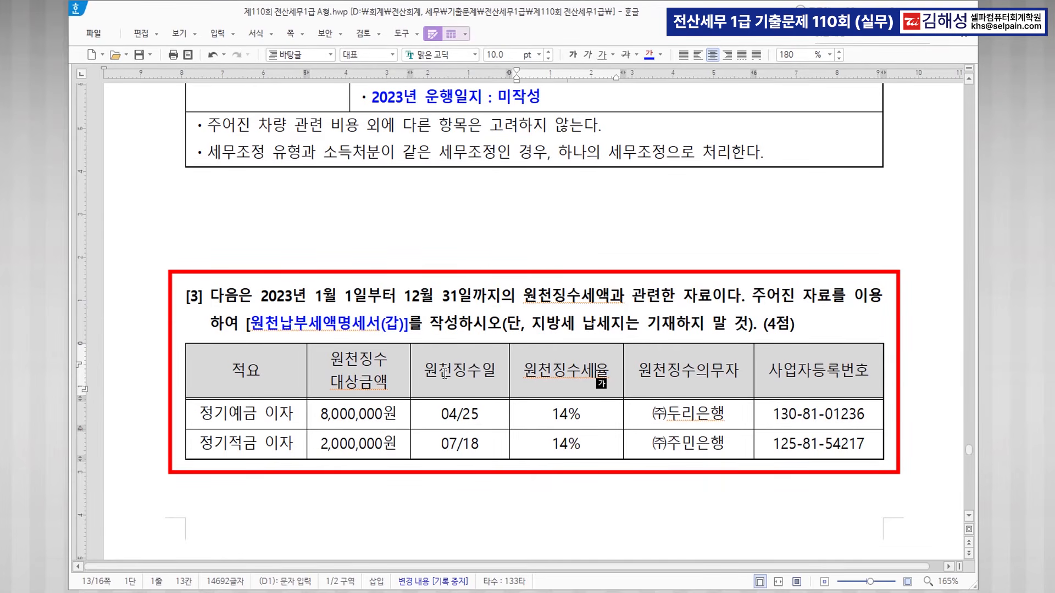
scroll(569, 407, down, 2)
scroll(542, 341, down, 4)
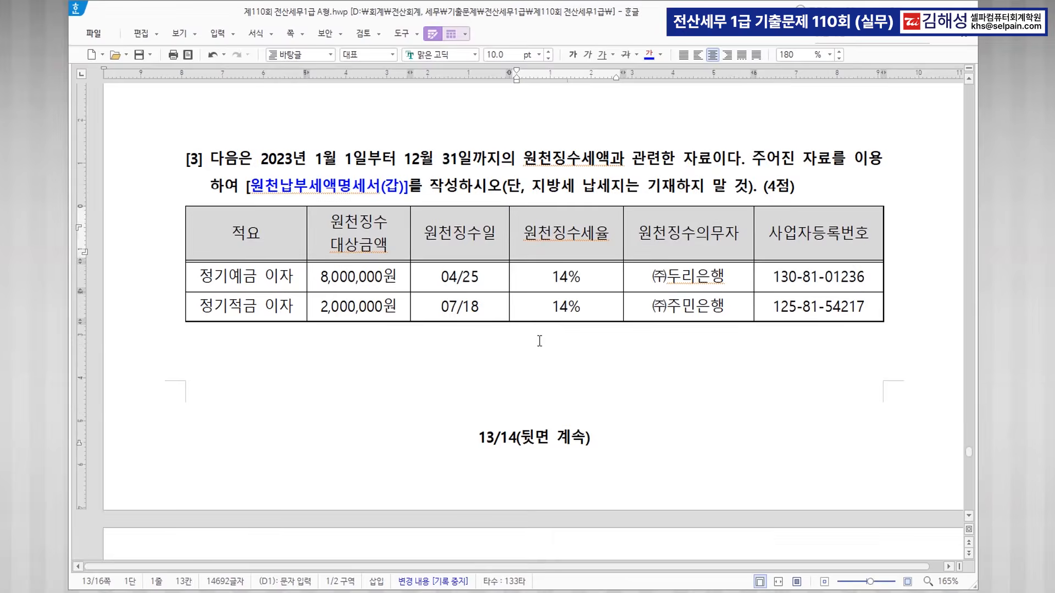
key(alt+Tab)
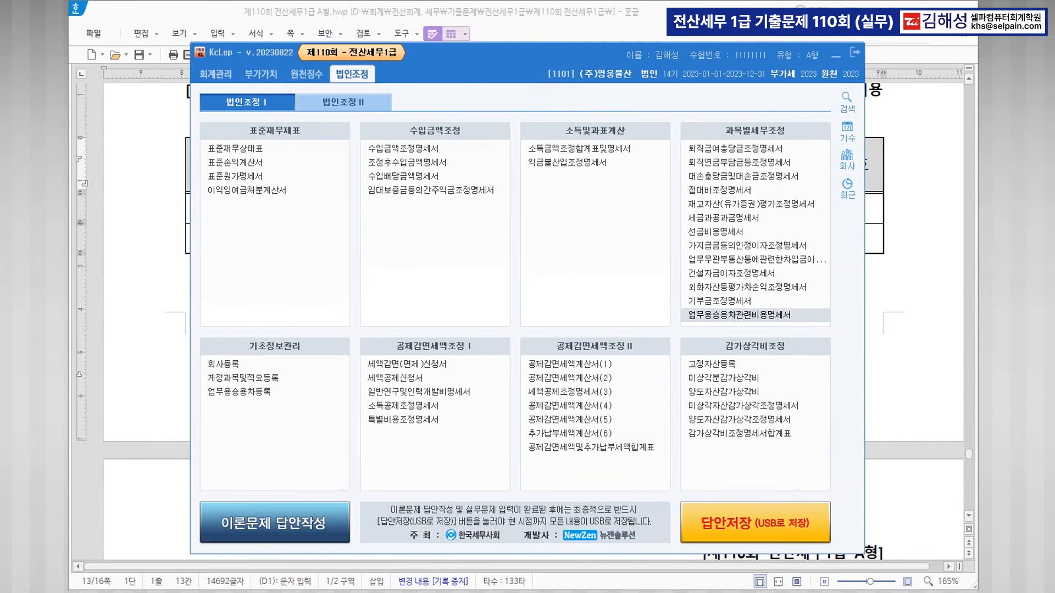
Open the 원천납부세액명세서 form from the second 법인조정 menu page, positioned beside the exam table.
click(349, 102)
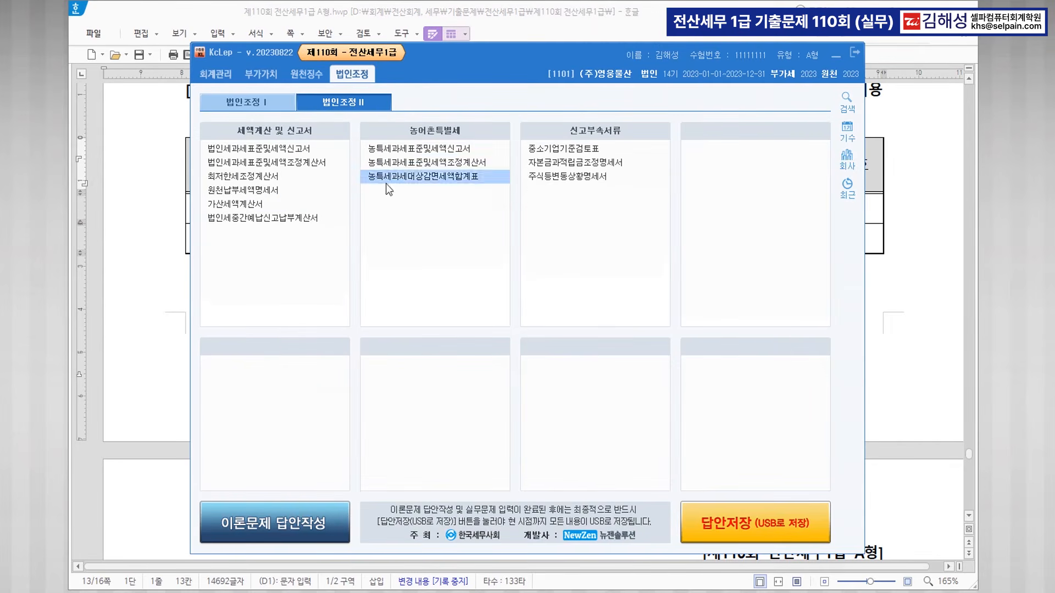
click(258, 192)
click(837, 56)
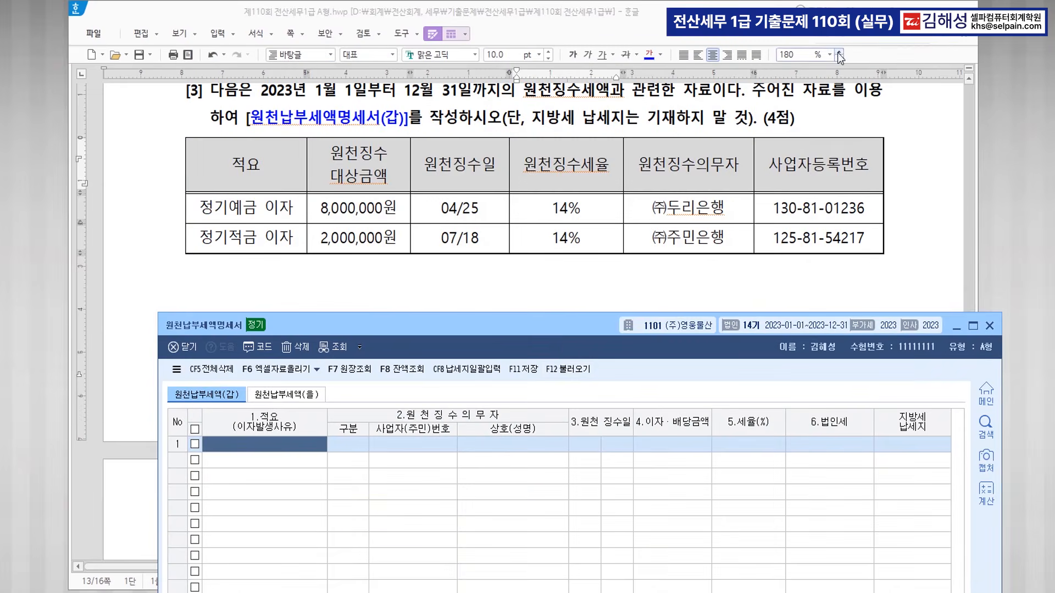
drag(554, 324, 535, 269)
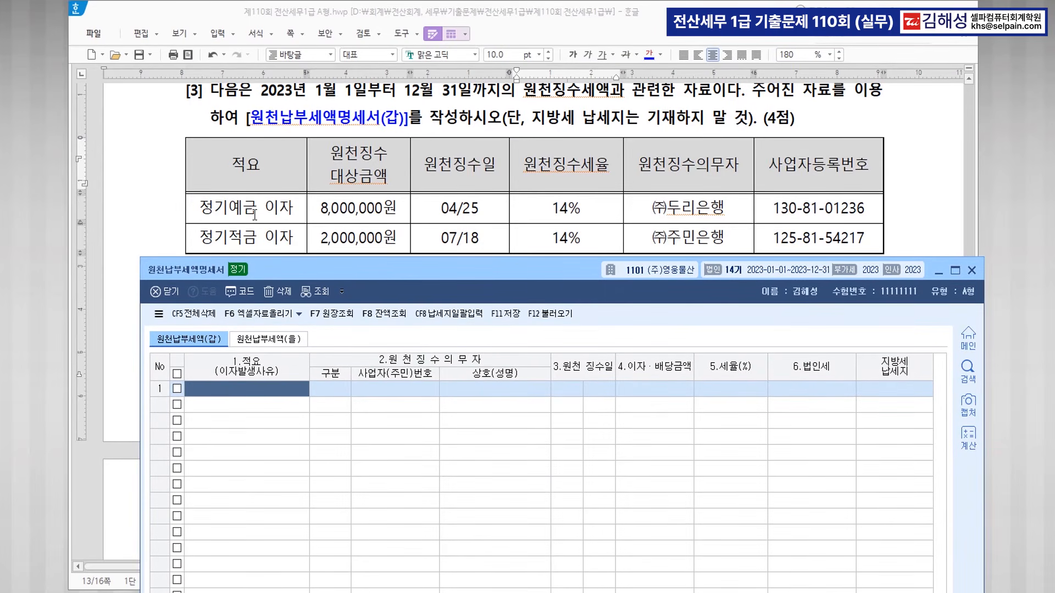
Enter row 1: 정기예금 이자, 내국인, 두리은행, dated 4/25, amount 8,000,000.
text(정기예금 이자)
key(Return)
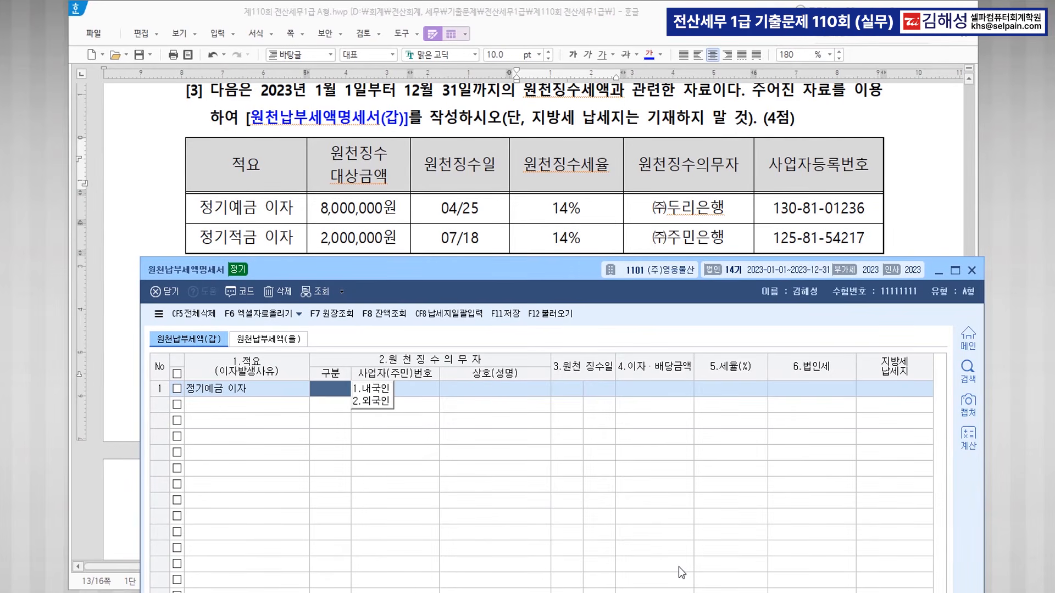
text(1)
key(Return)
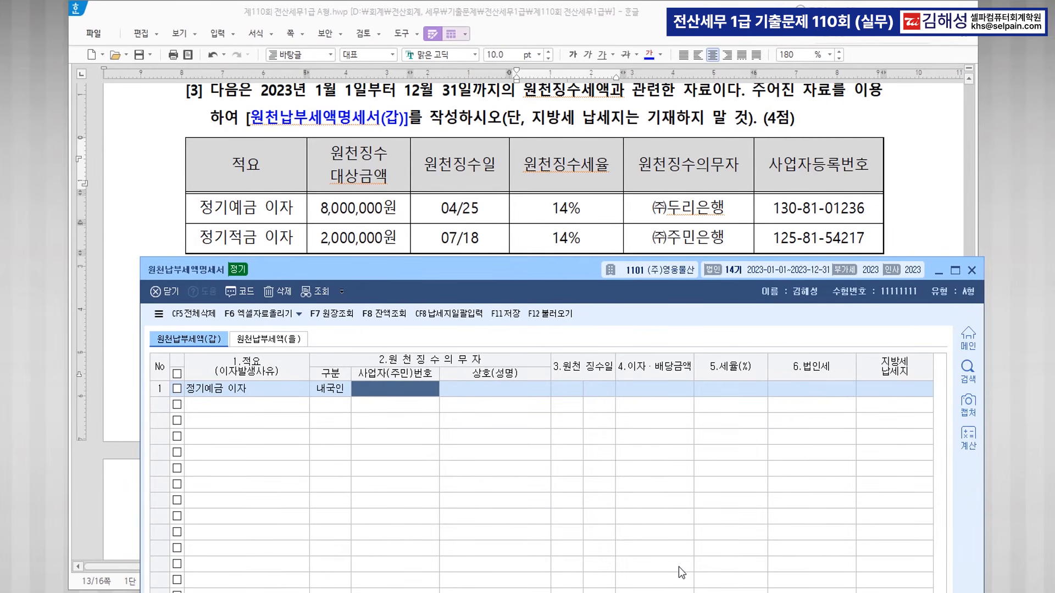
key(F2)
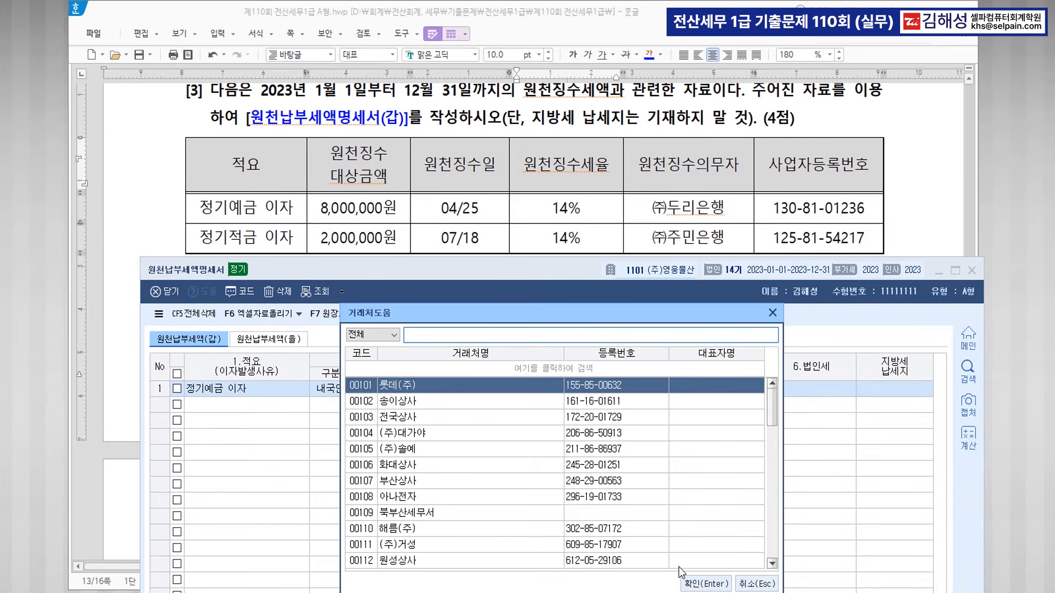
text(두리)
key(Return)
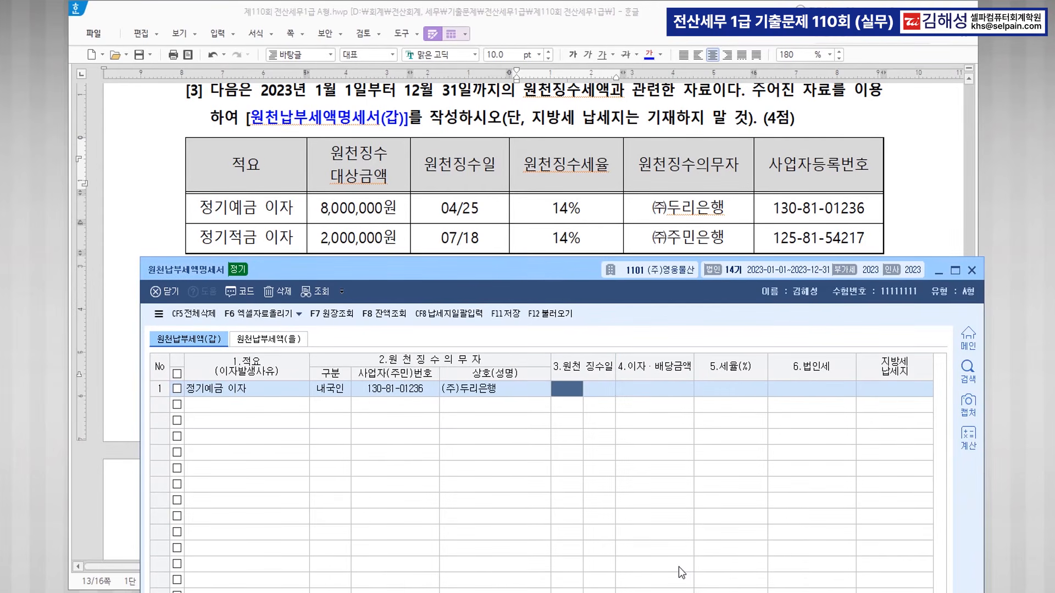
text(4)
key(Return)
text(25)
key(Return)
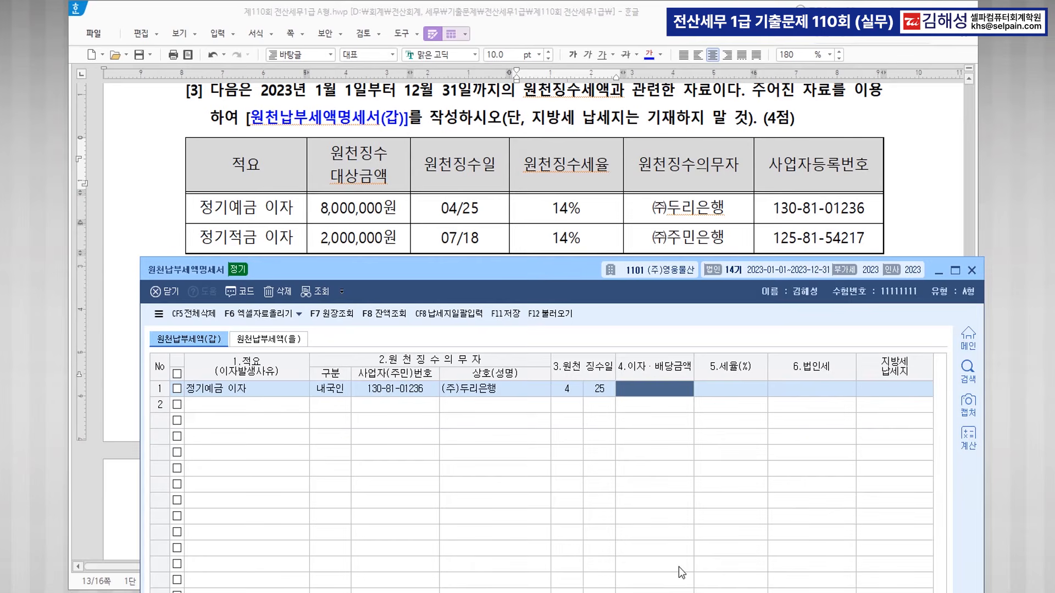
text(8000000)
key(Return)
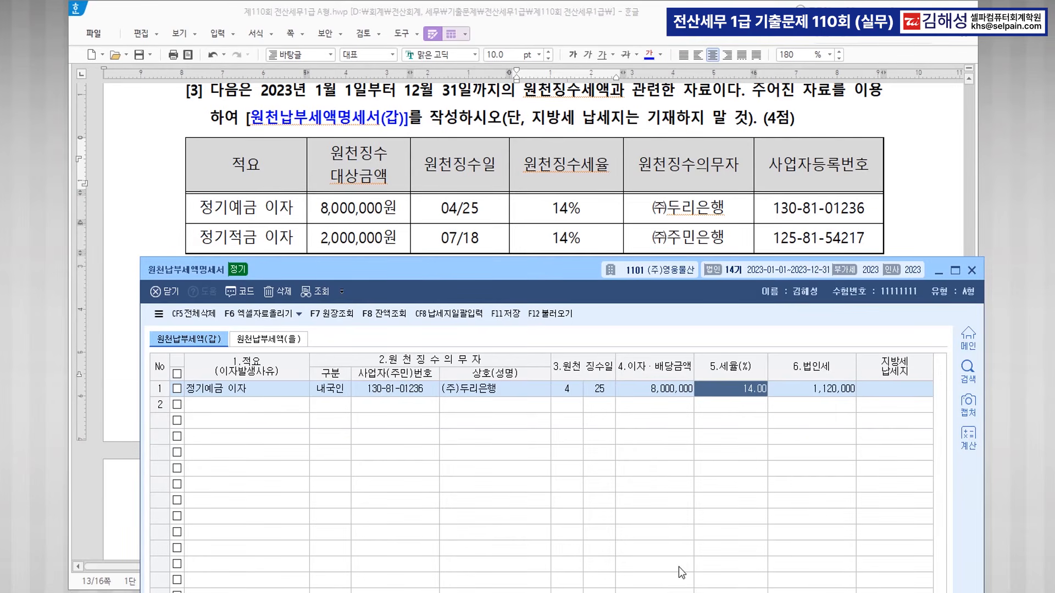
key(Return)
key(Return)
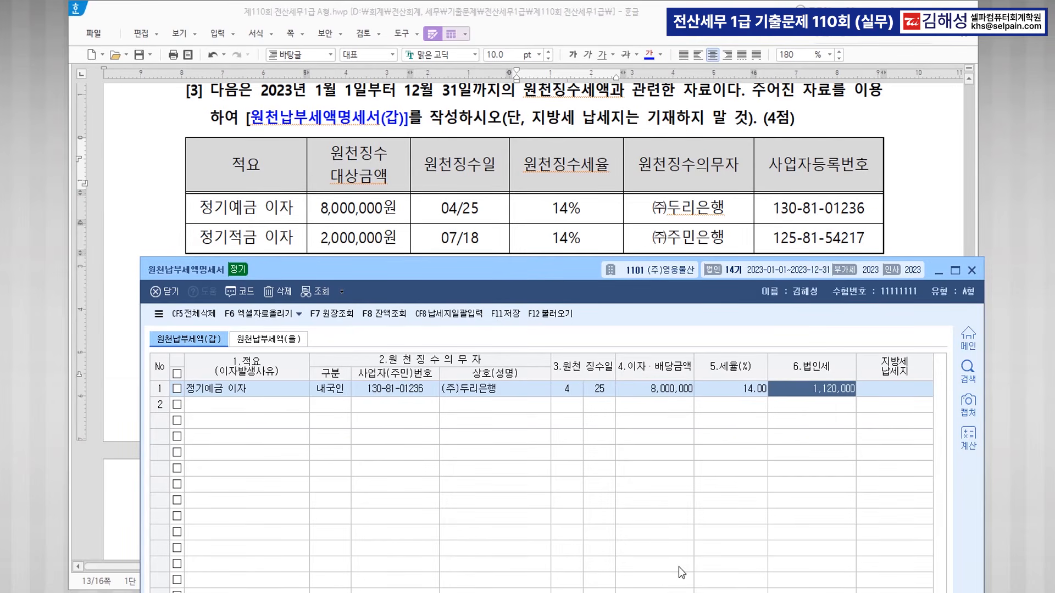
Enter row 2: 정기적금 이자, 내국인, 주민은행, dated 7/18, 2,000,000 at 14%.
key(Return)
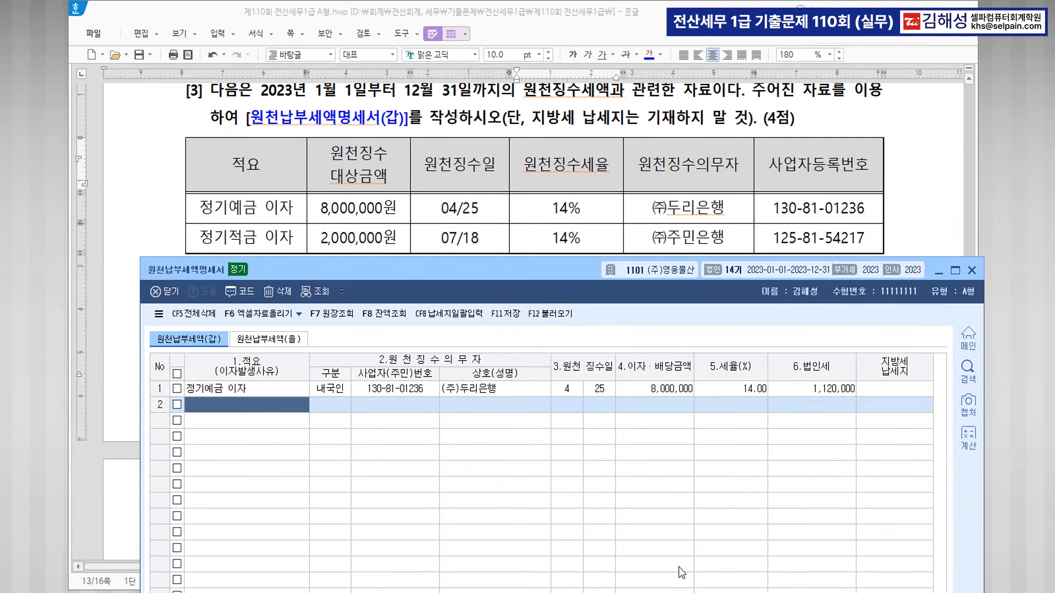
text(정기적)
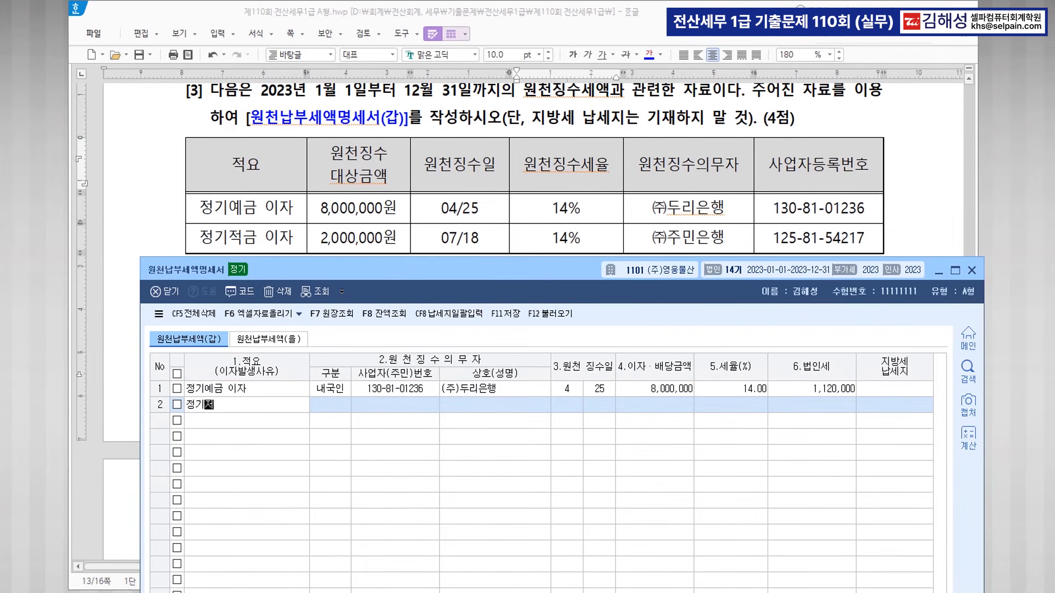
text(금 이자)
key(Return)
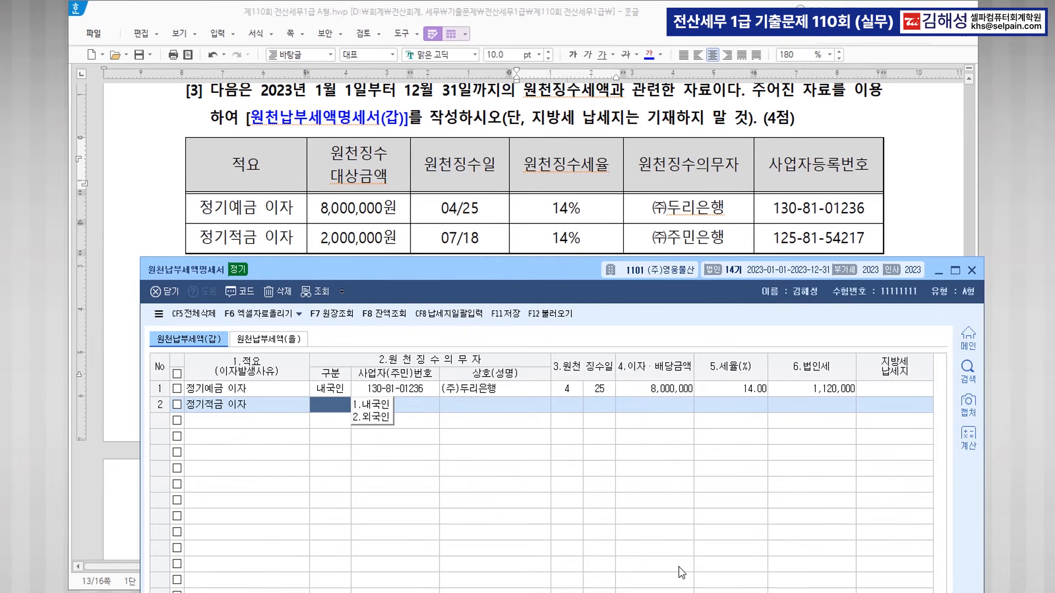
key(1)
key(F2)
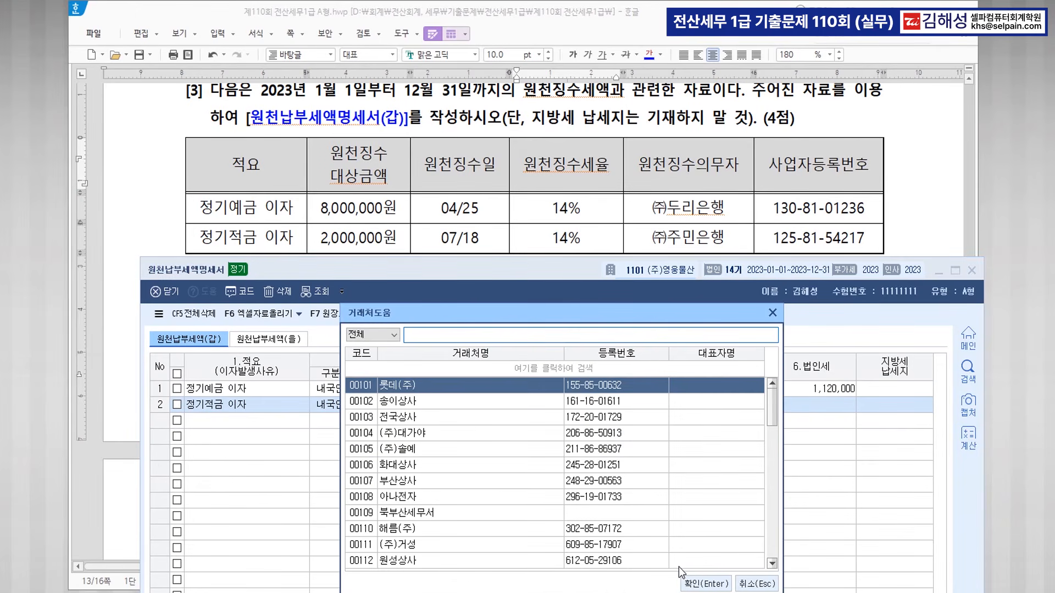
text(주민)
key(Return)
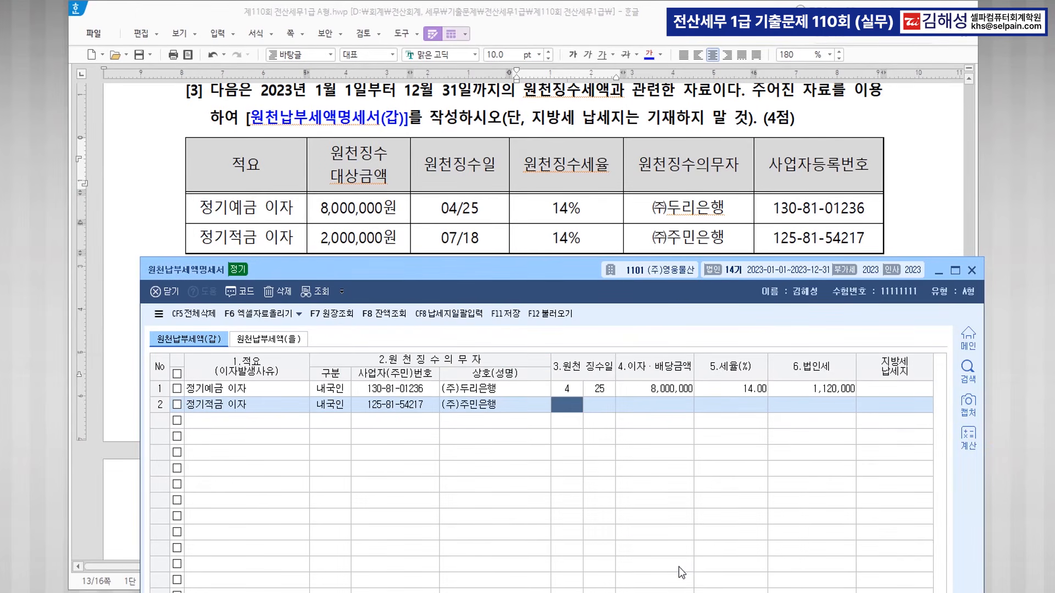
text(7)
key(Return)
text(18)
key(Return)
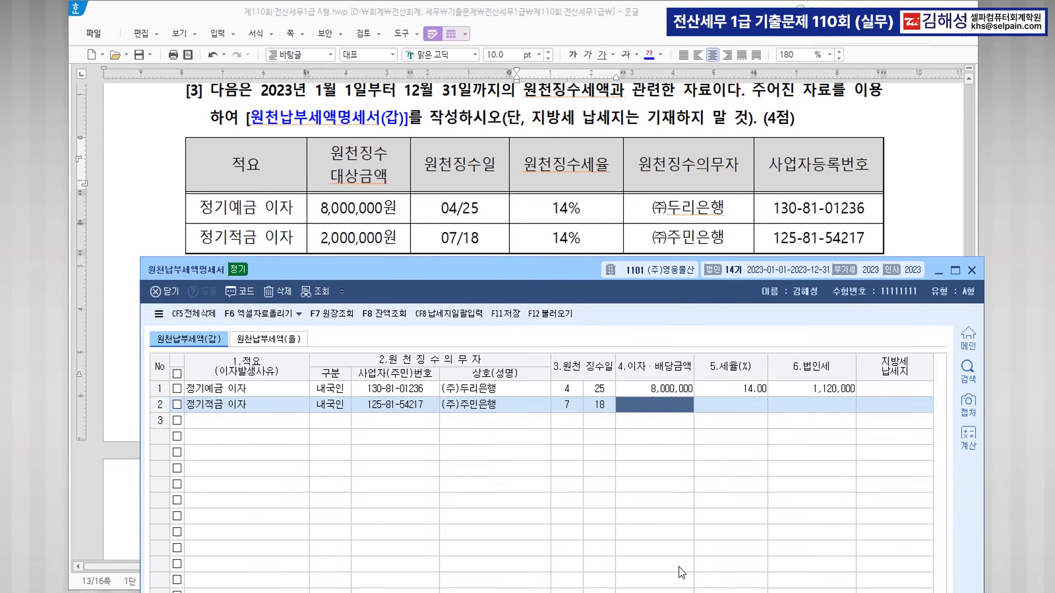
text(2000000)
key(Return)
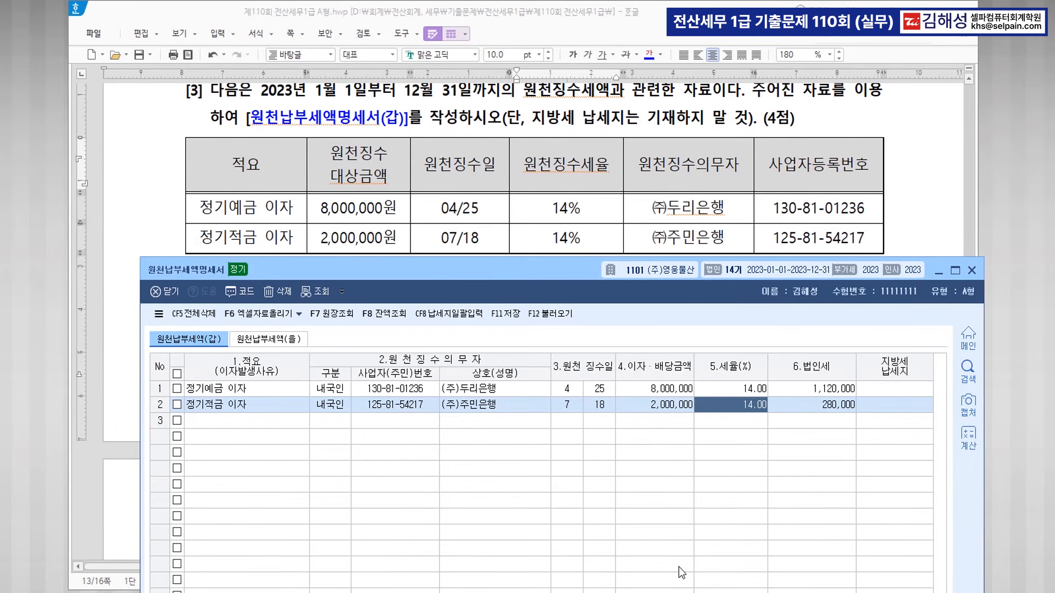
key(Return)
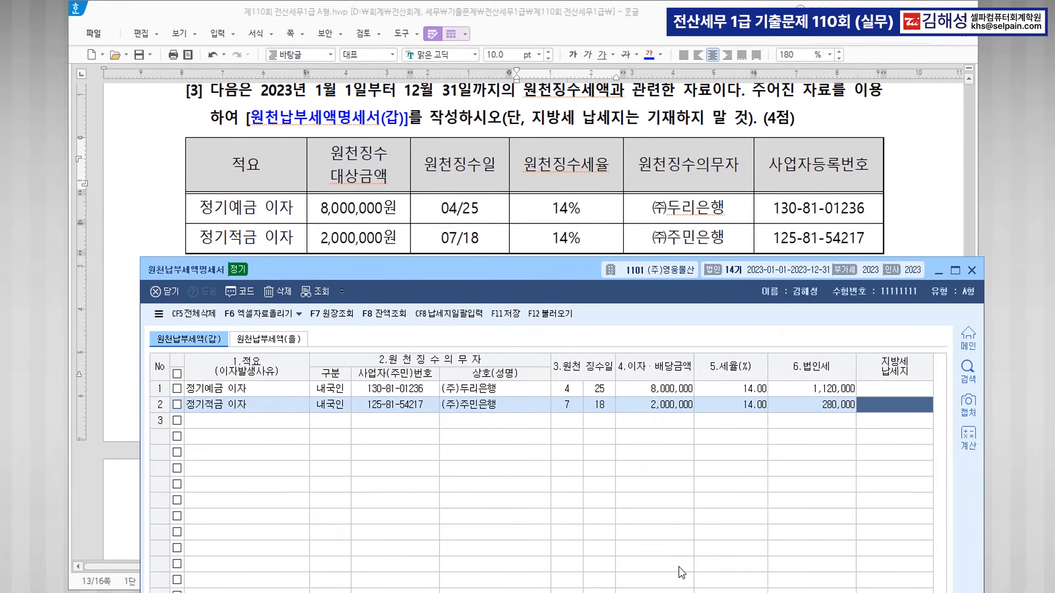
key(Return)
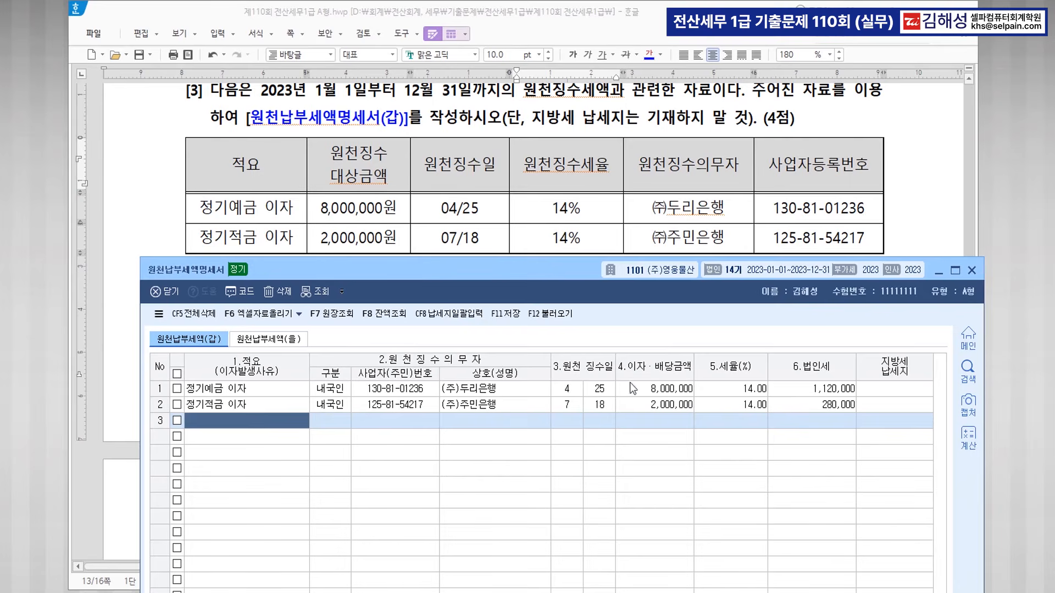
Check both rows' corporate tax amounts and save the withholding tax statement.
click(829, 391)
click(829, 404)
click(811, 420)
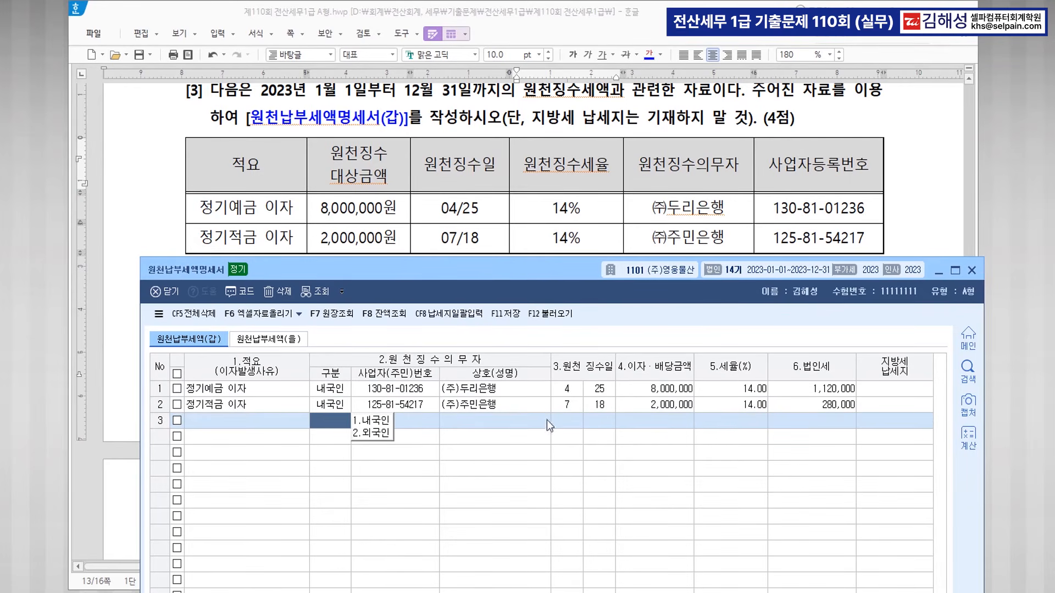
click(506, 317)
Close the withholding form and colour the phrase 퇴직연금에 가입 in question [4] blue.
click(971, 270)
scroll(604, 269, down, 6)
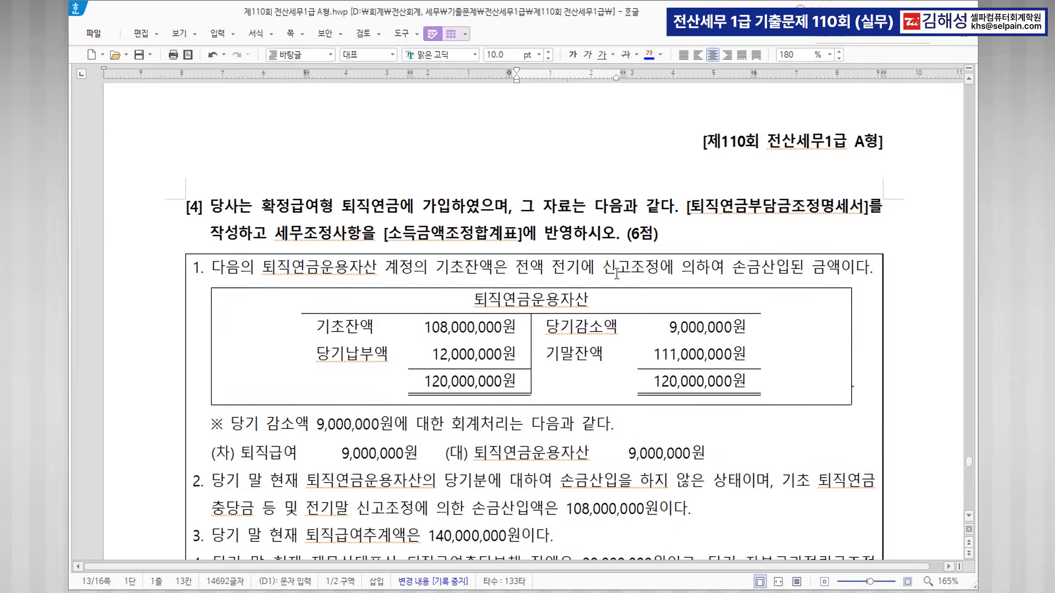
scroll(616, 273, down, 2)
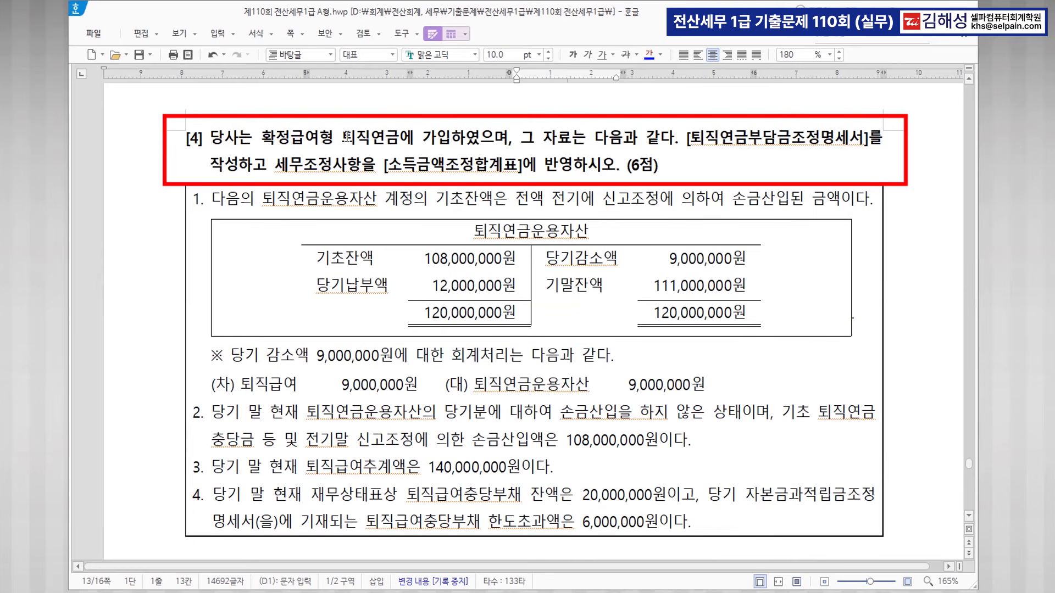
drag(345, 136, 451, 138)
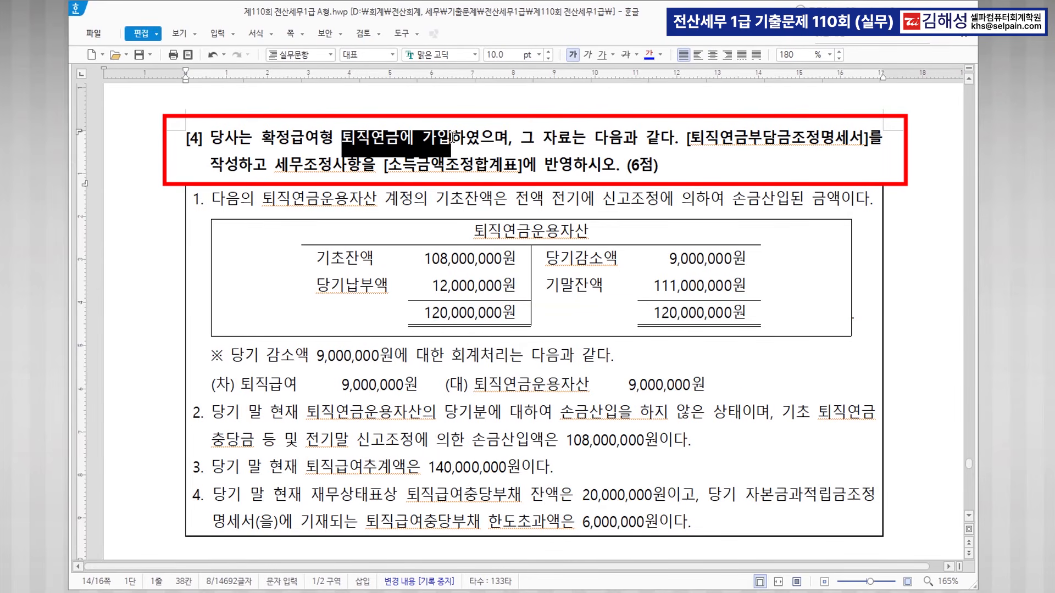
click(648, 56)
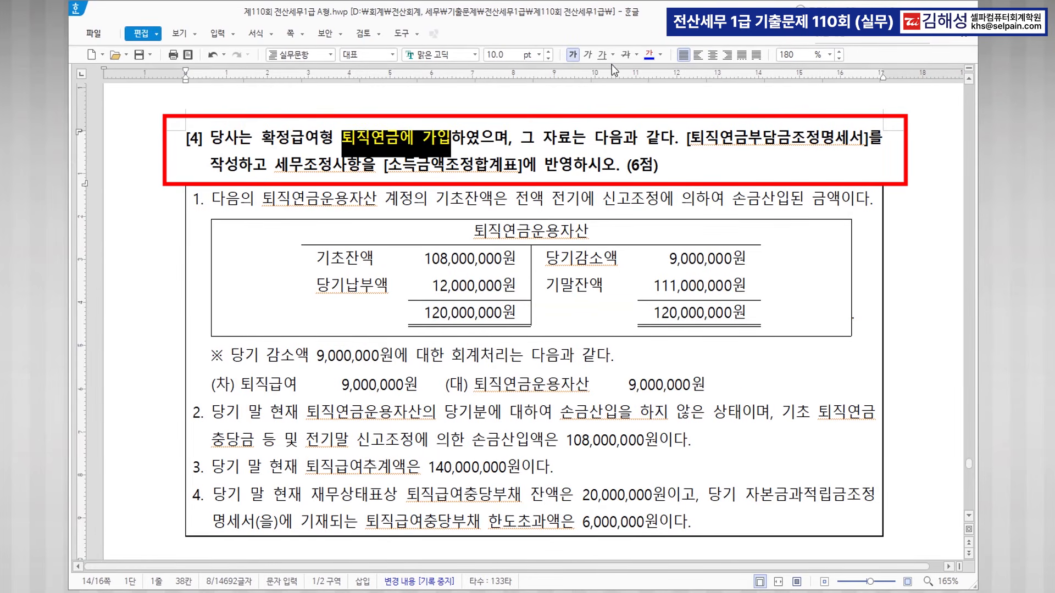
click(464, 199)
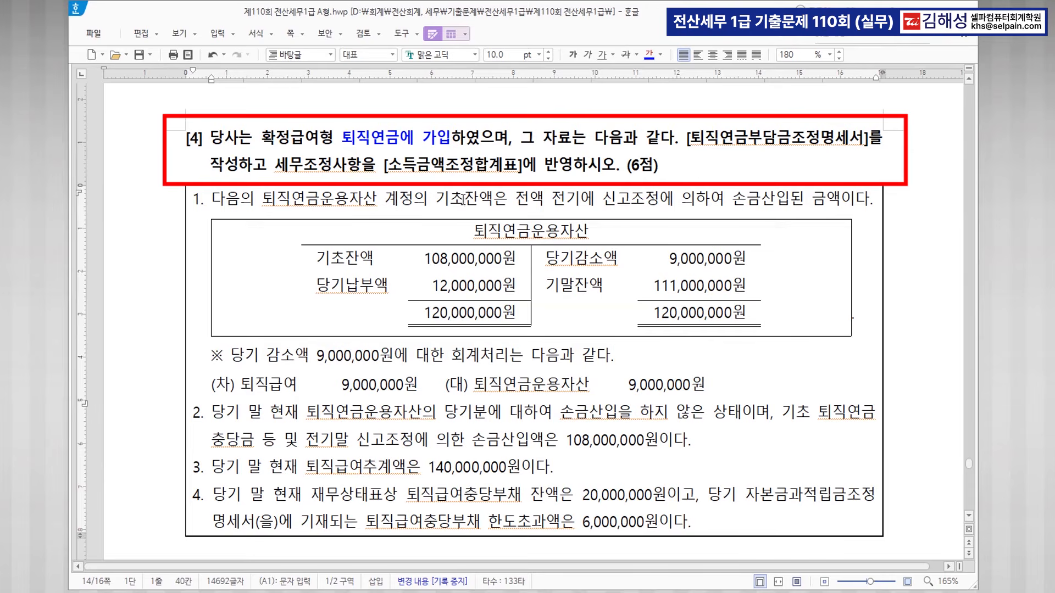
Make 당기감소액 and 당기납부액 in the 퇴직연금운용자산 table bold blue.
drag(549, 259, 733, 265)
click(542, 257)
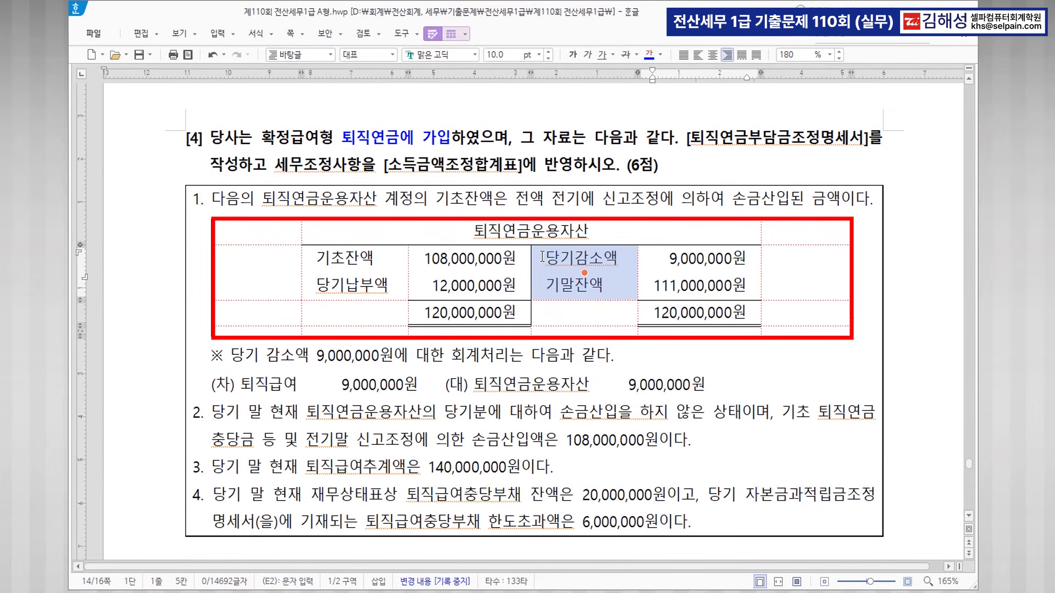
click(552, 256)
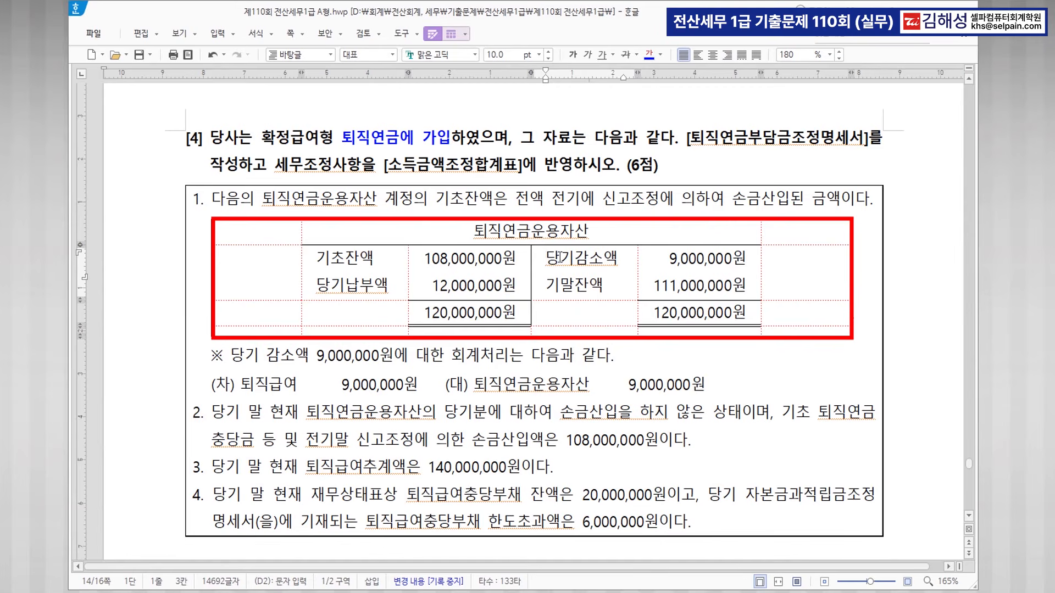
drag(549, 259, 616, 257)
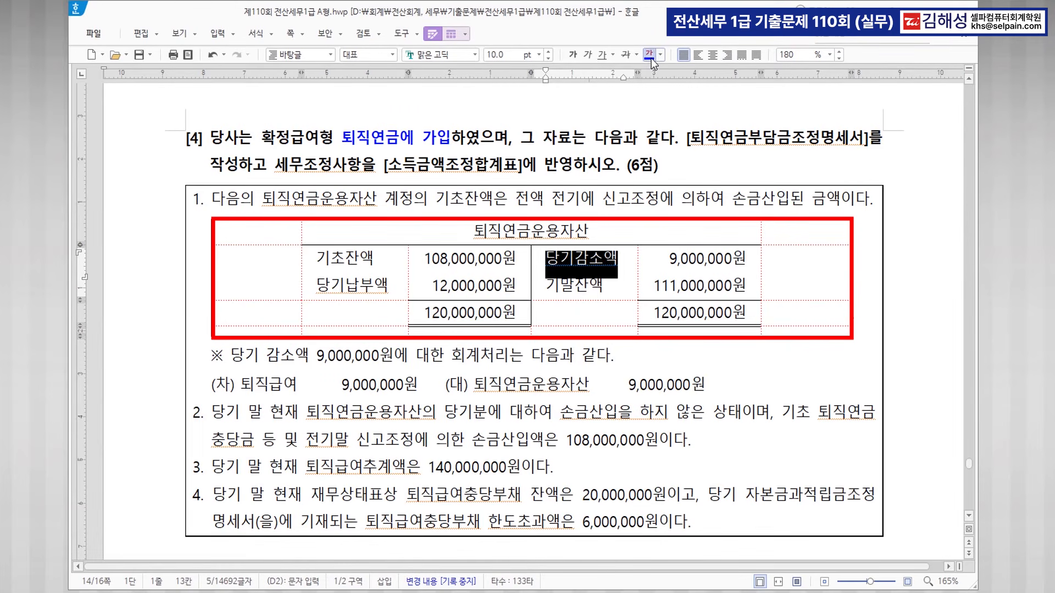
click(573, 55)
drag(317, 284, 388, 285)
click(649, 54)
click(573, 54)
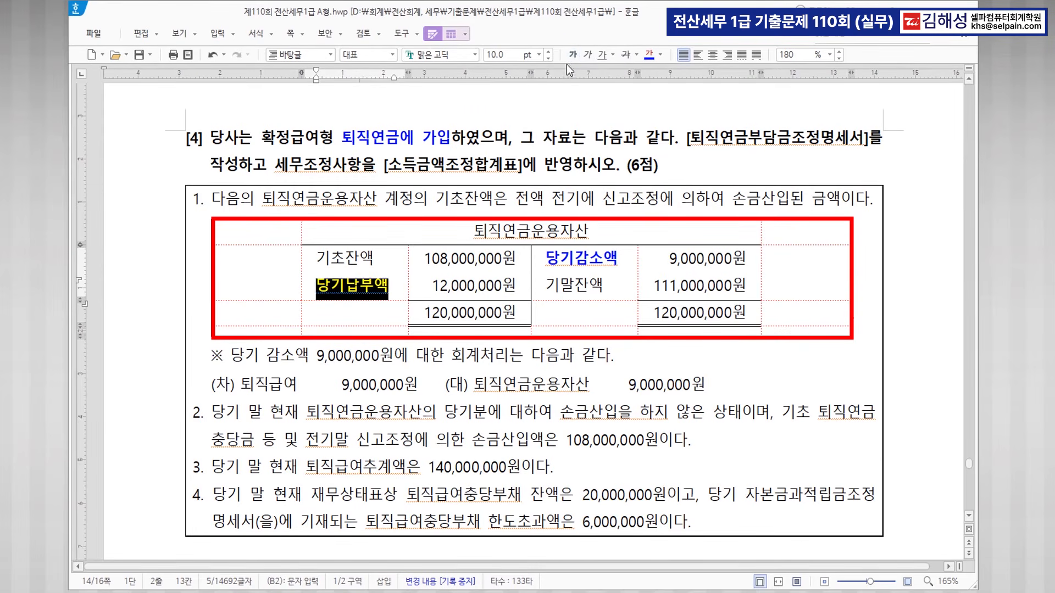
Add the note 손금산입(유발) under 당기납부액 and widen its column to fit.
click(400, 289)
key(Return)
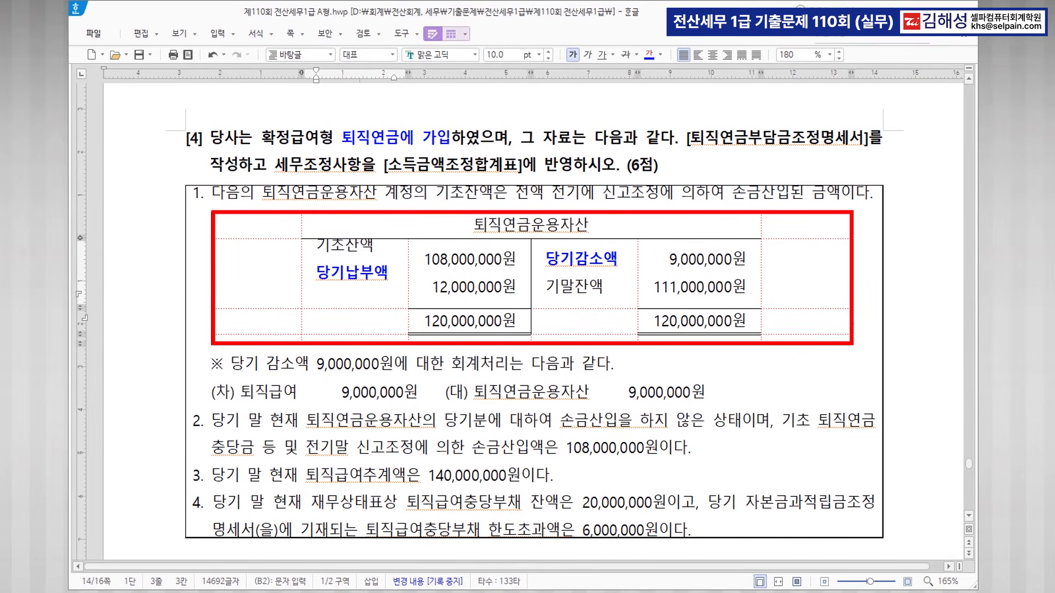
text(손금산입(유발)
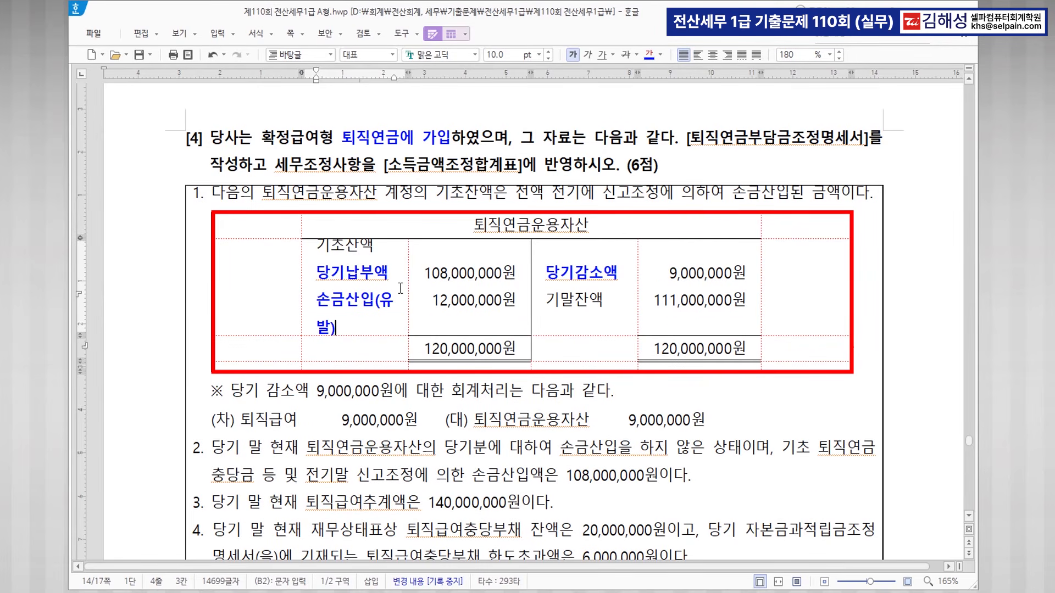
drag(301, 294, 260, 294)
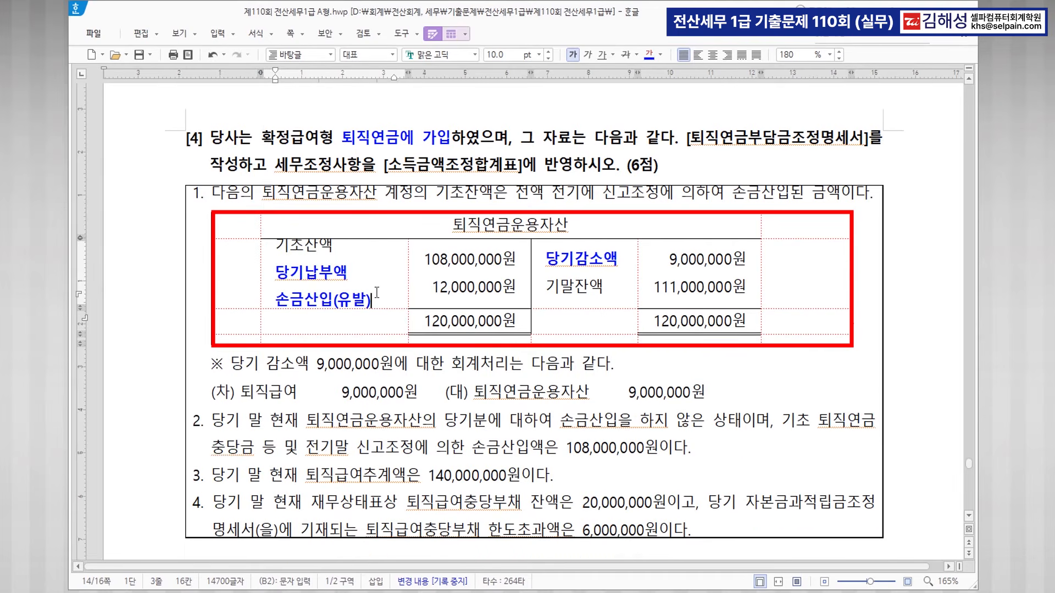
Add 손금불산입 and (유감) lines under 당기감소액, fix the stray parenthesis, and widen the amount column.
click(620, 259)
key(Return)
text((손금ㅂ)
text(불산입)
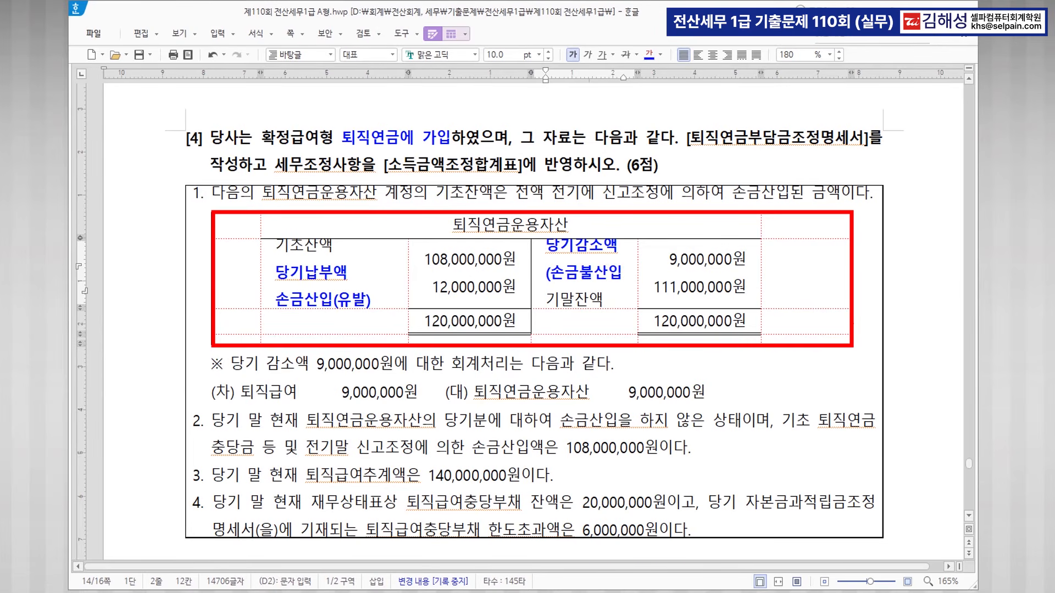
key(Return)
text((유감))
key(Left)
key(Left)
key(Right)
key(BackSpace)
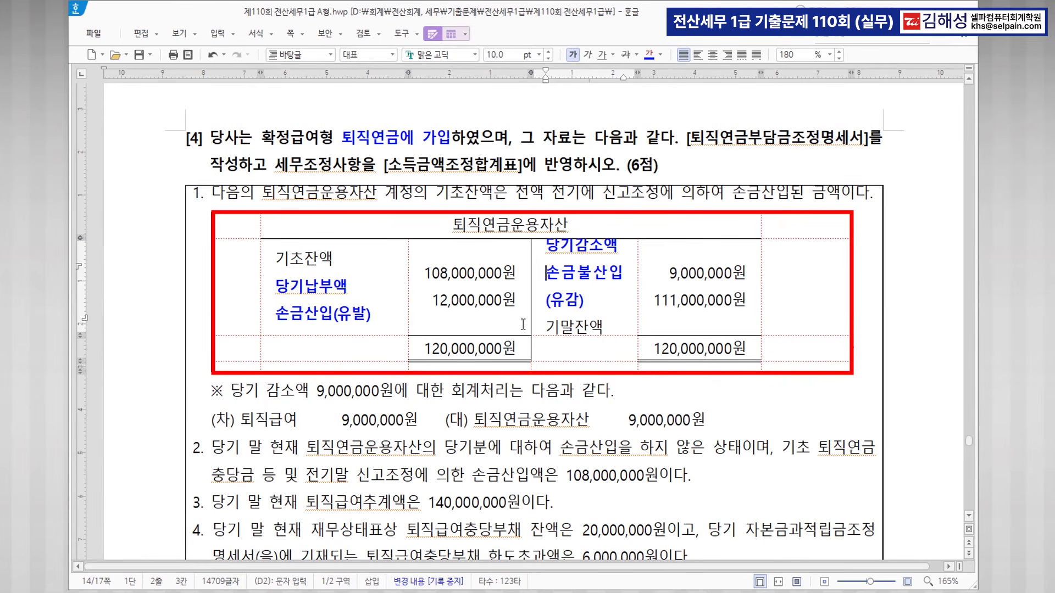
drag(761, 272, 806, 277)
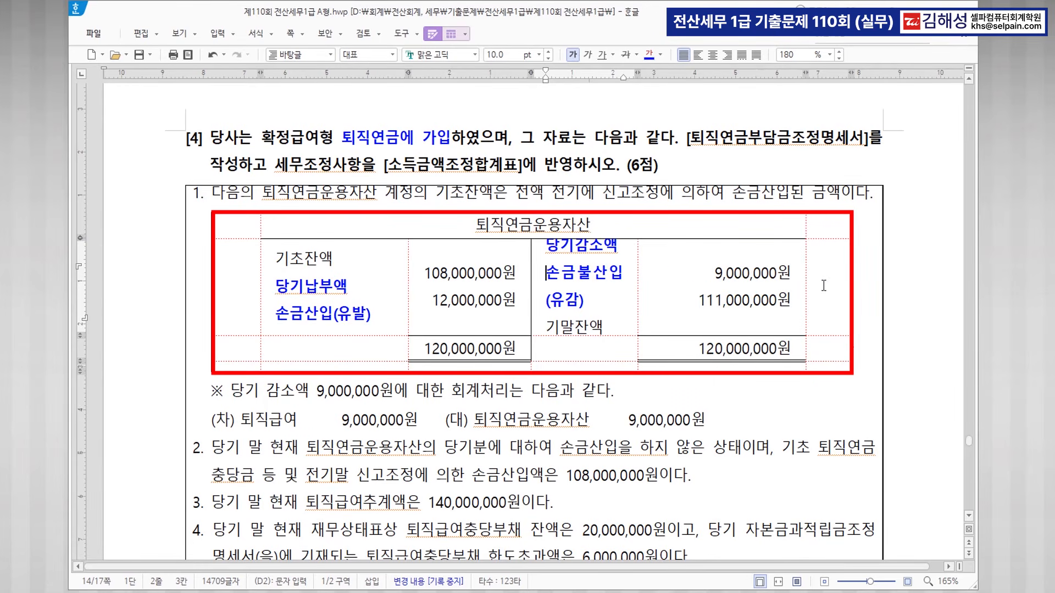
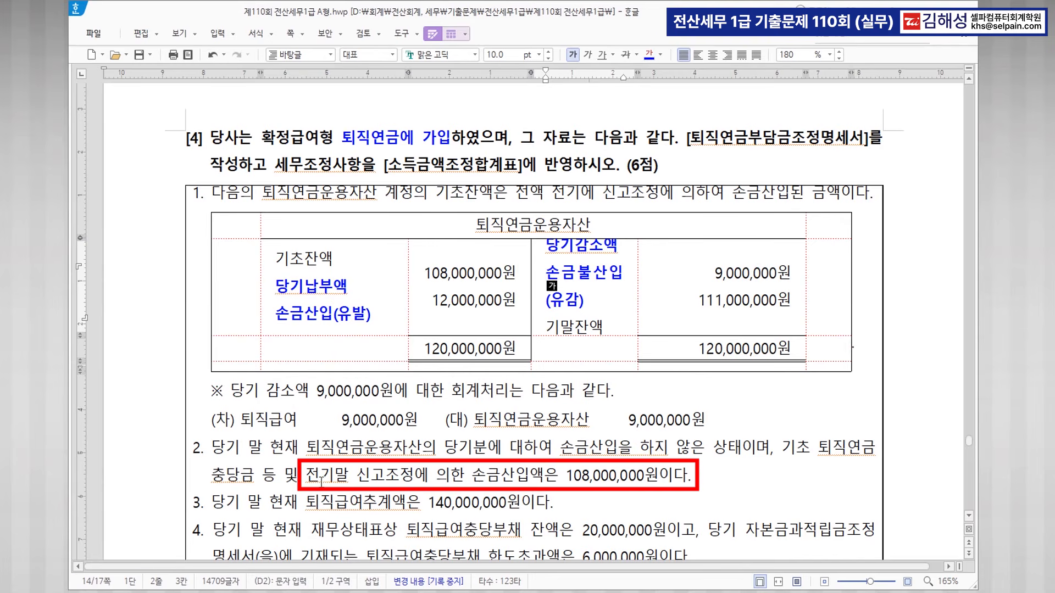
Colour question [4]'s 108,000,000, 140,000,000, 20,000,000 and 6,000,000 phrases blue.
drag(305, 475, 658, 486)
click(648, 55)
click(561, 501)
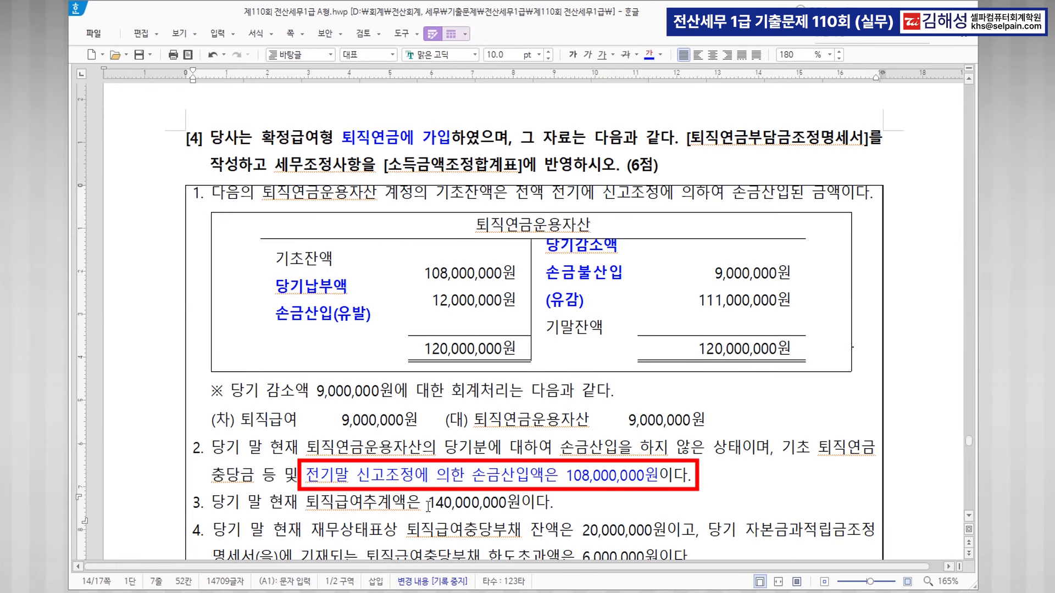
drag(306, 501, 521, 501)
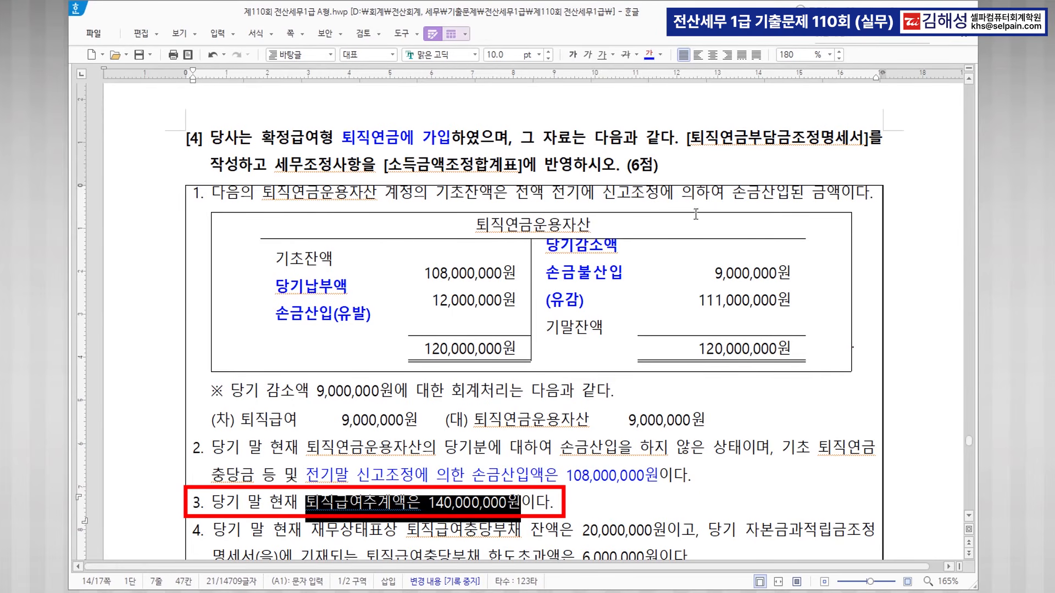
click(648, 55)
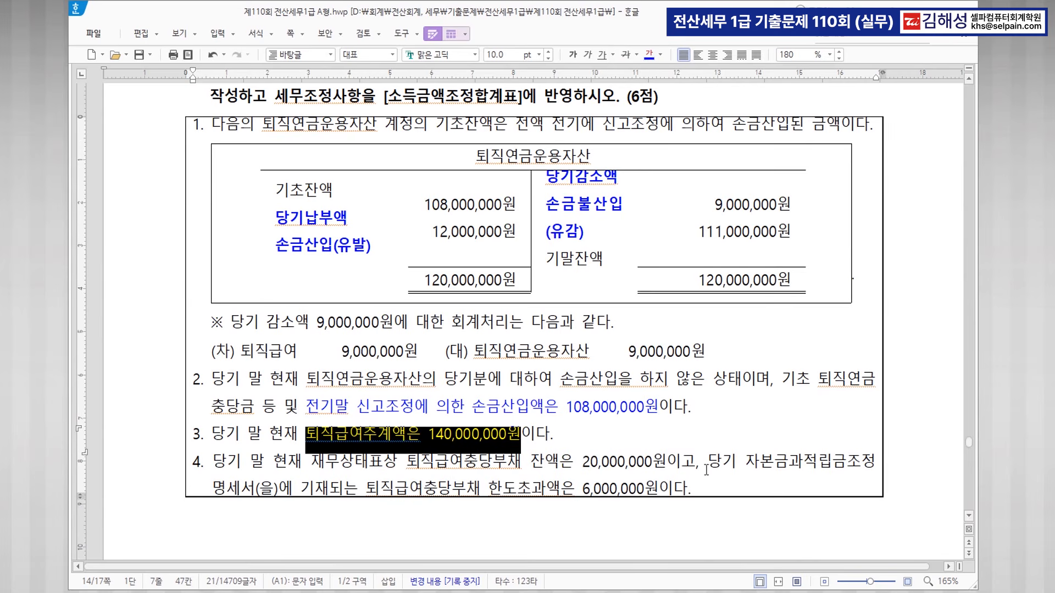
scroll(463, 474, down, 1)
drag(406, 467, 663, 469)
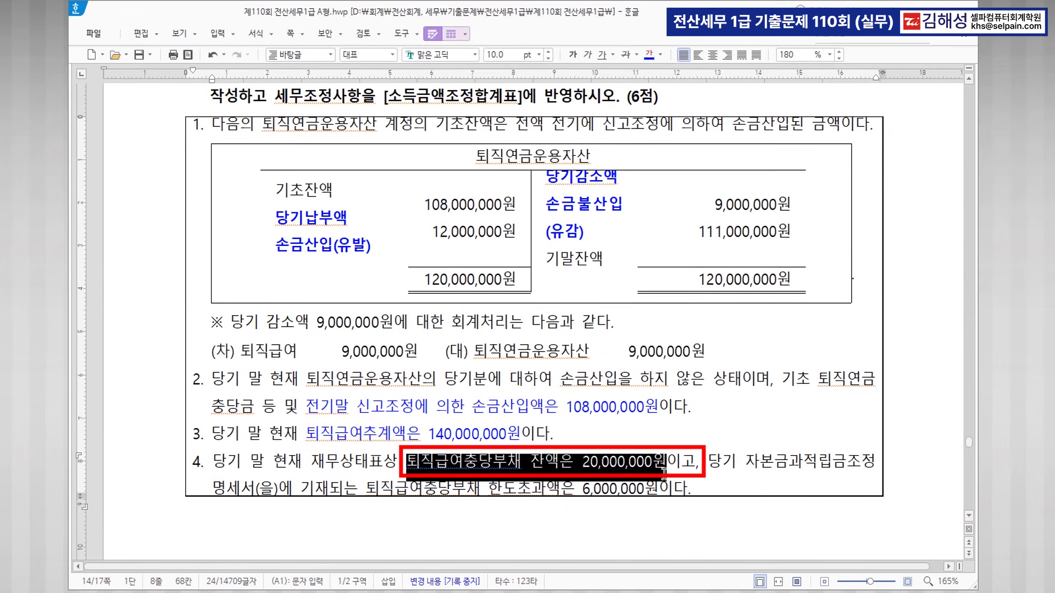
click(649, 55)
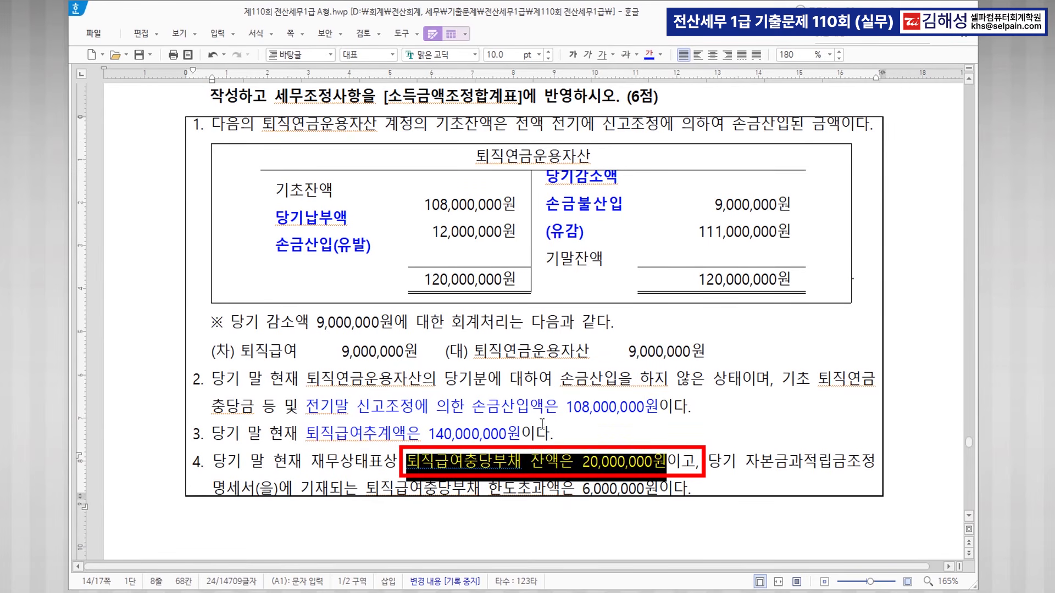
drag(366, 487, 687, 487)
click(648, 55)
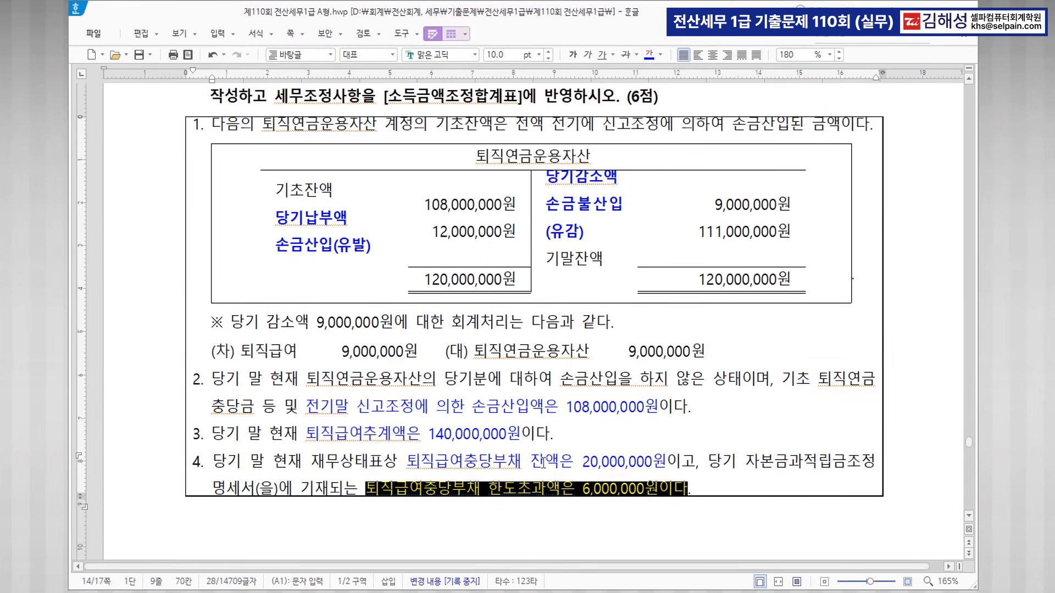
click(689, 445)
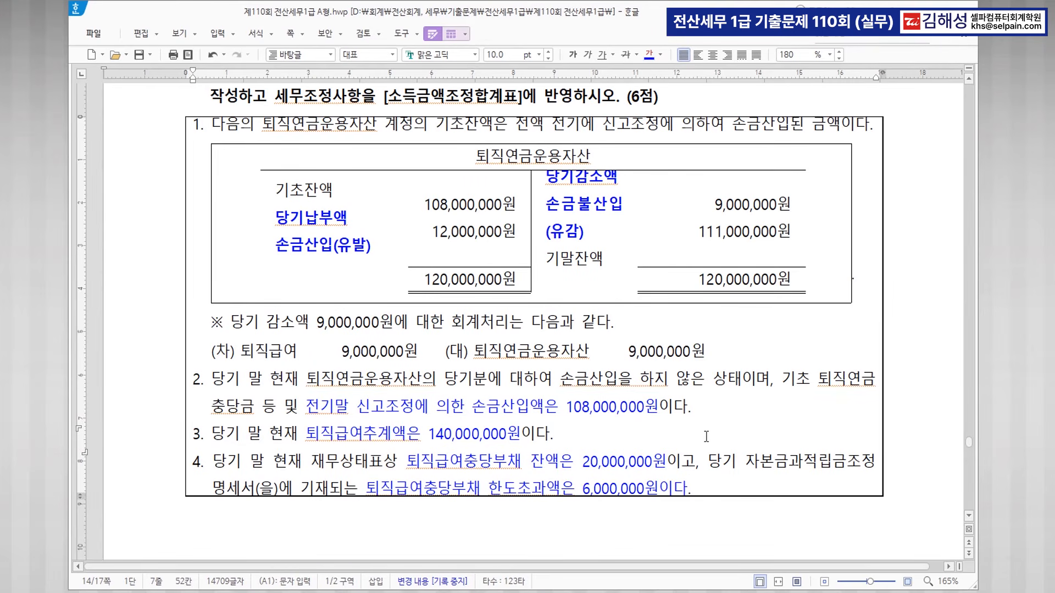
Colour the table's 당기감소액 손금불산입 (유감) text red.
scroll(706, 437, down, 2)
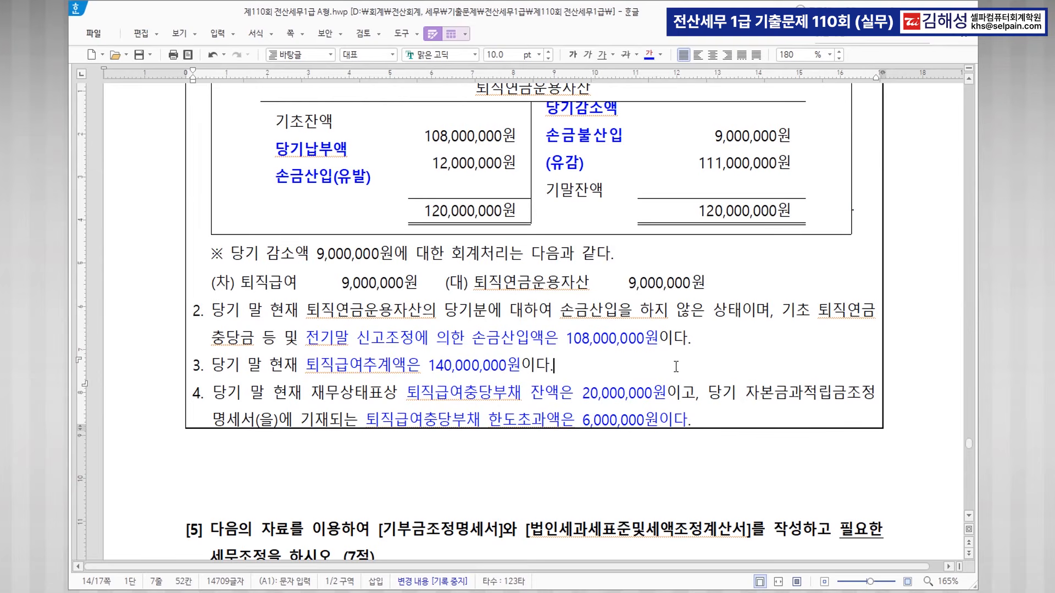
scroll(679, 358, up, 2)
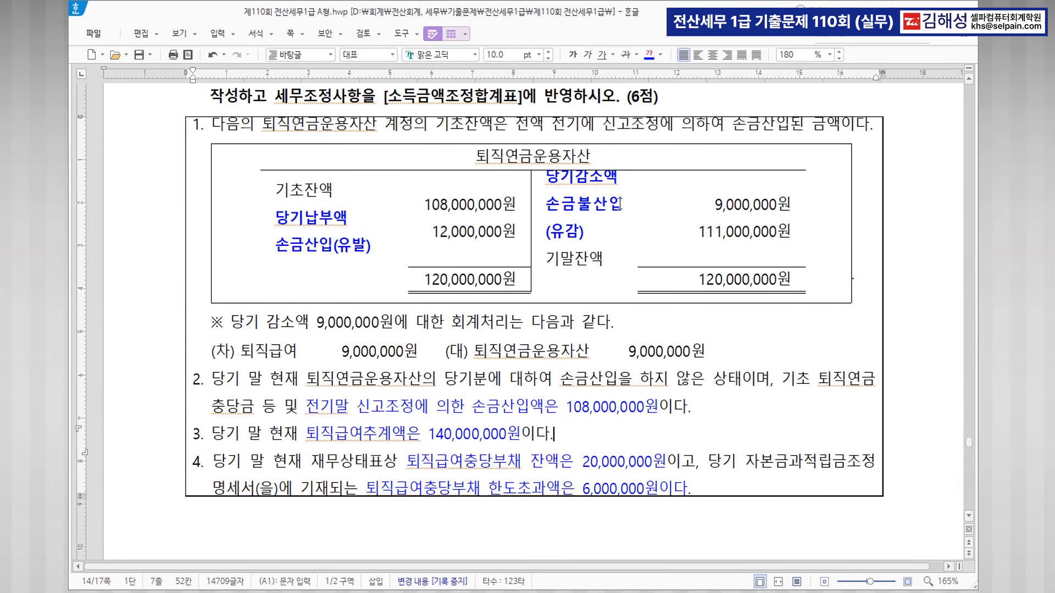
key(ctrl)
mouse_move(547, 177)
mouse_down()
mouse_move(620, 232)
mouse_move(720, 217)
mouse_move(637, 229)
mouse_up()
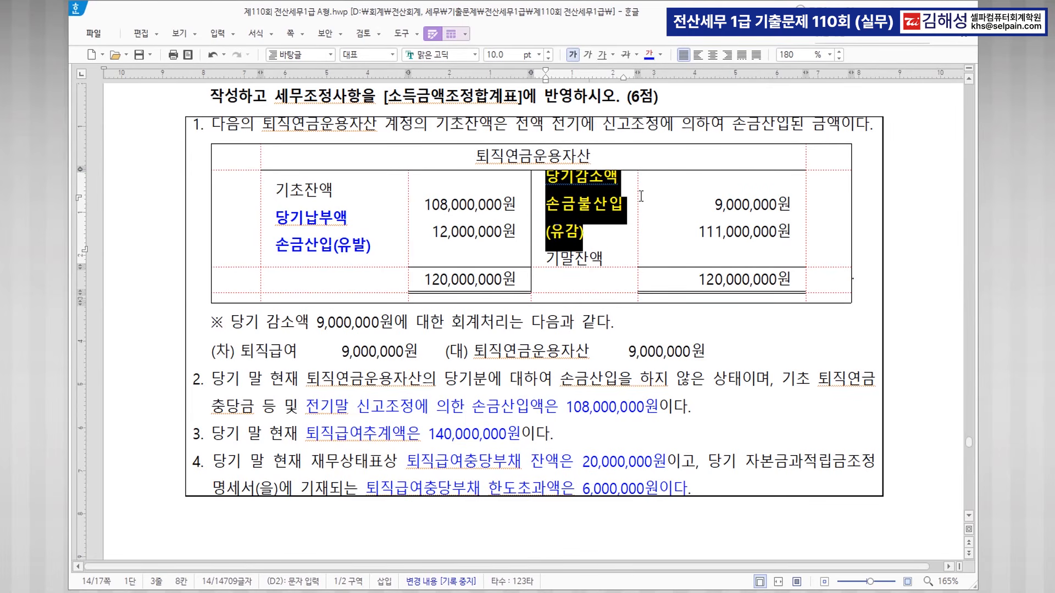
click(659, 54)
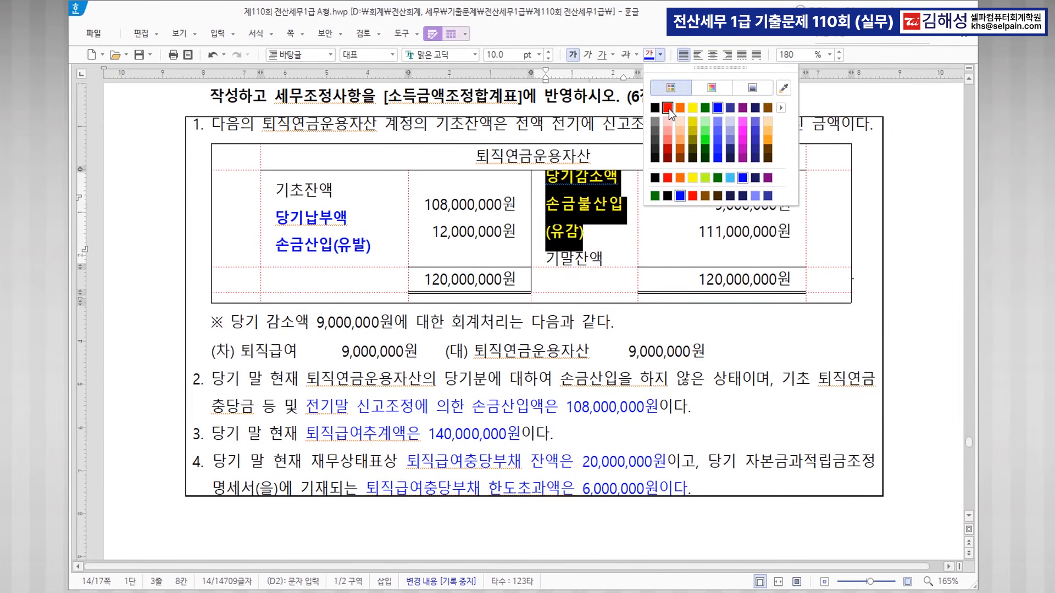
click(668, 112)
click(735, 206)
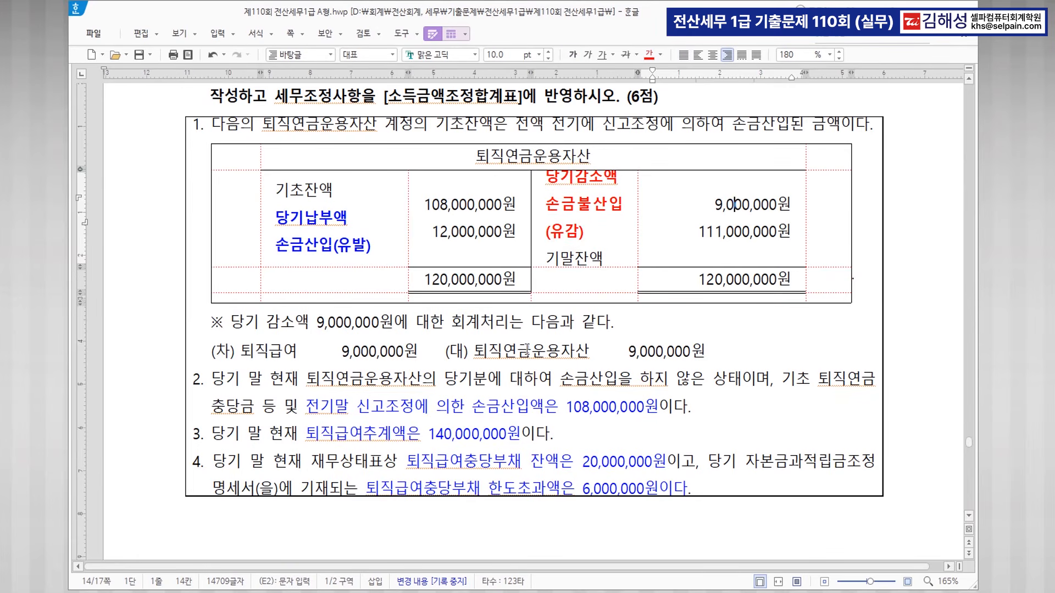
Place the caret after 퇴직급여 in the journal-entry line.
click(564, 351)
click(320, 351)
click(319, 350)
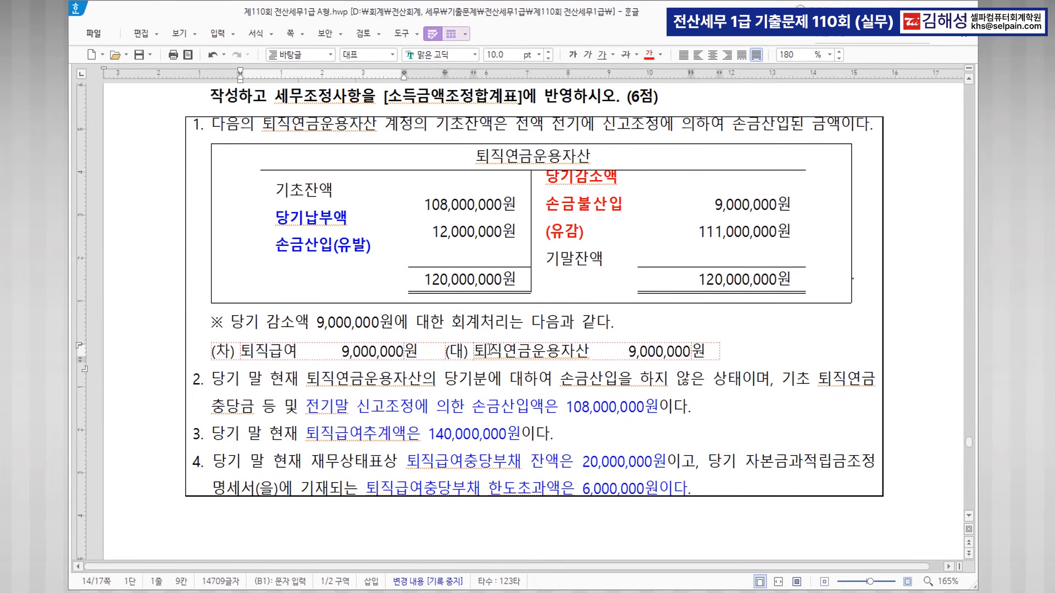
key(ctrl)
key(ctrl)
In 퇴직연금부담금등조정명세서, enter deposits 108,000,000, 9,000,000, 12,000,000 and prior deduction 108,000,000.
click(430, 592)
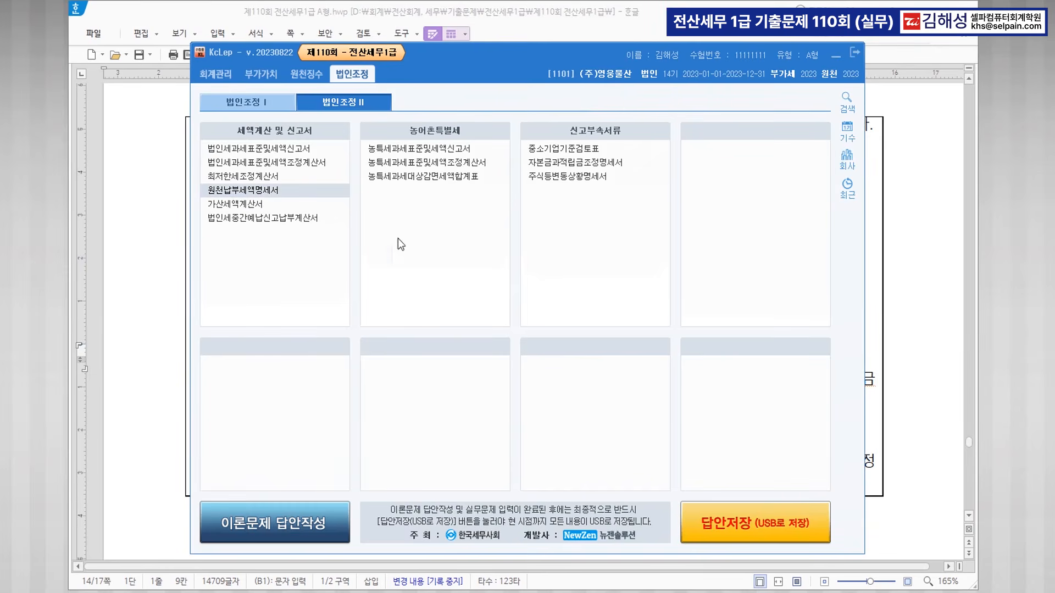
click(274, 98)
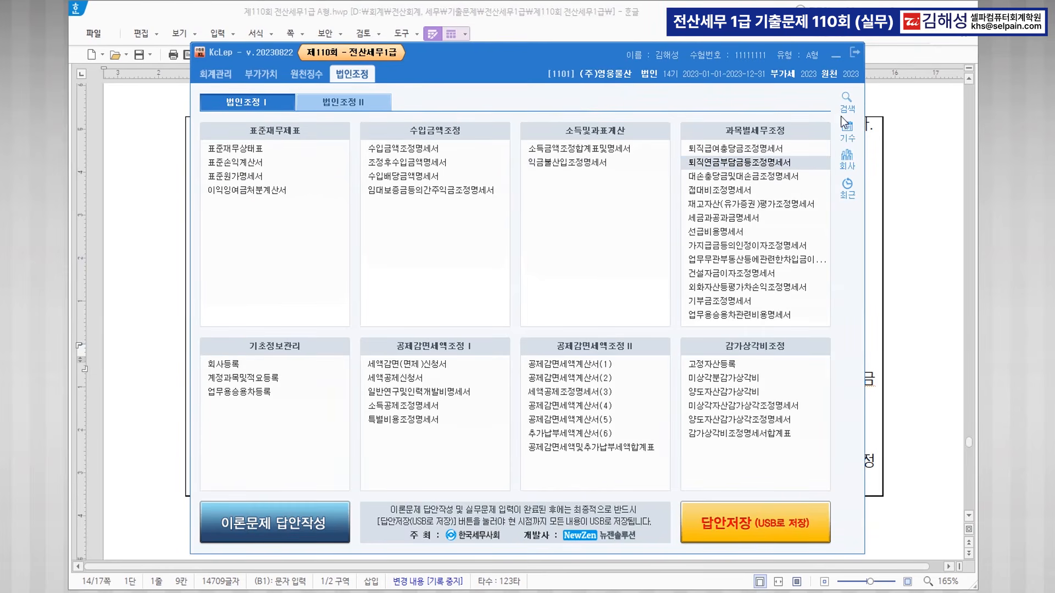
drag(543, 141, 569, 315)
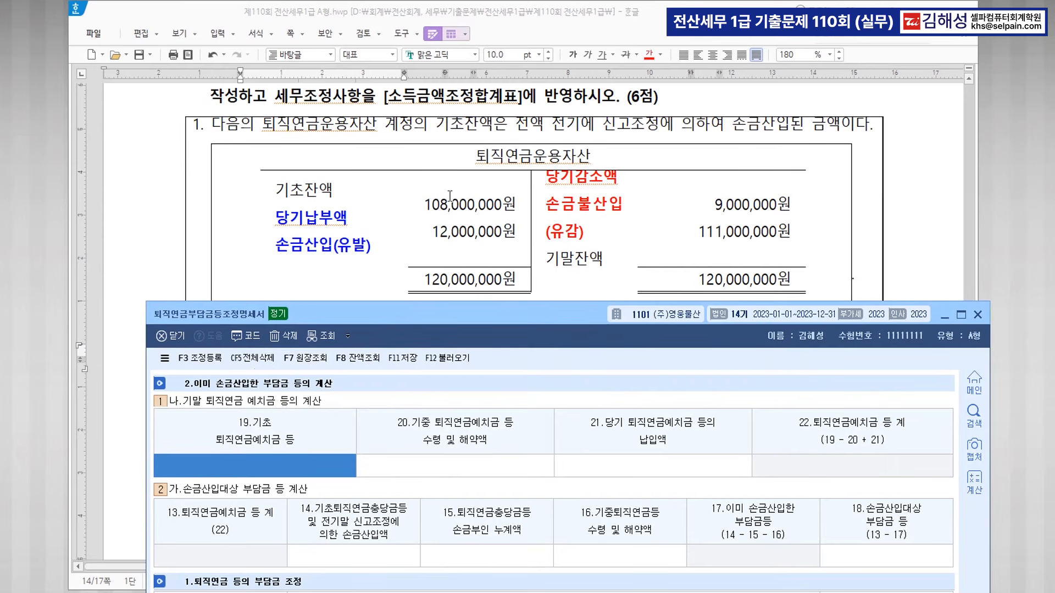
text(108,000,000)
key(Return)
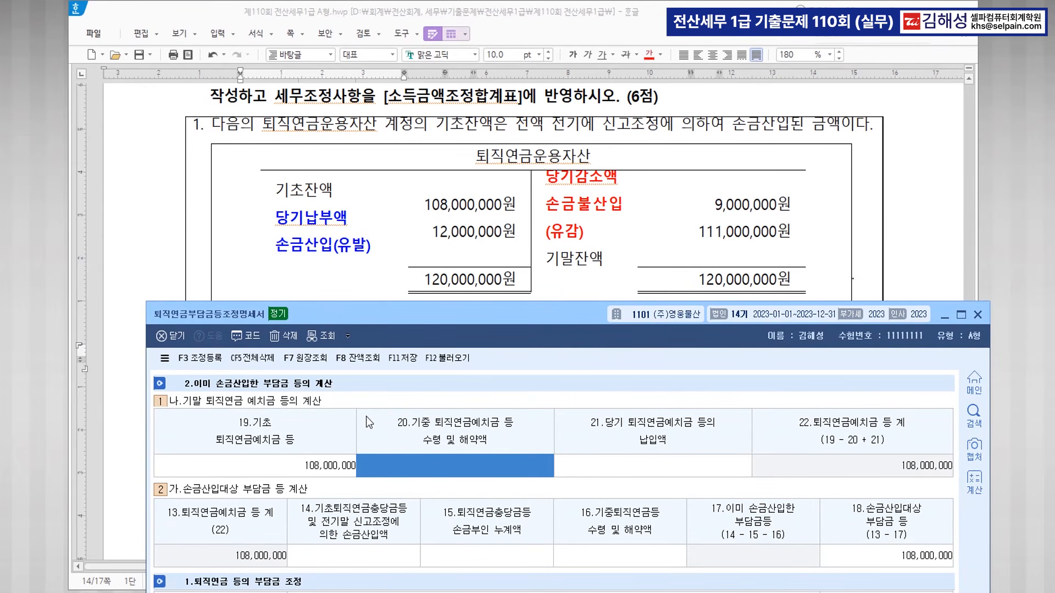
text(9000000)
key(Return)
text(12,000,000)
key(Return)
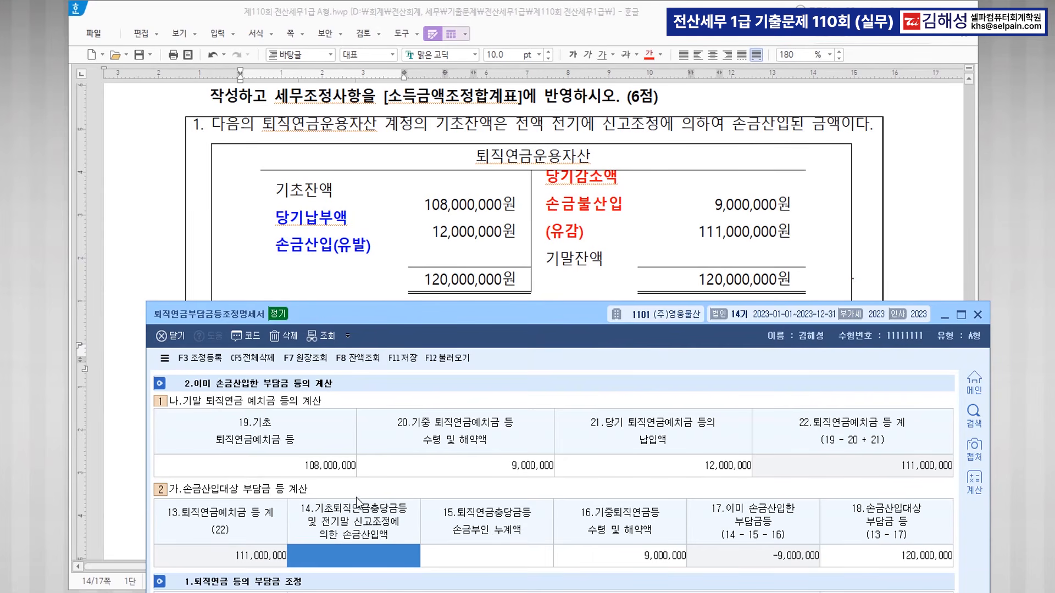
text(108,000,000)
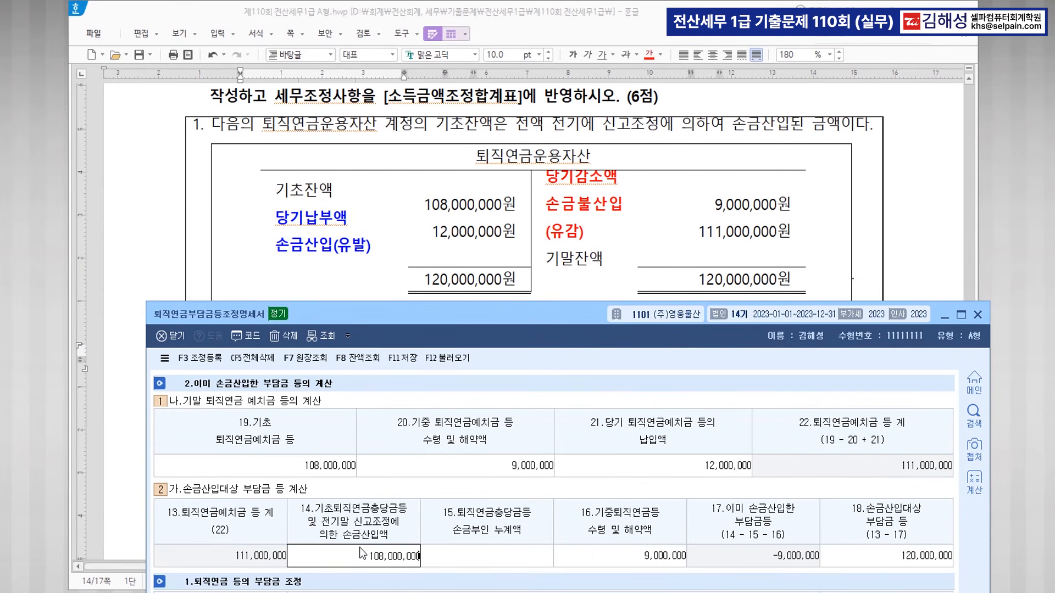
key(Return)
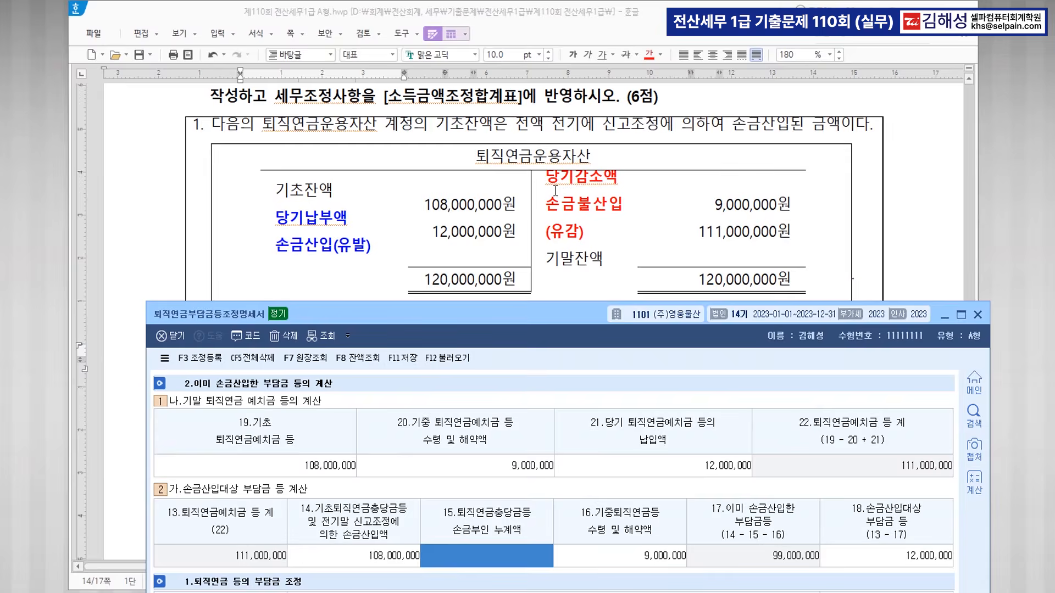
Enter benefit estimate 140,000,000, book balance 20,000,000 and disallowed cumulative 6,000,000.
scroll(521, 286, down, 6)
drag(520, 311, 516, 189)
scroll(468, 117, down, 4)
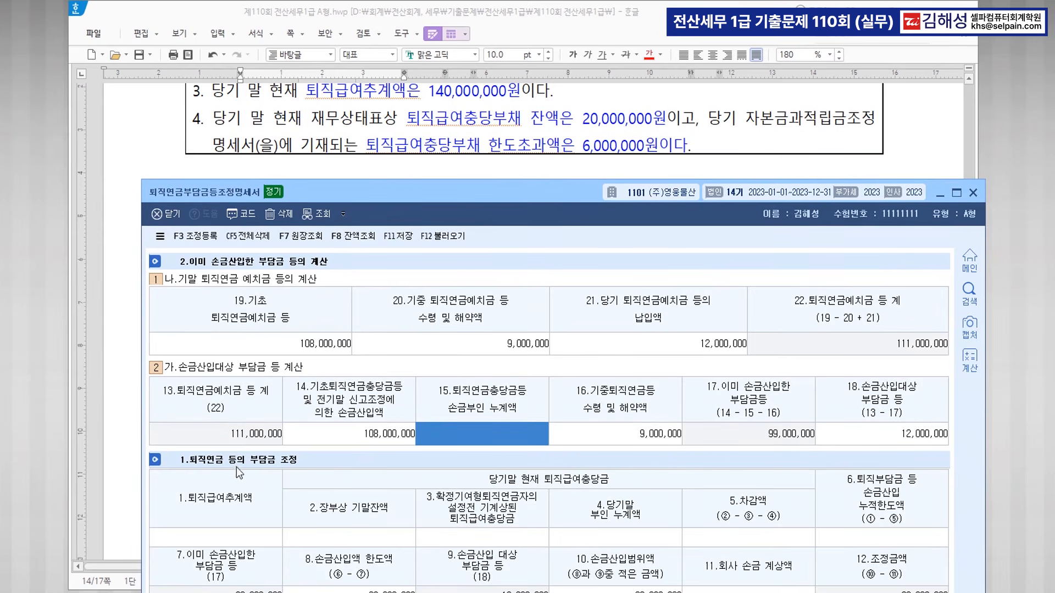
click(246, 537)
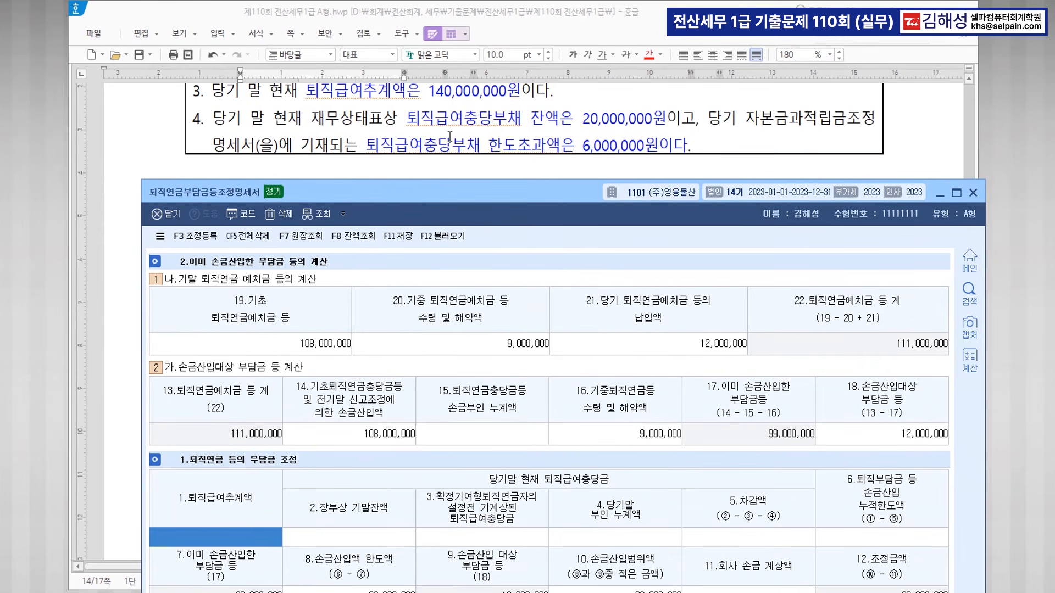
text(140000000)
key(Return)
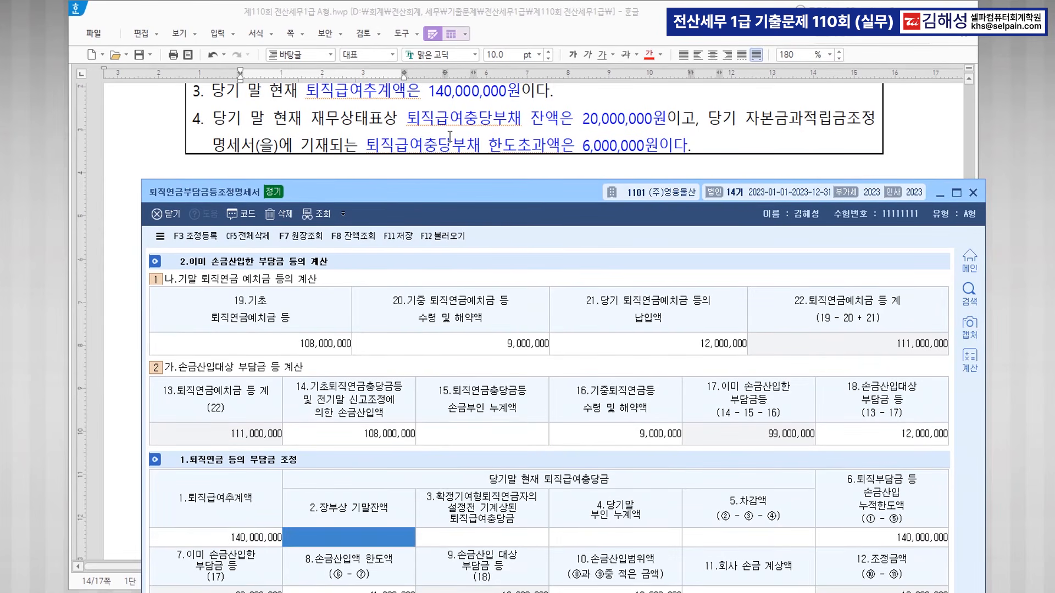
text(20000000)
key(Return)
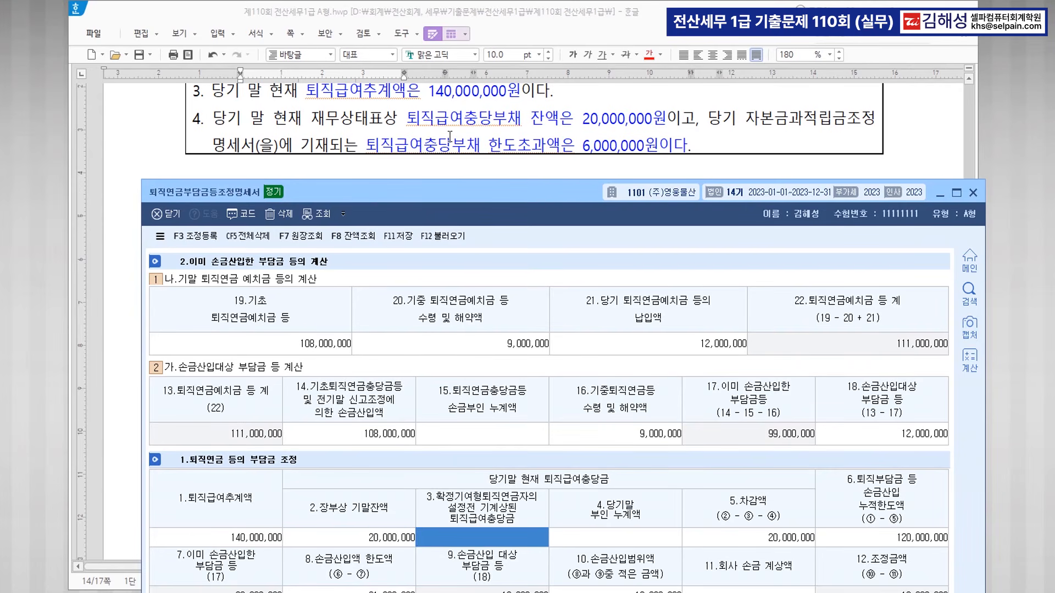
key(Return)
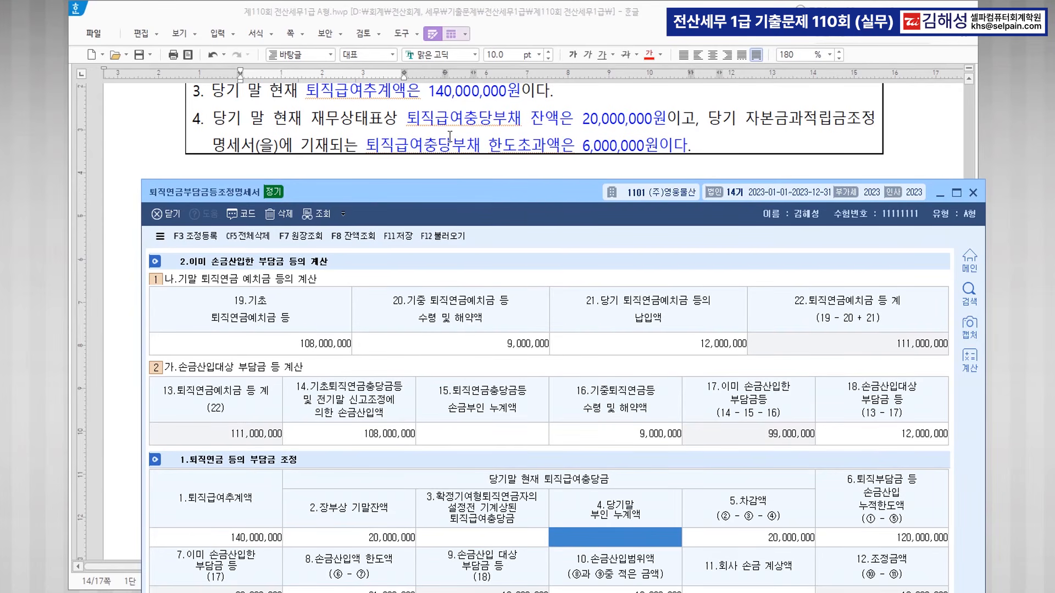
text(6000000)
key(Return)
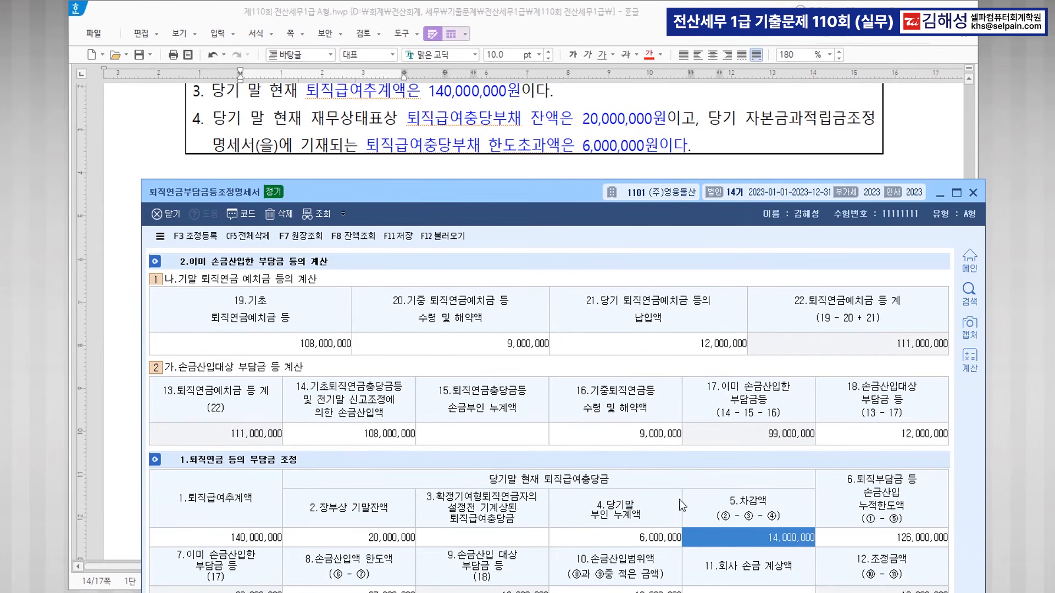
drag(587, 201, 579, 75)
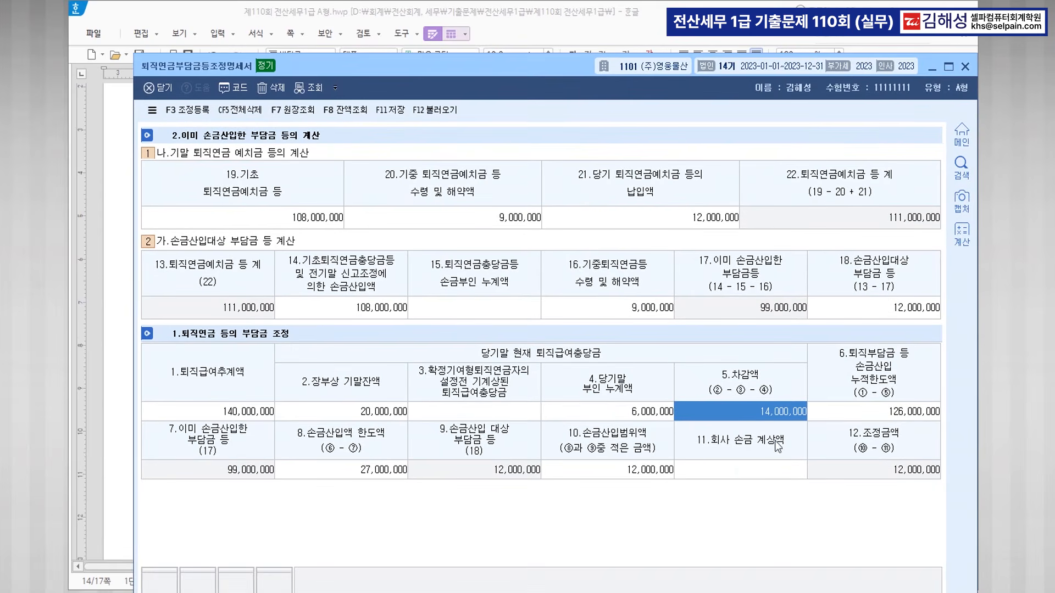
Register 손금산입 item 퇴직연금 납입액 12,000,000 with disposal 유보발생.
click(204, 112)
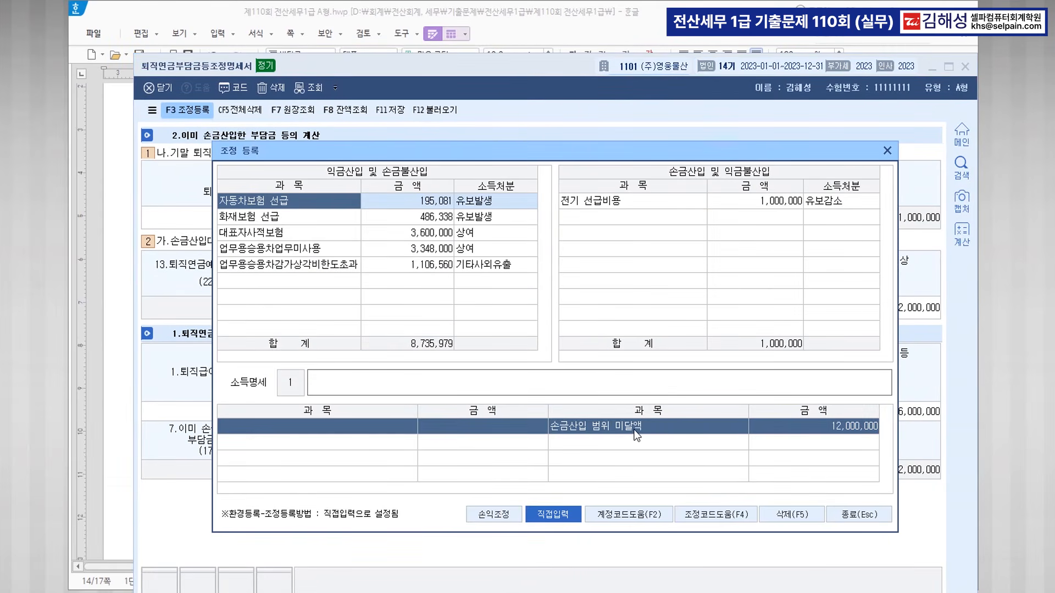
click(623, 40)
scroll(349, 318, up, 10)
click(337, 315)
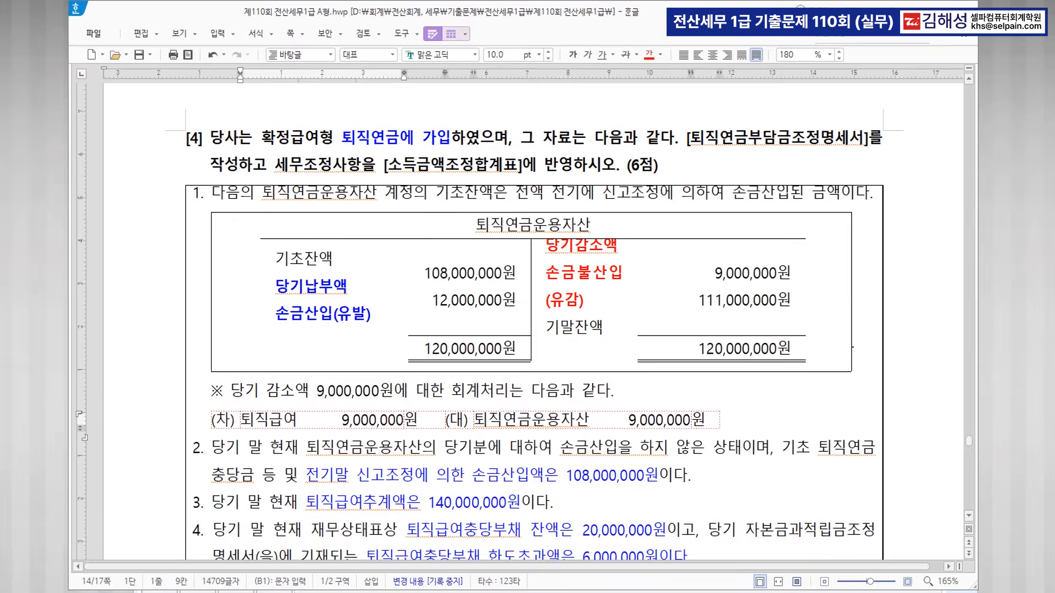
click(540, 587)
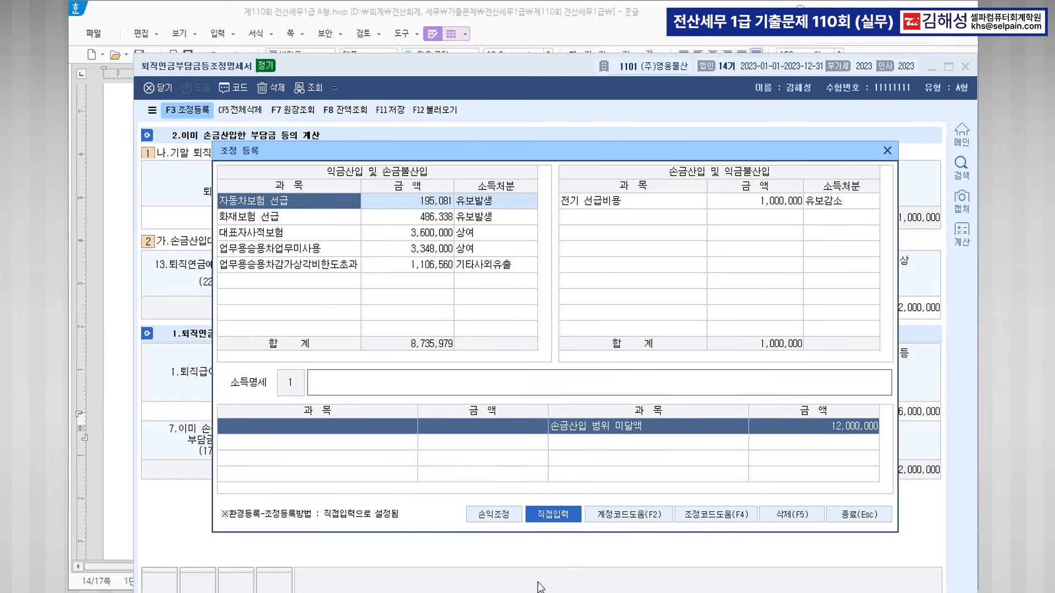
click(610, 217)
text(퇴직)
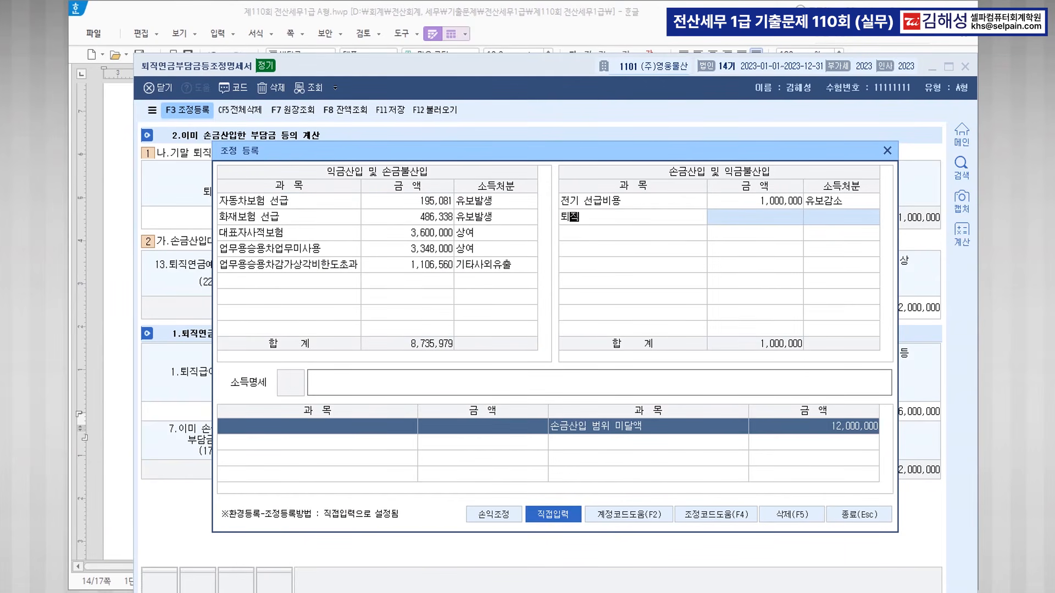
text(연금 납입액)
key(Return)
text(12000000)
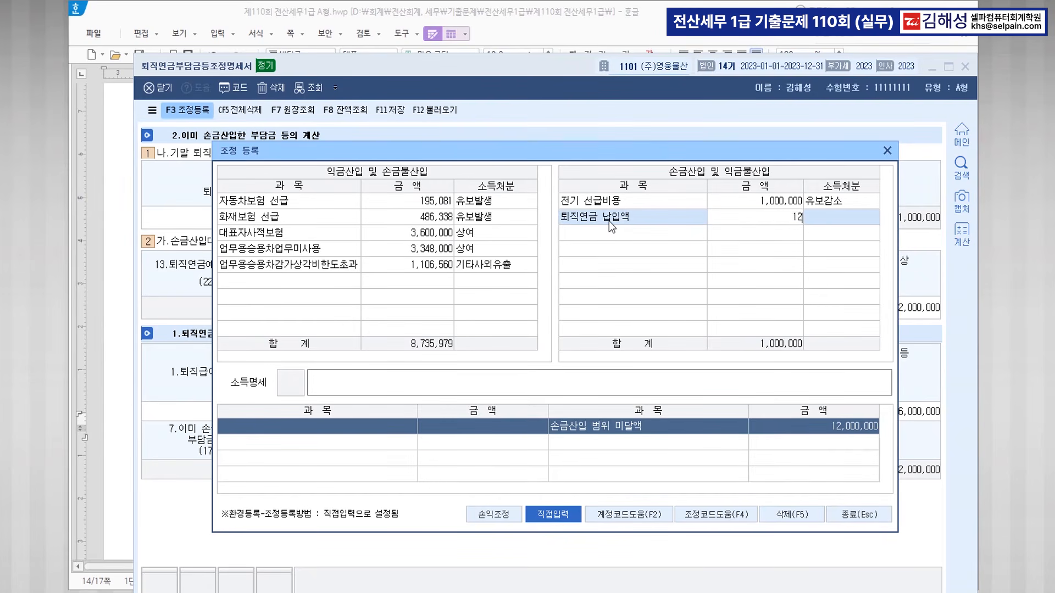
key(Return)
key(1)
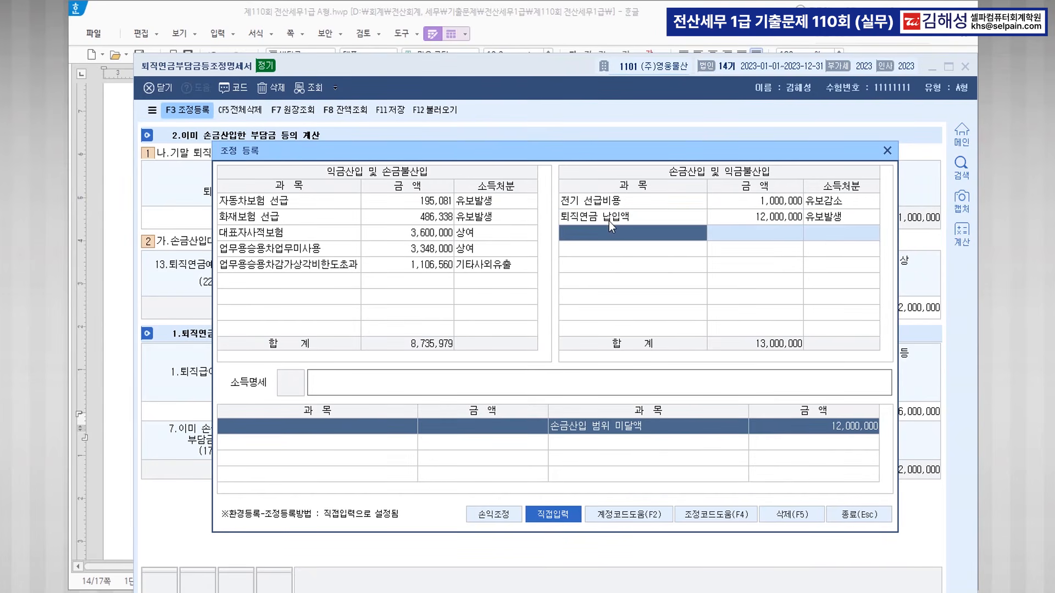
click(359, 423)
Register 손금불산입 item 퇴직연금 지급액 9,000,000 with disposal 유보감소.
click(555, 40)
key(ctrl)
key(ctrl)
key(ctrl)
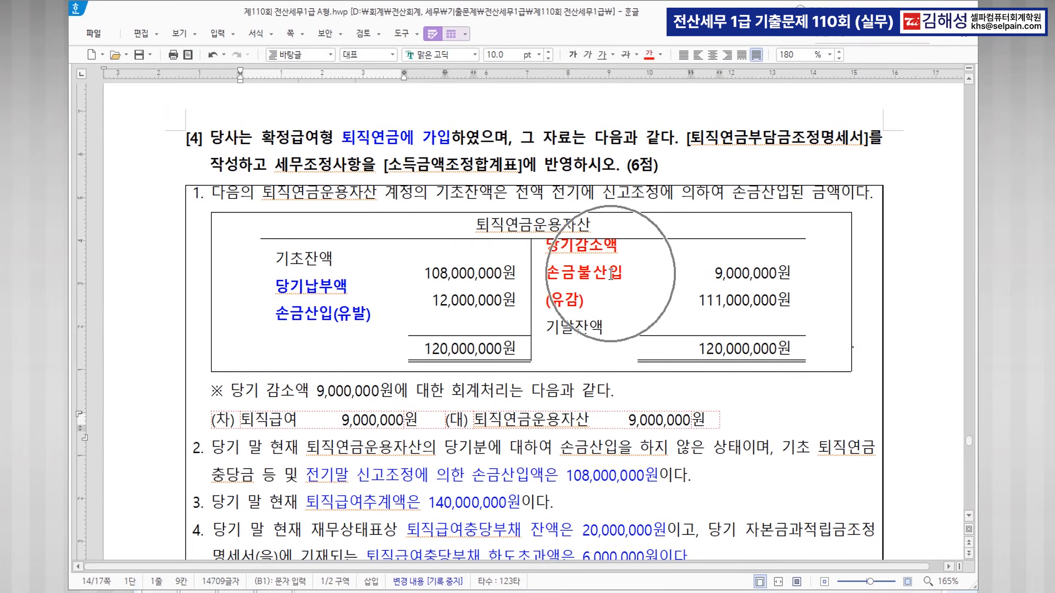
key(ctrl)
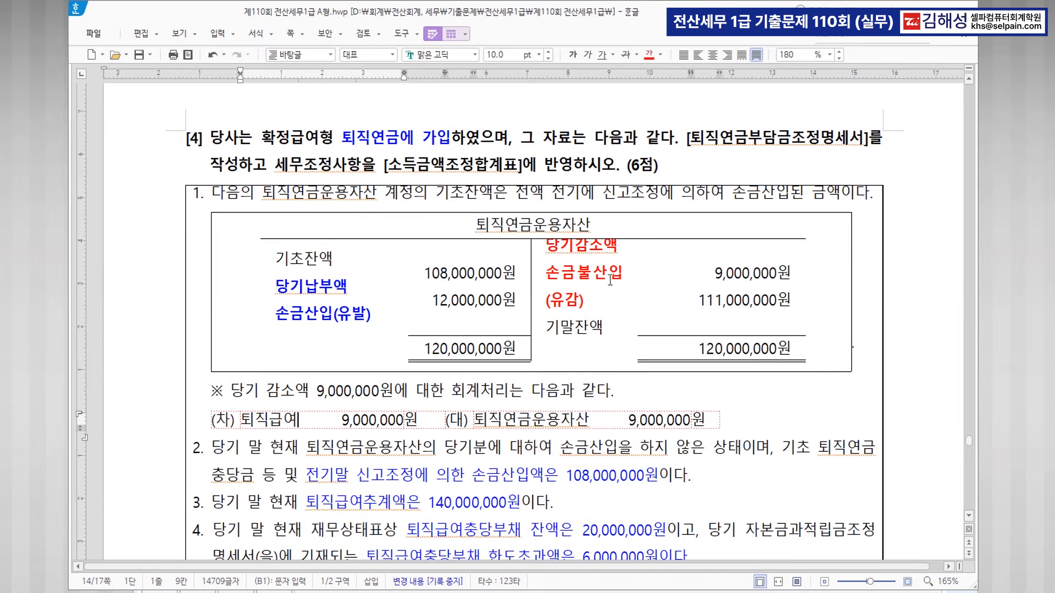
key(alt+Tab)
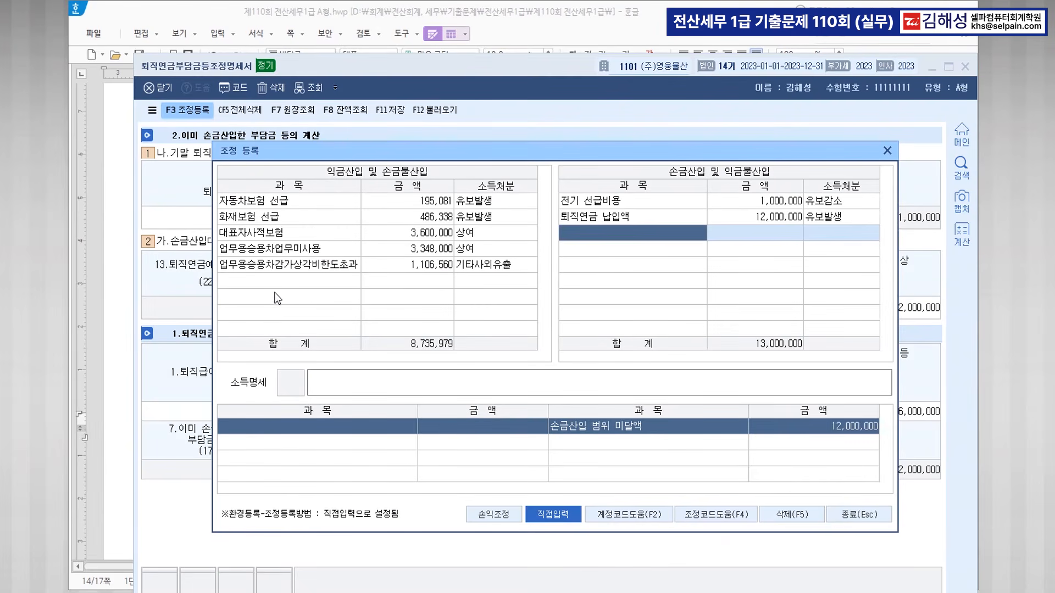
click(275, 278)
text(퇴직연)
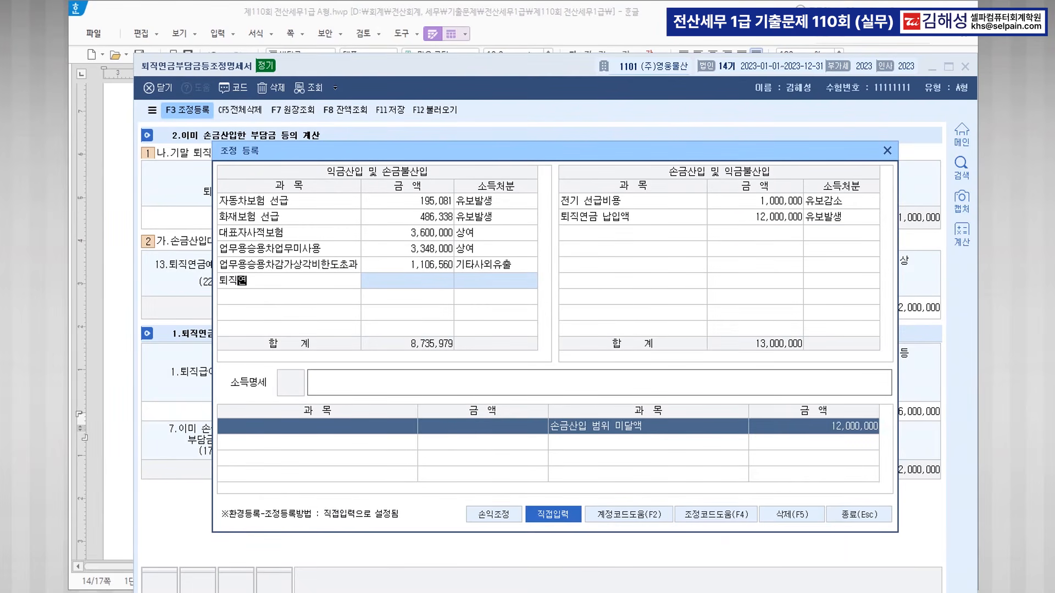
text(금 적급액)
key(Return)
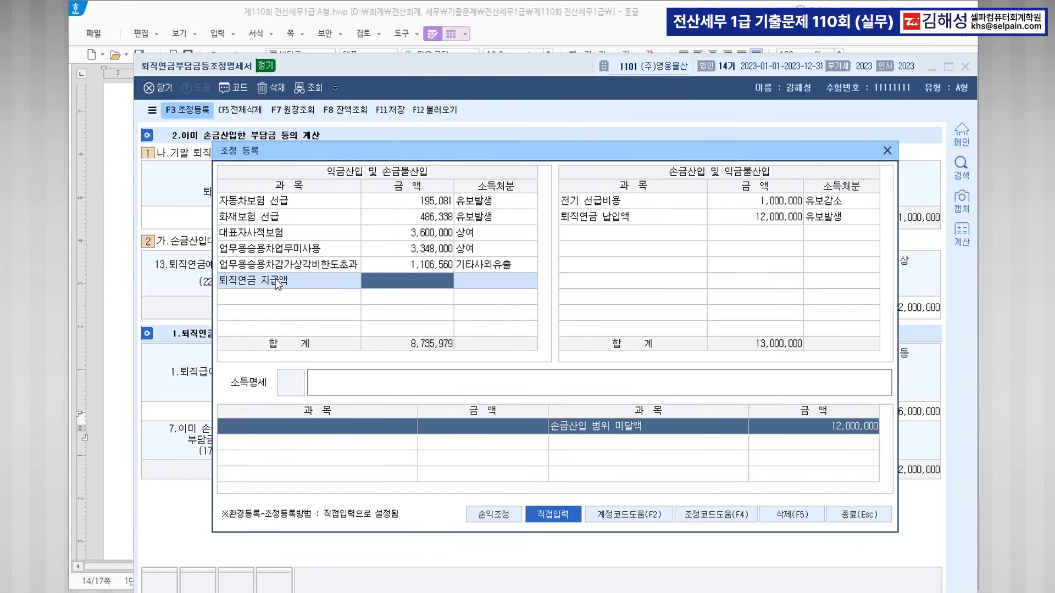
text(9000000)
key(Return)
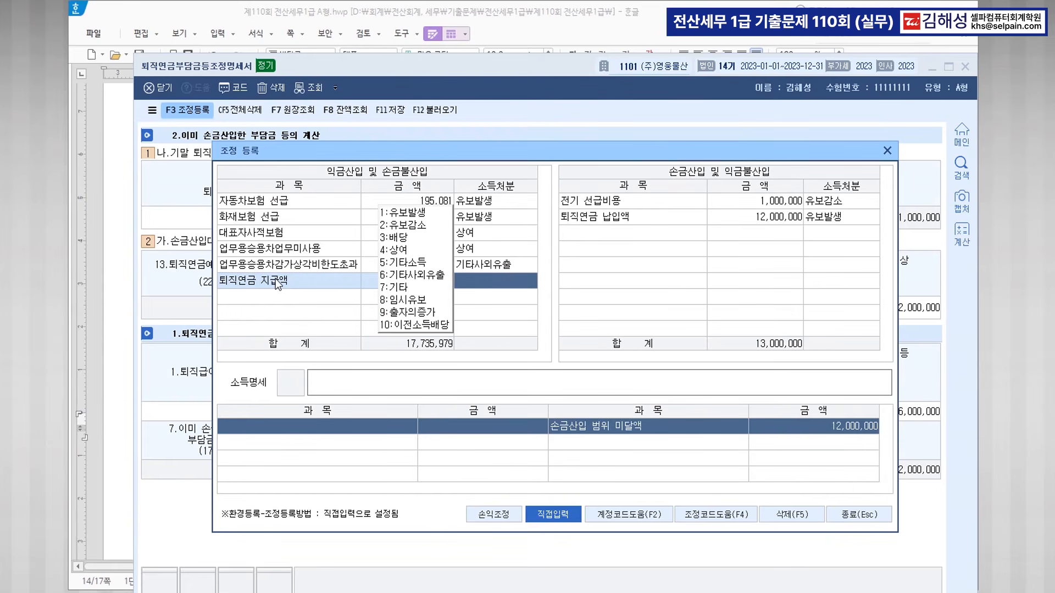
text(2)
key(Return)
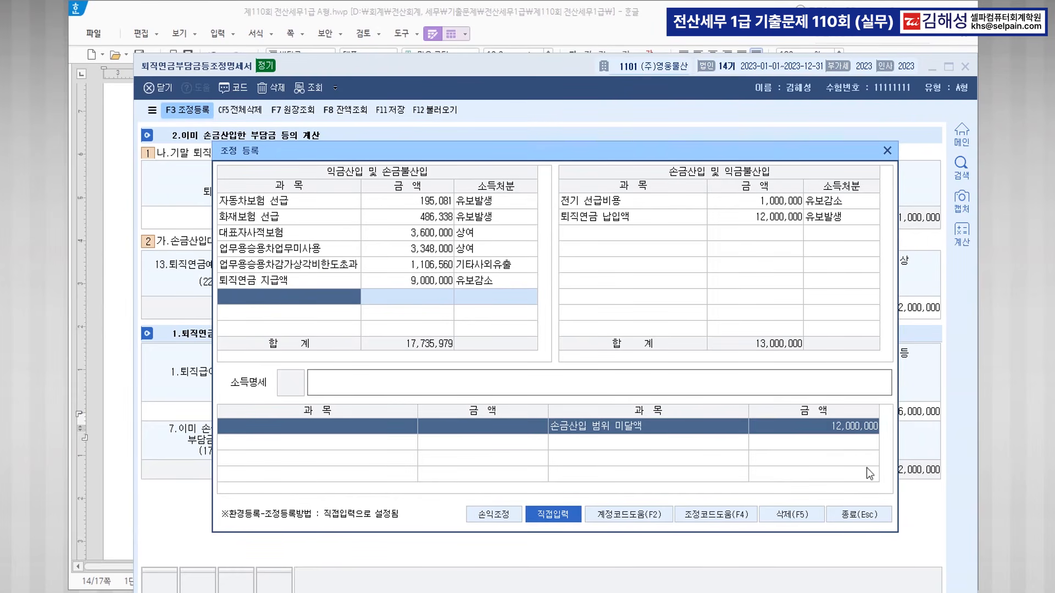
Close the adjustment dialog and check the 108,000,000, 9,000,000 and 12,000,000 entries.
click(852, 516)
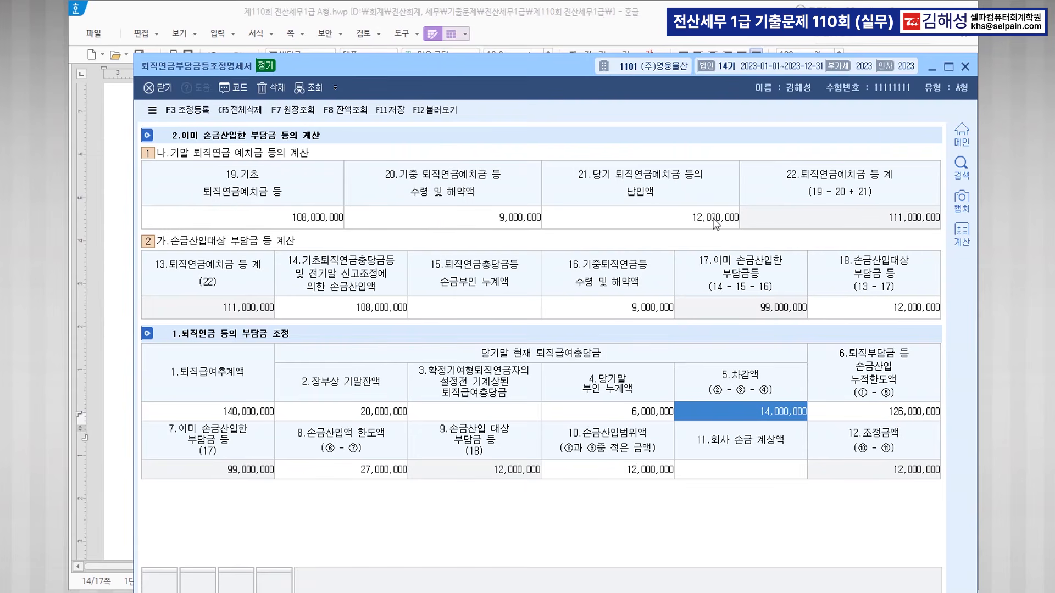
click(304, 223)
click(463, 223)
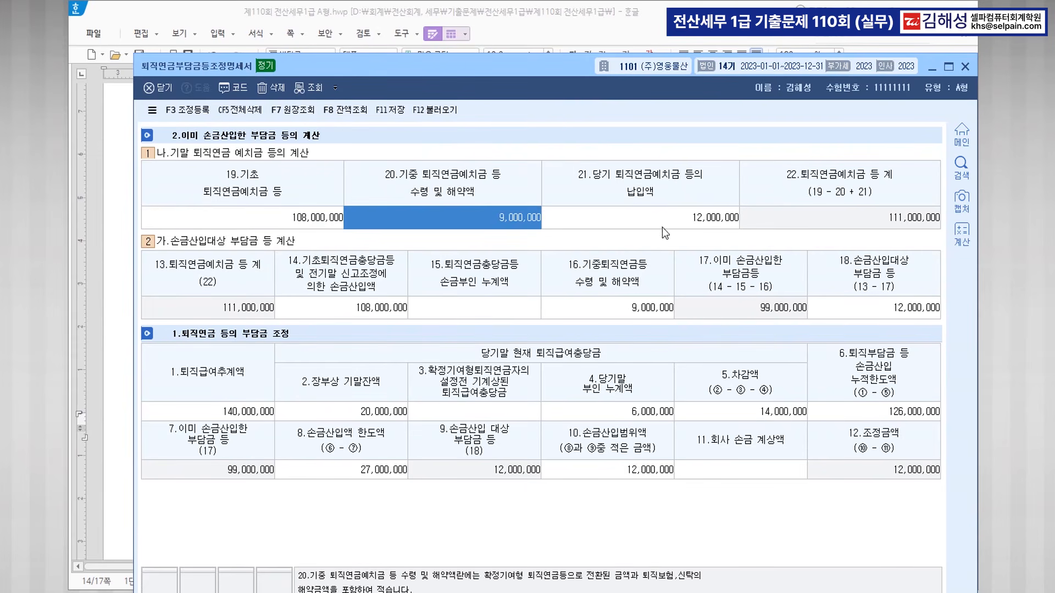
click(663, 225)
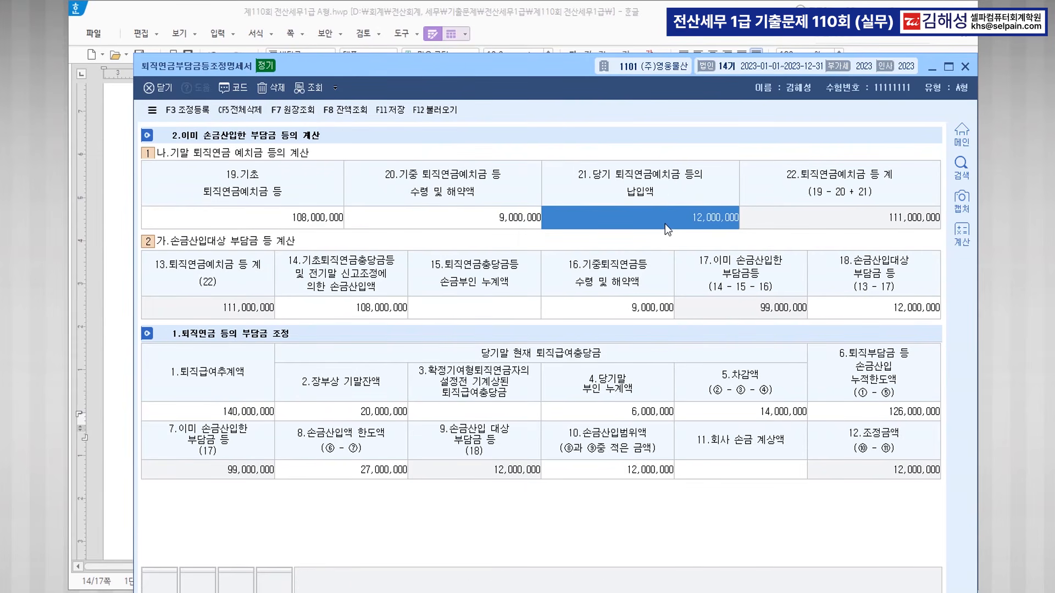
Review 108,000,000, 9,000,000, 140,000,000, 20,000,000 and 6,000,000 on the form, then close it.
click(366, 314)
click(635, 307)
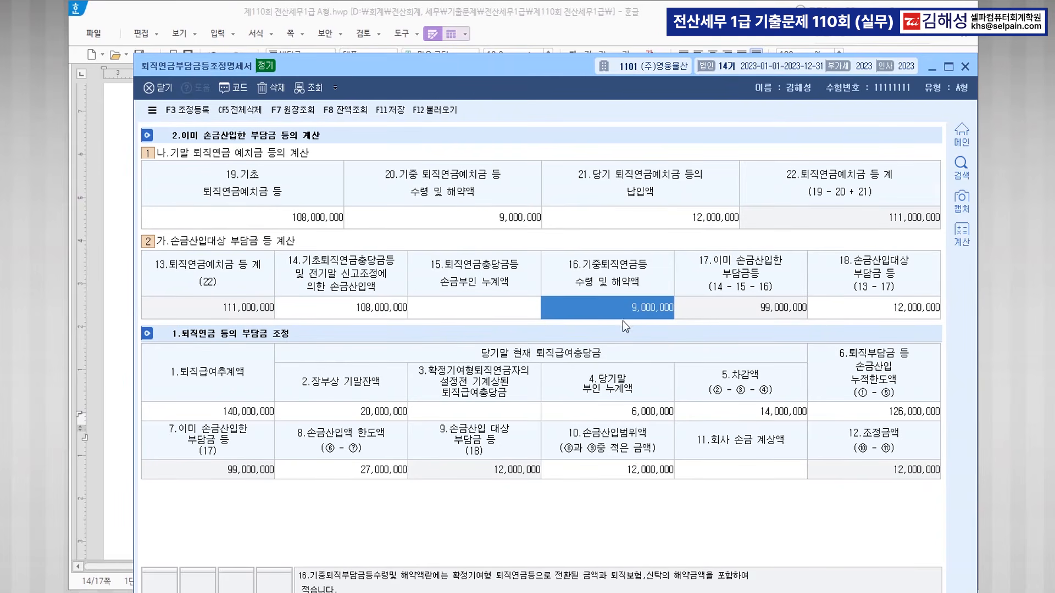
click(238, 412)
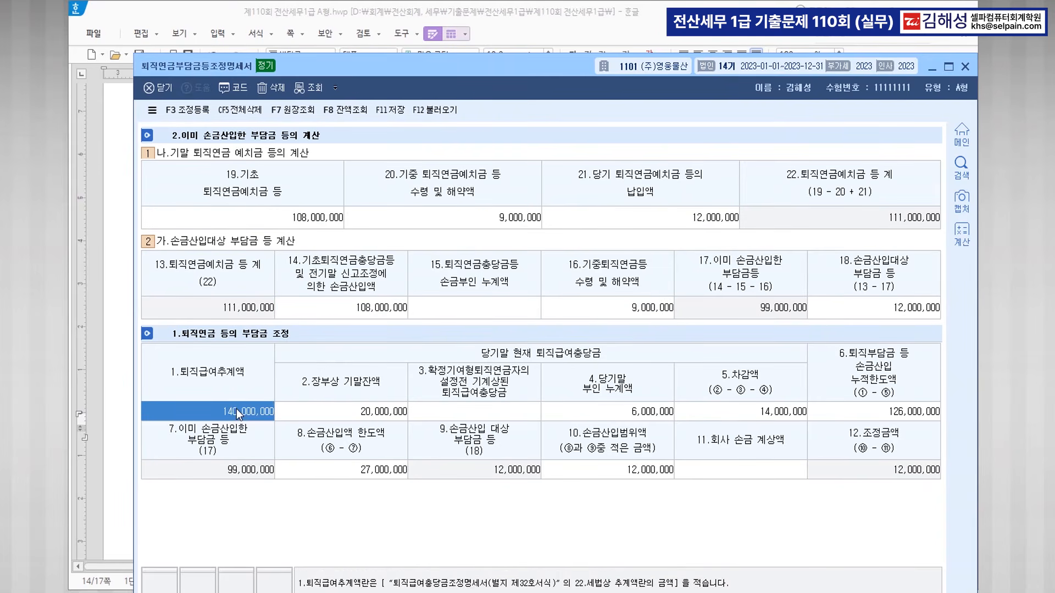
click(351, 411)
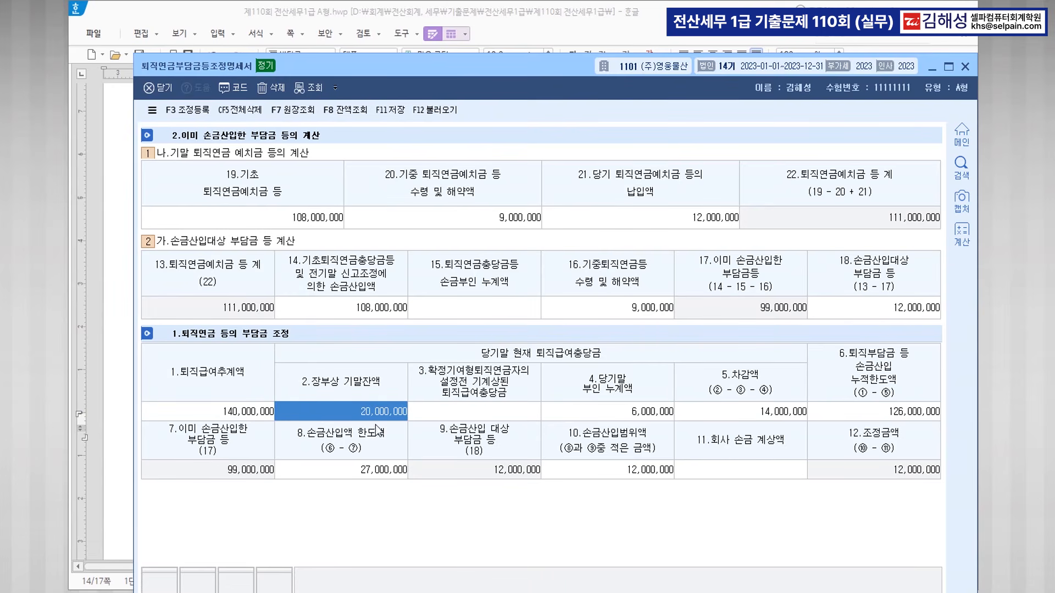
click(622, 411)
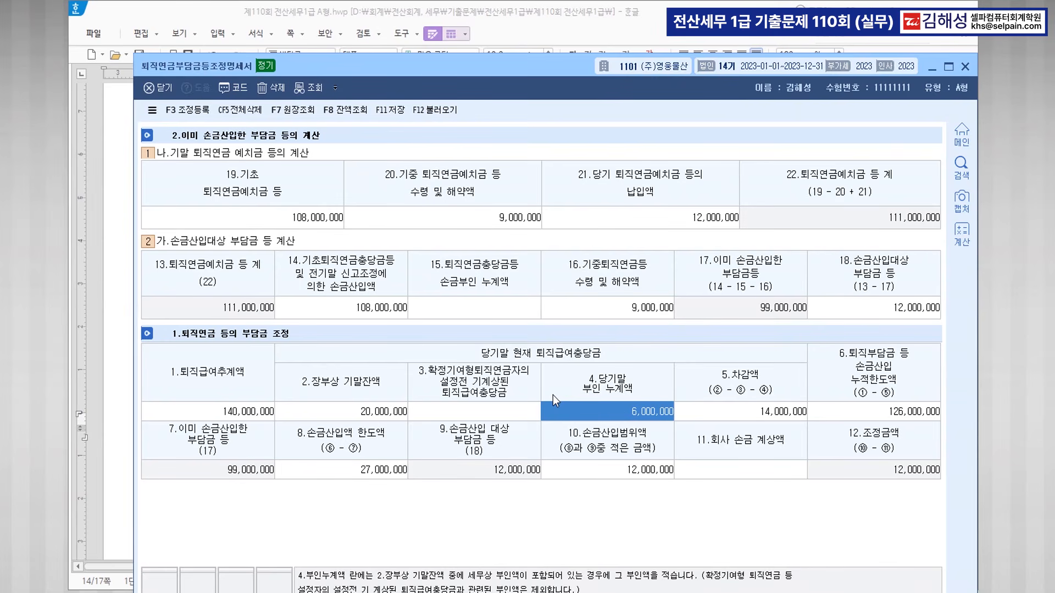
click(965, 66)
Colour 기부금조정명세서, 법인세과세표준및세액조정계산서 and 필요한 세무조정을 하시오 red in question [5].
scroll(511, 379, down, 10)
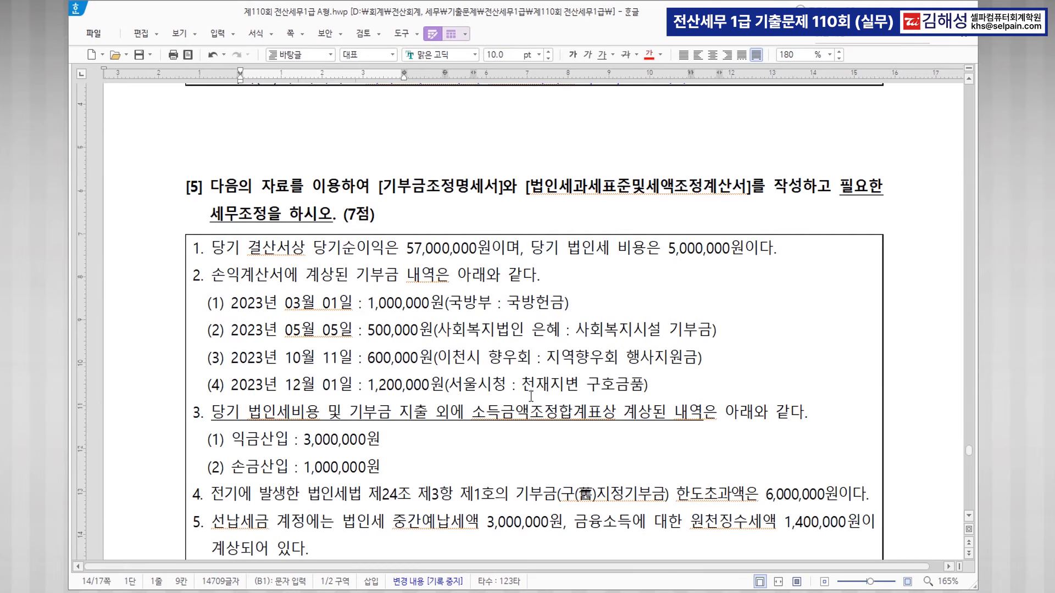
drag(382, 188, 496, 190)
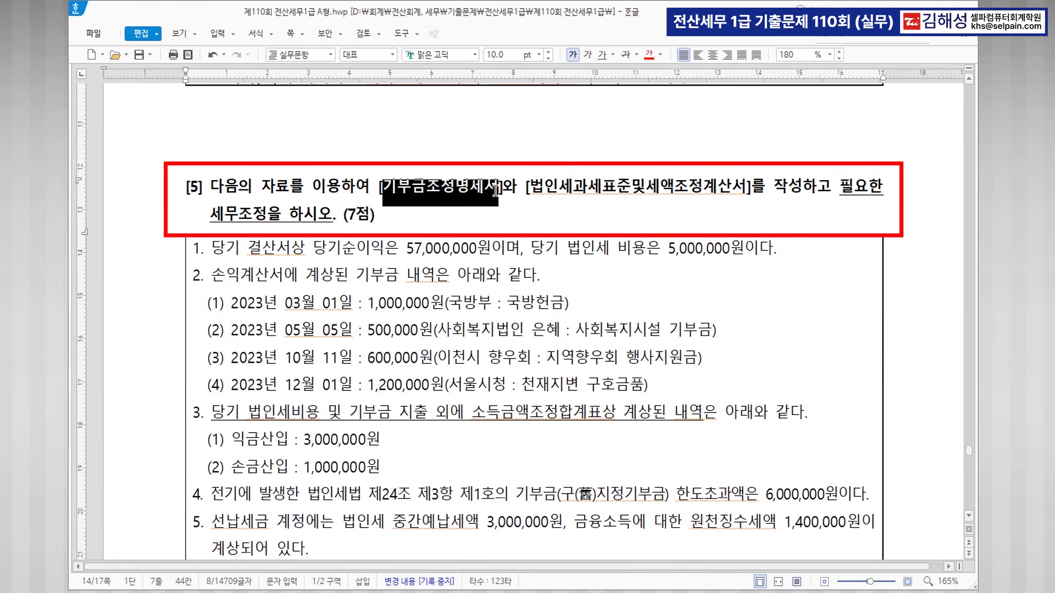
click(651, 55)
drag(529, 188, 742, 193)
click(651, 55)
click(568, 302)
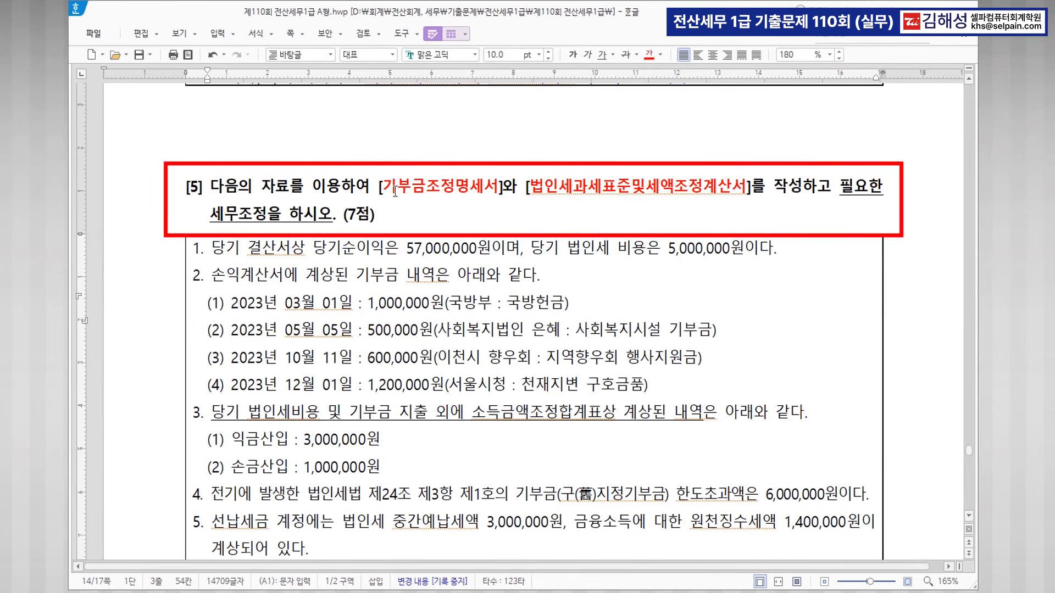
drag(384, 188, 493, 187)
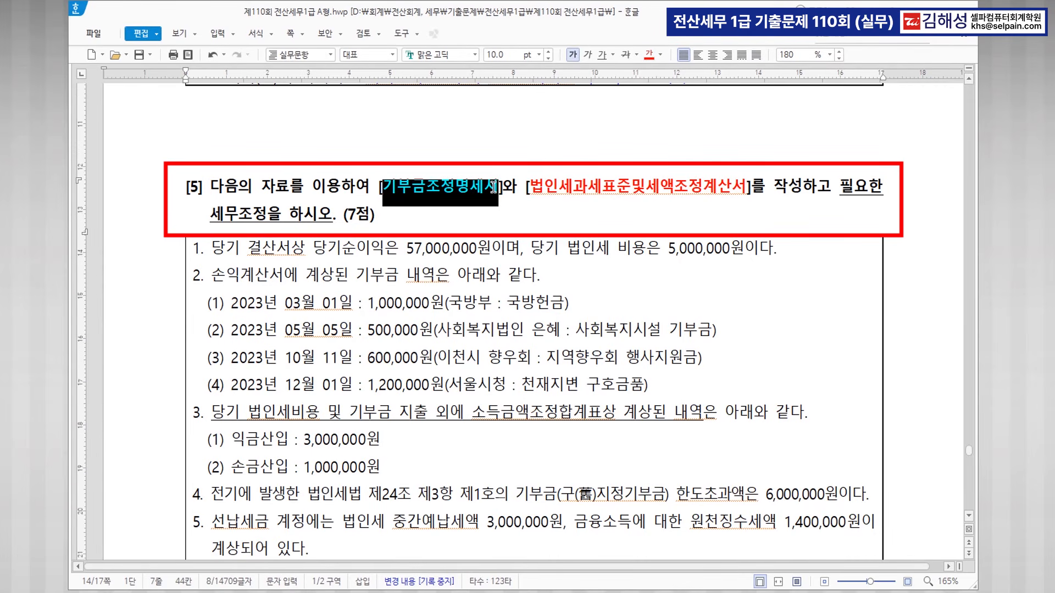
click(534, 255)
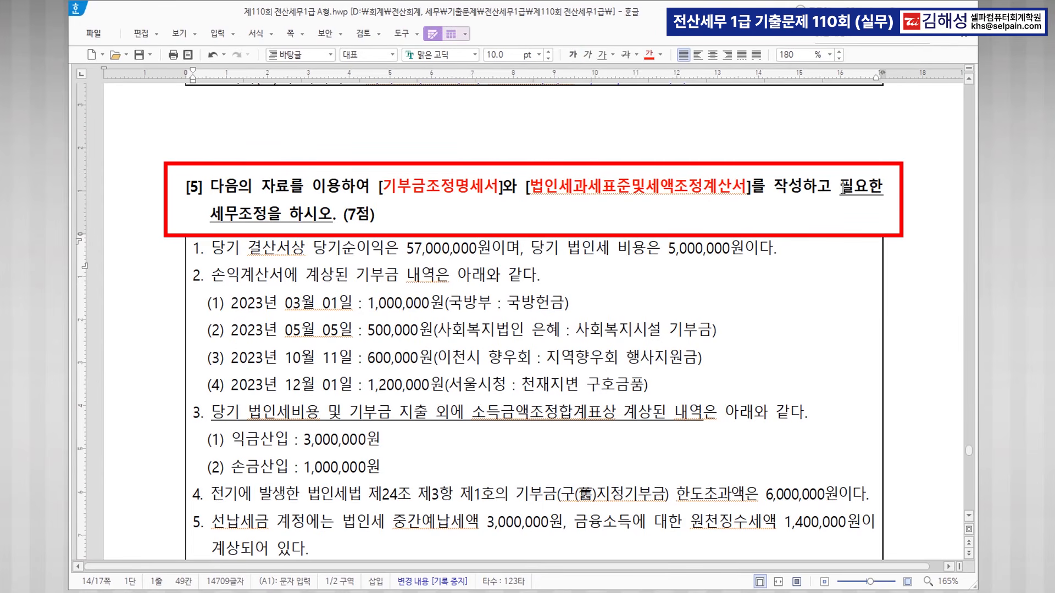
drag(841, 189, 335, 219)
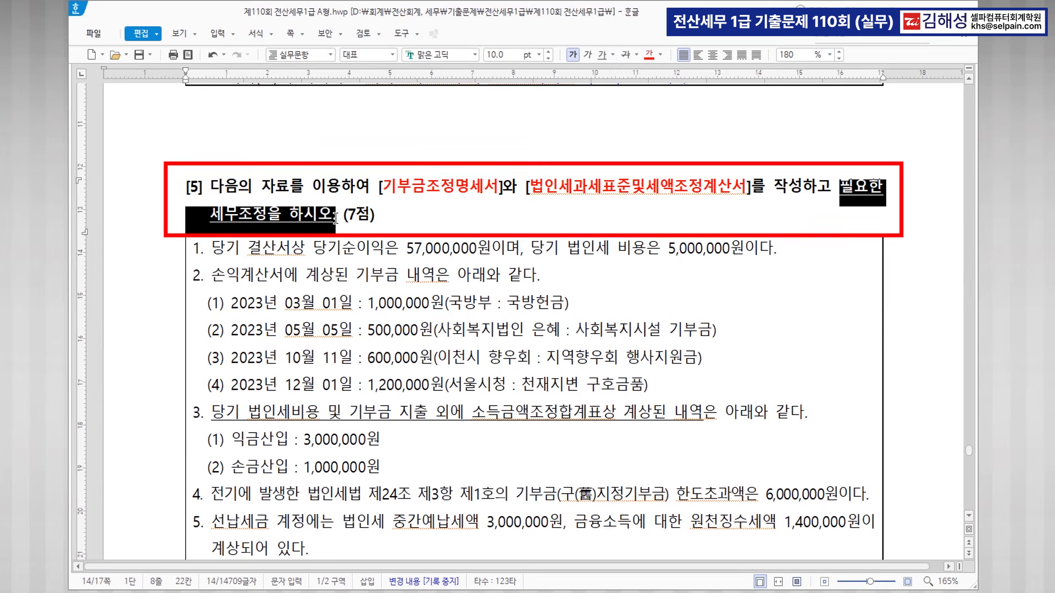
click(650, 55)
click(858, 215)
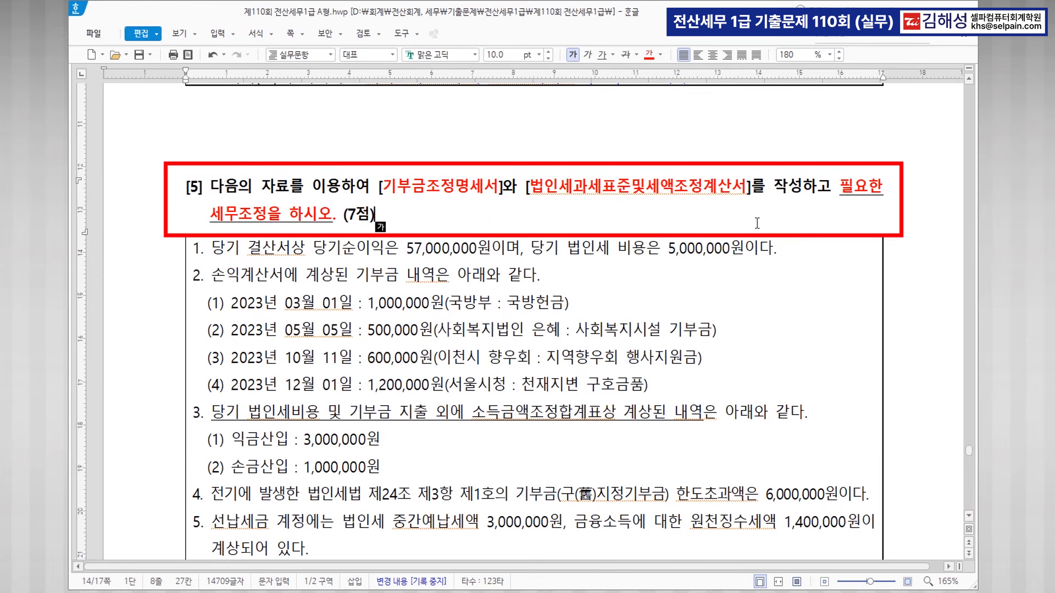
click(400, 249)
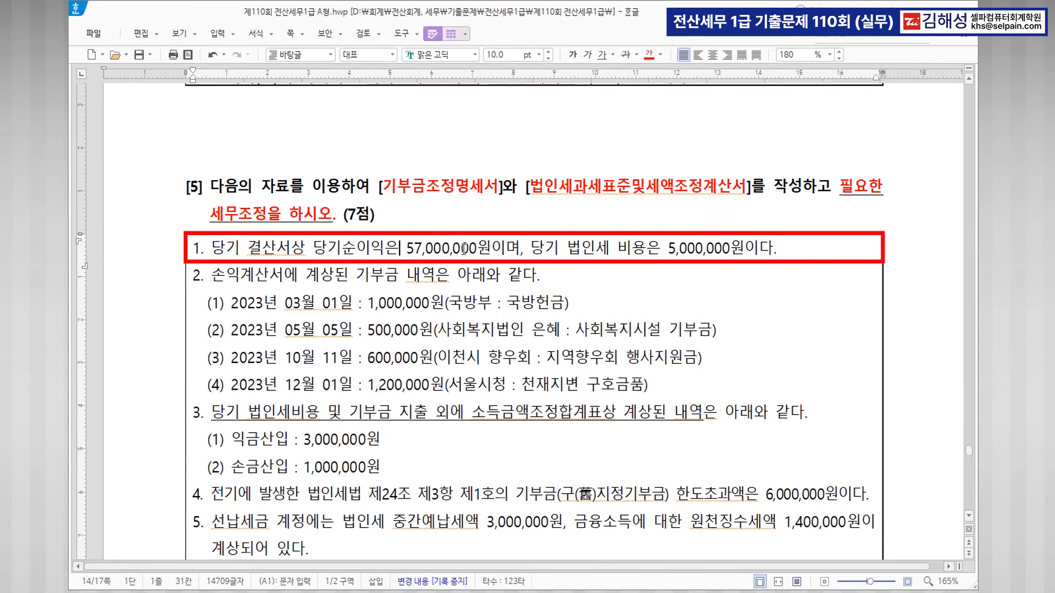
drag(532, 248, 775, 257)
click(650, 54)
click(572, 55)
click(792, 251)
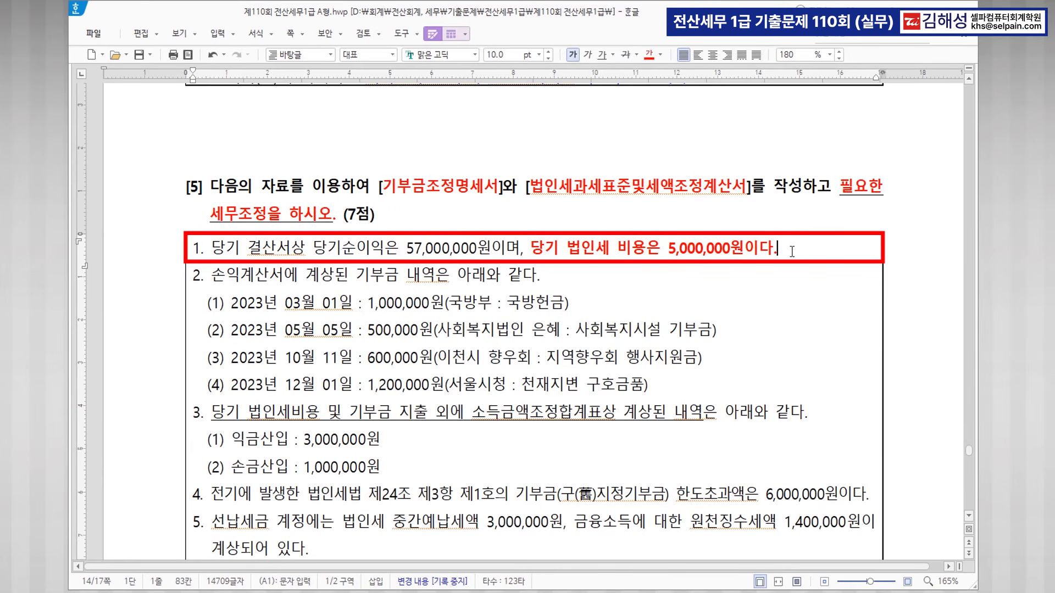
text(>> 손불 기사요)
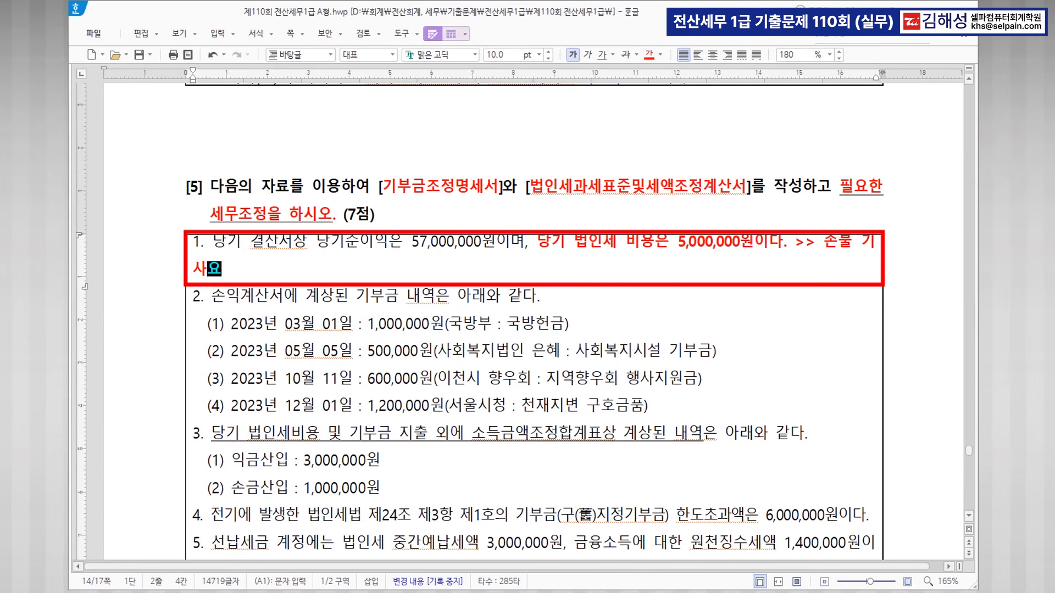
key(BackSpace)
text(유)
click(539, 243)
key(Return)
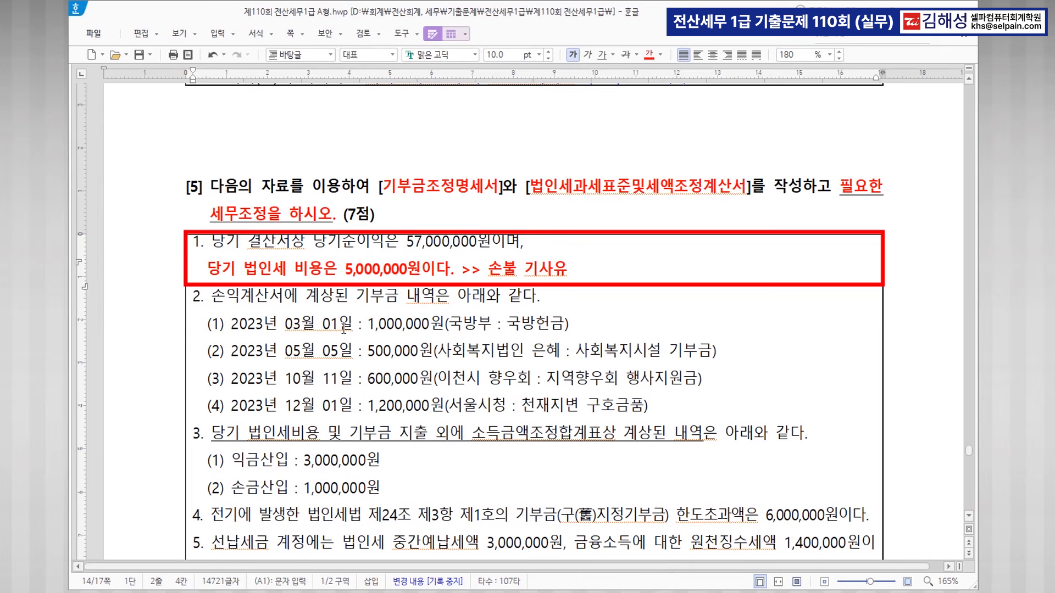
click(476, 327)
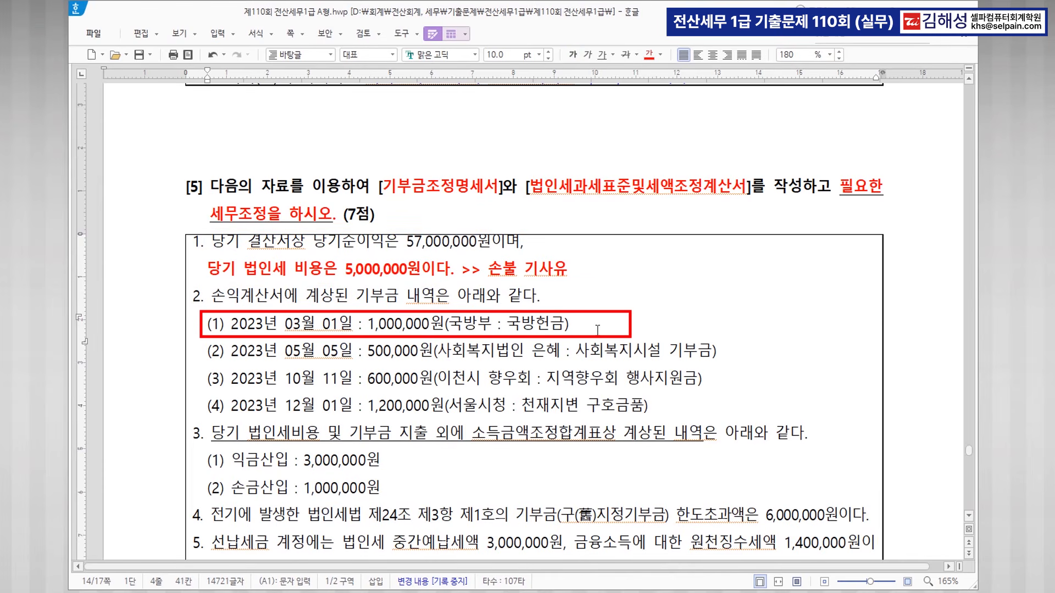
Tag donation item (1) with a red 2항 note and item (2) with 3항.
key(Tab)
text(2항)
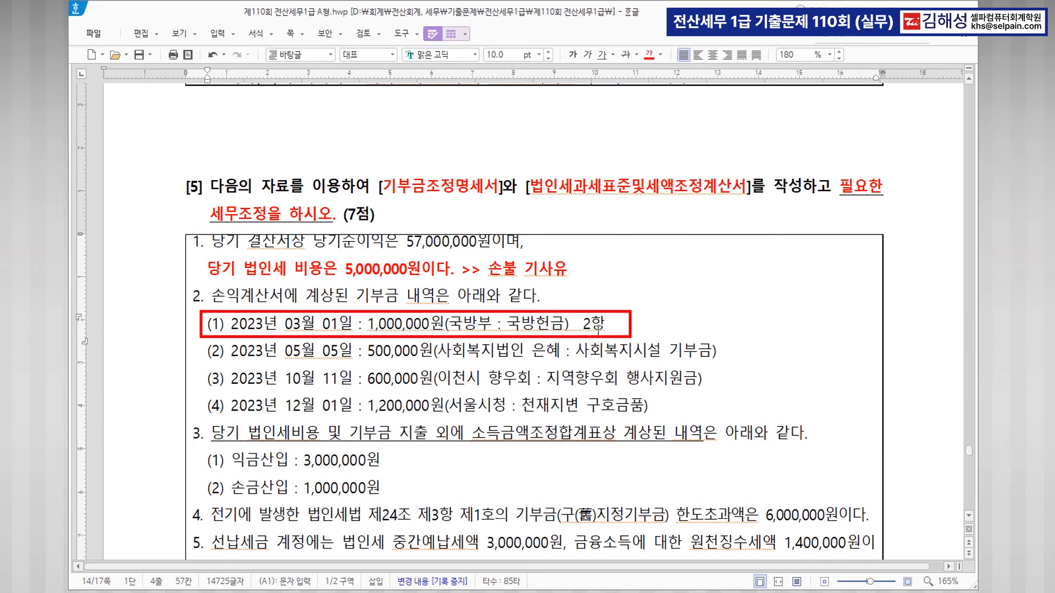
drag(582, 324, 639, 324)
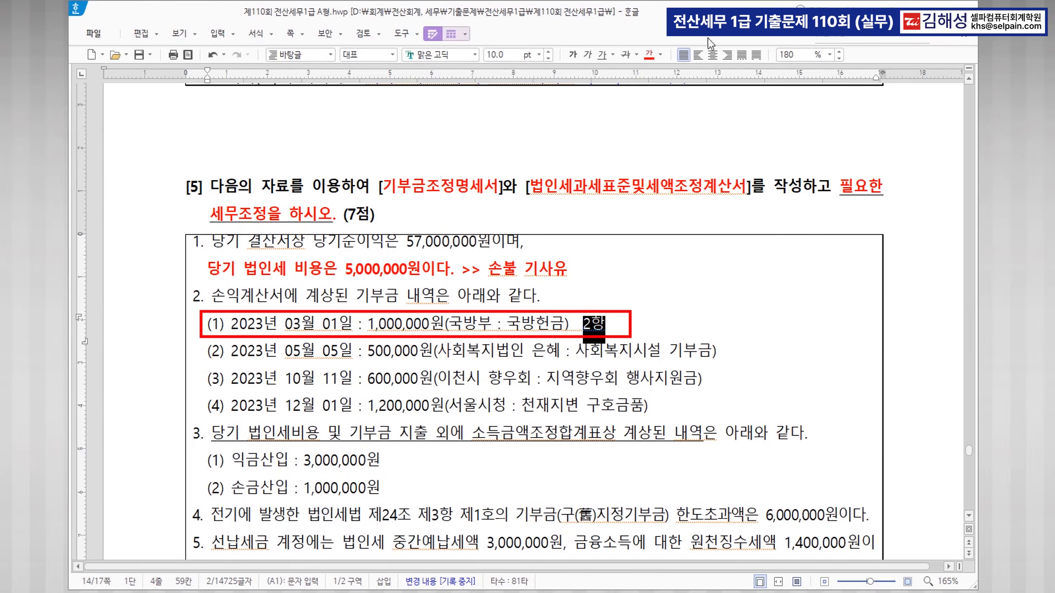
click(649, 54)
click(543, 346)
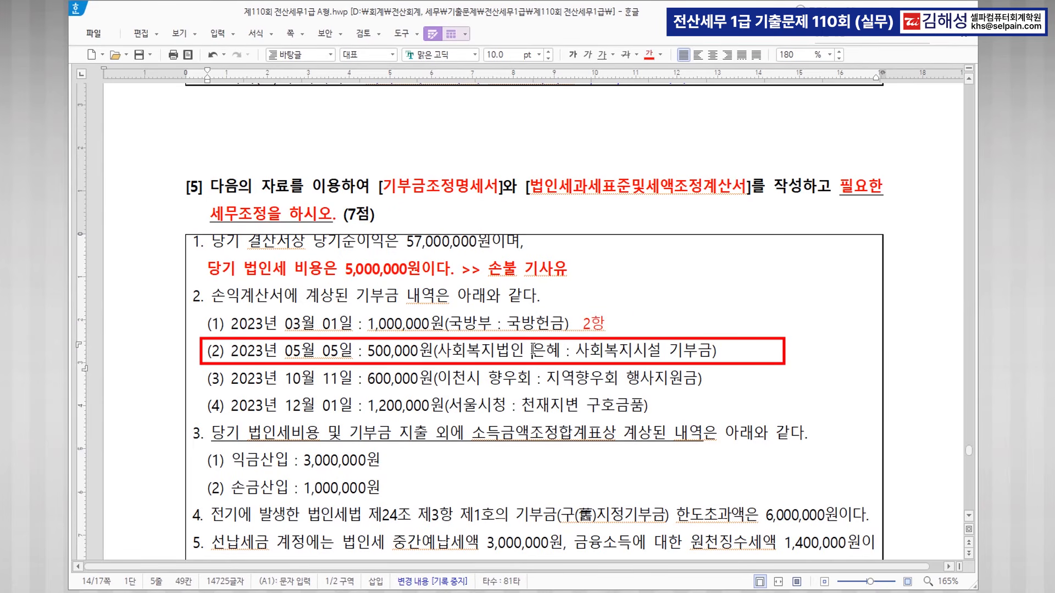
click(725, 351)
text(3항)
click(721, 350)
drag(723, 351, 746, 351)
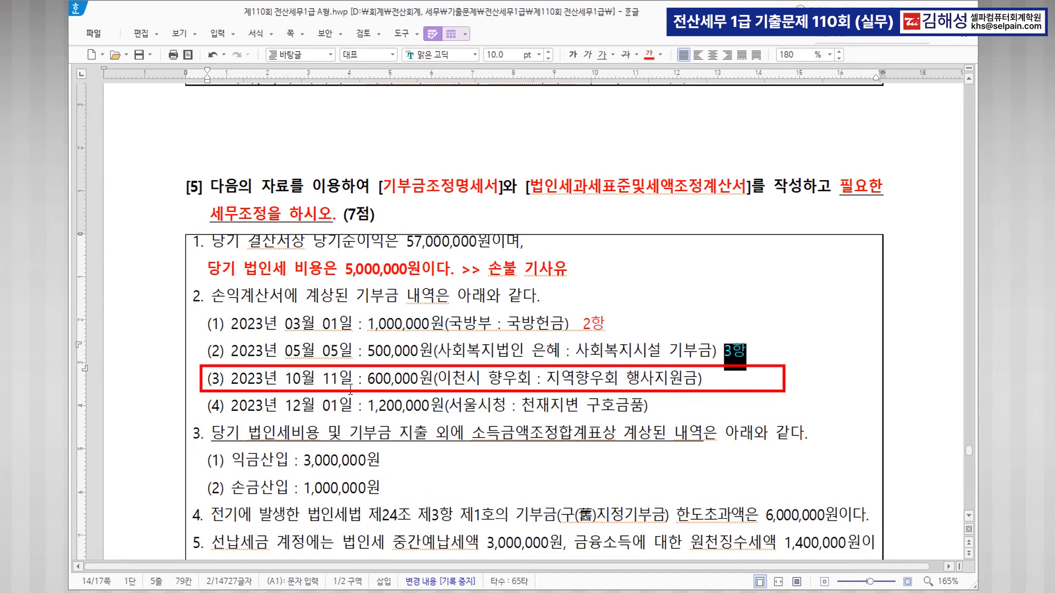
Append a red bold 기타 note to donation item (3).
click(714, 380)
text(기타)
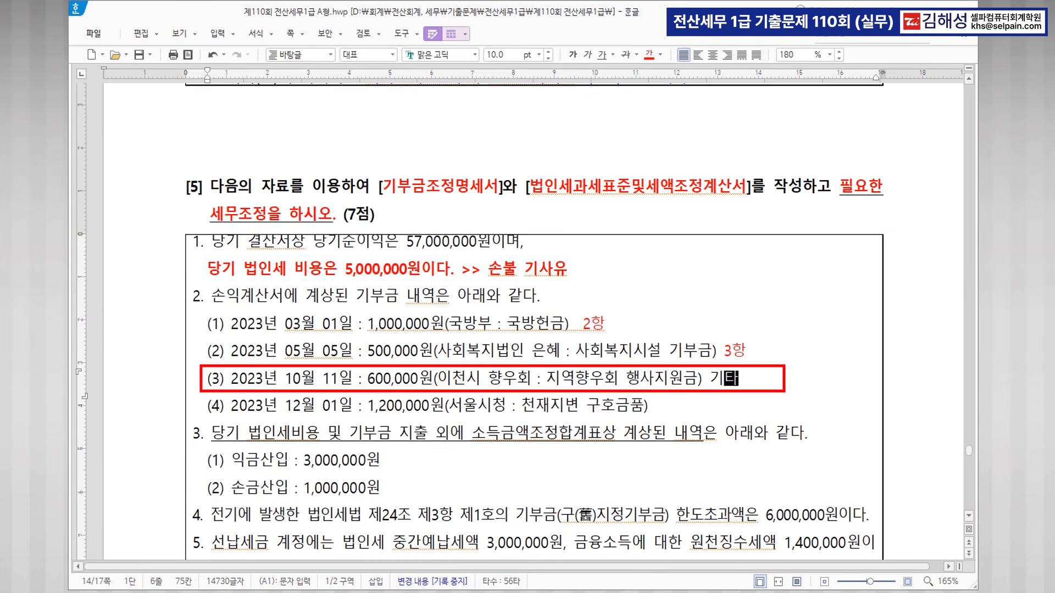
drag(711, 369, 732, 377)
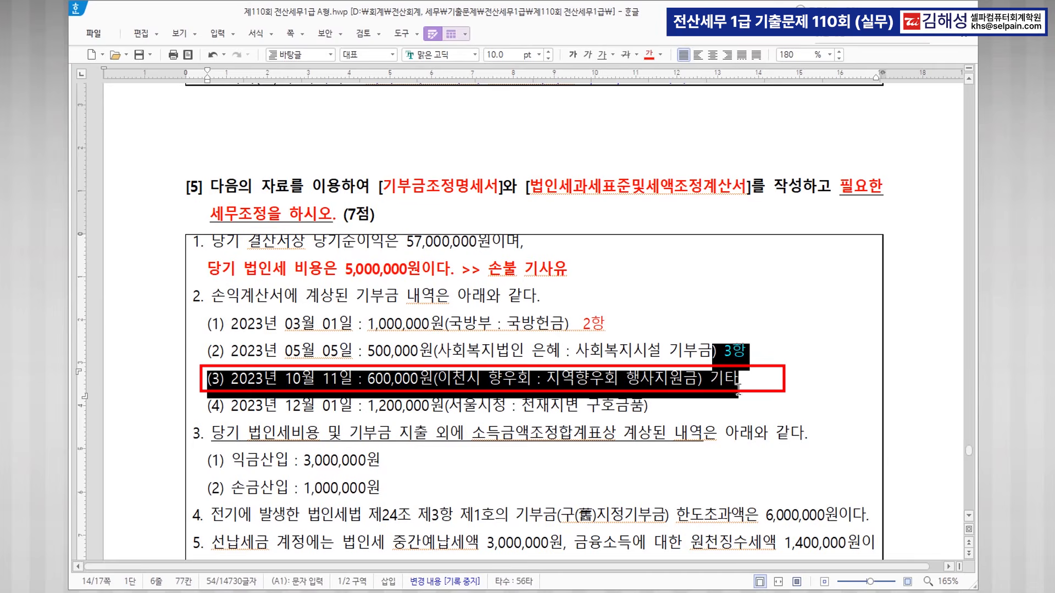
click(732, 378)
double_click(715, 379)
click(649, 54)
click(573, 54)
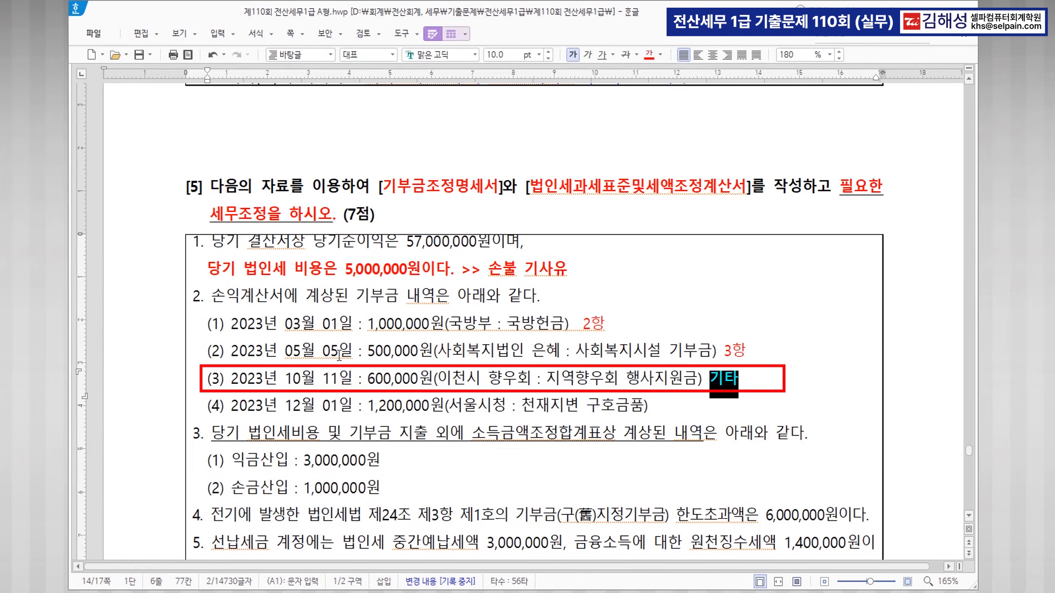
Strike through item (3) and extend its note to '기타 >> 손불 기사유'.
drag(199, 379, 756, 375)
click(625, 54)
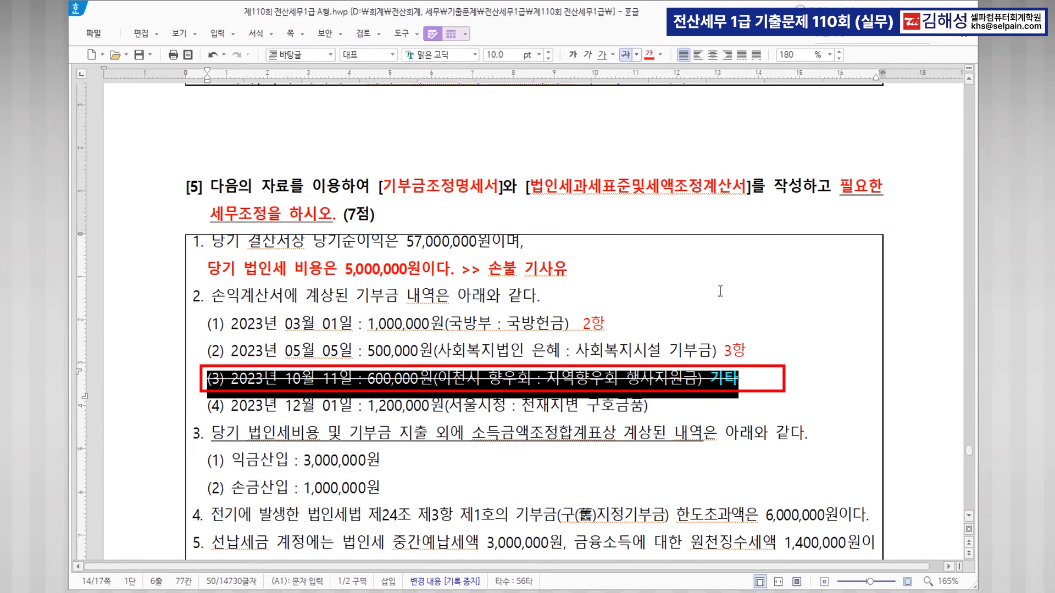
click(760, 378)
text(>> )
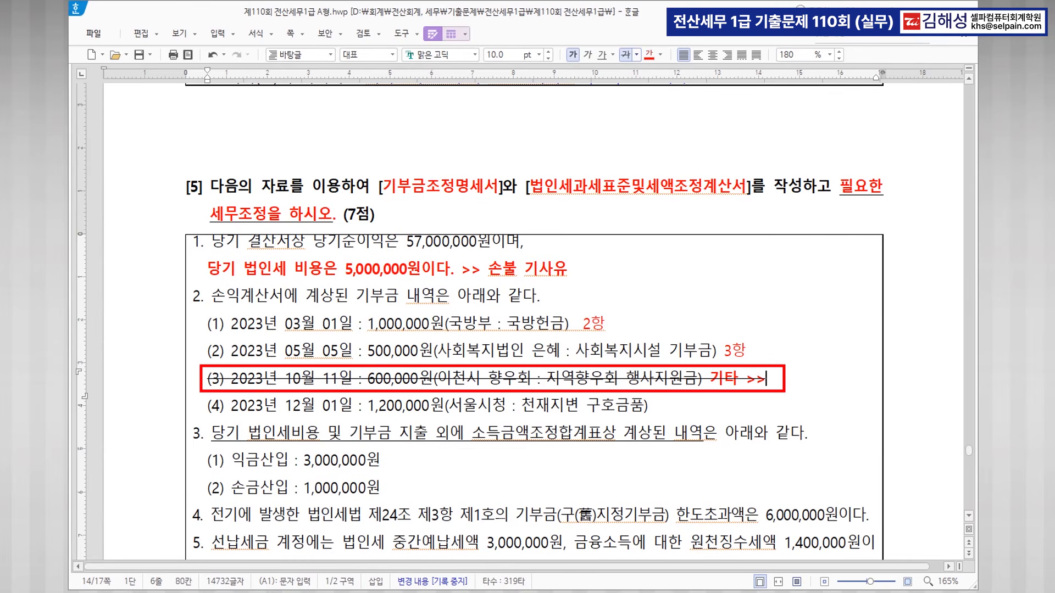
text(손그)
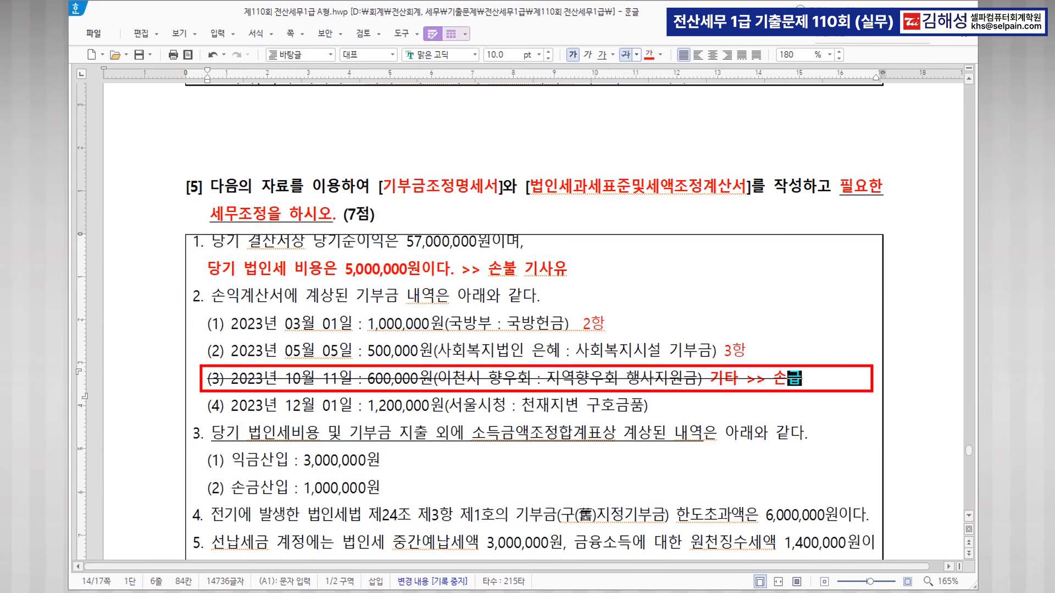
text(불산입)
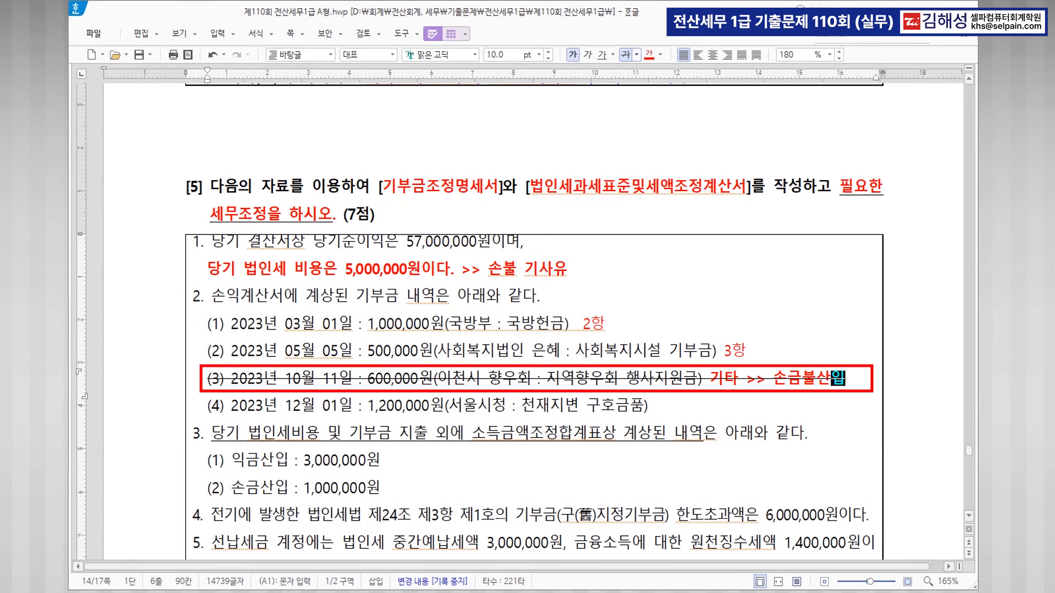
drag(775, 376, 867, 374)
click(626, 55)
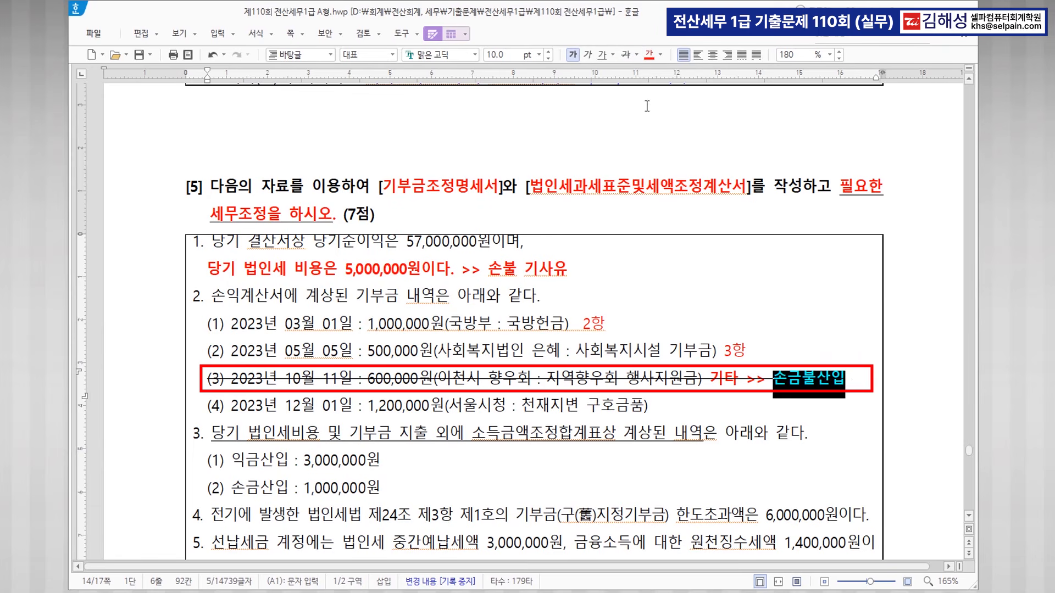
click(857, 380)
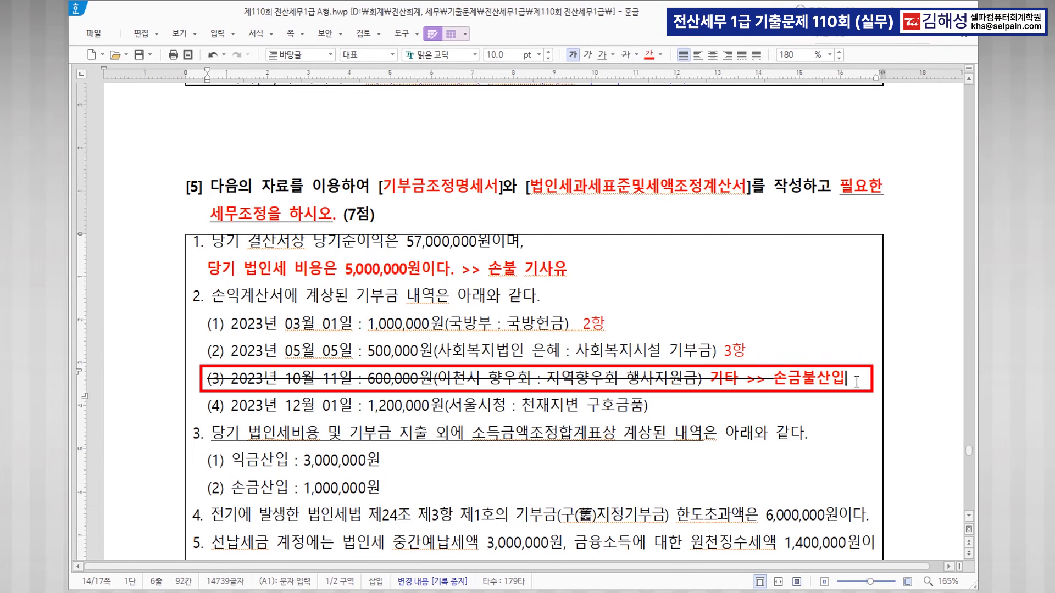
drag(847, 379, 789, 378)
text(불 기사유)
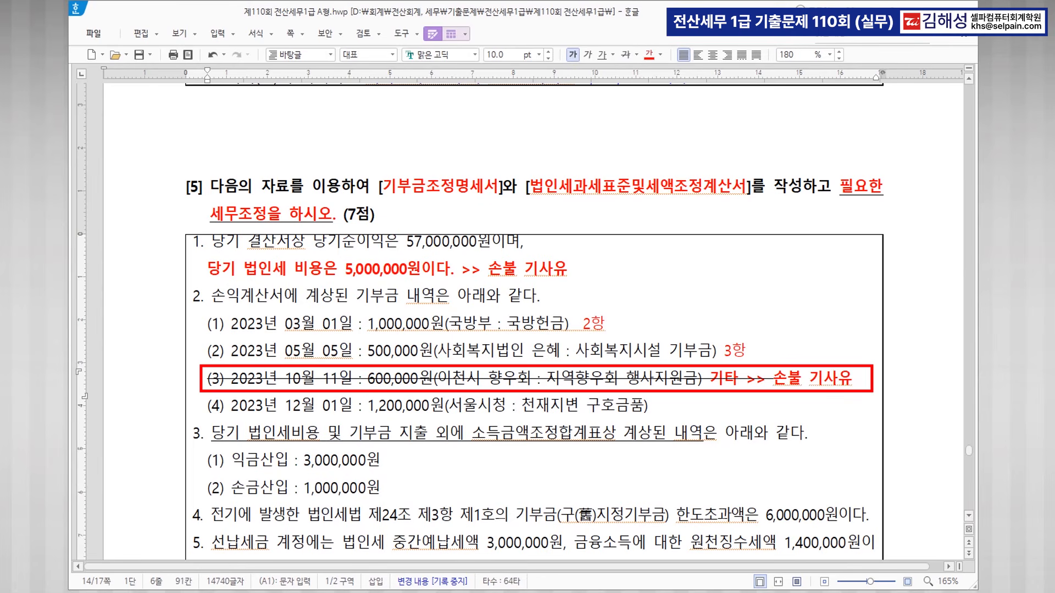
Colour item (4)'s 천재지변 구호금품 red and tag it with a red 2항 note.
drag(522, 406, 646, 397)
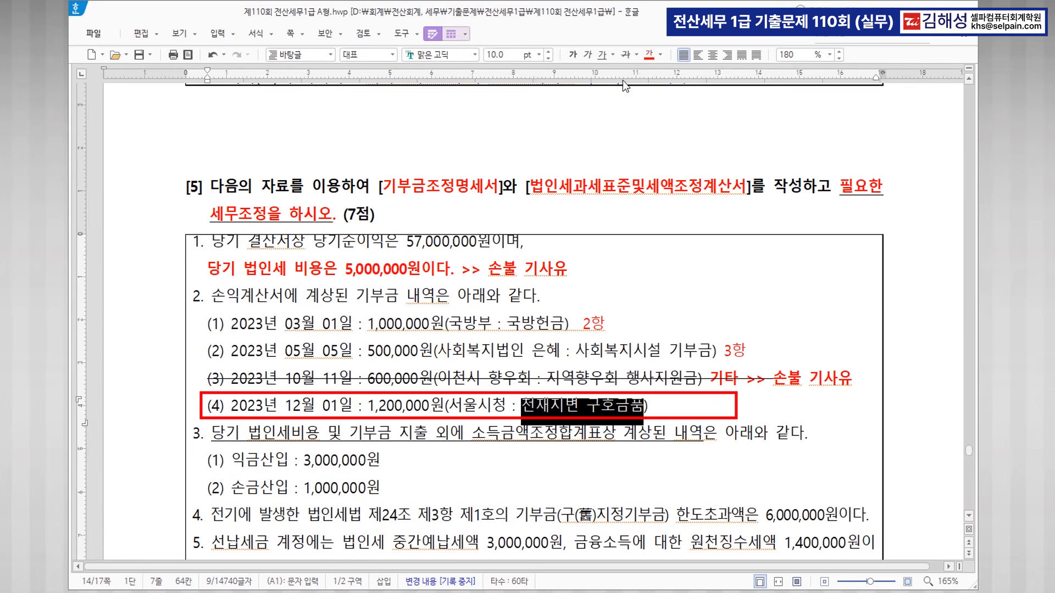
click(648, 53)
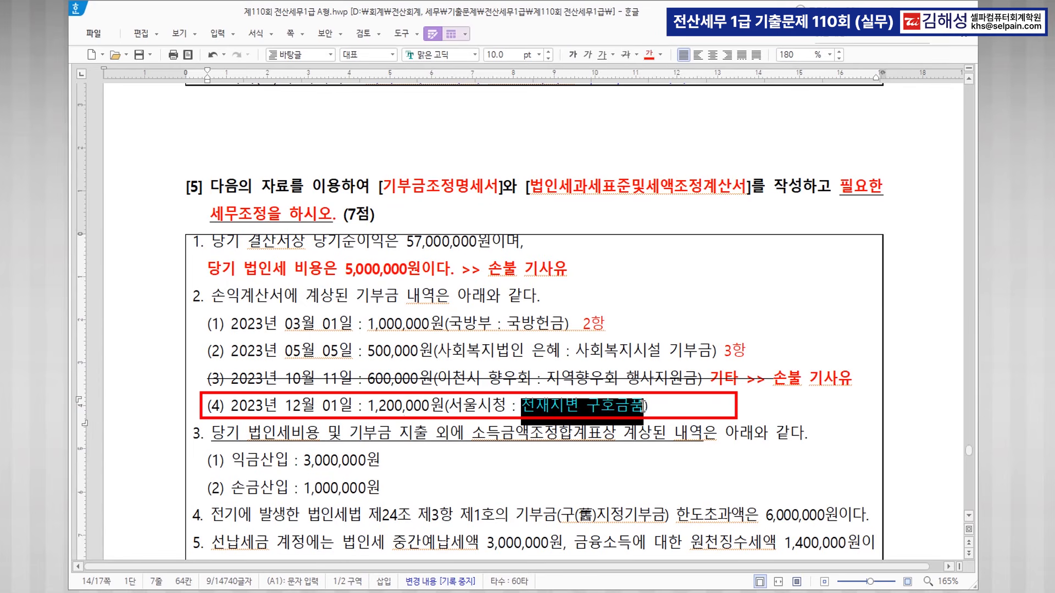
click(656, 406)
text(2항)
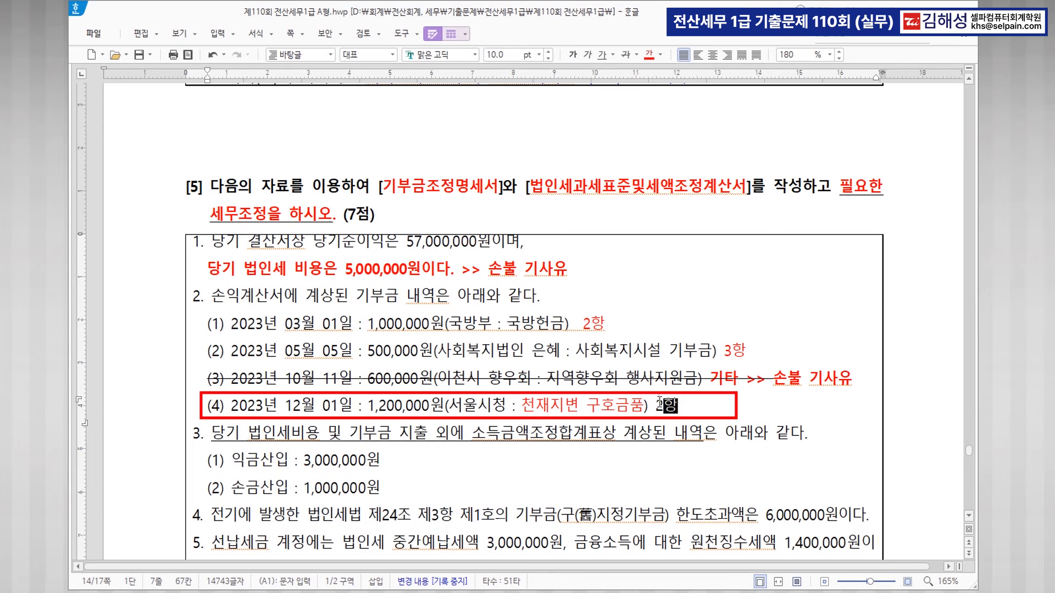
drag(655, 405, 679, 407)
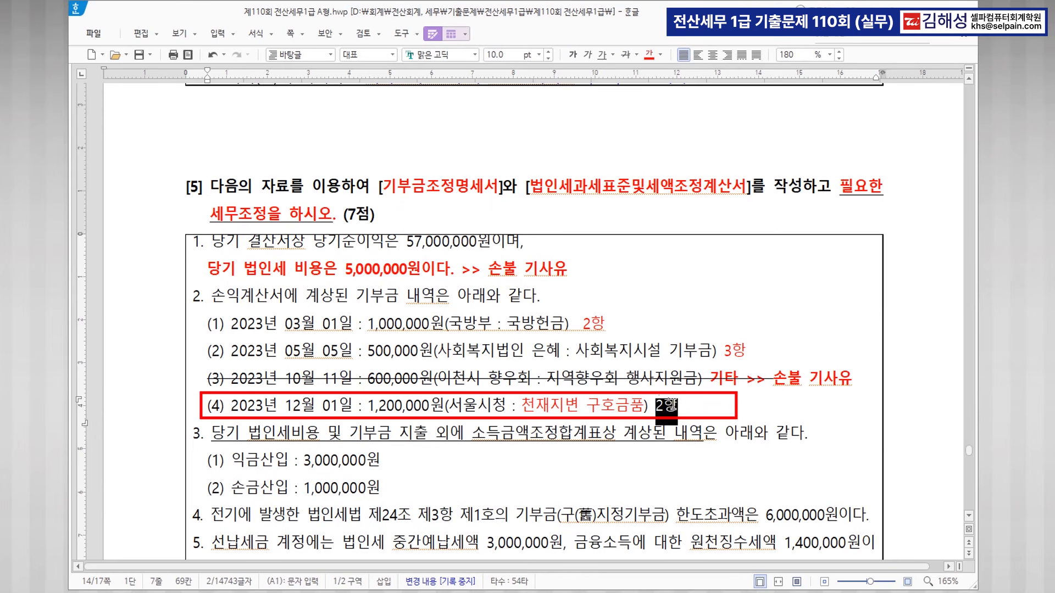
click(650, 60)
click(709, 408)
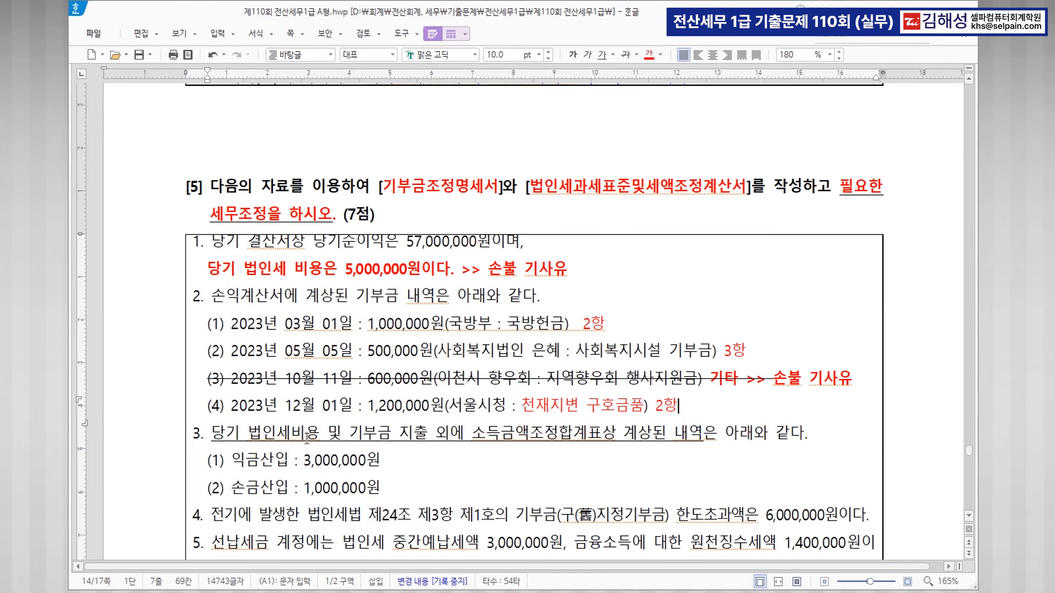
mouse_move(248, 434)
mouse_down()
mouse_move(632, 433)
mouse_move(605, 437)
mouse_up()
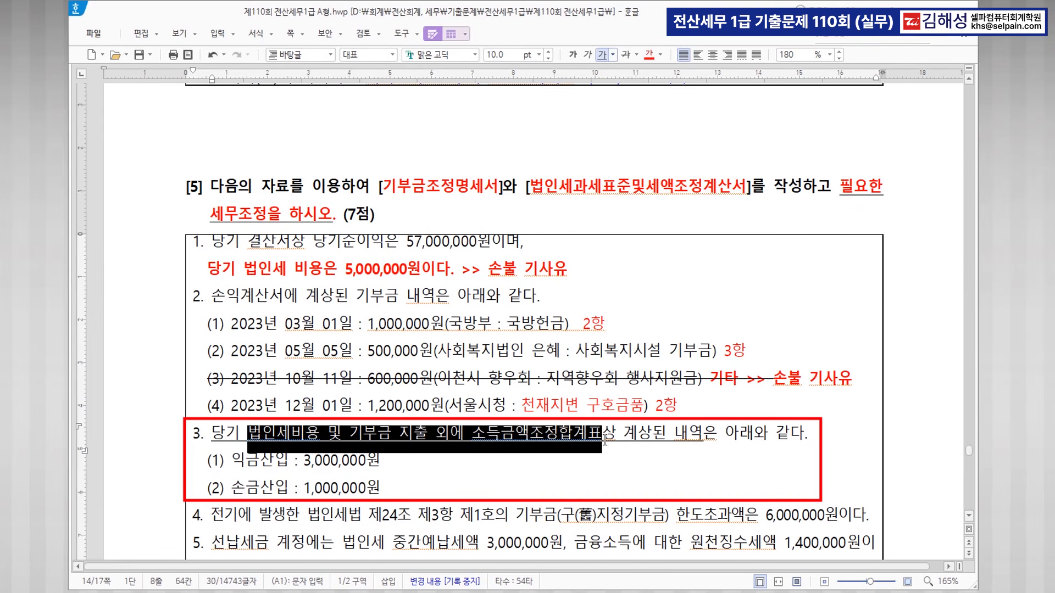
Append '(=손불 + 5,000,000 + 600,000) >>> 8,600,000' after 3,000,000원, making 8,600,000 bold blue.
click(524, 269)
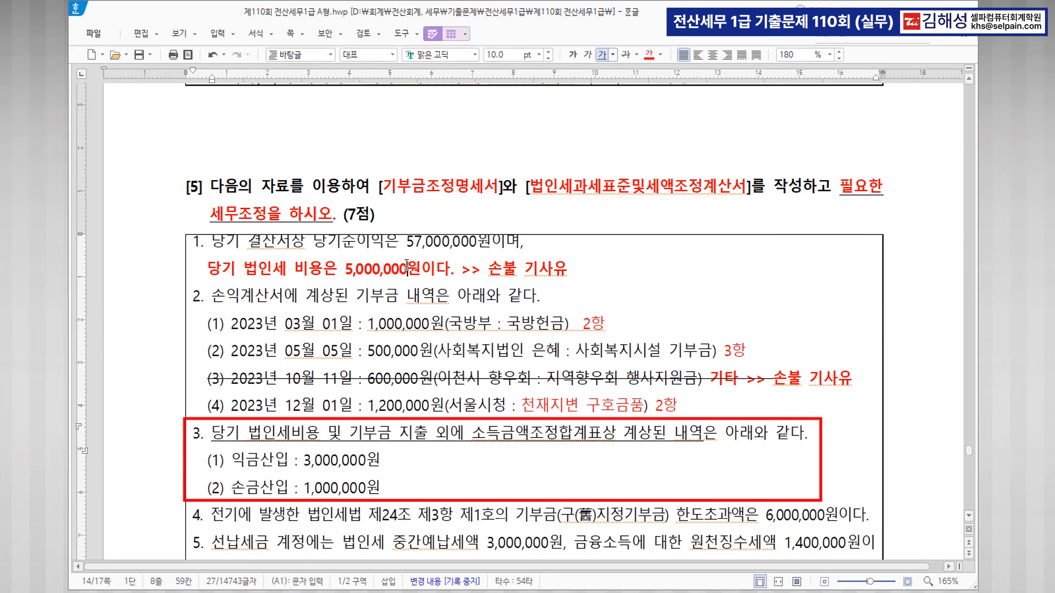
click(393, 464)
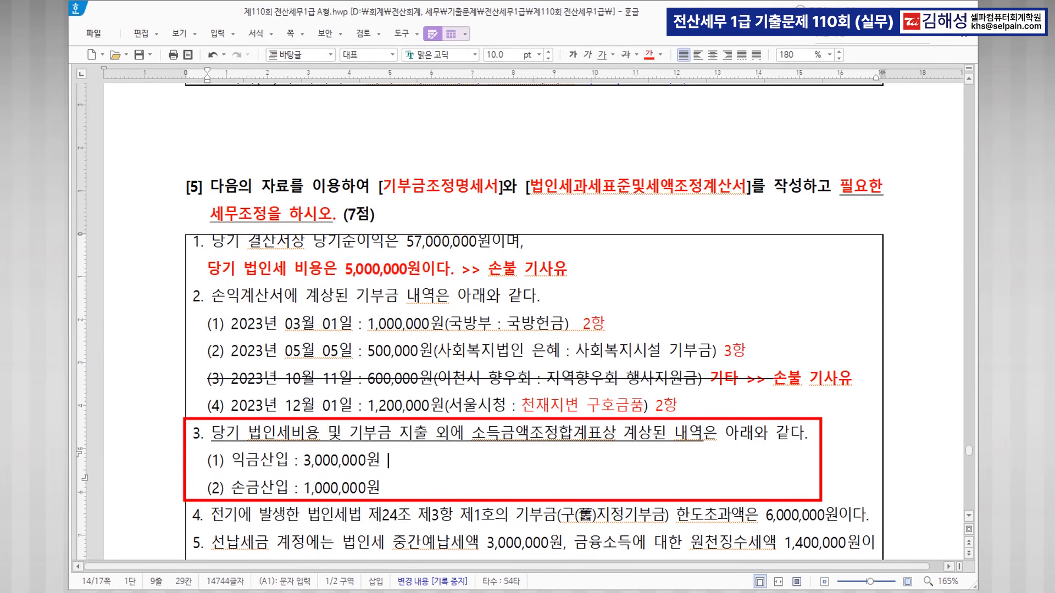
key(BackSpace)
text((=손불   +  5,000,000)
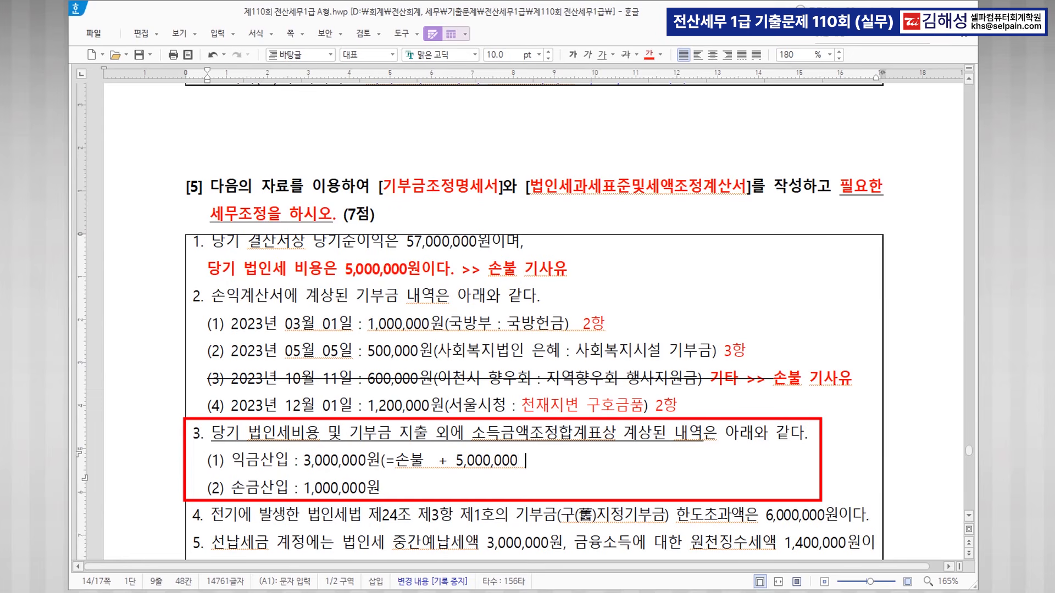
text( + 600,000) >>> )
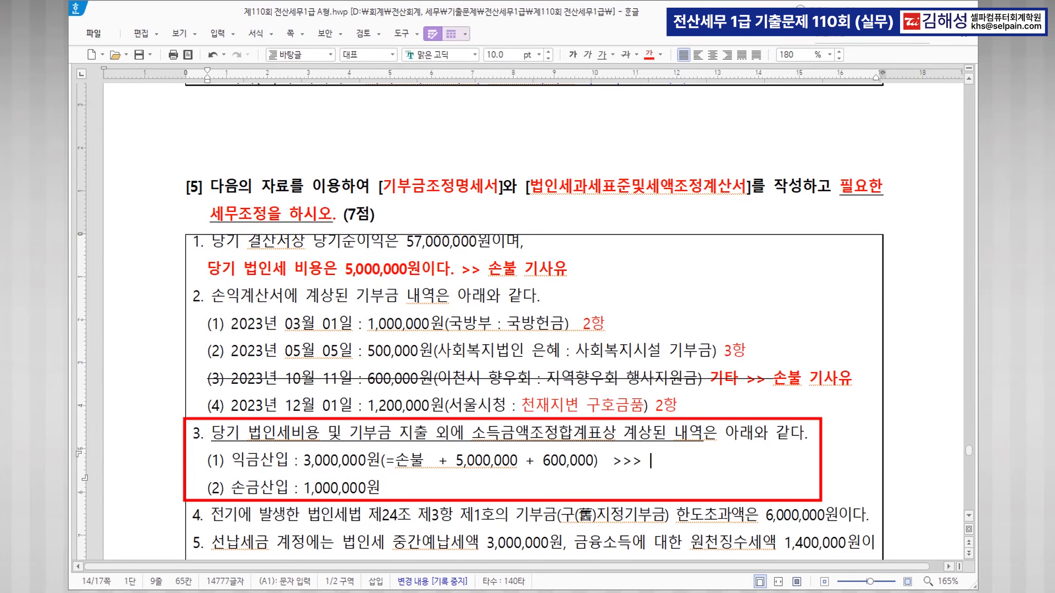
text(8,600,000)
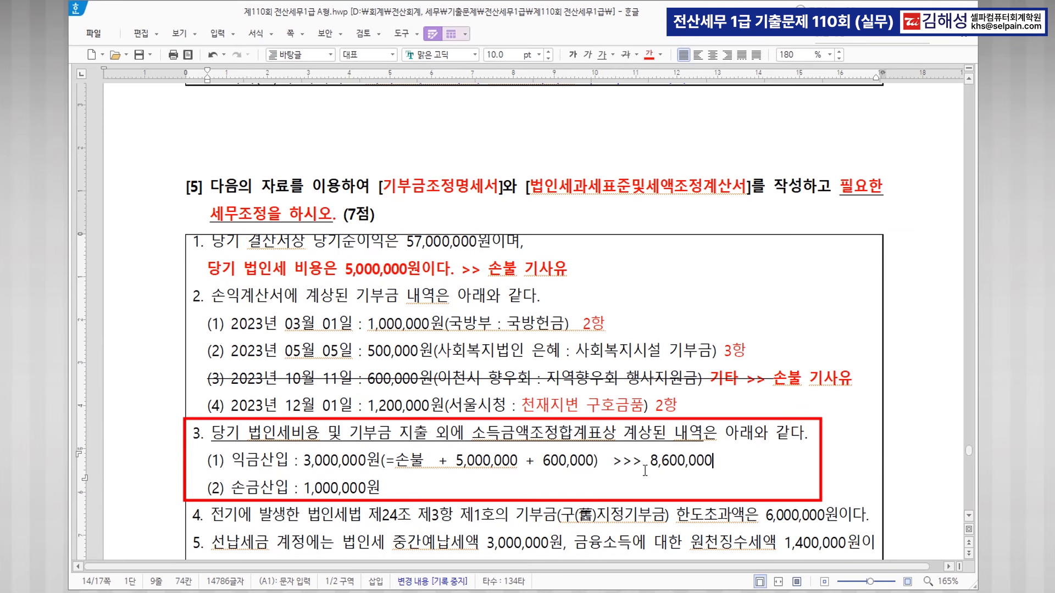
drag(651, 465, 718, 461)
click(649, 54)
click(661, 55)
click(660, 55)
click(660, 55)
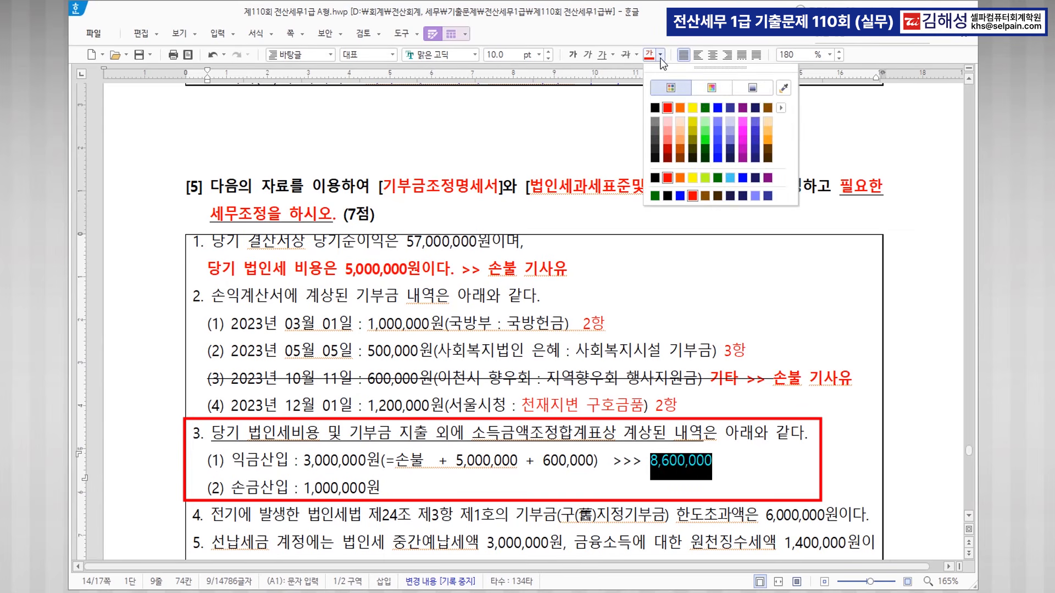
click(718, 107)
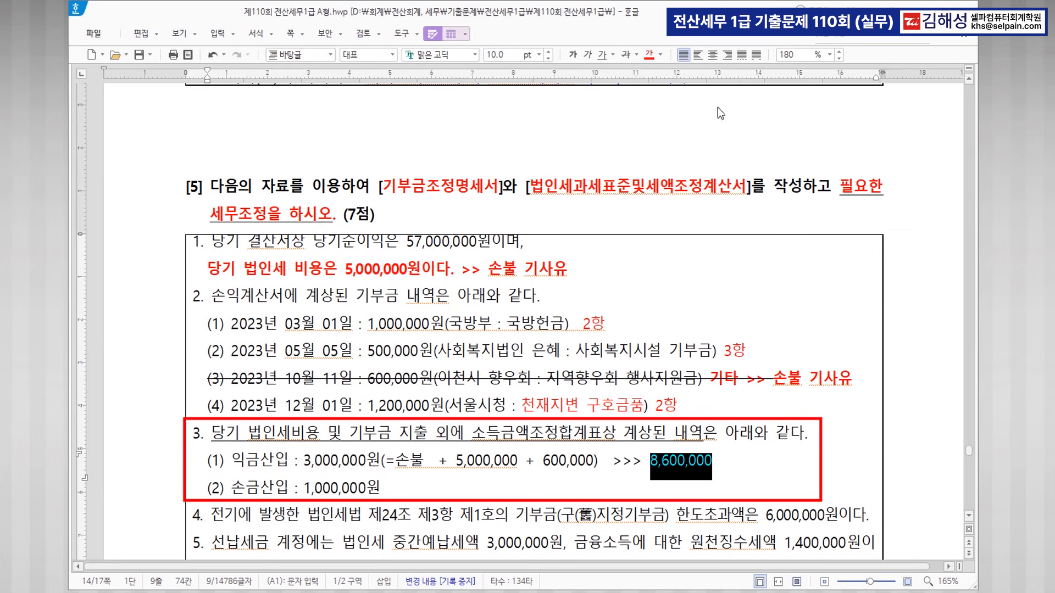
click(572, 55)
Colour the 손금산입 : 1,000,000원 line in item 3 blue.
drag(235, 484, 383, 487)
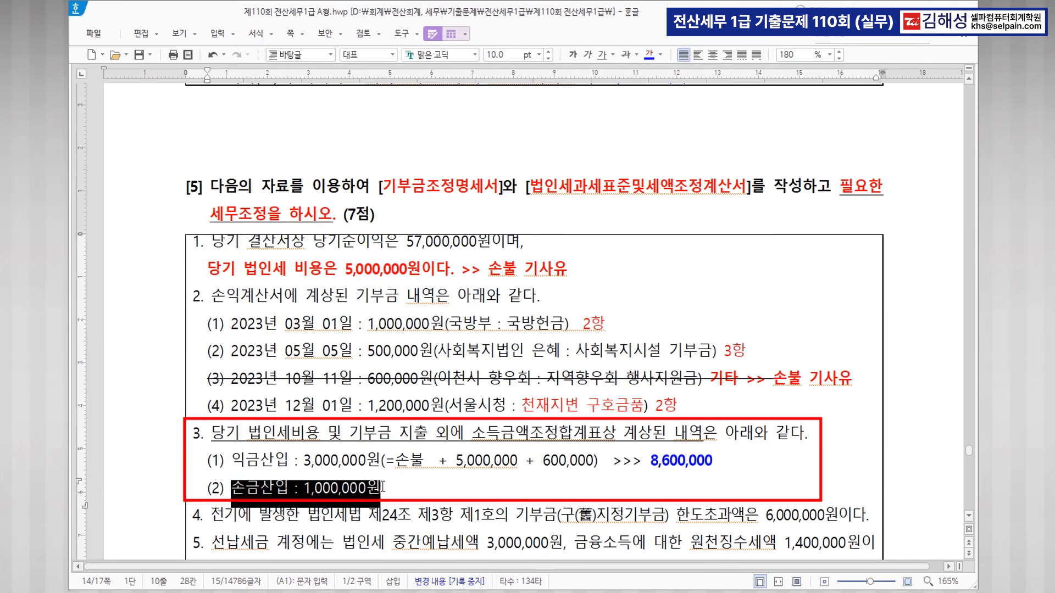
click(646, 54)
click(646, 485)
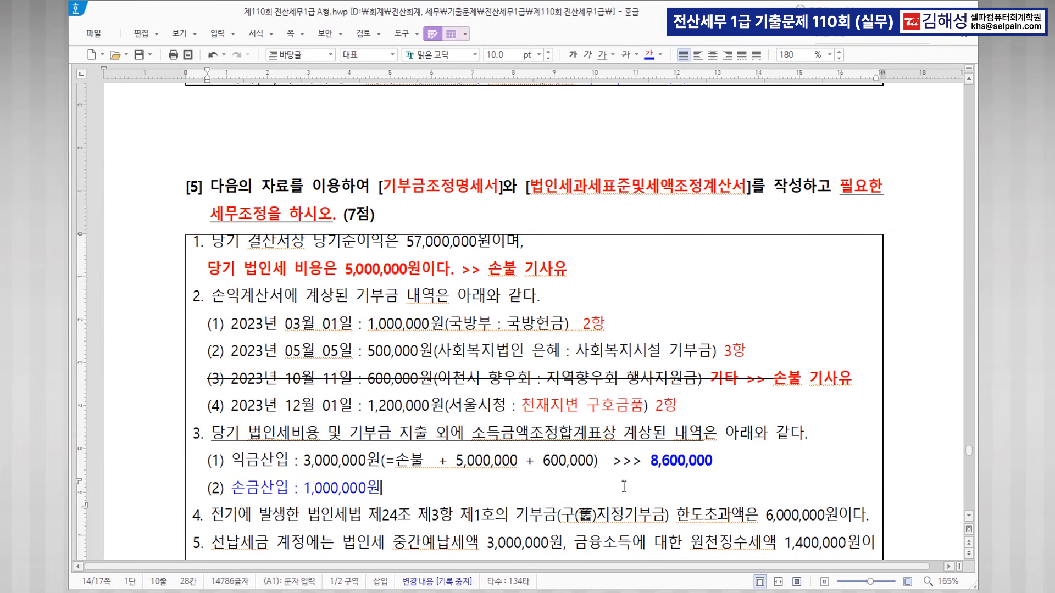
scroll(544, 480, down, 3)
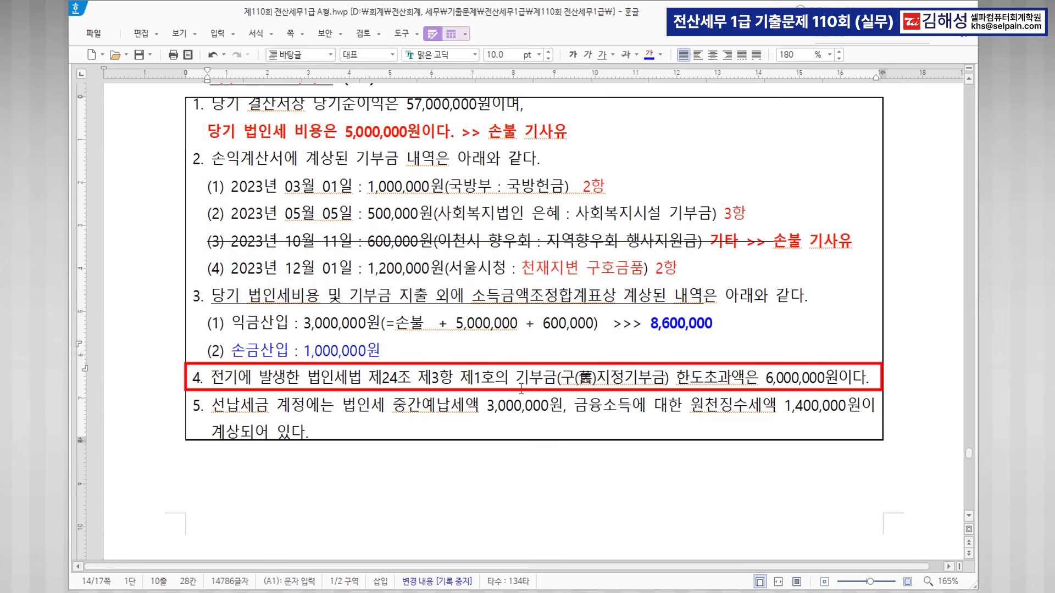
Colour the item 4 phrases 전기에 발생, 제3항 and 한도초과액은 6,000,000원 blue.
drag(211, 379, 282, 380)
click(649, 54)
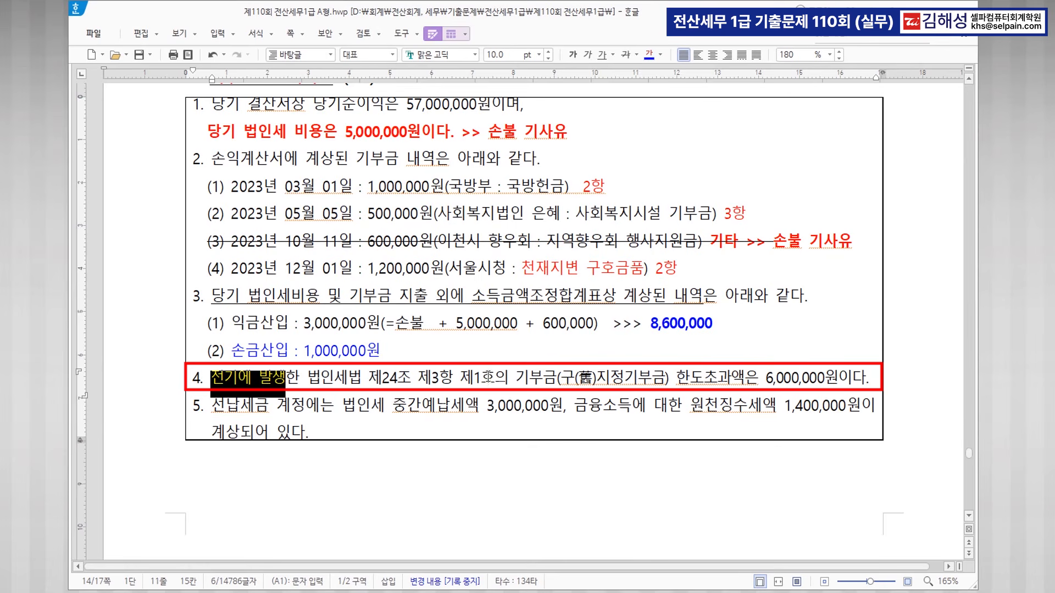
drag(417, 378, 451, 378)
click(649, 54)
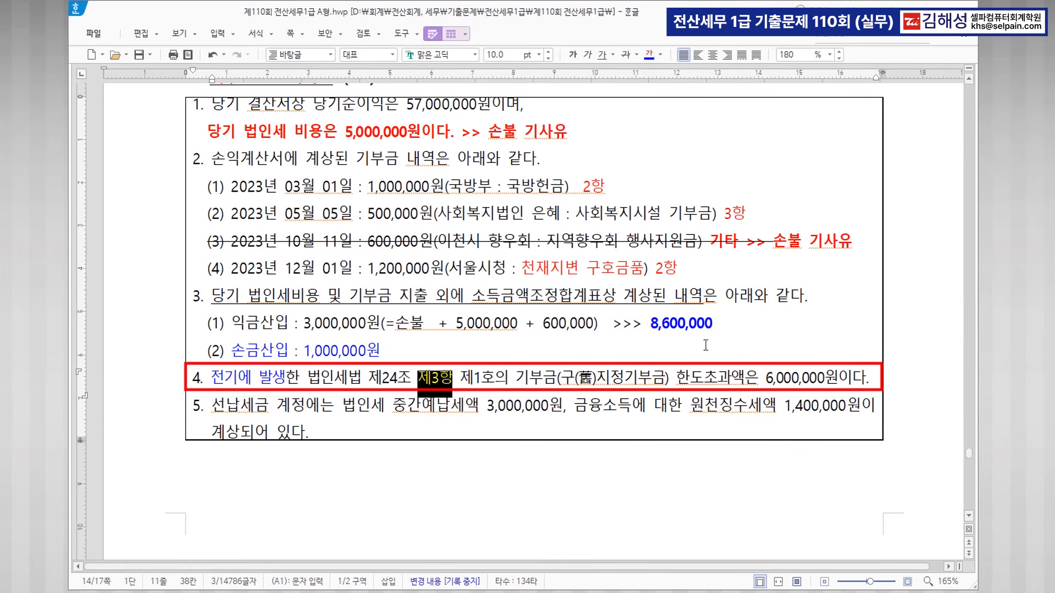
drag(676, 378, 839, 378)
click(649, 54)
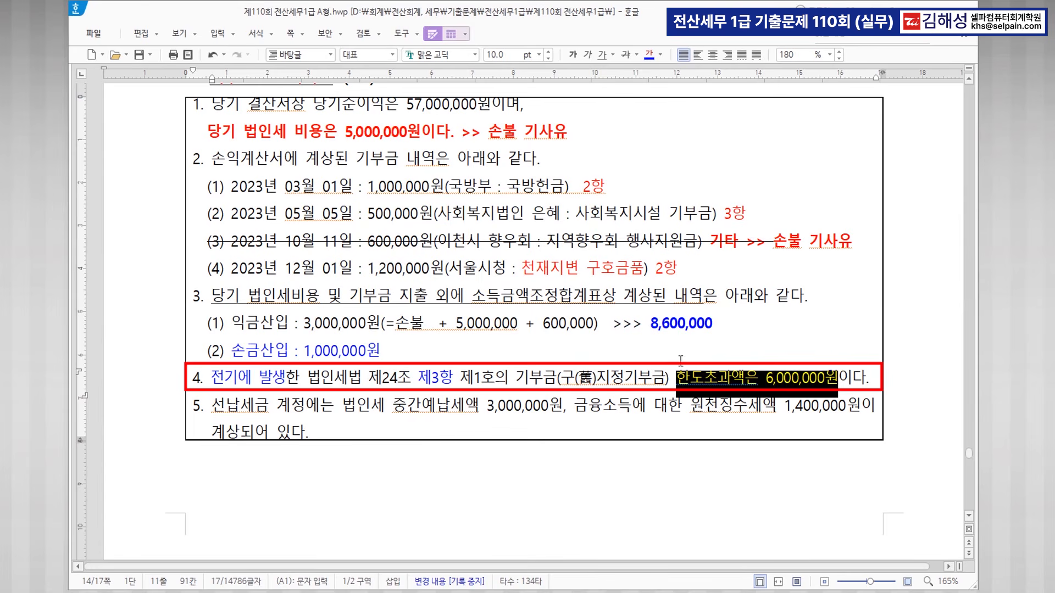
click(406, 414)
Separate item 5 with a blank line above it and make it bold, then return to KcLep.
drag(386, 411, 556, 409)
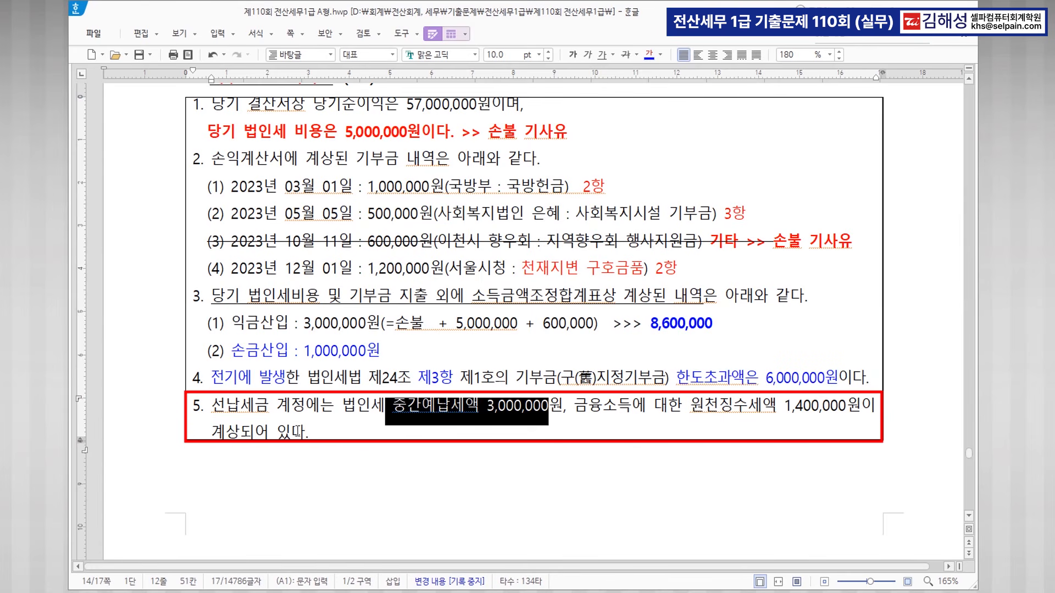
click(192, 406)
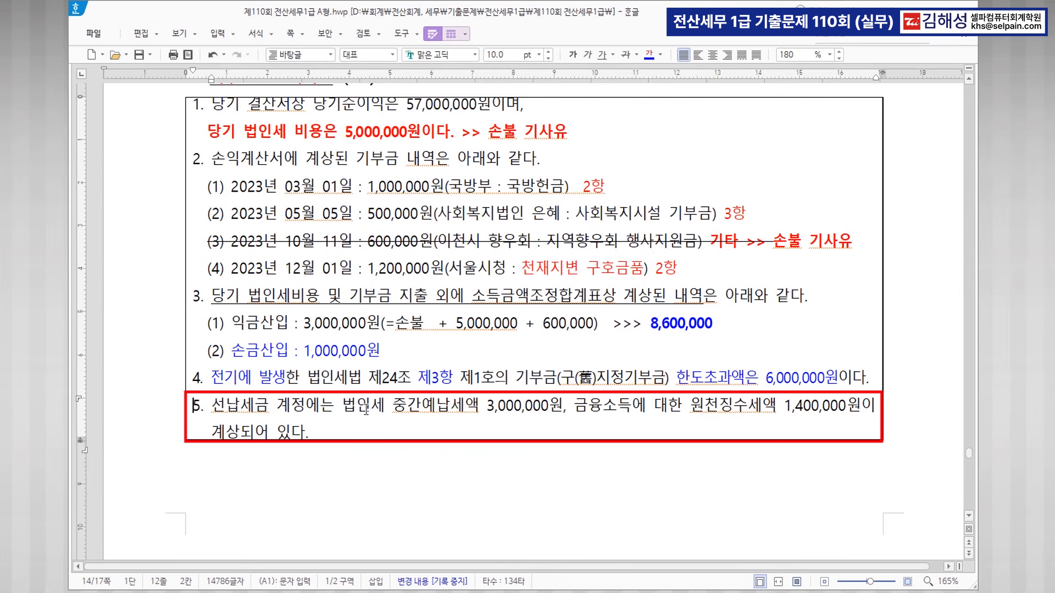
key(Return)
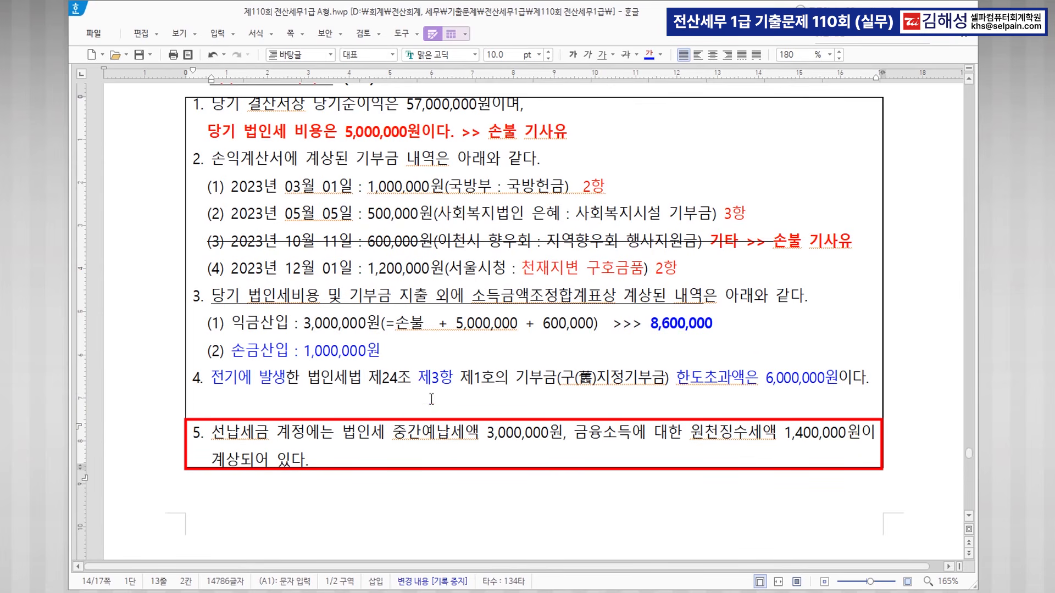
drag(191, 432, 333, 460)
click(573, 55)
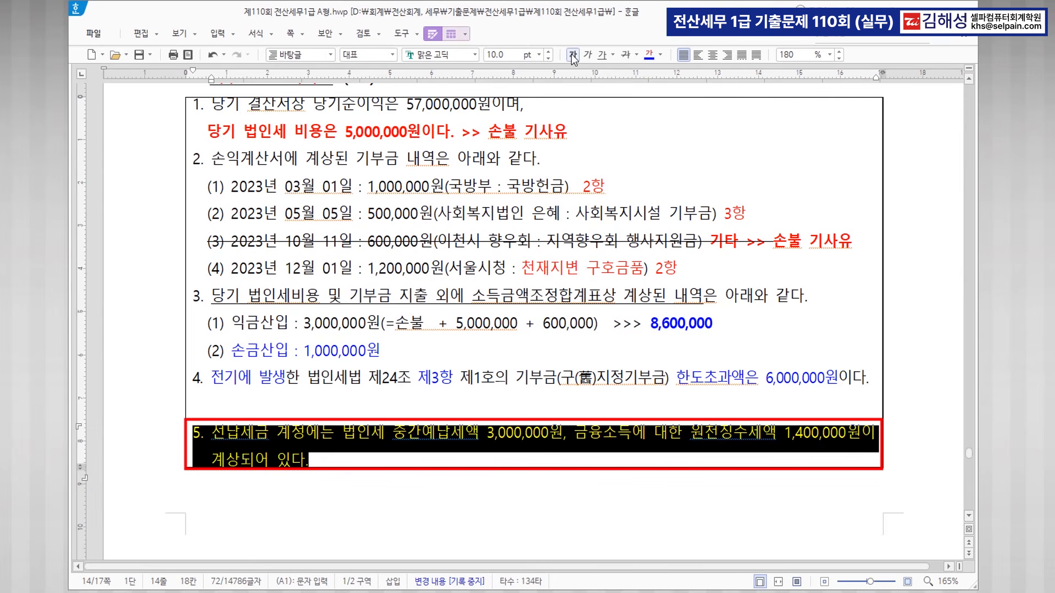
click(659, 386)
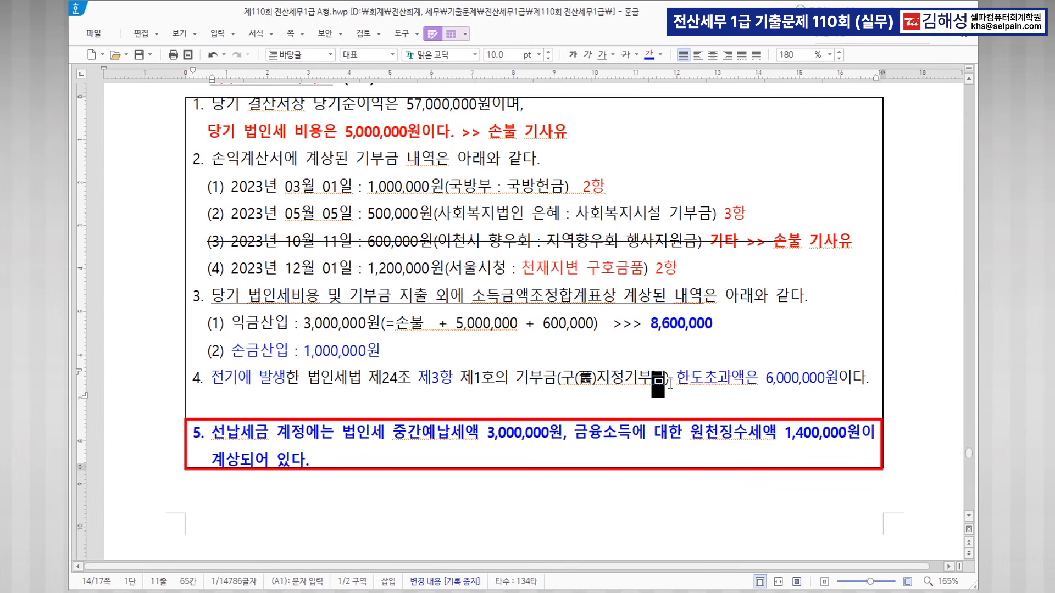
click(535, 411)
scroll(544, 386, up, 1)
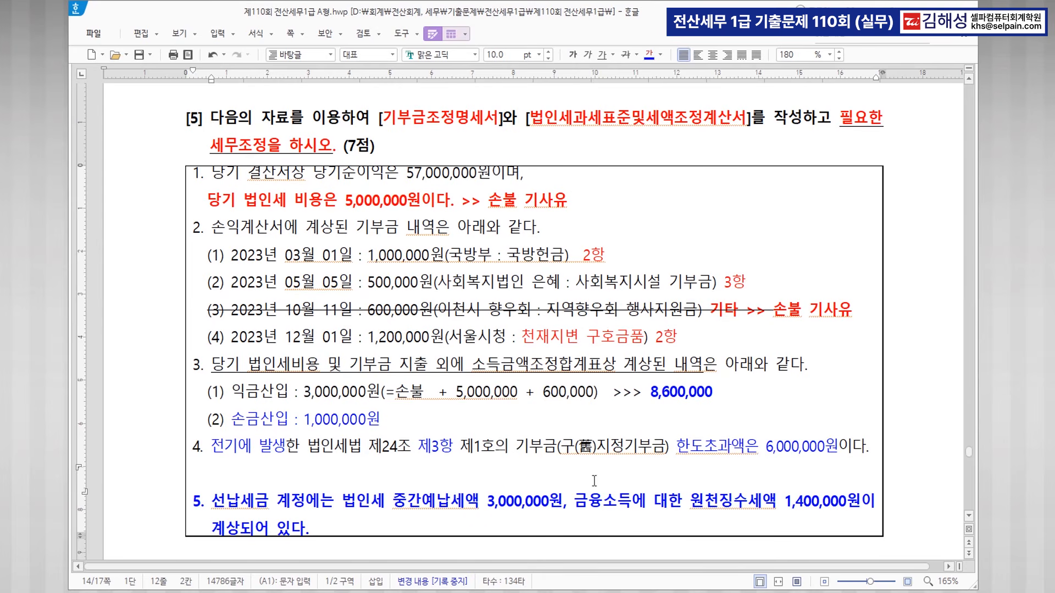
click(439, 592)
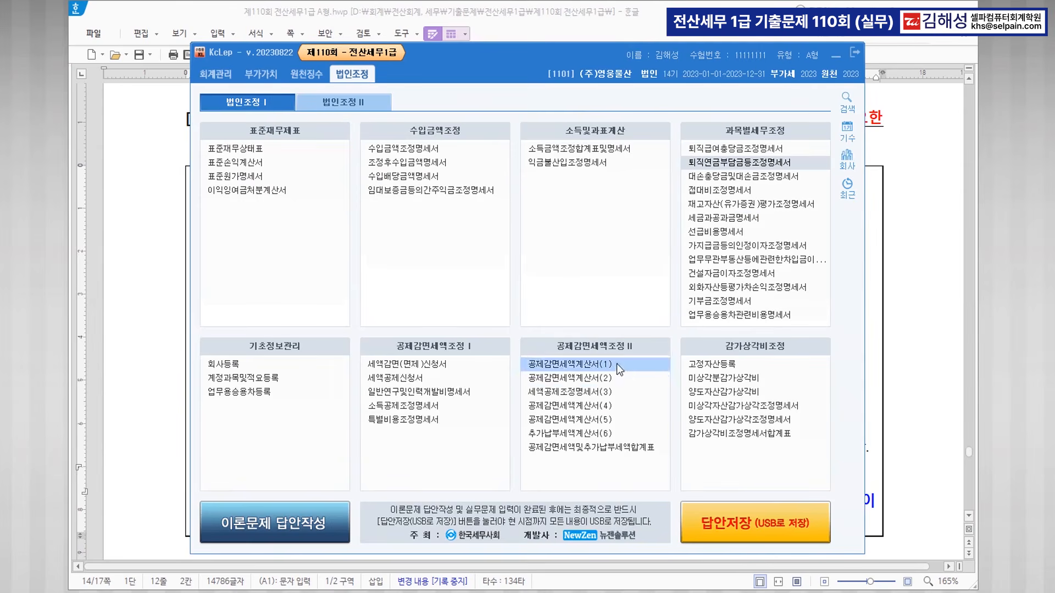
Open the 기부금조정명세서 and load the donation records from the books with 불러오기.
click(749, 301)
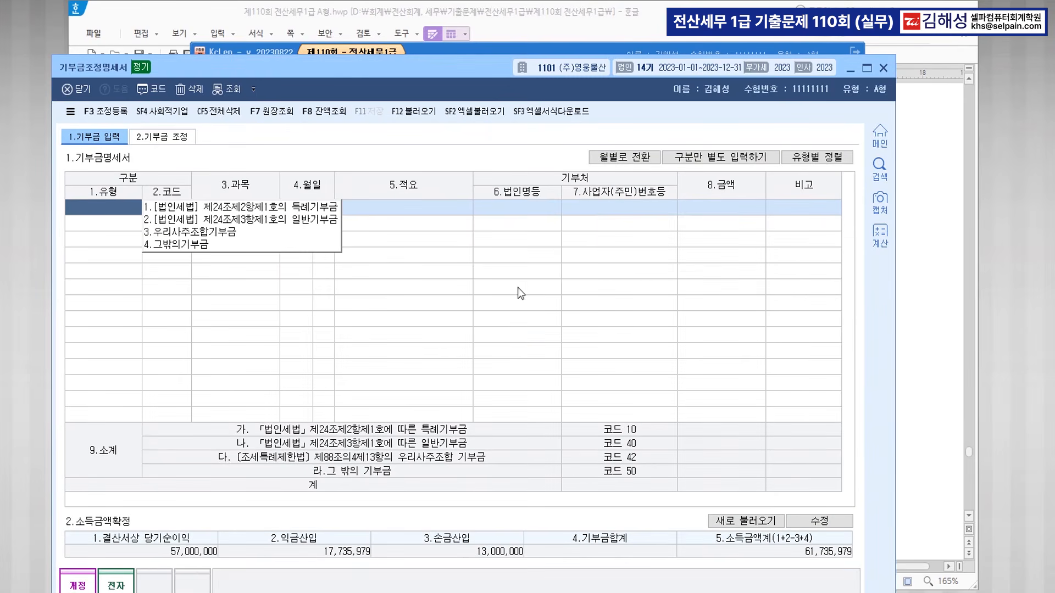
click(412, 112)
click(448, 393)
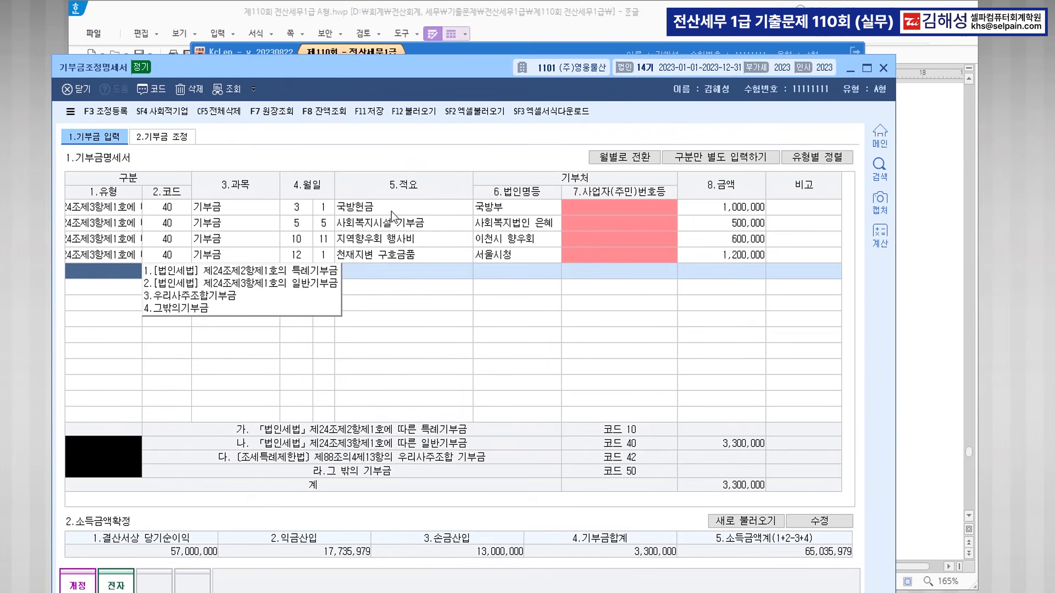
Classify the 국방부 and 서울시청 donations as 특례기부금 and 이천시 향우회 as 그밖의기부금.
click(108, 206)
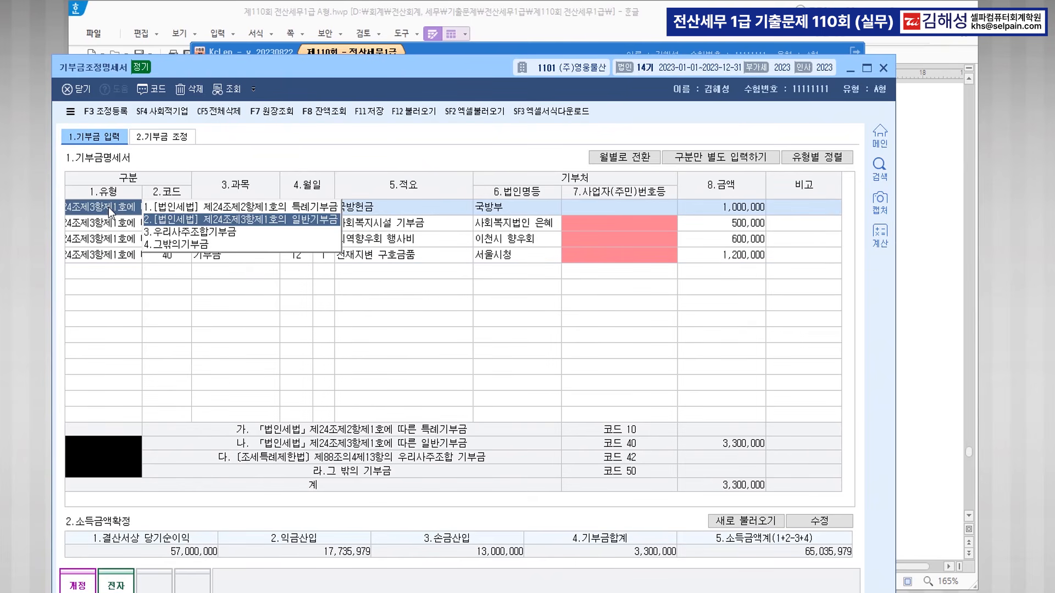
click(236, 207)
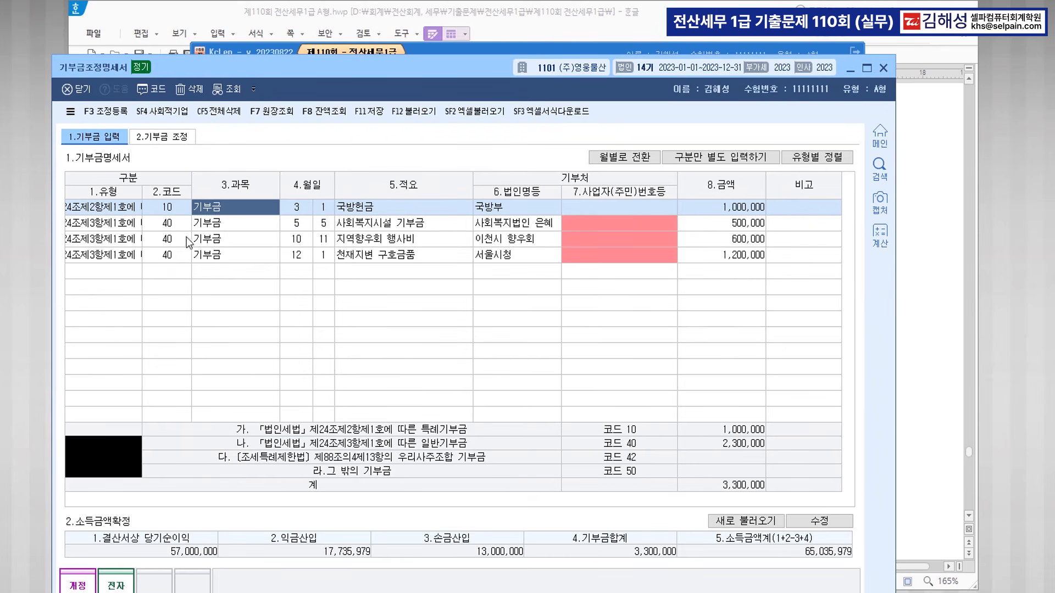
click(106, 242)
click(217, 274)
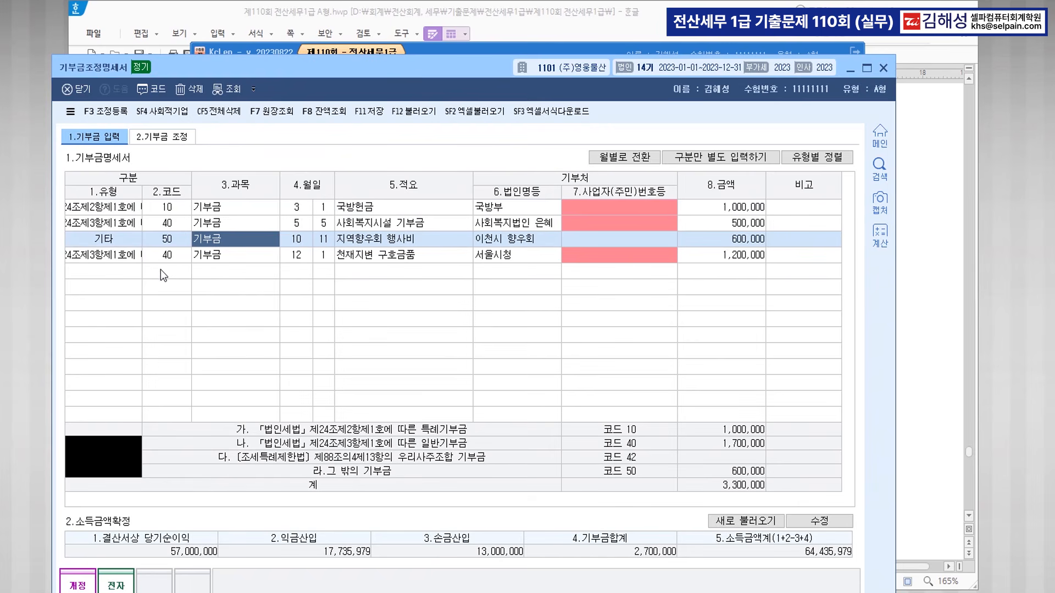
click(117, 254)
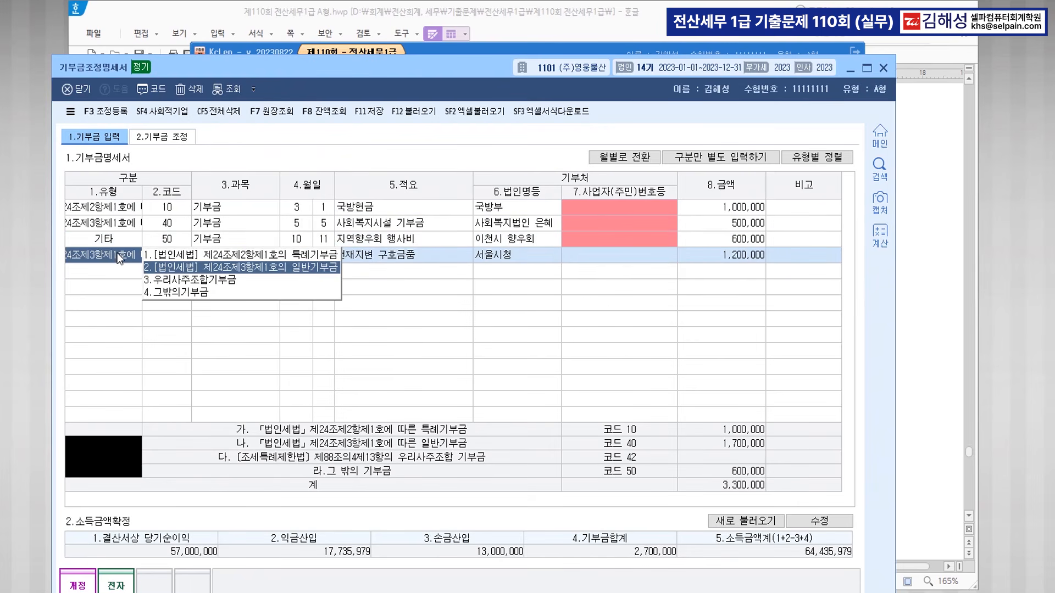
click(225, 255)
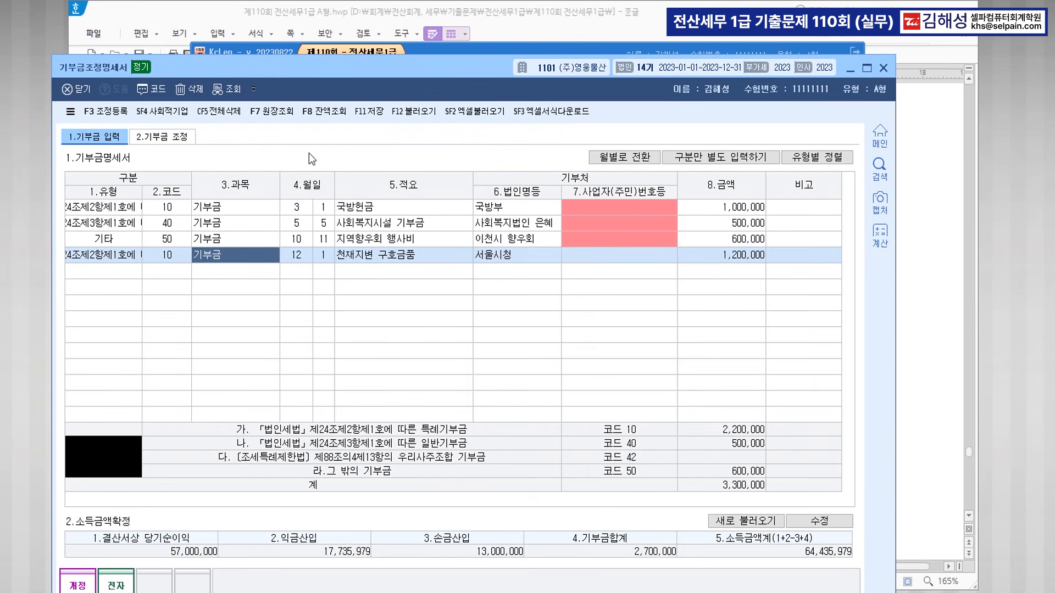
In the 조정 등록 window, add a 기타기부금 adjustment of 600,000.
click(115, 112)
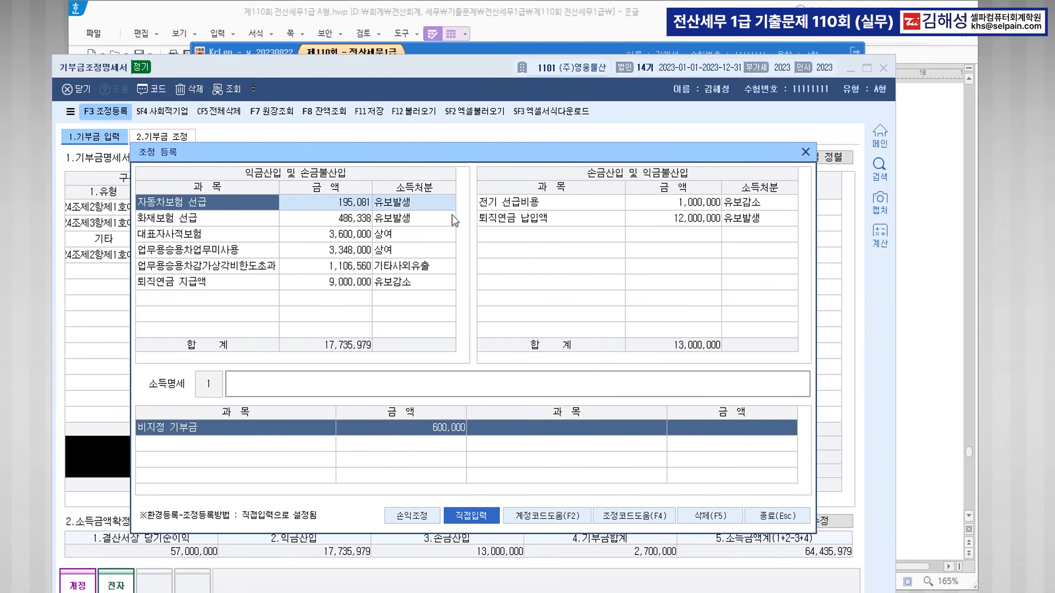
drag(453, 153, 553, 137)
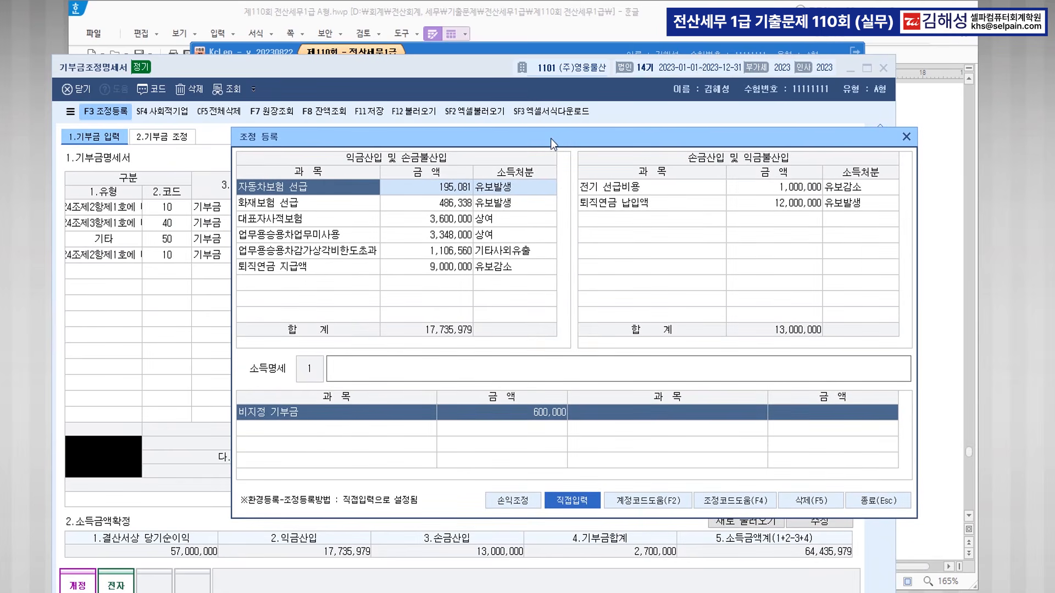
click(304, 283)
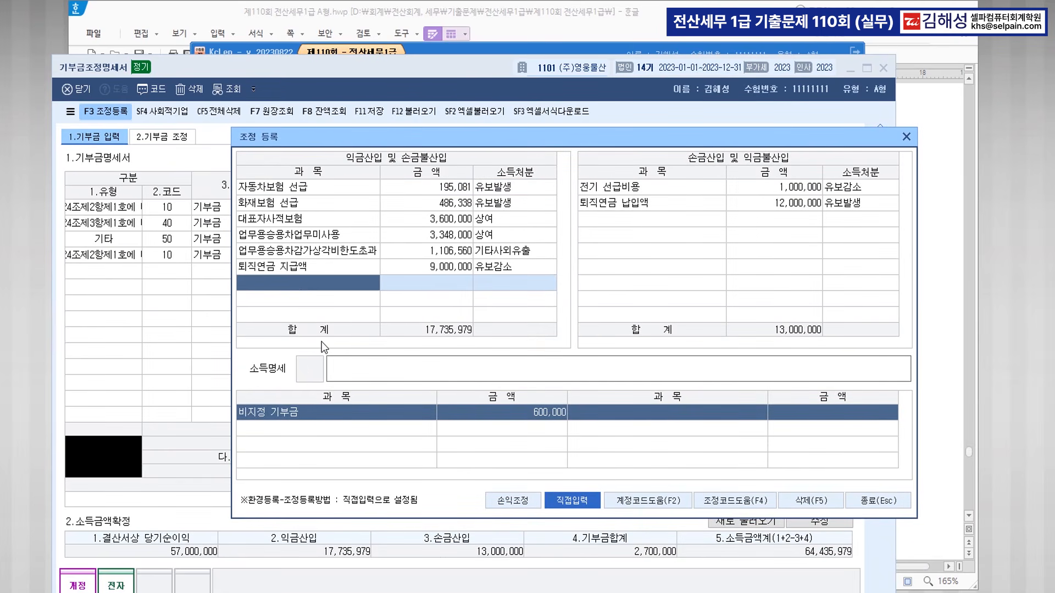
key(F2)
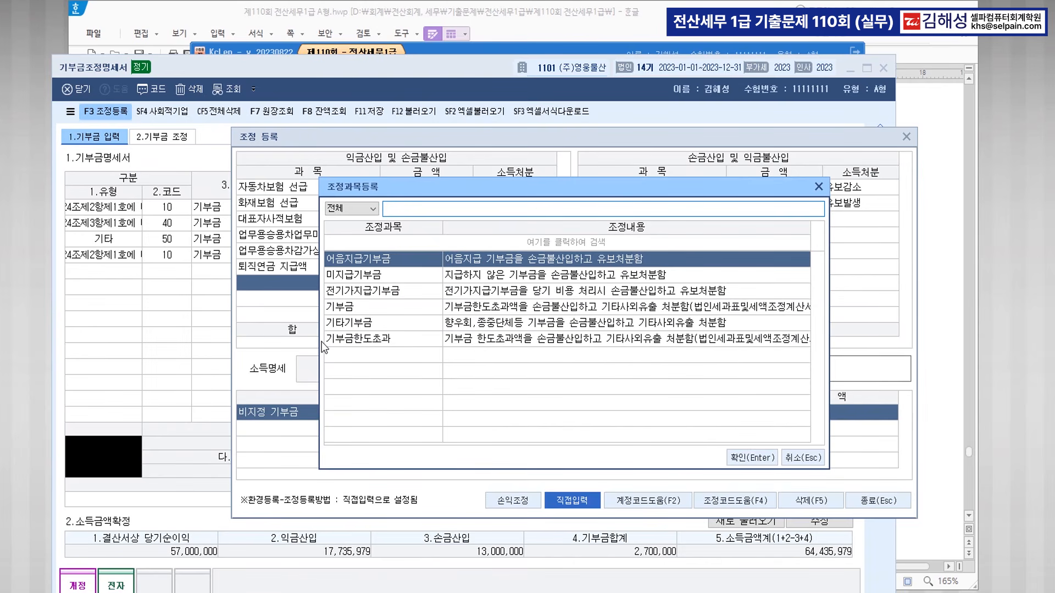
key(Down)
key(Down)
key(Down)
key(Down)
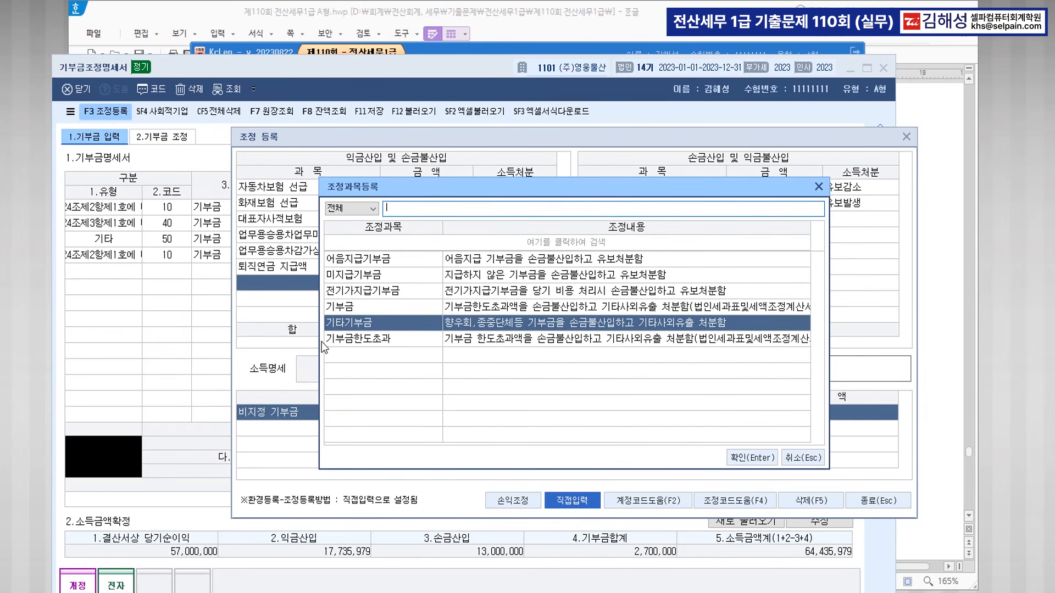
key(Return)
text(6000000)
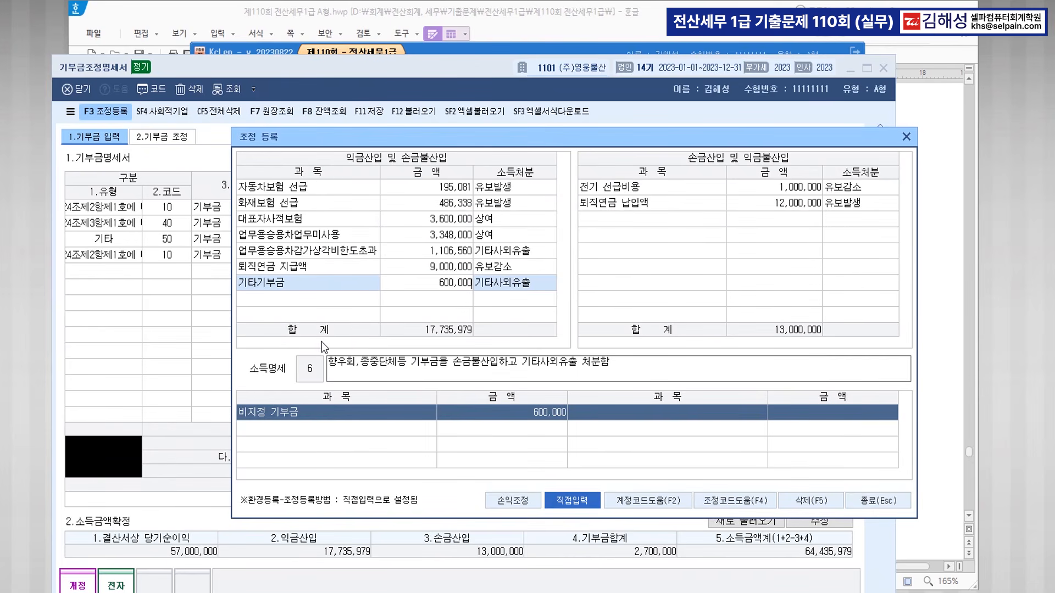
key(Return)
key(Return)
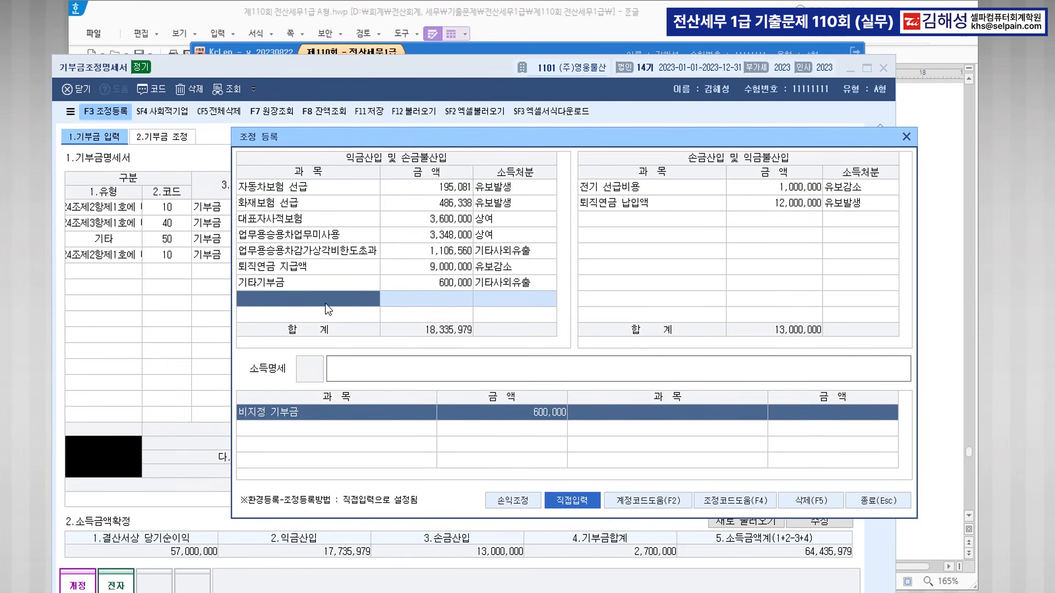
Add 법인세비용 of 5,000,000 as 기타사외유출 and close the adjustment window.
text(법)
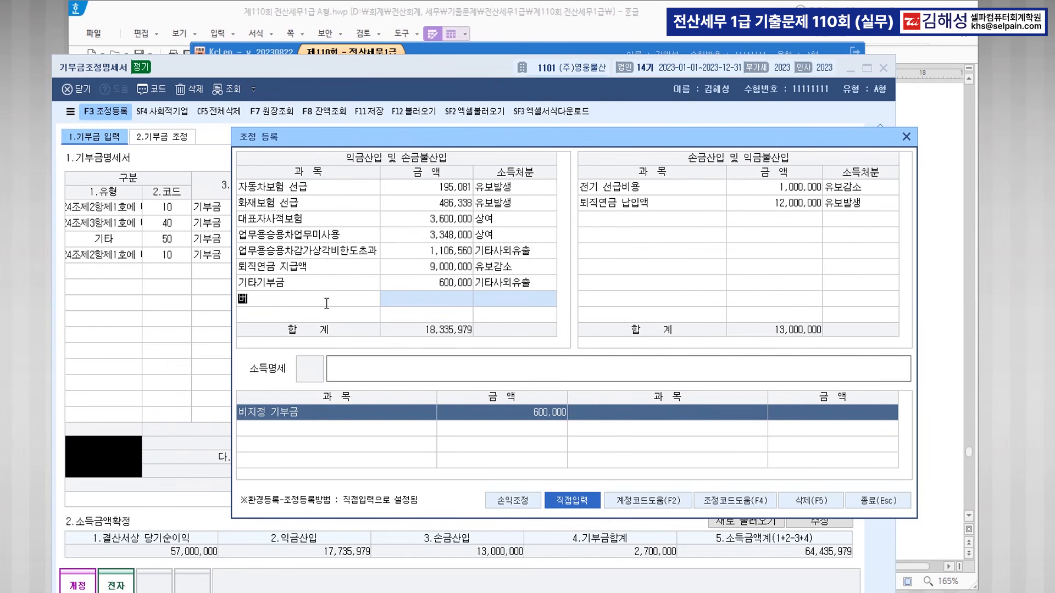
text(인세비용)
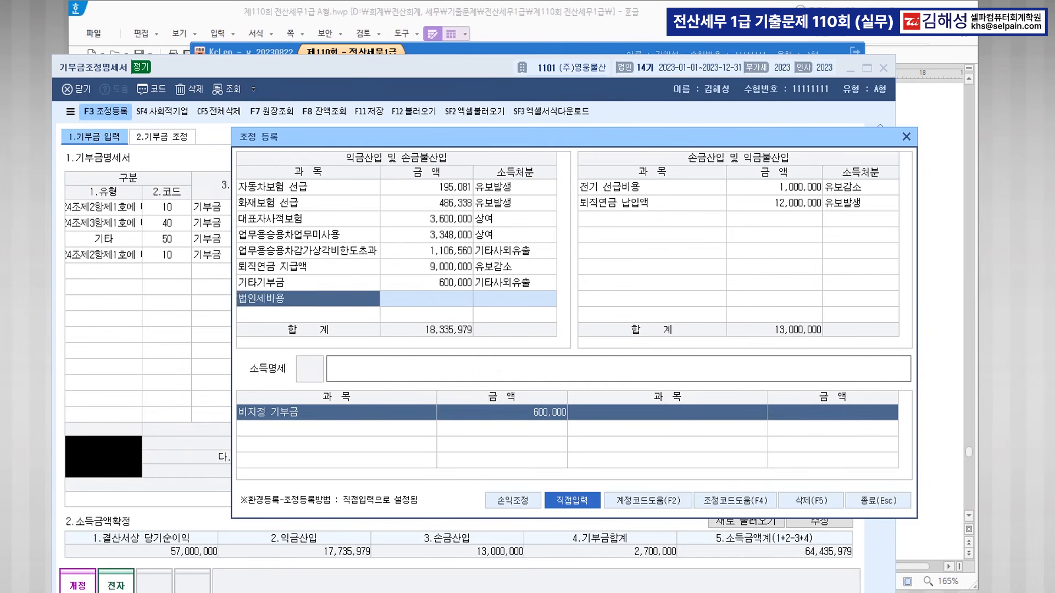
key(Return)
text(5000000)
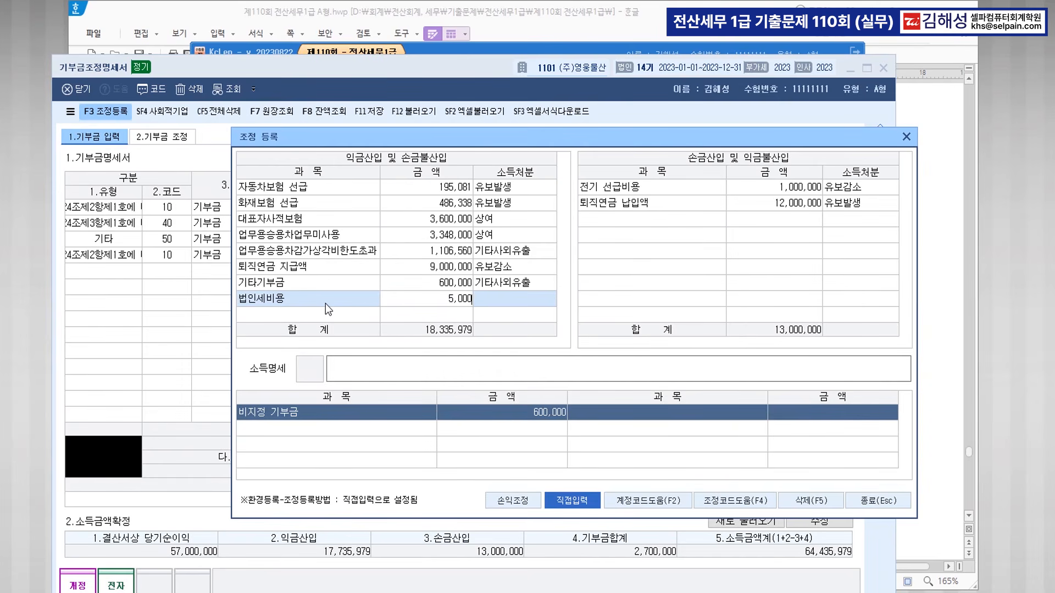
key(Return)
key(Return)
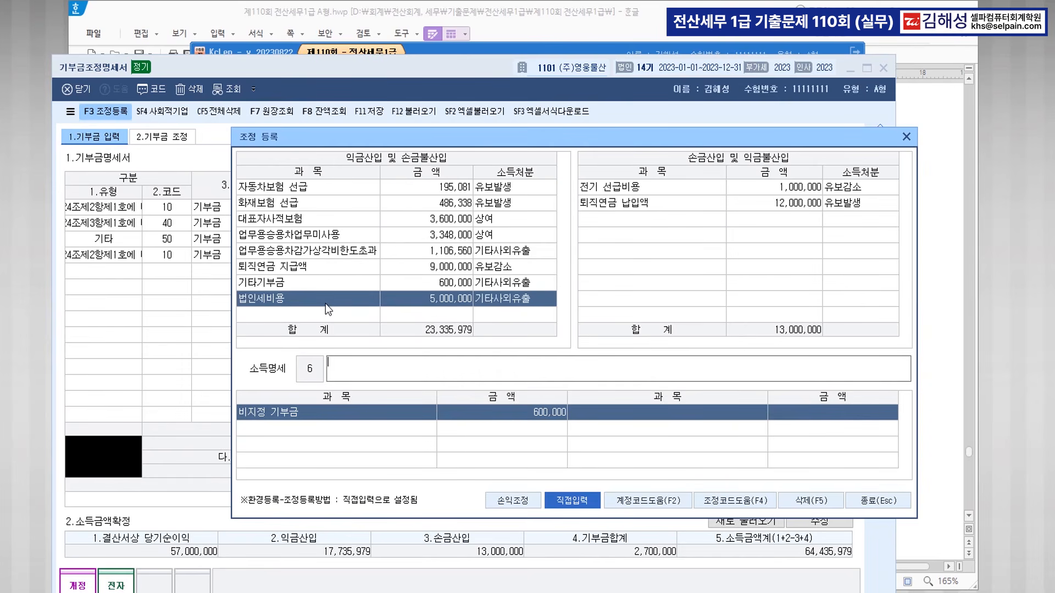
click(876, 499)
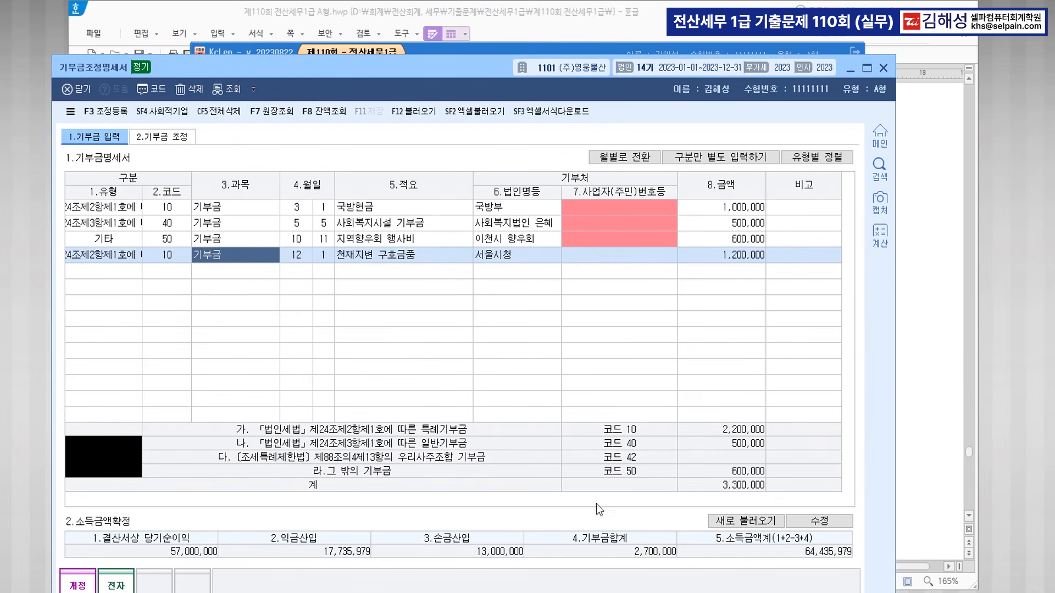
Unlock the income figures for editing and colour the word 익금산입 blue in the 한글 problem text.
click(813, 520)
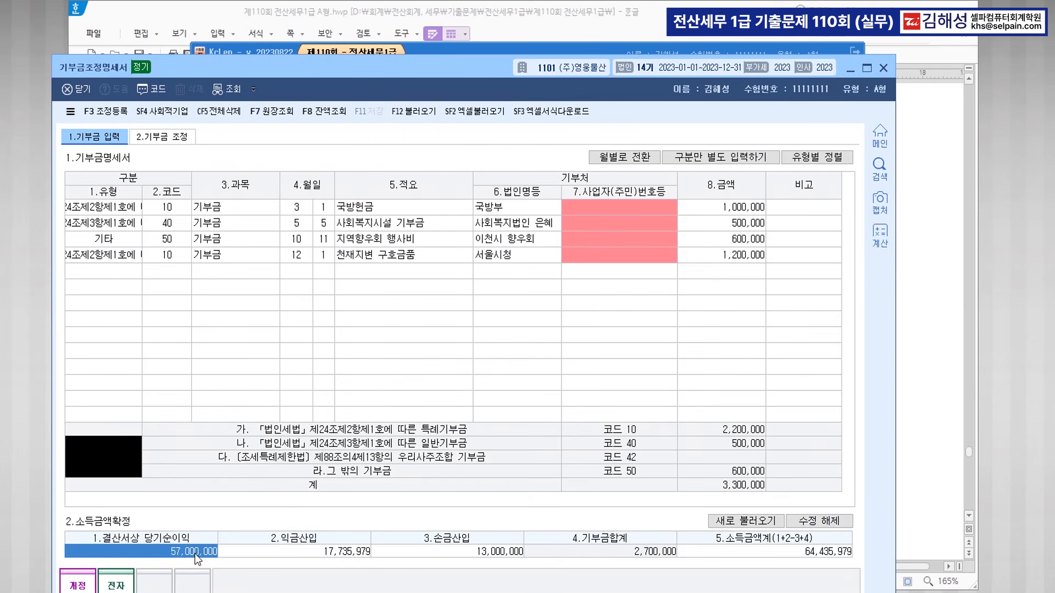
click(330, 552)
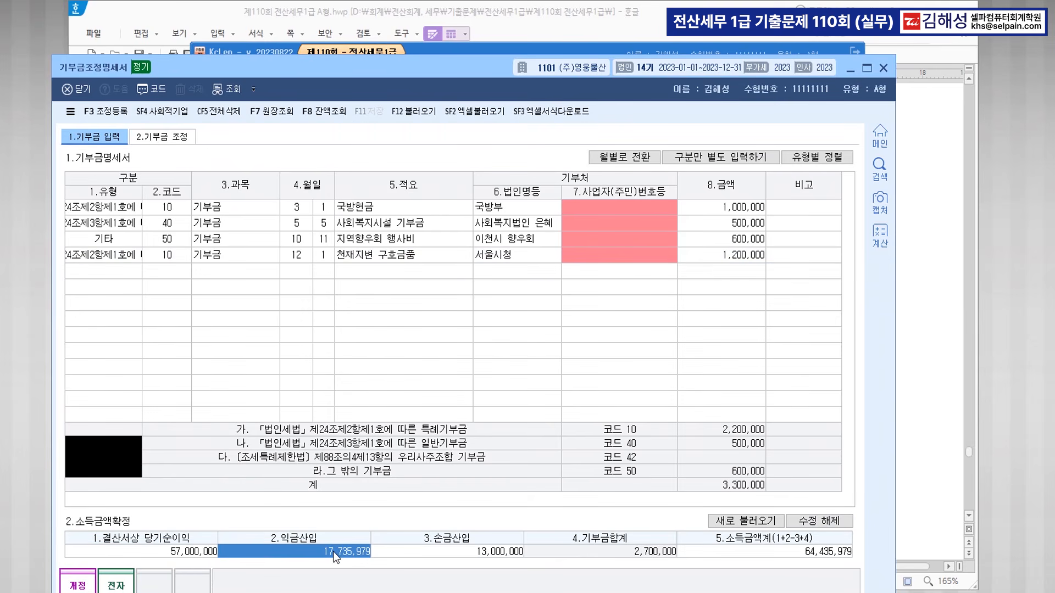
key(alt+Tab)
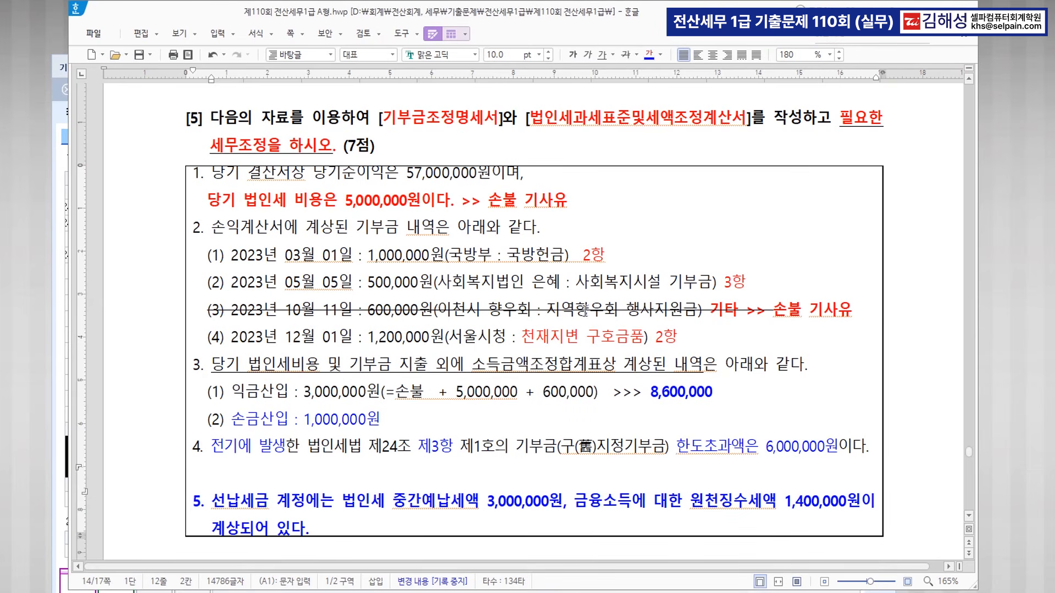
double_click(251, 394)
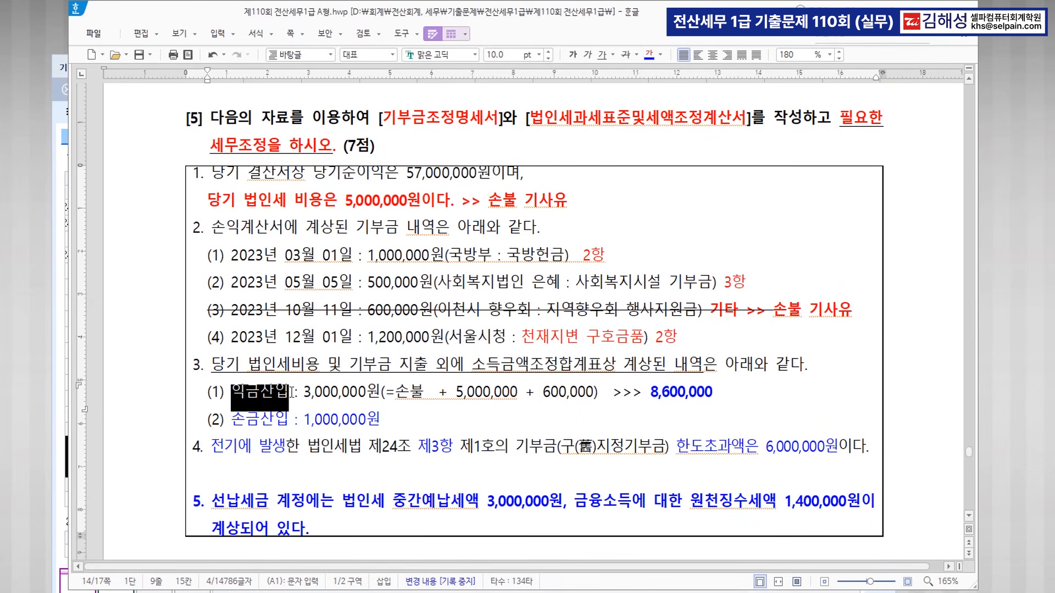
click(649, 55)
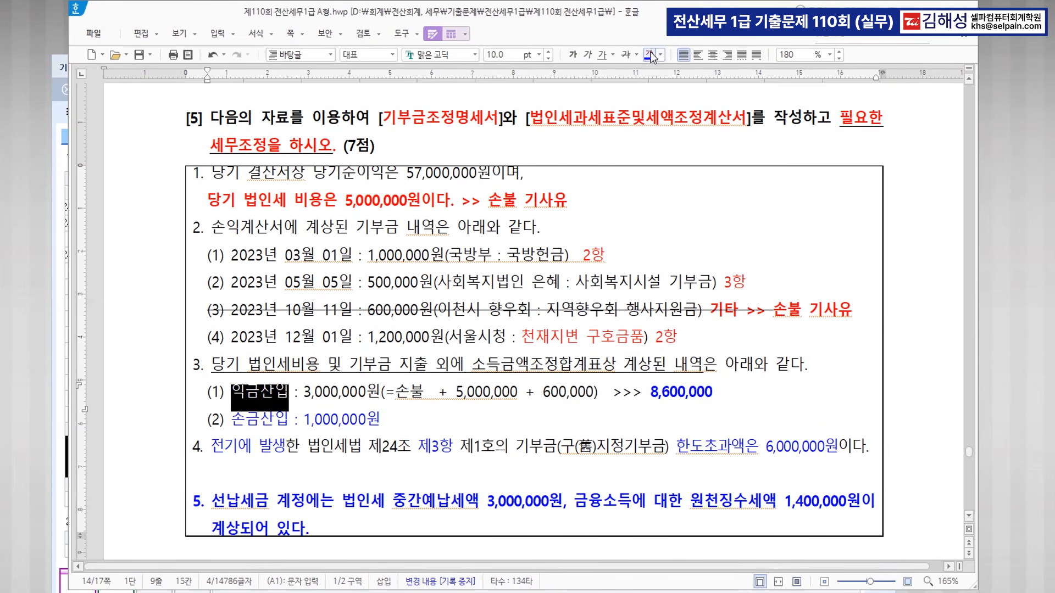
click(676, 393)
key(alt+Tab)
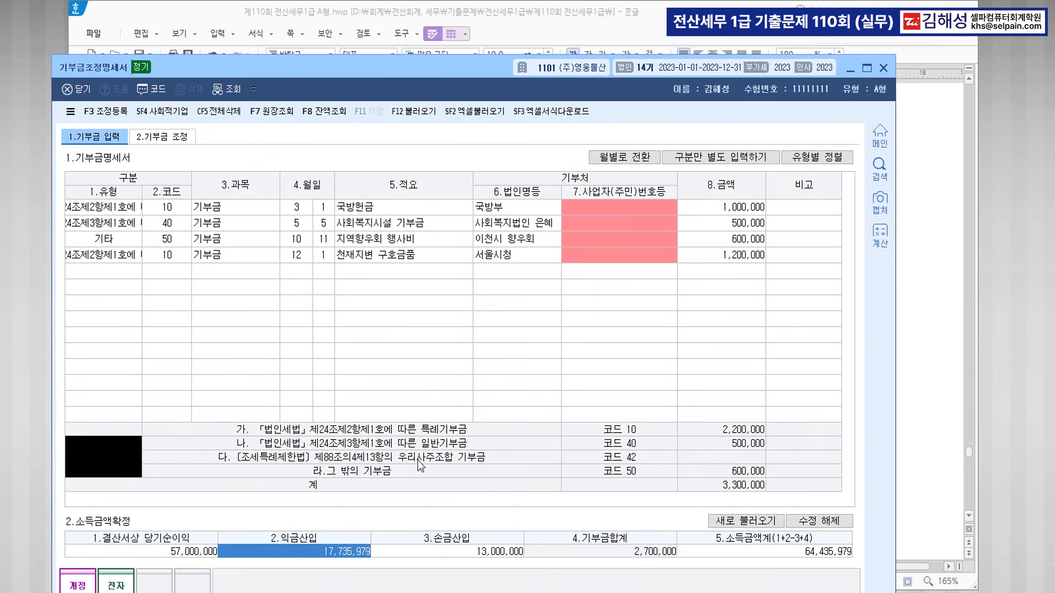
Enter 익금산입 8,600,000 and 손금산입 1,000,000, then save the statement.
text(8600000)
key(Return)
text(1,000,000)
key(Return)
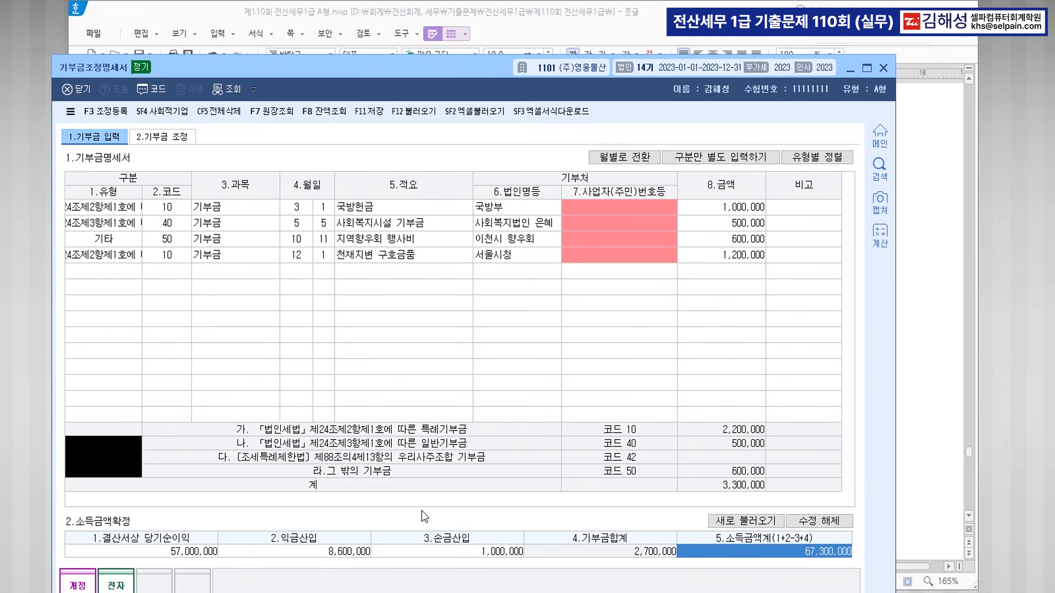
click(363, 110)
Move to the 2.기부금 조정 sheet after reviewing the problem text in 한글.
click(170, 140)
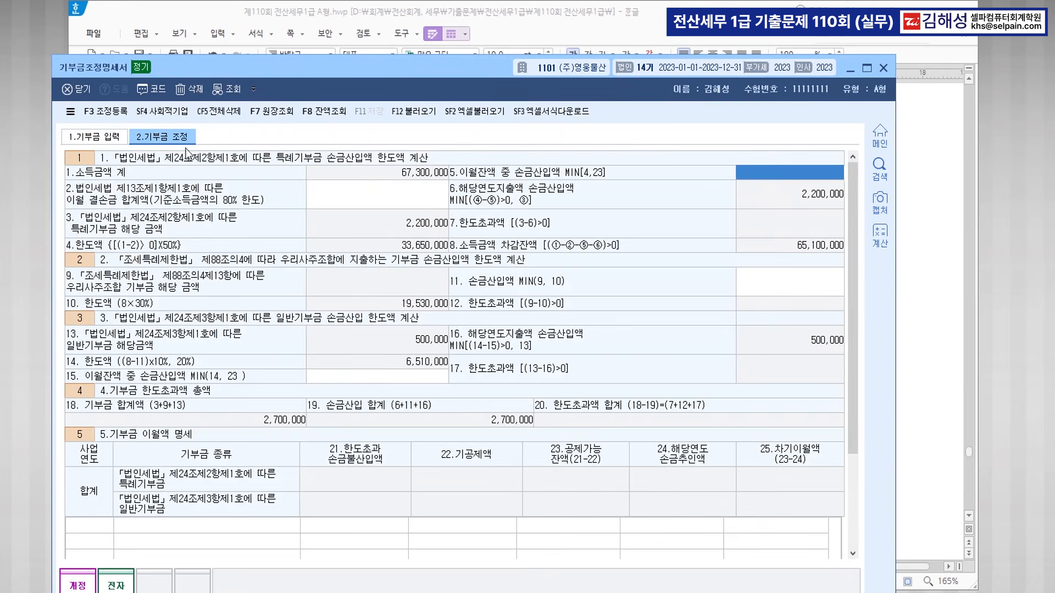
click(609, 21)
scroll(475, 395, down, 2)
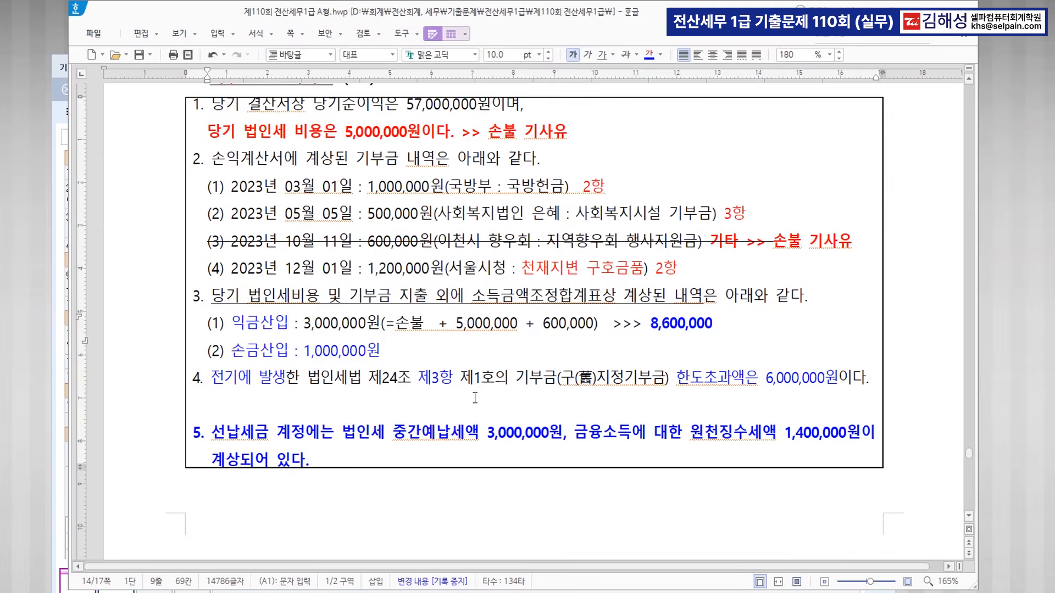
scroll(475, 395, down, 2)
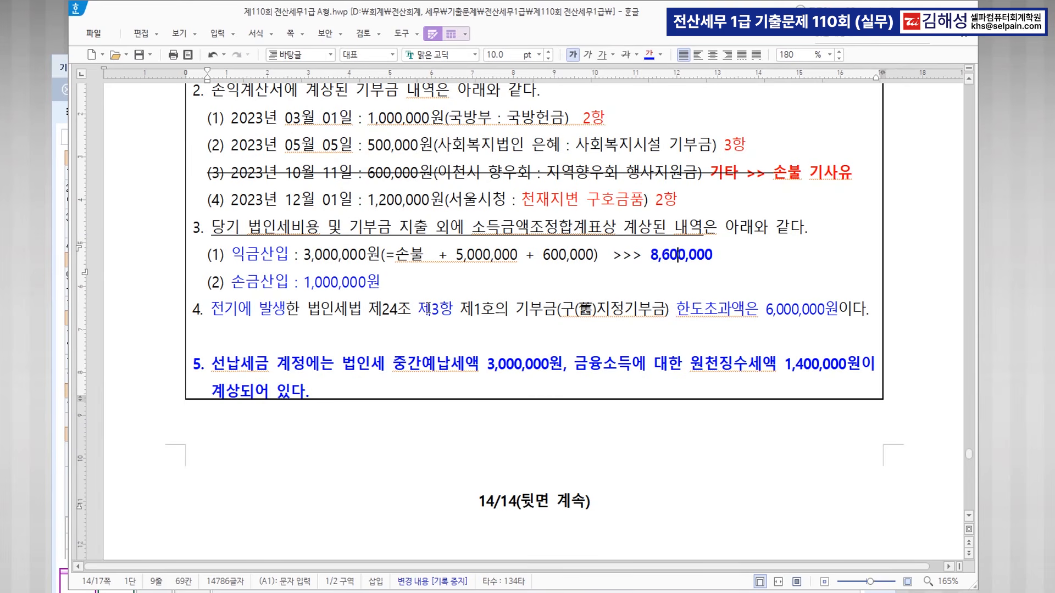
key(ctrl)
key(ctrl)
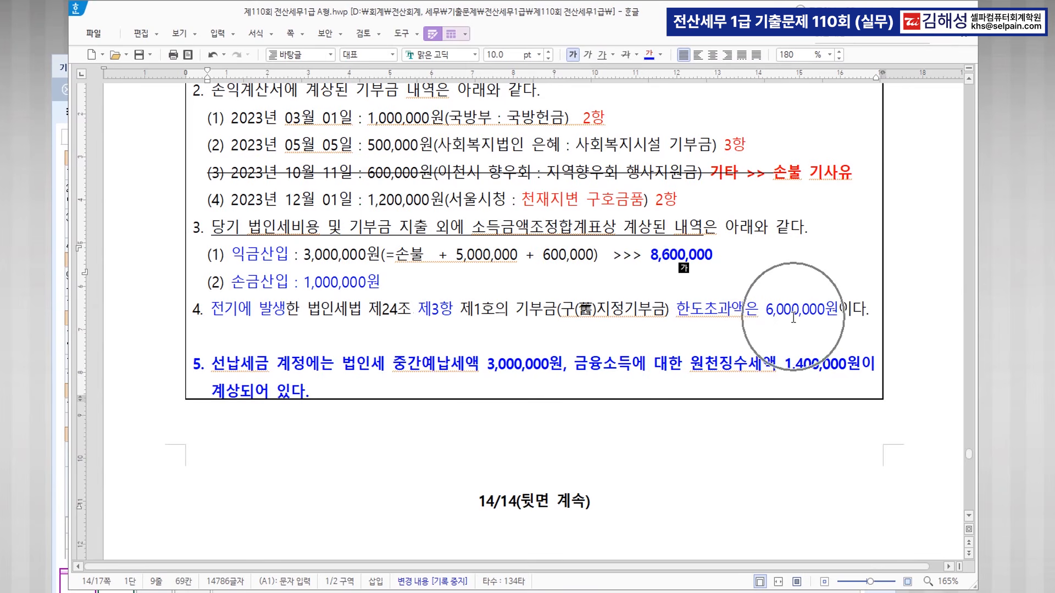
click(541, 592)
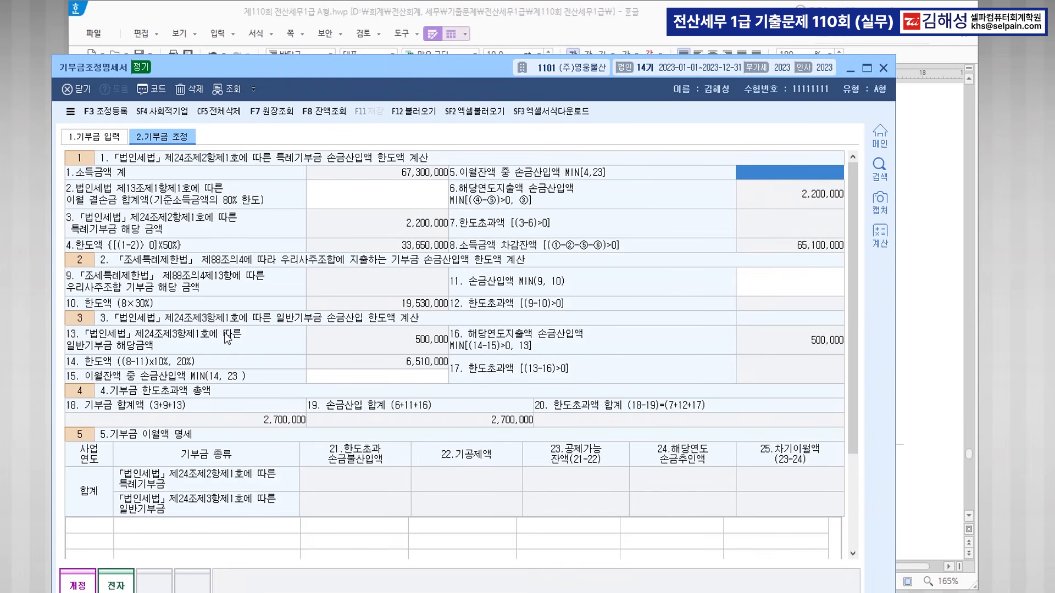
Add a 2022 일반기부금 carryover row with a 6,000,000 limit excess.
click(105, 523)
scroll(403, 462, down, 1)
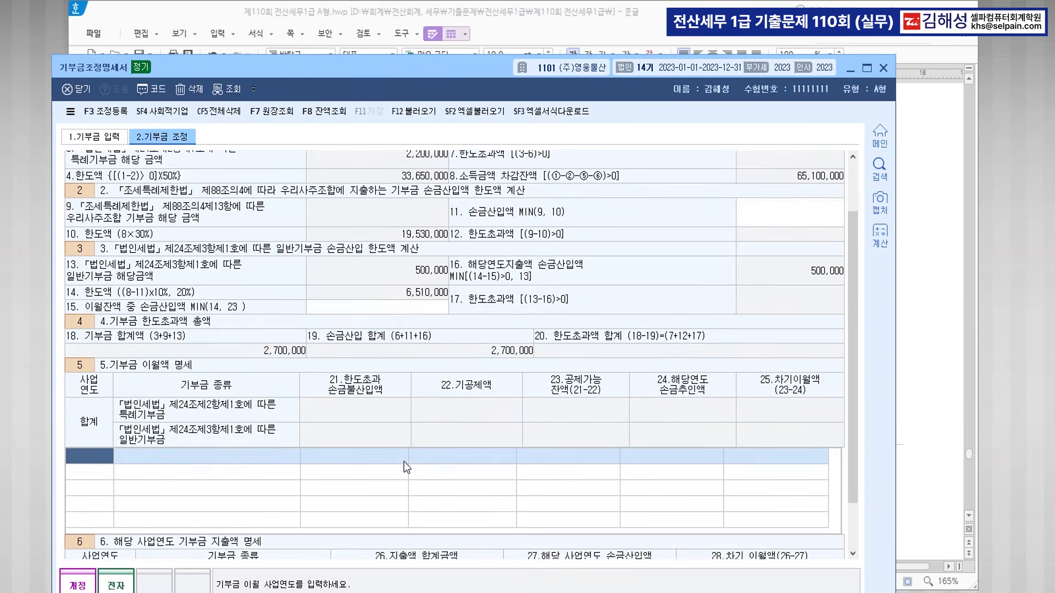
text(2022)
key(Return)
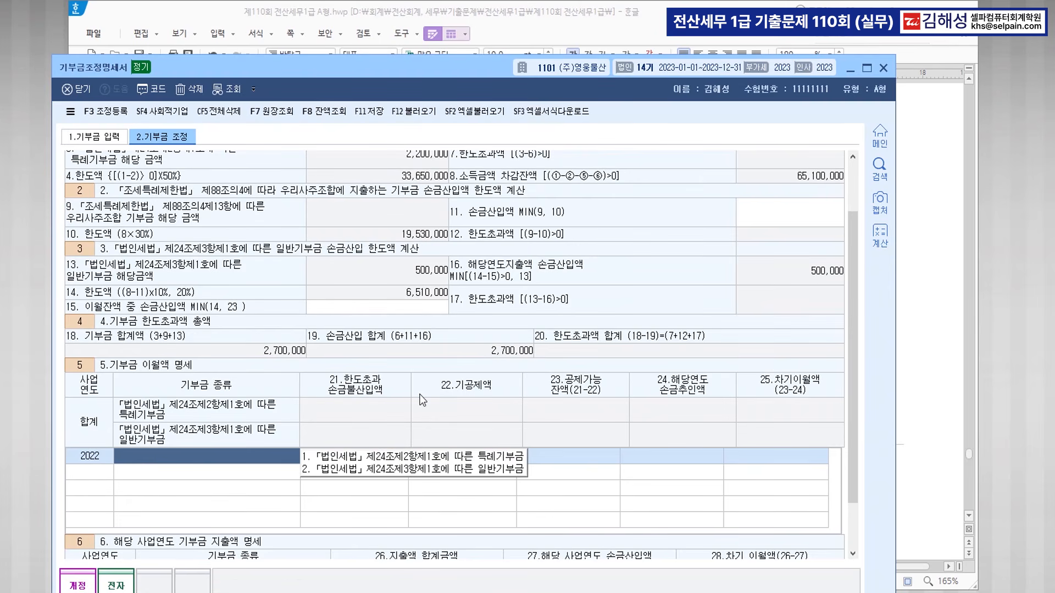
click(398, 471)
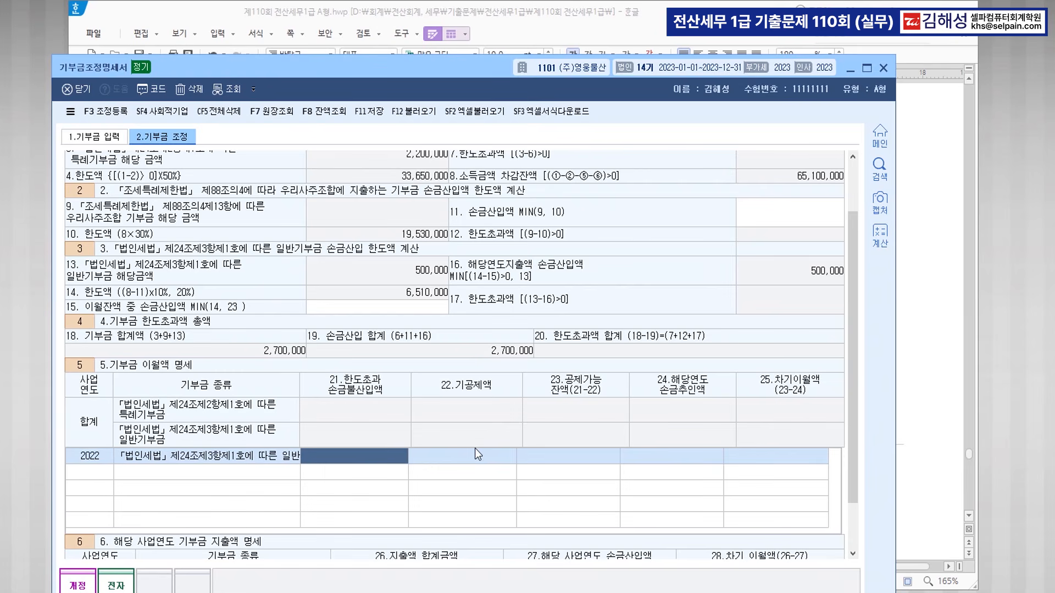
text(6000000)
key(Return)
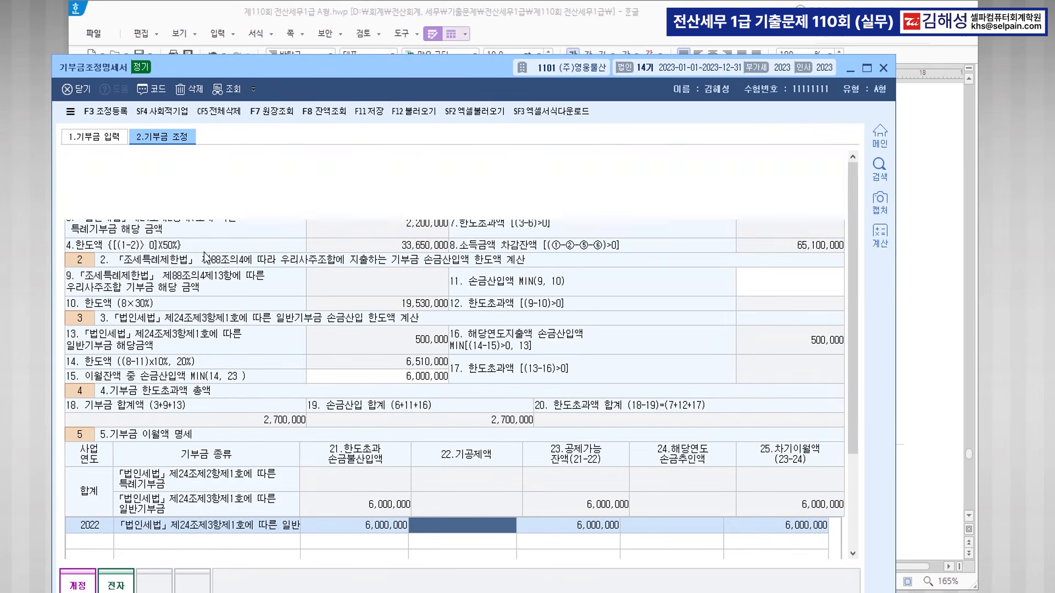
Deduct the full 6,000,000 in the current year and save the sheet.
scroll(206, 258, up, 3)
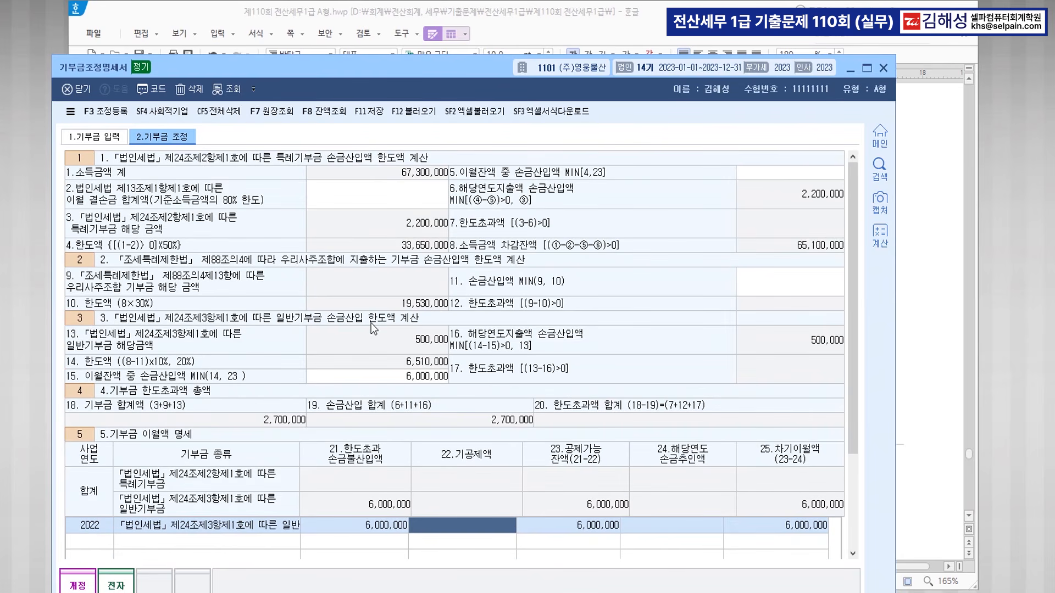
click(113, 379)
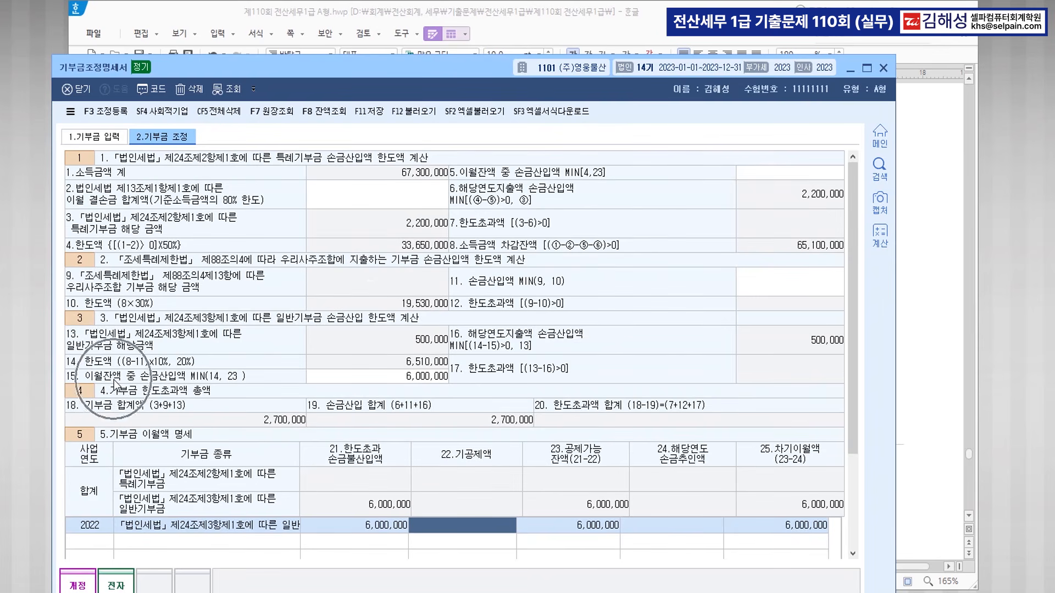
key(ctrl)
key(ctrl)
key(ctrl)
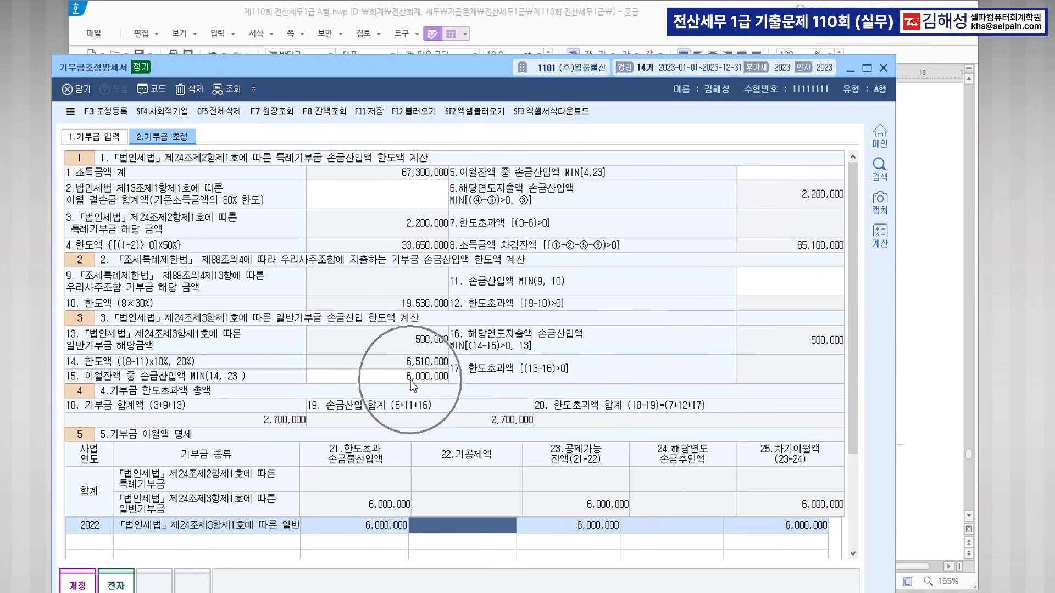
click(662, 523)
key(ctrl)
text(6000000)
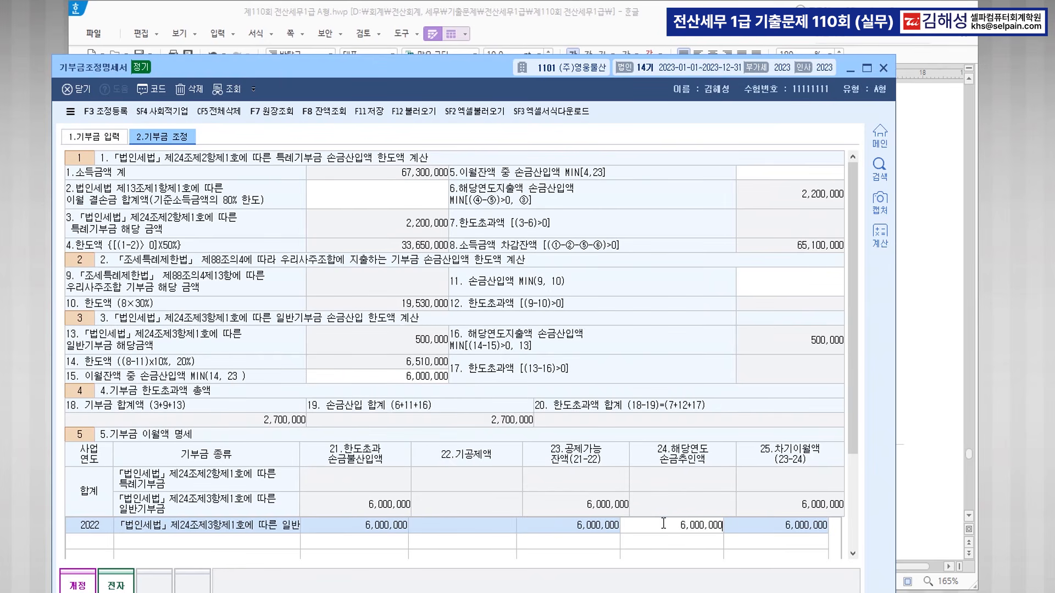
key(Return)
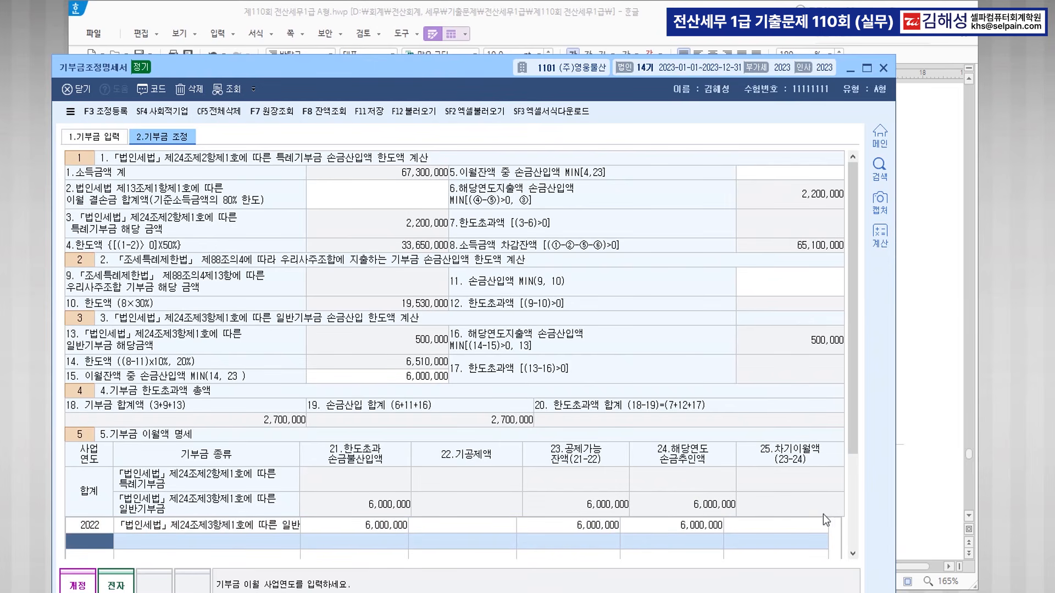
click(369, 113)
Open the 법인세과세표준및세액조정계산서 and enter net income 57,000,000, 익금산입 8,600,000, 손금산입 1,000,000.
click(883, 67)
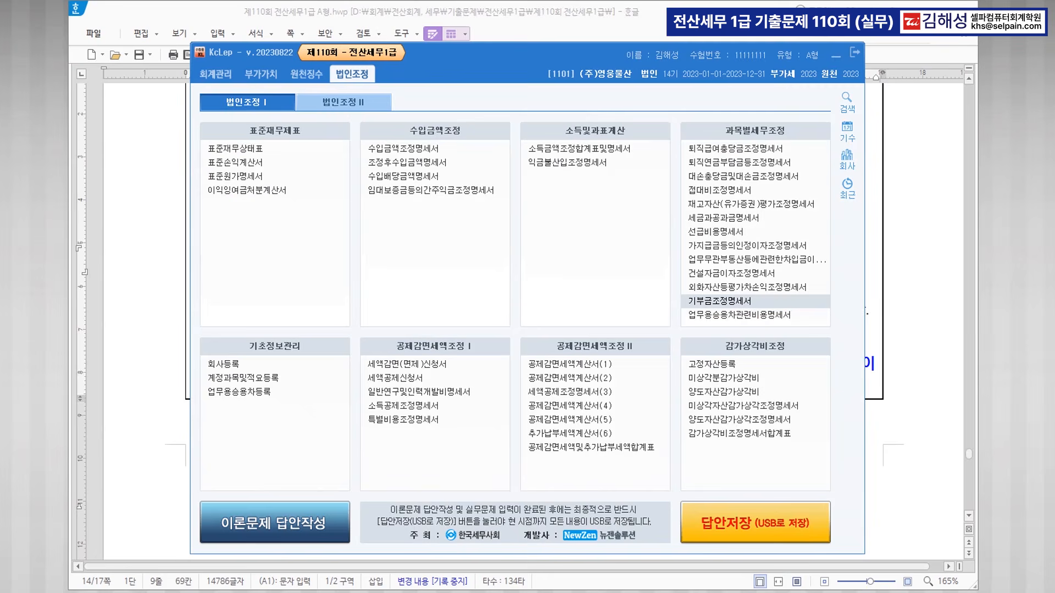
click(343, 102)
click(297, 164)
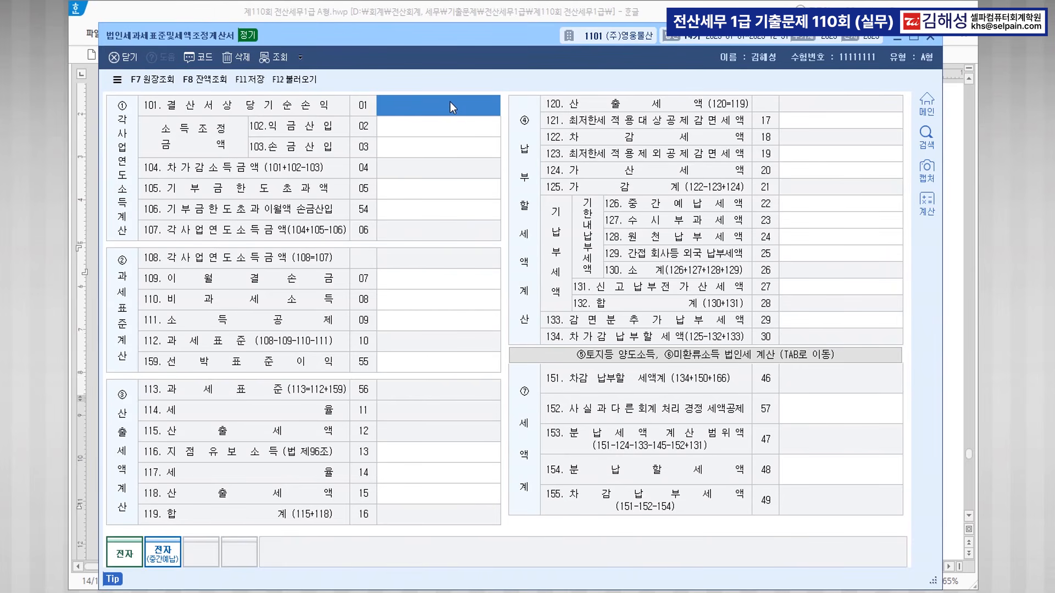
text(57000000)
key(Return)
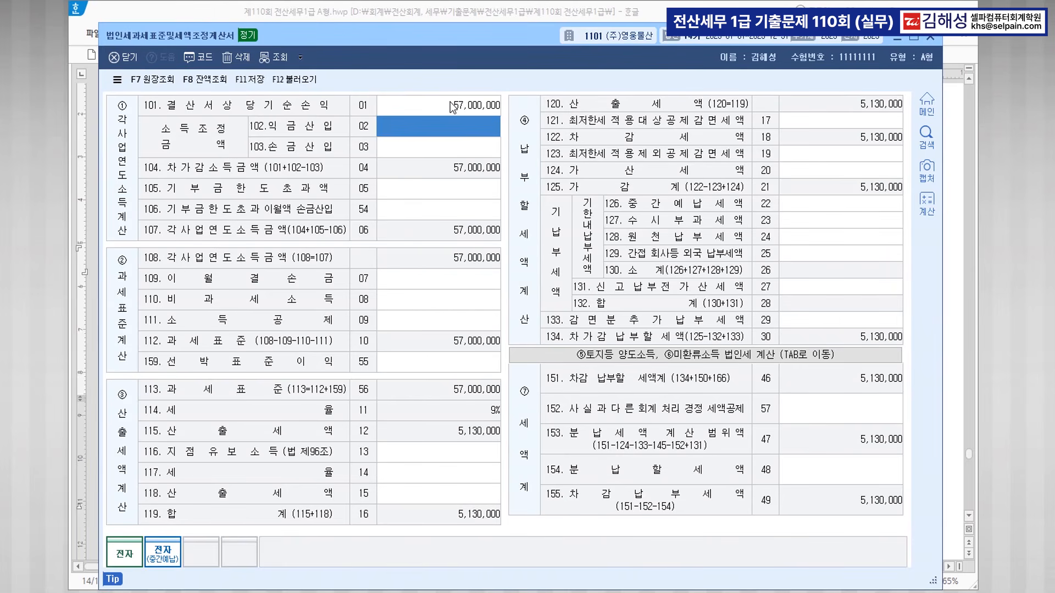
text(8600000)
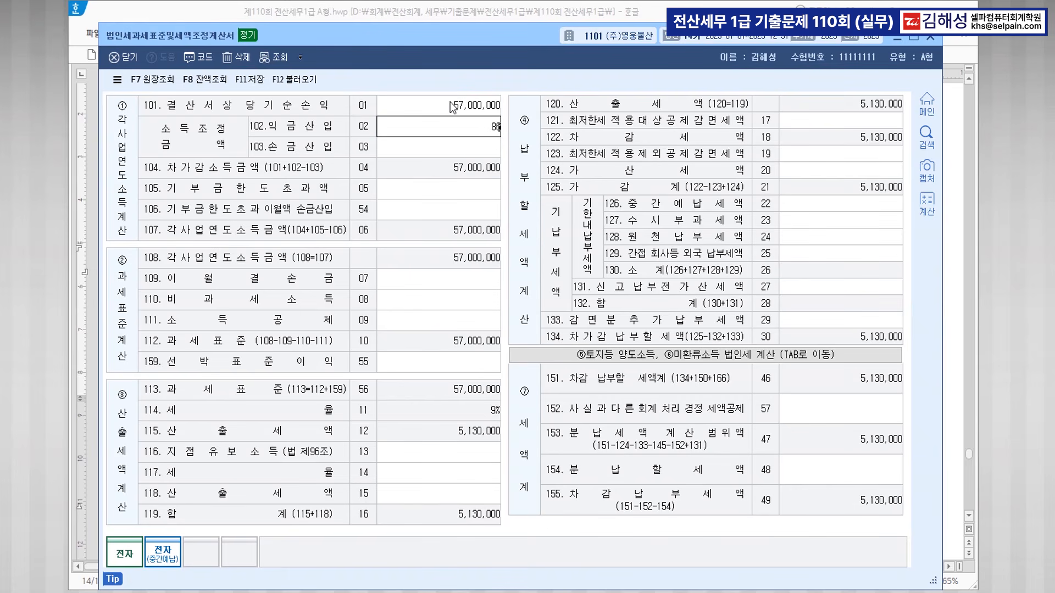
key(Return)
text(1000000)
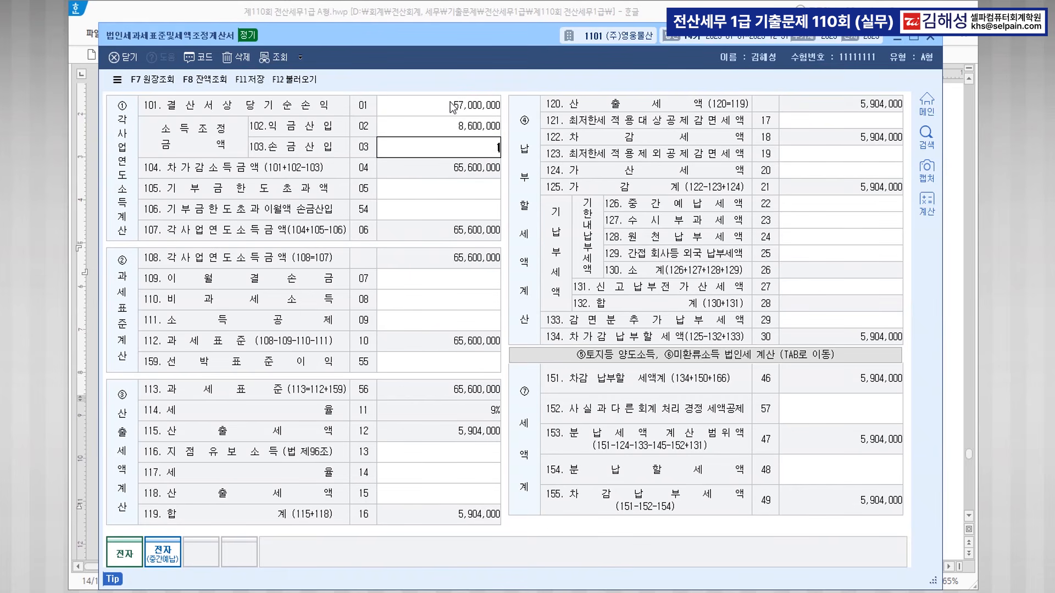
key(Return)
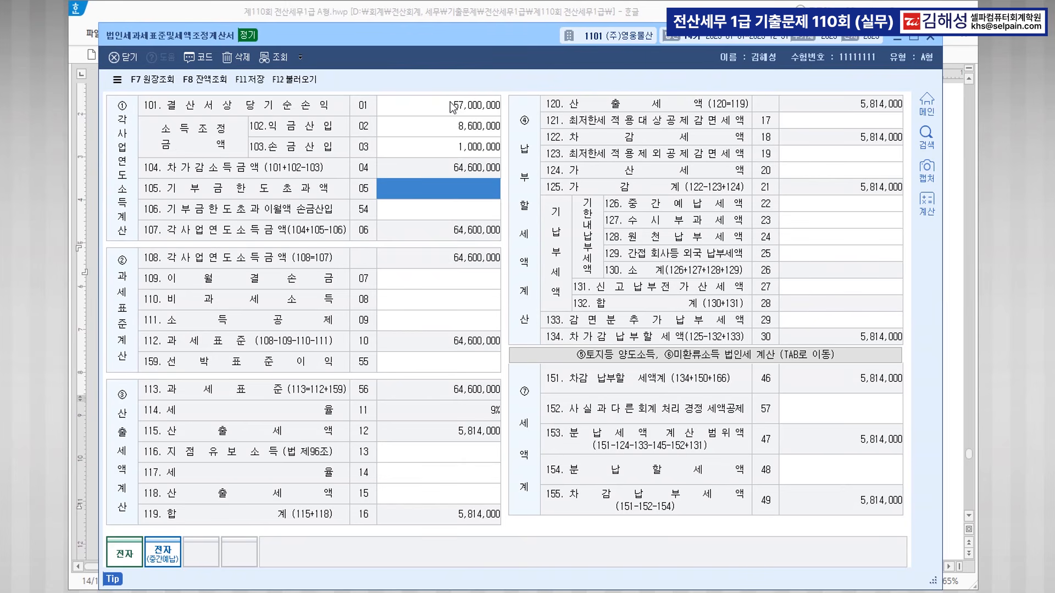
Enter 6,000,000 carryover deduction, 3,000,000 interim and 1,400,000 withheld tax, then save and close.
key(Return)
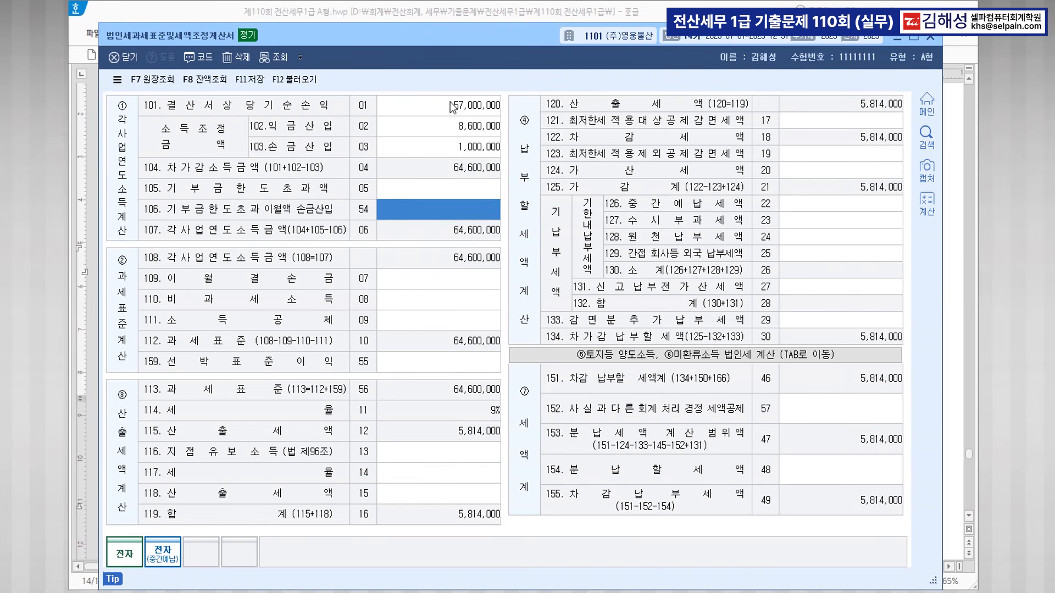
text(6000000)
key(Return)
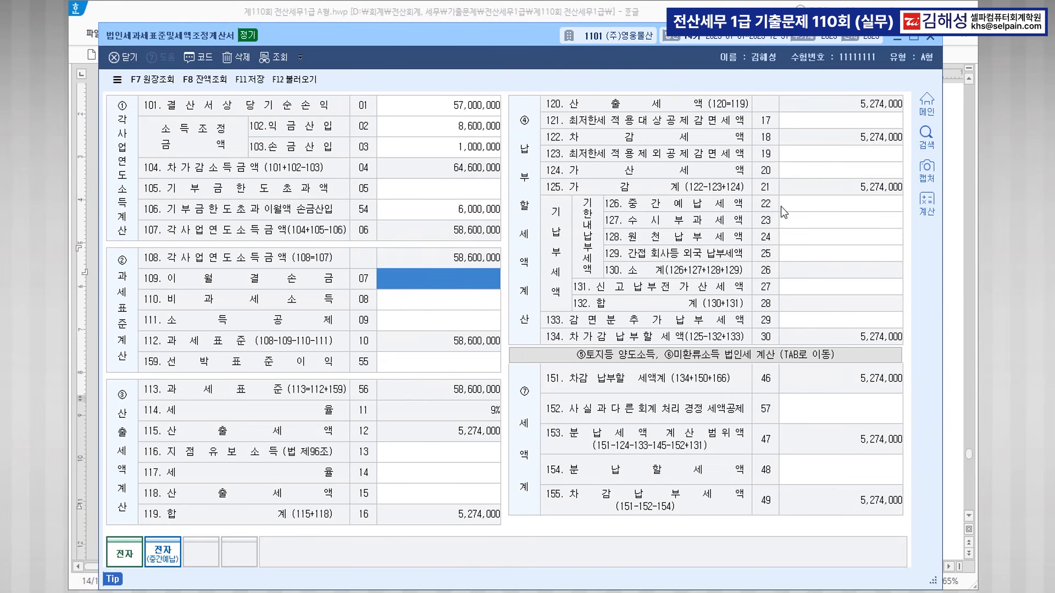
click(818, 208)
text(3000000)
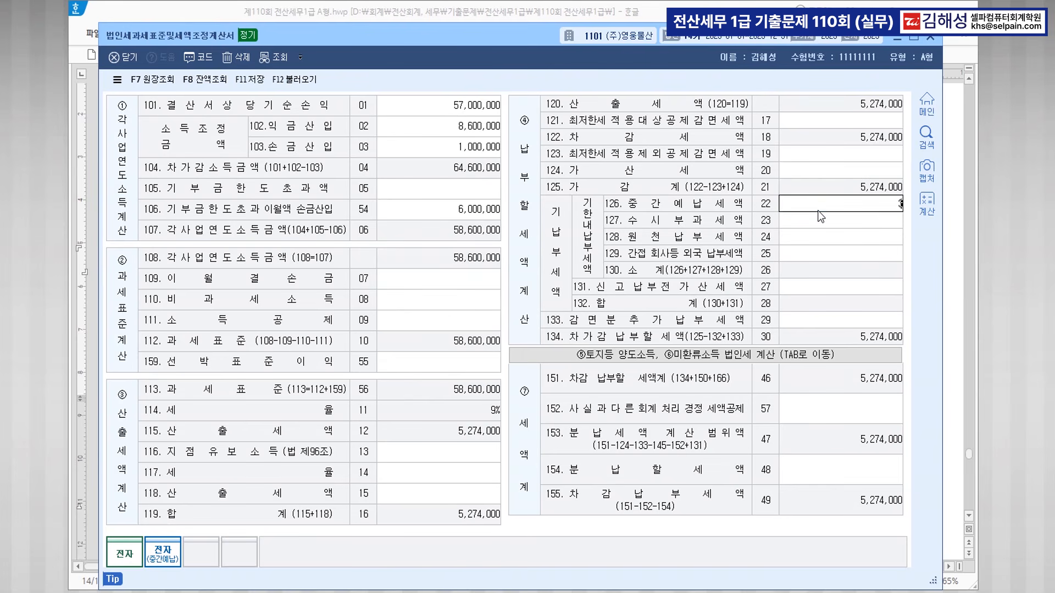
key(Return)
key(Return)
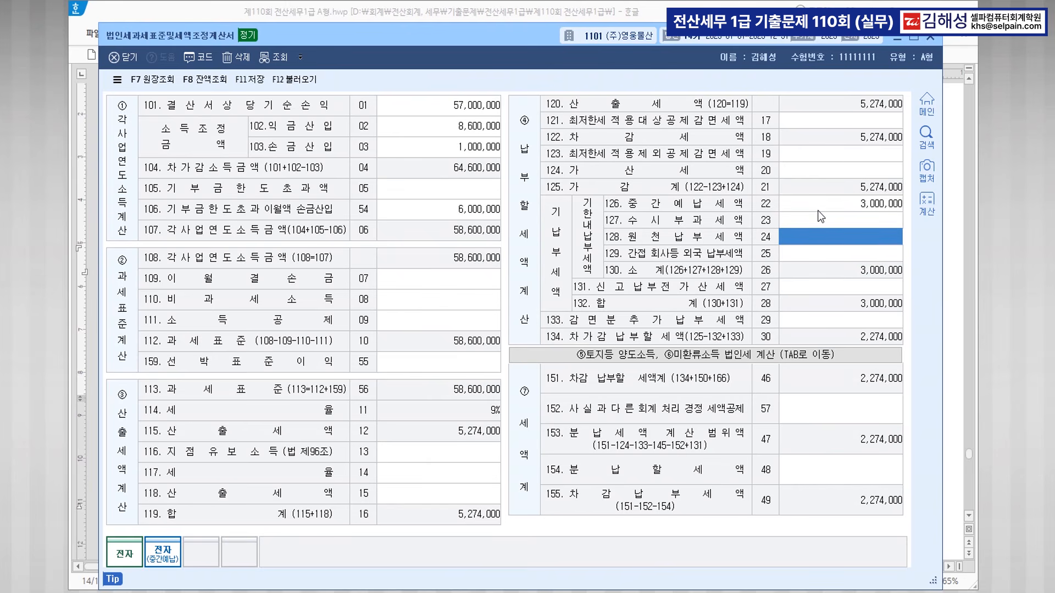
text(1400000)
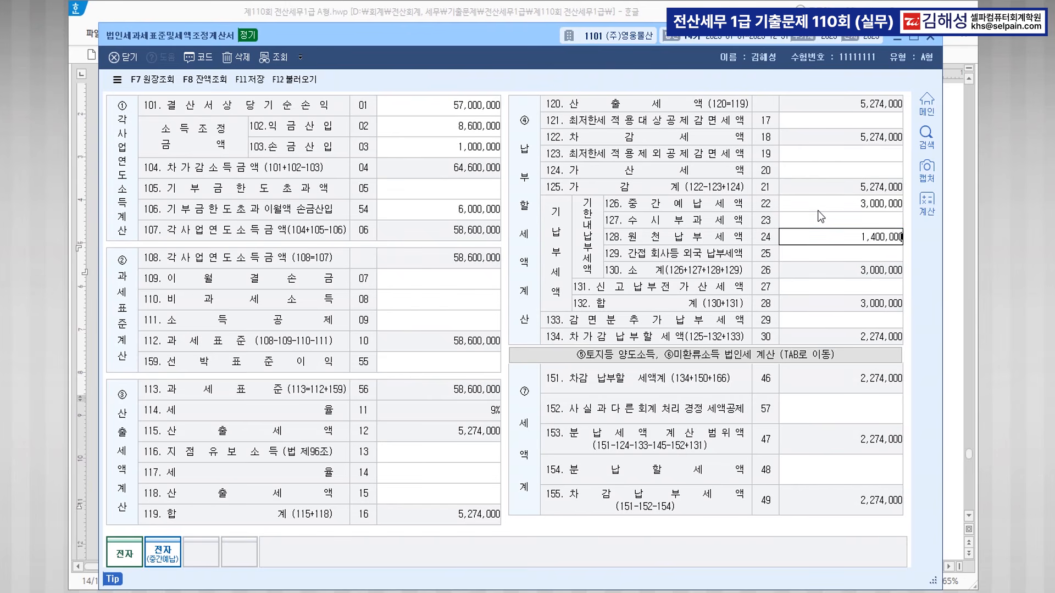
key(Return)
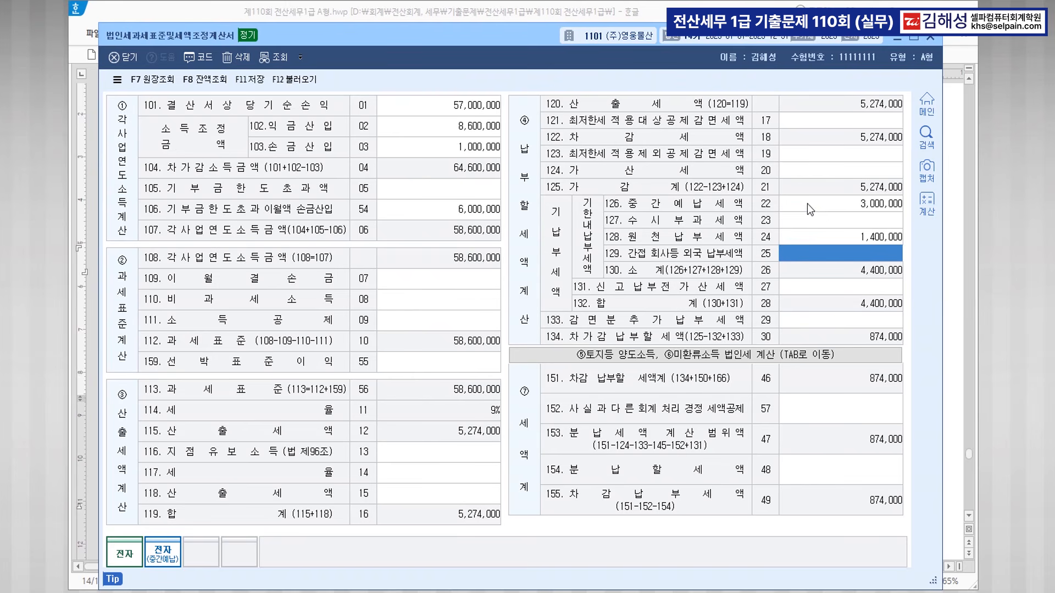
click(807, 203)
click(816, 233)
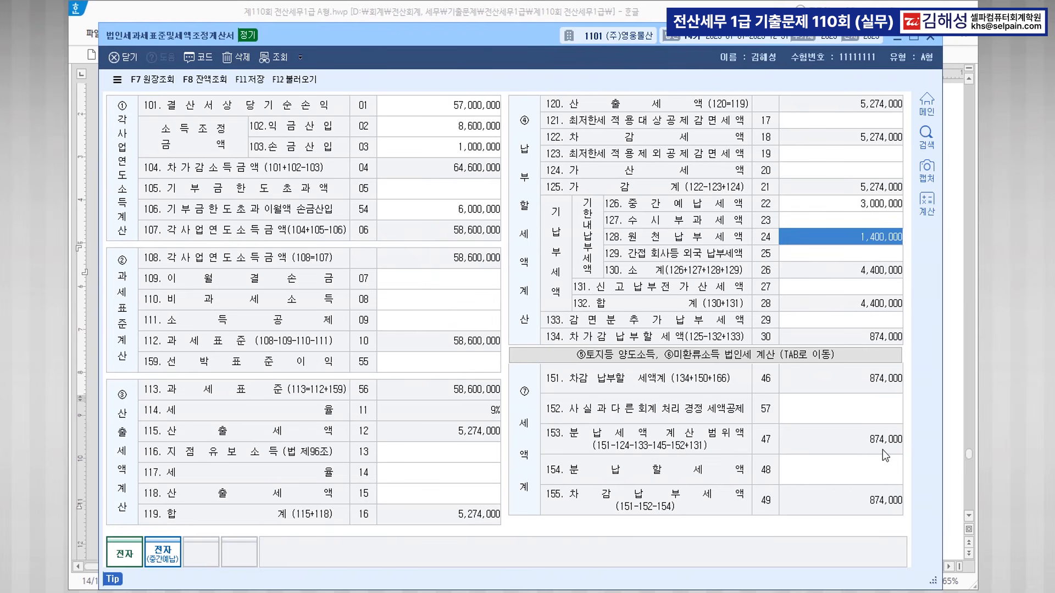
click(251, 81)
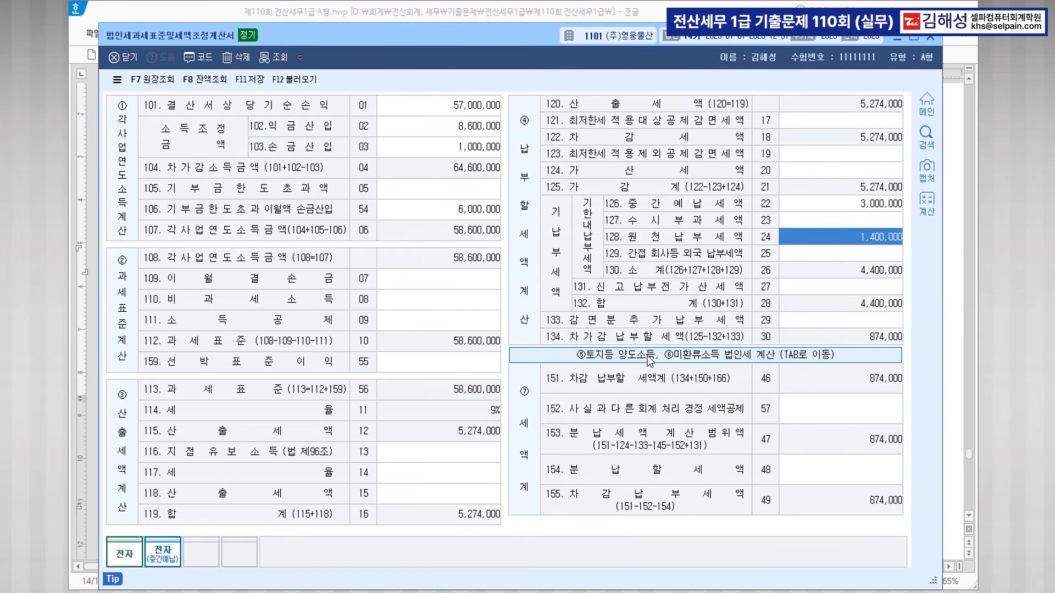
key(Escape)
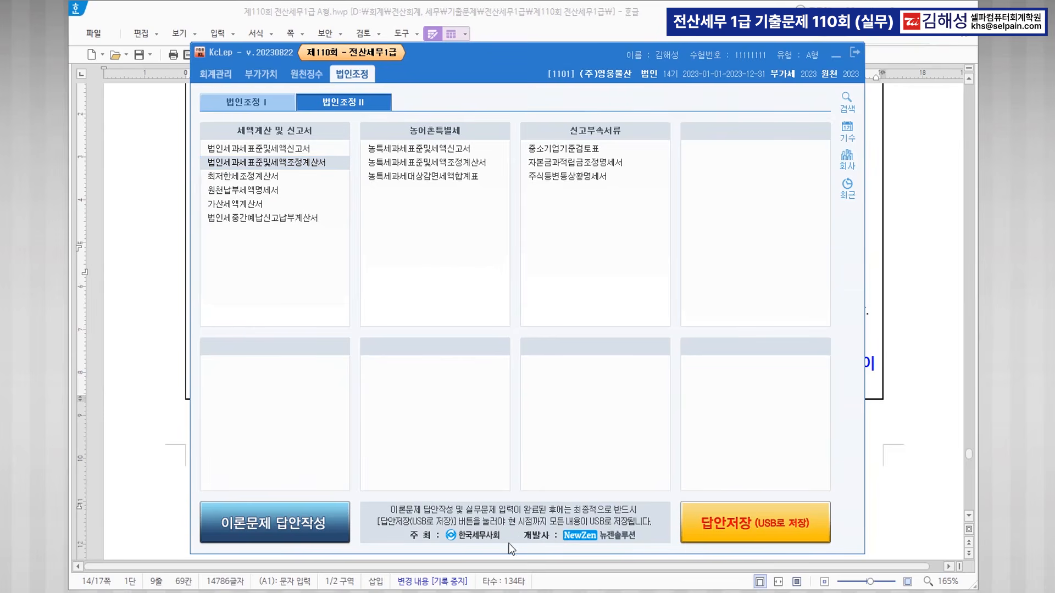
Enlarge 필요한 세무조정을 하시오 to 24 pt and break it onto its own line.
click(125, 395)
scroll(555, 294, up, 1)
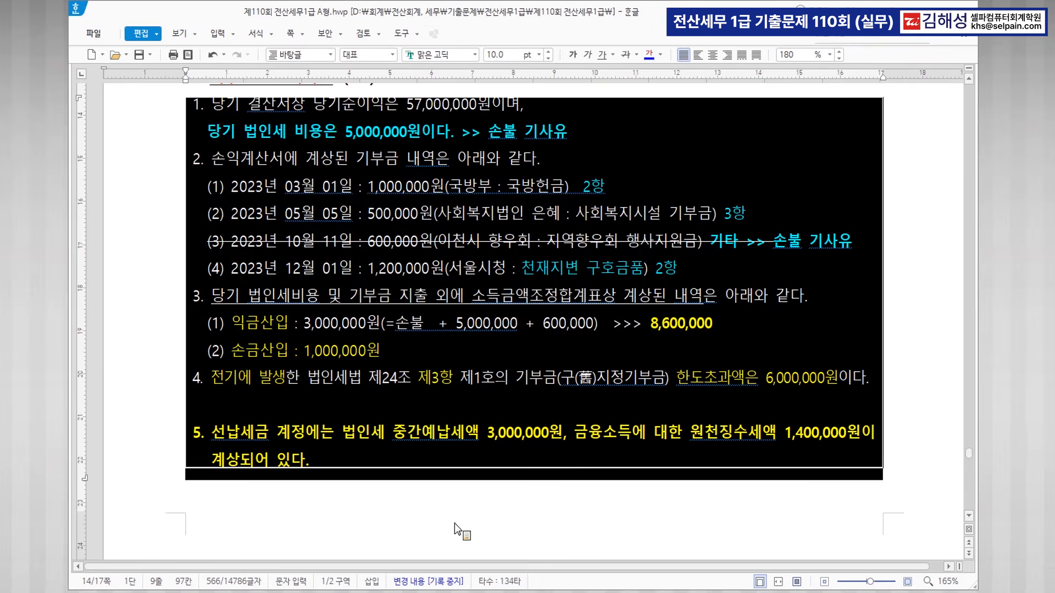
click(564, 417)
scroll(597, 343, up, 5)
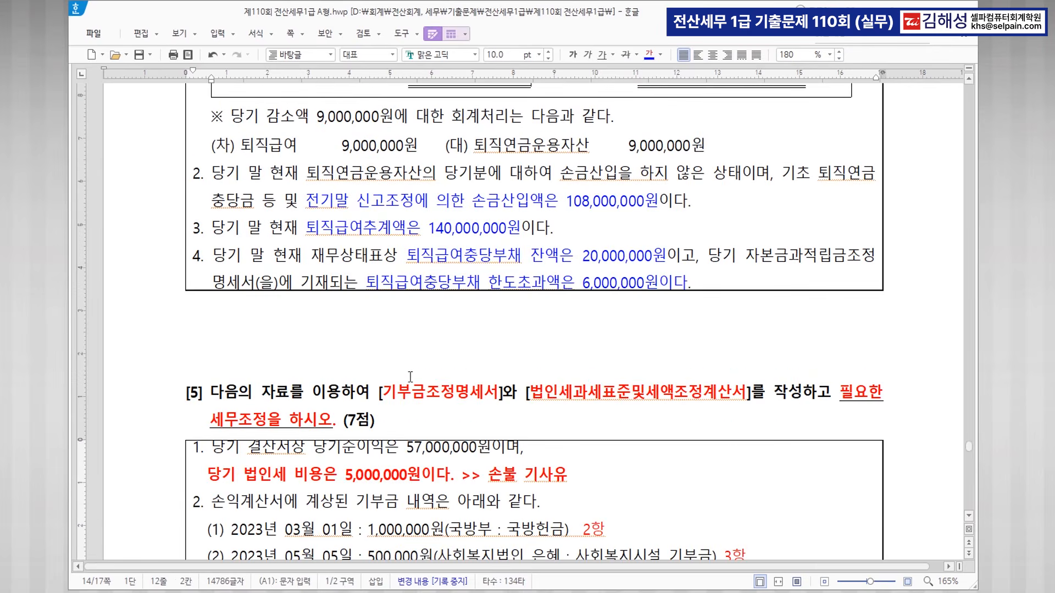
drag(836, 392, 335, 423)
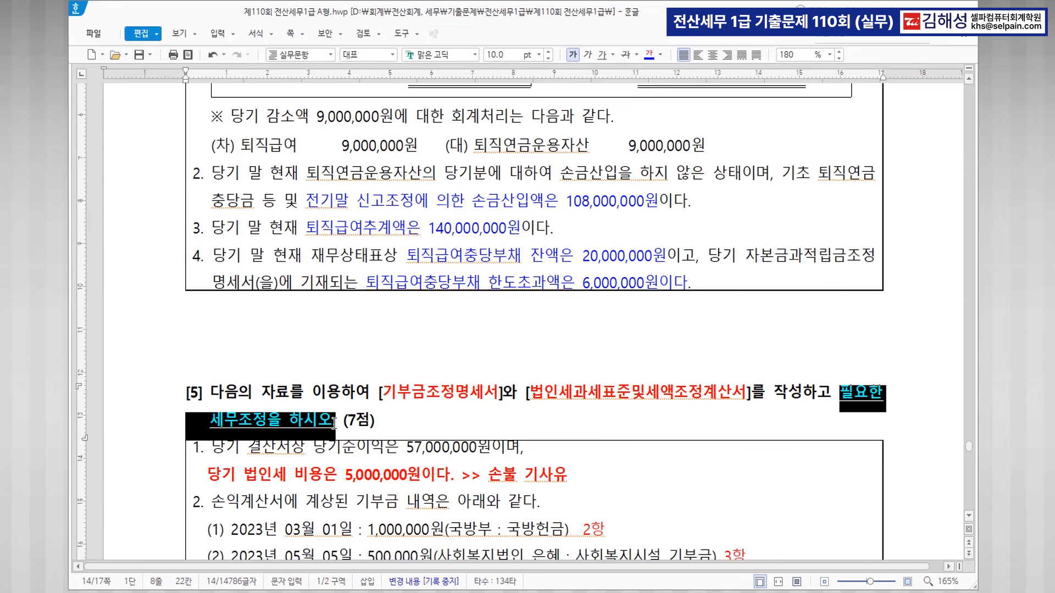
click(540, 55)
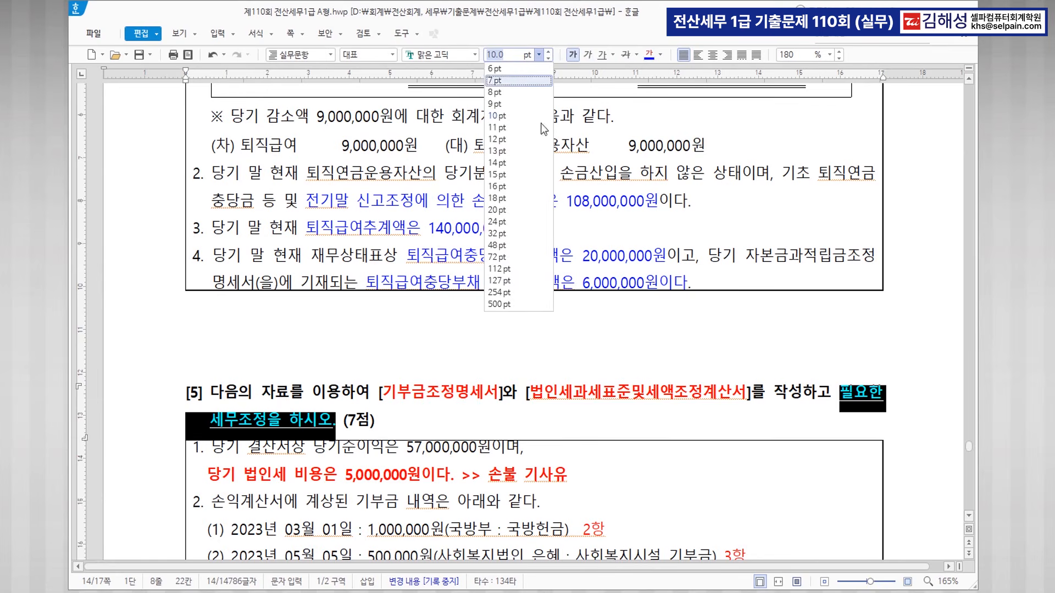
click(505, 223)
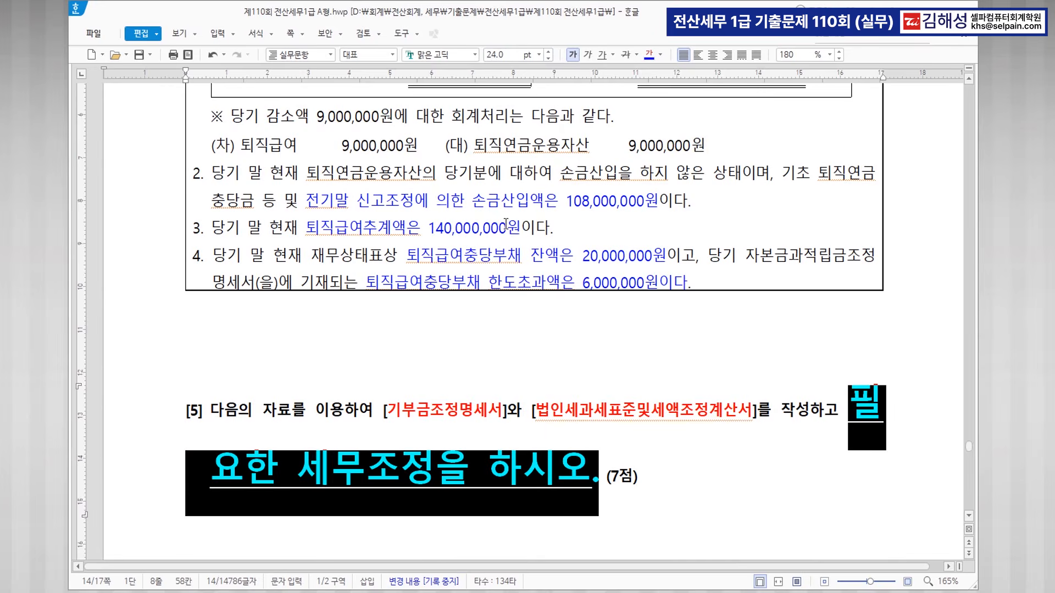
click(835, 433)
key(Return)
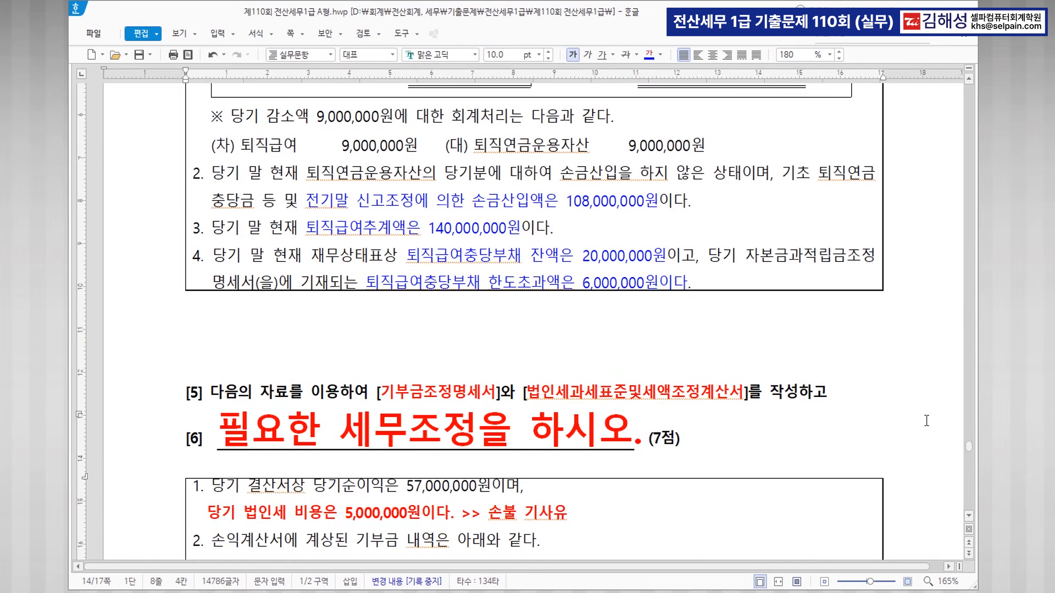
scroll(906, 418, down, 3)
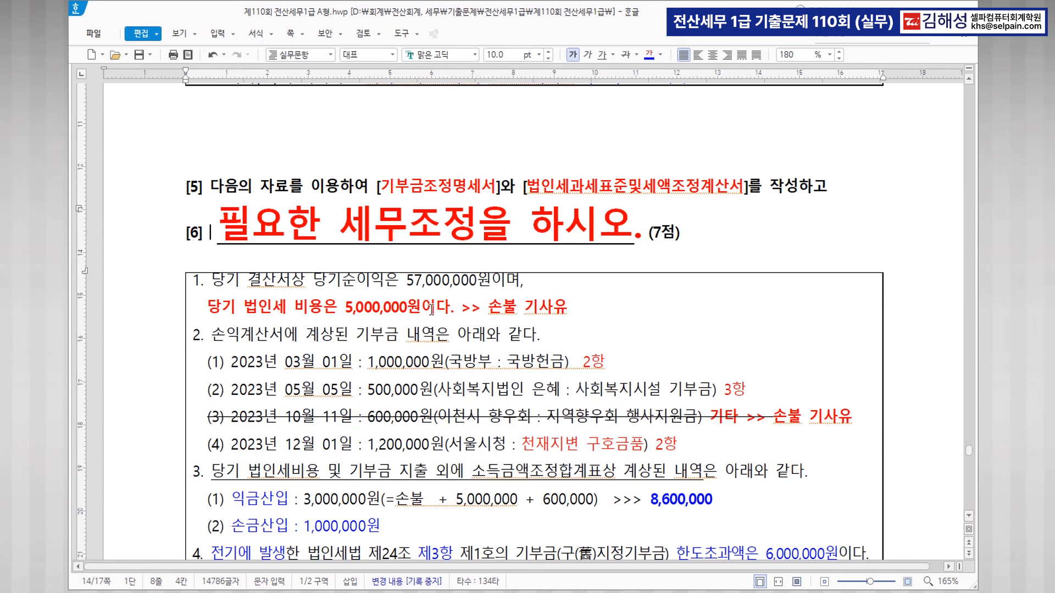
key(ctrl)
key(ctrl)
key(ctrl)
key(ctrl)
key(ctrl)
Scroll up through questions [4] to [1] to the 문제5 heading and its 작성대상서식 box.
scroll(570, 333, up, 5)
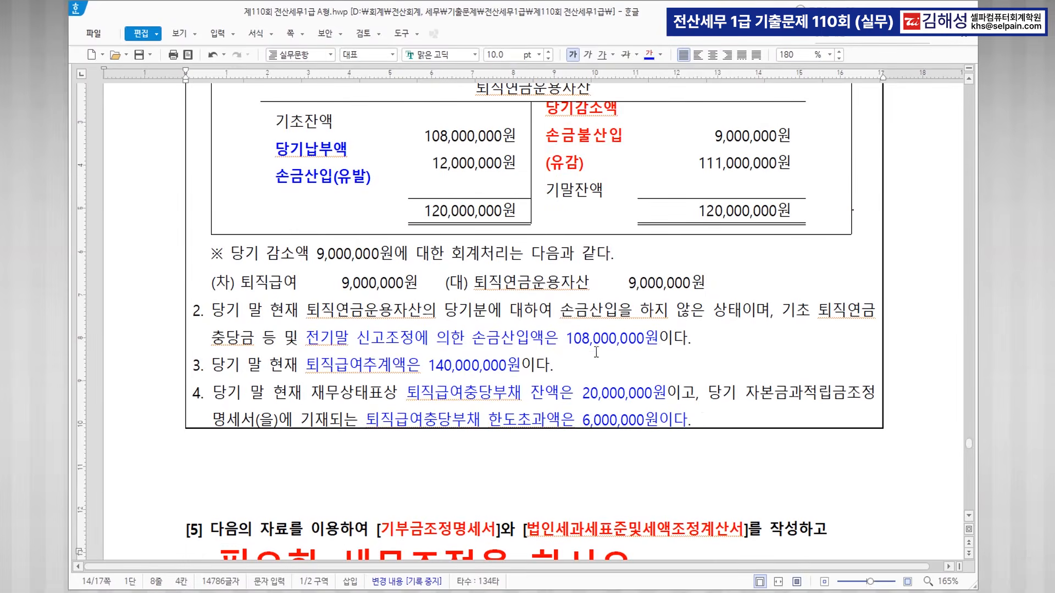
scroll(537, 214, up, 2)
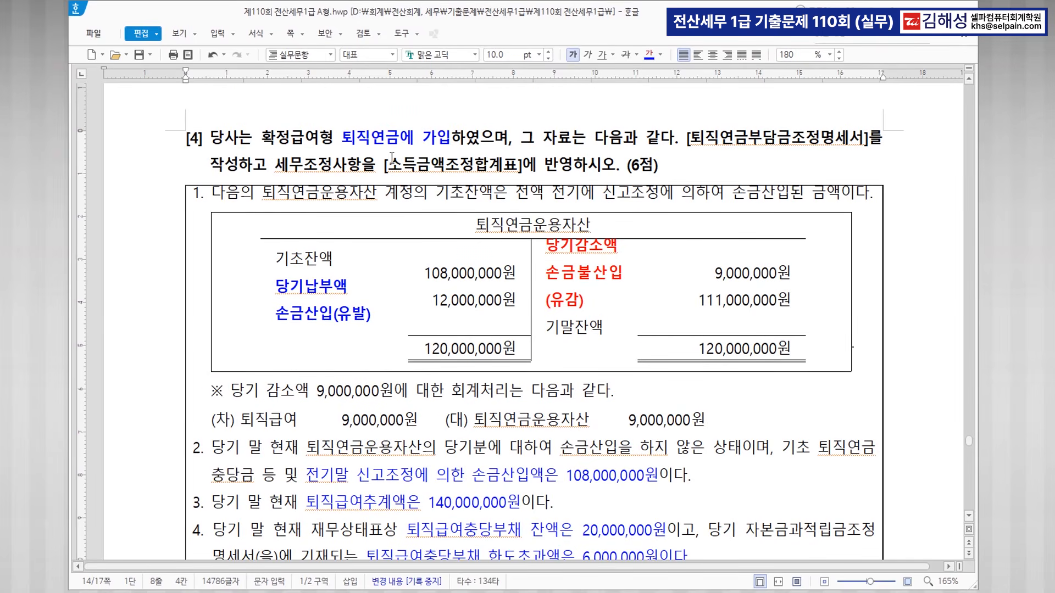
key(ctrl)
key(ctrl)
scroll(599, 291, up, 7)
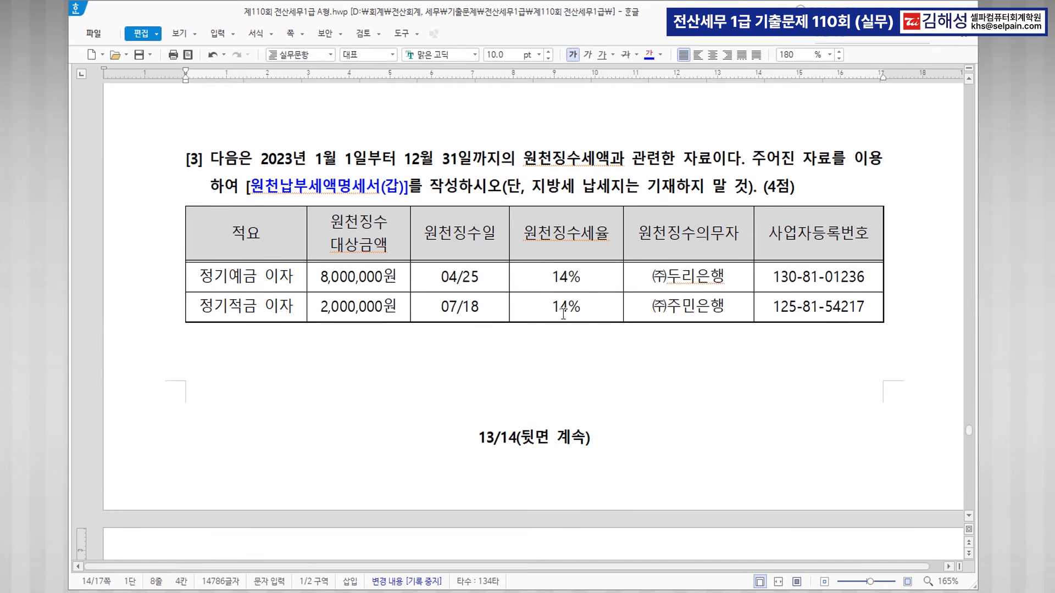
scroll(553, 316, up, 10)
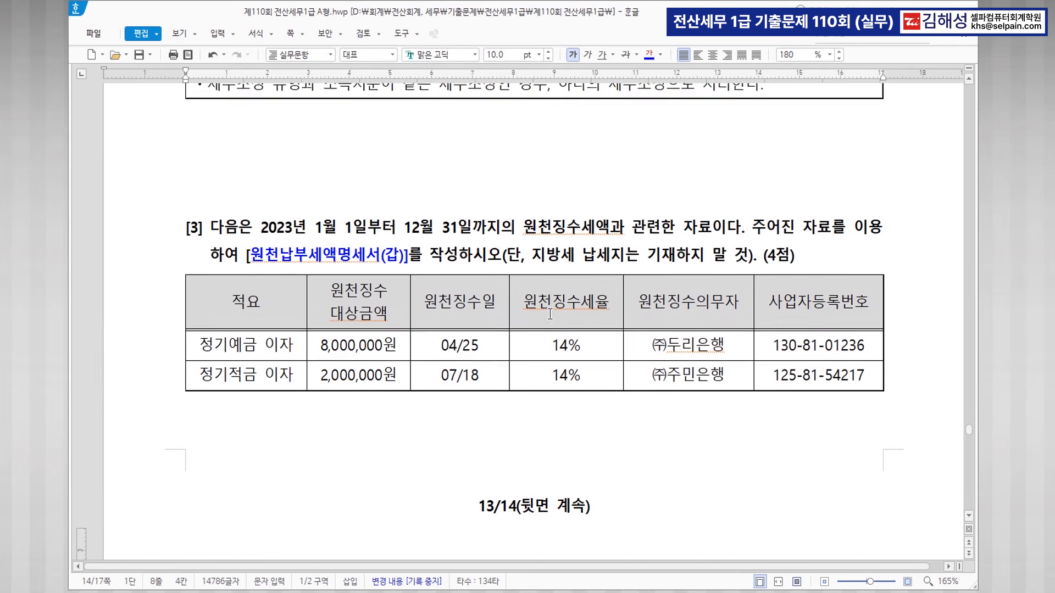
scroll(554, 315, up, 3)
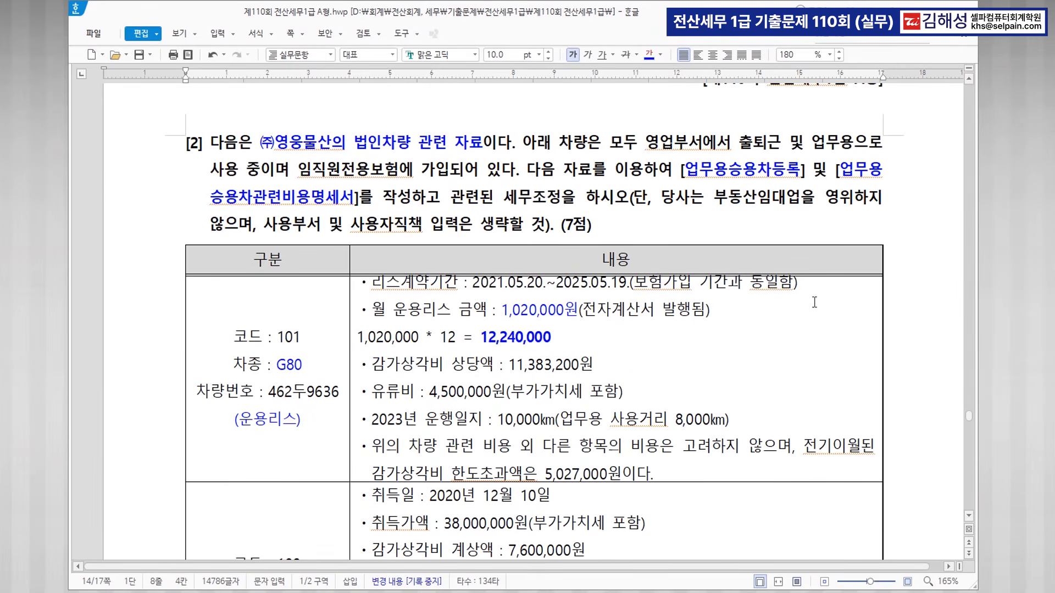
scroll(690, 420, up, 3)
scroll(691, 420, up, 9)
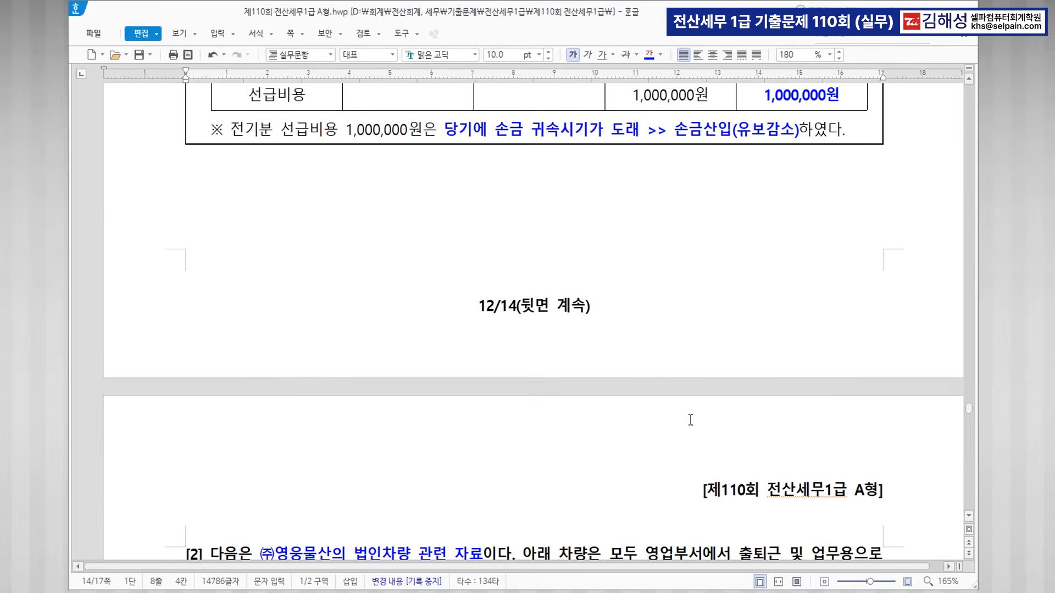
scroll(690, 420, up, 2)
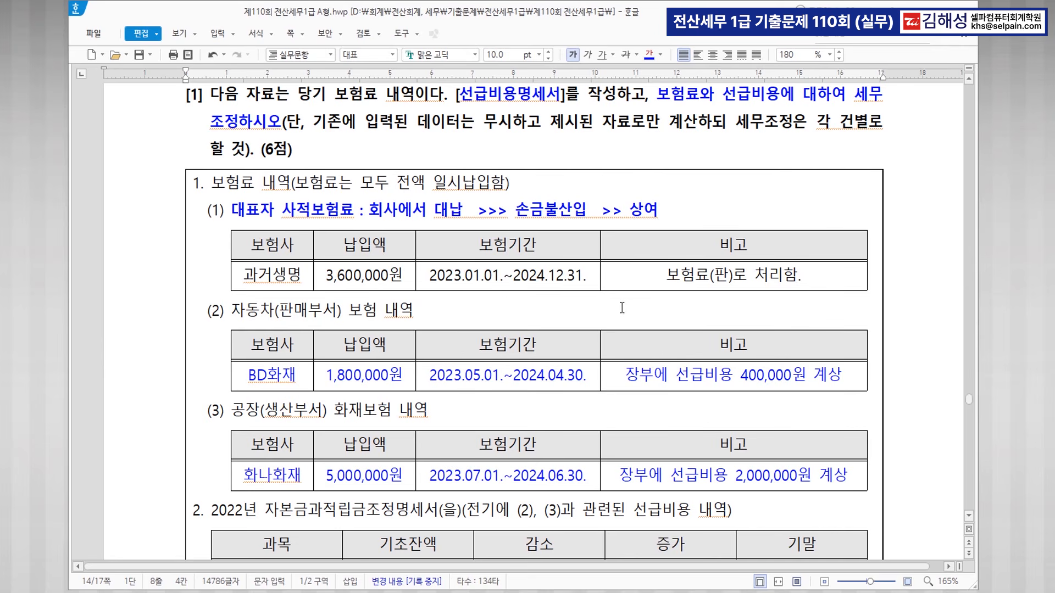
scroll(622, 308, up, 8)
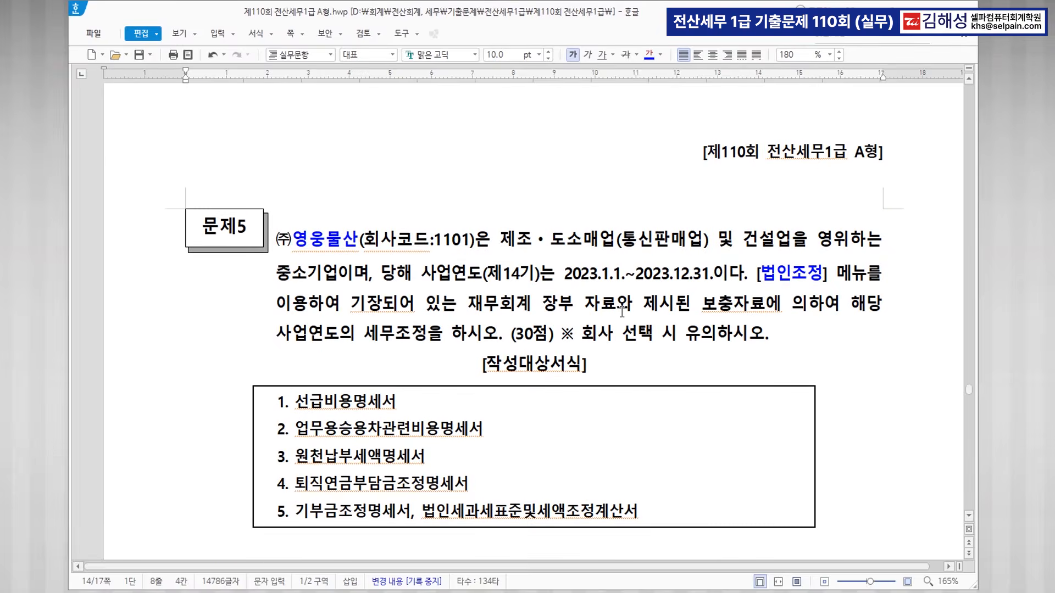